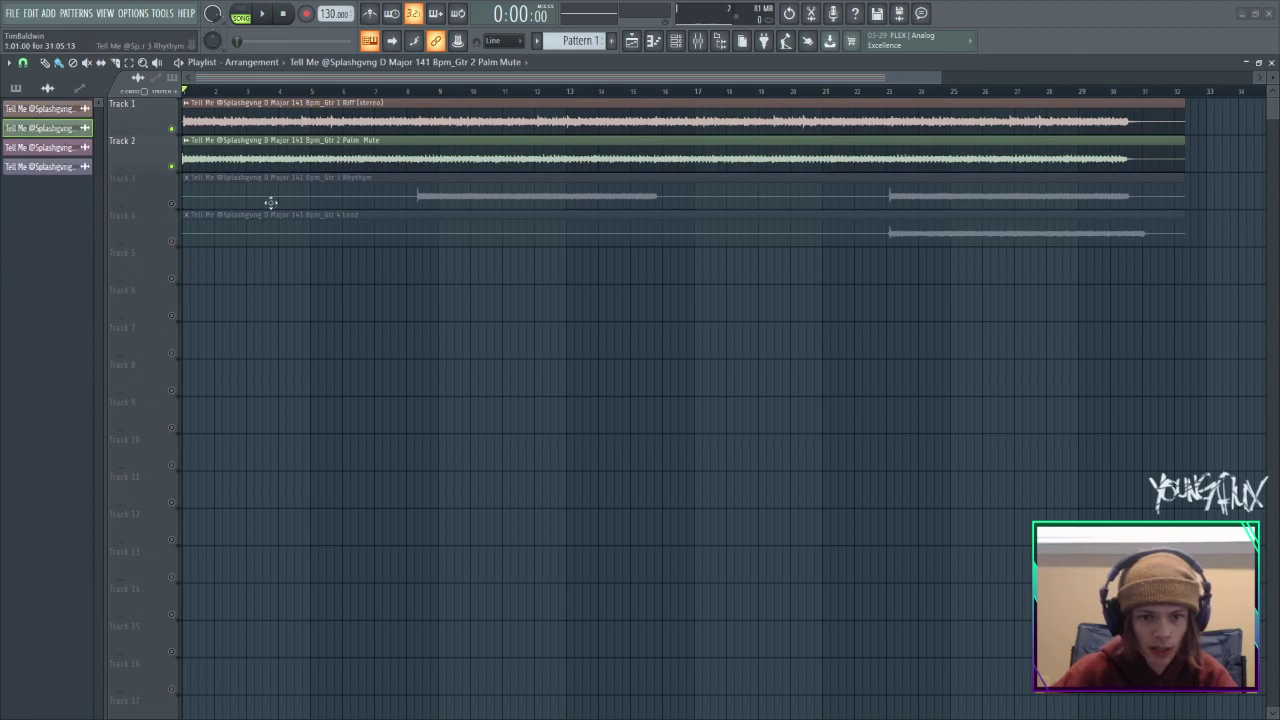
# Unmute the Rhythm and Lead guitar tracks (Track 3 and Track 4) in the playlist.
pyautogui.click(173, 204)
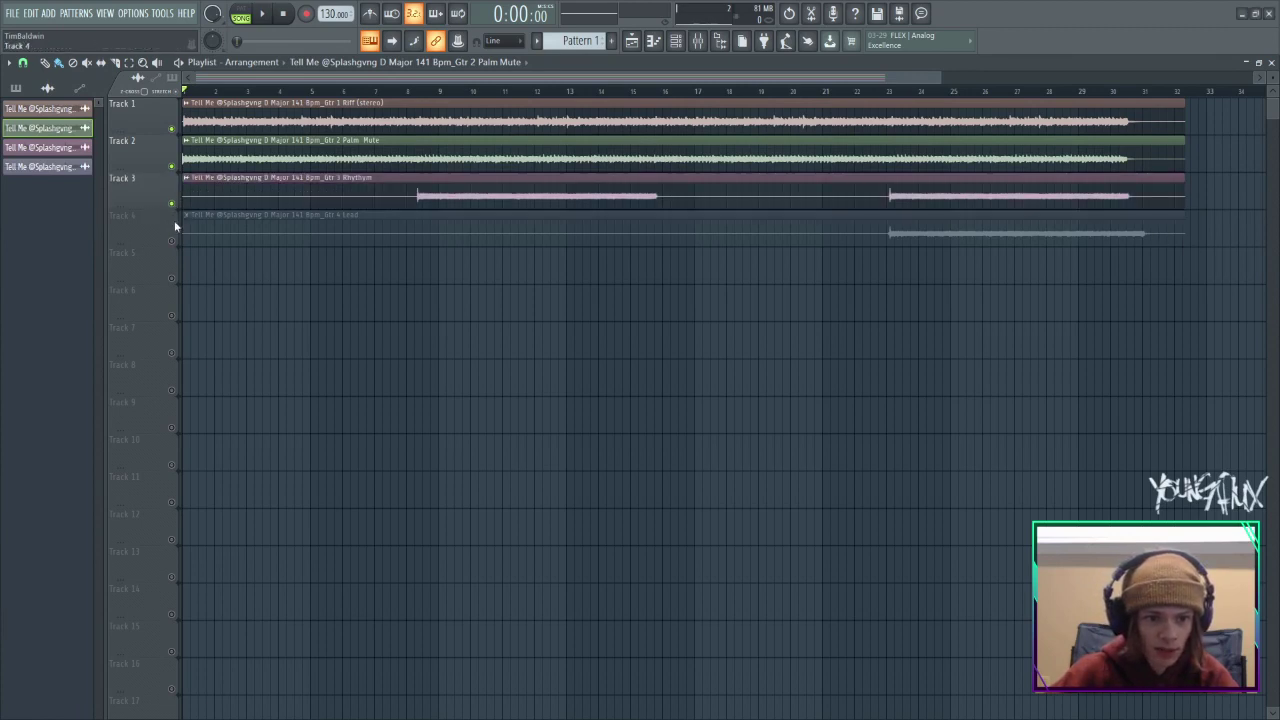
pyautogui.click(172, 205)
pyautogui.click(171, 205)
pyautogui.click(173, 241)
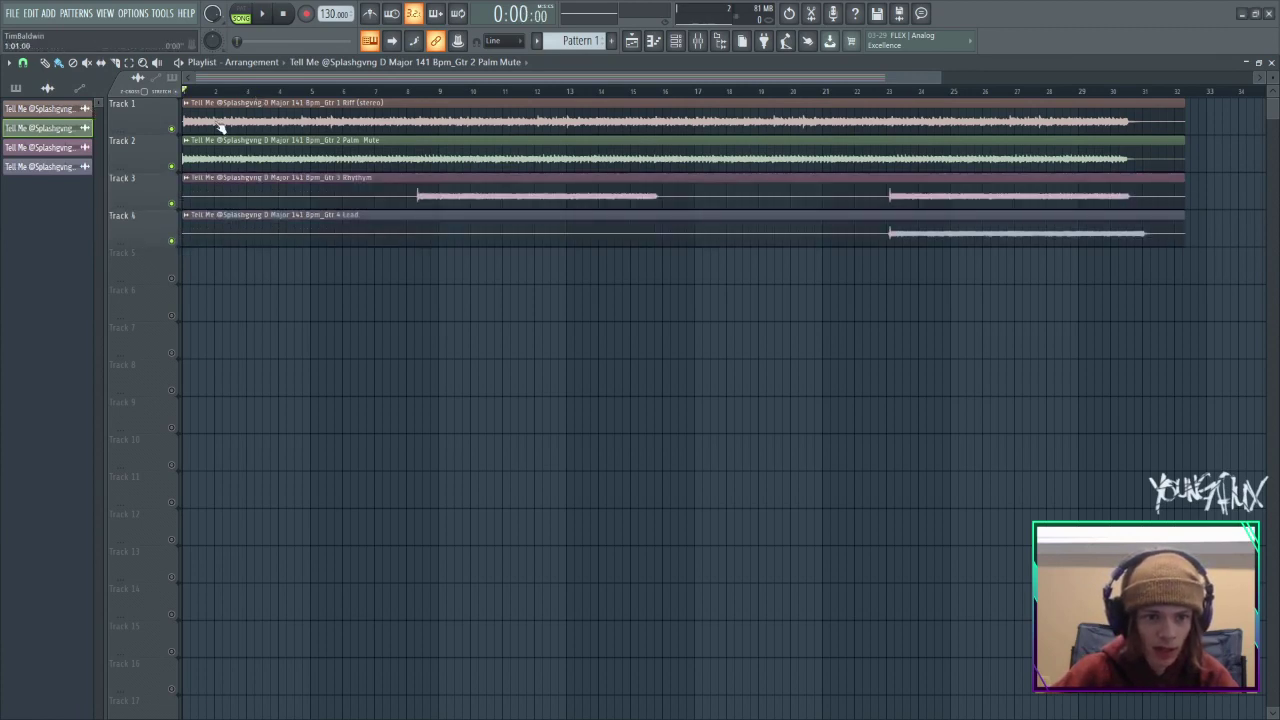
pyautogui.moveTo(237, 92); pyautogui.dragTo(150, 190)
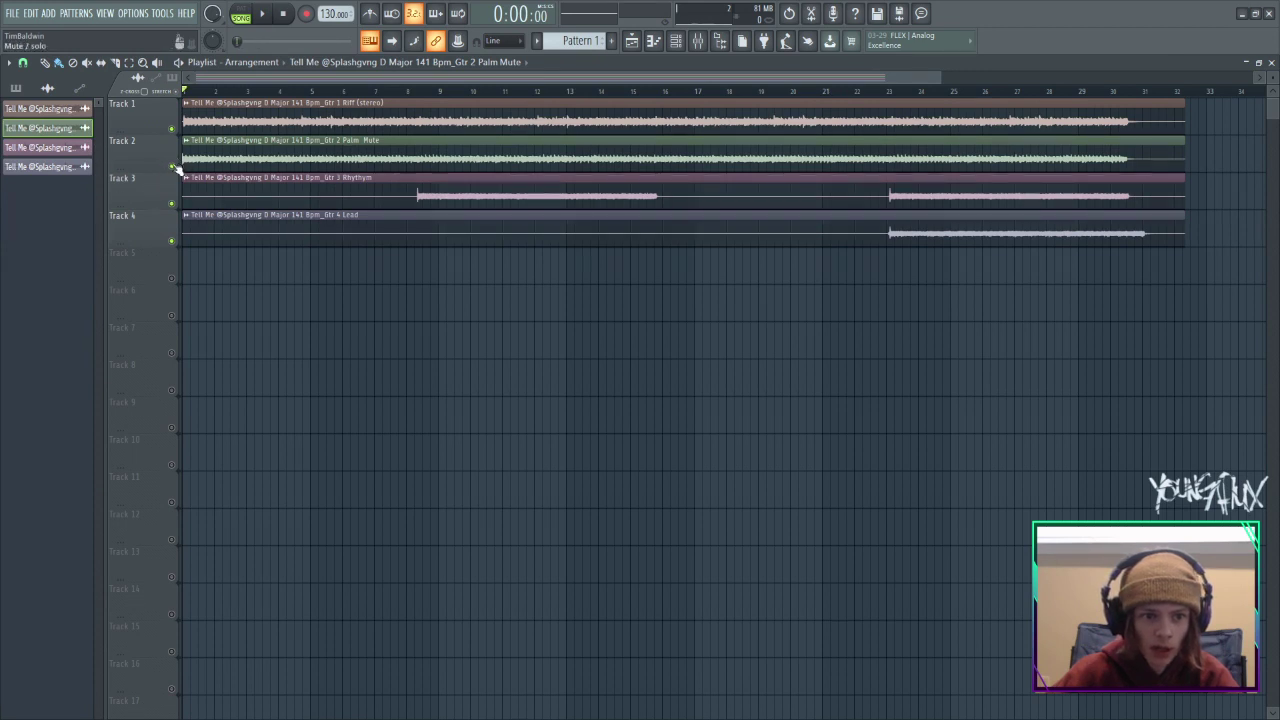
# Mute Tracks 2, 3 and 4 in the playlist and play the riff on Track 1 alone.
pyautogui.click(171, 166)
pyautogui.click(171, 203)
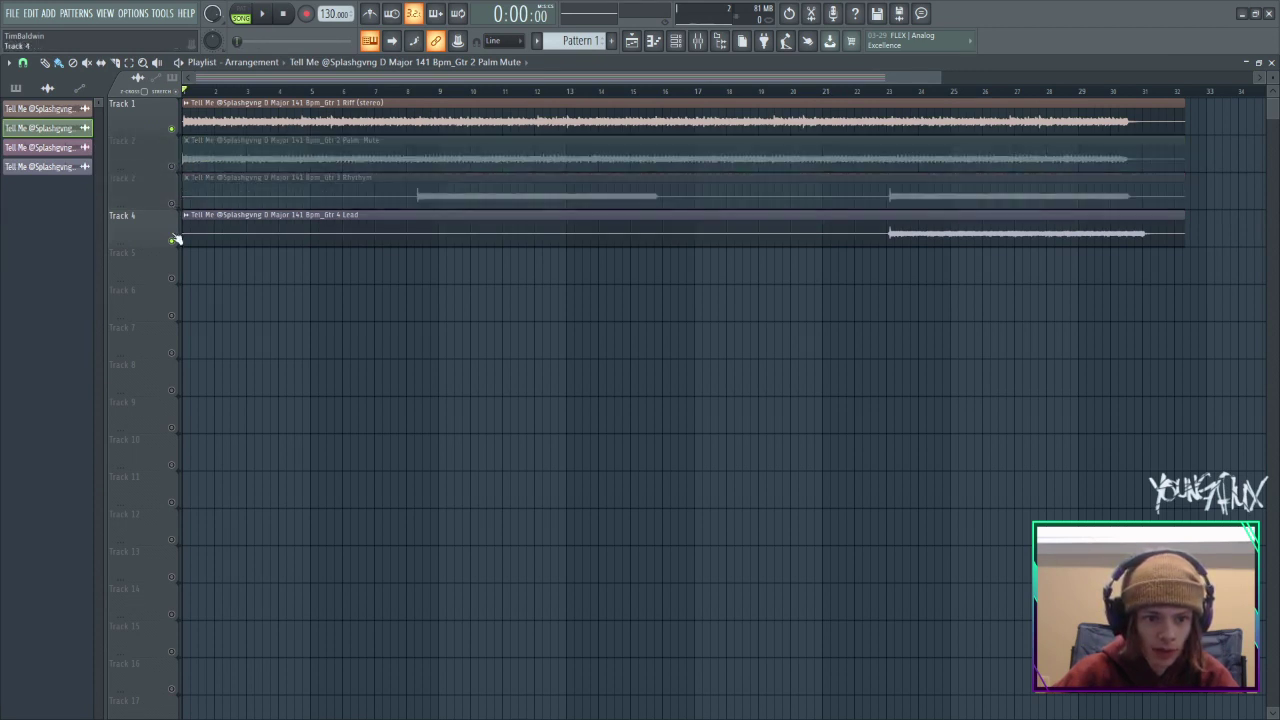
pyautogui.click(171, 240)
pyautogui.moveTo(1142, 244); pyautogui.dragTo(814, 248)
pyautogui.press('space')
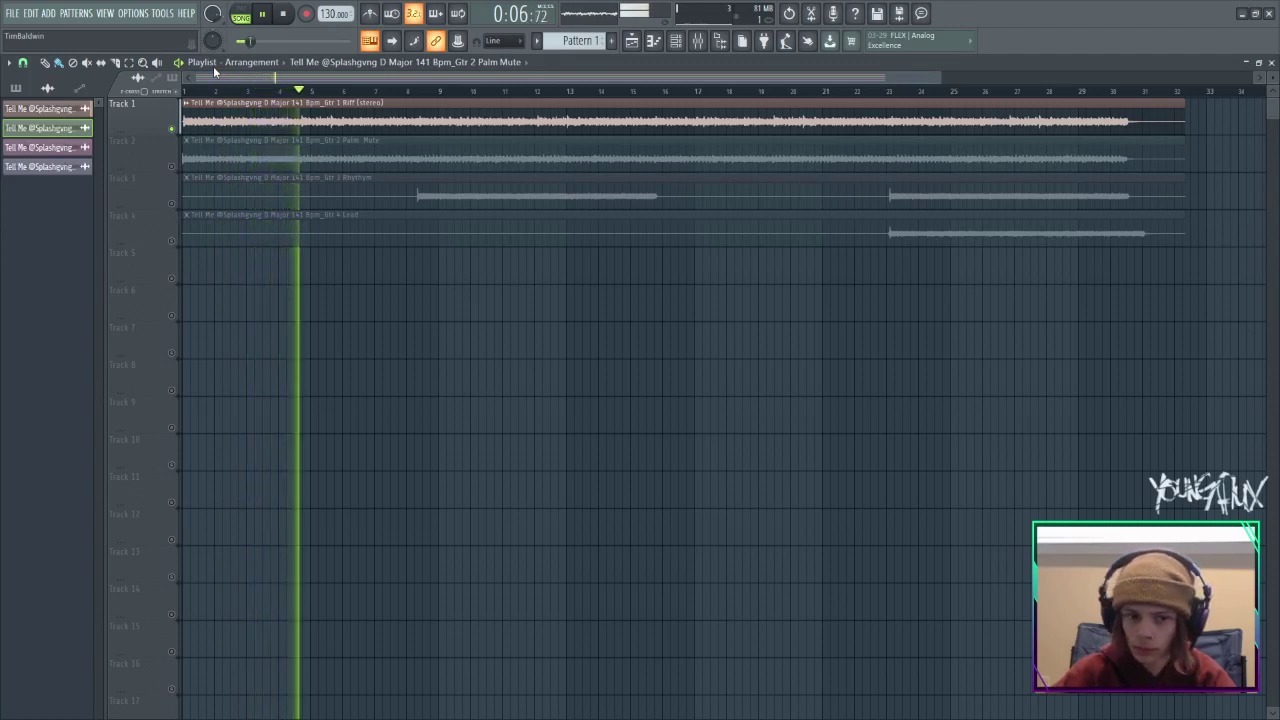
# Stop playback and set the project tempo to 141 BPM.
pyautogui.press('space')
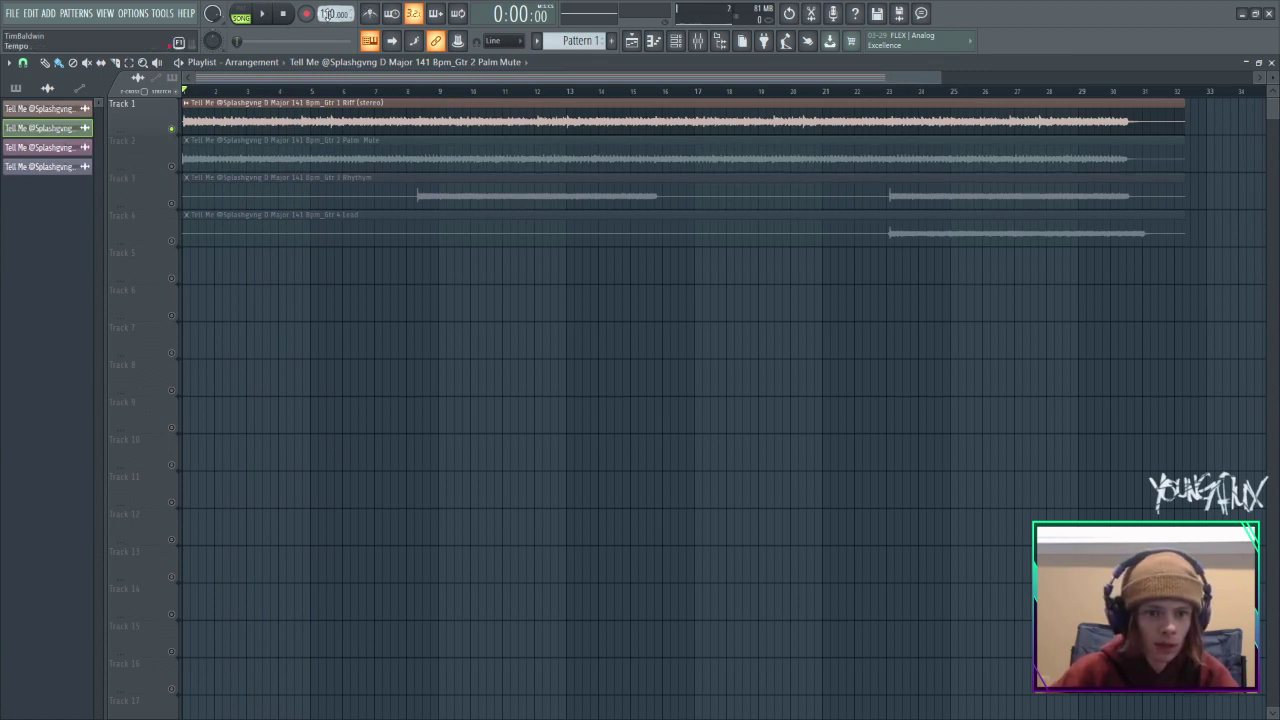
pyautogui.moveTo(329, 14); pyautogui.dragTo(334, 6)
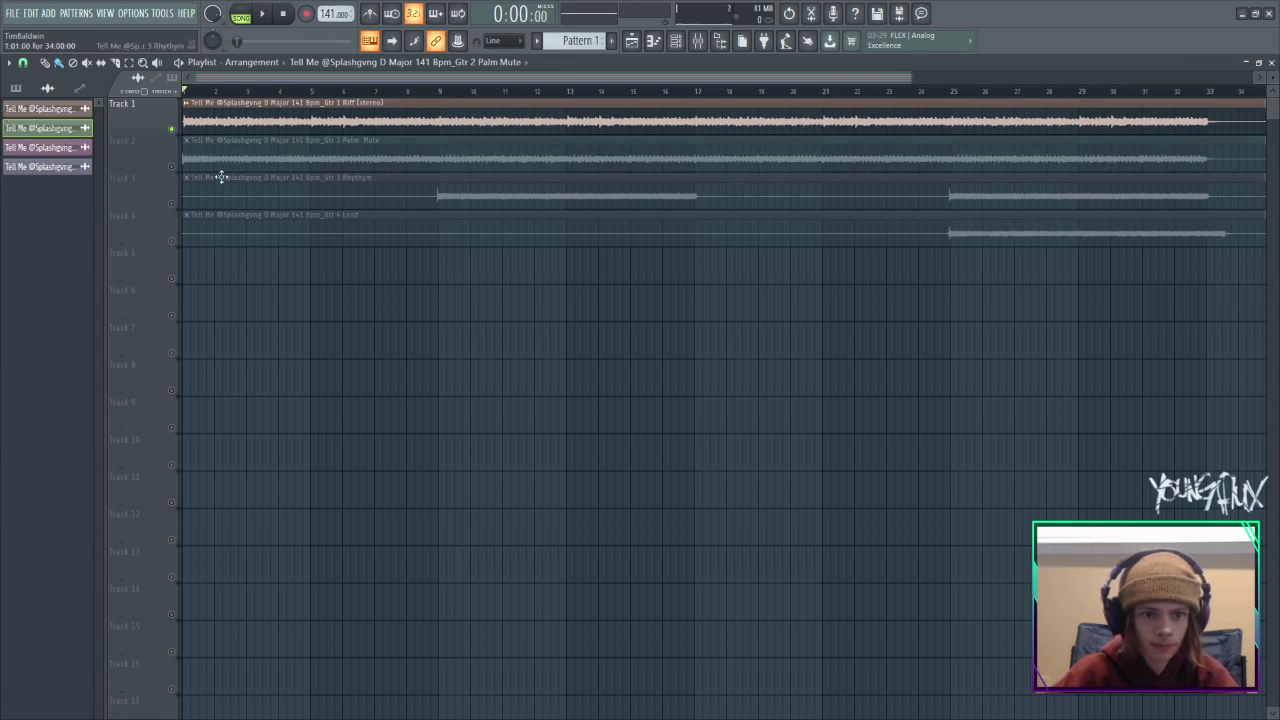
# Open the channel settings of the Riff, Palm Mute, Rhythm and Lead audio clips one by one.
pyautogui.doubleClick(370, 114)
pyautogui.click(461, 212)
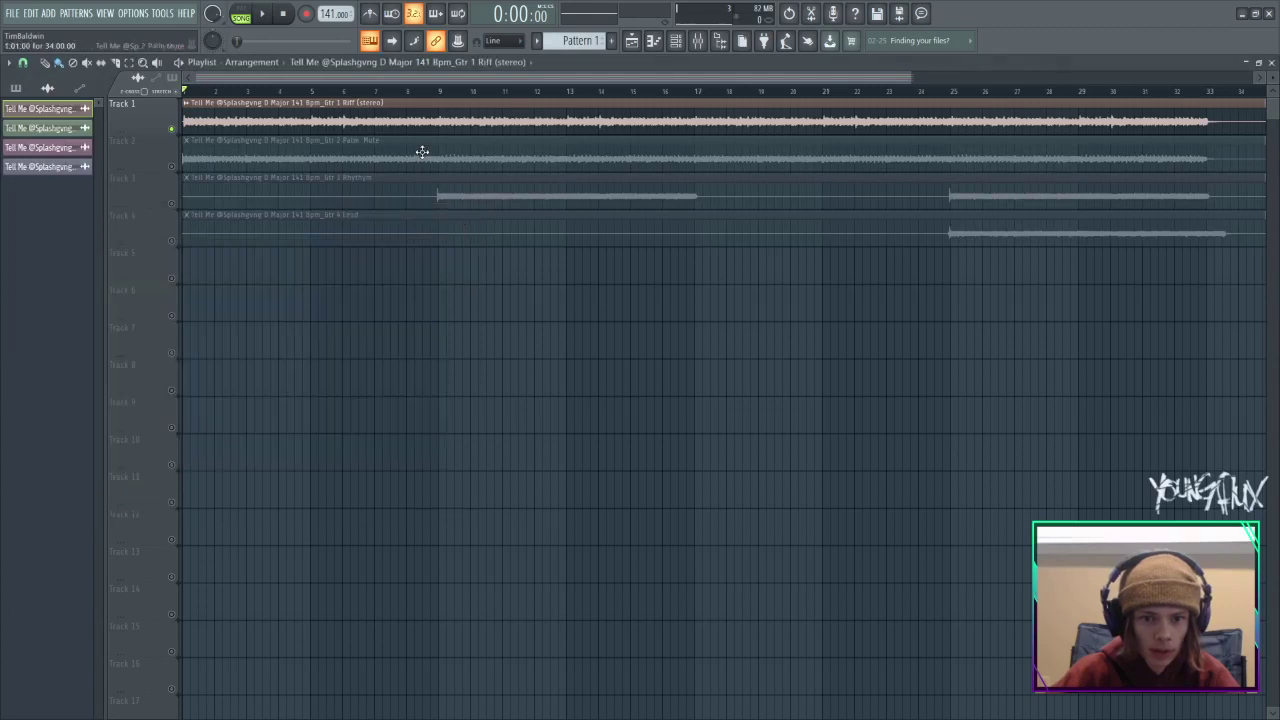
pyautogui.doubleClick(416, 163)
pyautogui.click(481, 230)
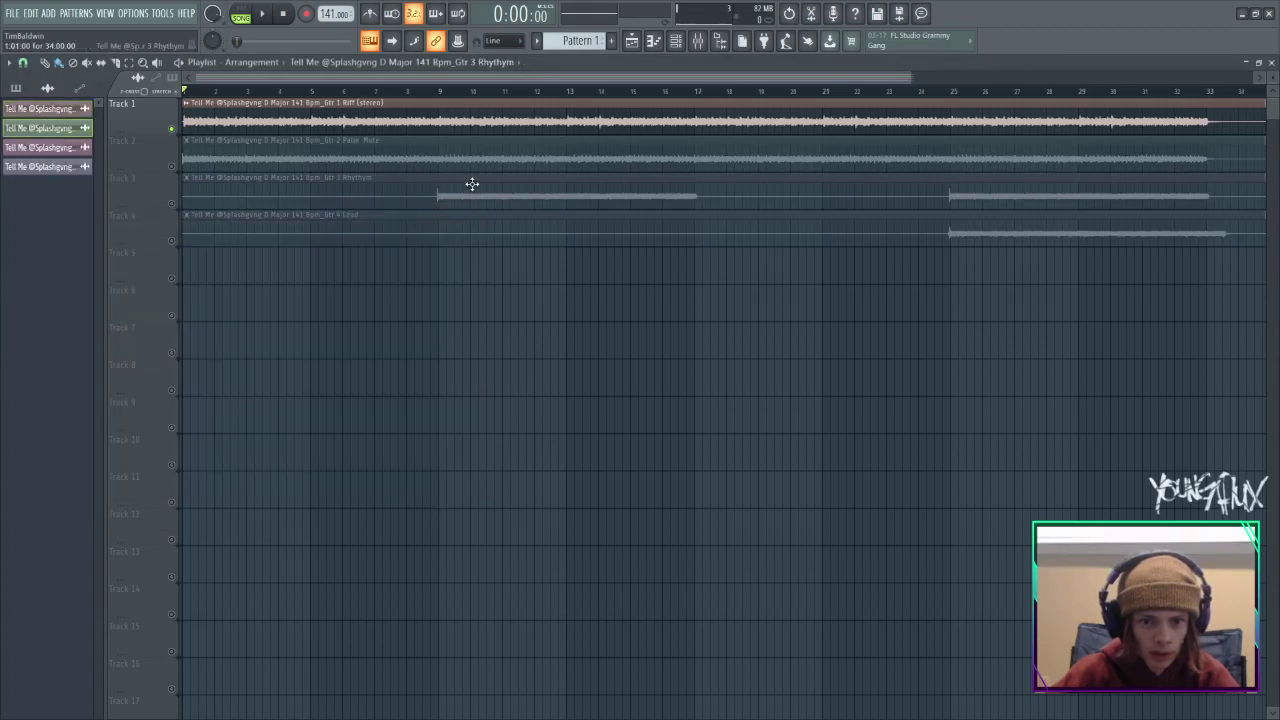
pyautogui.doubleClick(471, 188)
pyautogui.click(496, 247)
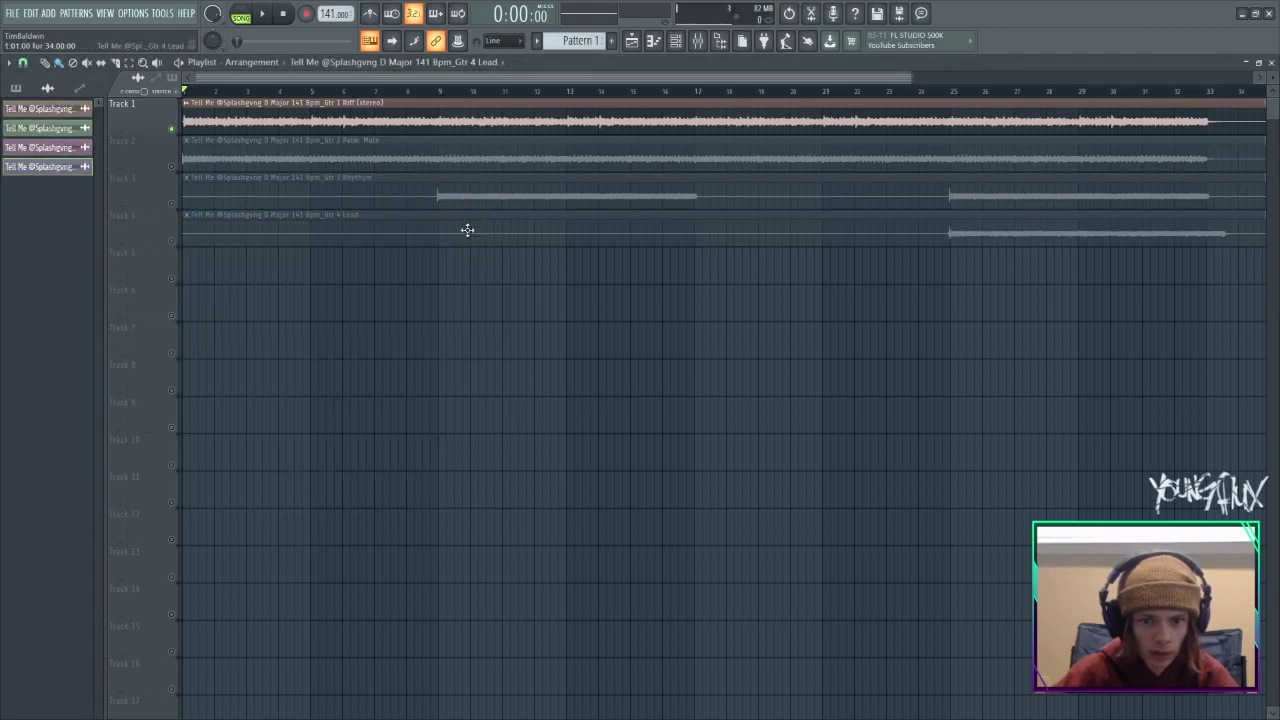
pyautogui.doubleClick(466, 229)
pyautogui.click(375, 125)
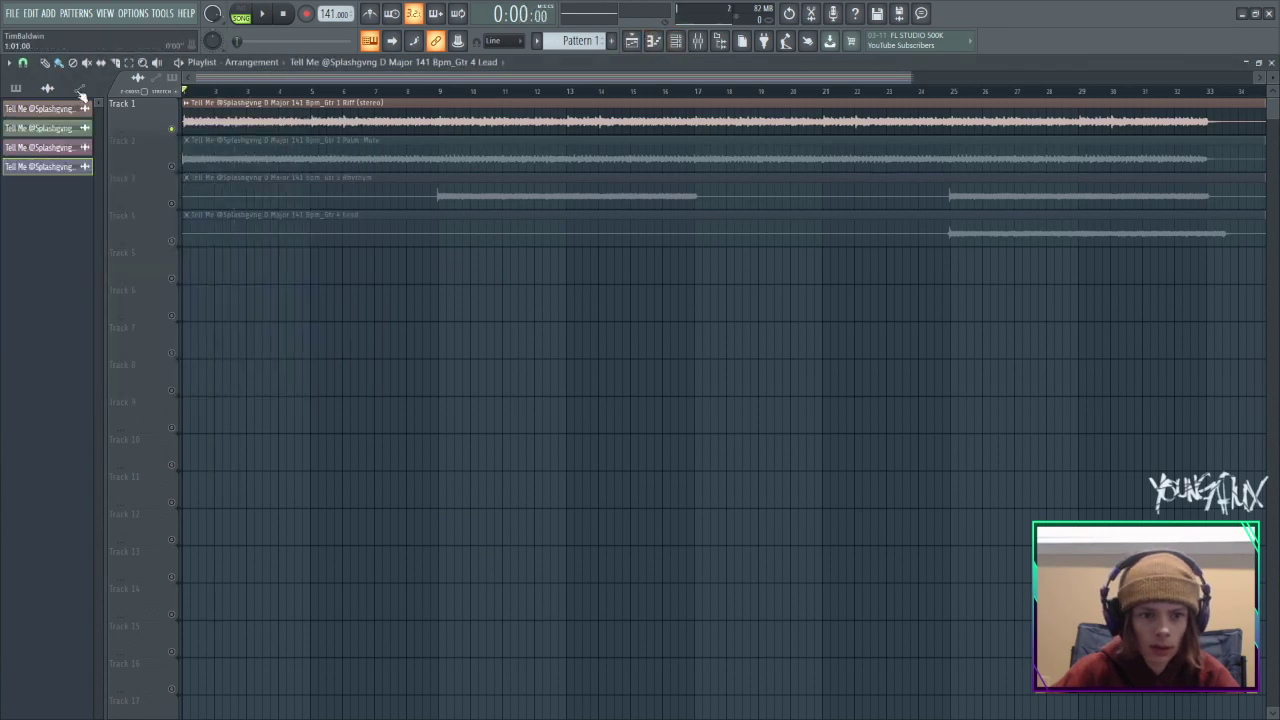
# Unmute all playlist tracks during playback to hear the guitar layers together, and stop playback.
pyautogui.press('space')
pyautogui.rightClick(172, 204)
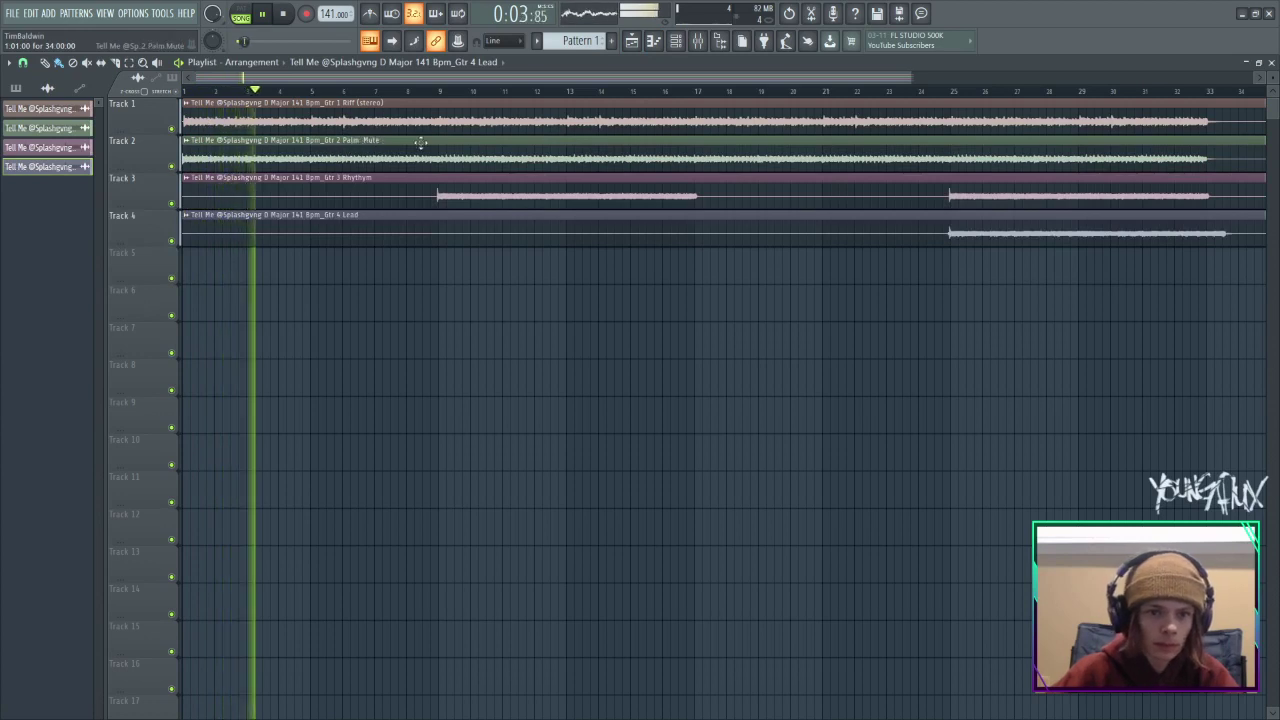
pyautogui.press('space')
# Mute Tracks 2, 3 and 4 again and start playback of the riff by itself.
pyautogui.click(171, 166)
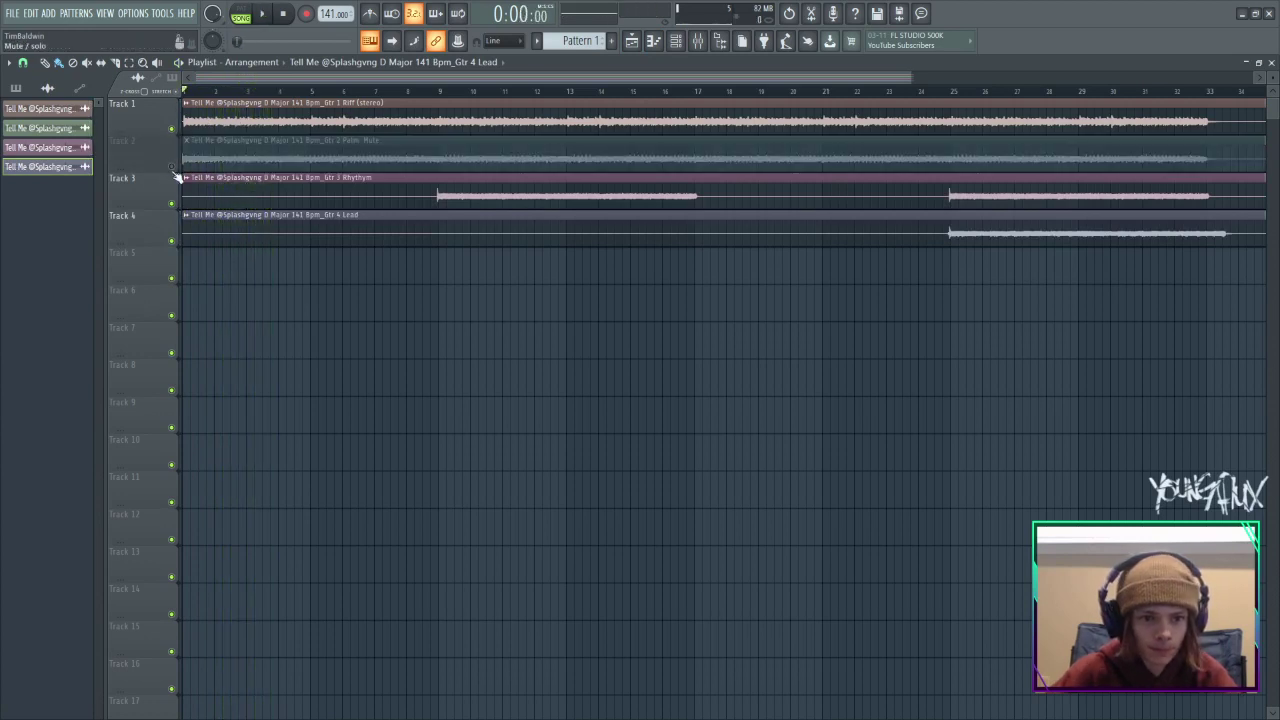
pyautogui.click(171, 203)
pyautogui.click(172, 241)
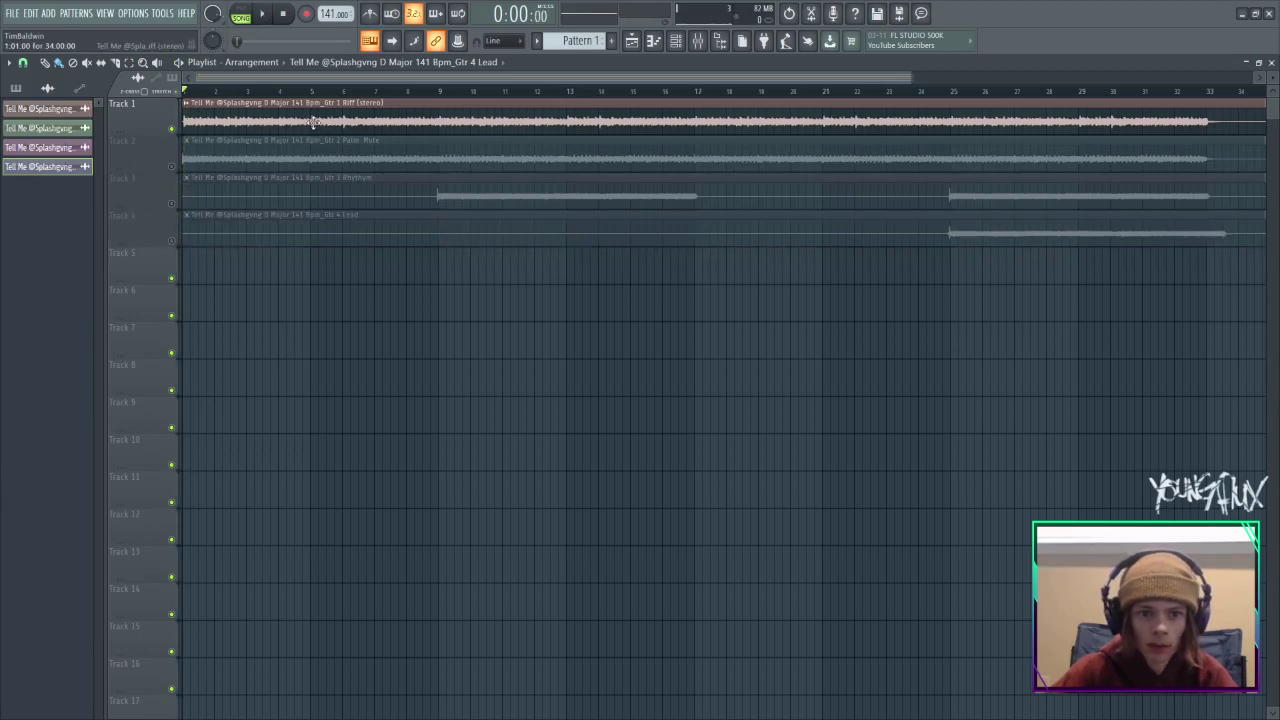
pyautogui.press('space')
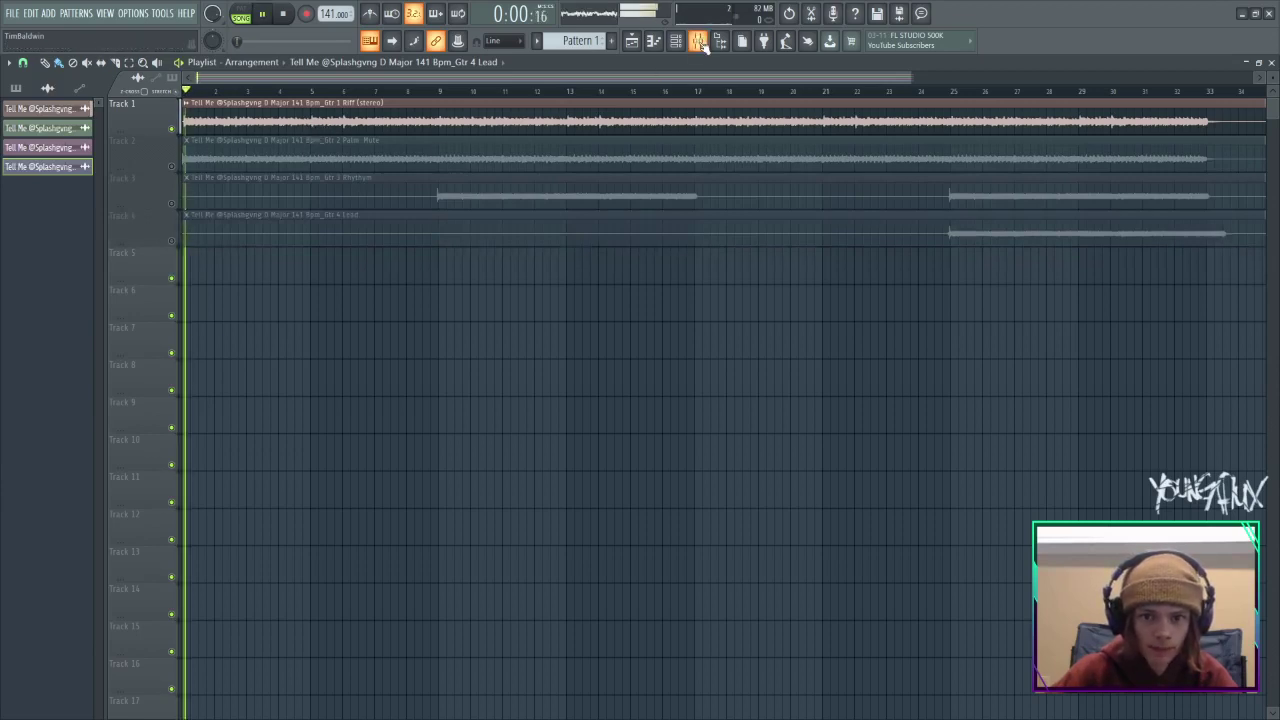
# Add Fruity Parametric EQ 2 to slot 1 of mixer Insert 1 and cut the riff's low frequencies with the first band.
pyautogui.click(697, 40)
pyautogui.click(1160, 104)
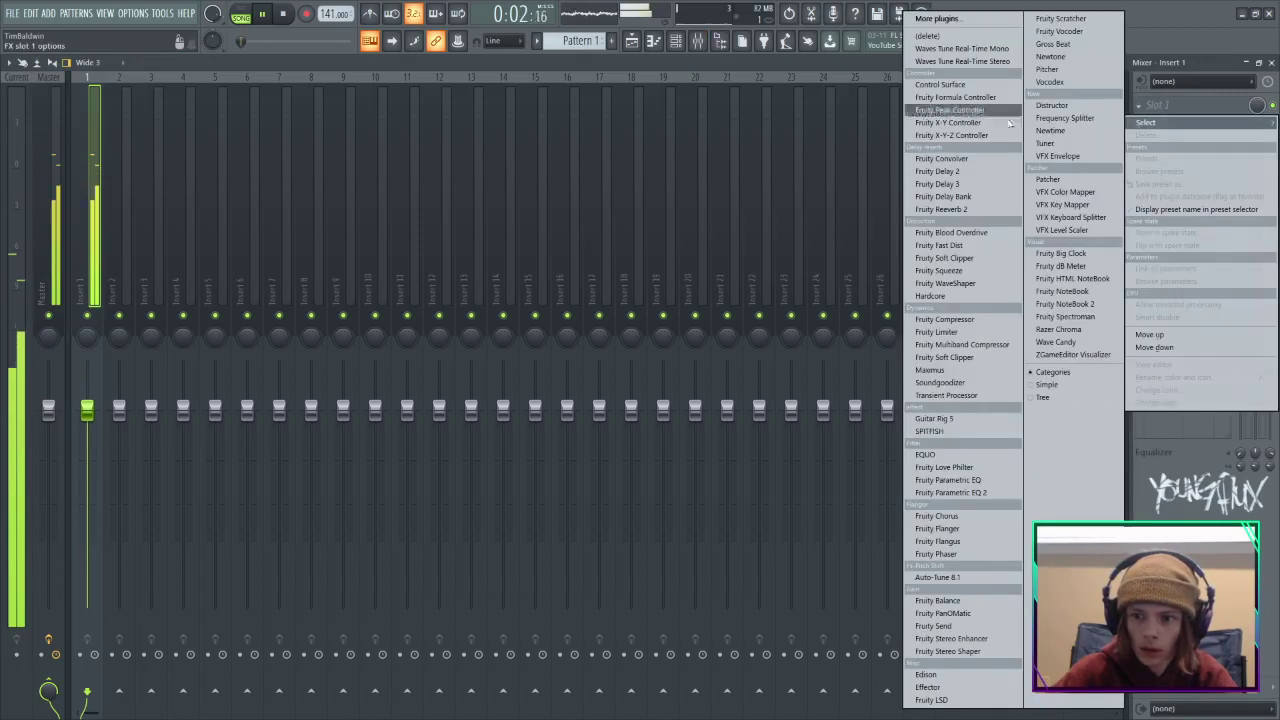
pyautogui.click(945, 488)
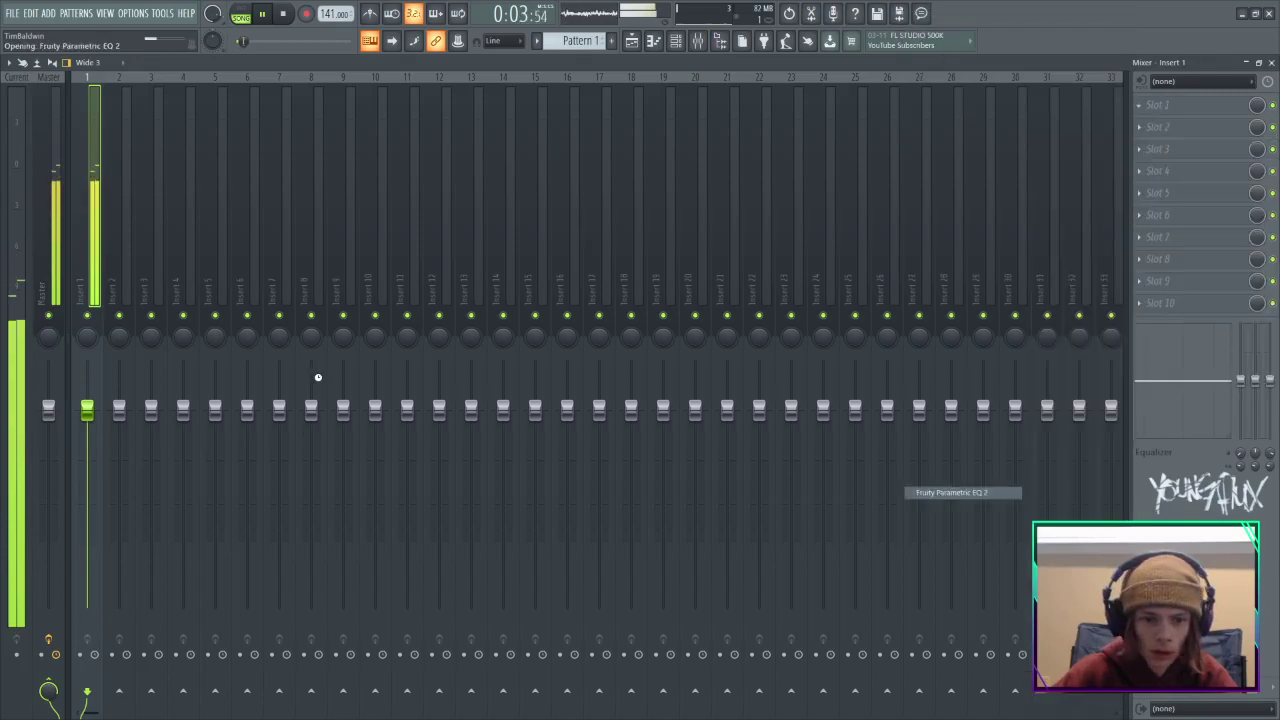
pyautogui.moveTo(138, 307); pyautogui.dragTo(187, 388)
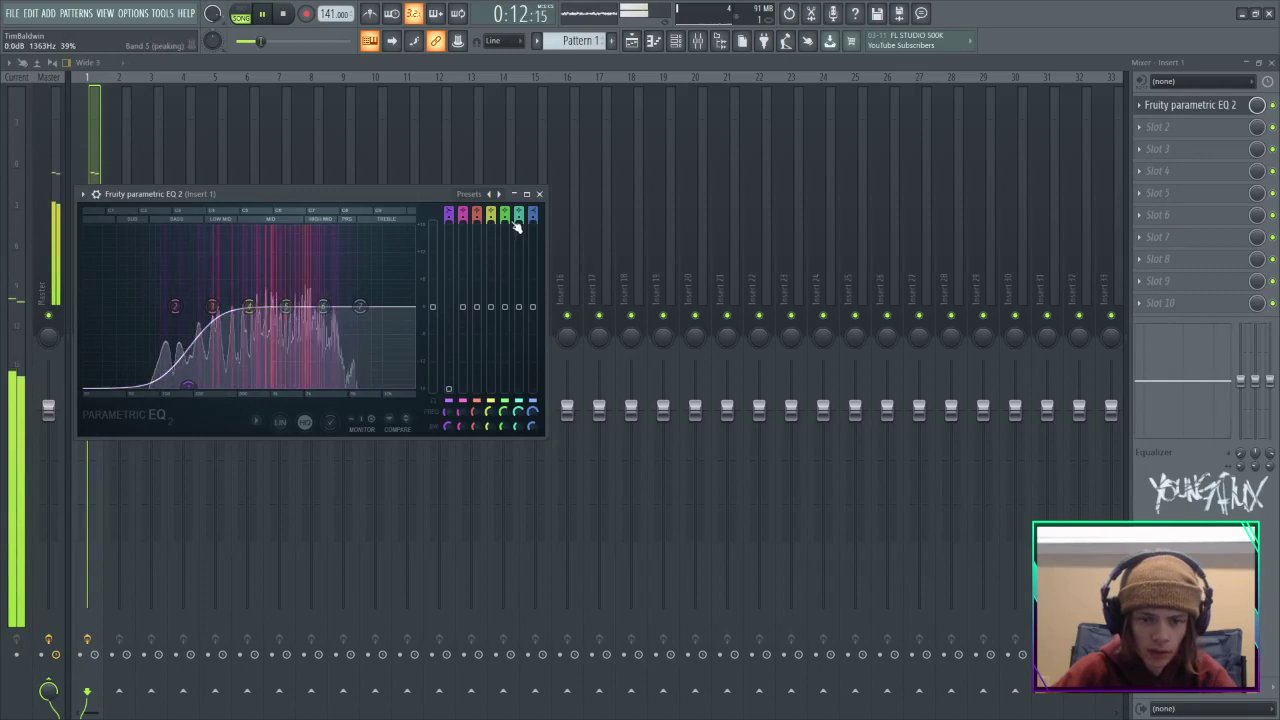
pyautogui.press('space')
pyautogui.click(540, 195)
# Lower Insert 1's volume to 90% during playback and add Fruity Reeverb 2 to its slot 2.
pyautogui.press('space')
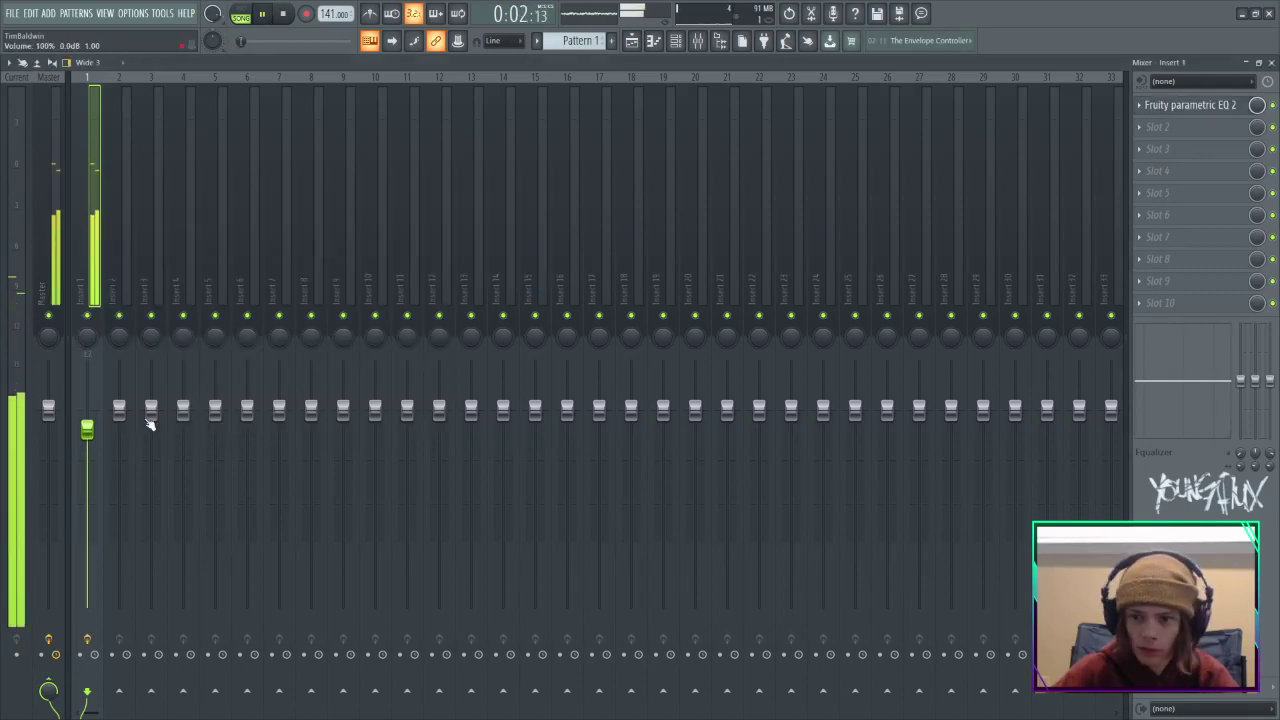
pyautogui.click(1160, 127)
pyautogui.click(955, 210)
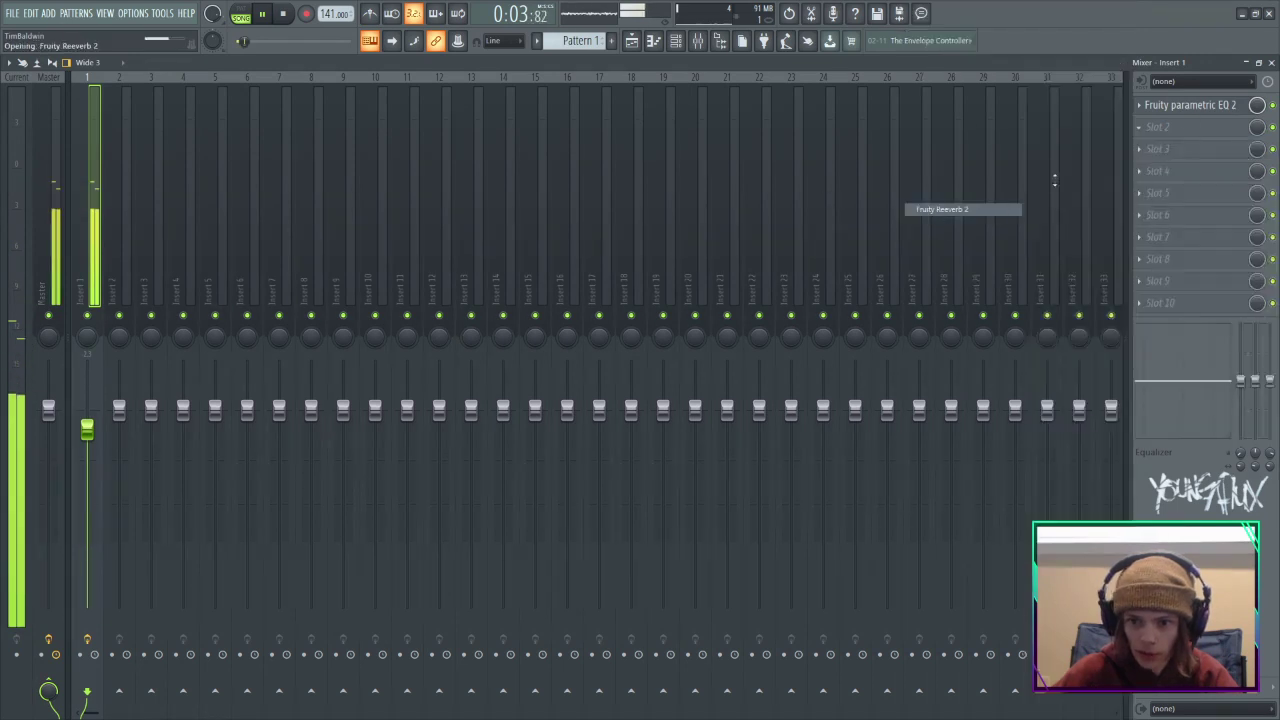
pyautogui.click(443, 208)
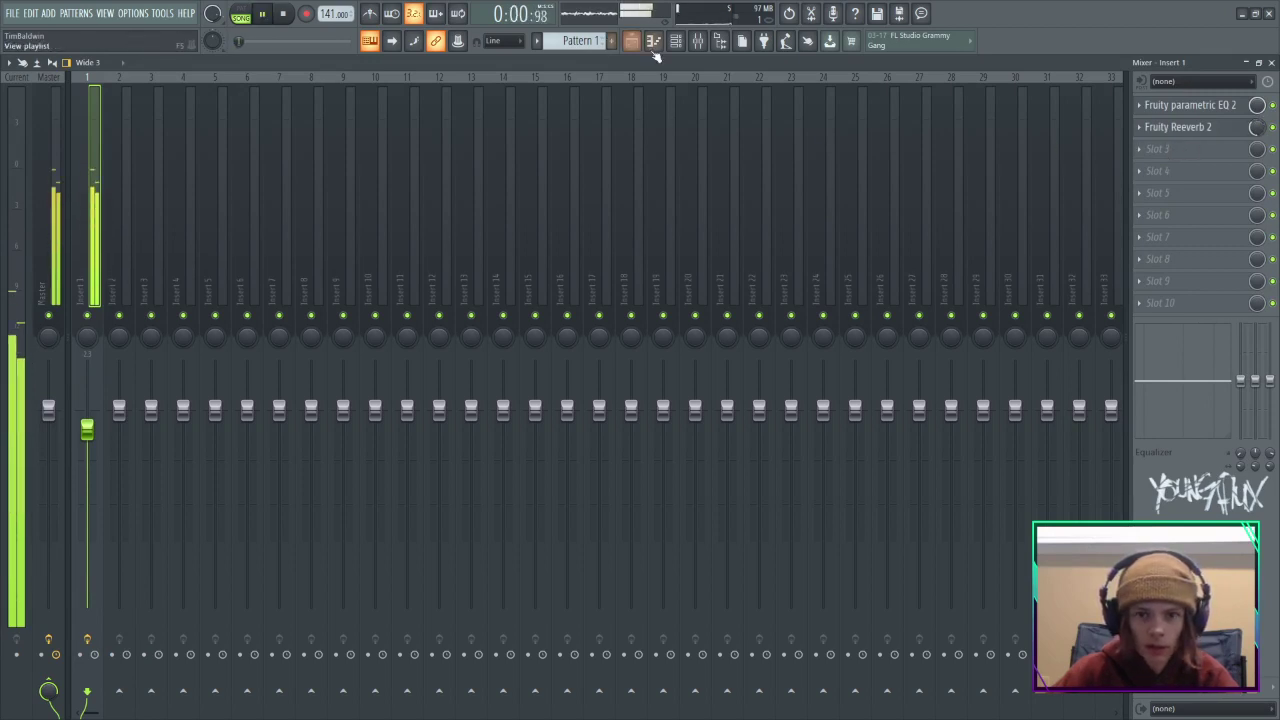
# Return to the playlist, open the riff clip's channel settings and restart playback from the beginning.
pyautogui.click(655, 55)
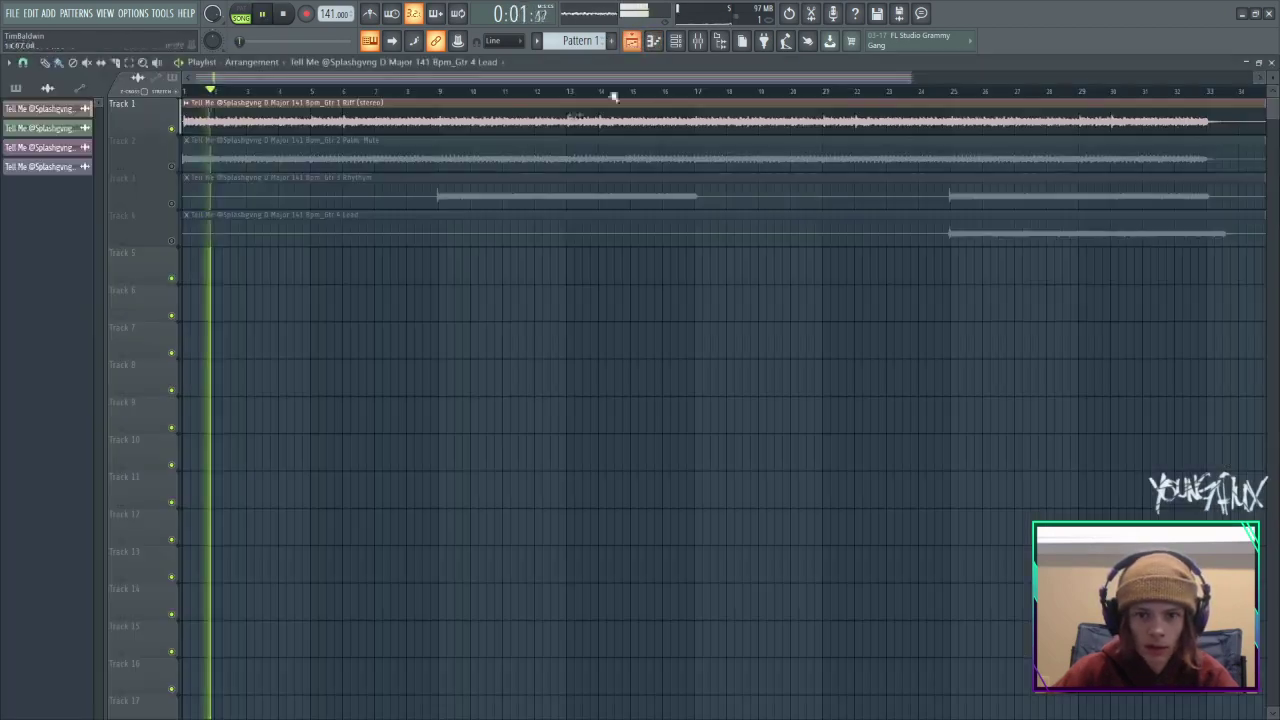
pyautogui.doubleClick(484, 124)
pyautogui.press('space')
pyautogui.click(462, 212)
pyautogui.press('space')
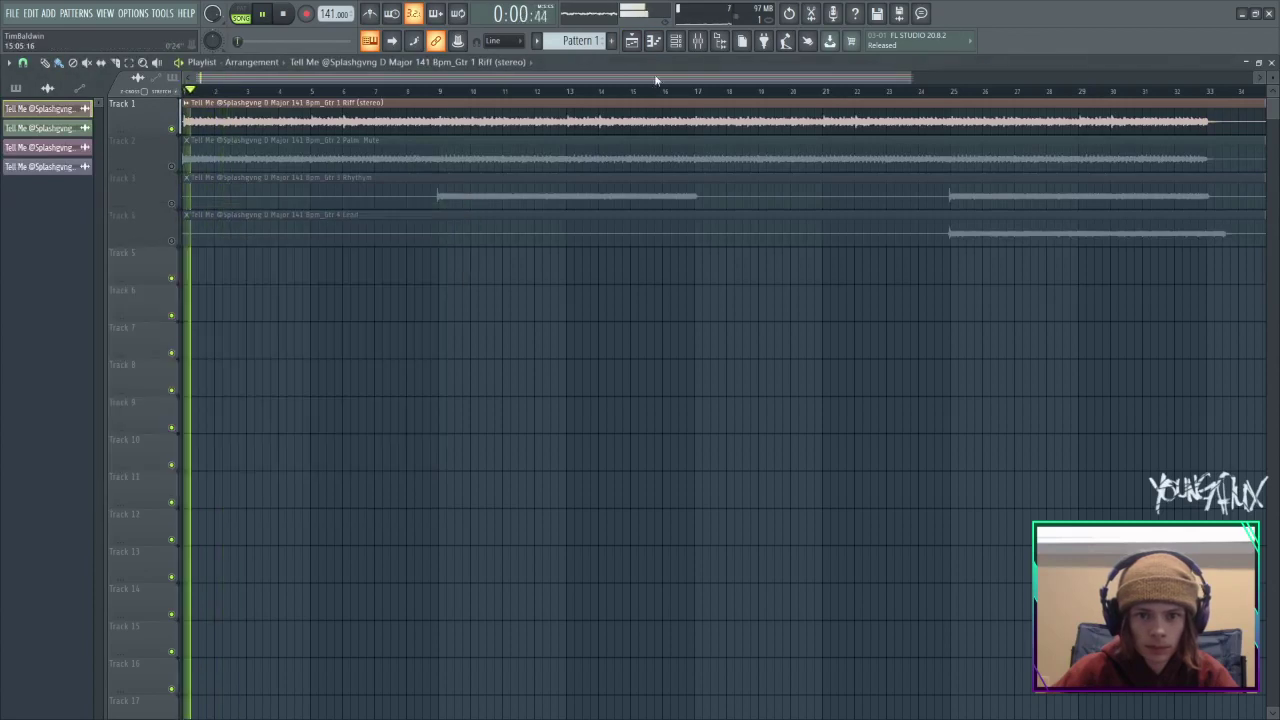
# Add Fruity Compressor to slot 3 of mixer Insert 1 and load its Vintage preset.
pyautogui.click(698, 40)
pyautogui.click(1186, 149)
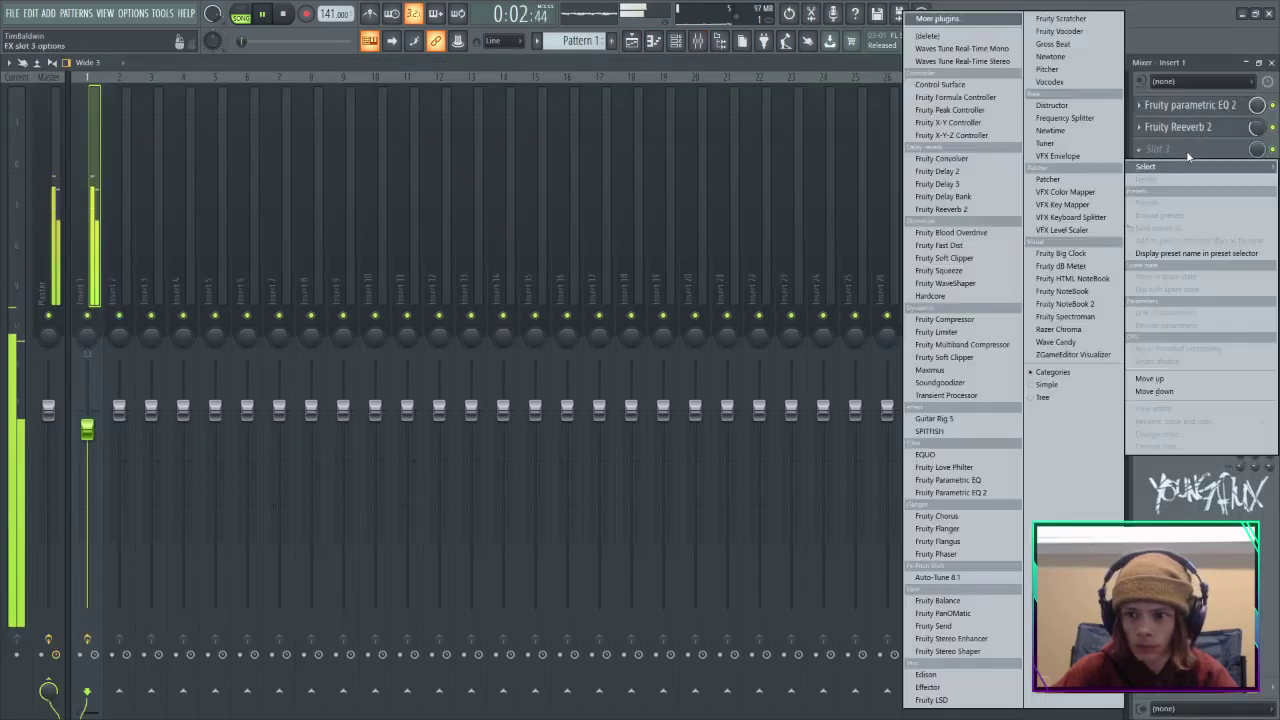
pyautogui.click(946, 319)
pyautogui.rightClick(413, 230)
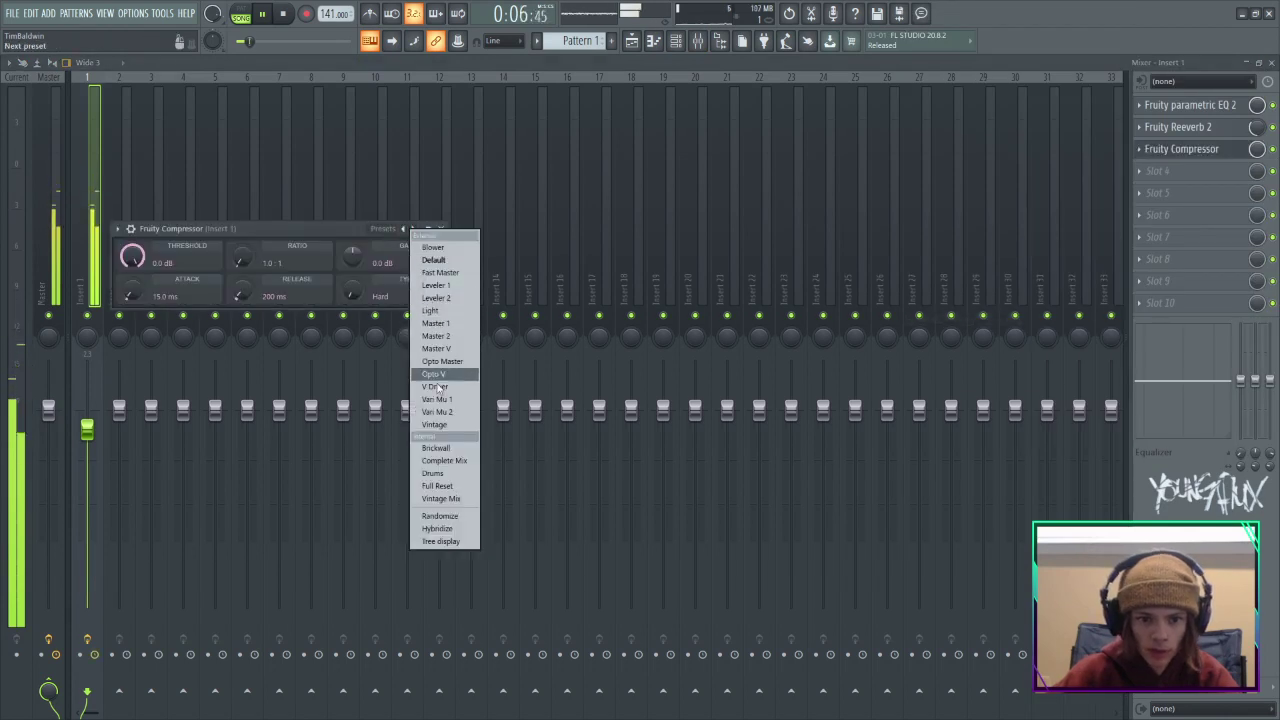
pyautogui.click(436, 425)
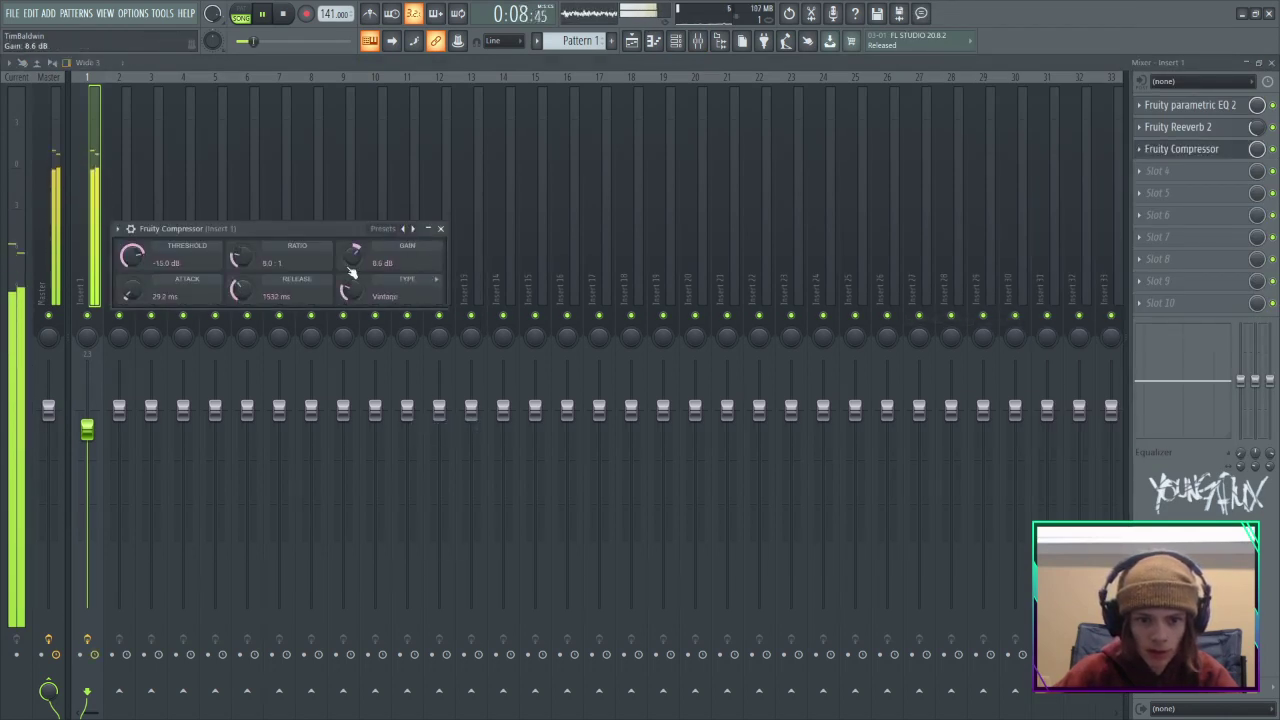
# Set the compressor's gain to 2.0 dB while listening to the riff, and close the plugin.
pyautogui.moveTo(353, 255); pyautogui.dragTo(353, 268)
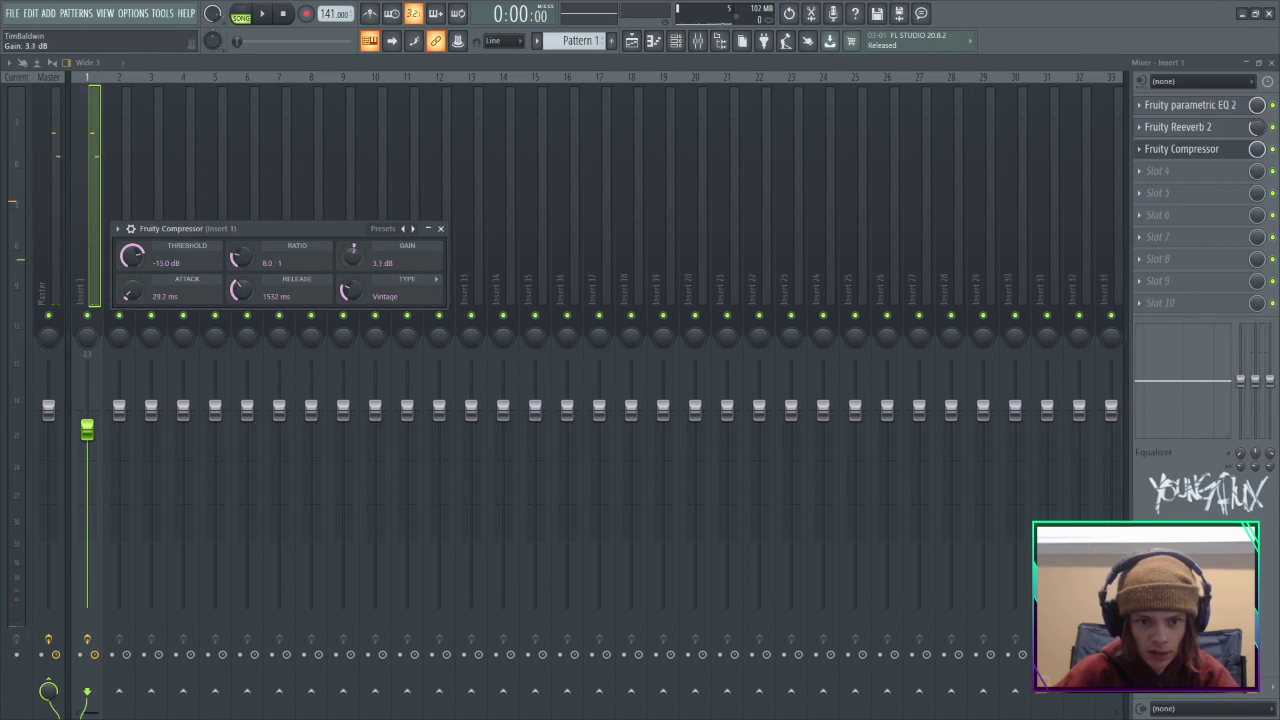
pyautogui.press('space')
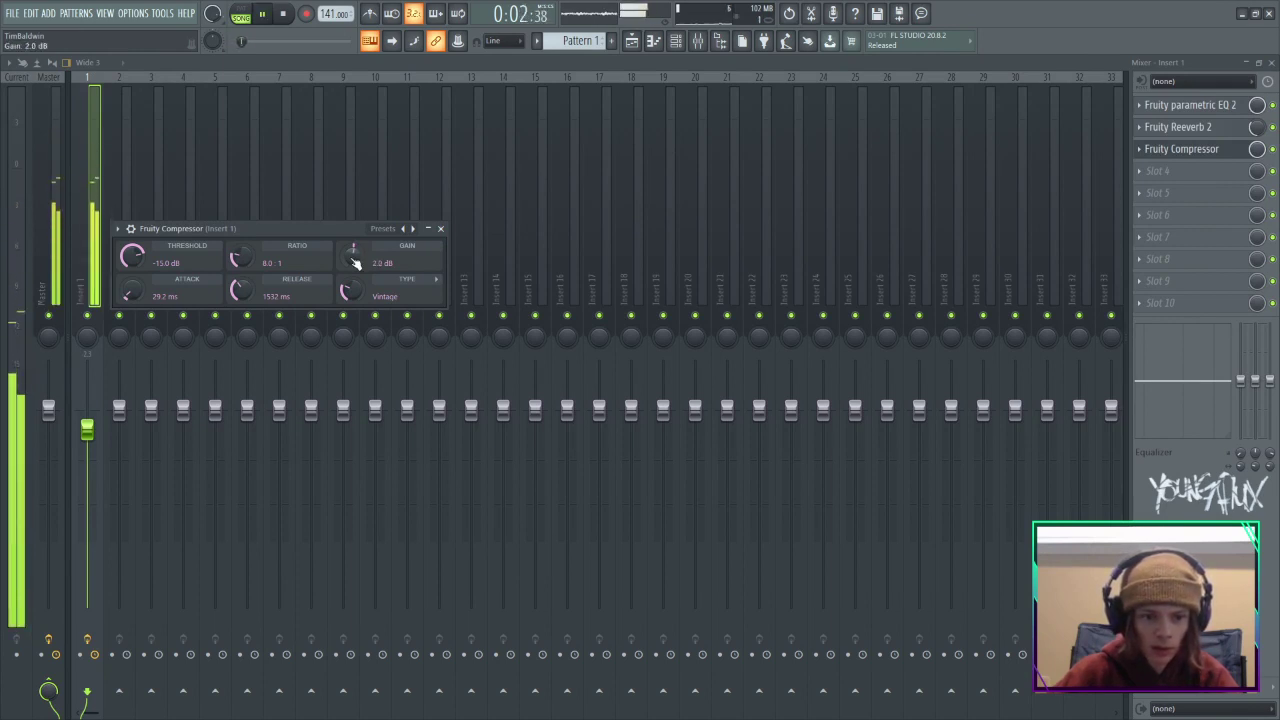
pyautogui.click(440, 228)
# Add Fruity Blood Overdrive to slot 4 of Insert 1 with a pre-amp of about 0.30, and lower the insert's volume further.
pyautogui.click(1160, 171)
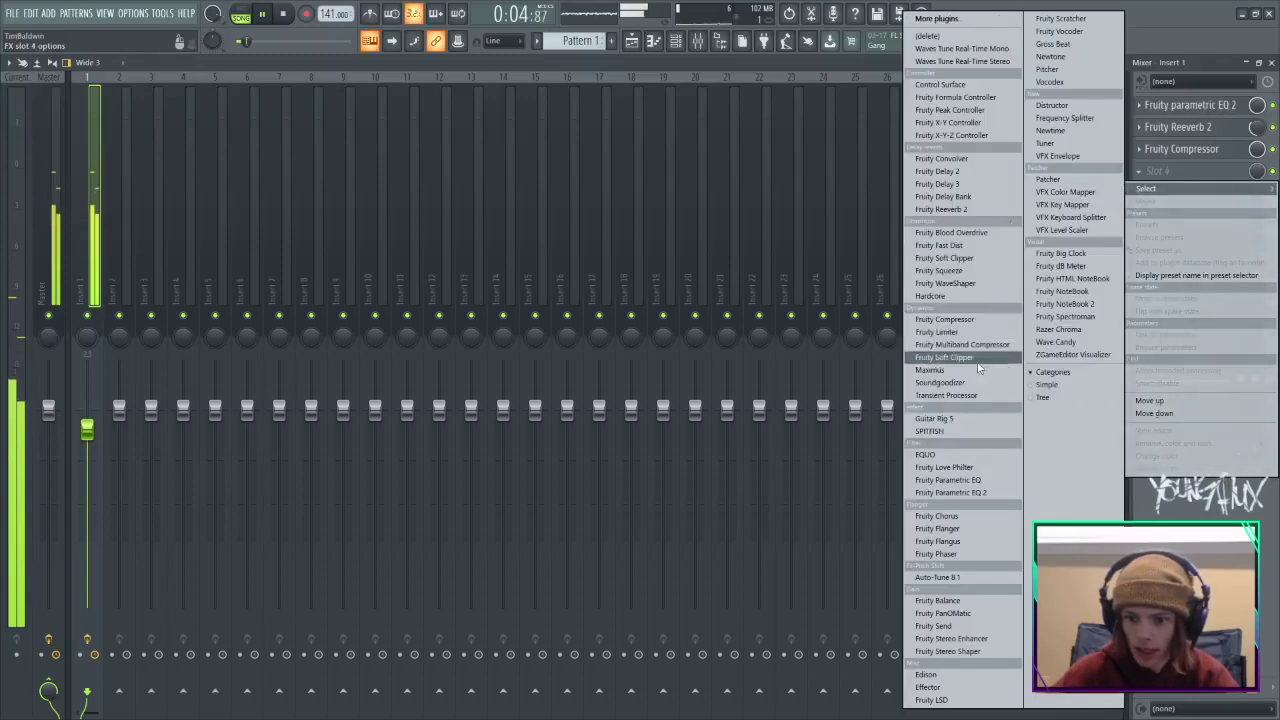
pyautogui.click(939, 234)
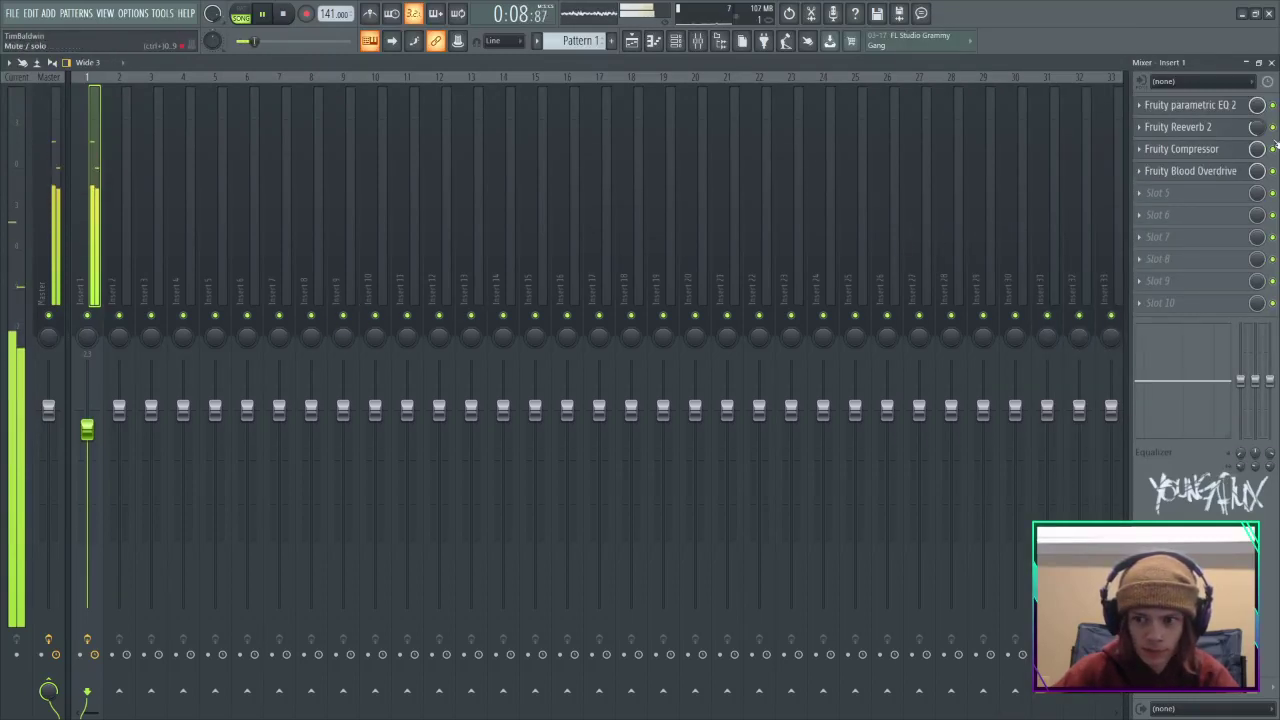
pyautogui.click(1190, 171)
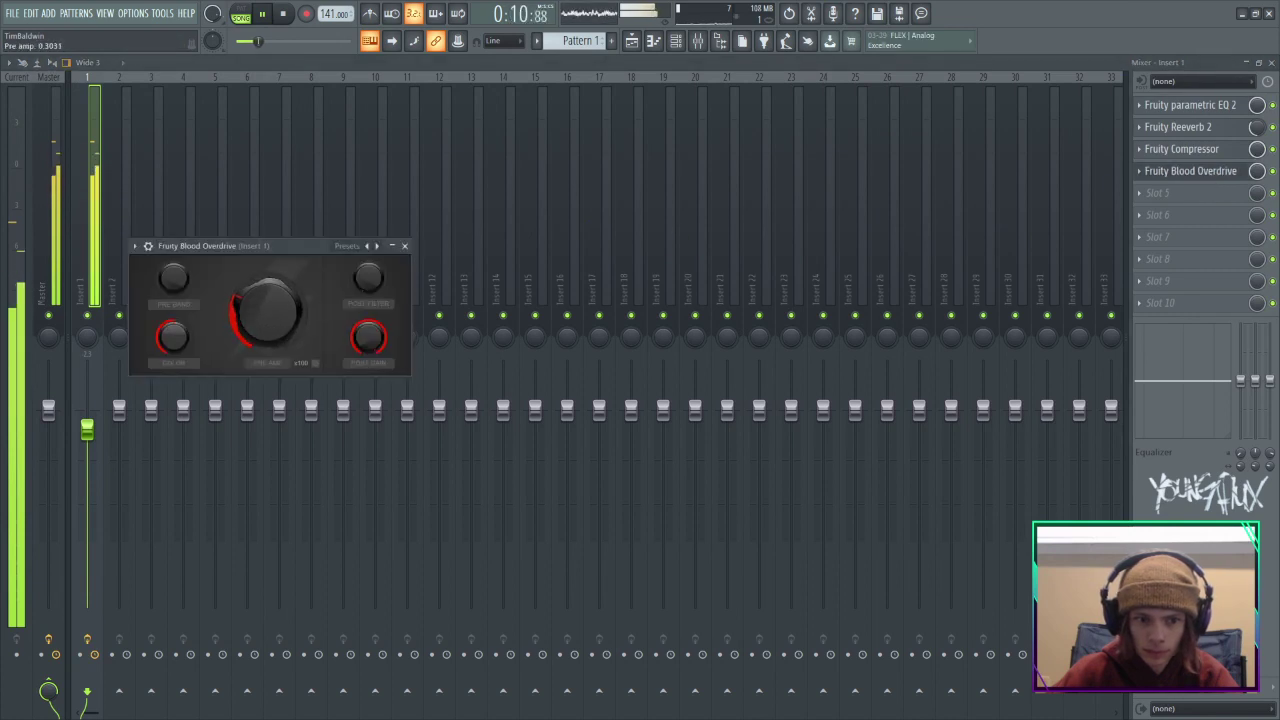
pyautogui.click(404, 245)
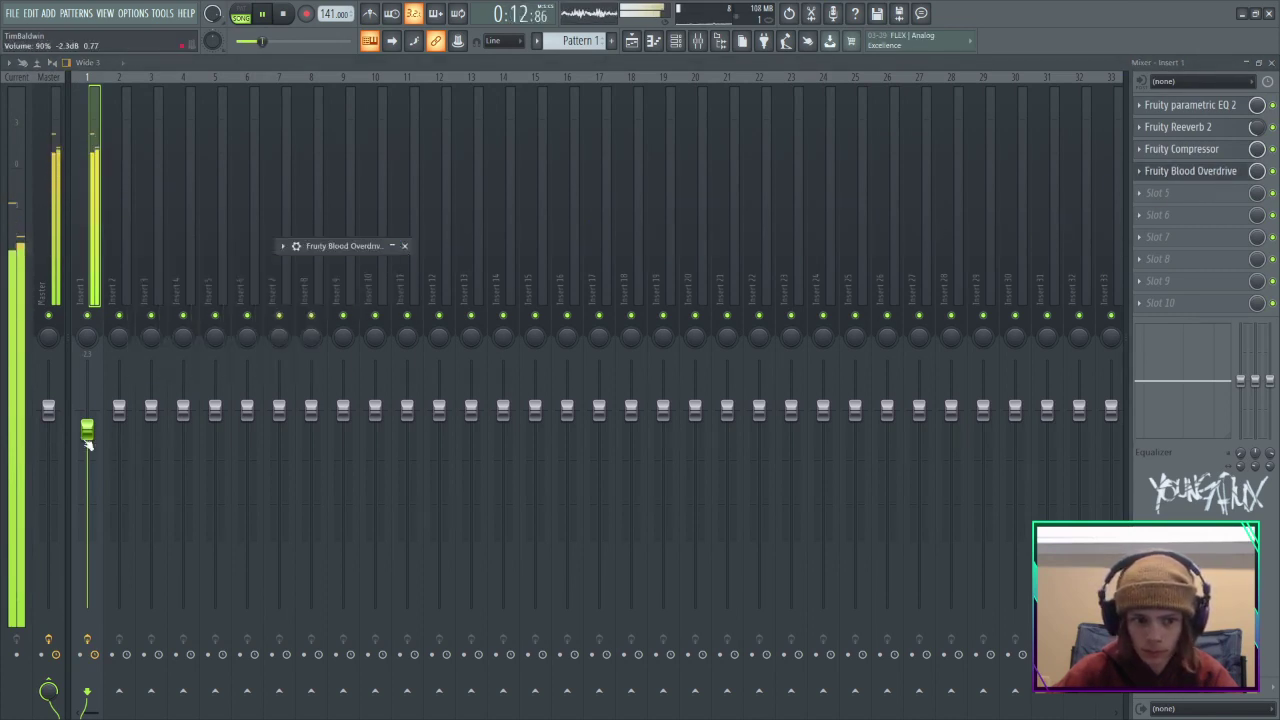
pyautogui.moveTo(87, 430); pyautogui.dragTo(87, 467)
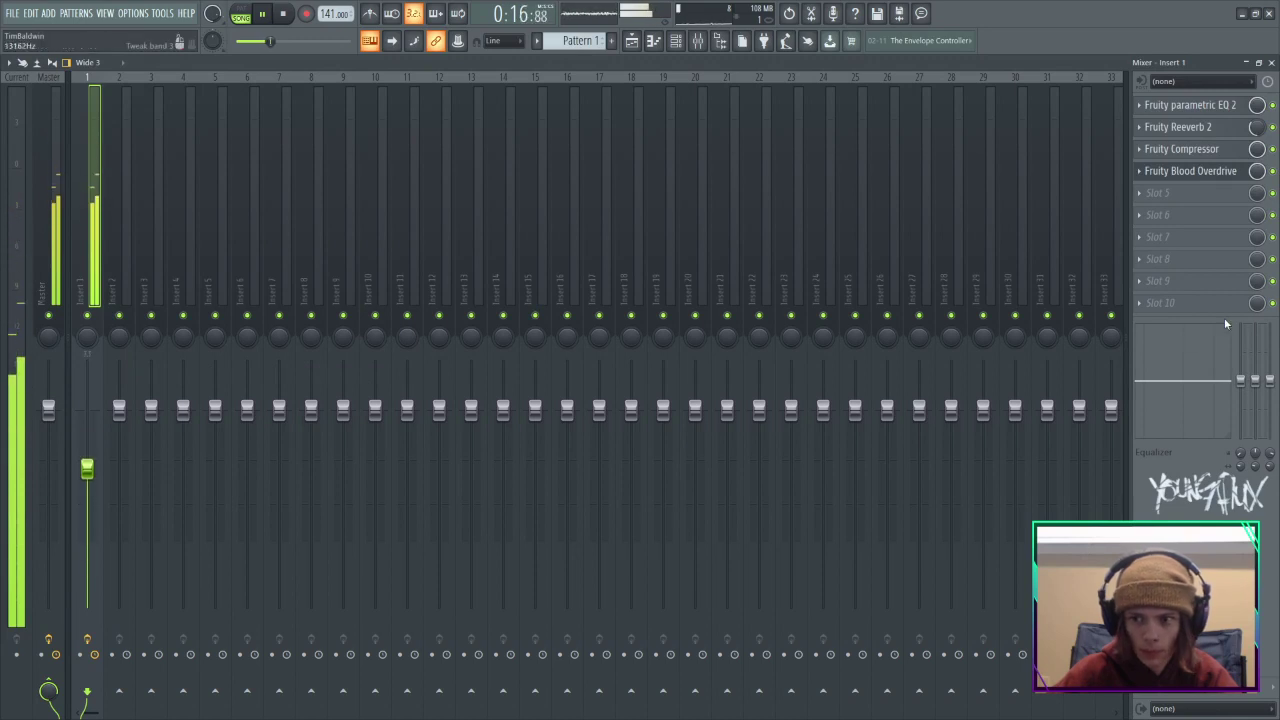
# Add Gross Beat to slot 5 of mixer Insert 1 and load its Momentary preset.
pyautogui.click(1159, 196)
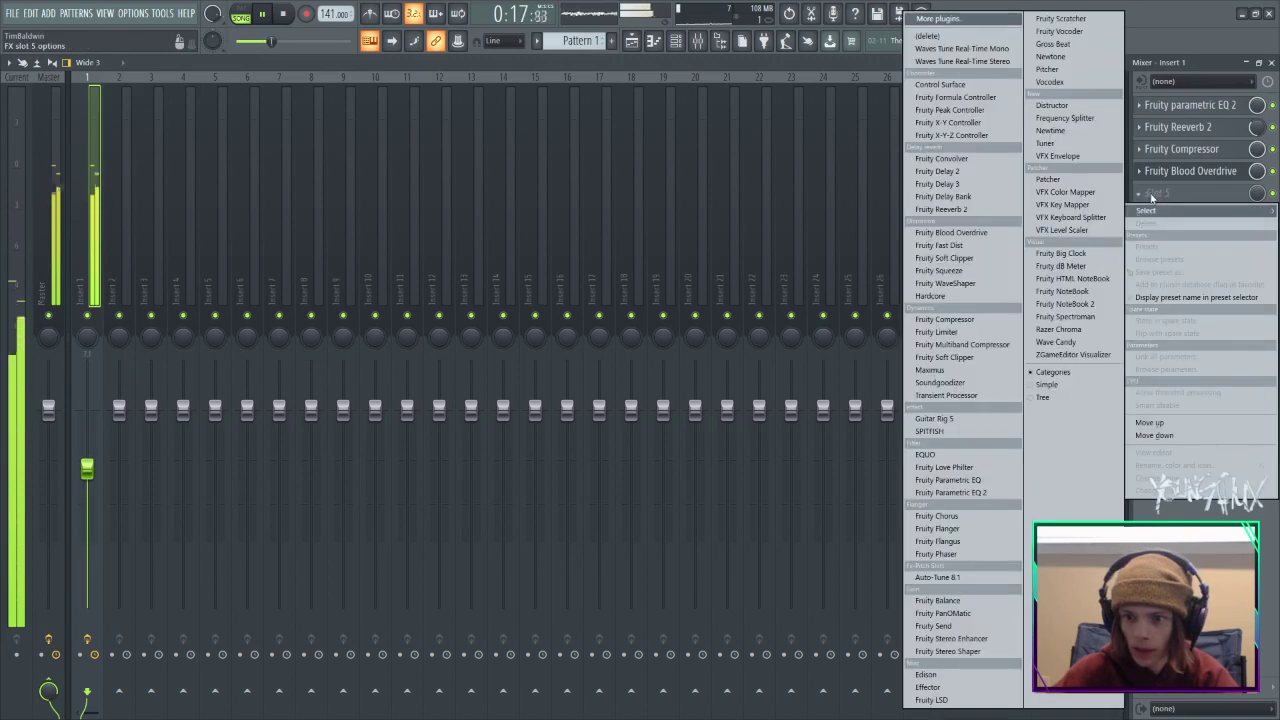
pyautogui.click(1062, 50)
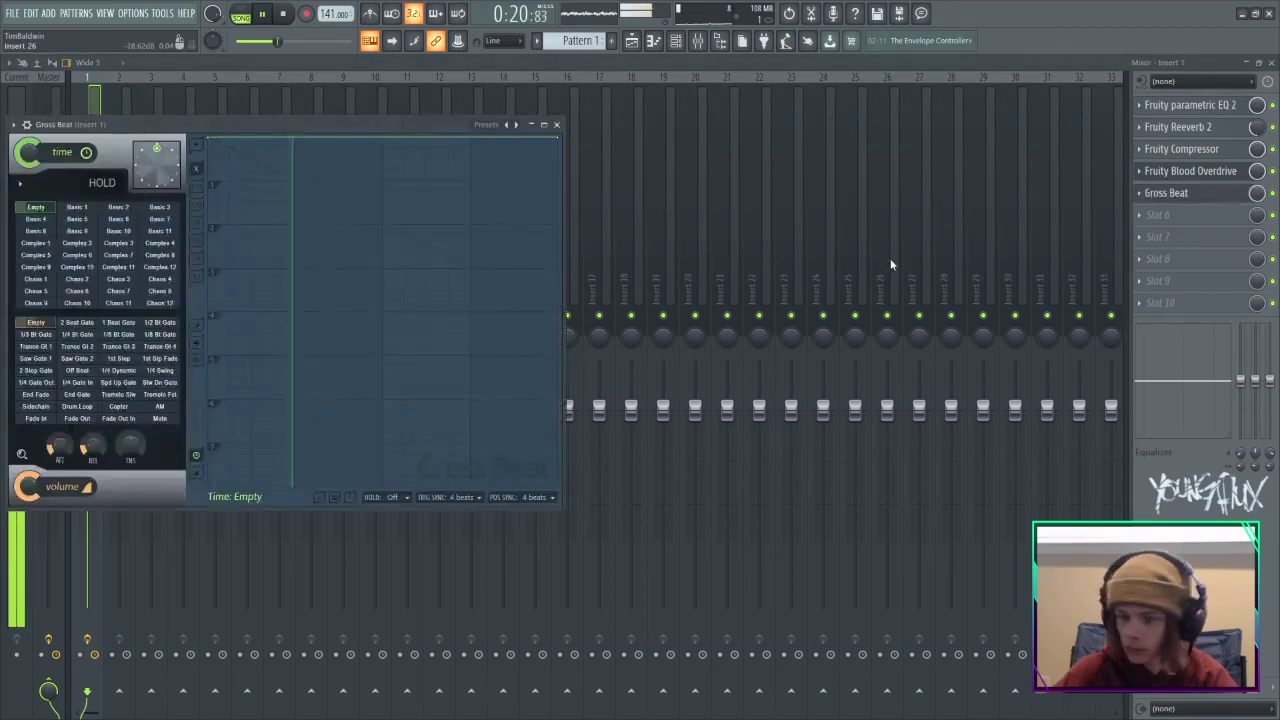
pyautogui.click(516, 126)
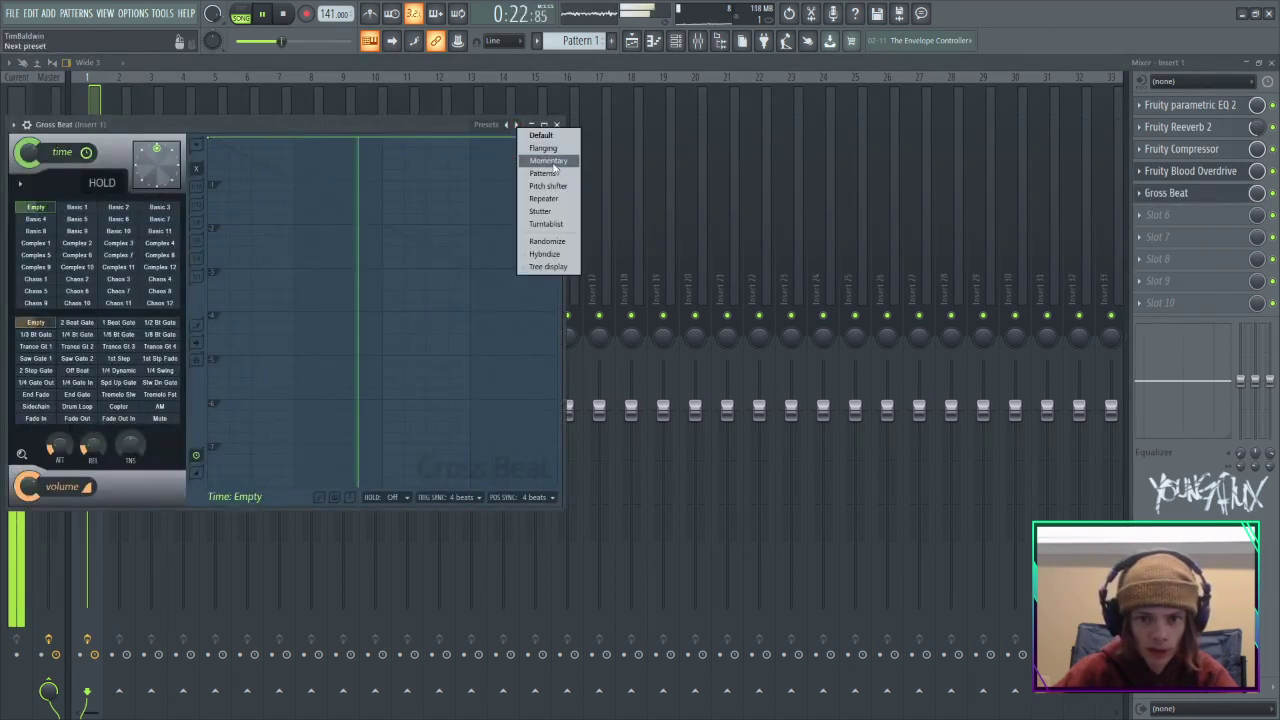
pyautogui.click(540, 135)
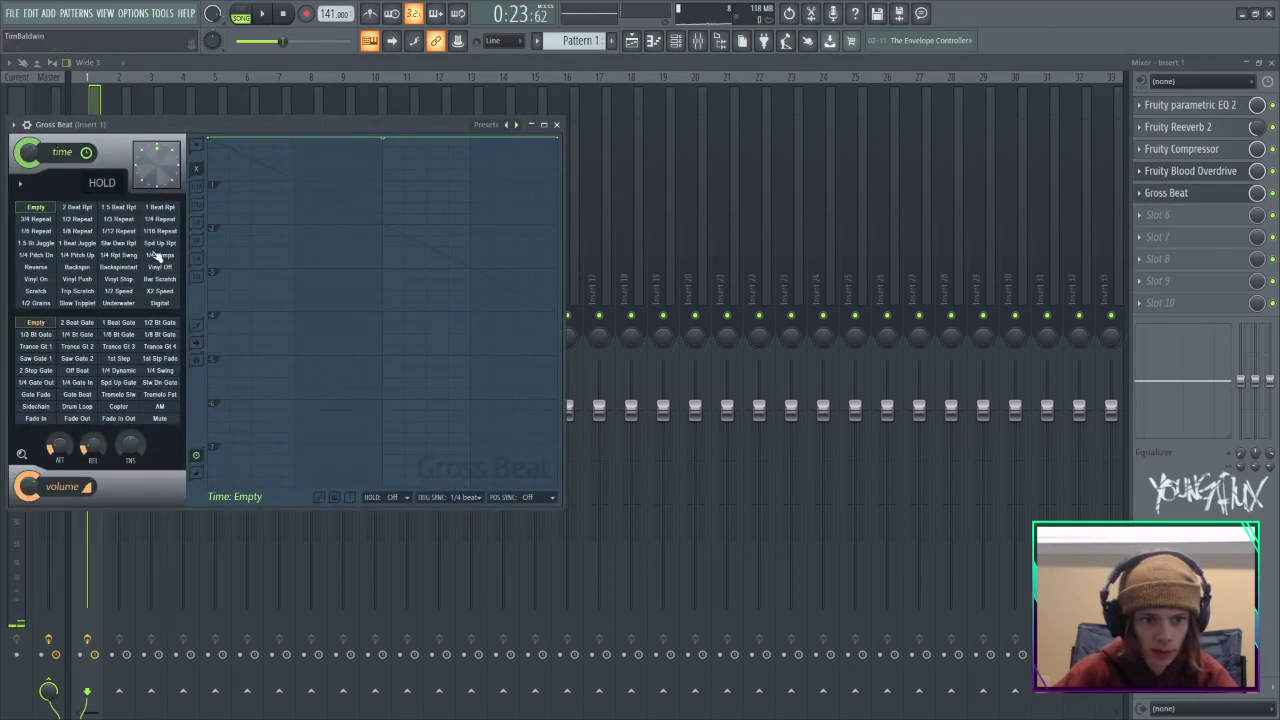
pyautogui.click(487, 124)
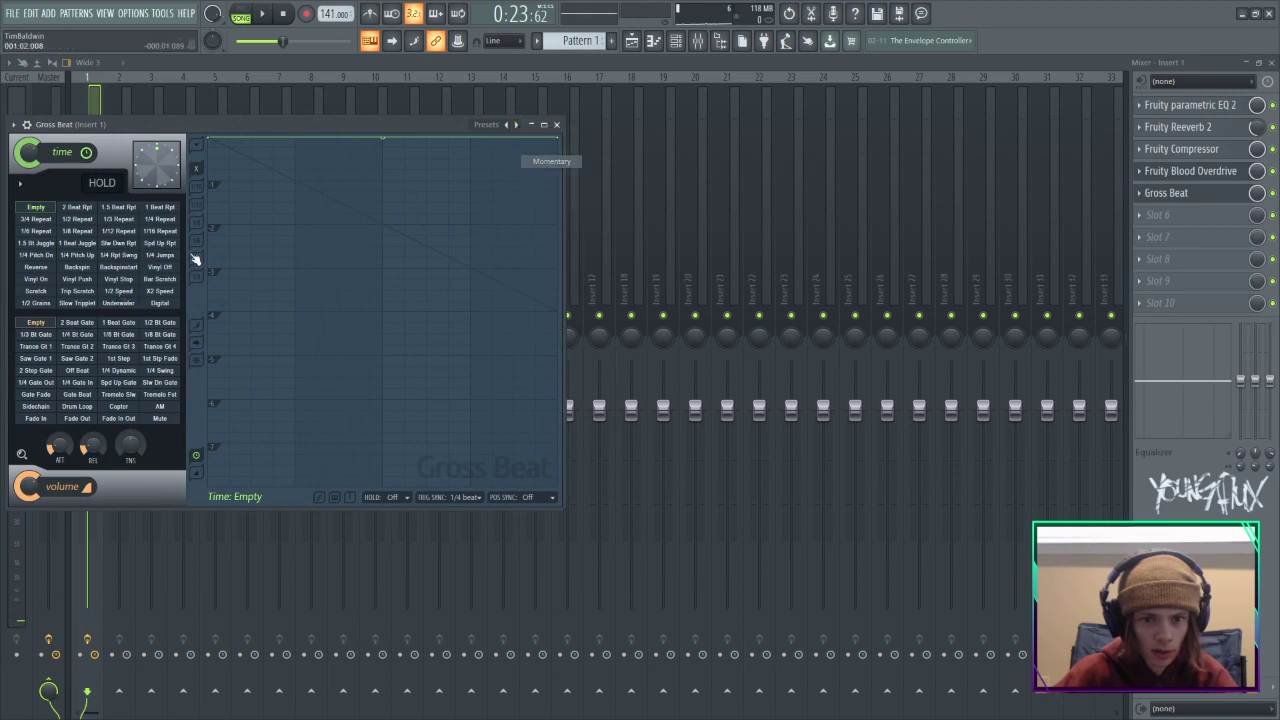
# Choose Gross Beat's 1/2 Speed time effect, listen to it on the riff, and close the plugin.
pyautogui.click(118, 291)
pyautogui.press('space')
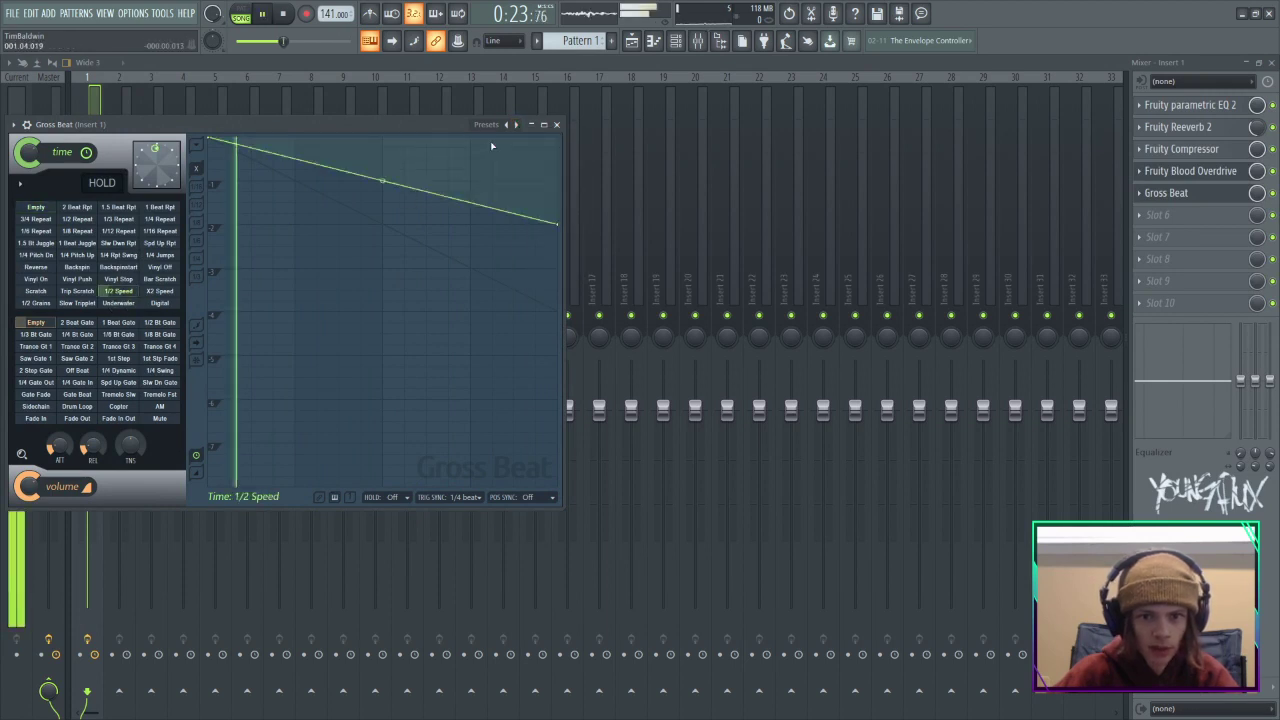
pyautogui.click(557, 125)
pyautogui.press('space')
# Create an automation clip for Gross Beat's mix level on Insert 1 and show it in the playlist.
pyautogui.click(631, 40)
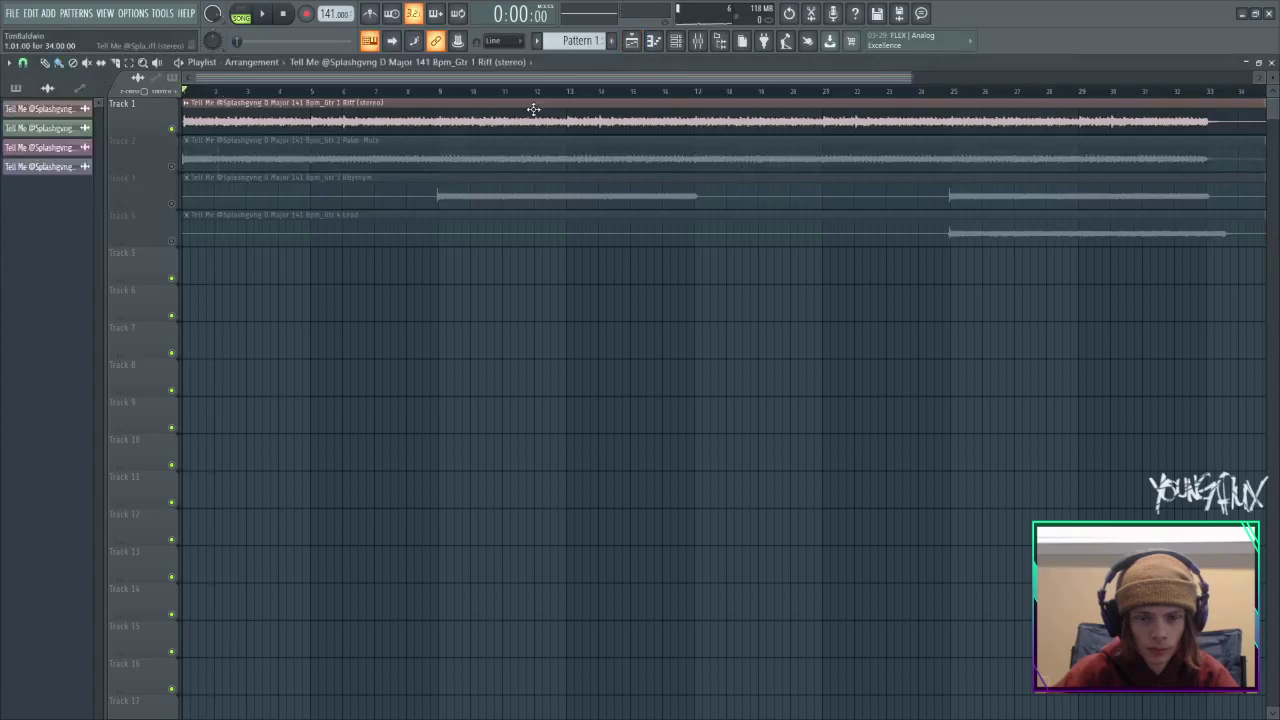
pyautogui.click(698, 42)
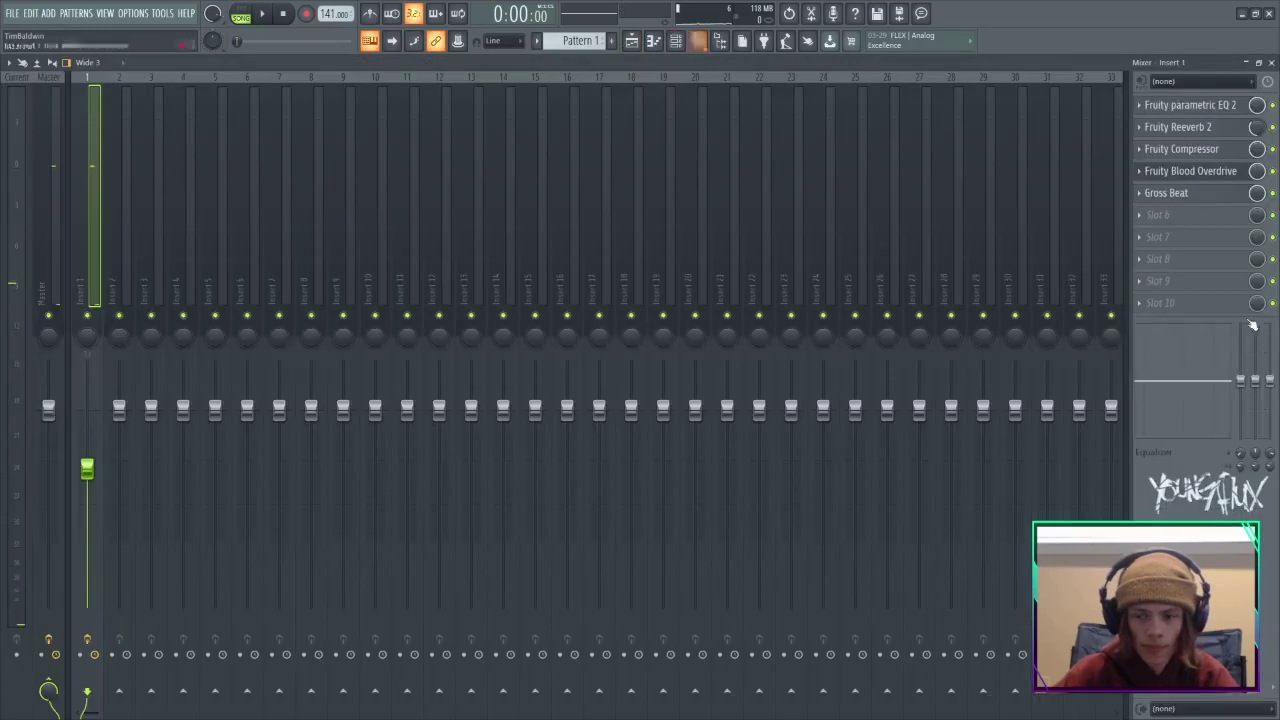
pyautogui.rightClick(1258, 194)
pyautogui.click(1216, 300)
pyautogui.click(631, 40)
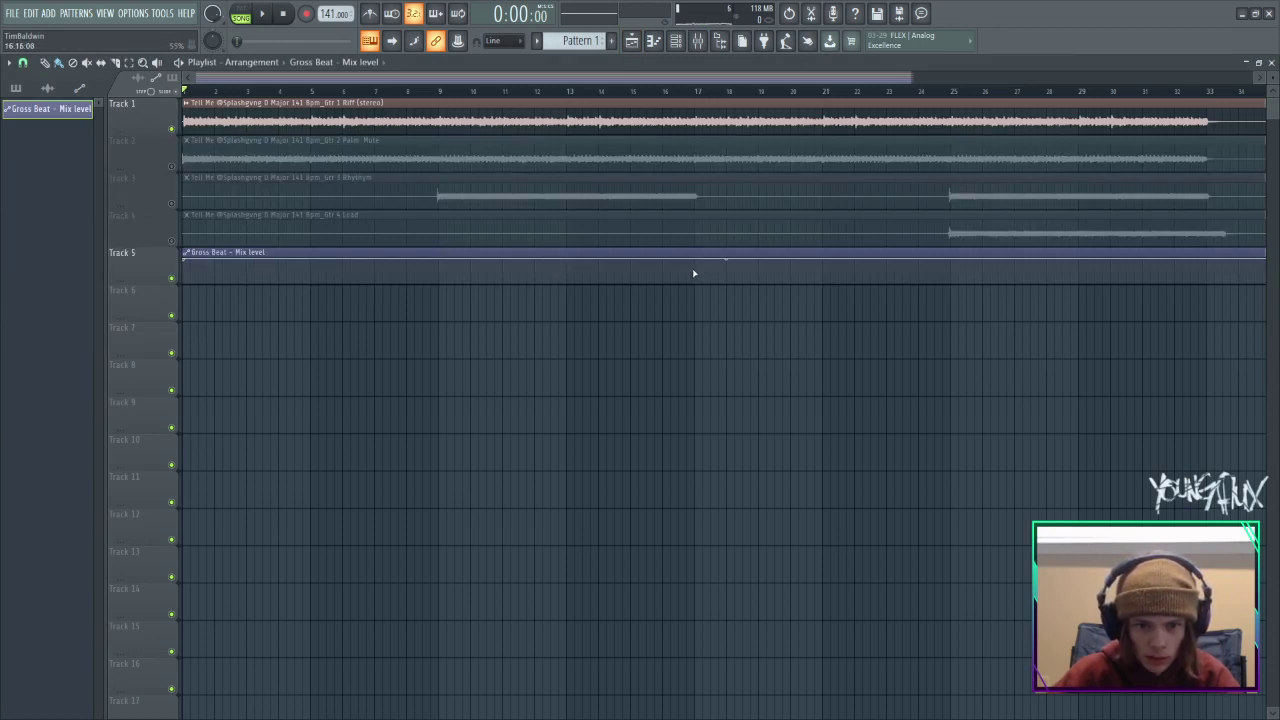
# Add an automation point at bar 9 of the Gross Beat mix level clip and set it to about 50%.
pyautogui.rightClick(434, 274)
pyautogui.moveTo(434, 274); pyautogui.dragTo(443, 271)
pyautogui.scroll(2, 420, 262)
pyautogui.scroll(3, 422, 263)
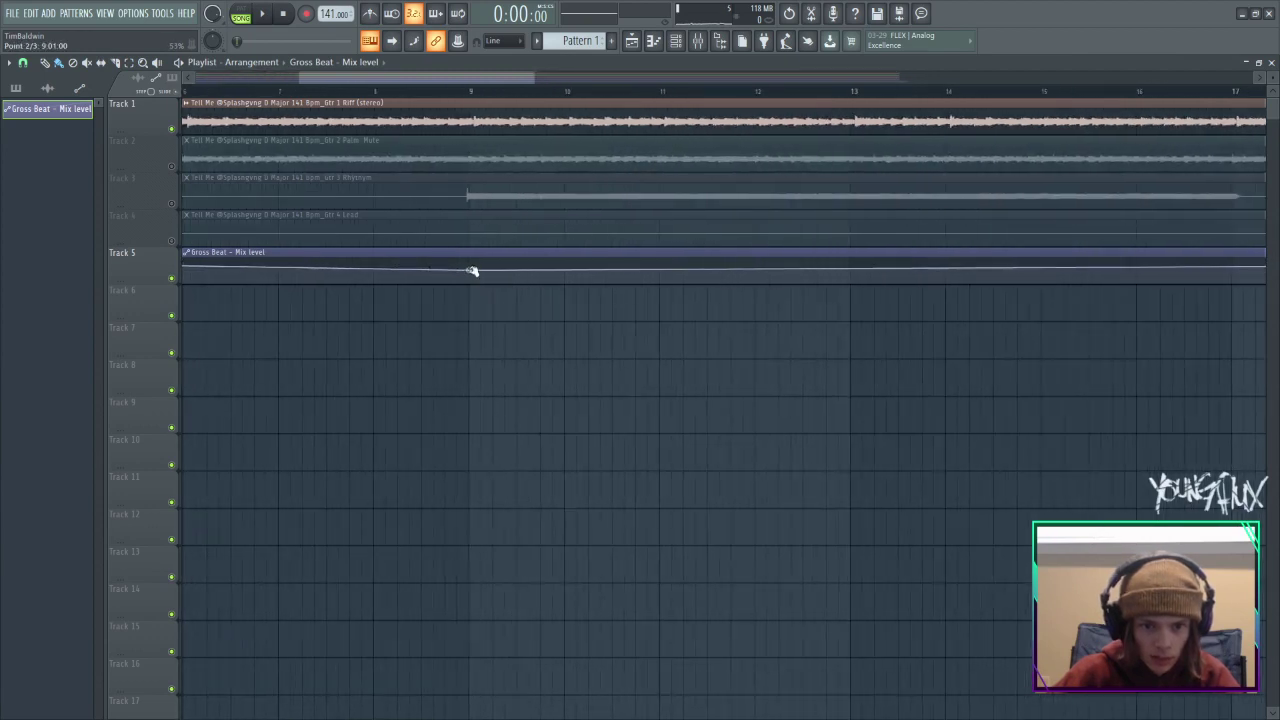
pyautogui.moveTo(268, 79); pyautogui.dragTo(26, 90)
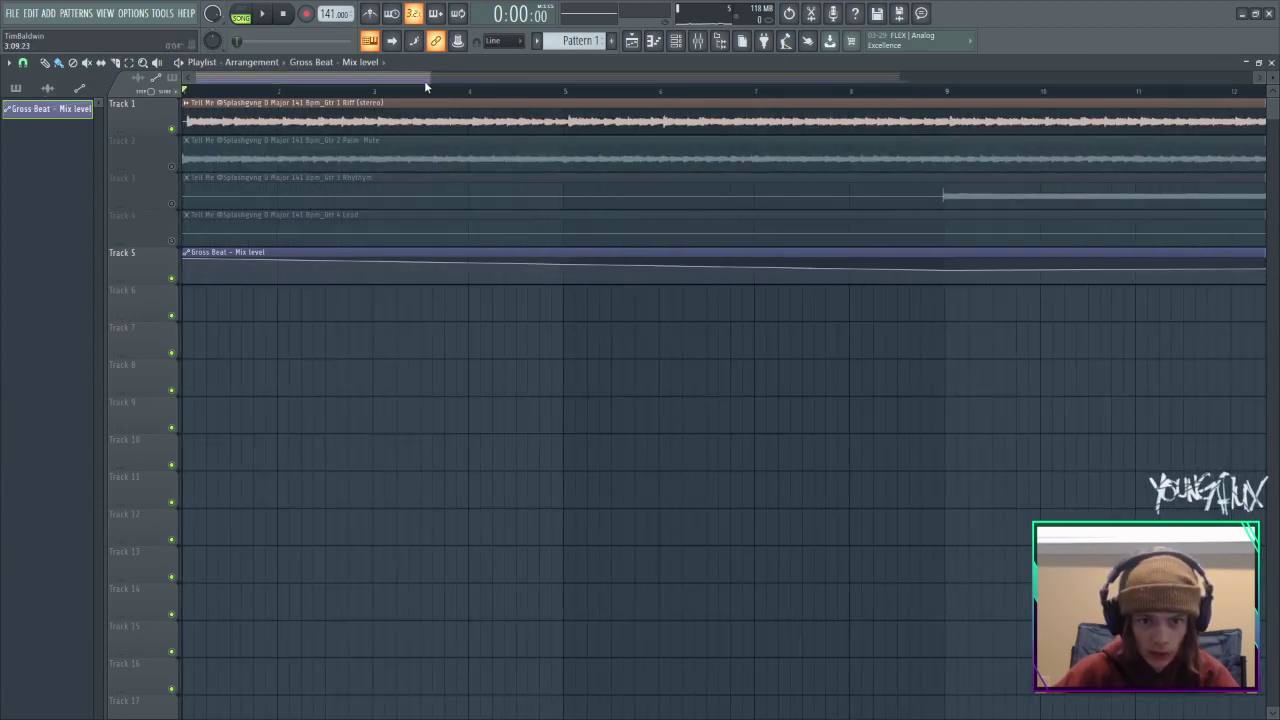
pyautogui.moveTo(425, 80); pyautogui.dragTo(583, 80)
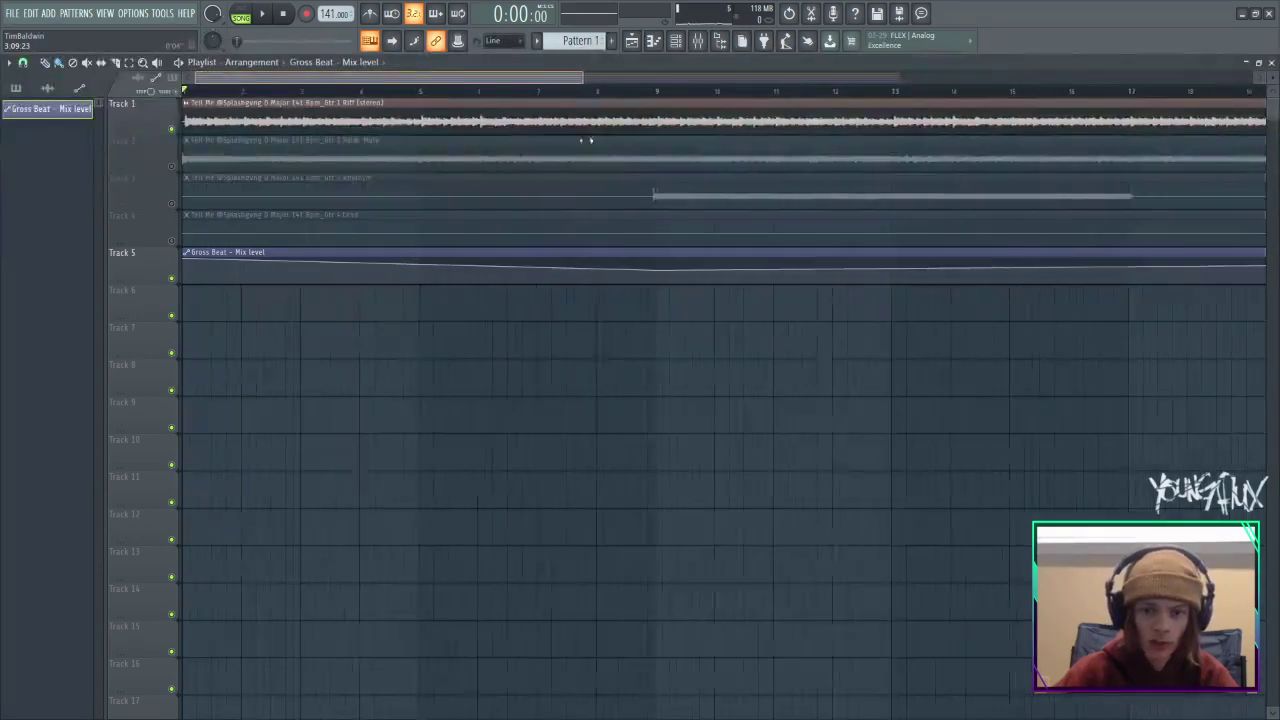
pyautogui.moveTo(586, 140); pyautogui.dragTo(589, 140)
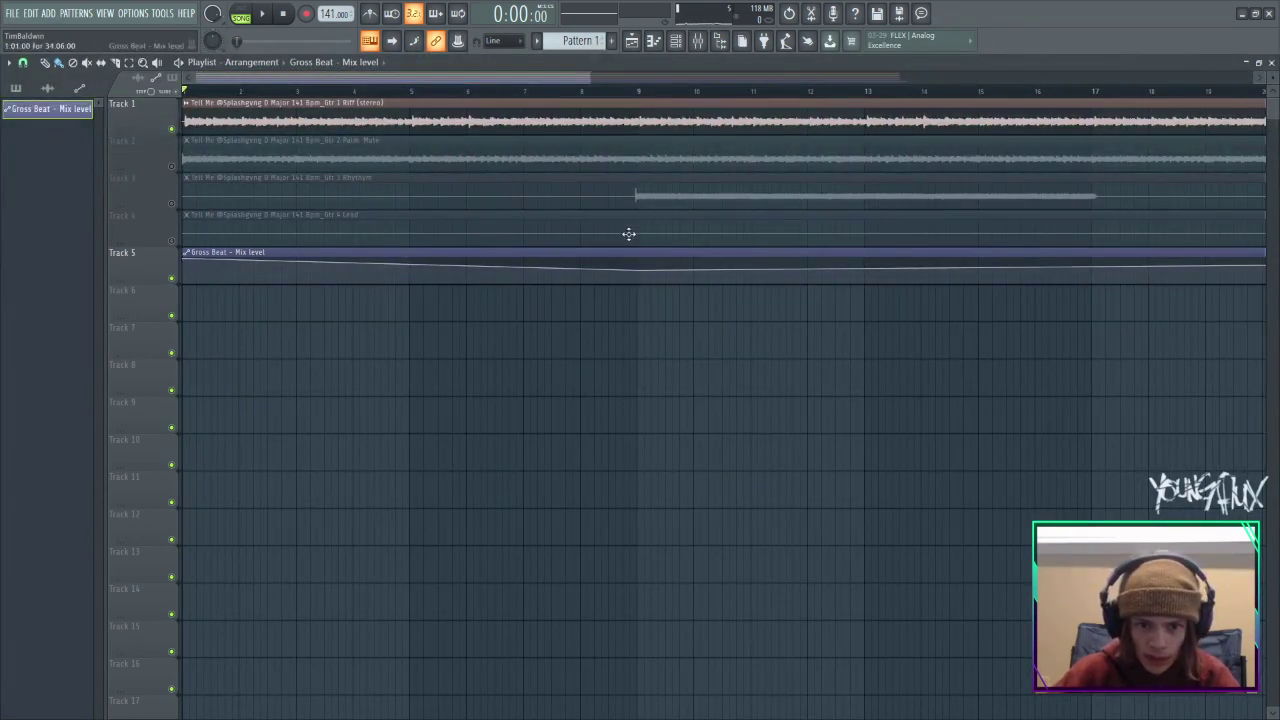
pyautogui.scroll(2, 628, 234)
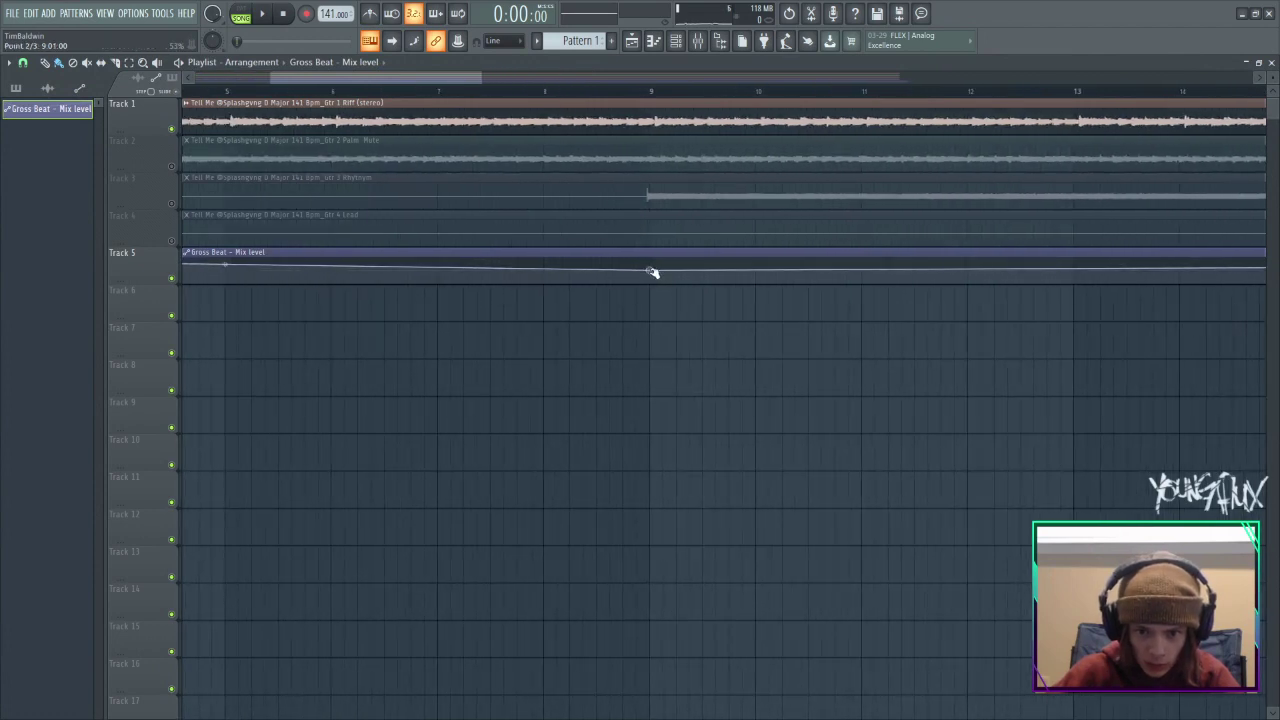
pyautogui.moveTo(651, 270); pyautogui.dragTo(653, 271)
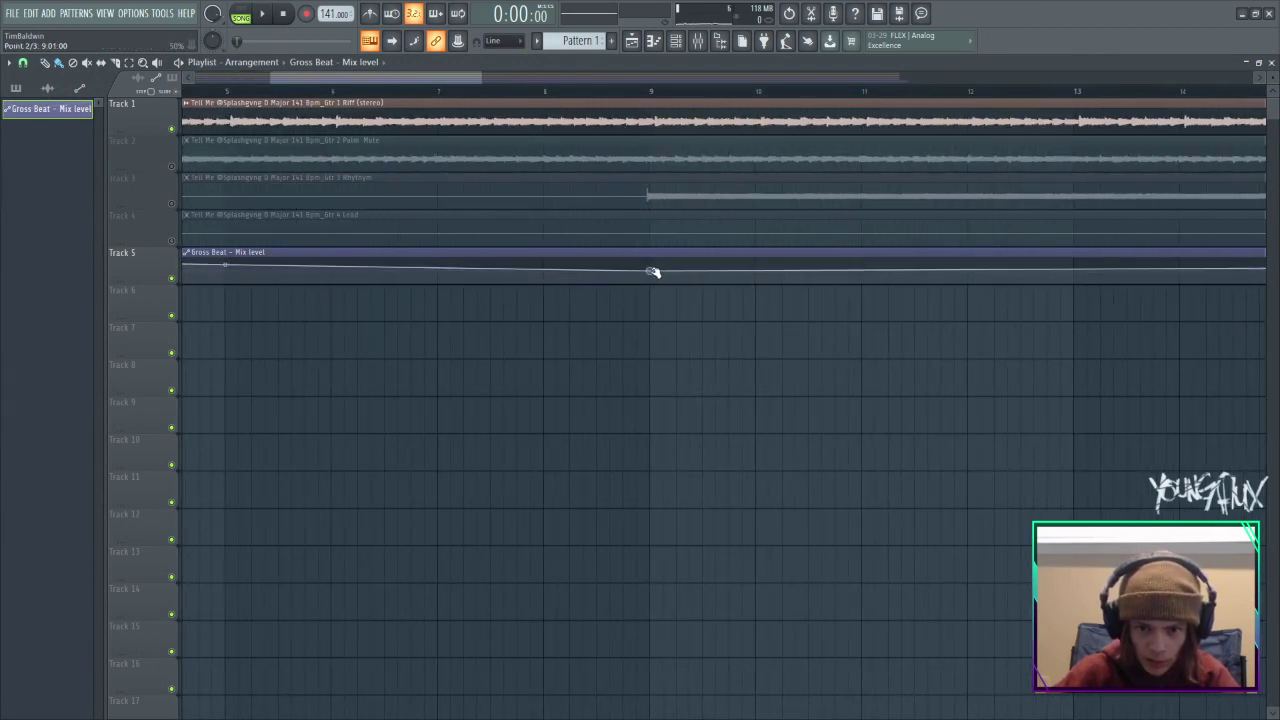
# Enlarge Track 5, lower the Gross Beat automation point at bar 9, and add a zero-level point there for a vertical drop.
pyautogui.moveTo(158, 358); pyautogui.dragTo(162, 459)
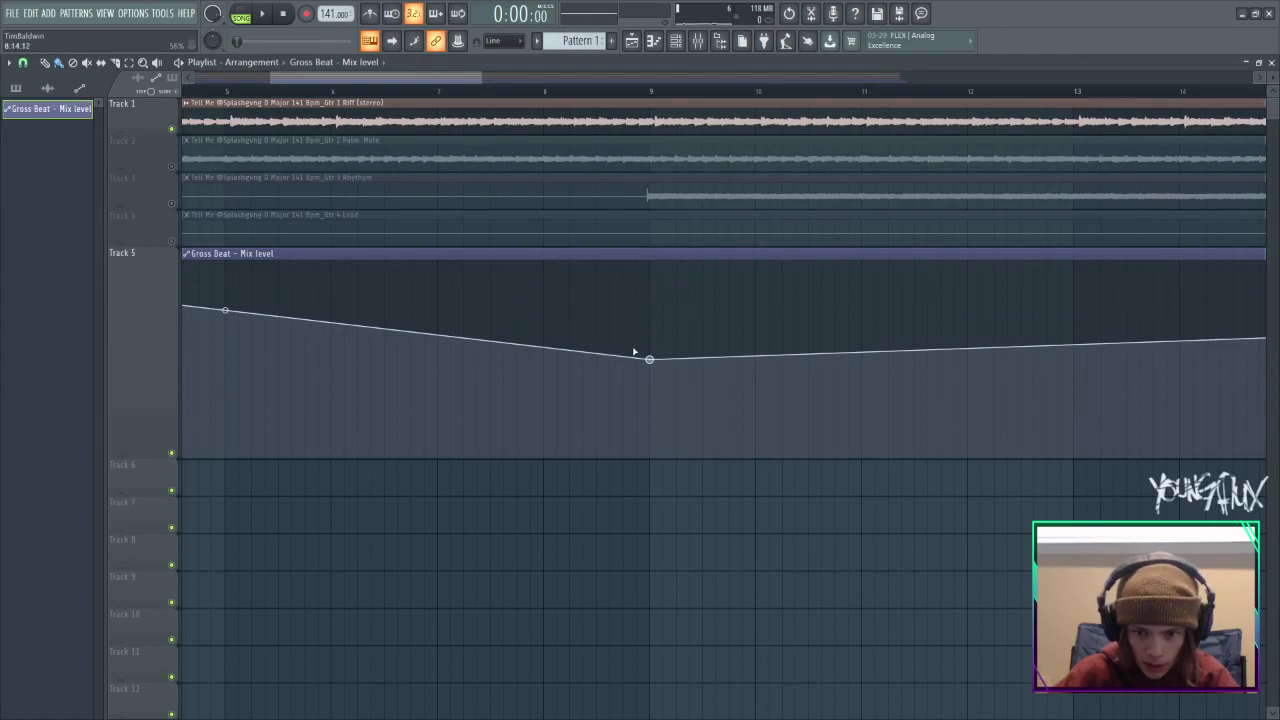
pyautogui.moveTo(651, 360); pyautogui.dragTo(651, 395)
pyautogui.rightClick(646, 456)
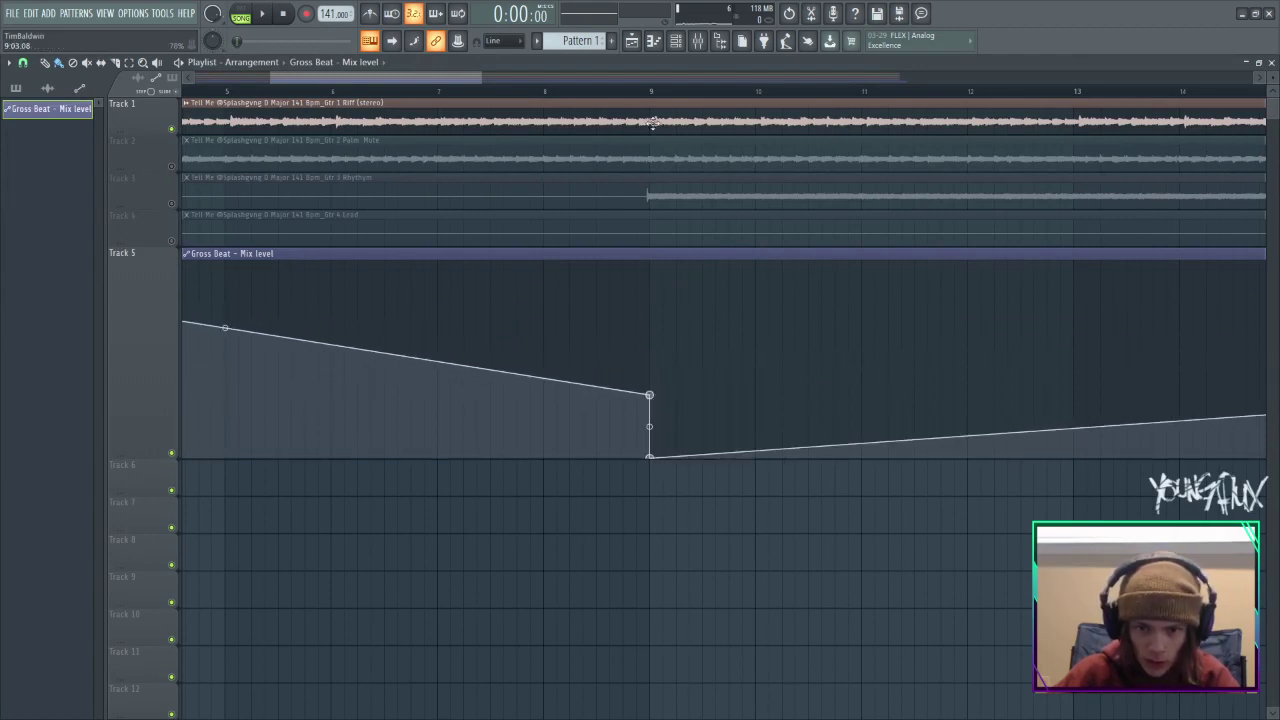
# Lower the end point of the Gross Beat automation to zero and reduce the height of Track 5.
pyautogui.moveTo(478, 75); pyautogui.dragTo(1120, 222)
pyautogui.moveTo(910, 266); pyautogui.dragTo(917, 483)
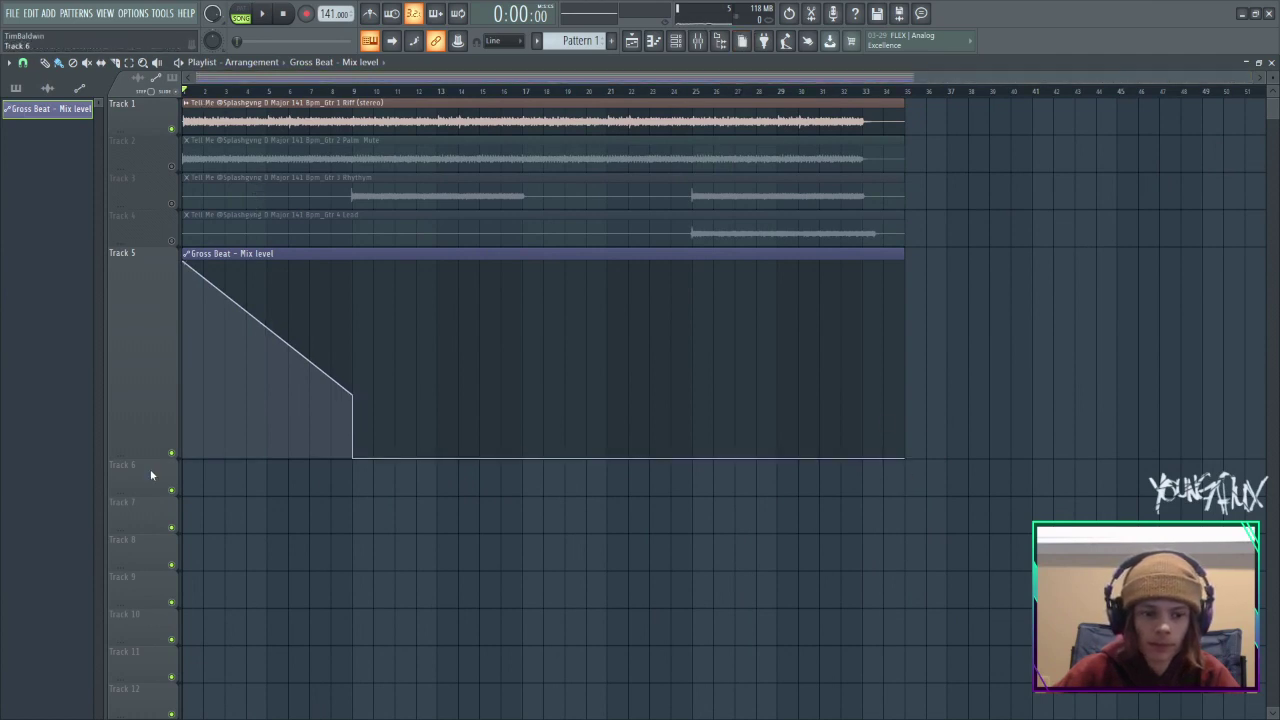
pyautogui.moveTo(150, 455); pyautogui.dragTo(150, 296)
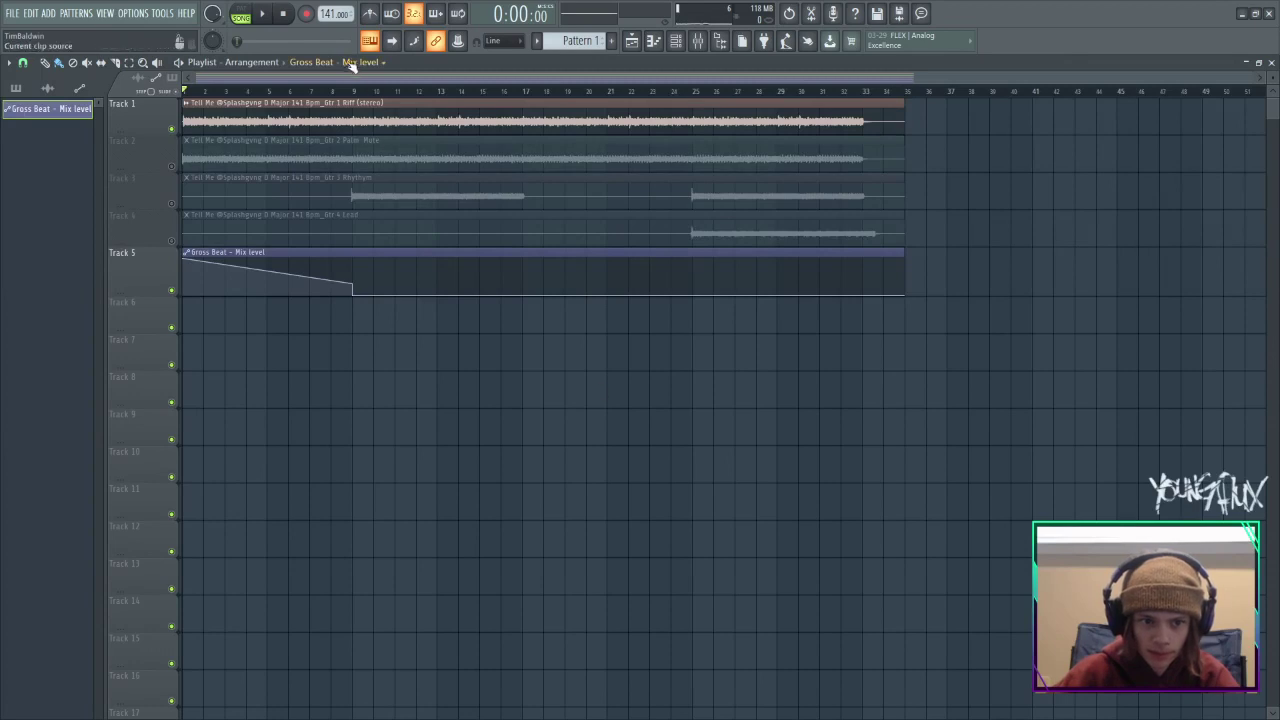
# Play the riff from the beginning past bar 9 to check the Gross Beat automation, and stop playback.
pyautogui.press('space')
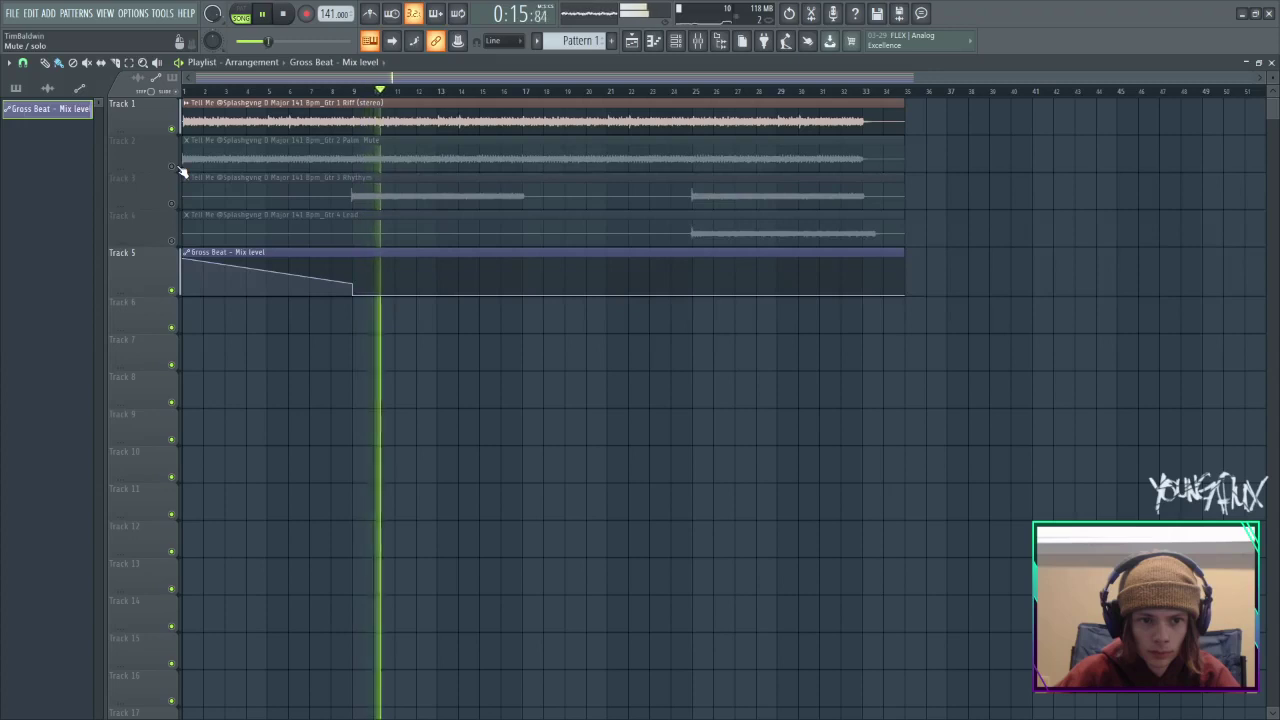
pyautogui.press('space')
pyautogui.press('space')
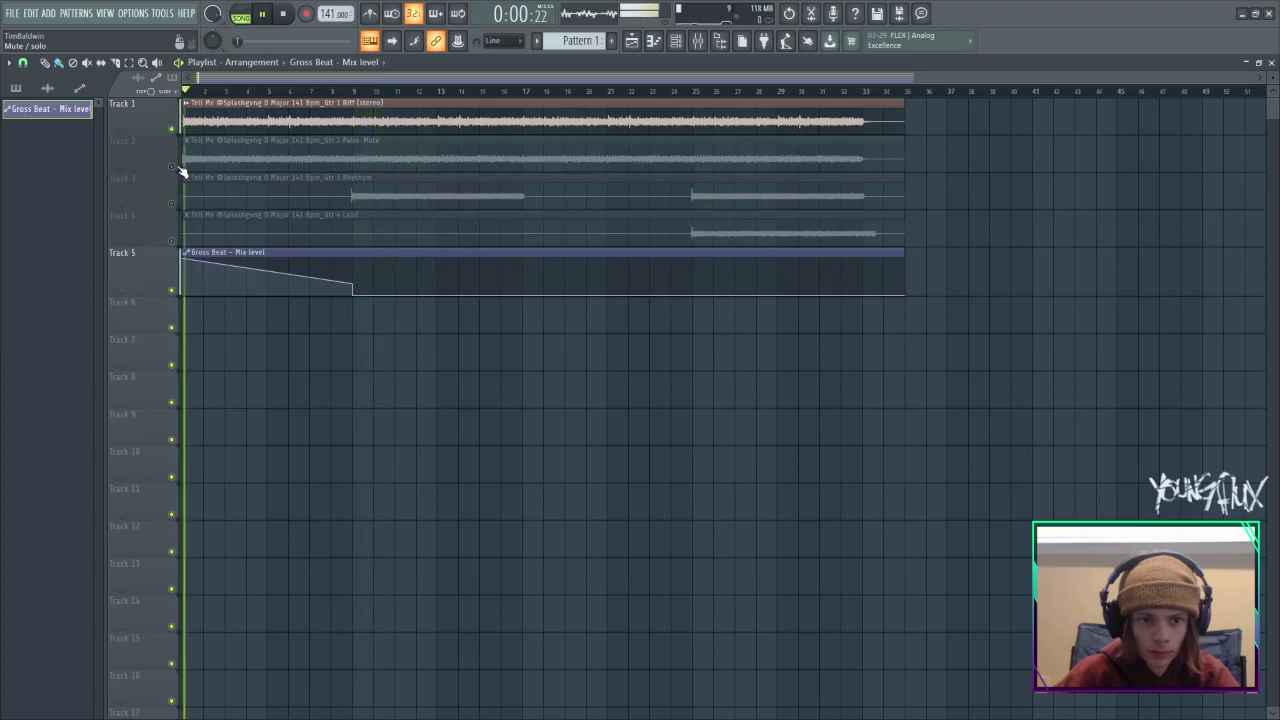
pyautogui.press('space')
# Open the channel rack and switch its filter from Automation to All channels.
pyautogui.click(678, 41)
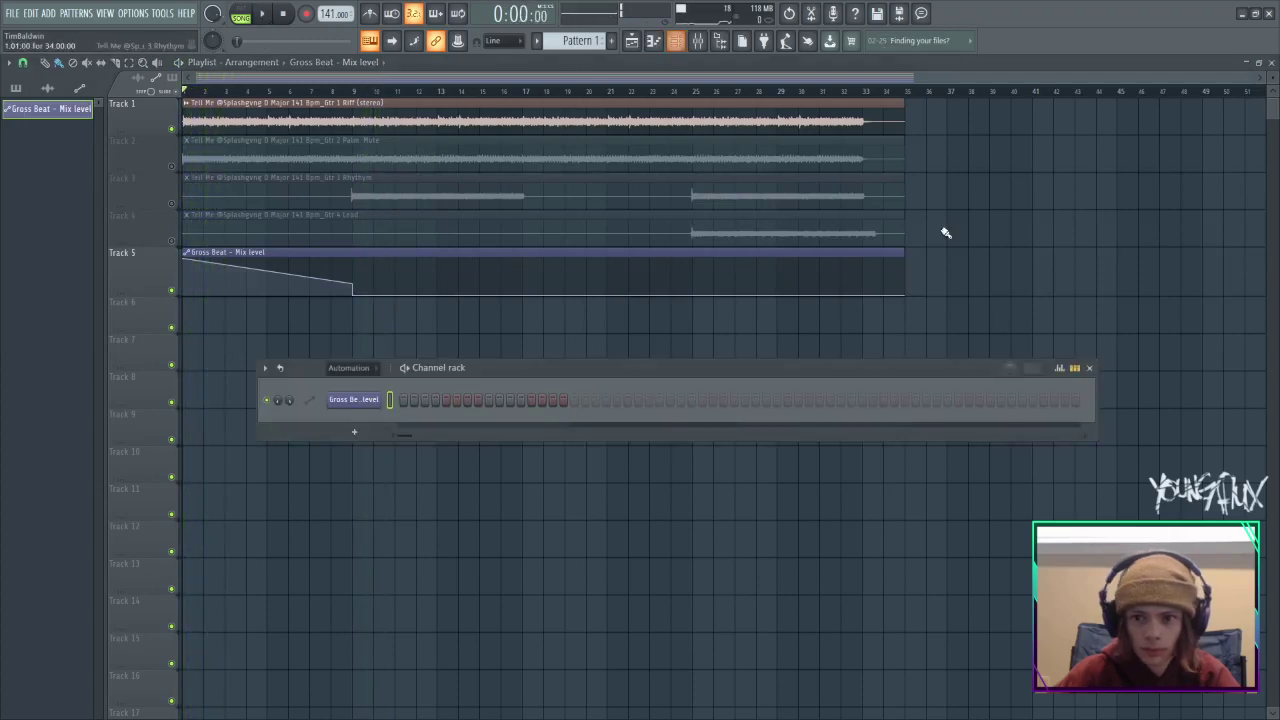
pyautogui.click(343, 369)
pyautogui.click(350, 390)
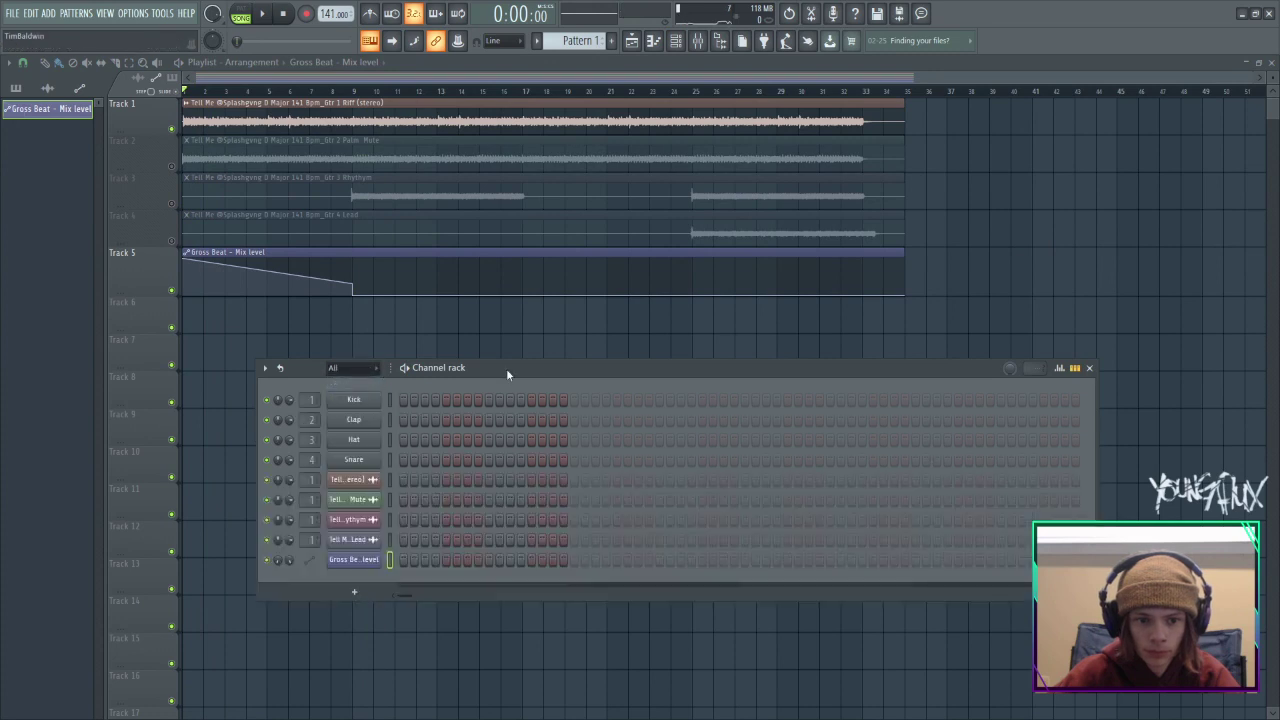
# Lower Gross Beat's time mix on Insert 1 to about 86% while listening to the riff, and close the plugin.
pyautogui.click(699, 42)
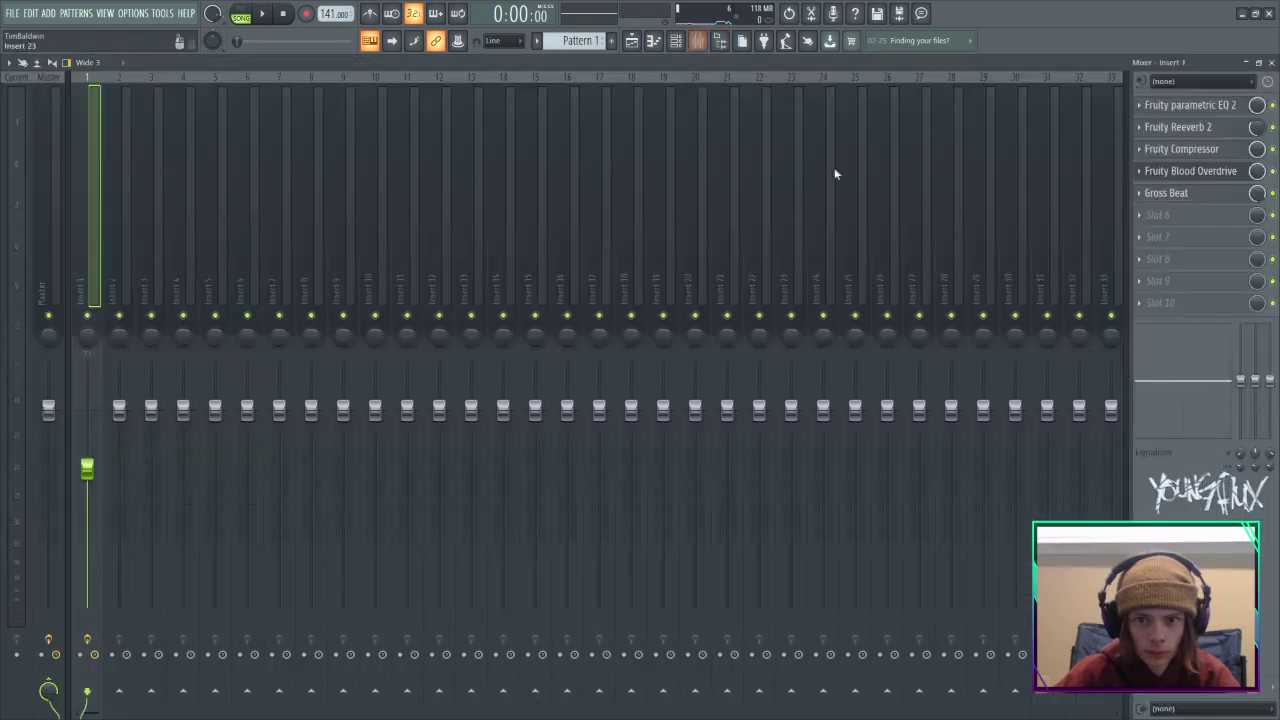
pyautogui.click(1168, 193)
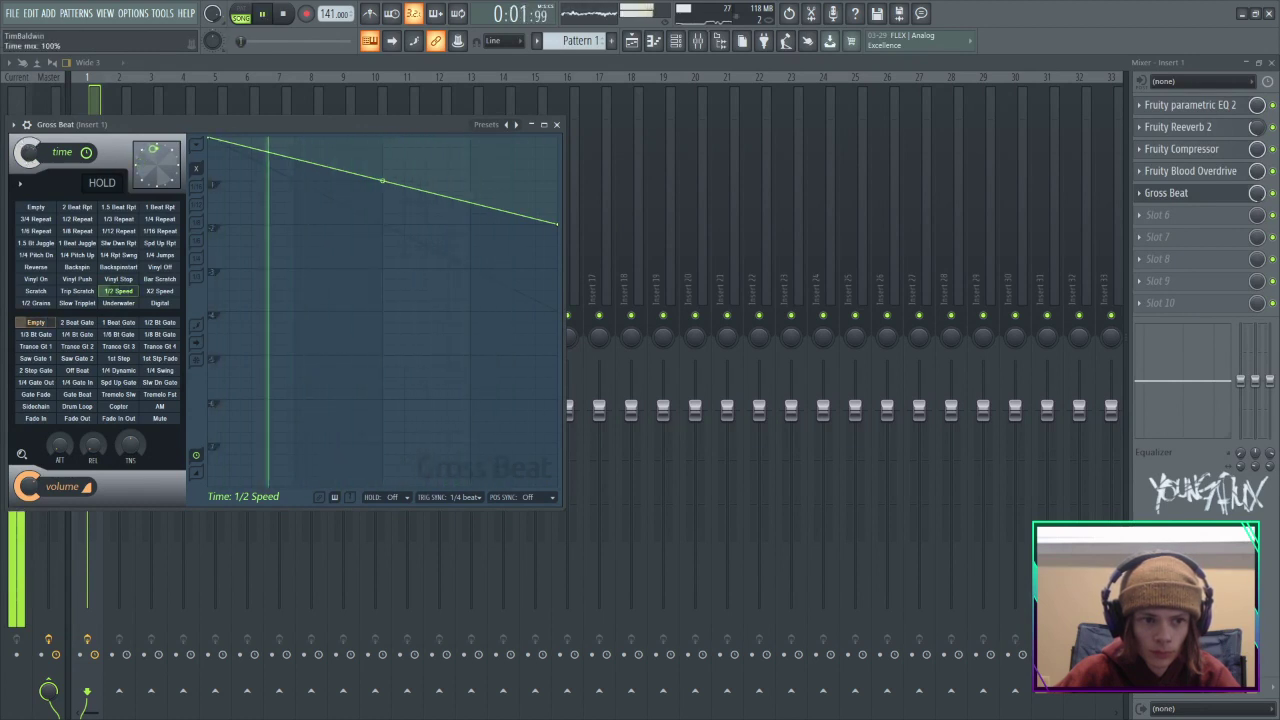
pyautogui.press('space')
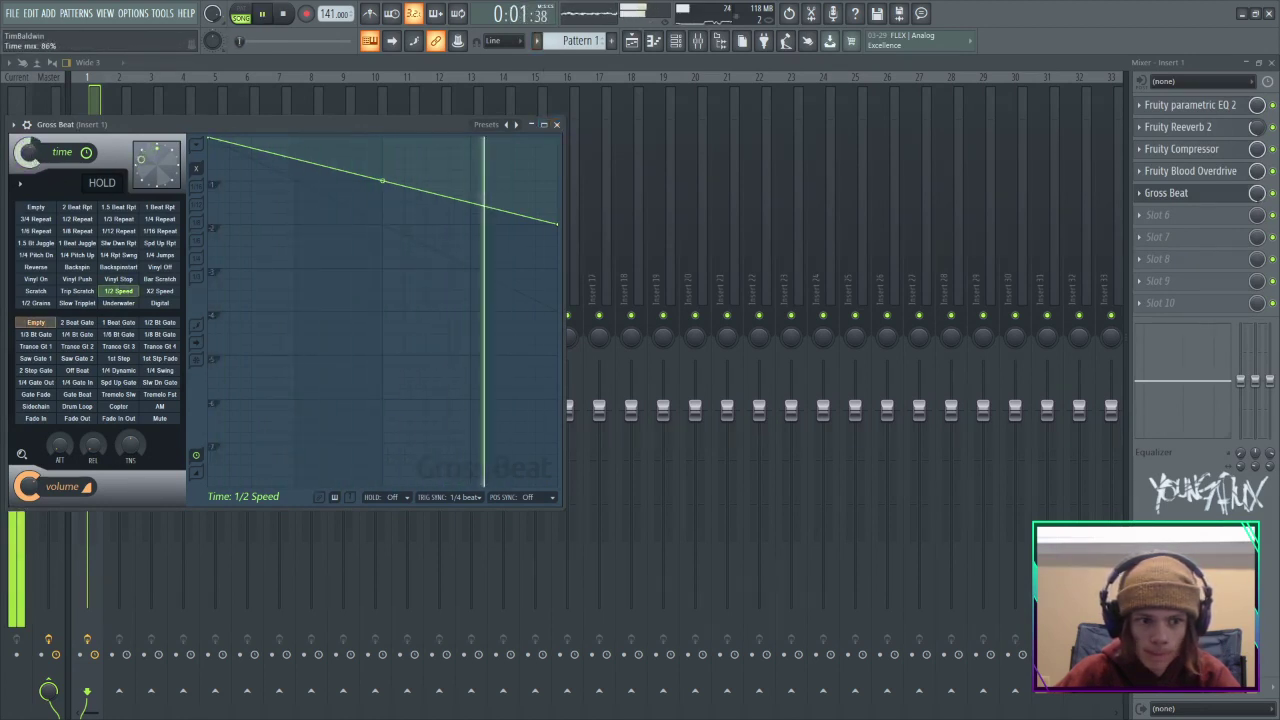
pyautogui.click(557, 125)
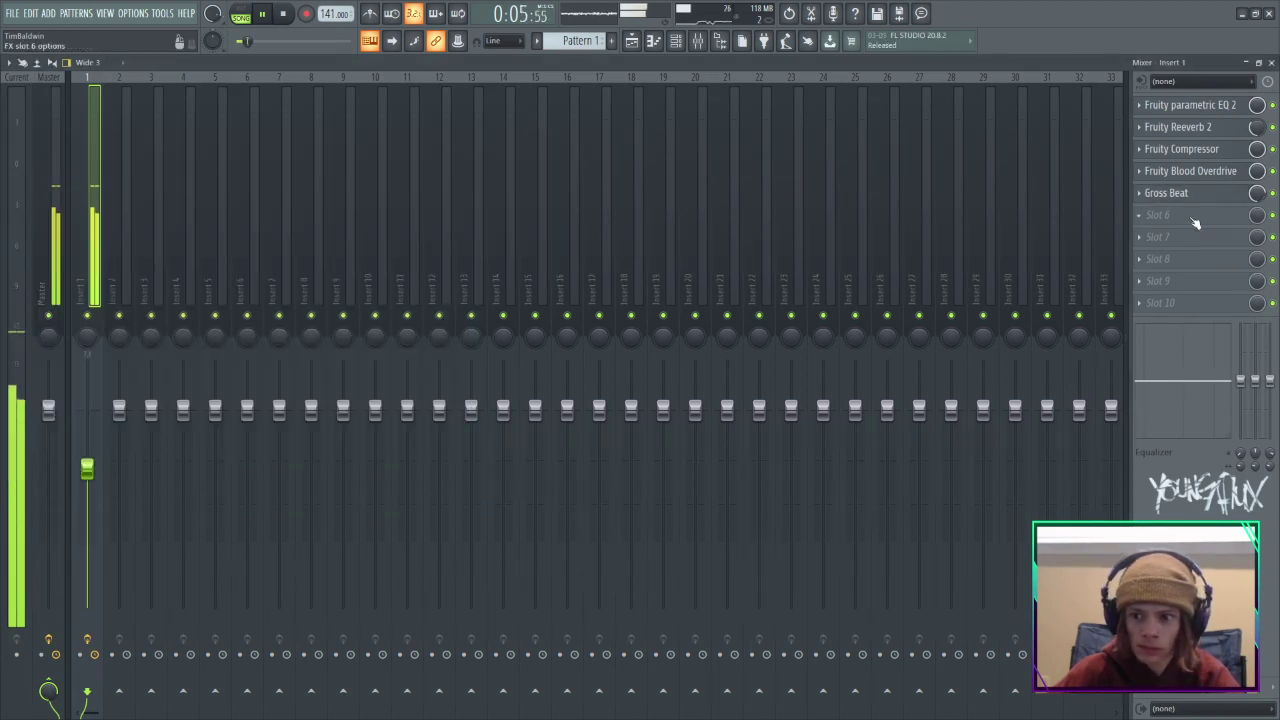
# Add Fruity Love Philter to slot 6 of Insert 1 and create a playlist automation clip for its mix level.
pyautogui.click(1195, 222)
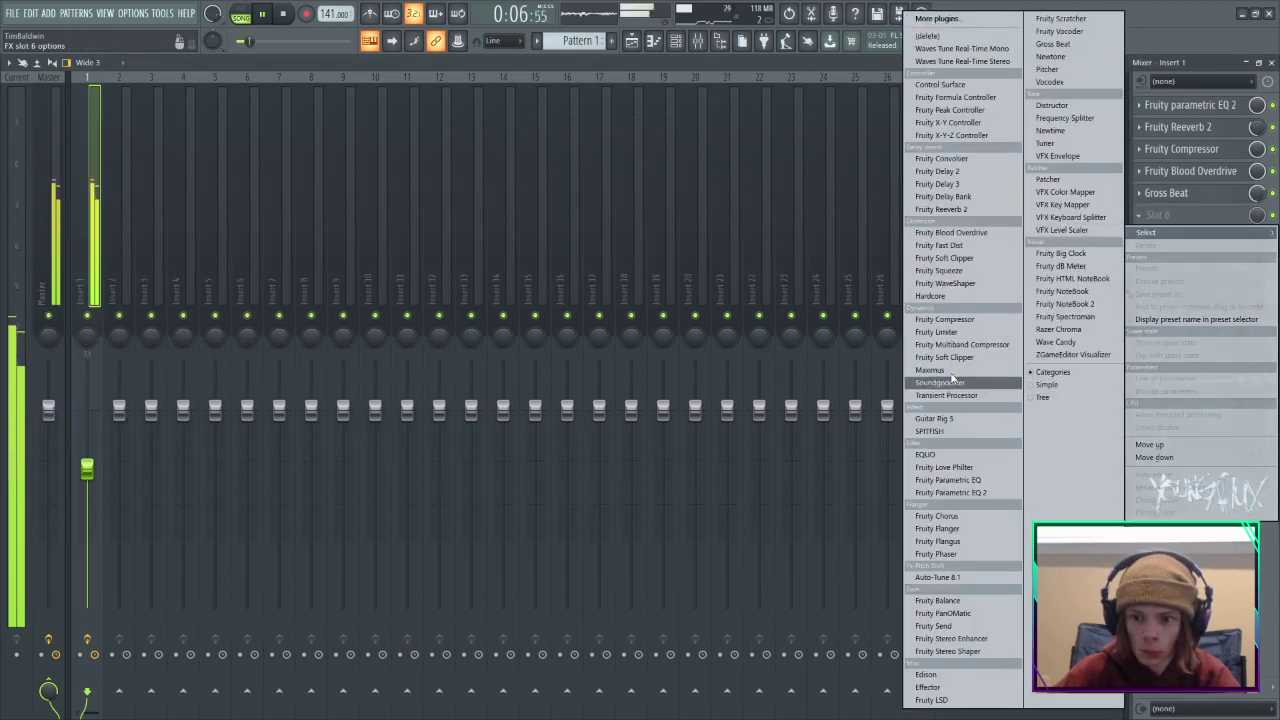
pyautogui.click(945, 467)
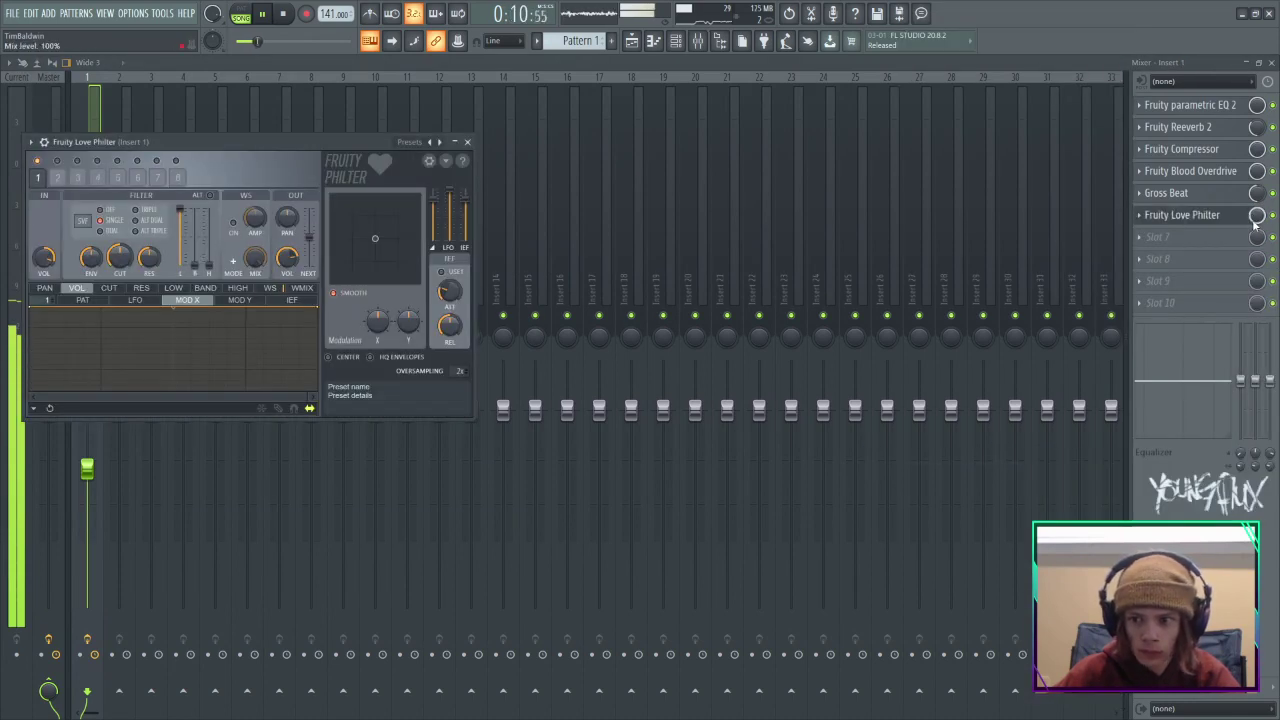
pyautogui.rightClick(1256, 219)
pyautogui.click(1211, 321)
pyautogui.click(633, 42)
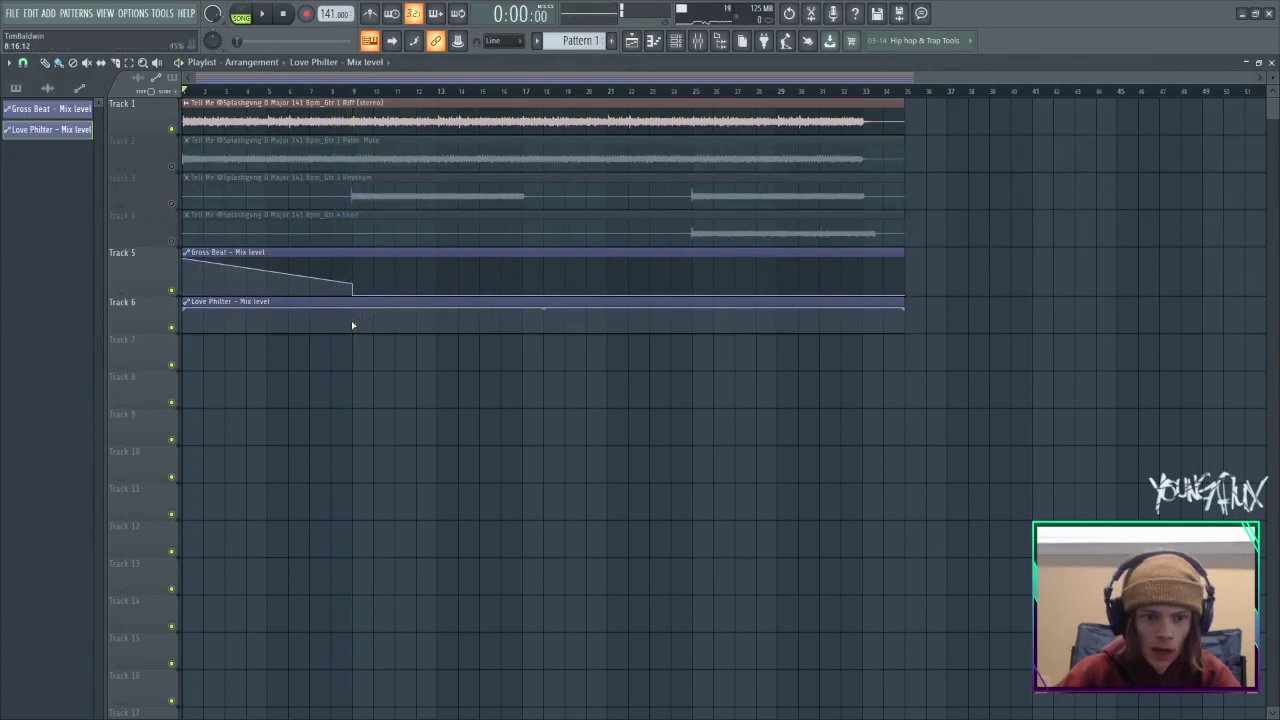
# Add automation points at bar 9 of the Love Philter mix level clip so that it drops vertically to zero.
pyautogui.moveTo(130, 329)
pyautogui.mouseDown()
pyautogui.moveTo(131, 376)
pyautogui.moveTo(153, 331)
pyautogui.mouseUp()
pyautogui.scroll(5, 343, 326)
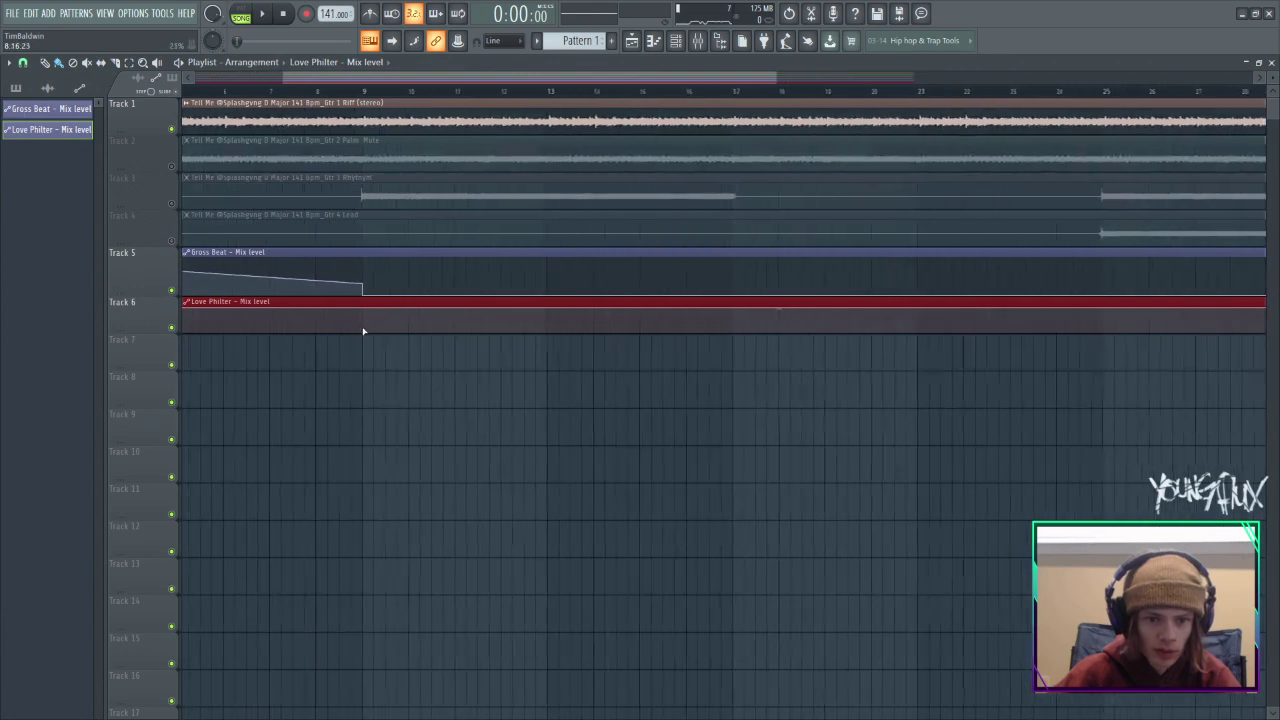
pyautogui.rightClick(363, 323)
pyautogui.moveTo(362, 333); pyautogui.dragTo(690, 335)
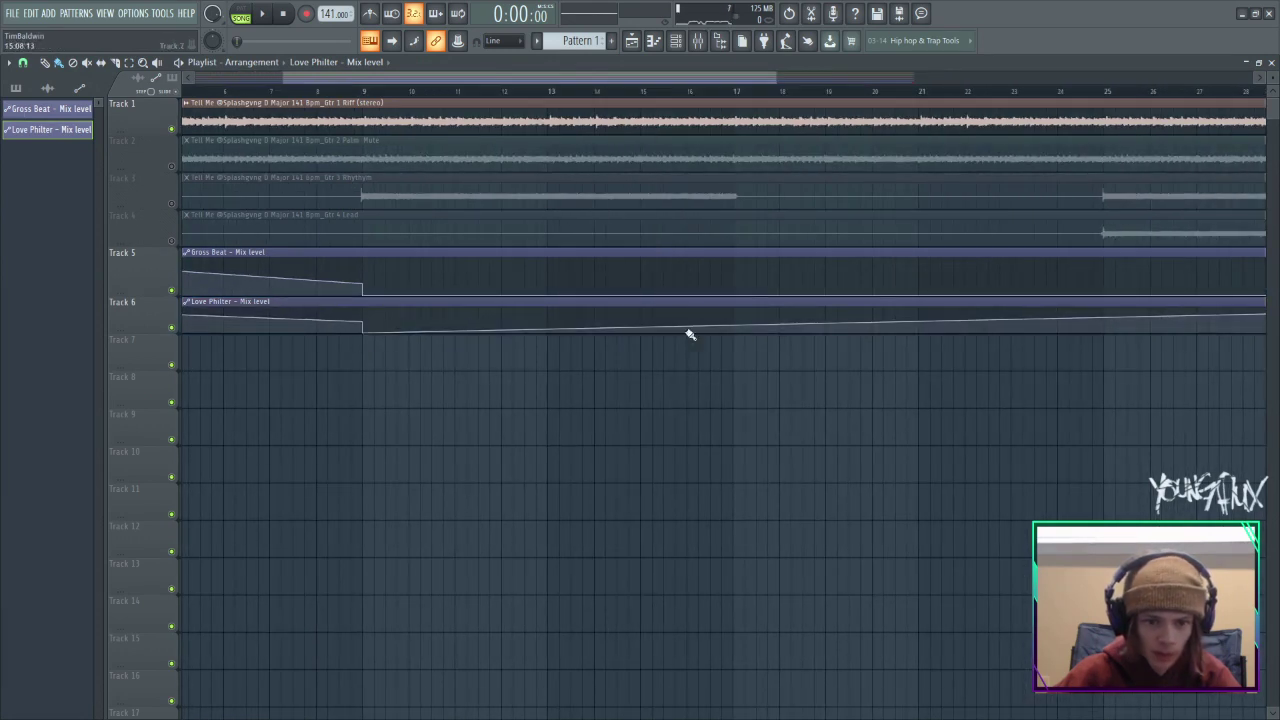
# Lower the end point of the Love Philter automation at bar 35 to zero and return to the start of the playlist.
pyautogui.moveTo(783, 85); pyautogui.dragTo(928, 395)
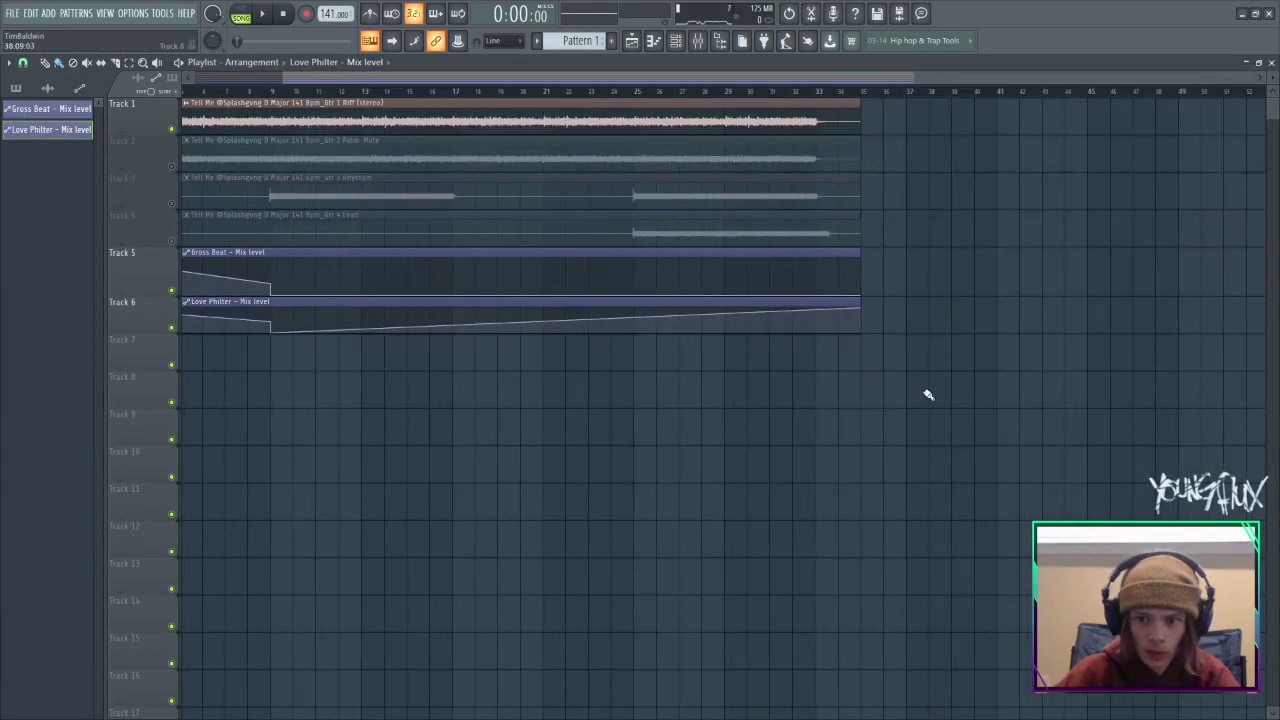
pyautogui.click(867, 331)
pyautogui.rightClick(877, 306)
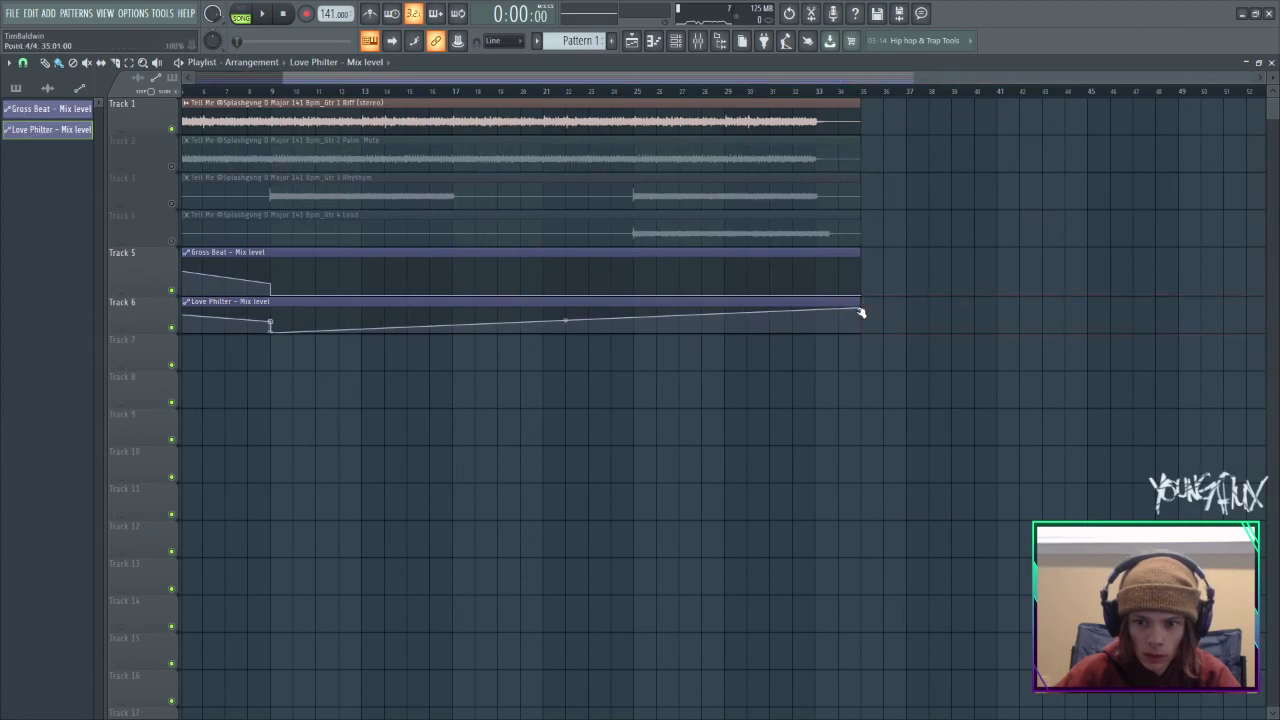
pyautogui.moveTo(860, 313); pyautogui.dragTo(866, 334)
pyautogui.moveTo(809, 80); pyautogui.dragTo(57, 163)
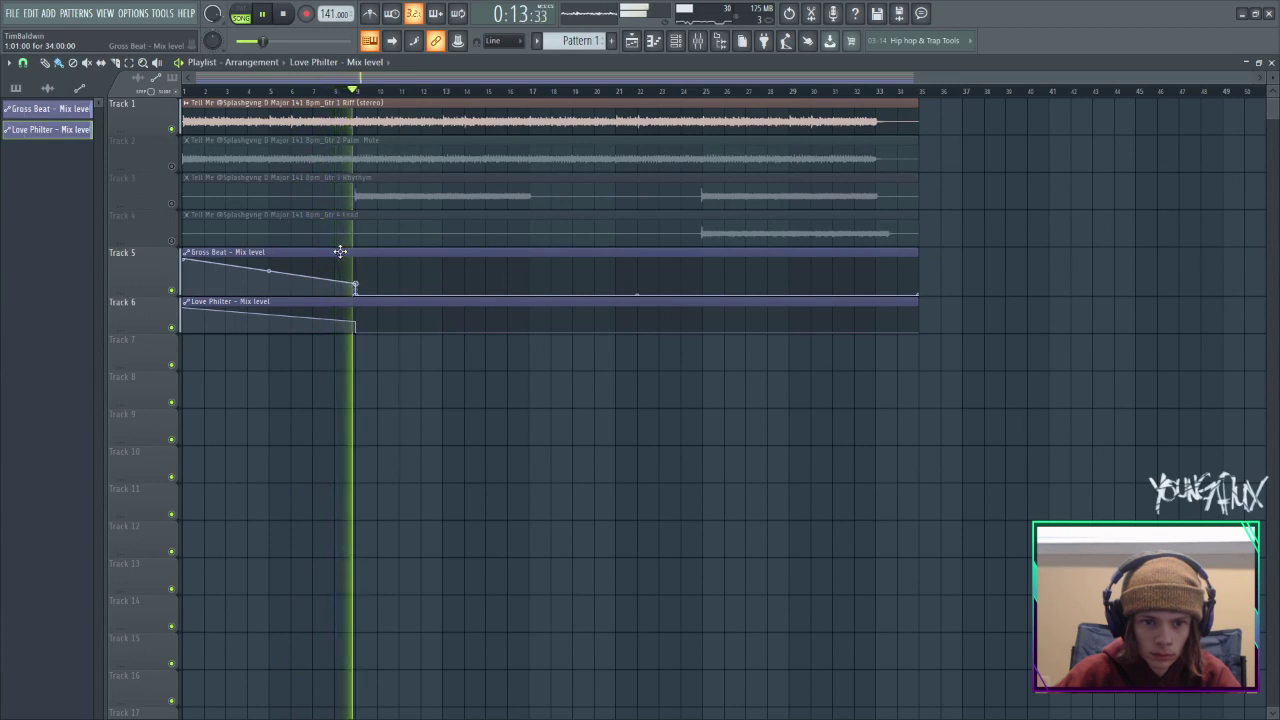
# Shift the Rhythm and Palm Mute guitar clips to start at bar 9 and briefly audition the Palm Mute track.
pyautogui.moveTo(398, 178); pyautogui.dragTo(571, 173)
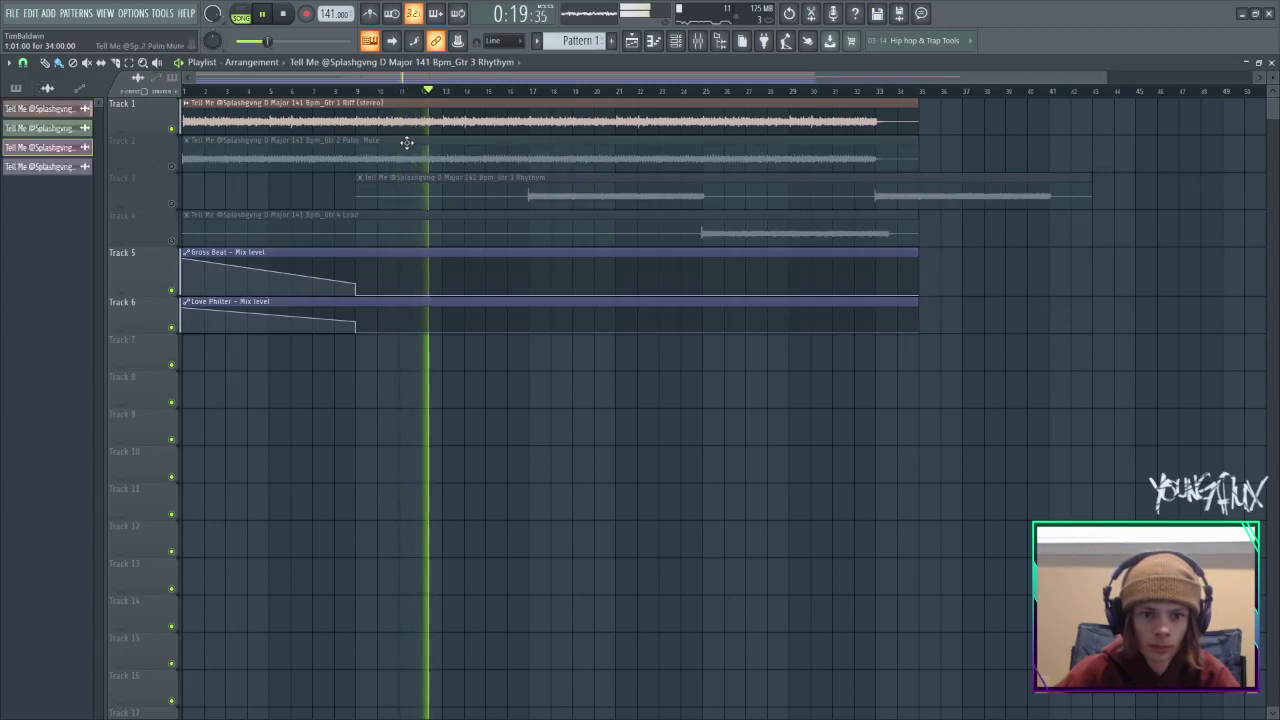
pyautogui.moveTo(407, 143); pyautogui.dragTo(581, 167)
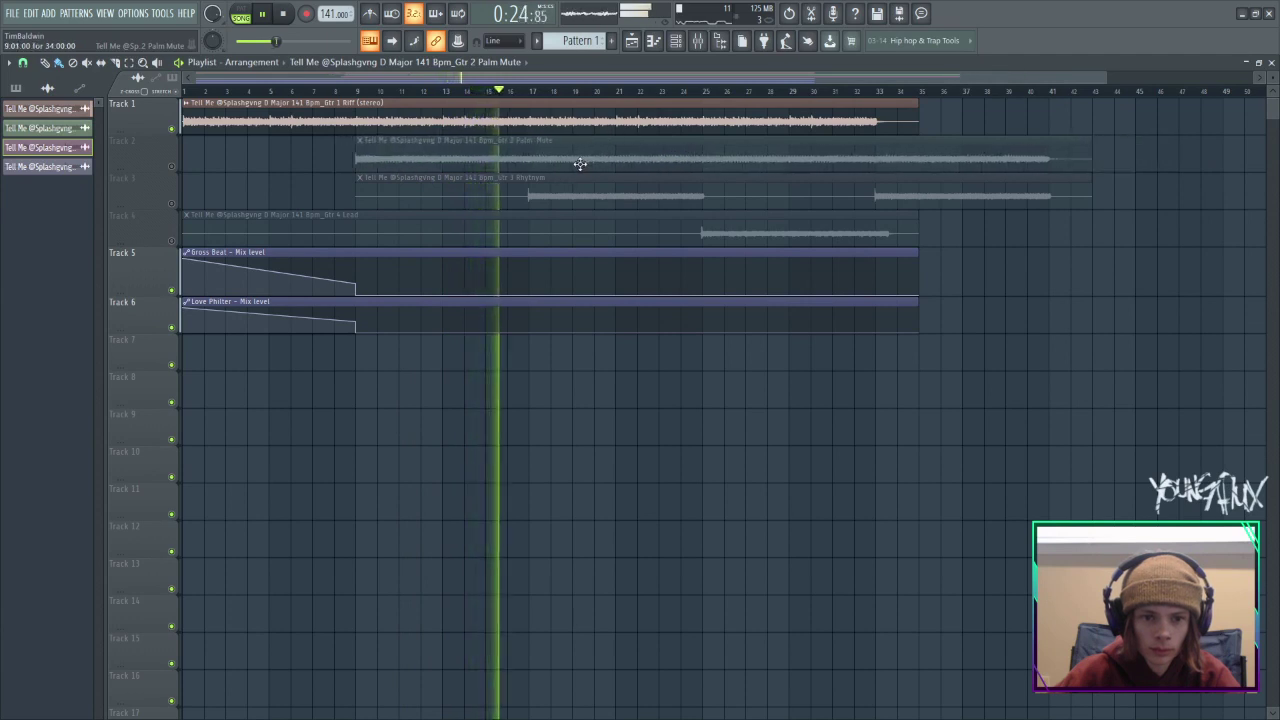
pyautogui.click(171, 167)
pyautogui.click(171, 167)
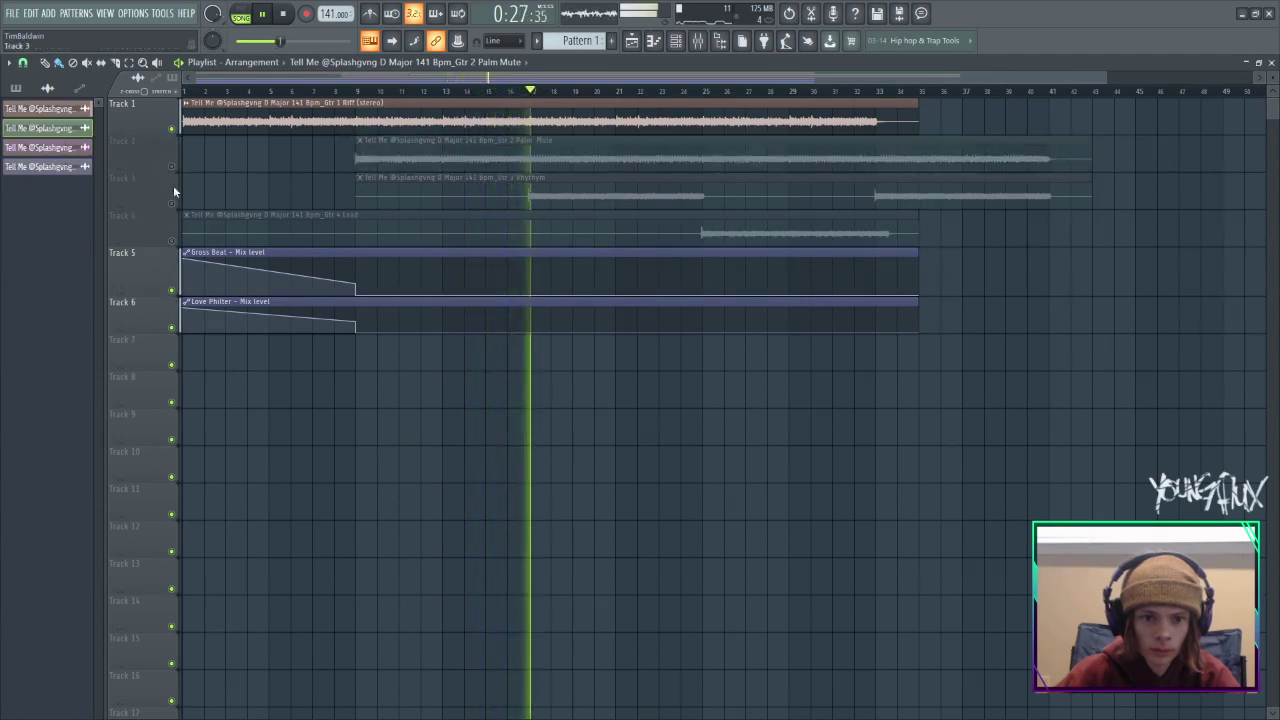
# Unmute the Rhythm and Lead tracks and play the arrangement from just before bar 25.
pyautogui.click(171, 203)
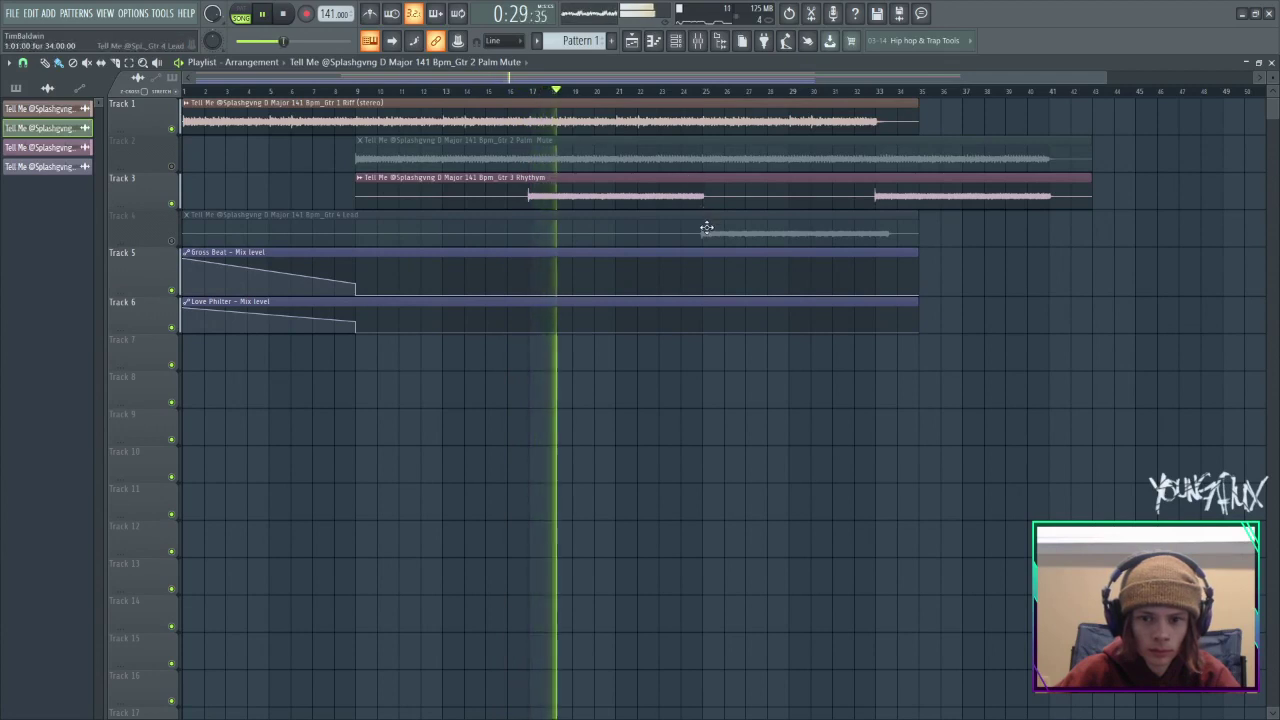
pyautogui.click(172, 240)
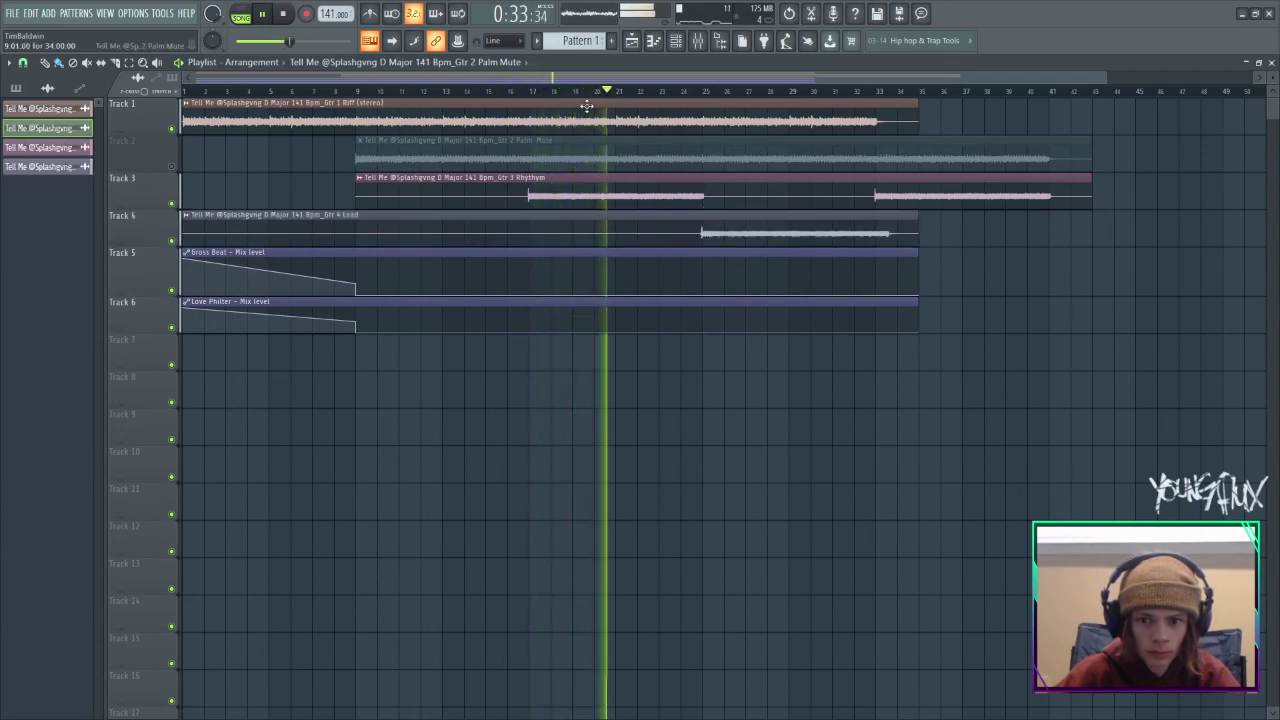
pyautogui.click(696, 93)
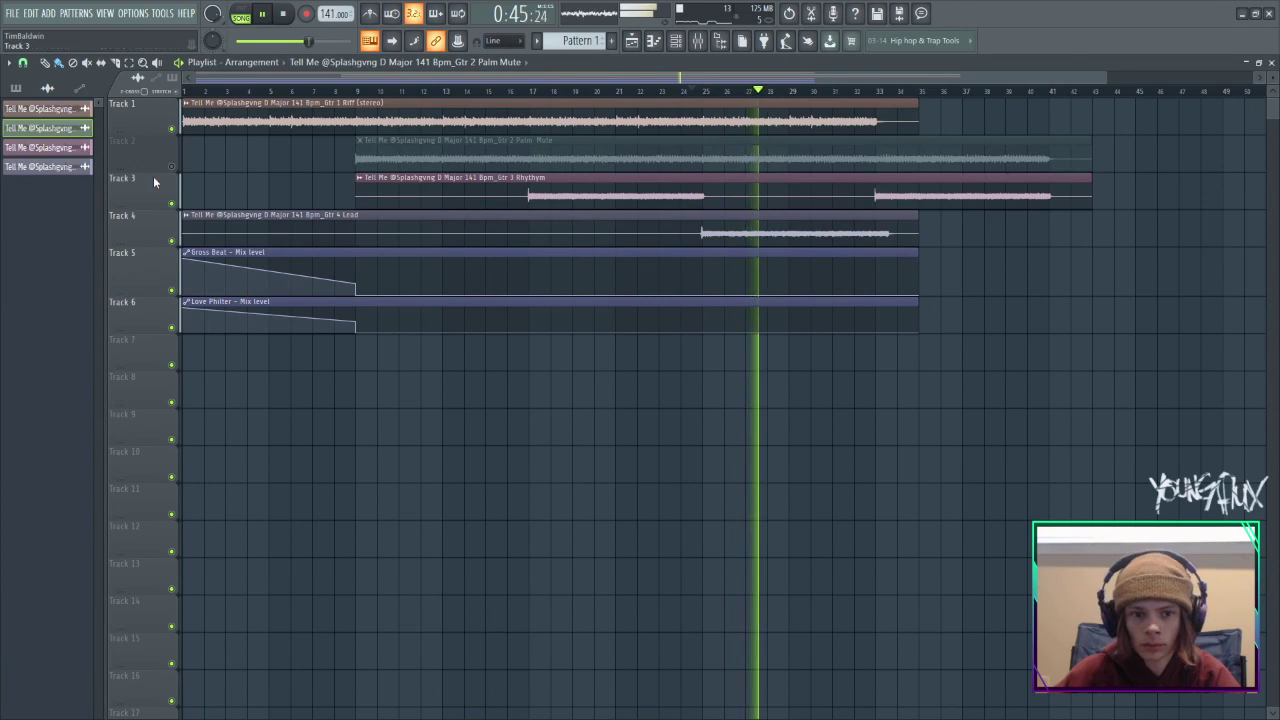
# Move the Palm Mute clip out to about bar 36 and the second Rhythm section, sliced off near bar 32, to about bar 46.
pyautogui.moveTo(671, 144); pyautogui.dragTo(1209, 163)
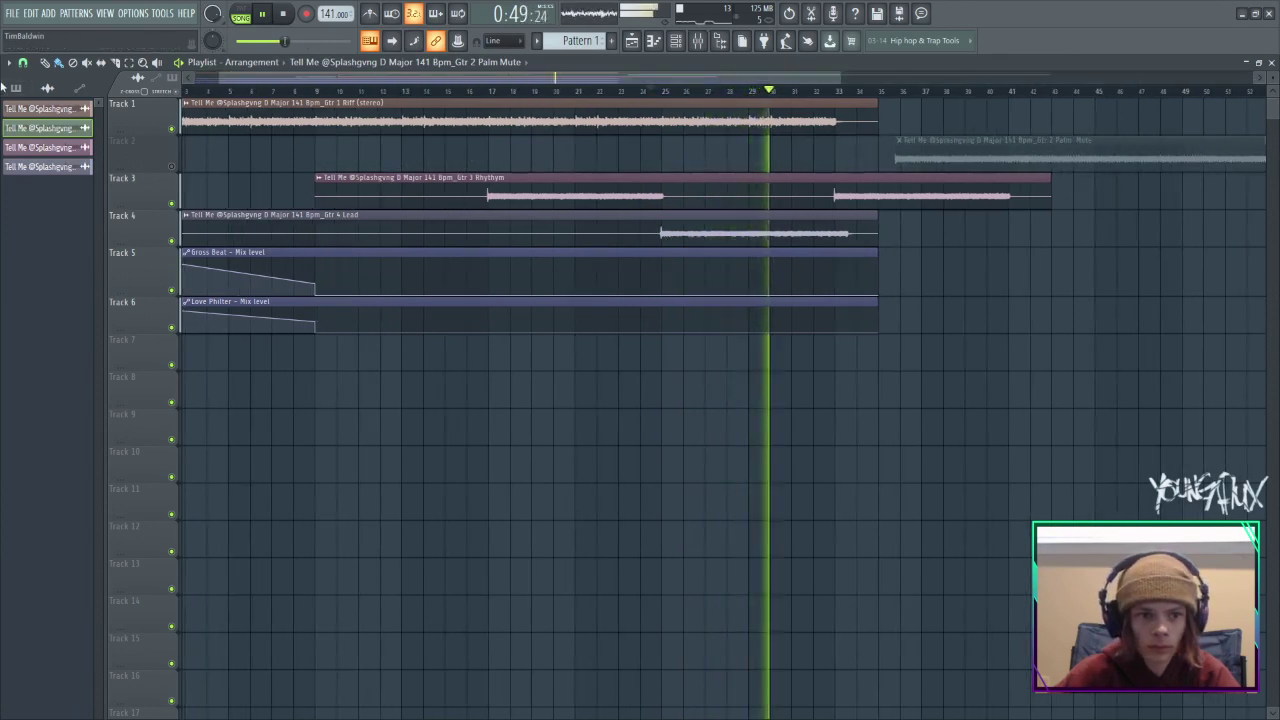
pyautogui.click(115, 63)
pyautogui.moveTo(838, 198); pyautogui.dragTo(838, 198)
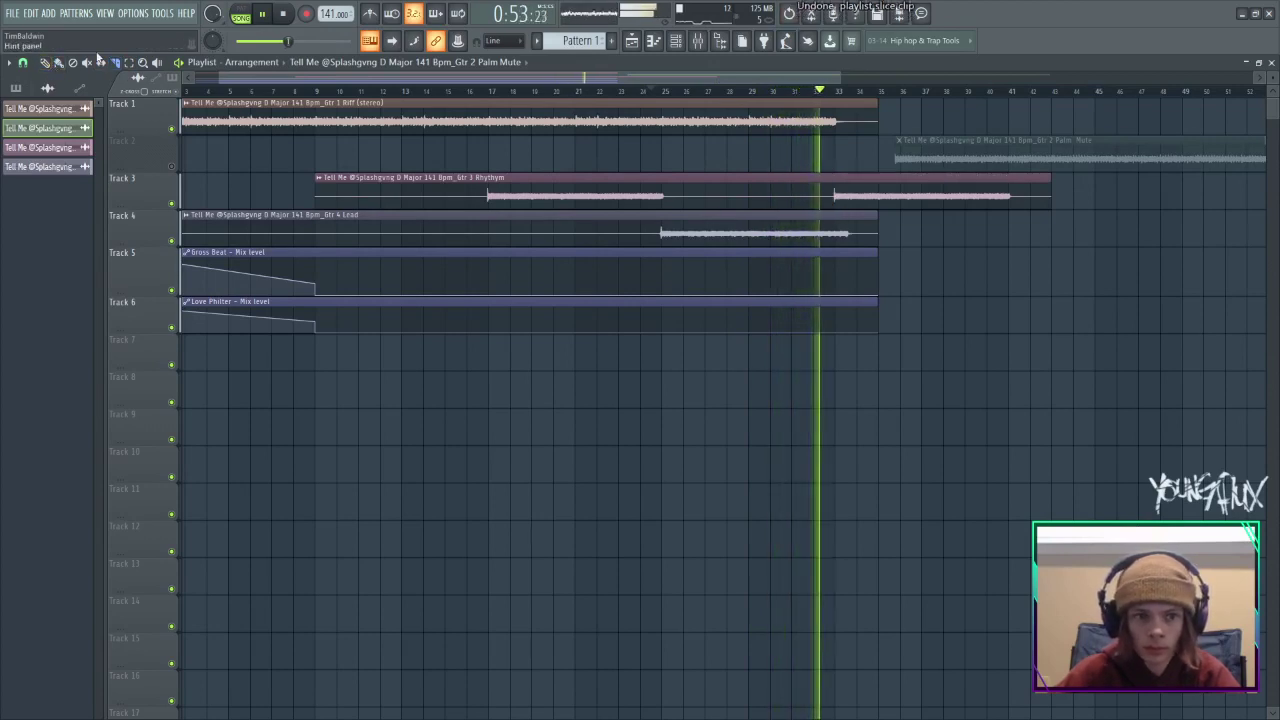
pyautogui.moveTo(815, 205); pyautogui.dragTo(815, 205)
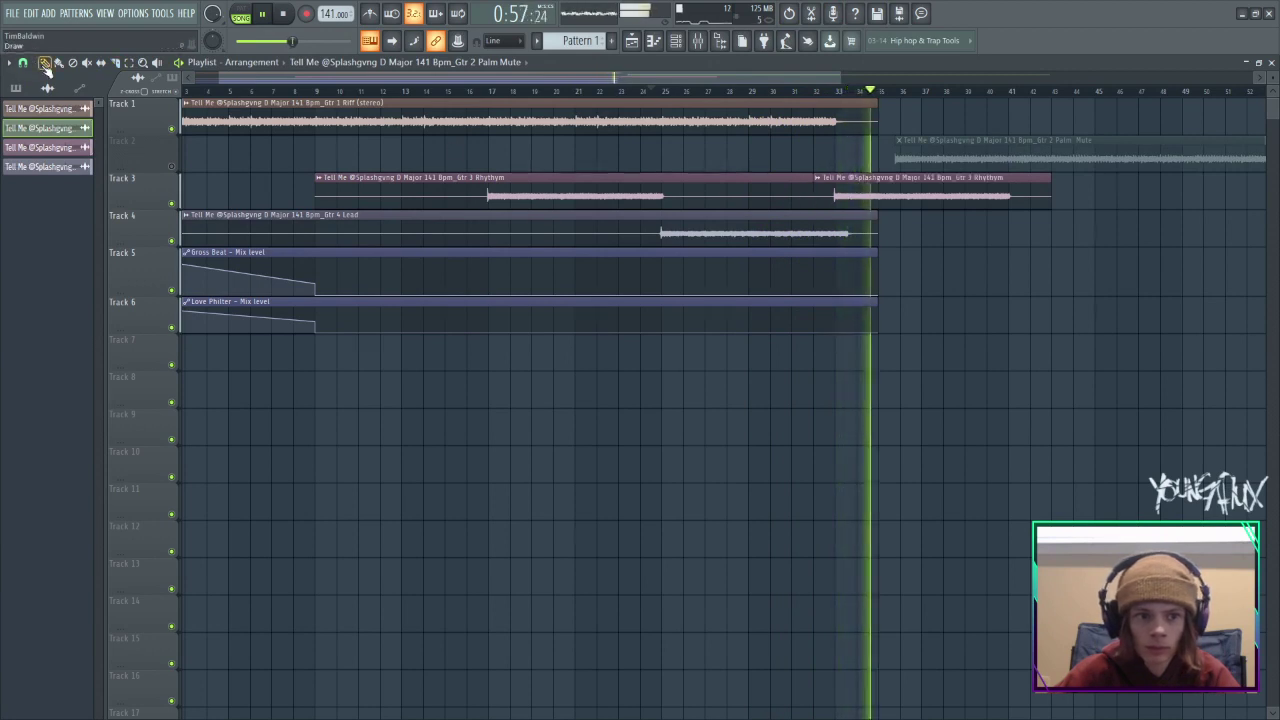
pyautogui.moveTo(898, 195); pyautogui.dragTo(1208, 196)
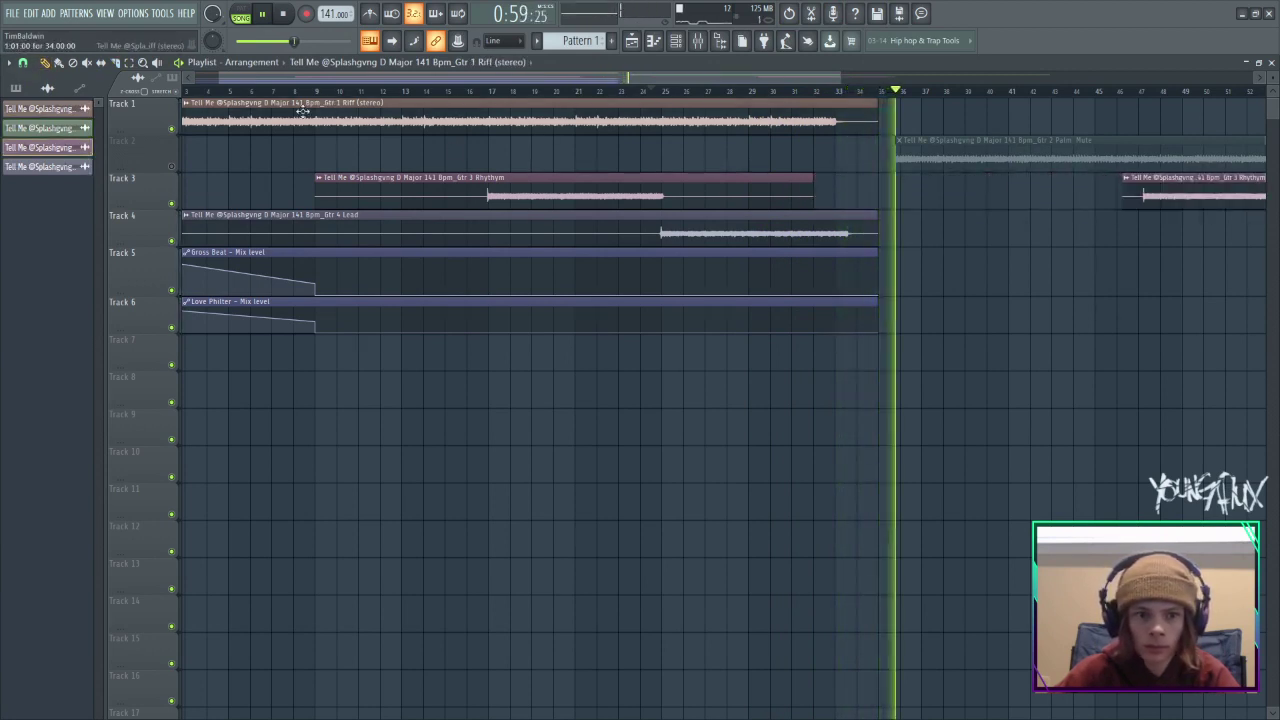
# Duplicate the riff clip on Track 1 to bar 33 and play the transition between the two riffs.
pyautogui.moveTo(246, 112); pyautogui.dragTo(935, 133)
pyautogui.click(800, 90)
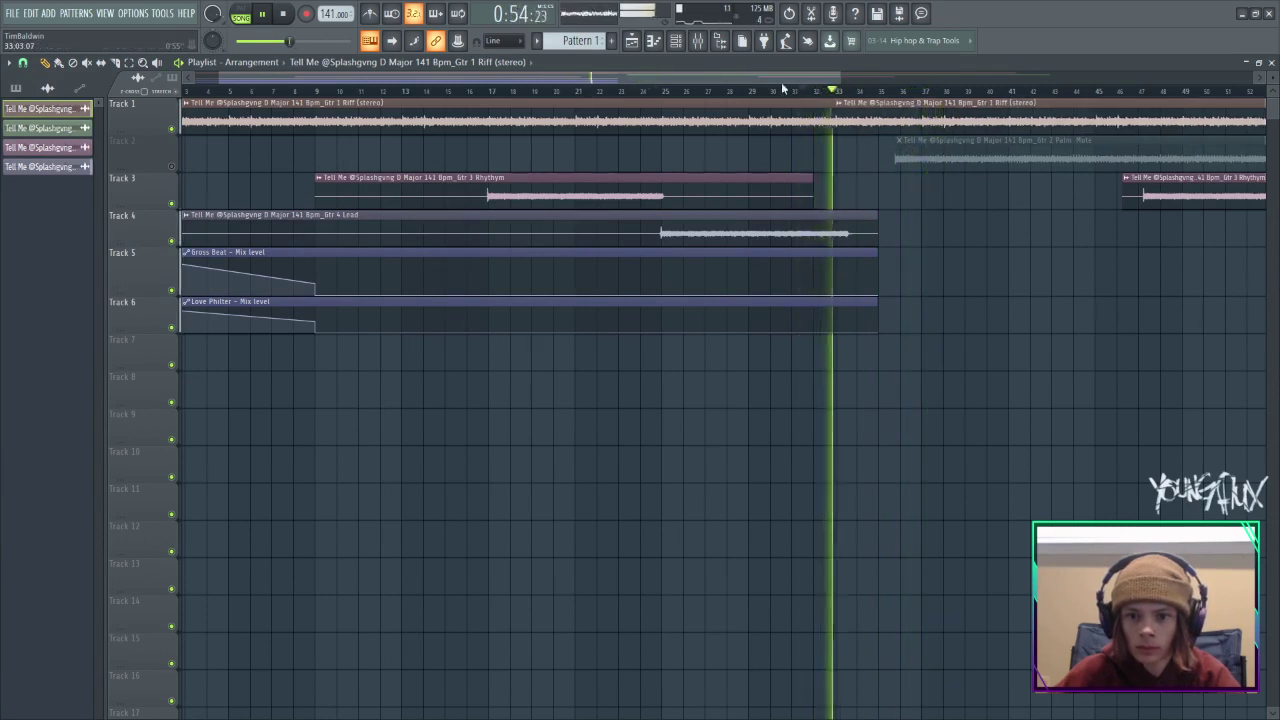
pyautogui.moveTo(781, 82); pyautogui.dragTo(846, 79)
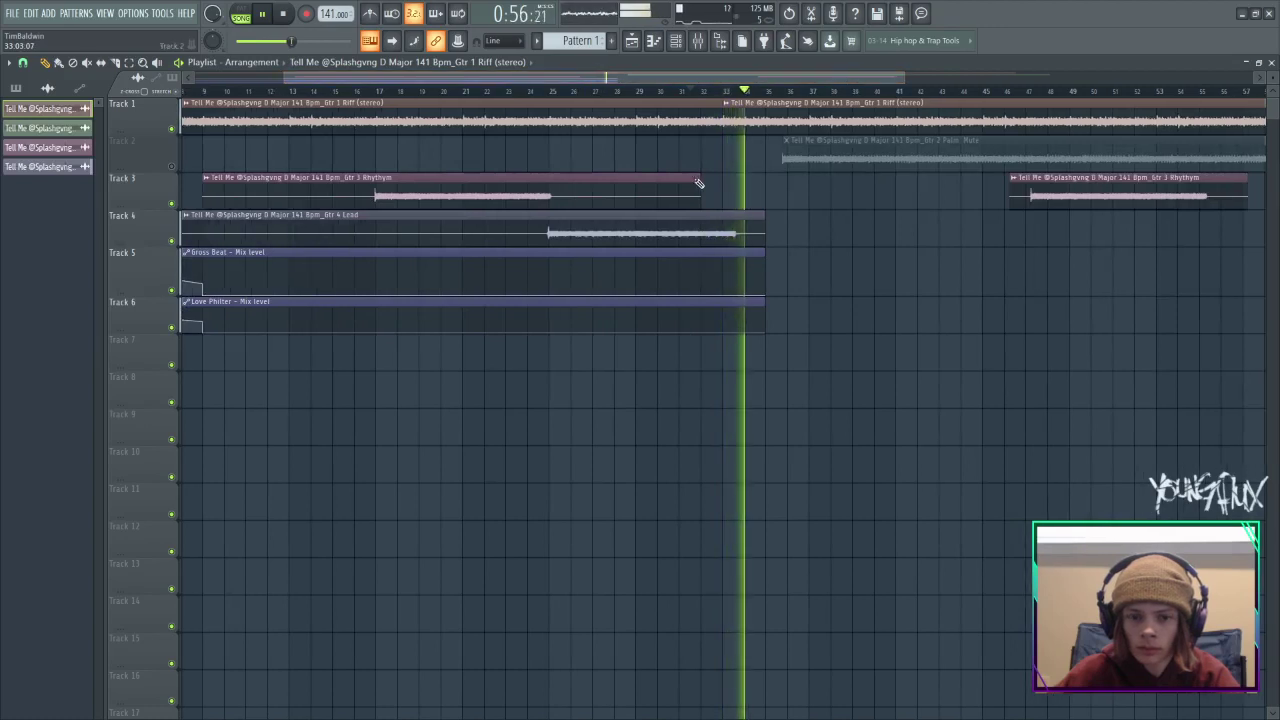
pyautogui.click(687, 91)
pyautogui.moveTo(570, 80); pyautogui.dragTo(466, 80)
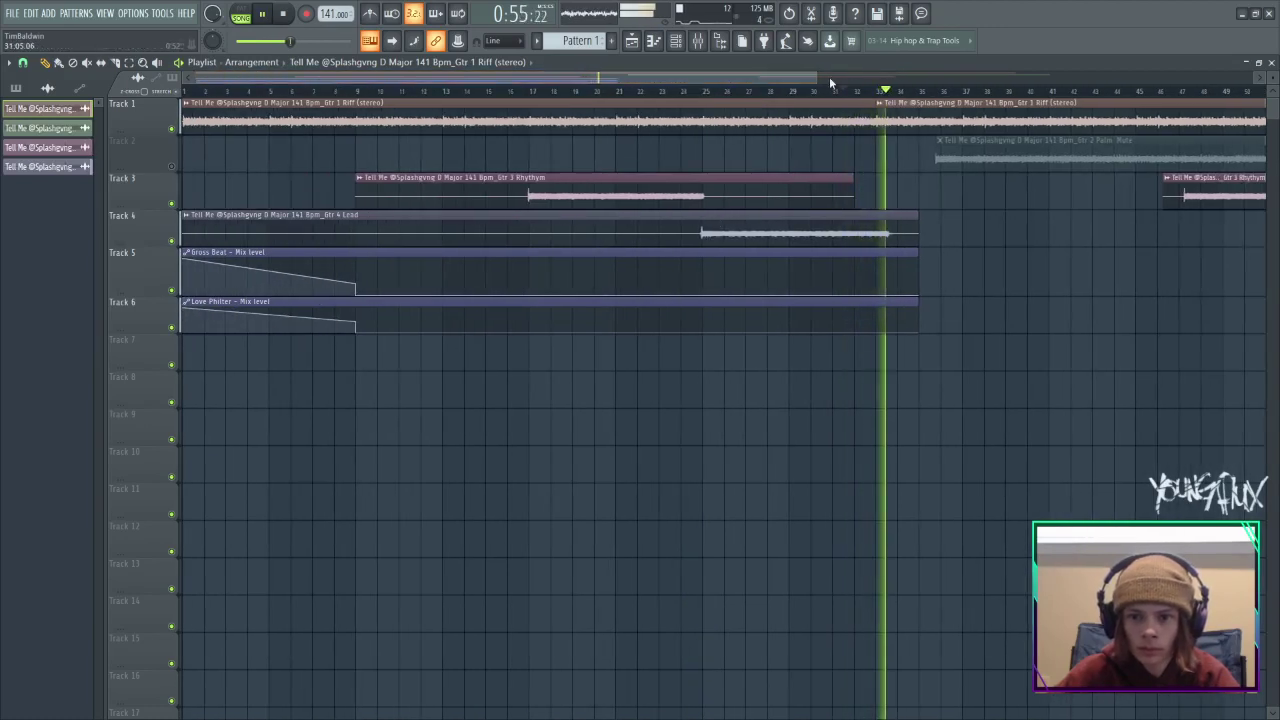
# Move the riff copy away to about bar 40 and listen to the ending of the first riff clip.
pyautogui.moveTo(812, 79); pyautogui.dragTo(1005, 112)
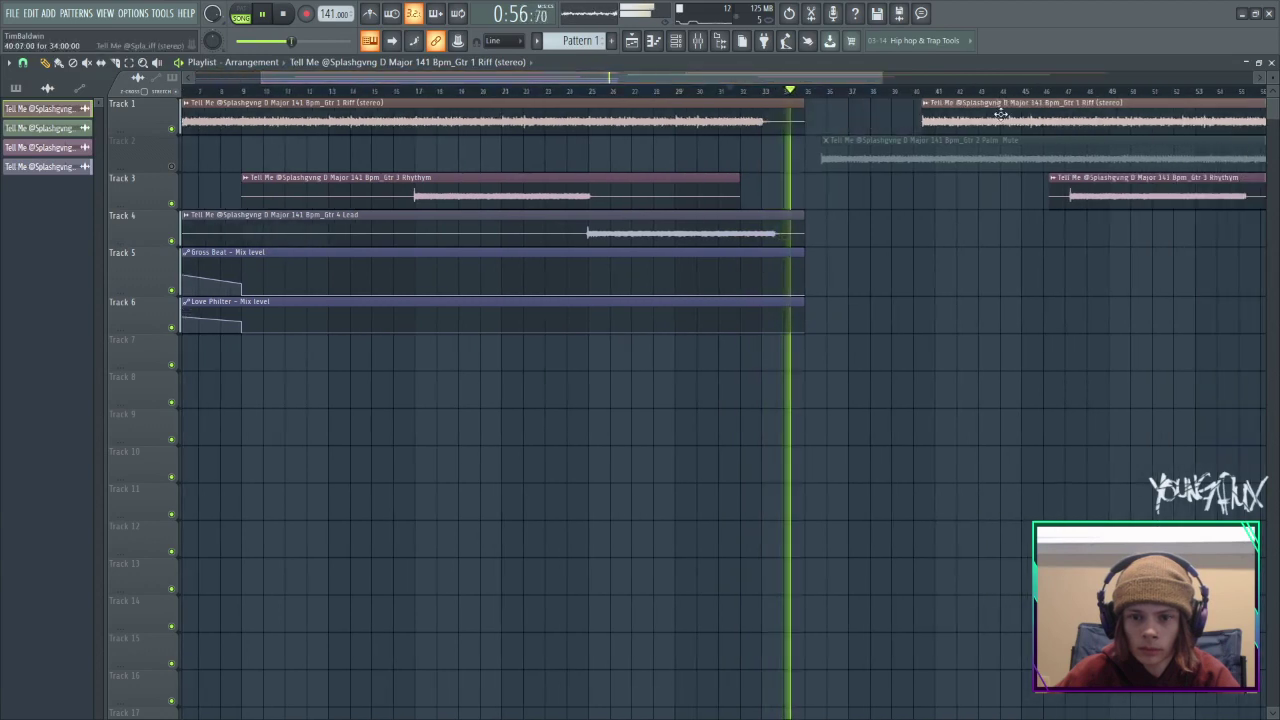
pyautogui.click(740, 88)
pyautogui.moveTo(744, 79); pyautogui.dragTo(801, 76)
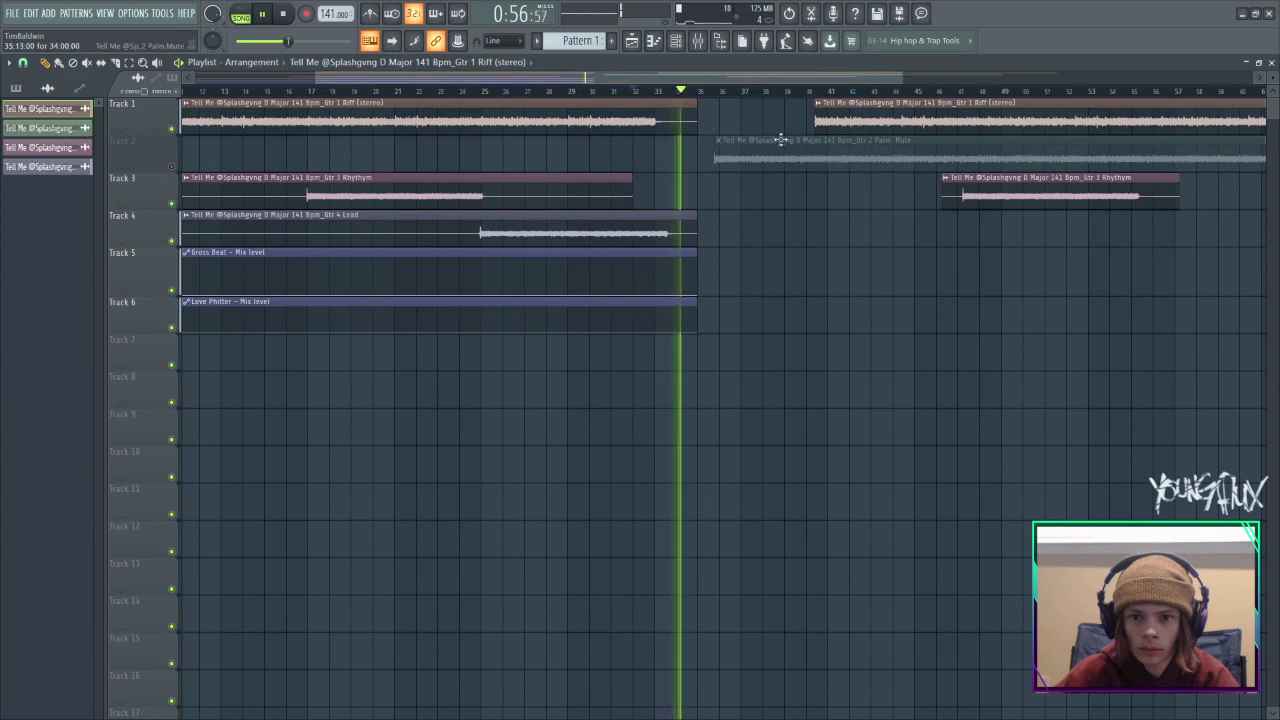
pyautogui.press('space')
pyautogui.press('space')
# Bring the riff copy back to bar 33 and replay the loop transition.
pyautogui.moveTo(862, 113); pyautogui.dragTo(723, 131)
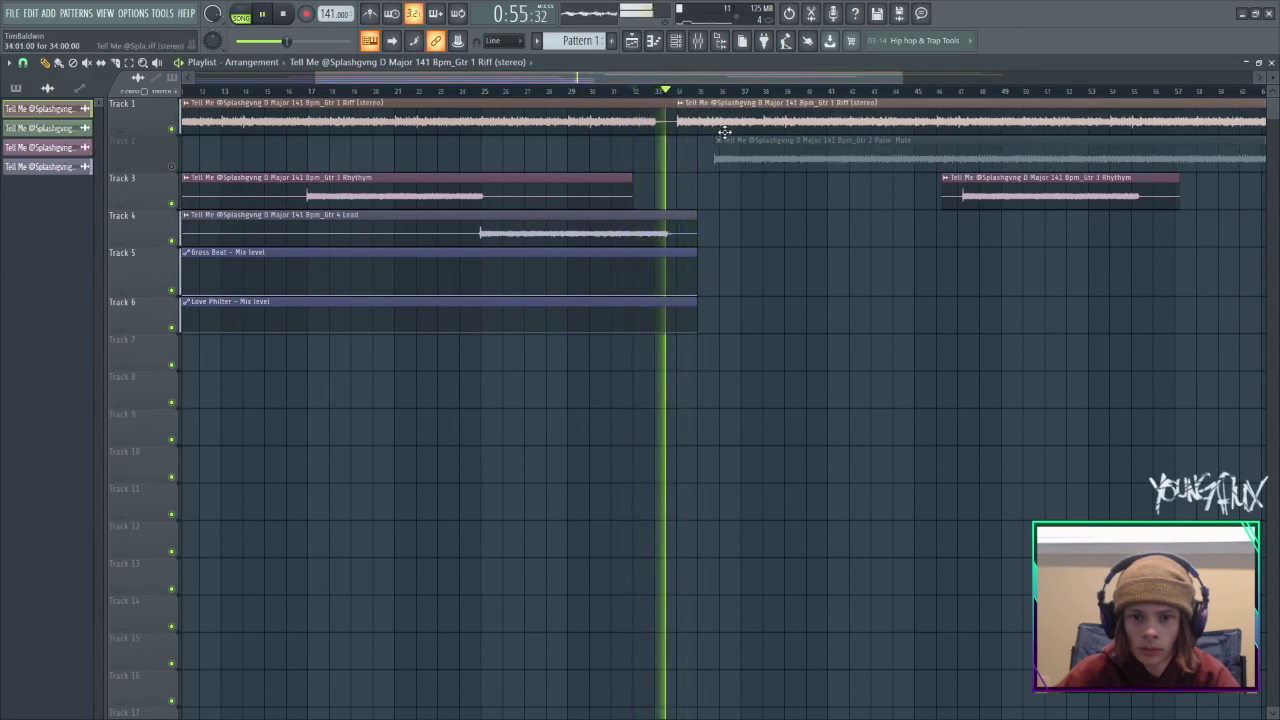
pyautogui.moveTo(724, 131); pyautogui.dragTo(704, 130)
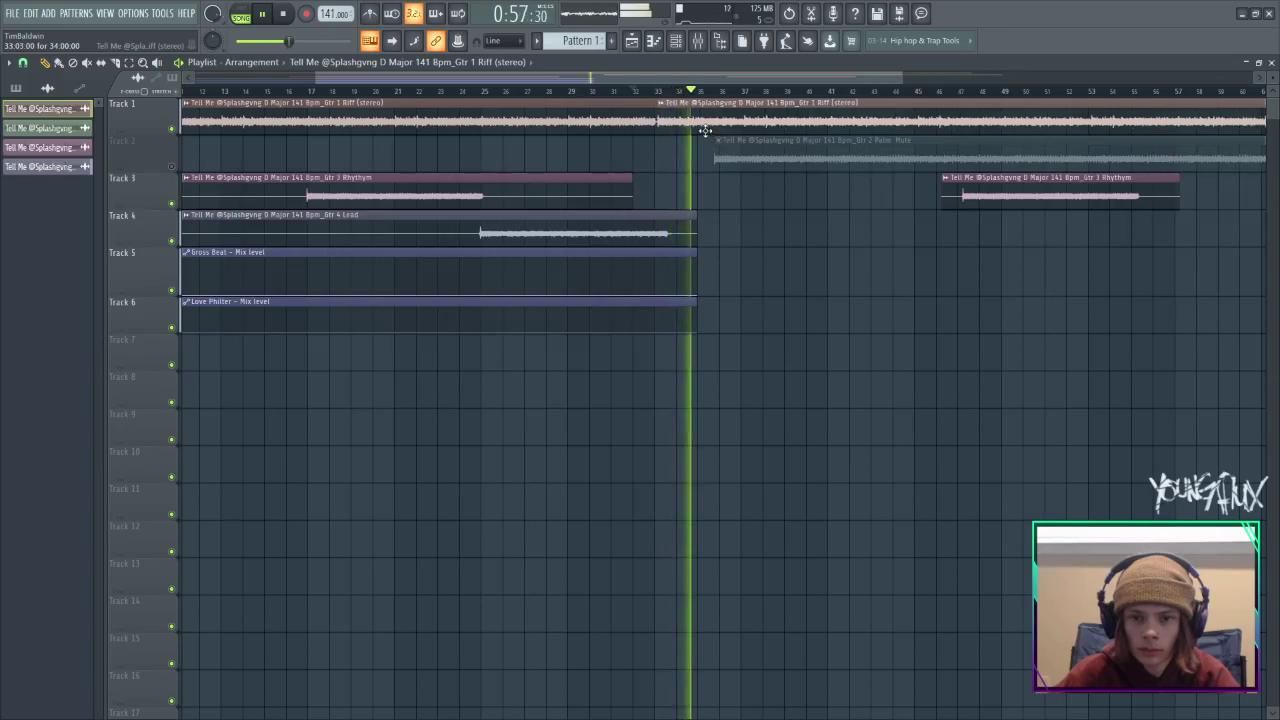
pyautogui.press('space')
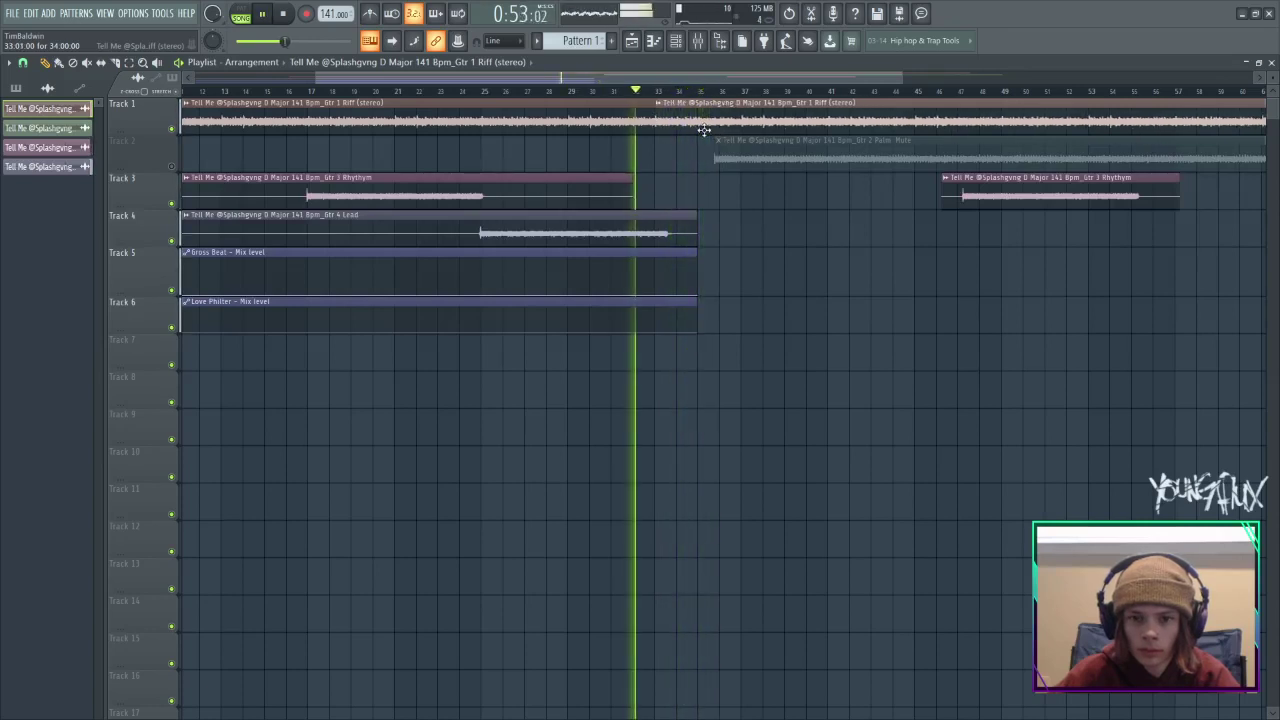
# Try a second copy of the Lead clip about nine bars further along Track 4 and delete it.
pyautogui.moveTo(598, 233); pyautogui.dragTo(801, 219)
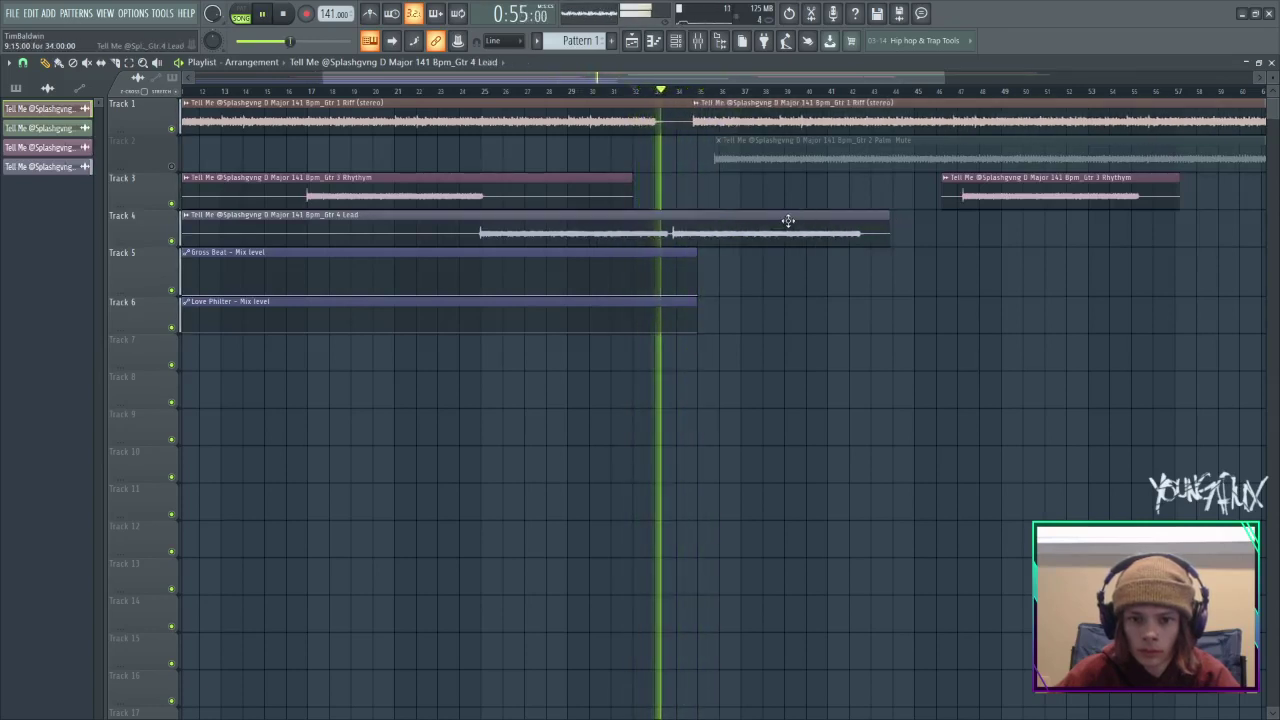
pyautogui.rightClick(729, 236)
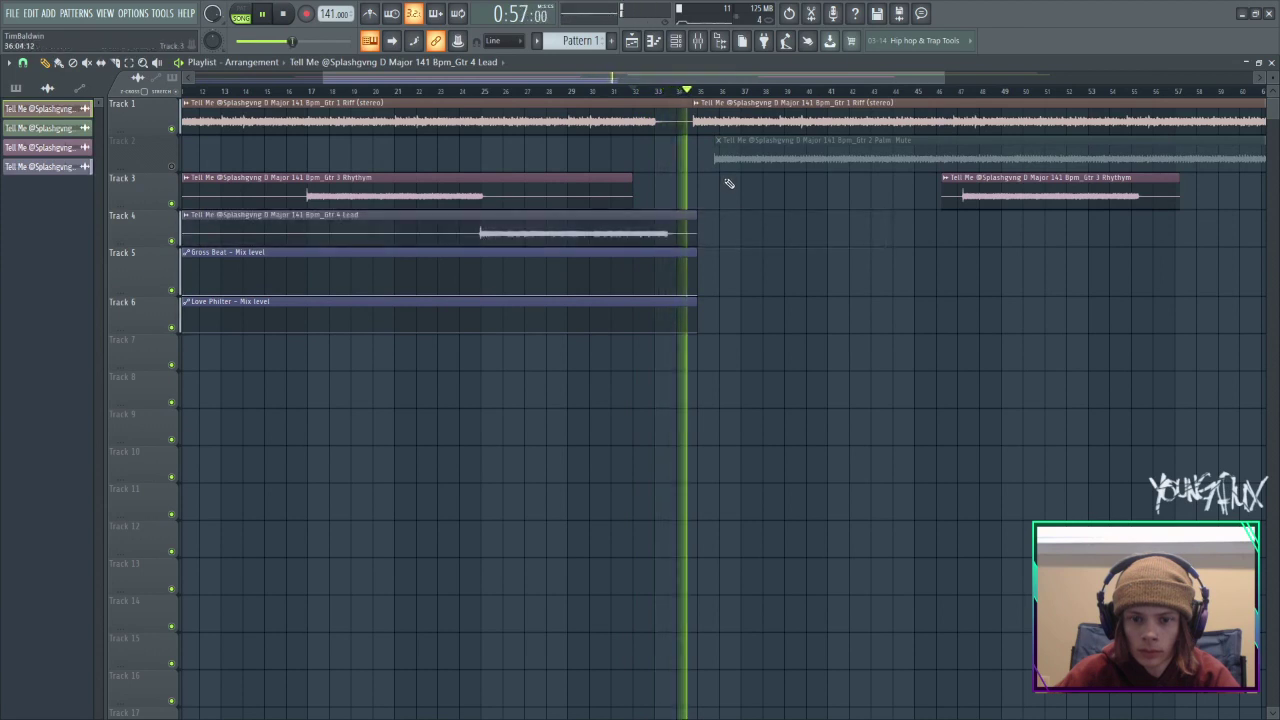
# Place the second riff clip back at bar 33 and play across the transition to check it.
pyautogui.moveTo(738, 127); pyautogui.dragTo(685, 127)
pyautogui.click(653, 92)
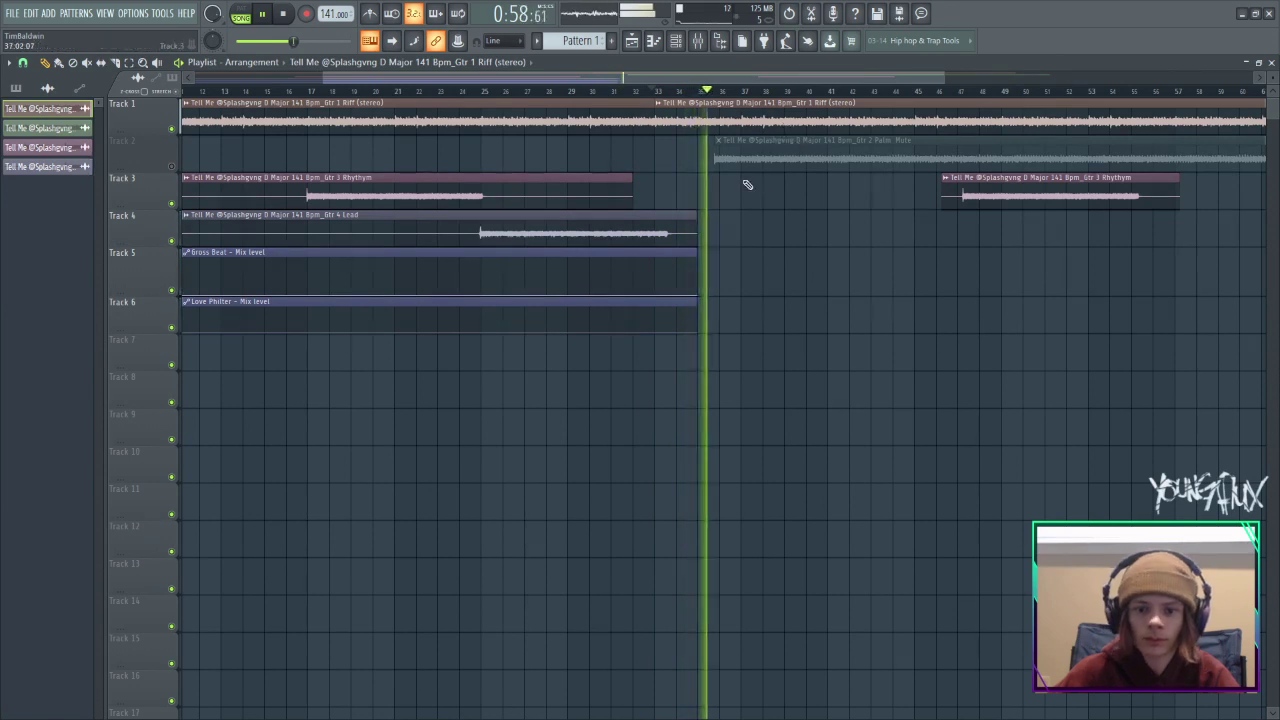
pyautogui.press('space')
pyautogui.press('space')
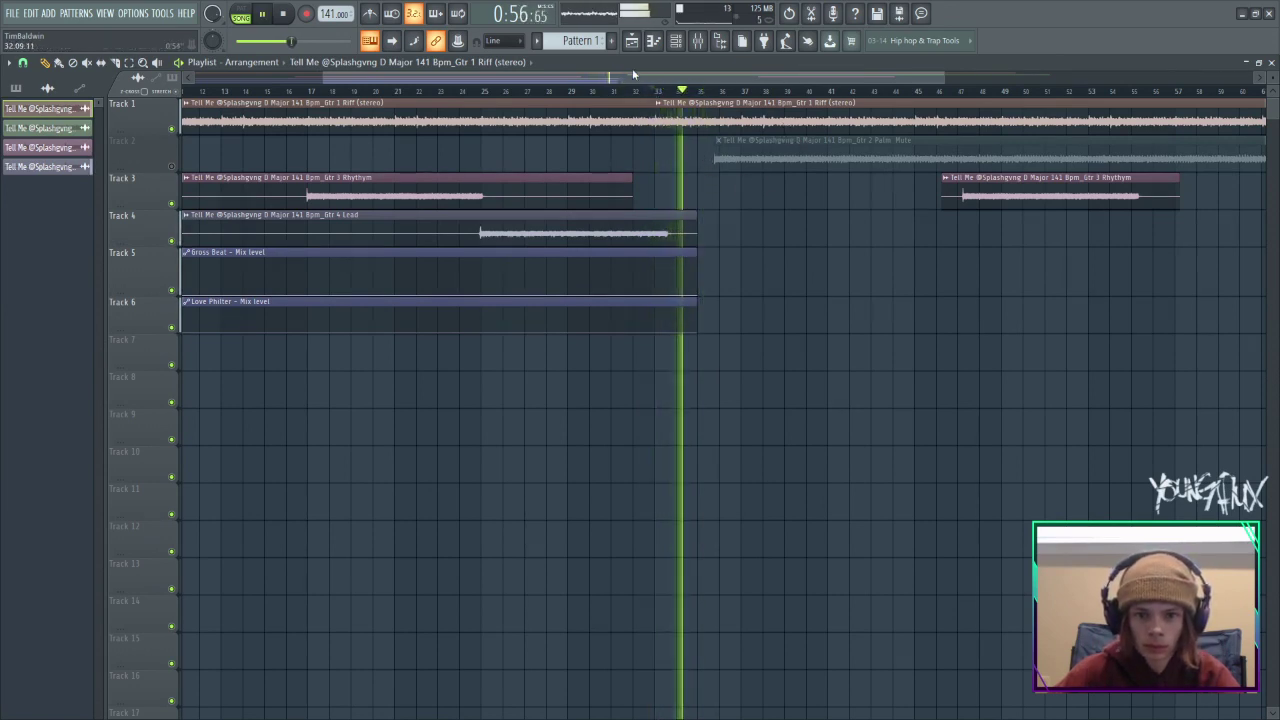
# Listen from bar 16, copy the Rhythm clip on Track 3 to bar 17 and delete the original at bar 9.
pyautogui.moveTo(632, 68); pyautogui.dragTo(276, 90)
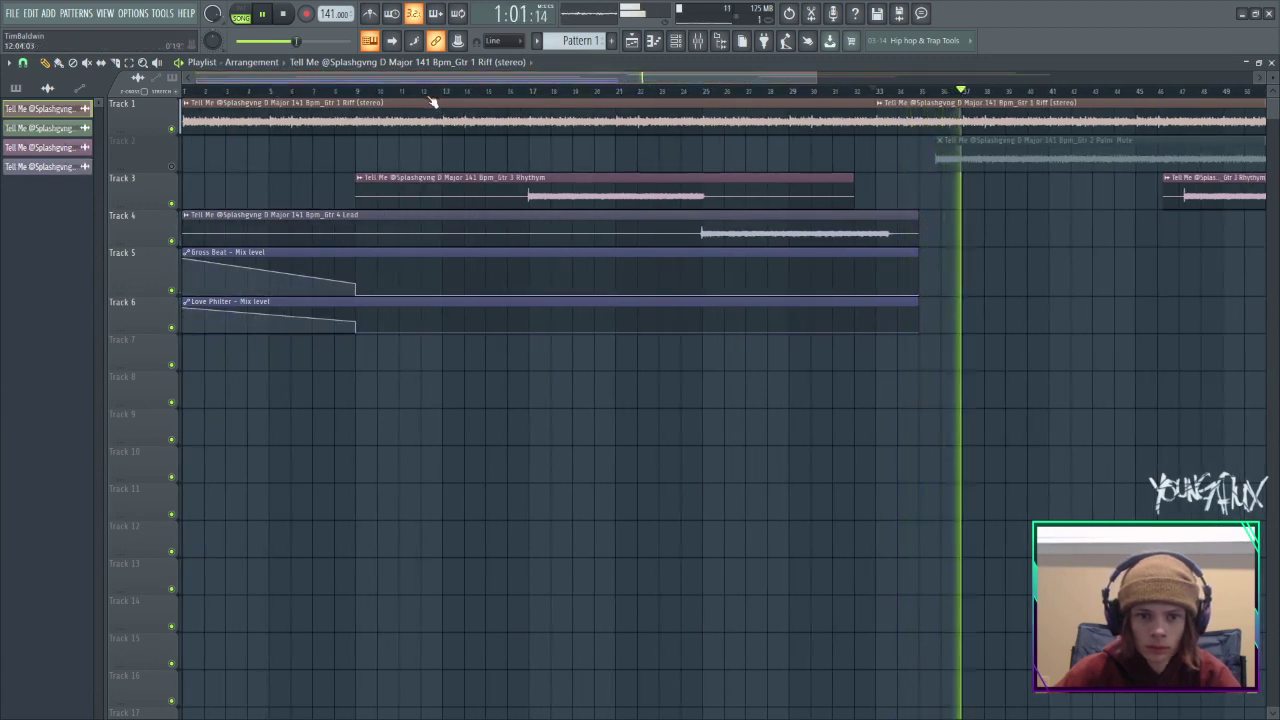
pyautogui.press('space')
pyautogui.click(506, 91)
pyautogui.press('space')
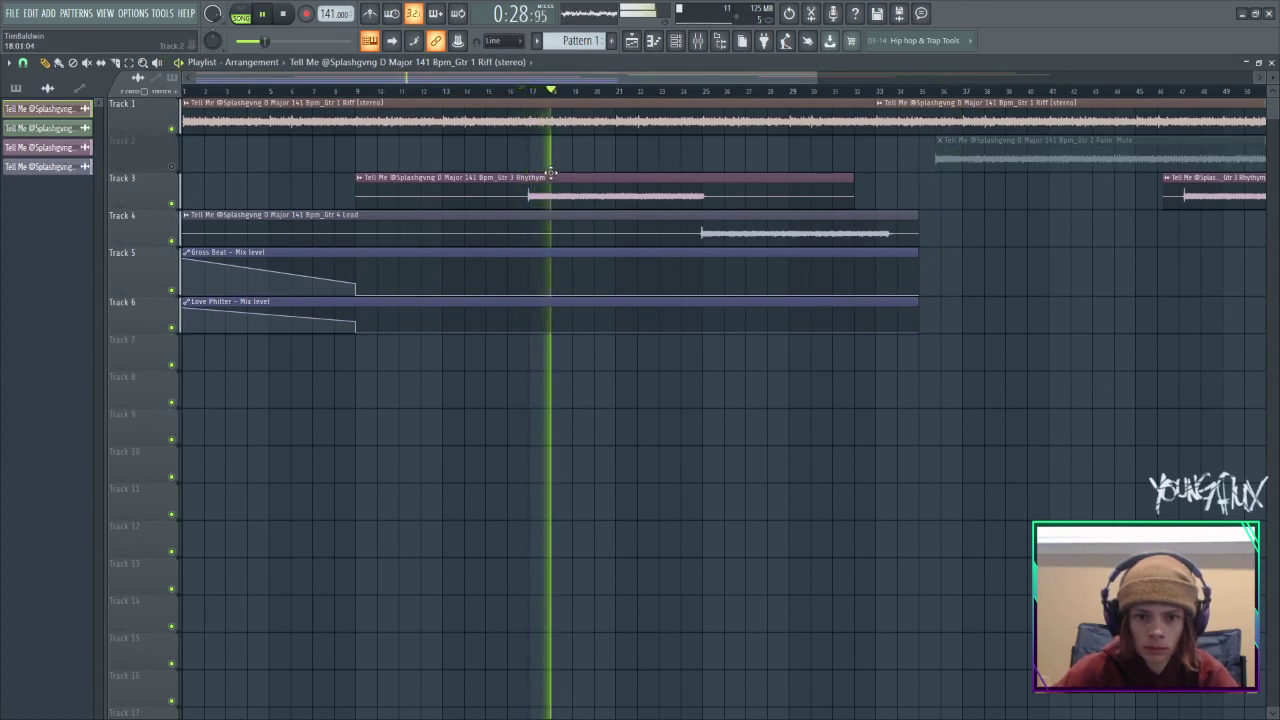
pyautogui.moveTo(551, 182); pyautogui.dragTo(723, 189)
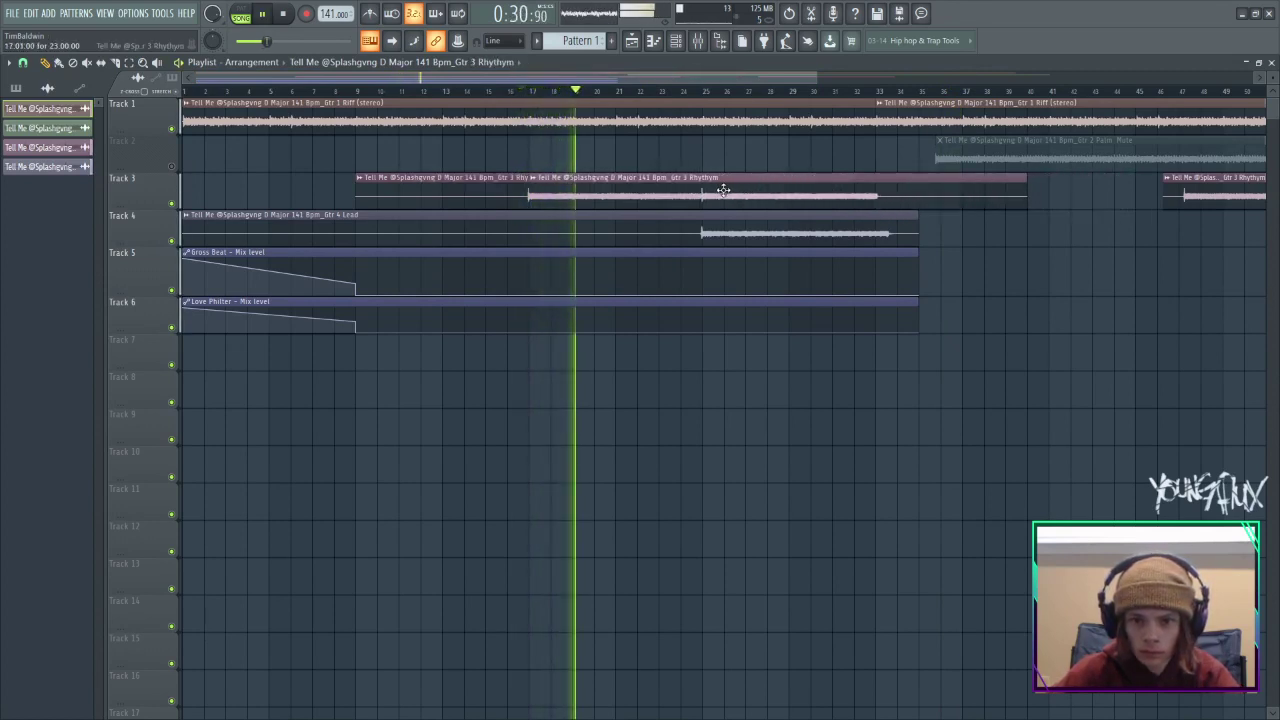
pyautogui.rightClick(428, 185)
# Slice the Rhythm clip at bar 25 where its audio begins and delete the silent part before it.
pyautogui.click(708, 91)
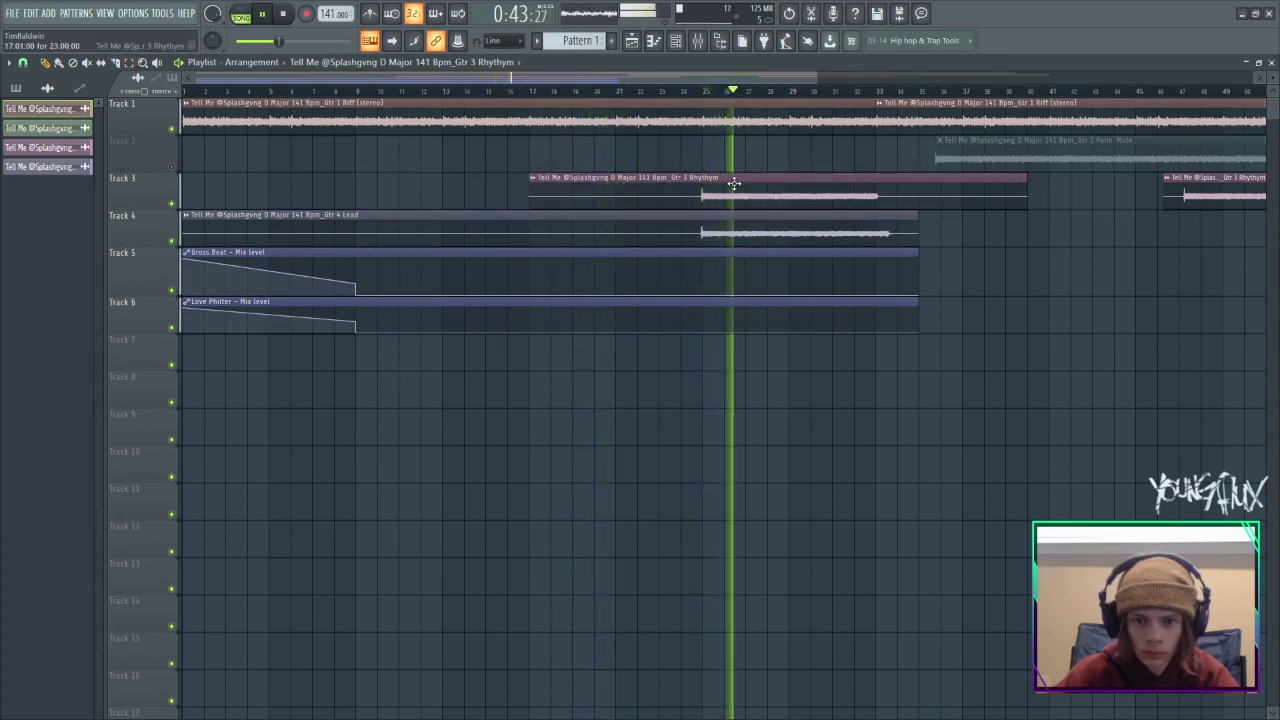
pyautogui.click(121, 64)
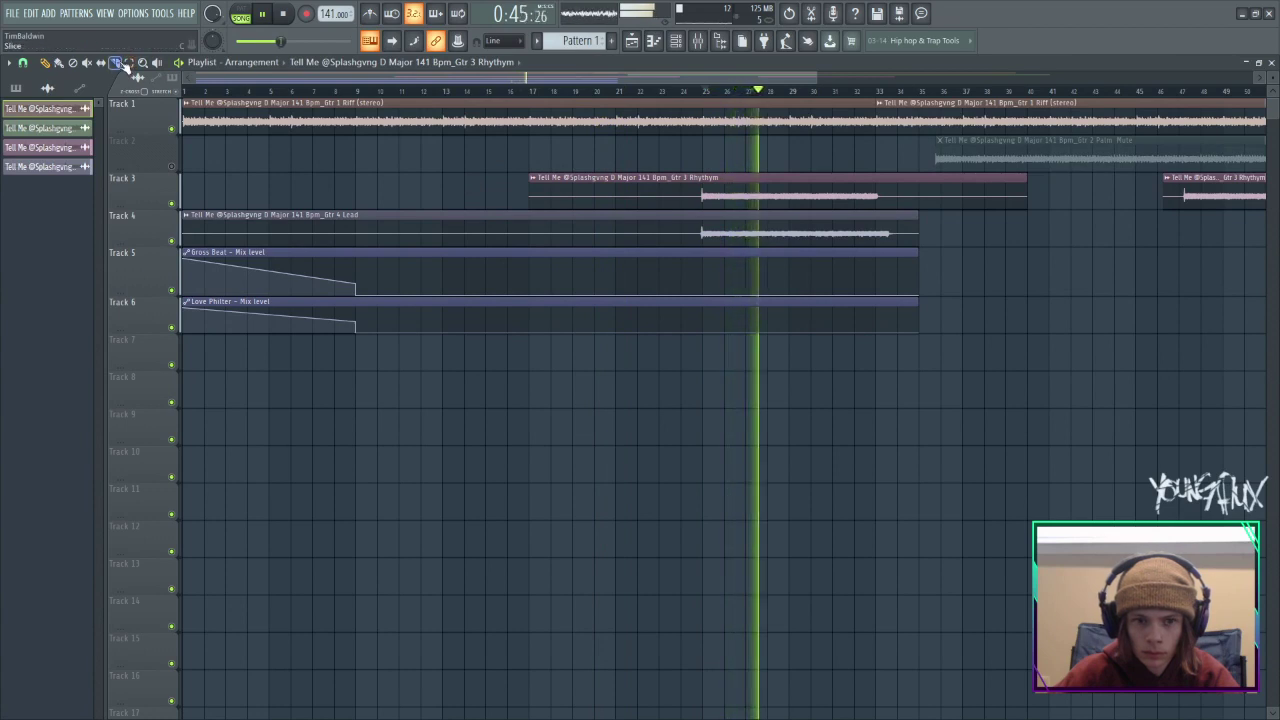
pyautogui.click(703, 205)
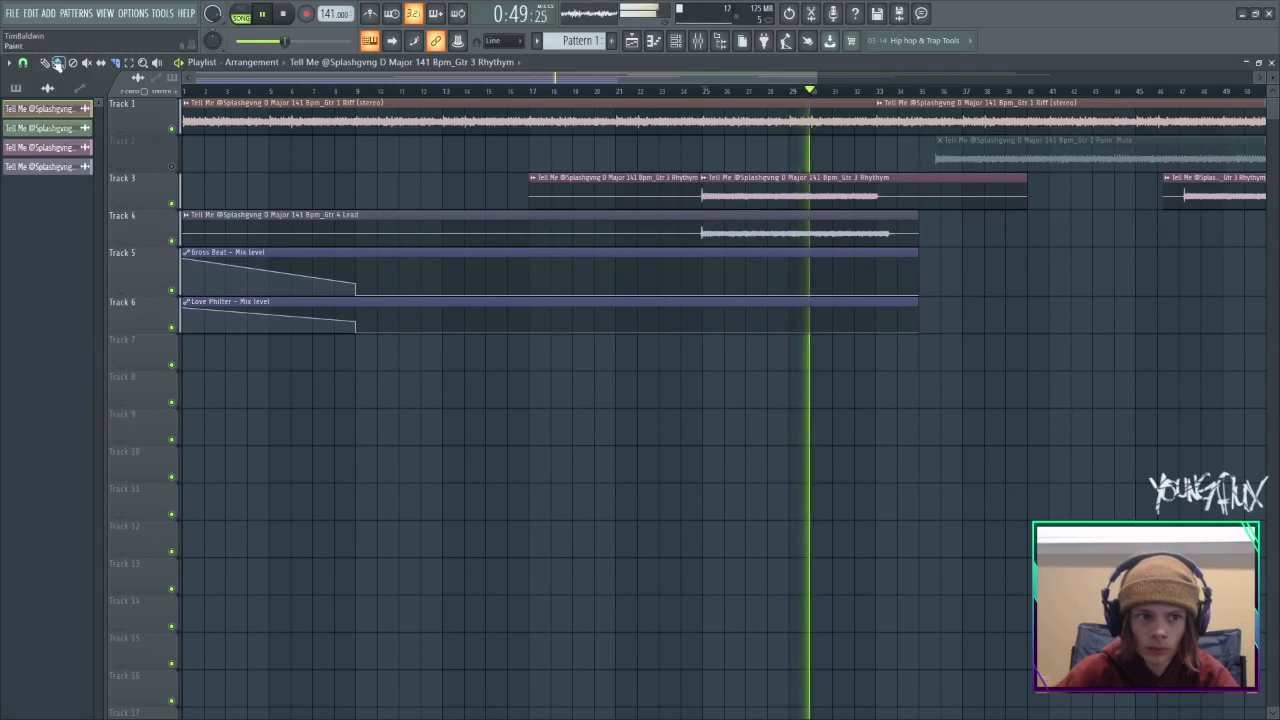
pyautogui.rightClick(660, 206)
# Duplicate the trimmed Rhythm clip to bar 17 and nudge its start to 16:15:00 while listening to the timing.
pyautogui.moveTo(811, 184); pyautogui.dragTo(637, 203)
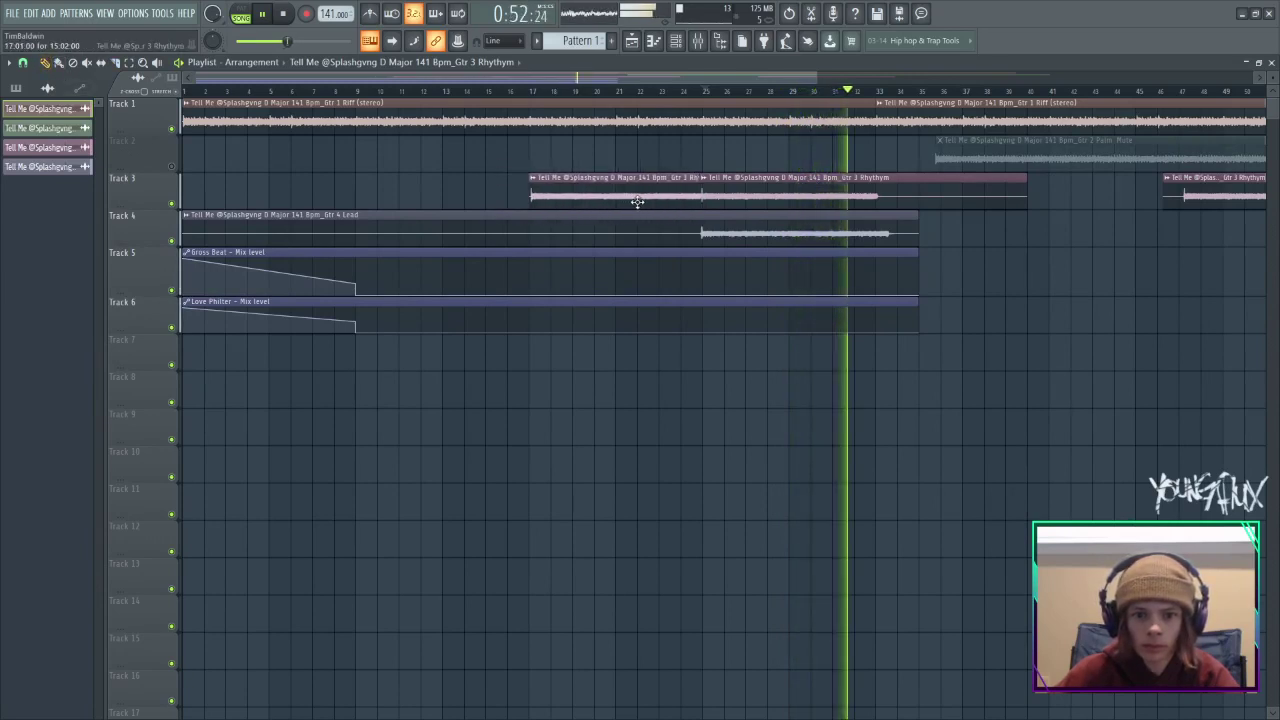
pyautogui.click(538, 93)
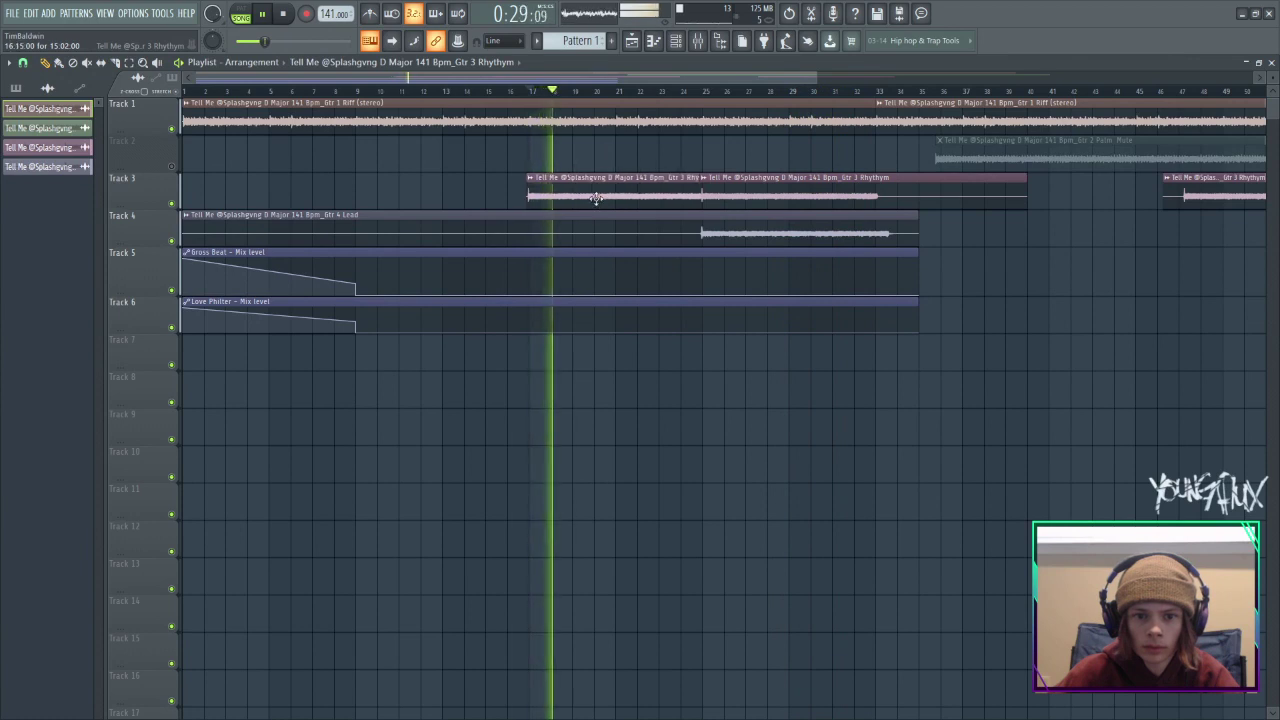
pyautogui.click(528, 92)
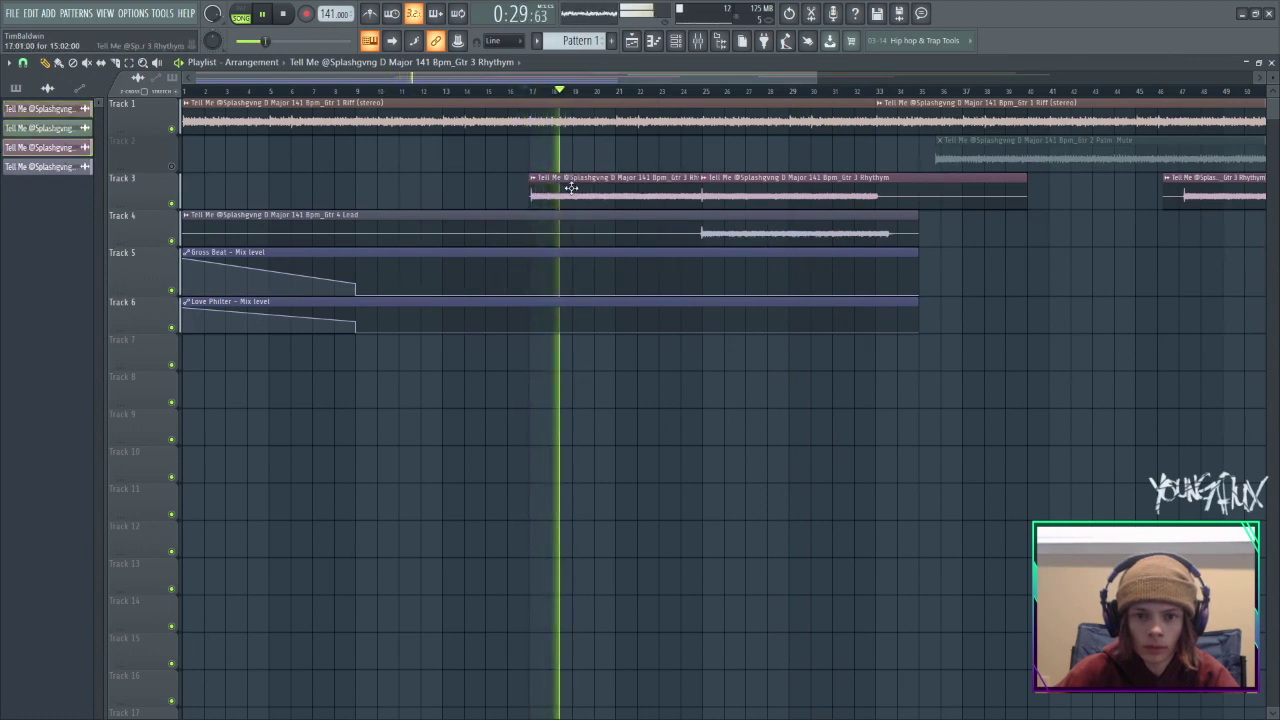
pyautogui.click(525, 91)
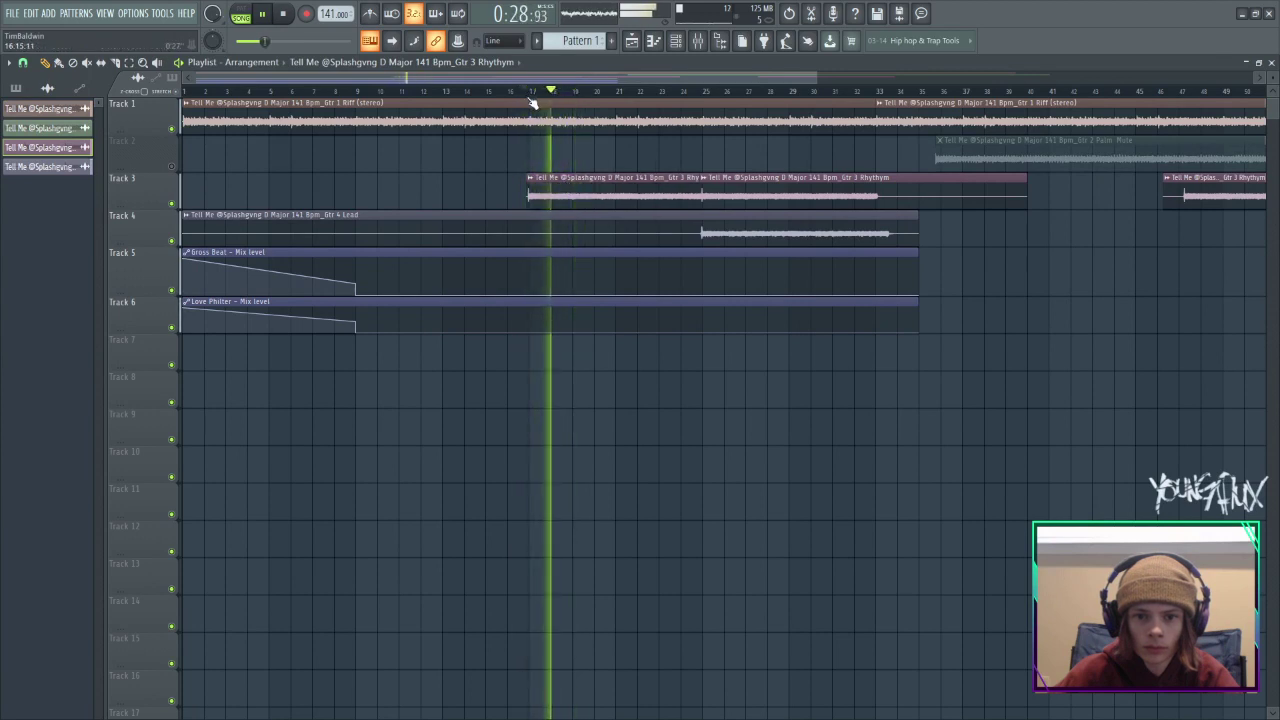
# Set the riff channel's volume to 66%.
pyautogui.doubleClick(655, 196)
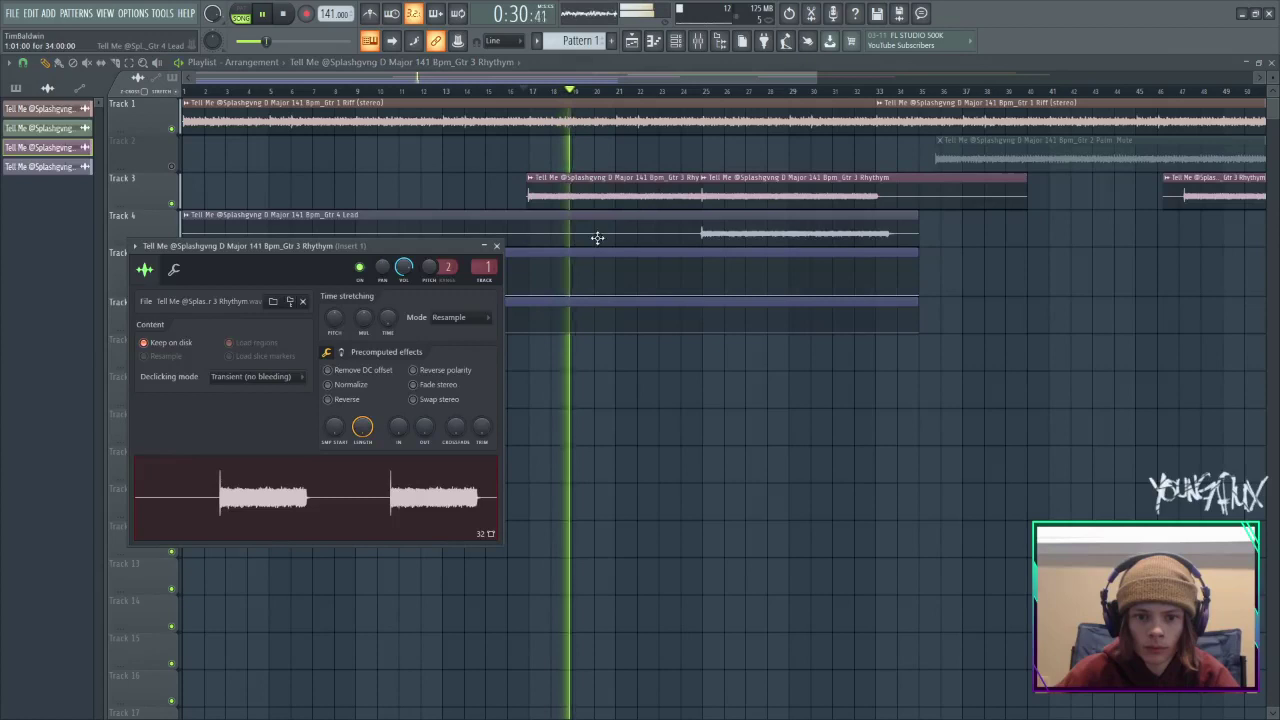
pyautogui.click(496, 245)
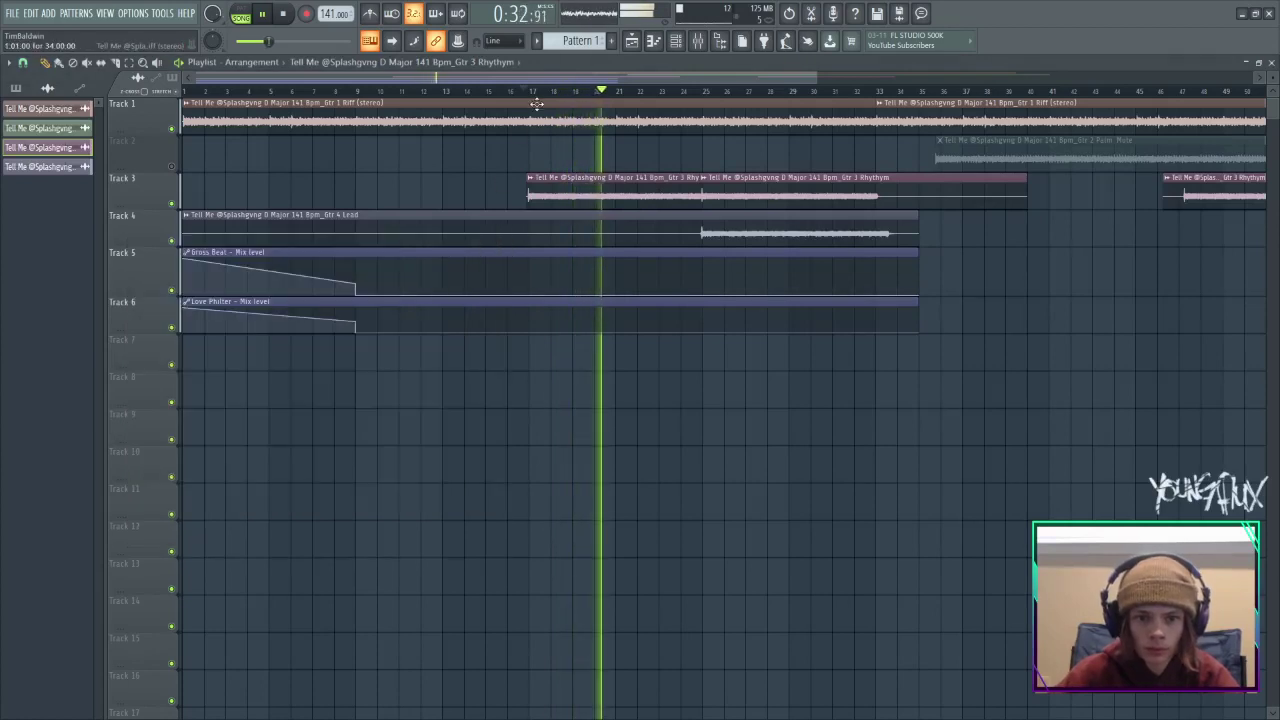
pyautogui.doubleClick(430, 118)
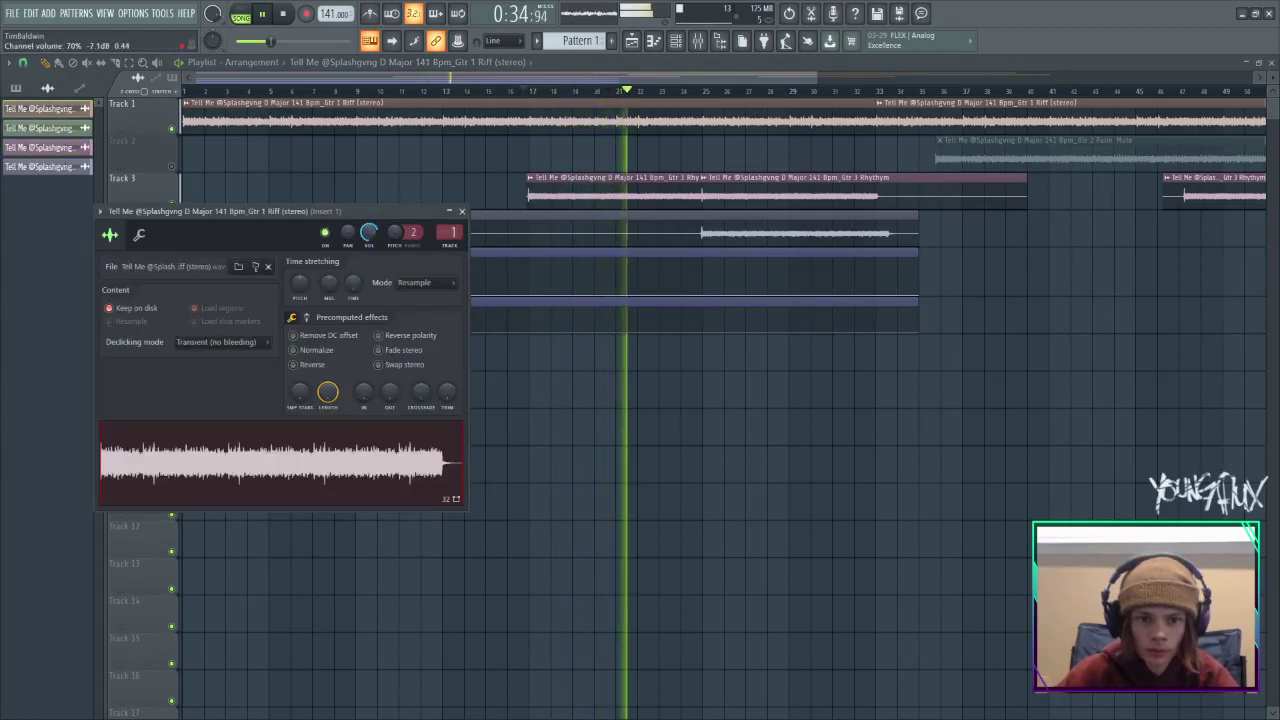
pyautogui.moveTo(370, 233); pyautogui.dragTo(370, 247)
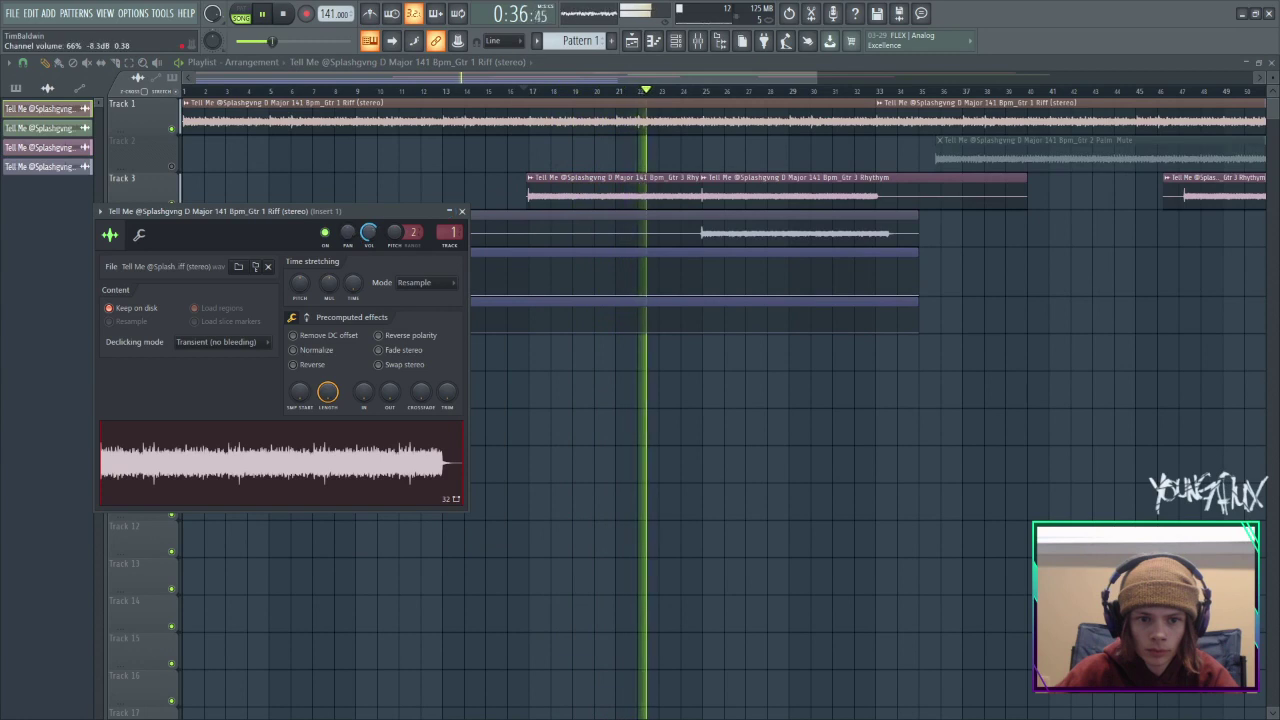
pyautogui.click(463, 211)
# Set the Rhythm channel's volume to 59% and delete the second Rhythm clip at bar 25 on Track 3.
pyautogui.doubleClick(562, 190)
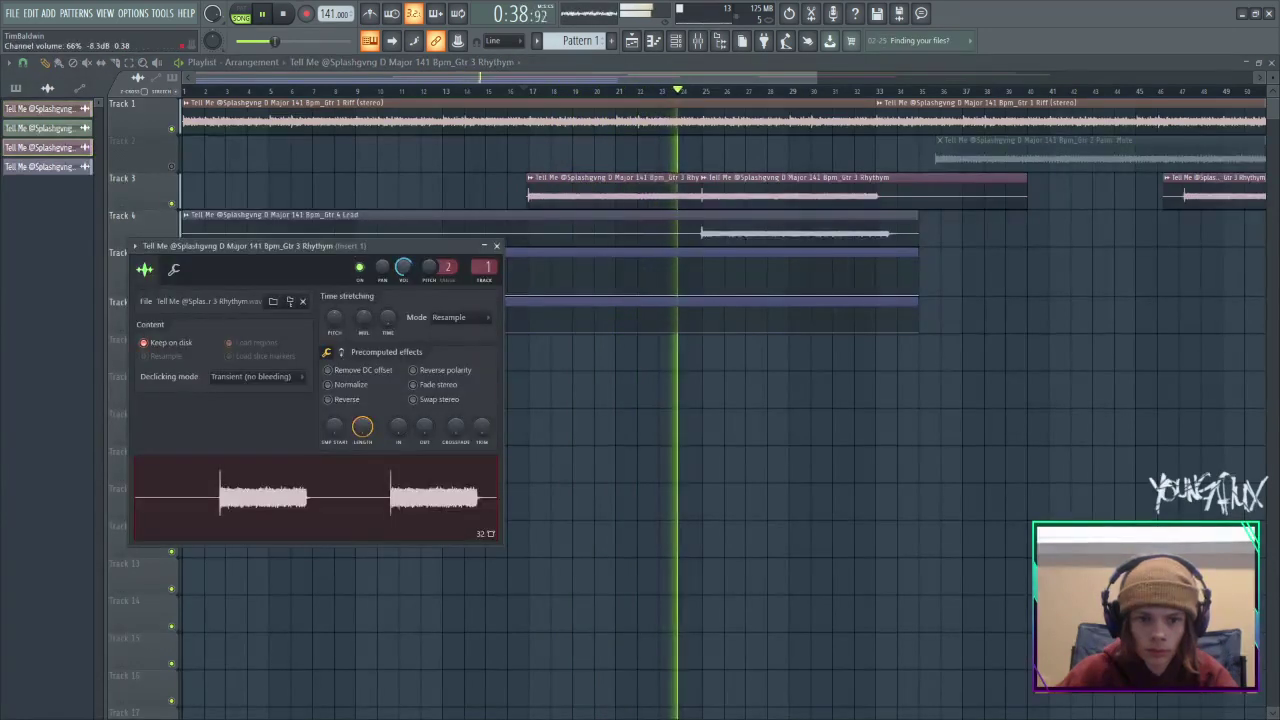
pyautogui.moveTo(402, 267); pyautogui.dragTo(402, 250)
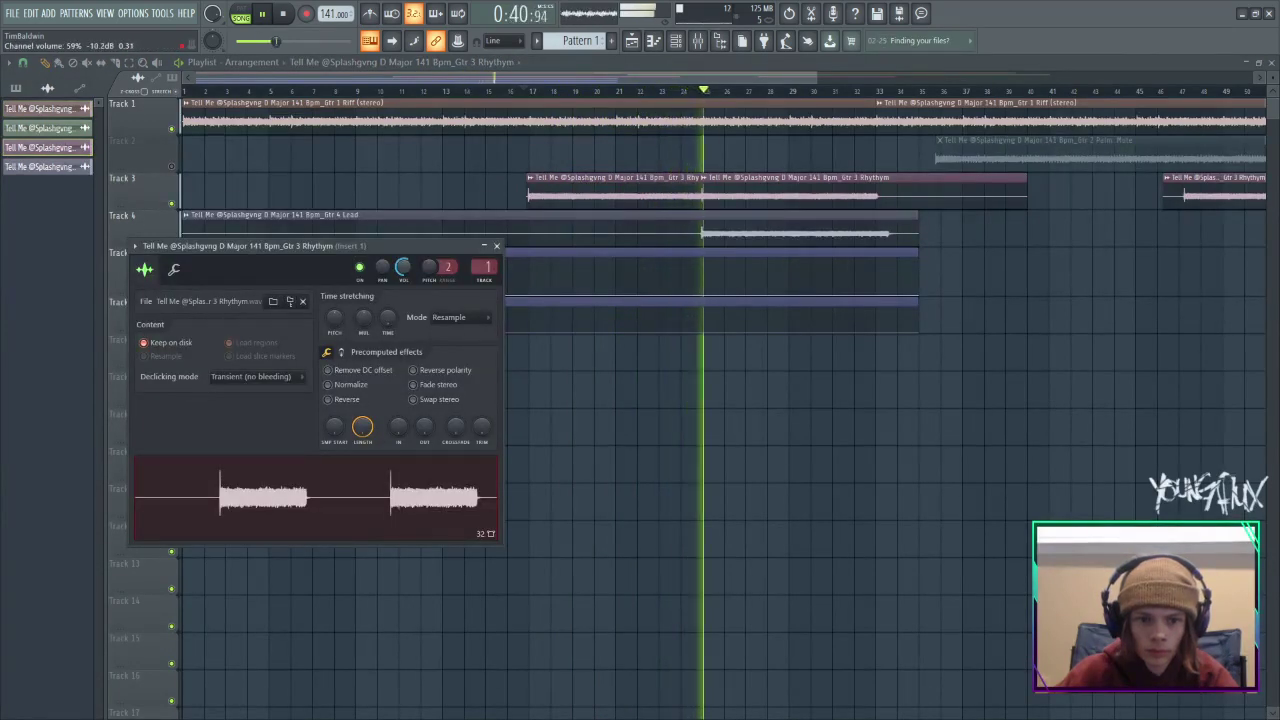
pyautogui.click(496, 245)
pyautogui.rightClick(761, 190)
# Set the Lead channel's volume to 77%.
pyautogui.doubleClick(734, 230)
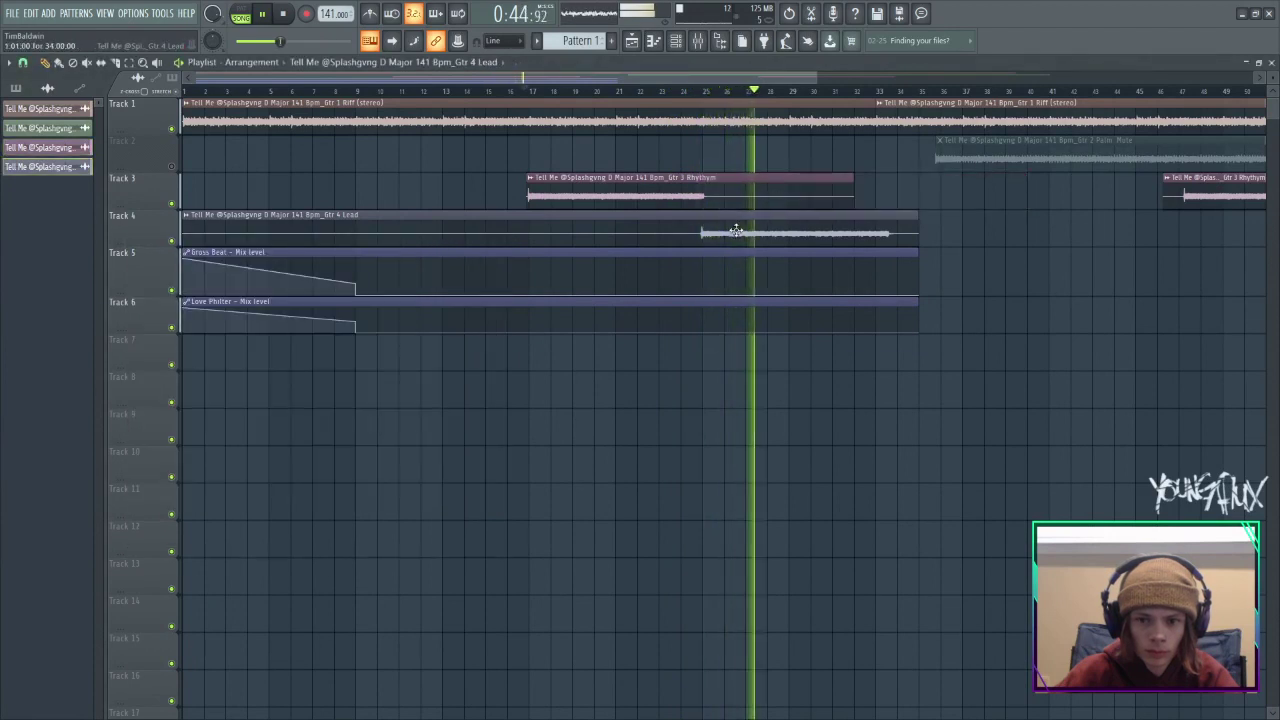
pyautogui.moveTo(284, 150); pyautogui.dragTo(284, 138)
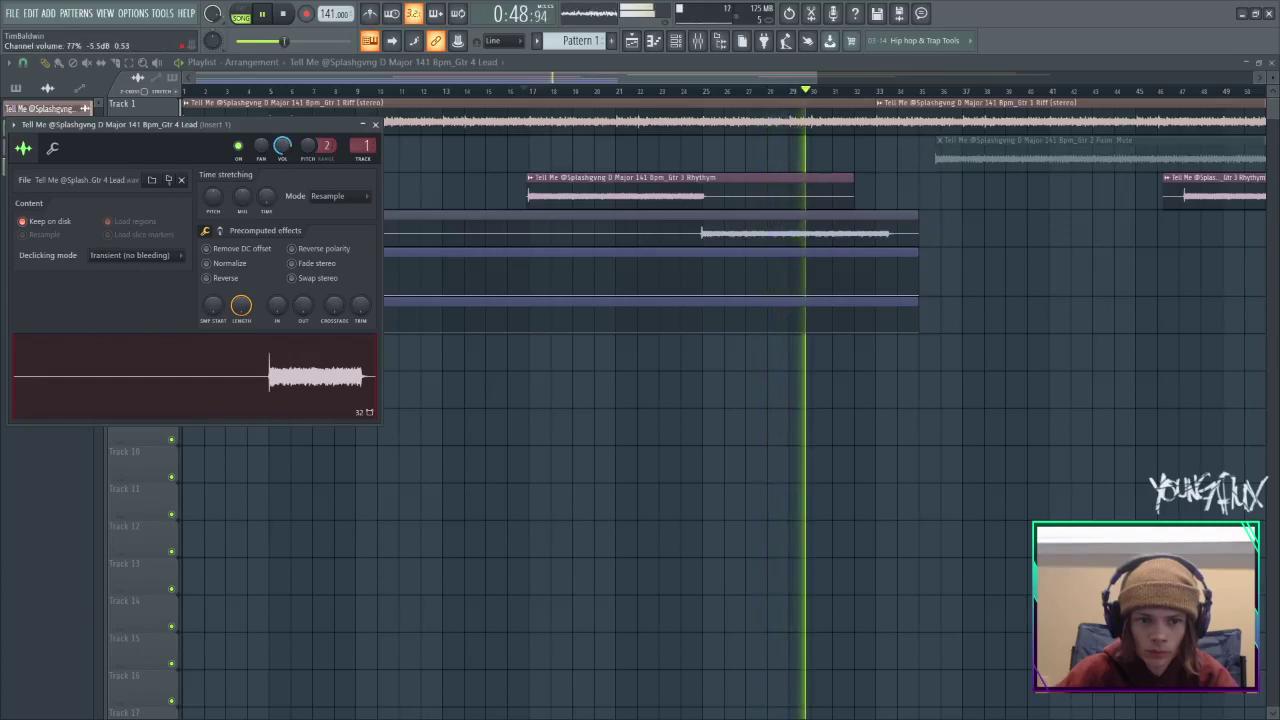
pyautogui.click(376, 125)
# Play the arrangement from bar 17 to check the new guitar levels, and return to the start.
pyautogui.moveTo(654, 77); pyautogui.dragTo(217, 93)
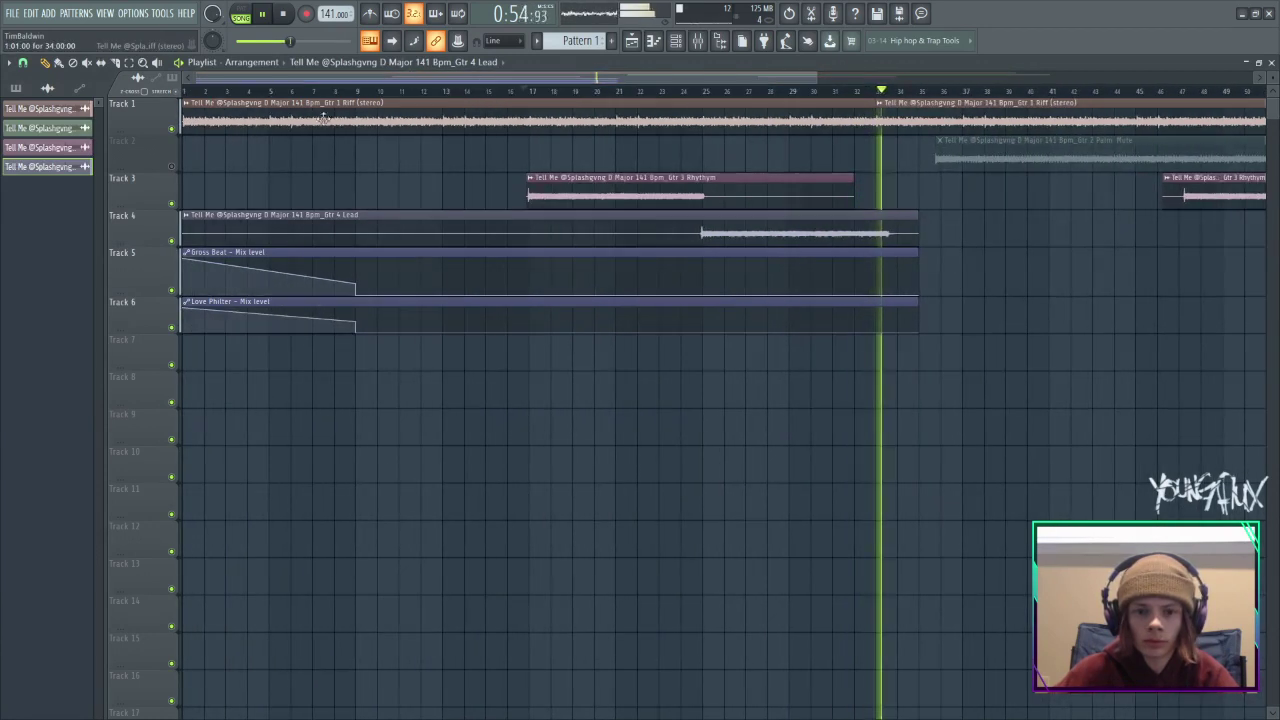
pyautogui.click(526, 91)
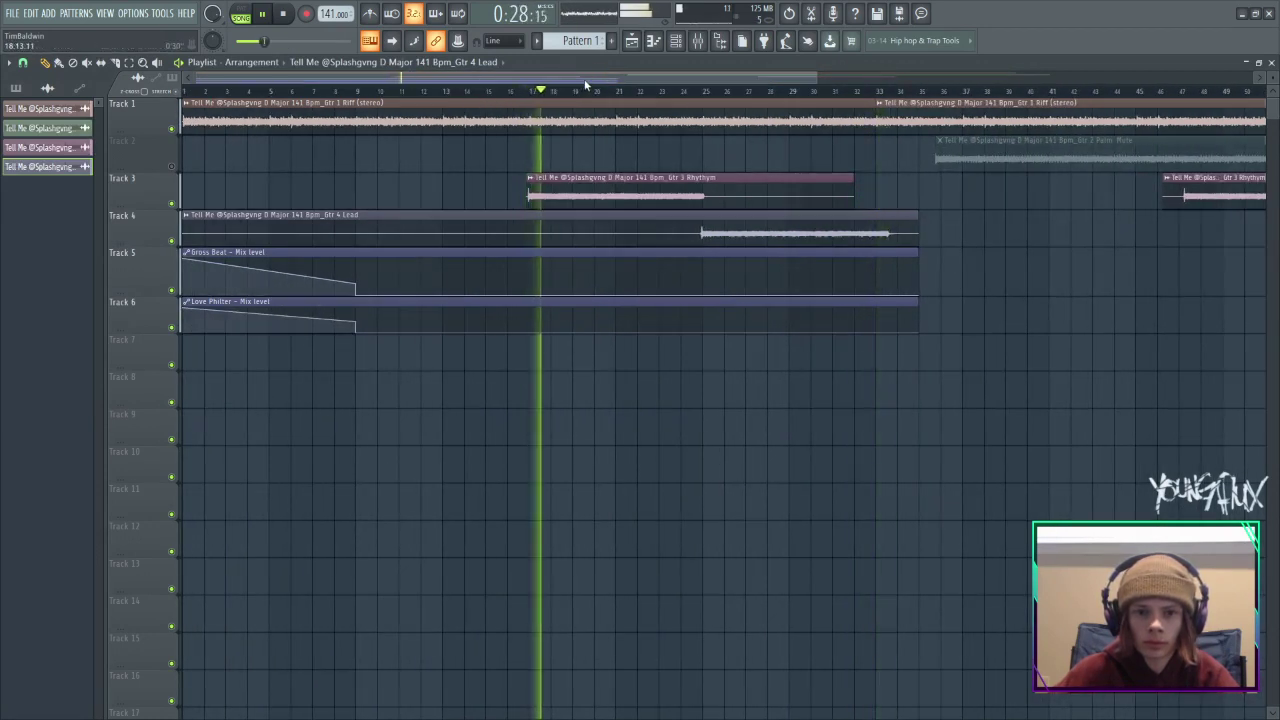
pyautogui.press('space')
pyautogui.moveTo(524, 92); pyautogui.dragTo(92, 146)
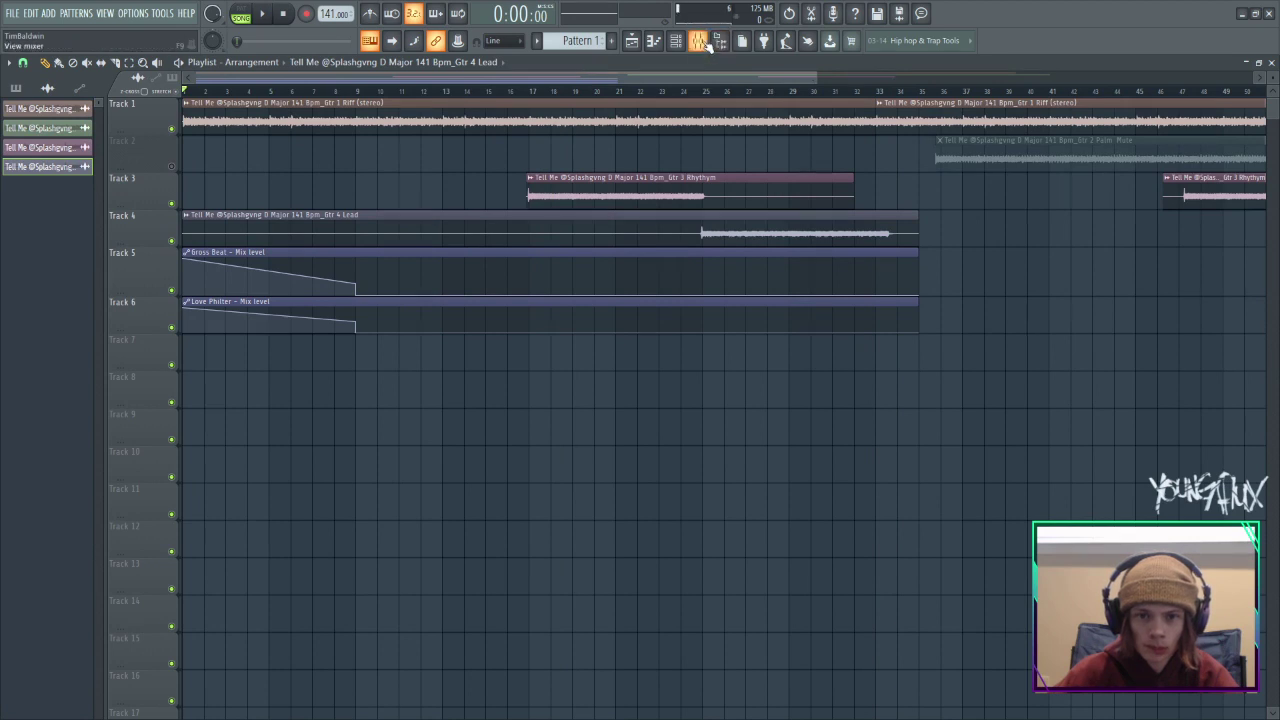
pyautogui.click(707, 47)
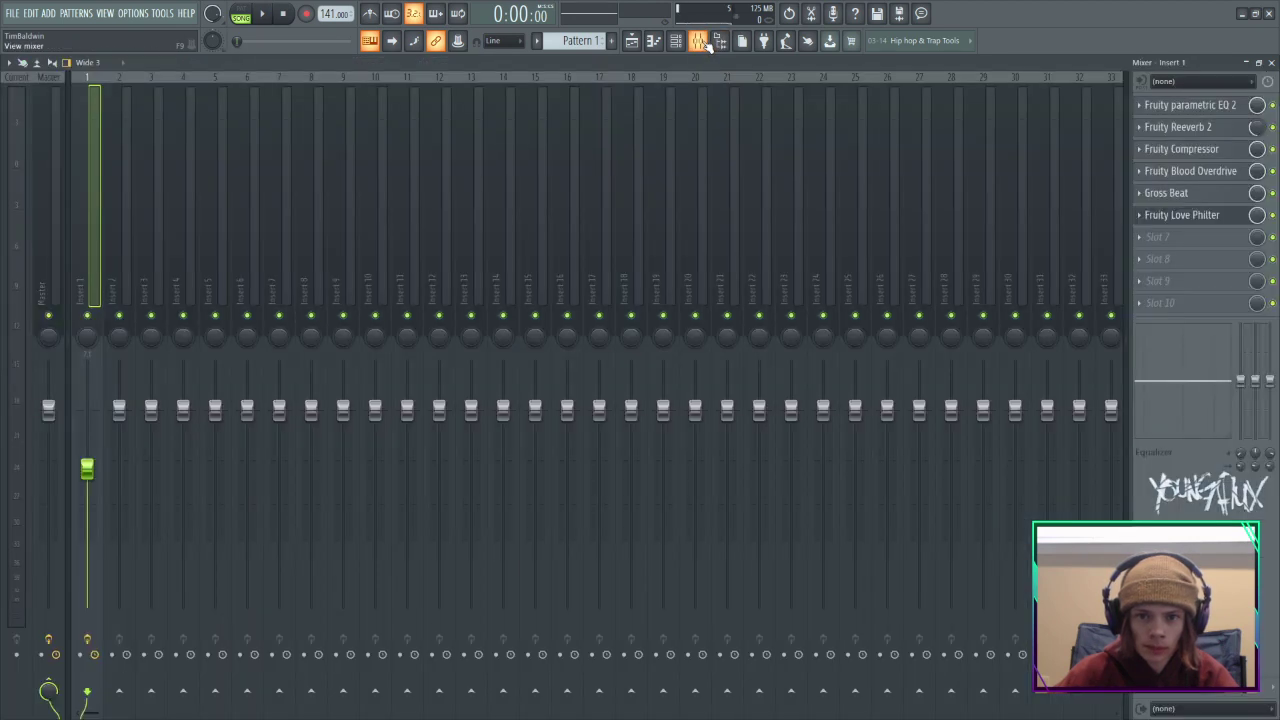
pyautogui.click(706, 46)
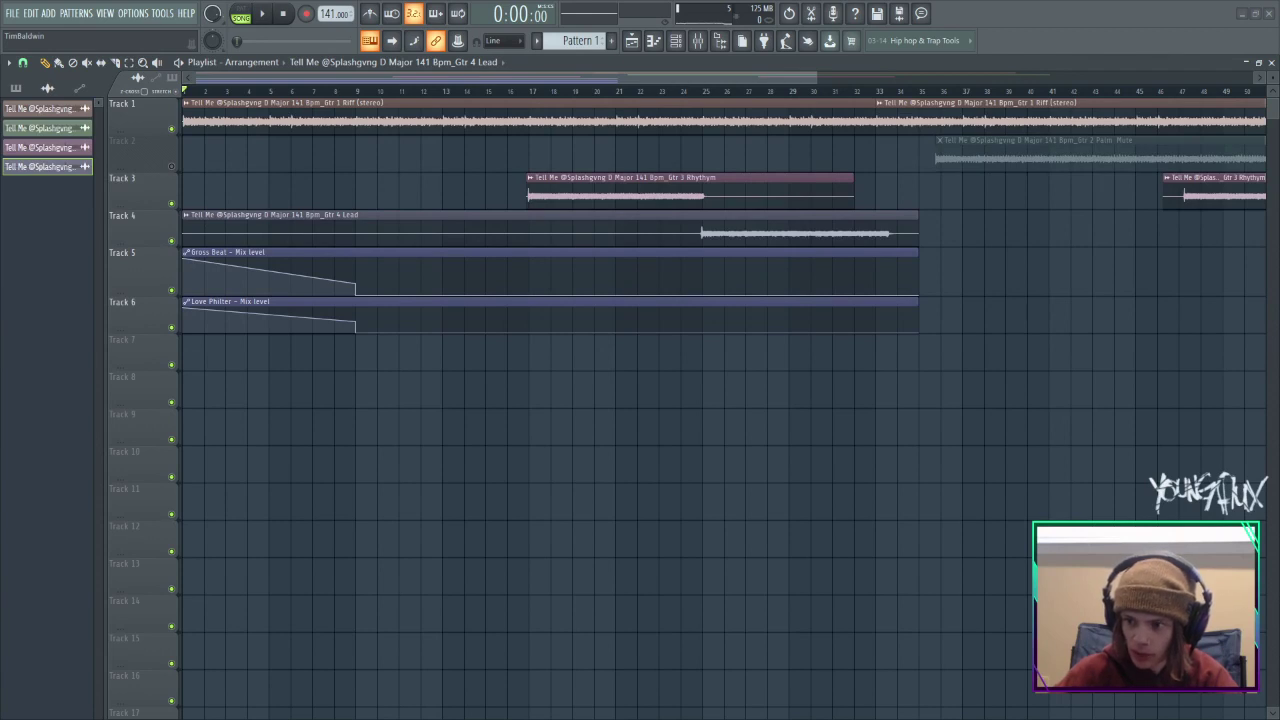
pyautogui.click(676, 48)
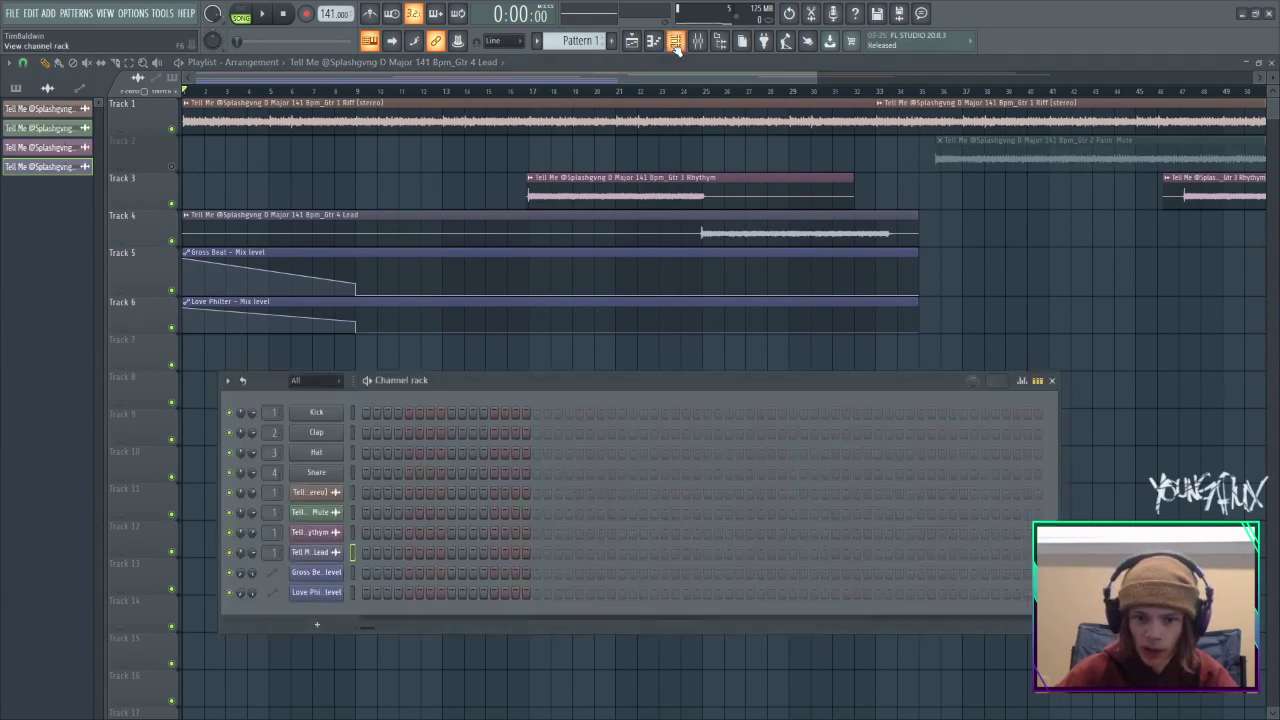
pyautogui.click(676, 48)
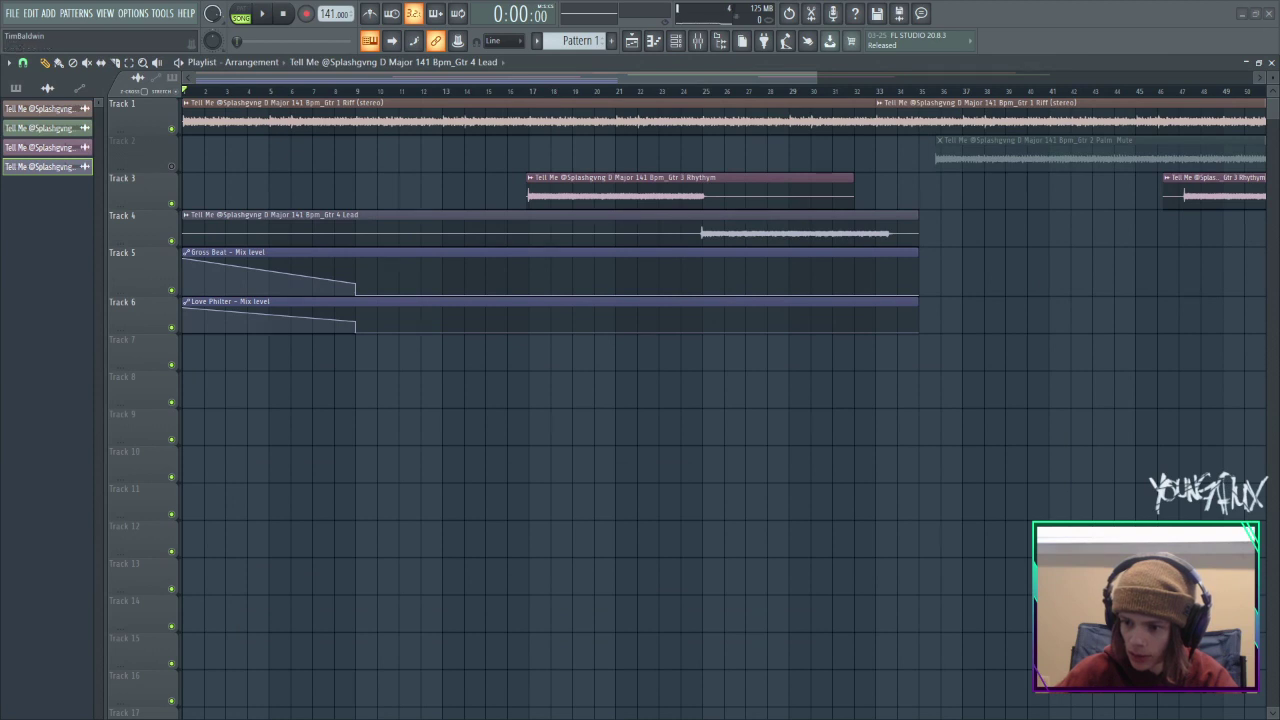
# Audition kick samples, load nm - berry kick into the Kick channel and route it to mixer track 3.
pyautogui.press('Down')
pyautogui.press('Down')
pyautogui.press('Down')
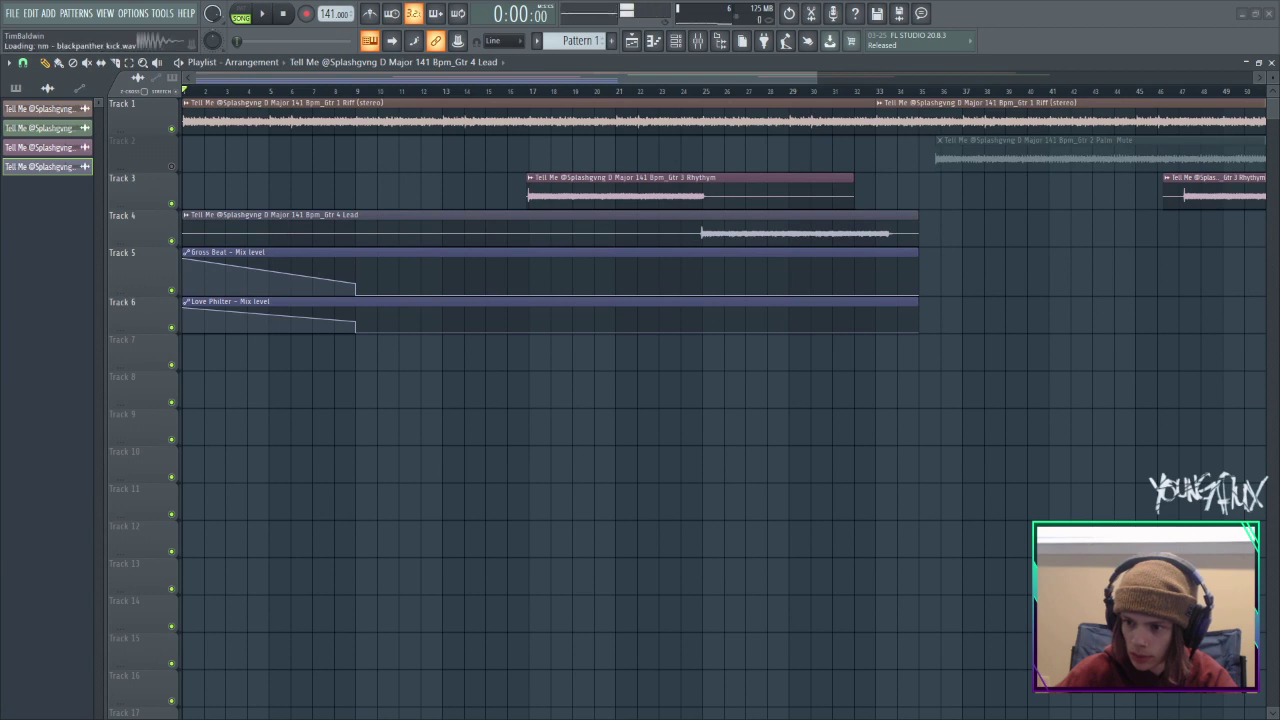
pyautogui.press('Down')
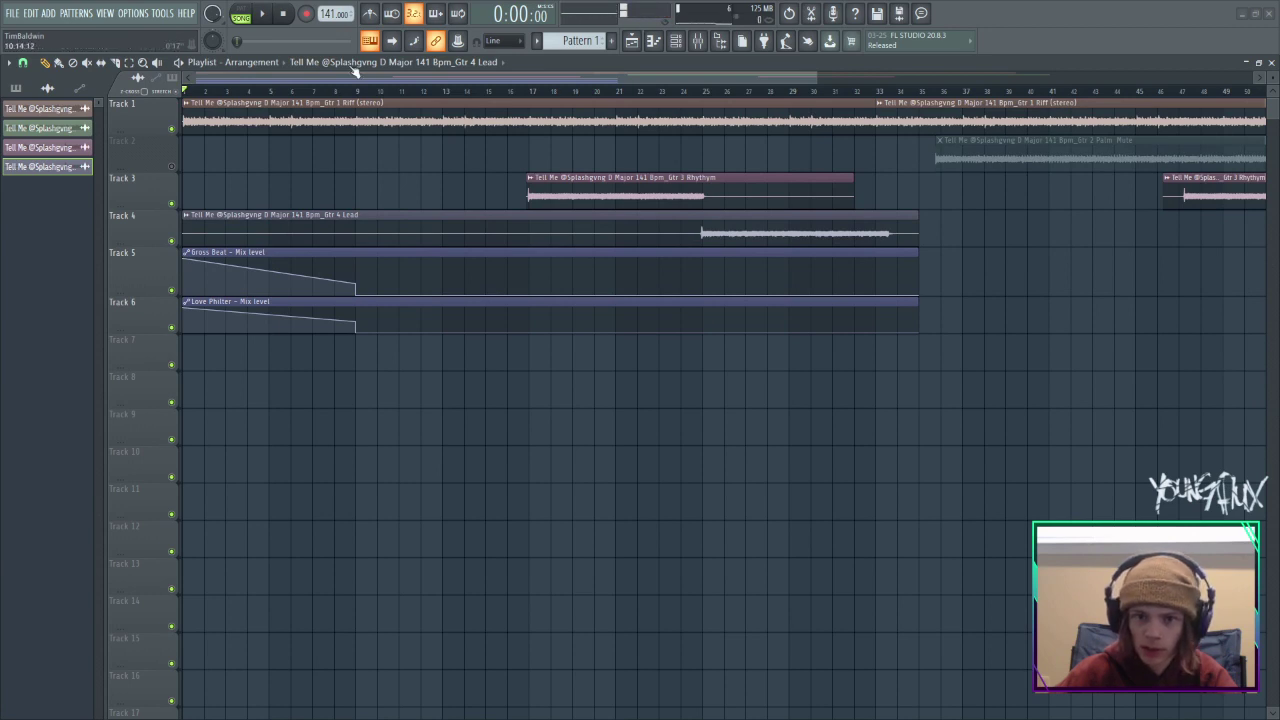
pyautogui.click(676, 40)
pyautogui.moveTo(1279, 375); pyautogui.dragTo(325, 416)
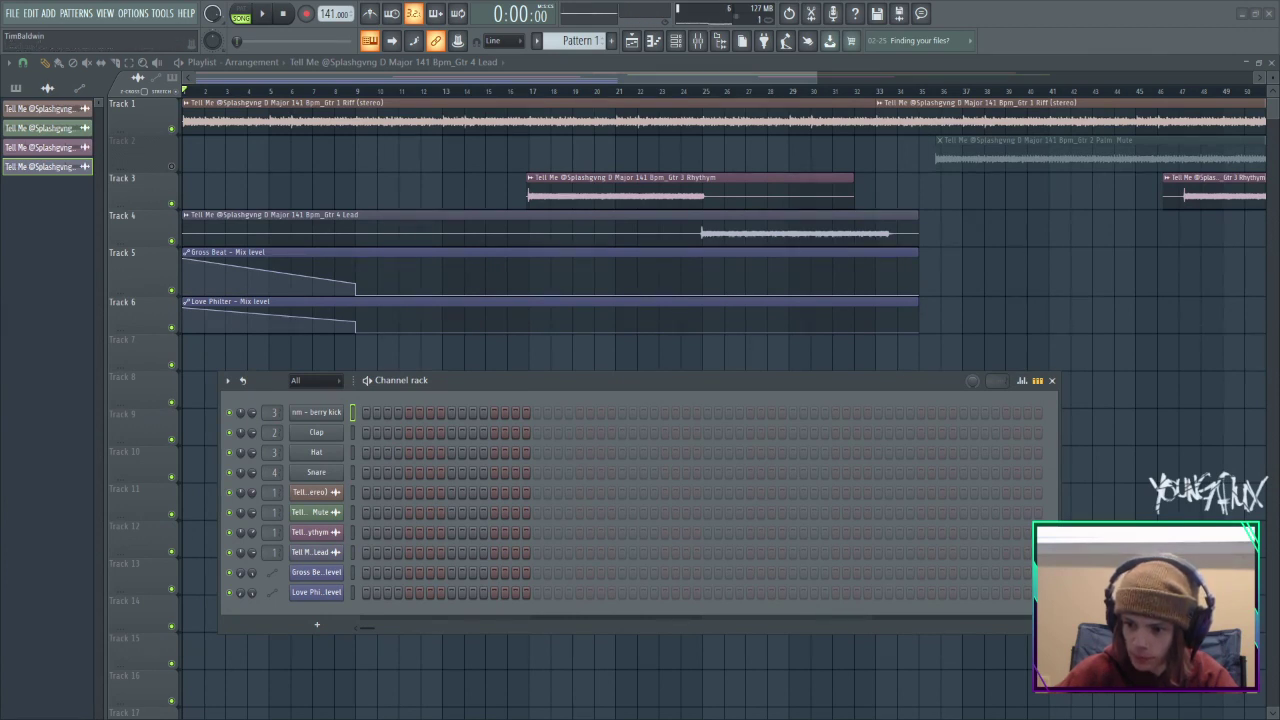
# Audition snare samples, replace the Clap channel's sample with RIP Snare and route it to mixer track 4.
pyautogui.press('Down')
pyautogui.press('Down')
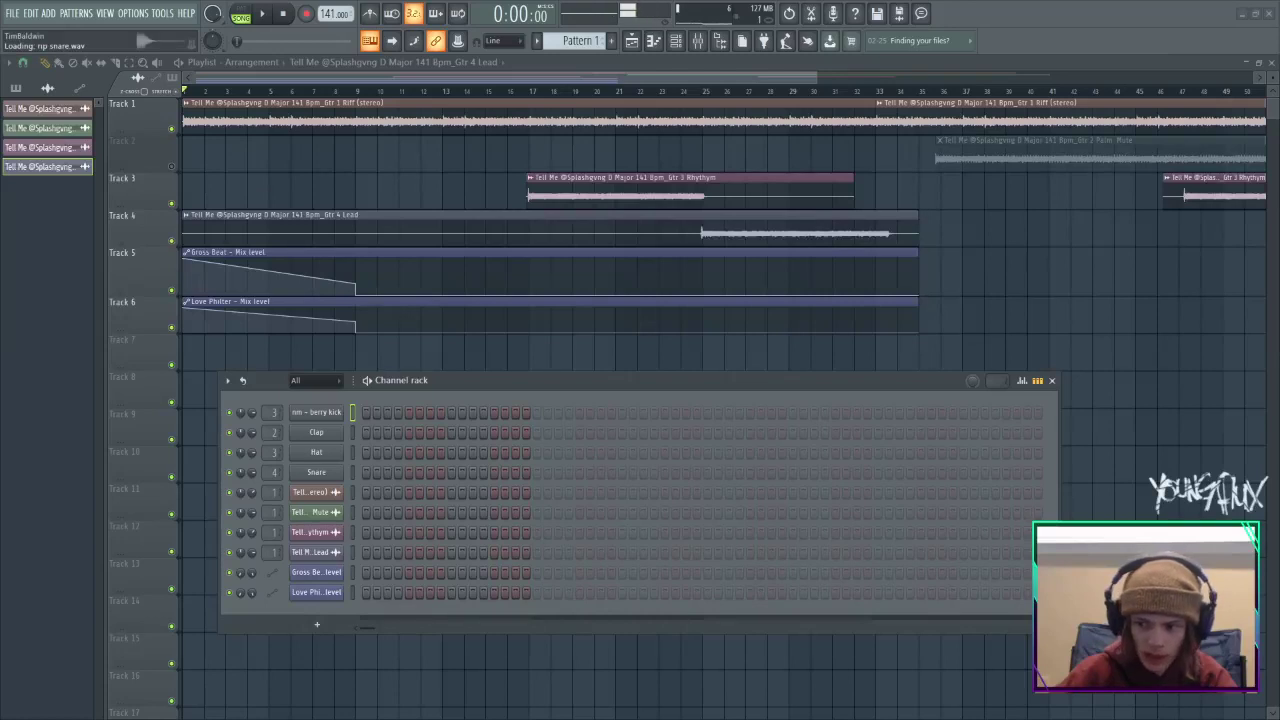
pyautogui.moveTo(511, 502); pyautogui.dragTo(316, 432)
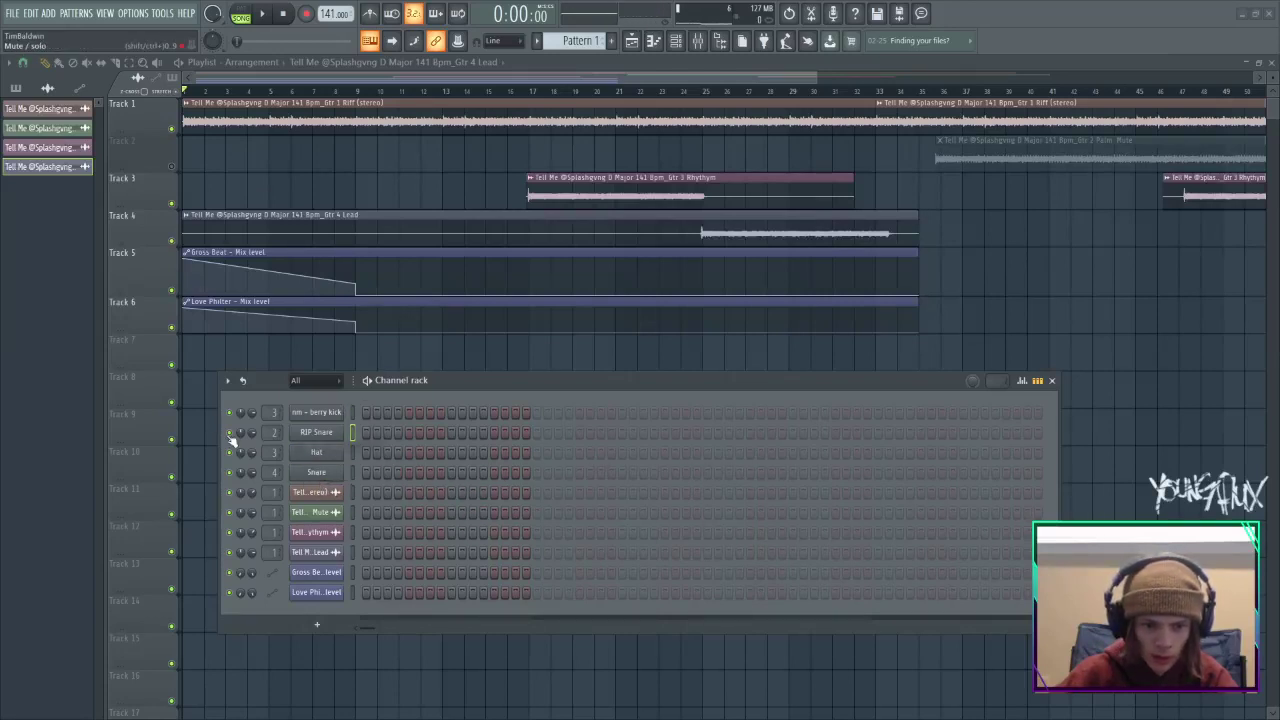
# Program a four-bar pattern with the kick on steps 1, 17, 33 and 49 and the snare on steps 9, 25, 41 and 57.
pyautogui.click(367, 413)
pyautogui.click(536, 412)
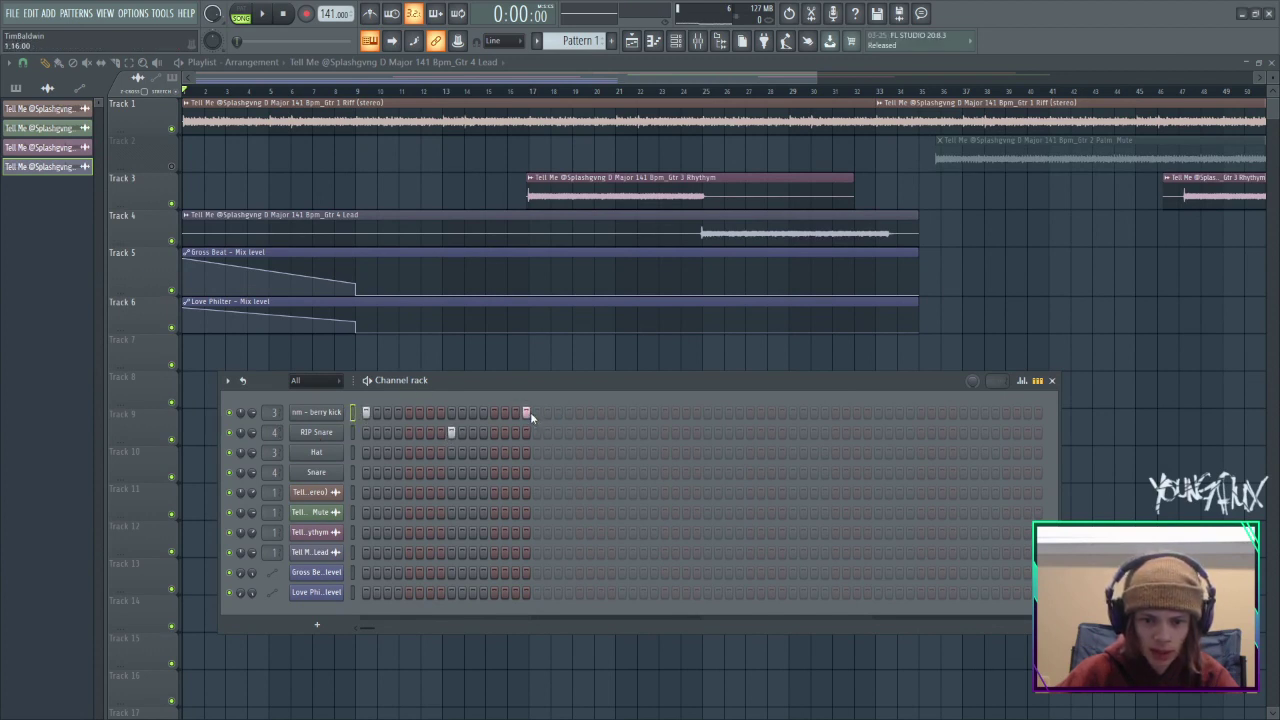
pyautogui.click(622, 432)
pyautogui.click(707, 412)
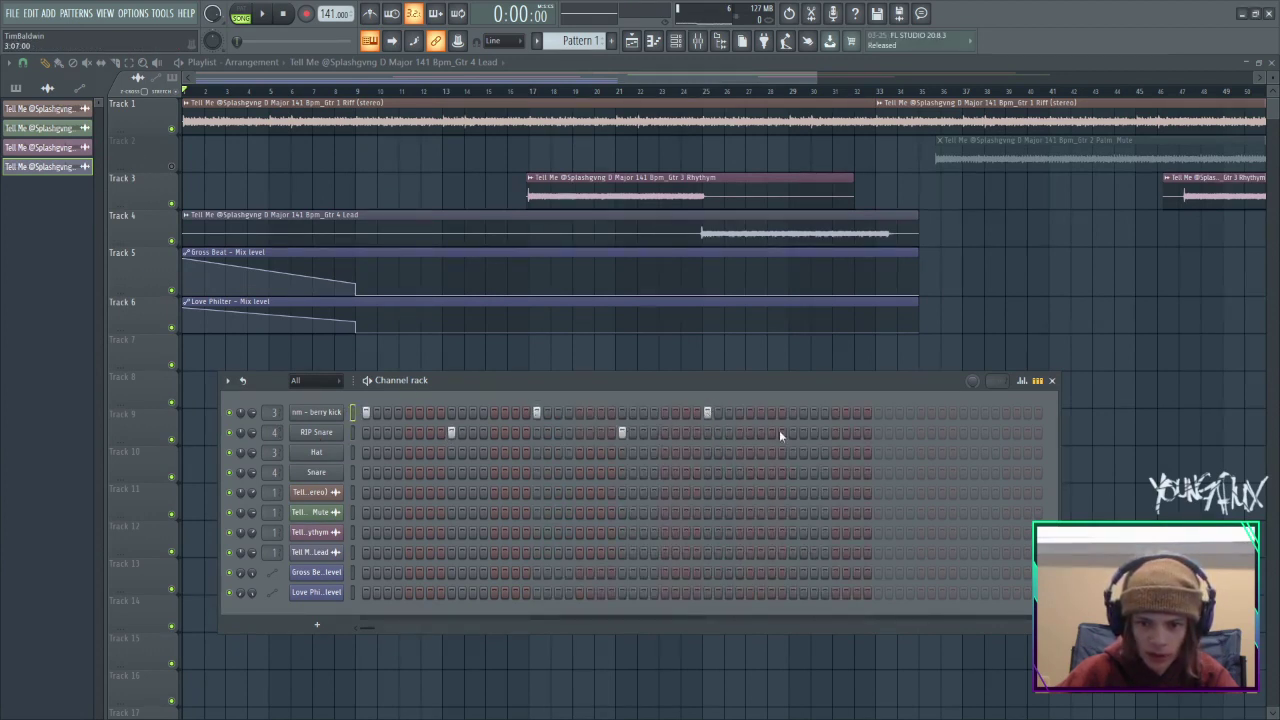
pyautogui.click(878, 412)
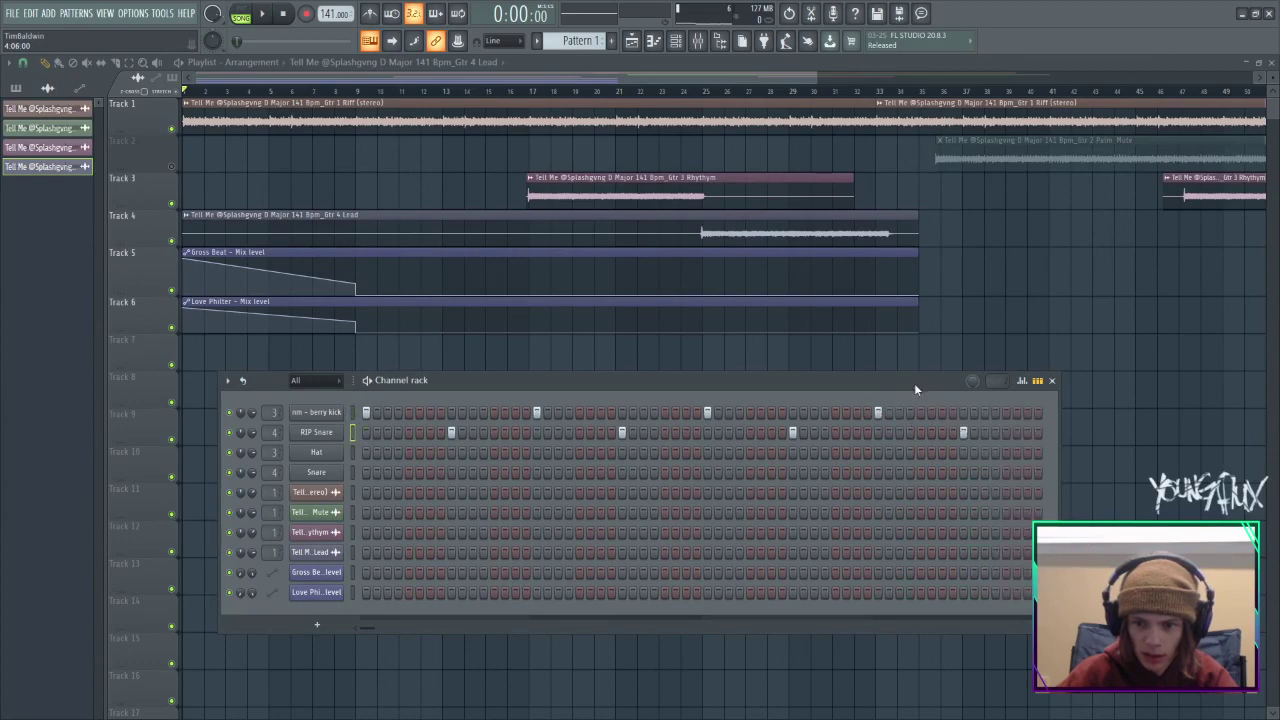
# Place Pattern 1 at bar 17 on Track 7 in the playlist.
pyautogui.scroll(1, 587, 40)
pyautogui.press('F6')
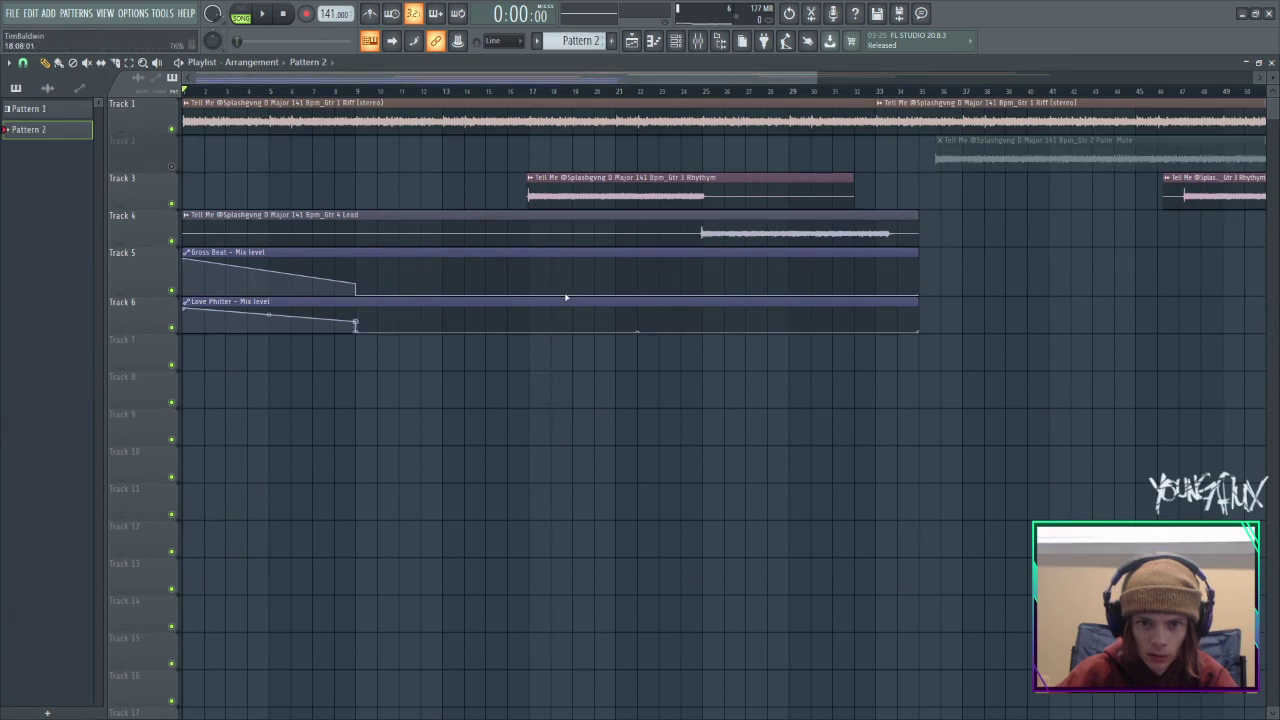
pyautogui.scroll(1, 567, 43)
pyautogui.click(548, 345)
pyautogui.click(553, 353)
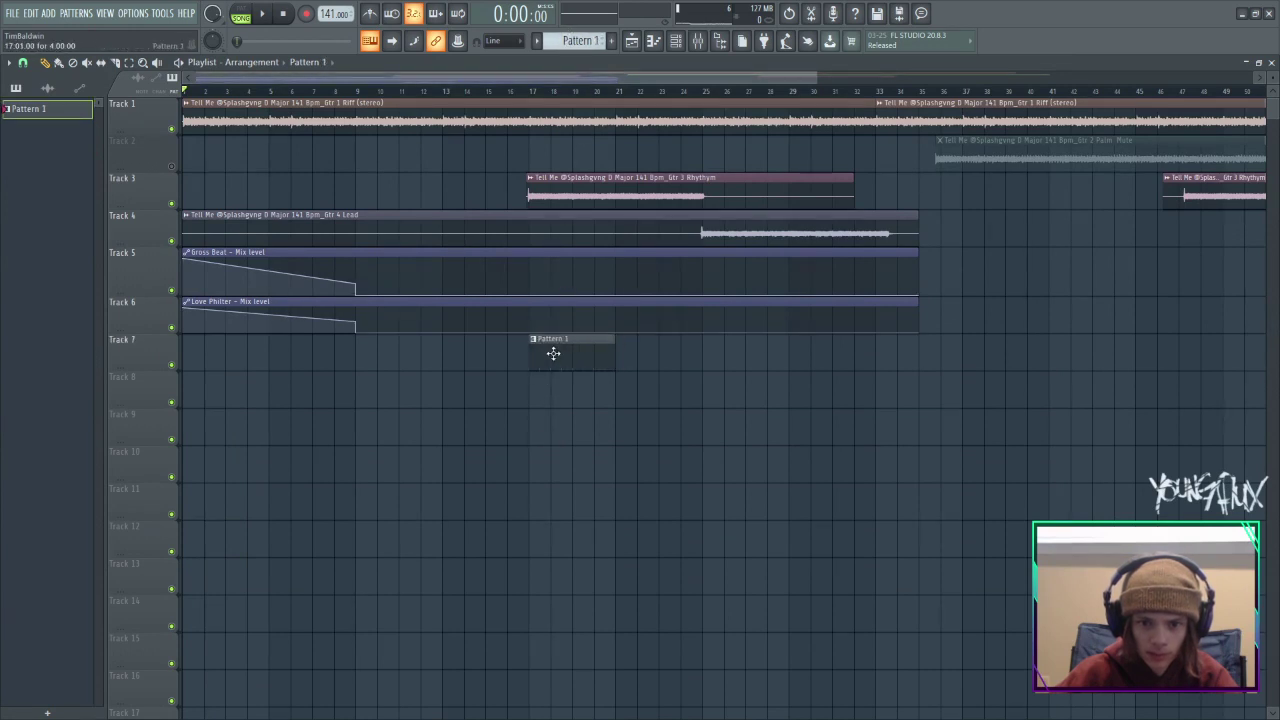
# Set the playlist snap to Bar and repeat Pattern 1 at bars 21, 25 and 29 on Track 7.
pyautogui.click(23, 62)
pyautogui.click(45, 267)
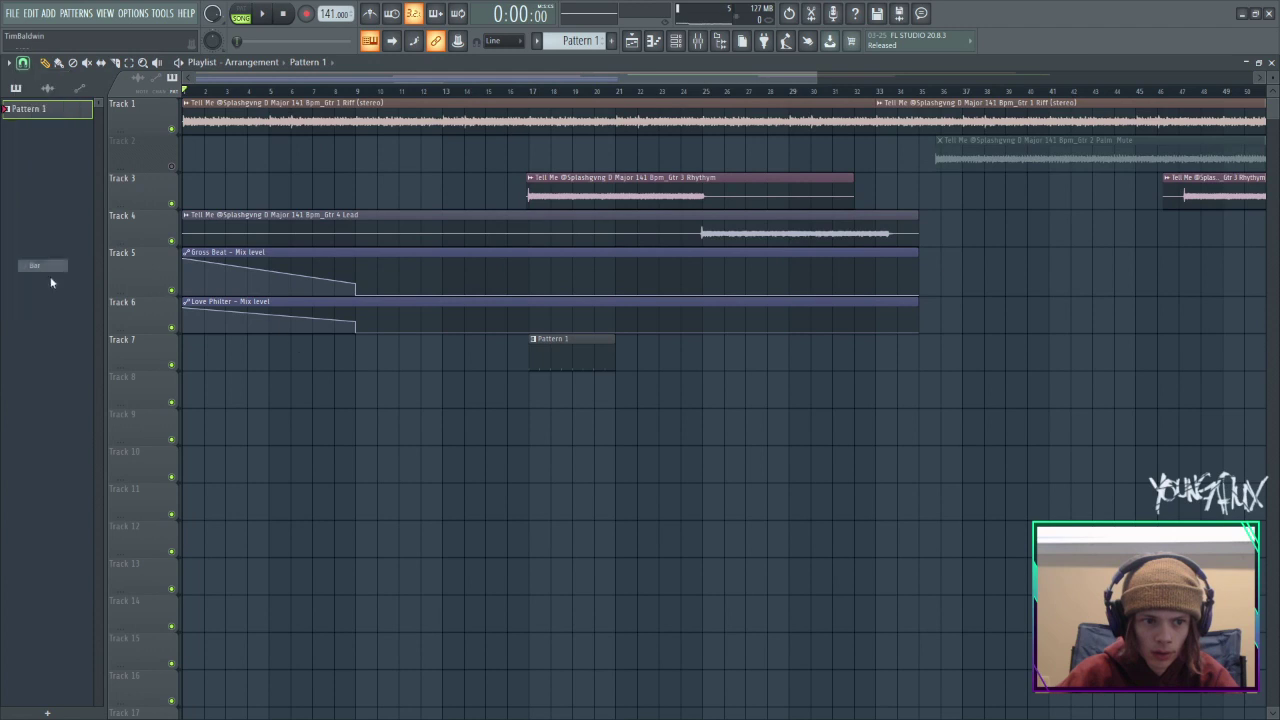
pyautogui.moveTo(578, 361); pyautogui.dragTo(845, 353)
# Play the arrangement from bar 16 to hear the kick and snare pattern with the guitars.
pyautogui.moveTo(541, 93); pyautogui.dragTo(518, 93)
pyautogui.press('space')
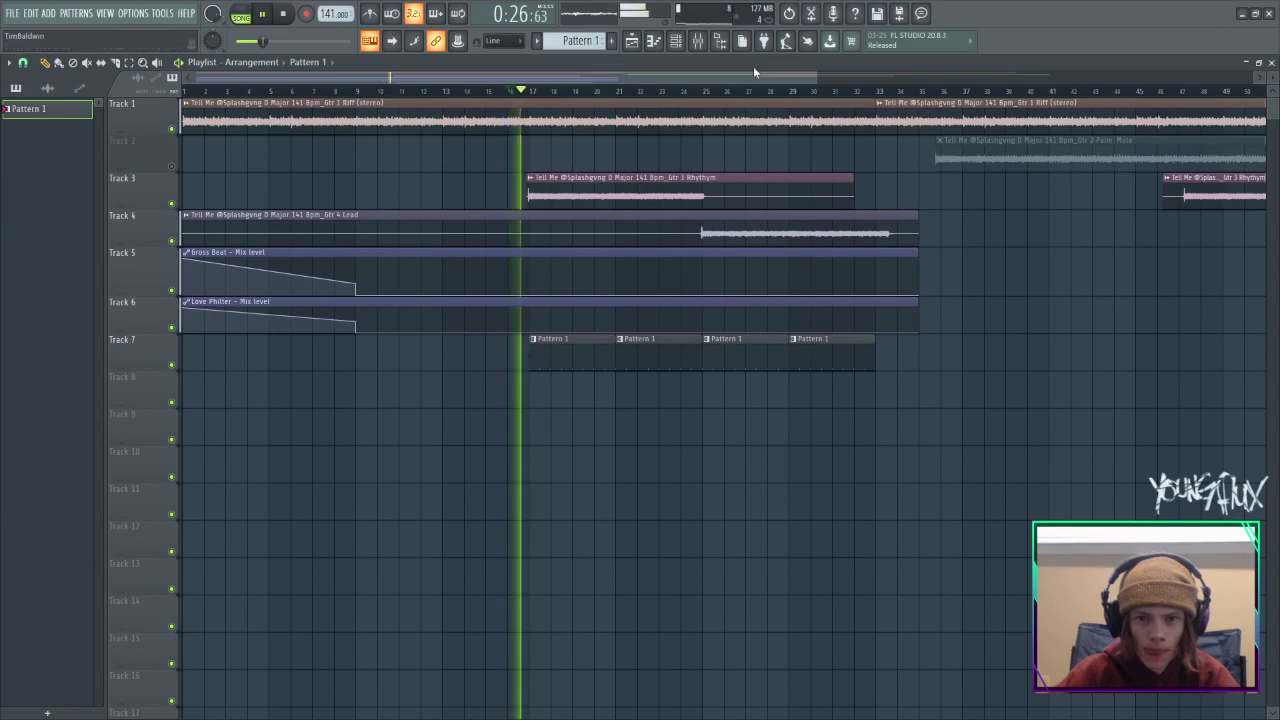
pyautogui.click(674, 41)
pyautogui.click(645, 46)
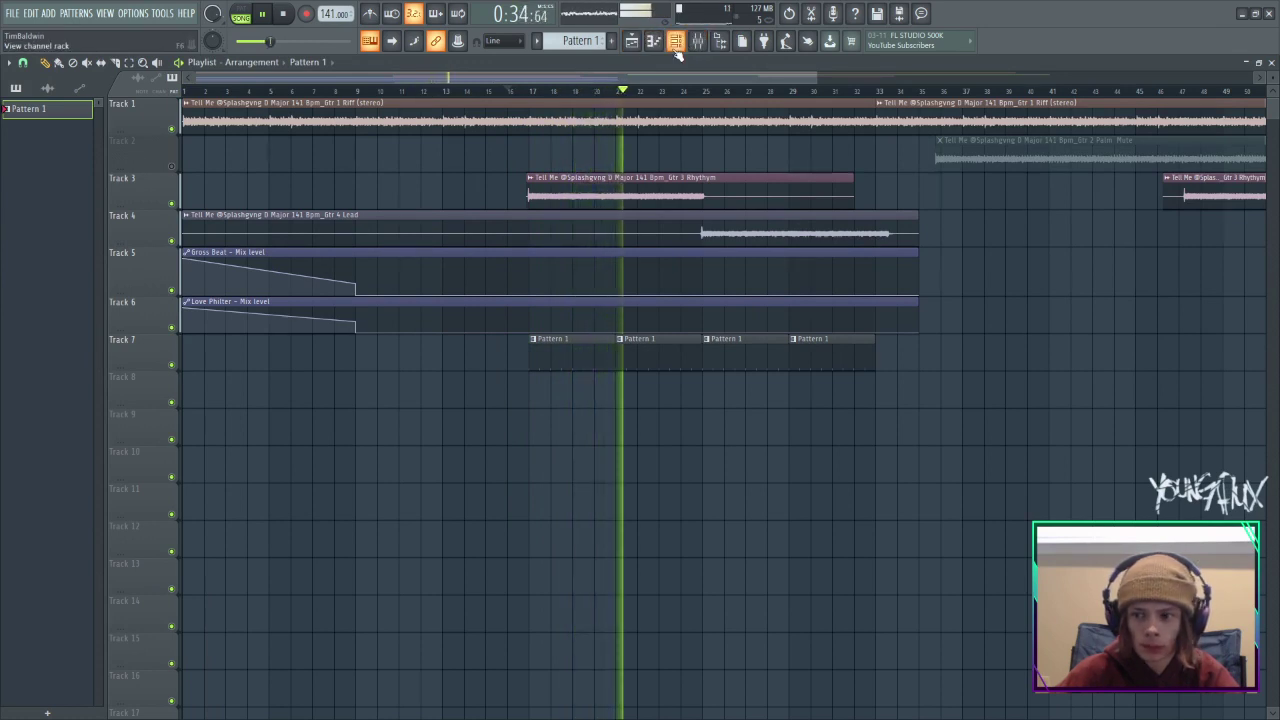
pyautogui.click(633, 42)
pyautogui.click(635, 44)
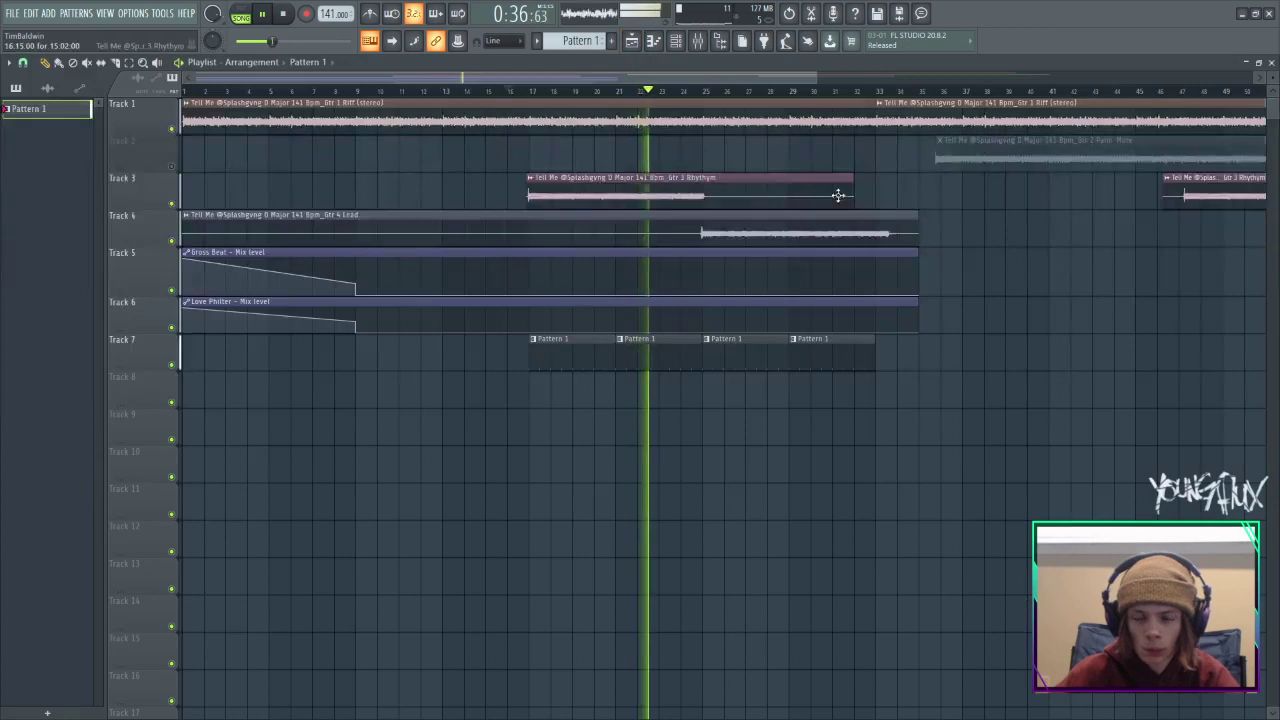
pyautogui.press('space')
# Audition hi-hat samples and add [hi hat] pierre as a new channel above Hat in the channel rack.
pyautogui.click(655, 43)
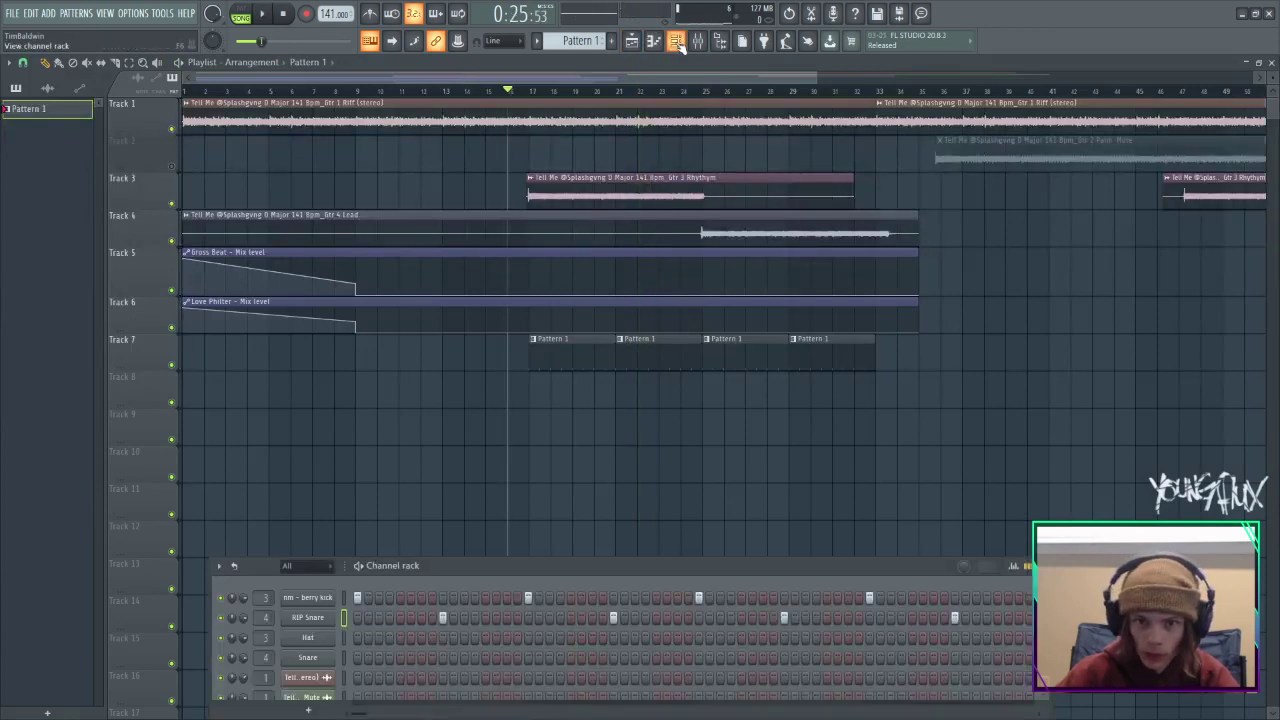
pyautogui.moveTo(830, 577); pyautogui.dragTo(897, 317)
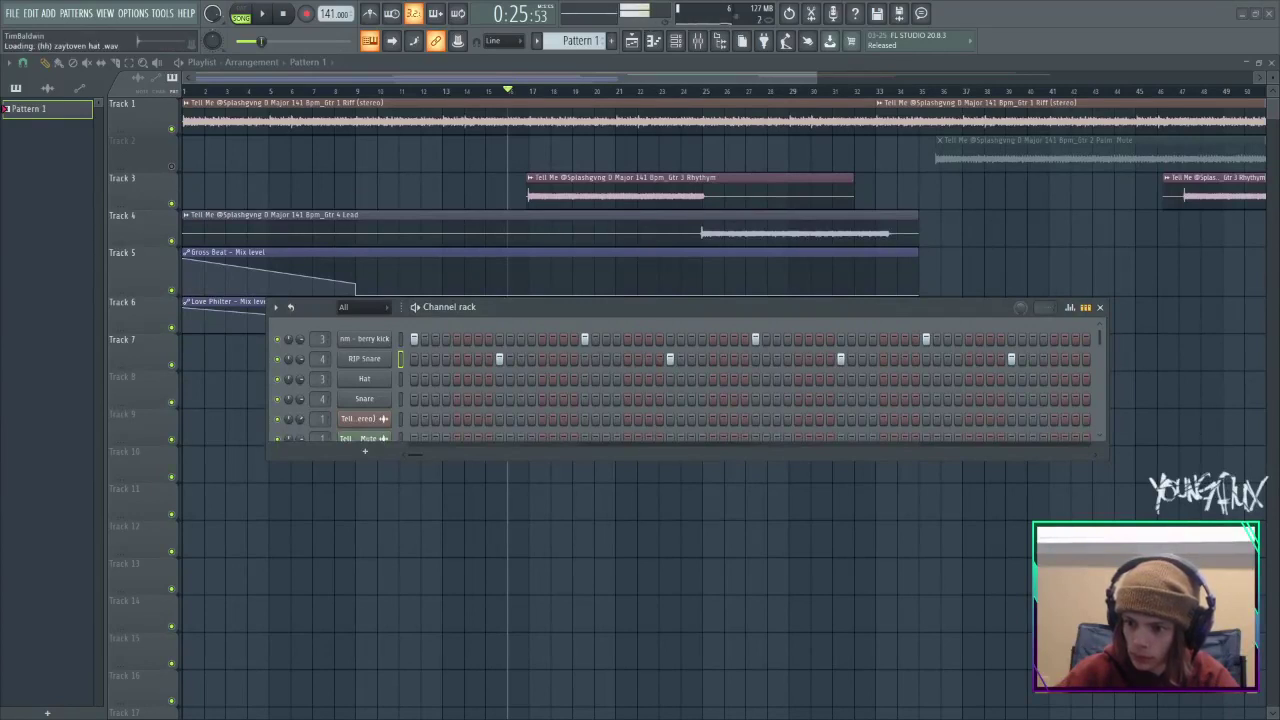
pyautogui.press('Down')
pyautogui.moveTo(1279, 532); pyautogui.dragTo(370, 382)
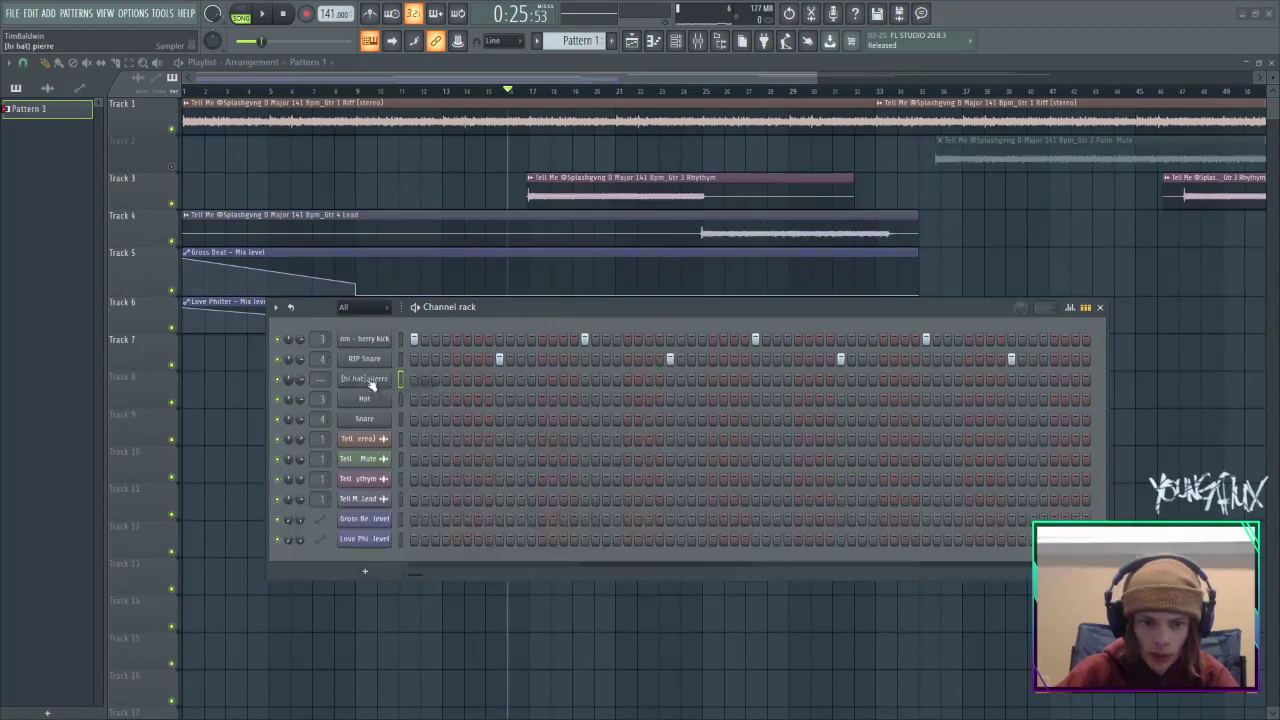
# Route the [hi hat] pierre channel to mixer track 5 and fill every second step with a hit.
pyautogui.rightClick(385, 378)
pyautogui.click(543, 418)
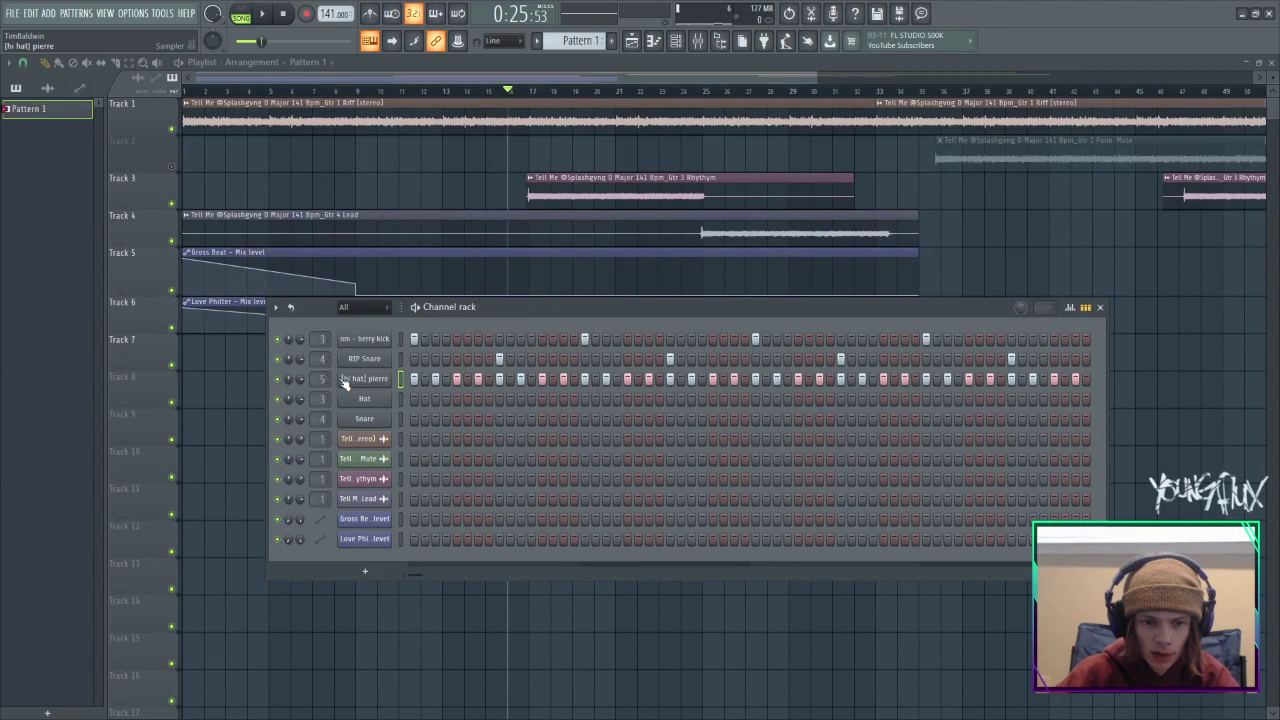
# Lower the velocity of every second [hi hat] pierre hit in Pattern 1 to about 60%.
pyautogui.rightClick(345, 383)
pyautogui.click(430, 392)
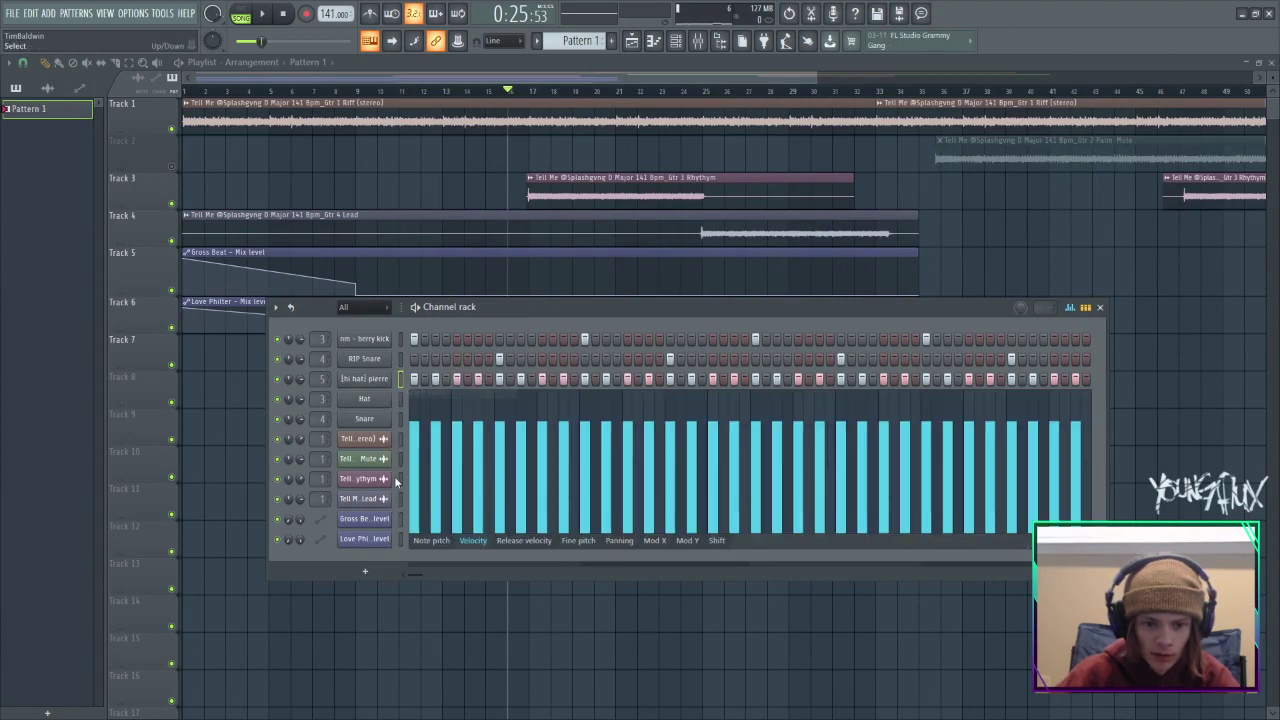
pyautogui.click(436, 447)
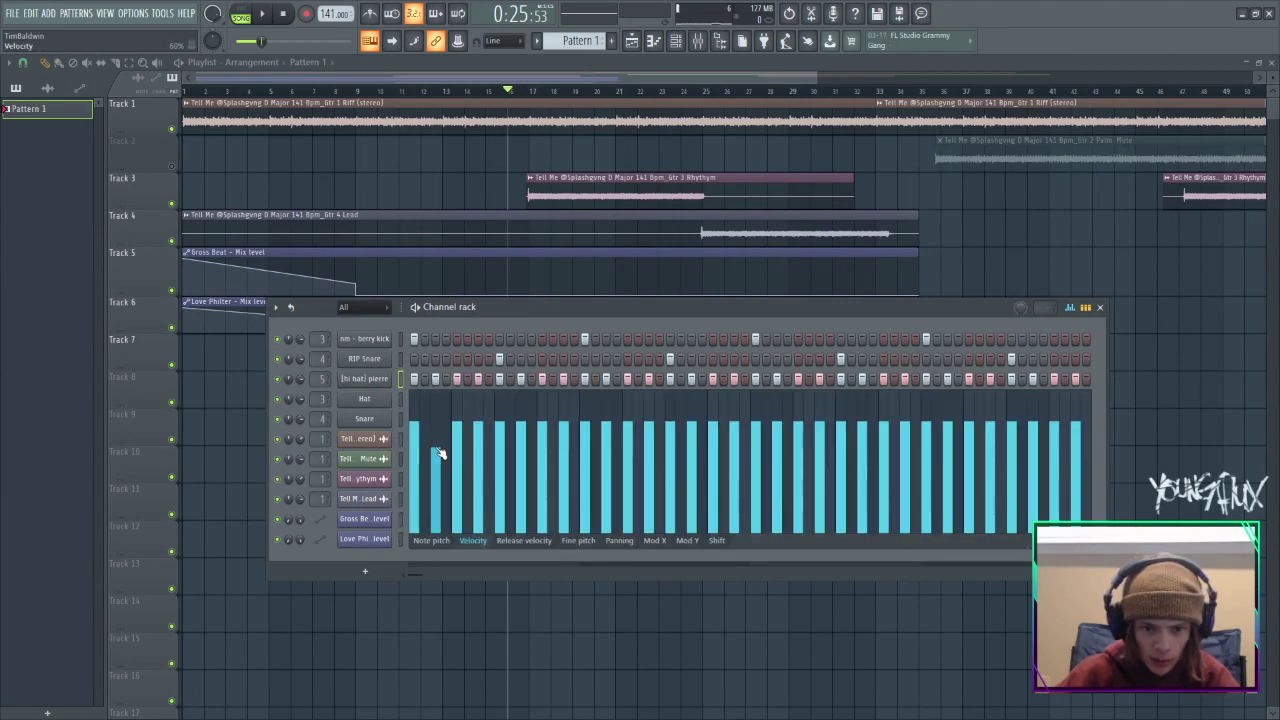
pyautogui.click(478, 448)
pyautogui.click(521, 448)
pyautogui.click(564, 448)
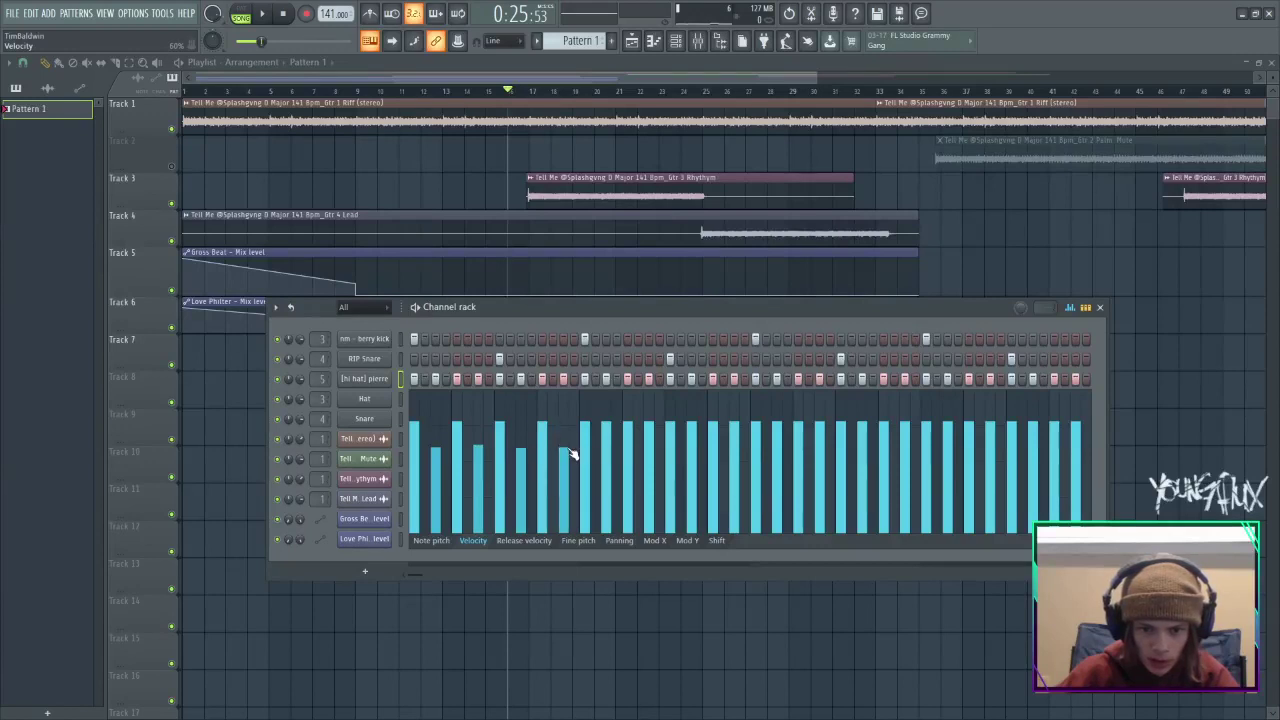
pyautogui.click(606, 448)
pyautogui.click(648, 447)
pyautogui.click(692, 442)
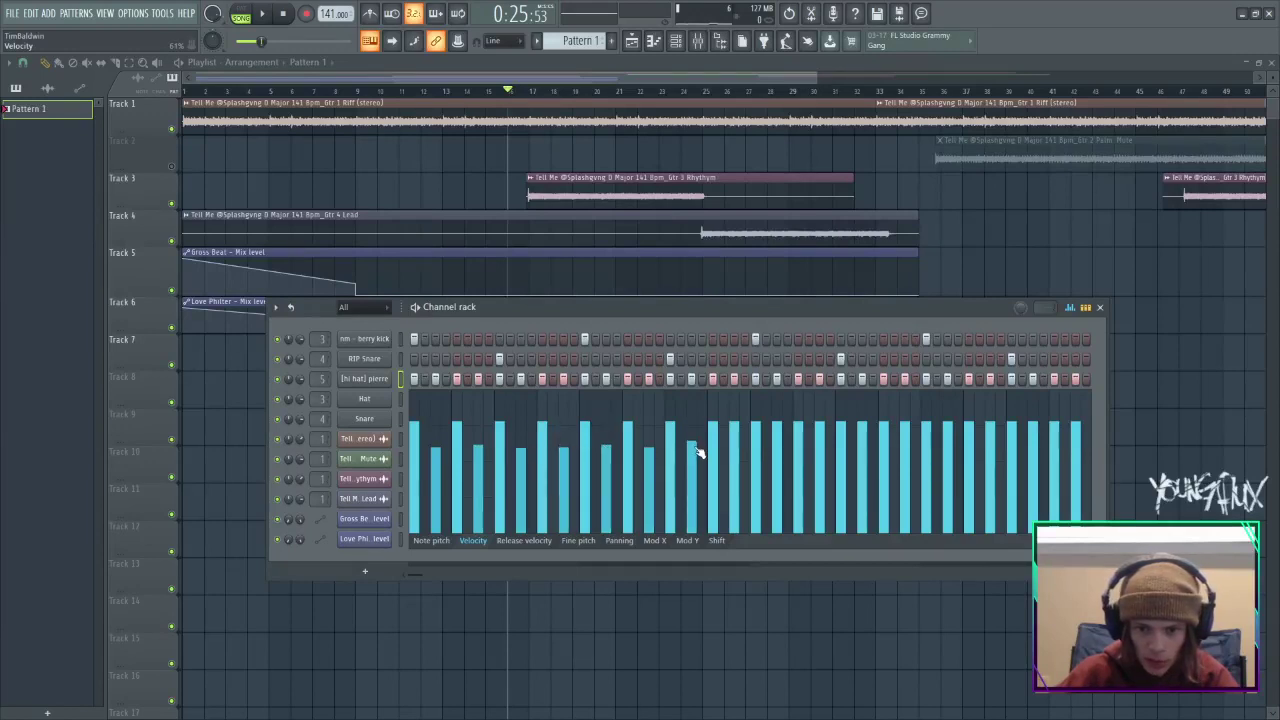
pyautogui.click(735, 448)
pyautogui.click(778, 448)
pyautogui.click(821, 448)
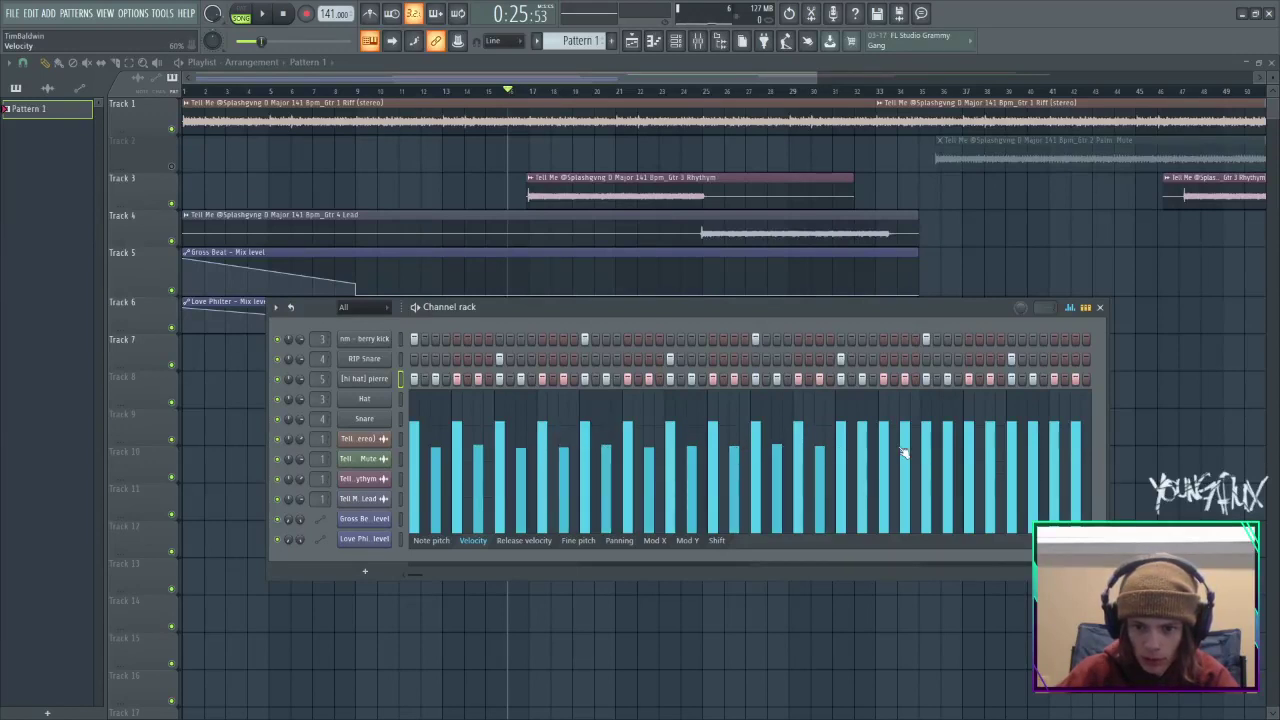
pyautogui.click(866, 448)
pyautogui.click(908, 448)
pyautogui.click(949, 448)
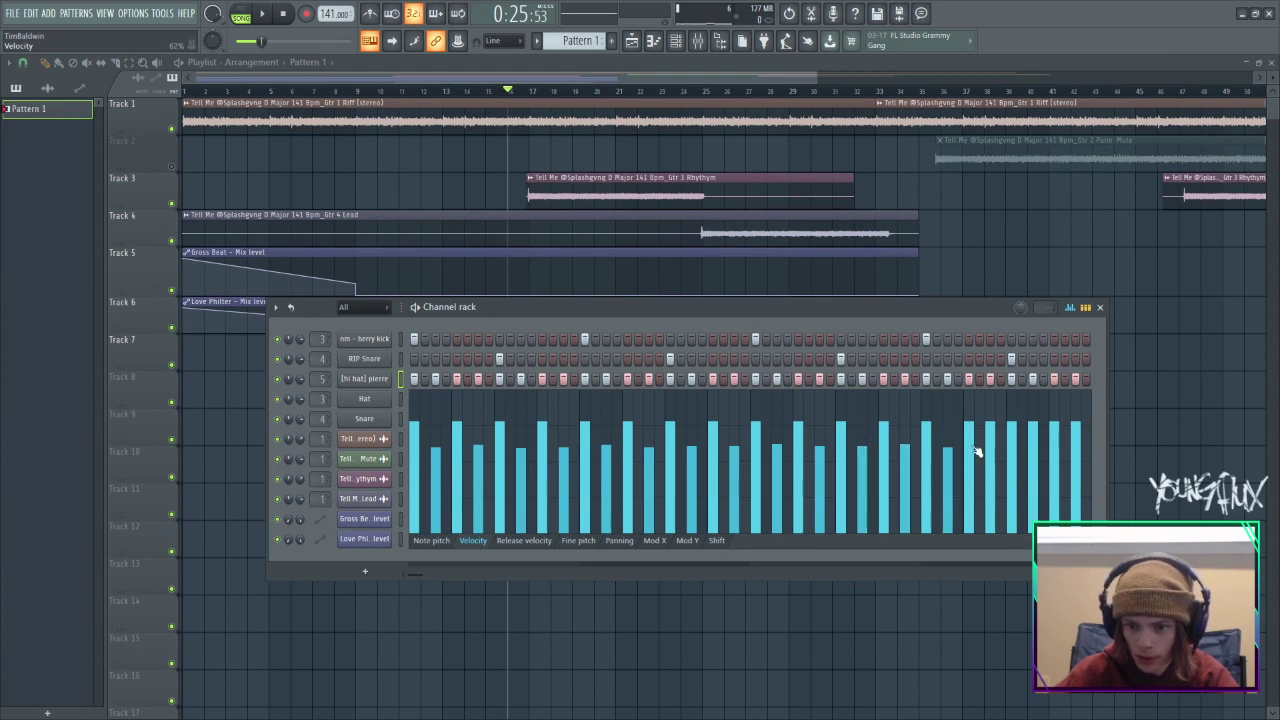
pyautogui.click(991, 448)
pyautogui.click(1034, 448)
pyautogui.click(1077, 450)
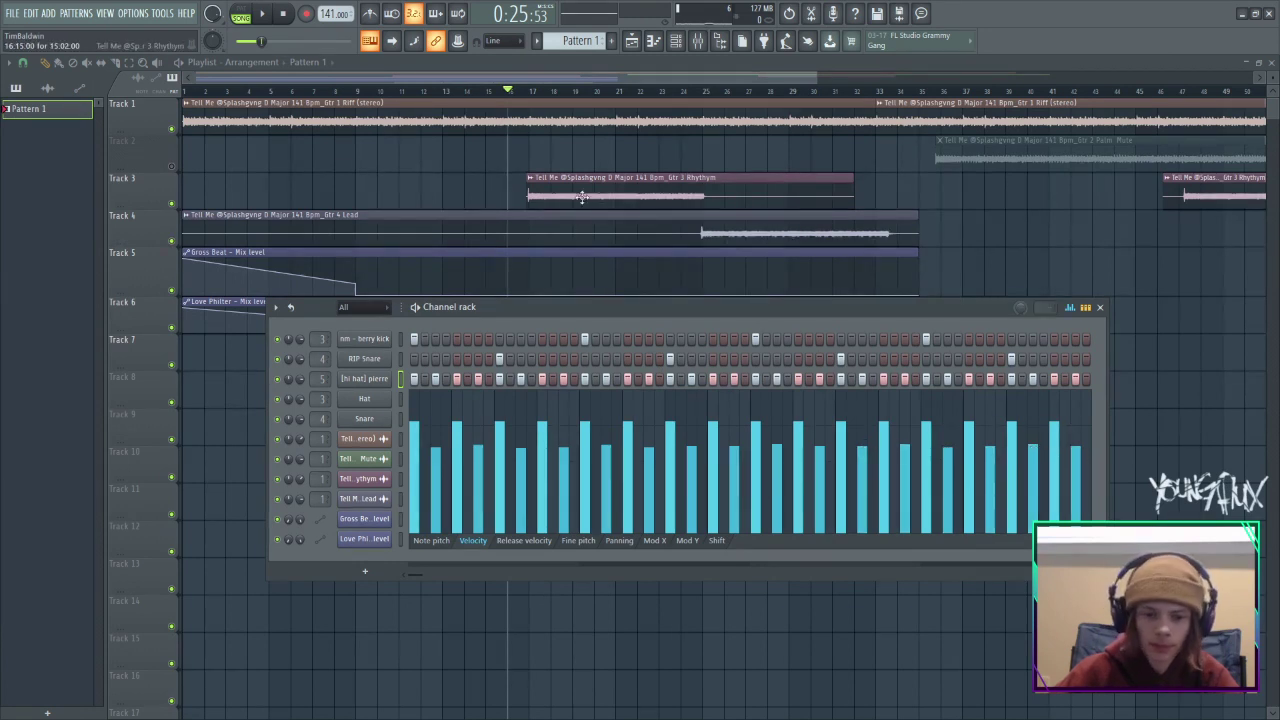
# Play the arrangement with the hi-hats and check the mixer levels, then return to the channel rack.
pyautogui.press('space')
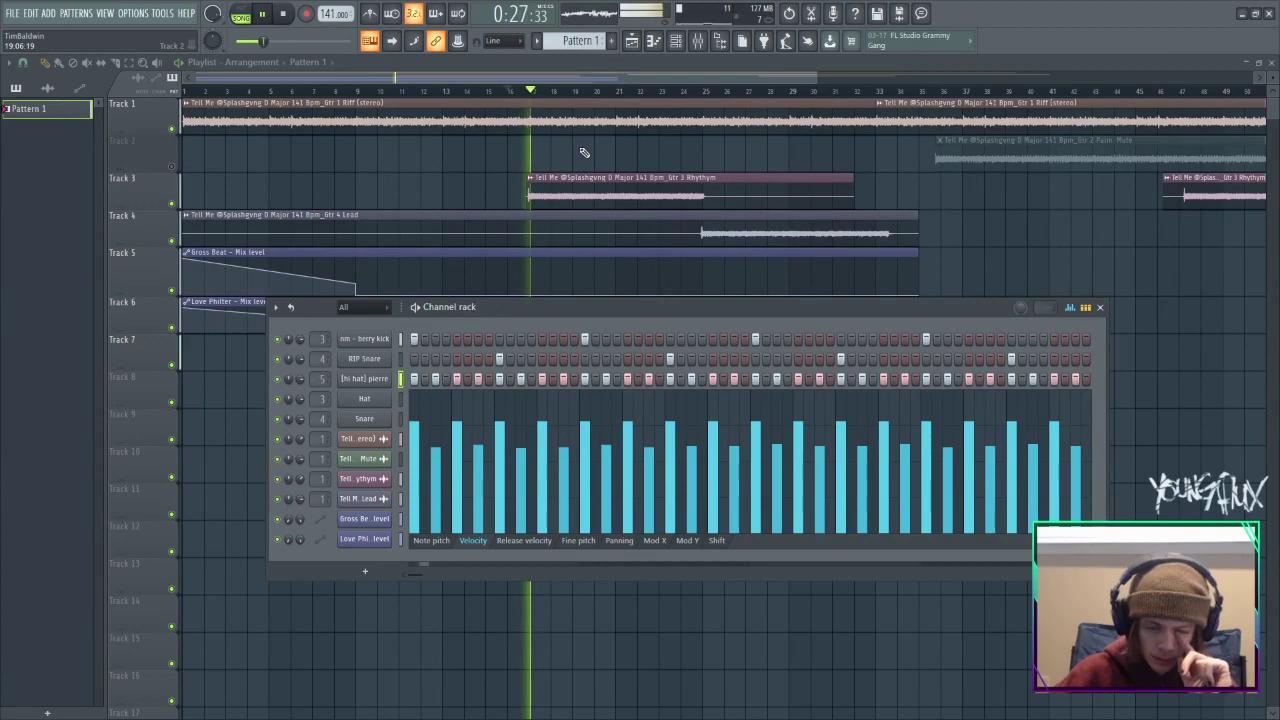
pyautogui.click(697, 40)
pyautogui.click(699, 41)
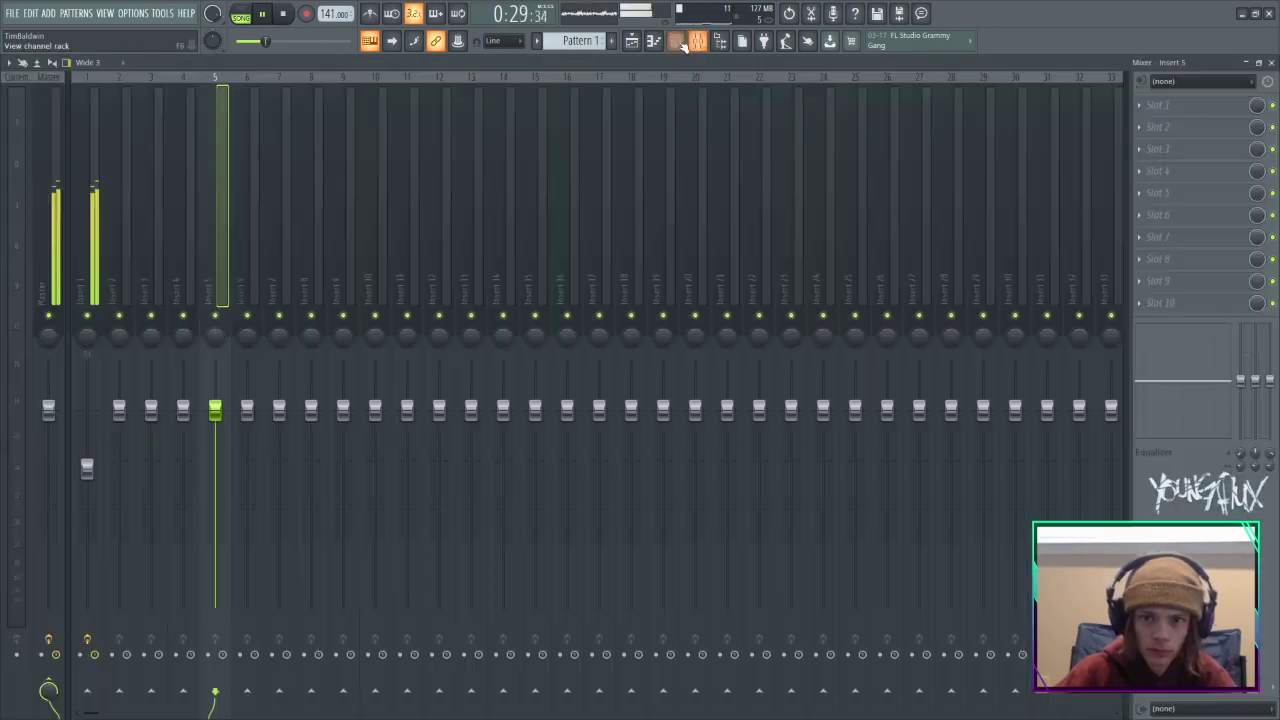
pyautogui.click(697, 41)
pyautogui.click(676, 41)
pyautogui.press('space')
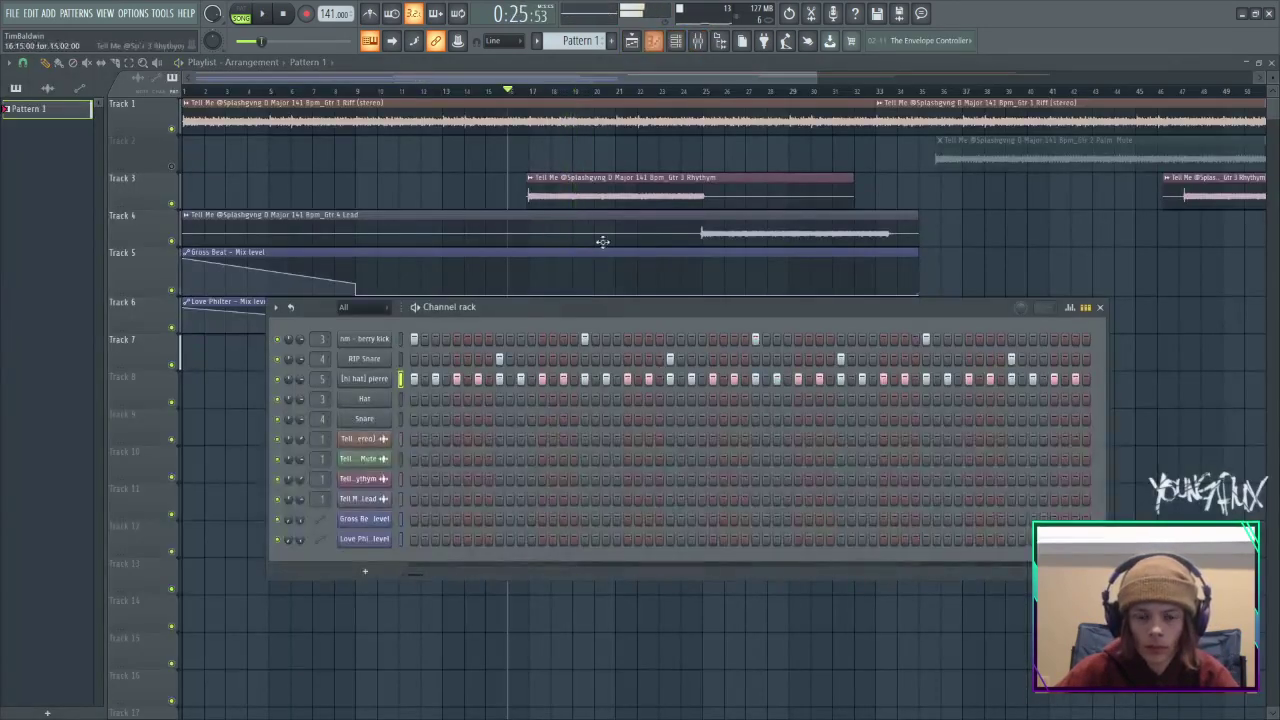
# Open the [hi hat] pierre channel in the piano roll and play the arrangement to hear the hi-hat notes.
pyautogui.rightClick(380, 380)
pyautogui.click(400, 379)
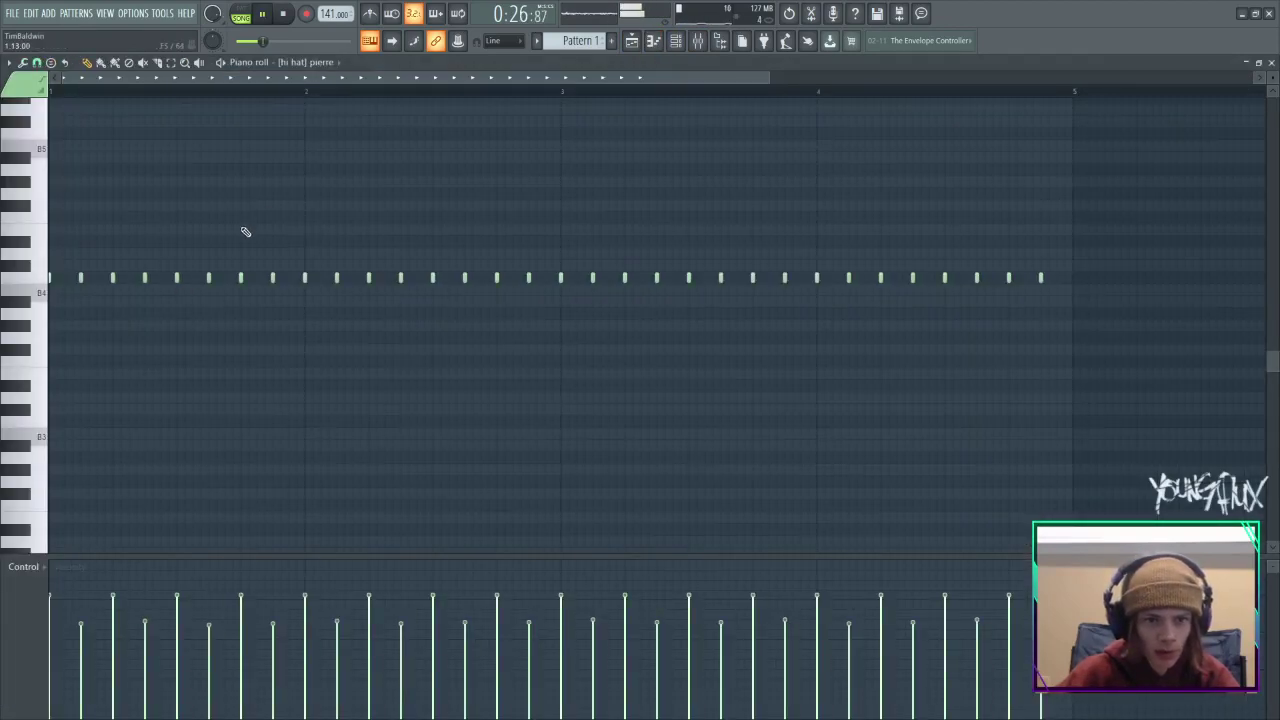
pyautogui.click(268, 14)
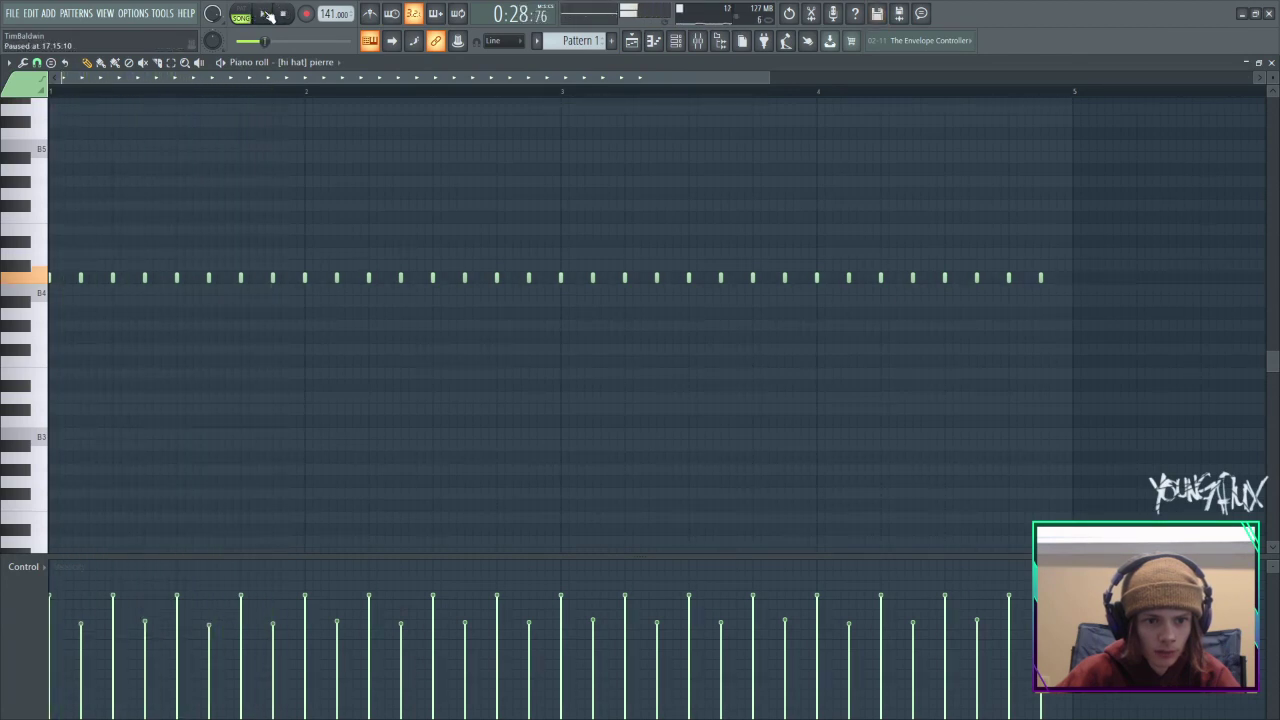
pyautogui.click(268, 14)
pyautogui.press('space')
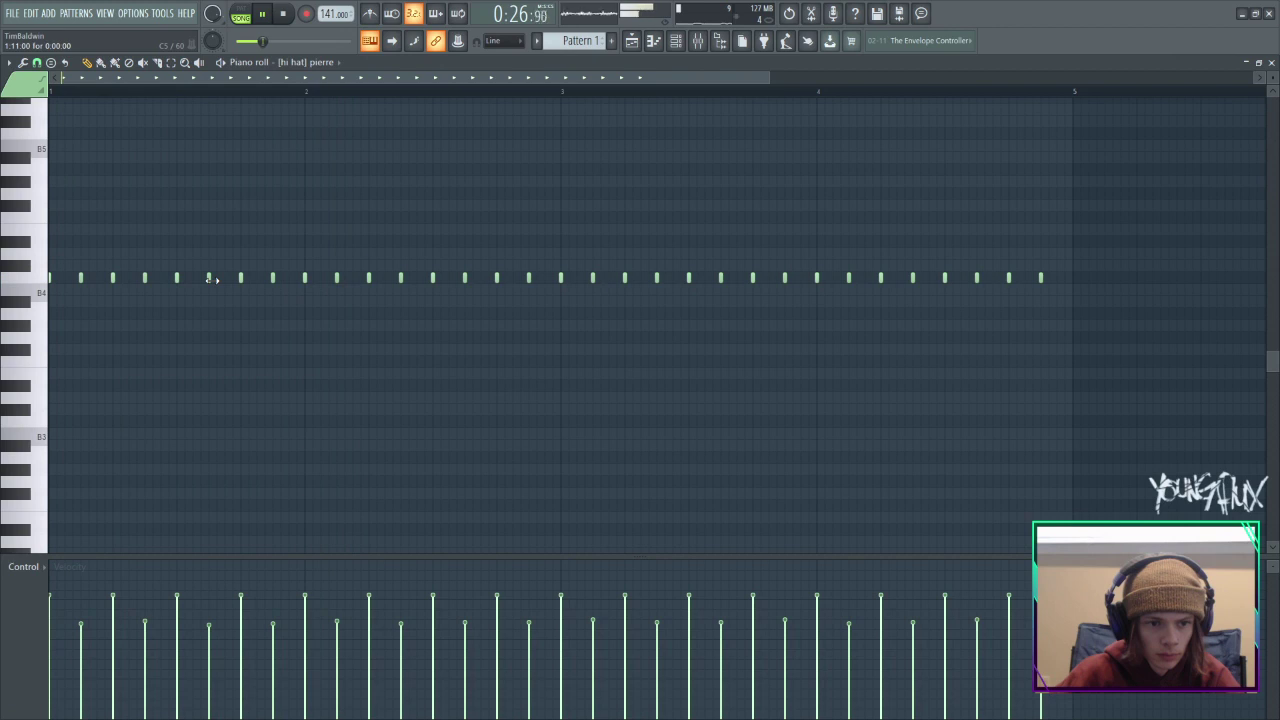
pyautogui.press('space')
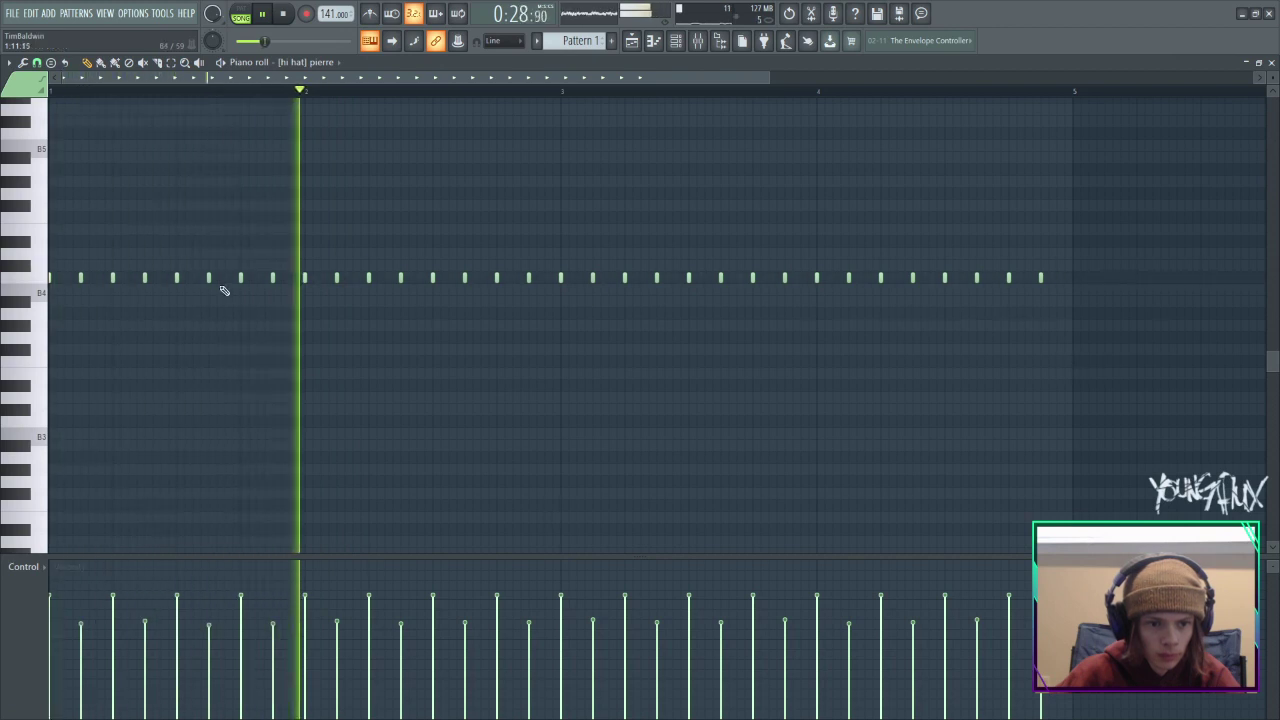
# Extend the hi-hat note at 1:13 over two steps, chop it into four notes and give them rising velocities.
pyautogui.press('space')
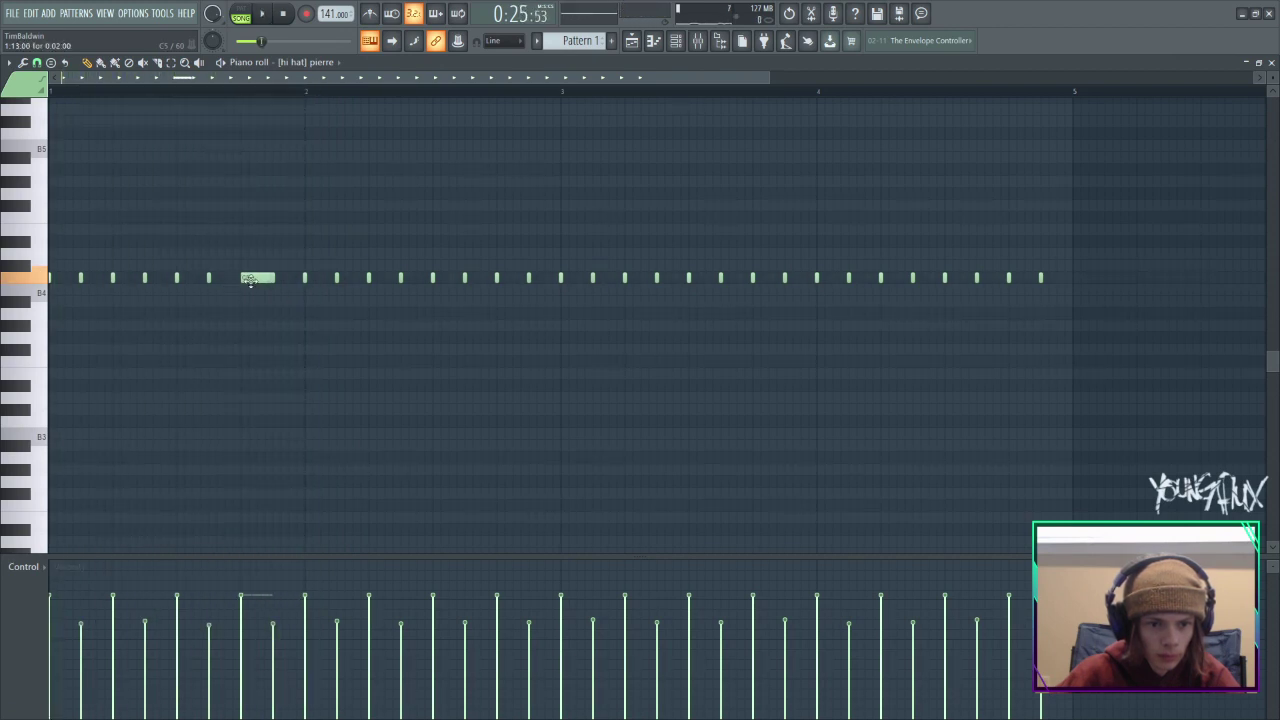
pyautogui.hotkey('ctrl', 'u')
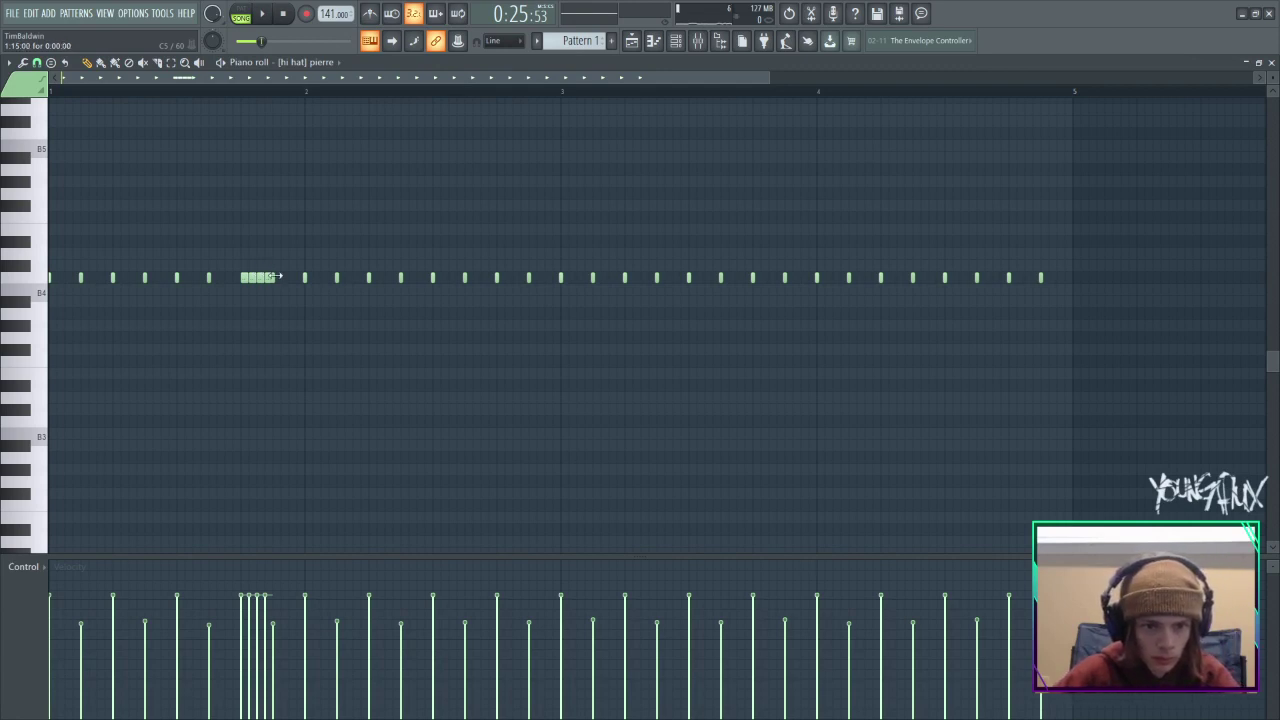
pyautogui.moveTo(238, 640); pyautogui.dragTo(268, 594)
pyautogui.press('space')
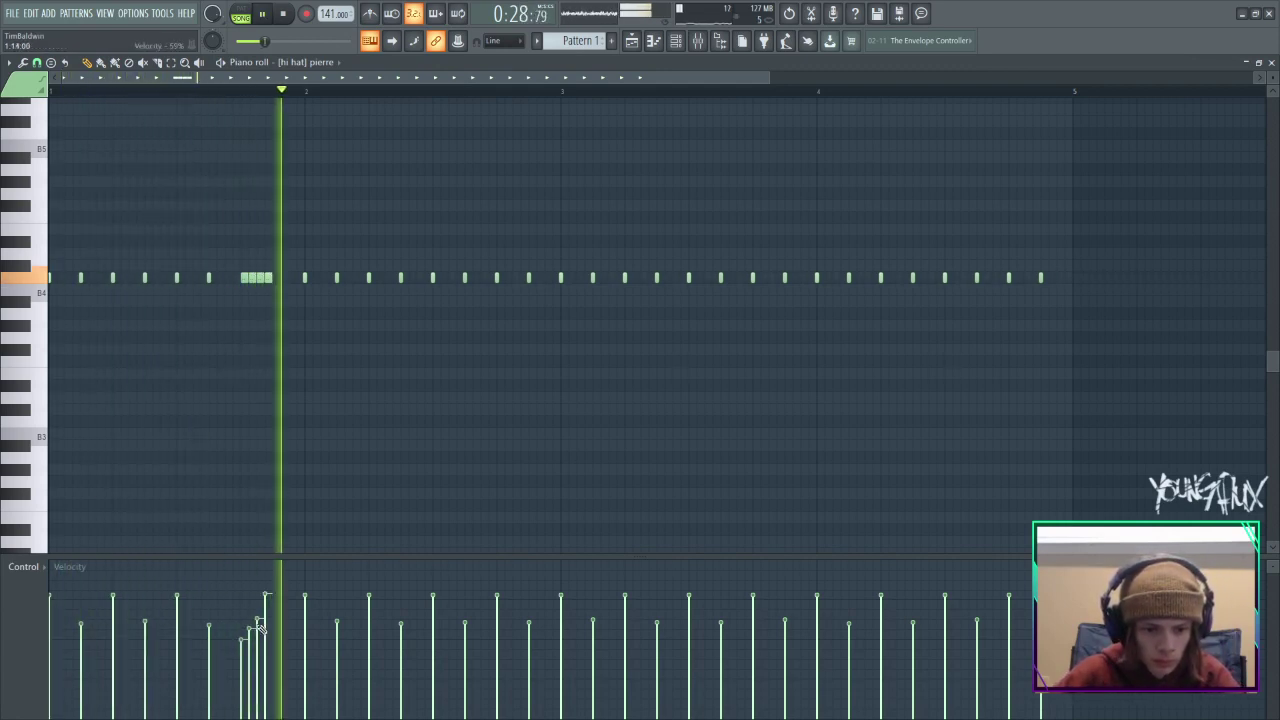
pyautogui.press('space')
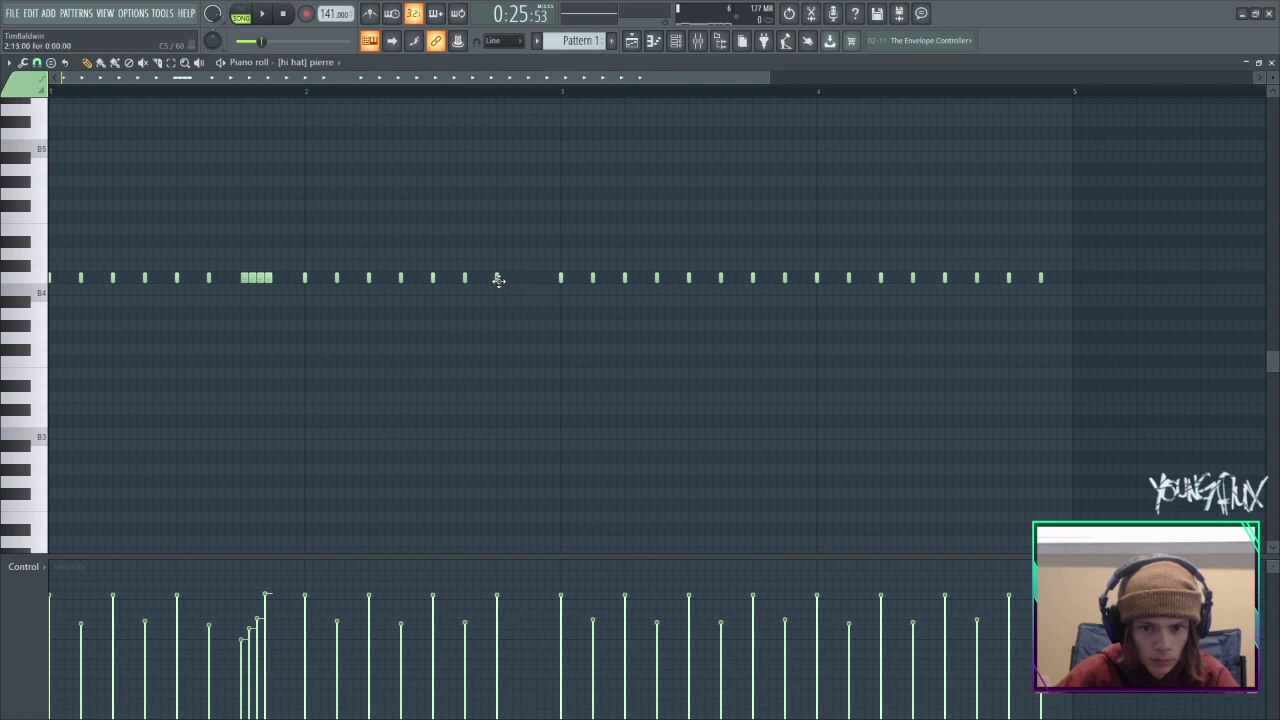
# Stretch the hi-hat note at 2:13 to the end of bar 2, chop it into eight notes and lower the last four to G#4.
pyautogui.moveTo(498, 280); pyautogui.dragTo(516, 291)
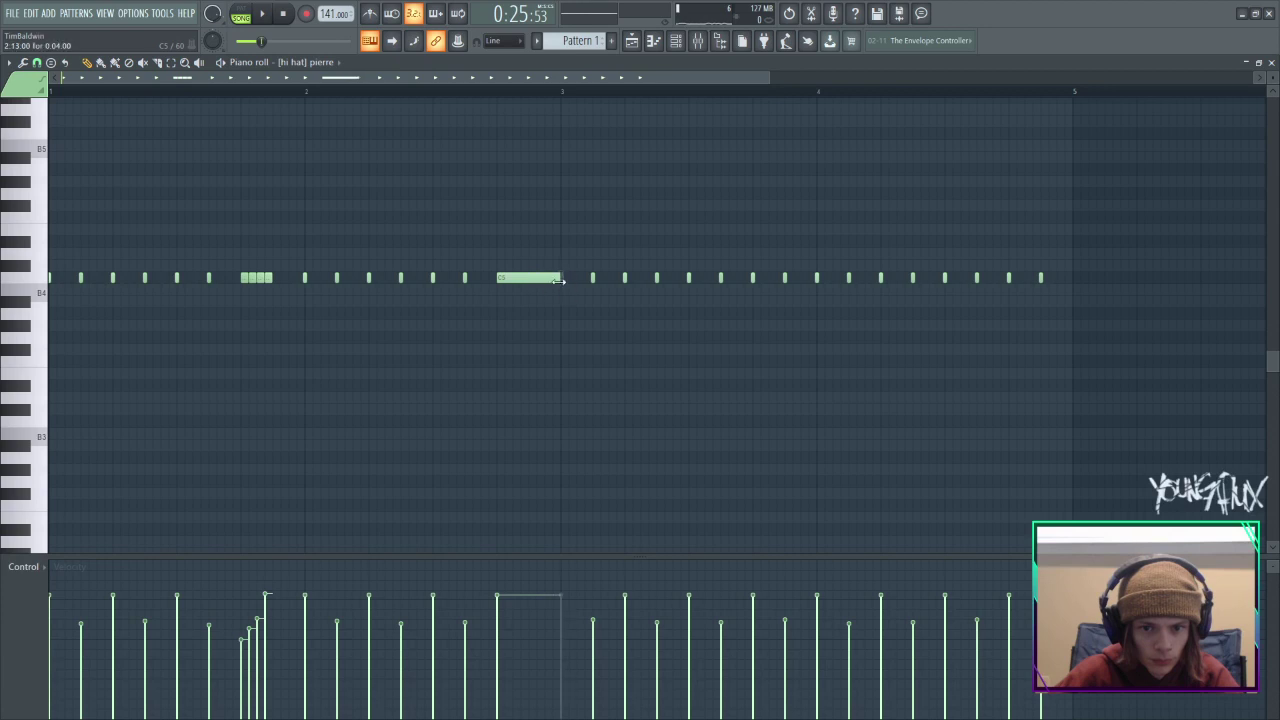
pyautogui.hotkey('ctrl', 'u')
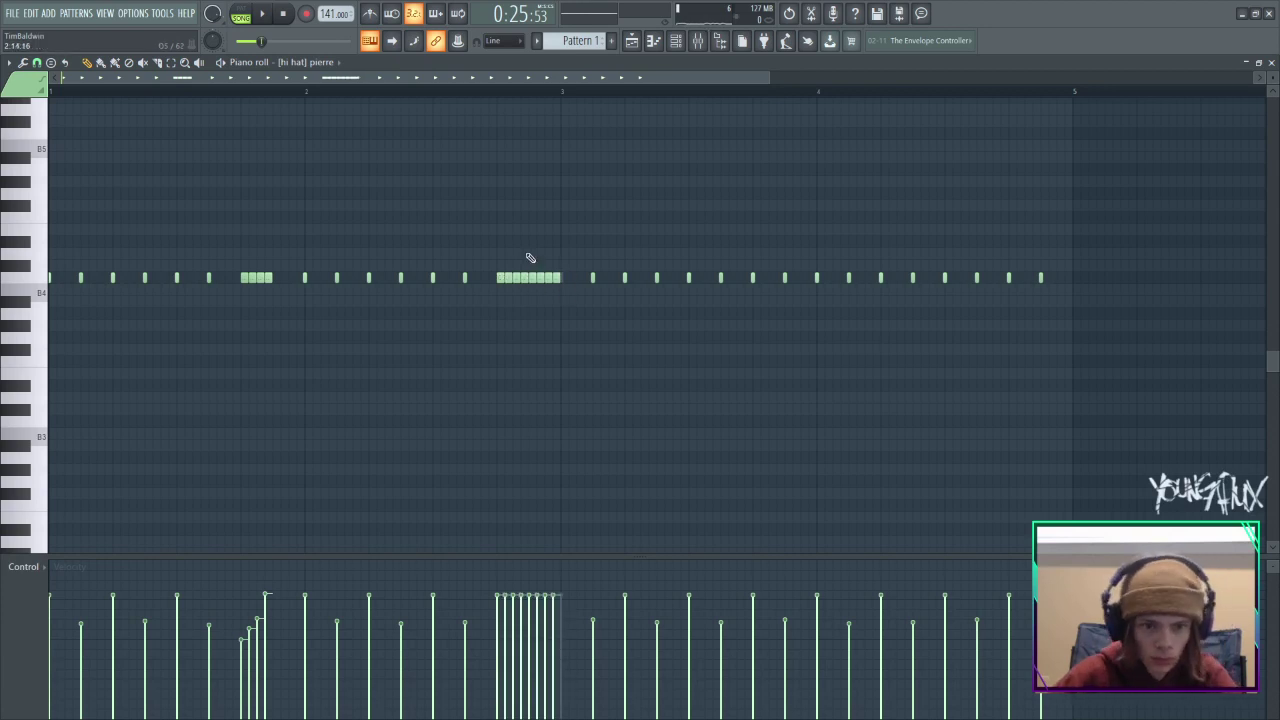
pyautogui.moveTo(566, 287); pyautogui.dragTo(535, 287)
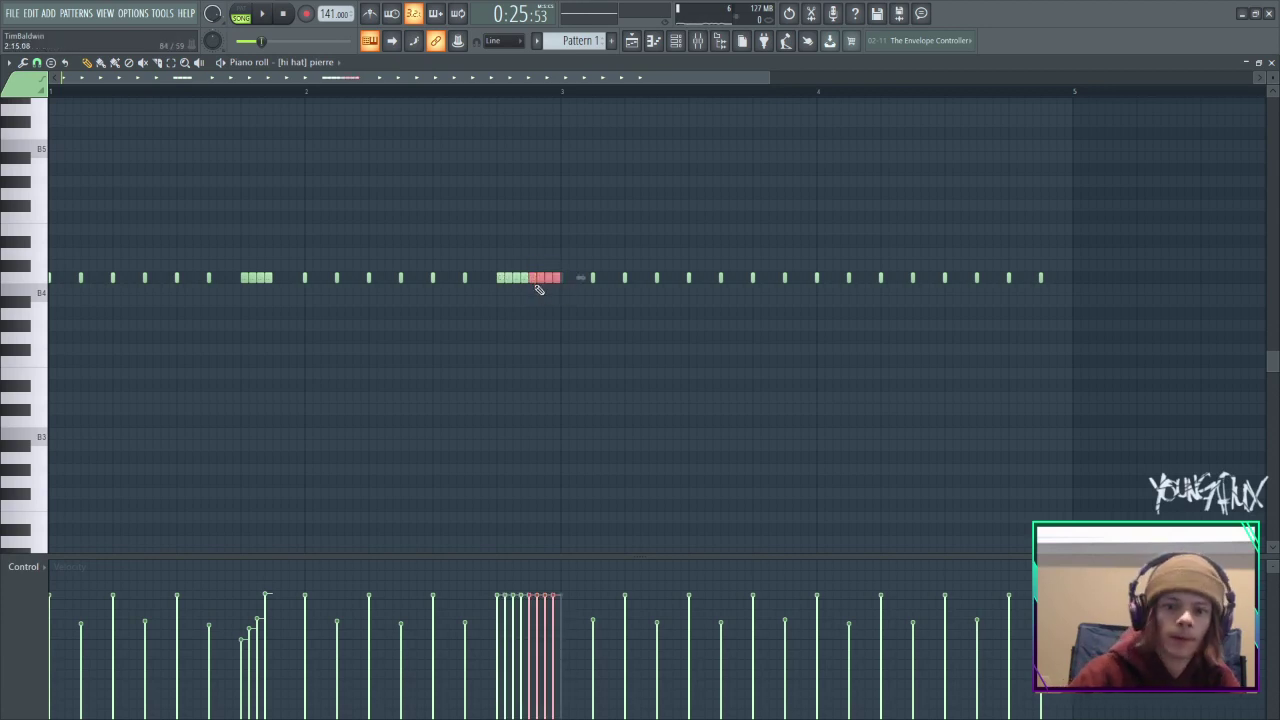
pyautogui.hotkey('shift', 'Up')
pyautogui.hotkey('shift', 'Up')
pyautogui.hotkey('shift', 'Down')
pyautogui.hotkey('shift', 'Down')
pyautogui.hotkey('shift', 'Down')
pyautogui.hotkey('shift', 'Down')
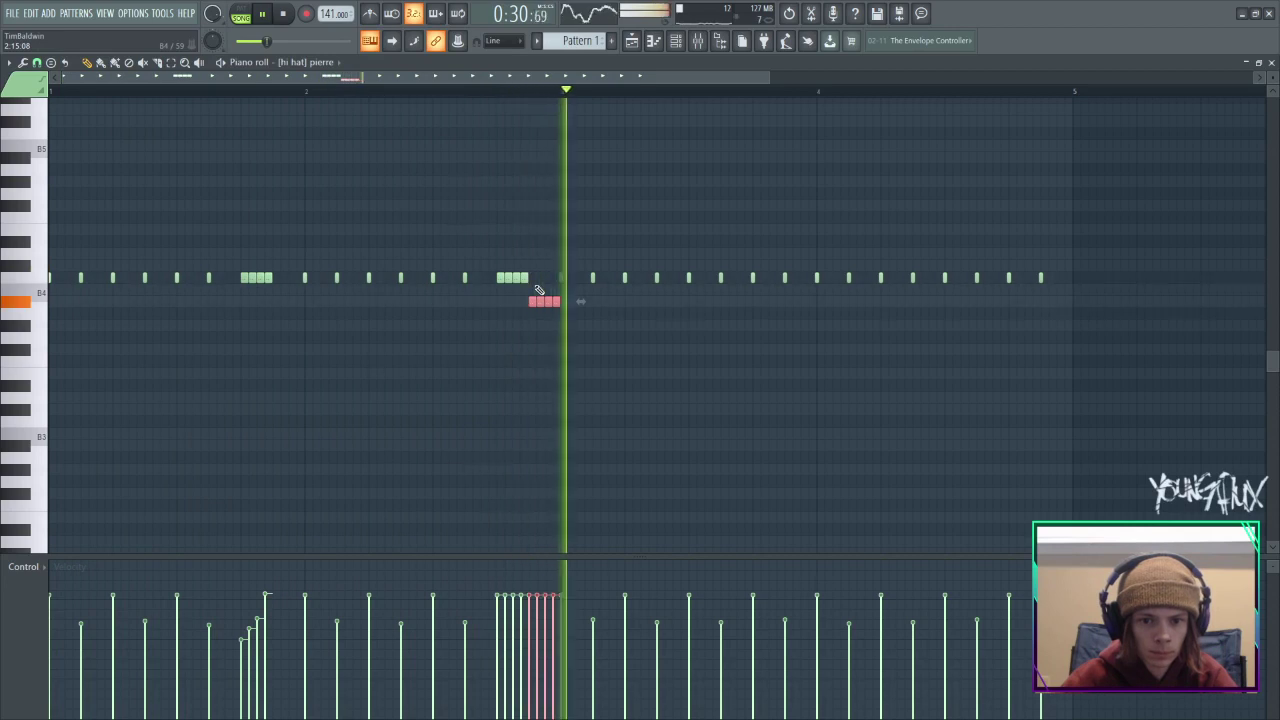
pyautogui.hotkey('shift', 'Down')
pyautogui.hotkey('shift', 'Down')
pyautogui.press('space')
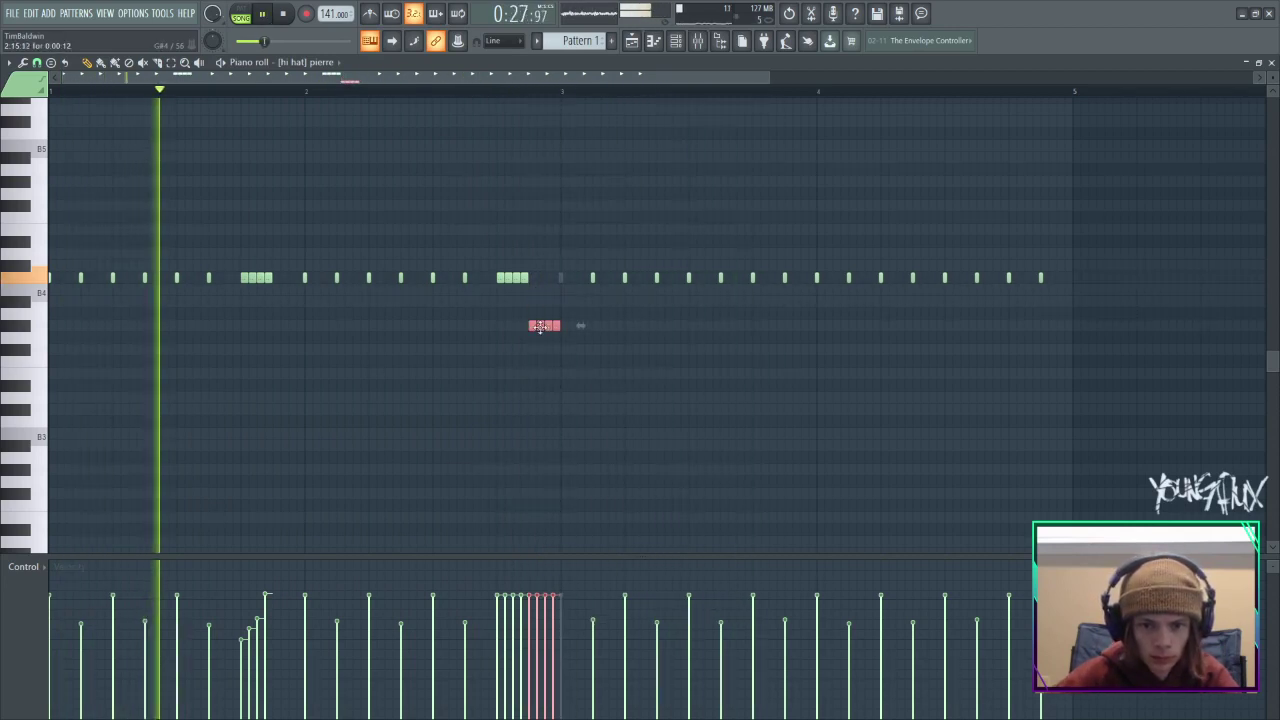
# Delete the first and third G#4 notes, copy the remaining pair into bar 3 and remove the overlapping C5 note at 3:03.
pyautogui.rightClick(532, 326)
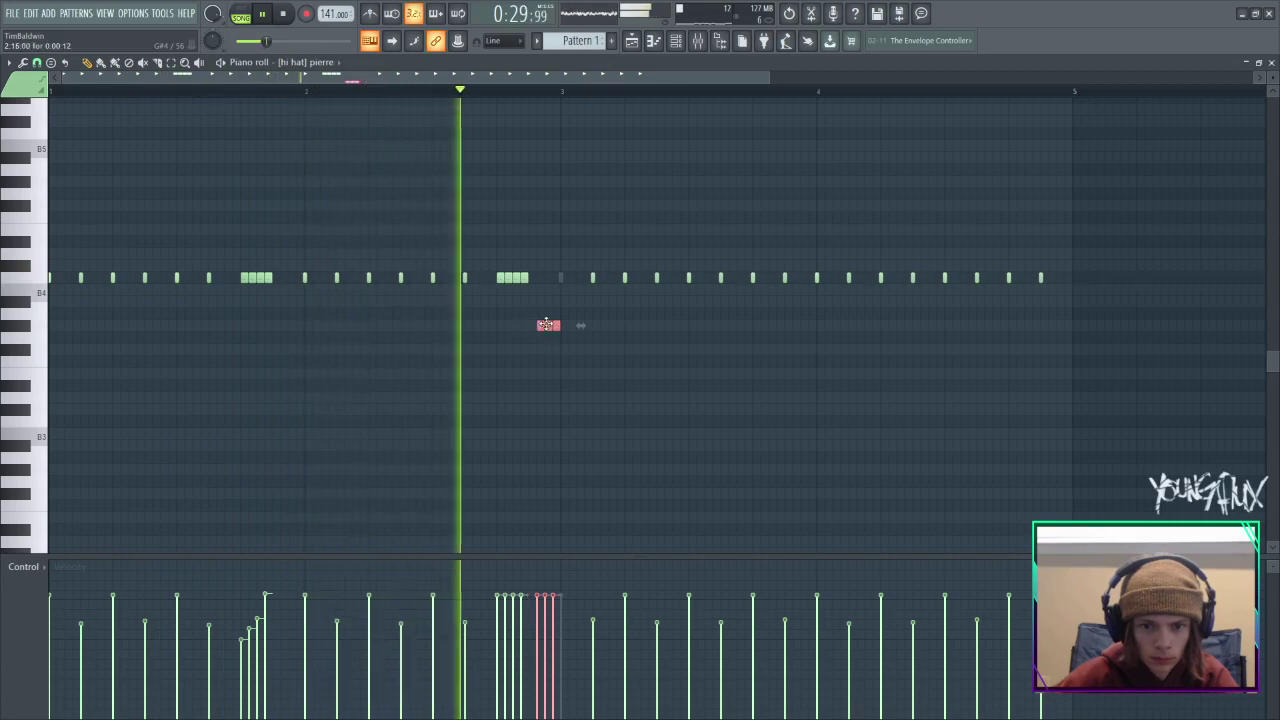
pyautogui.rightClick(548, 326)
pyautogui.press('space')
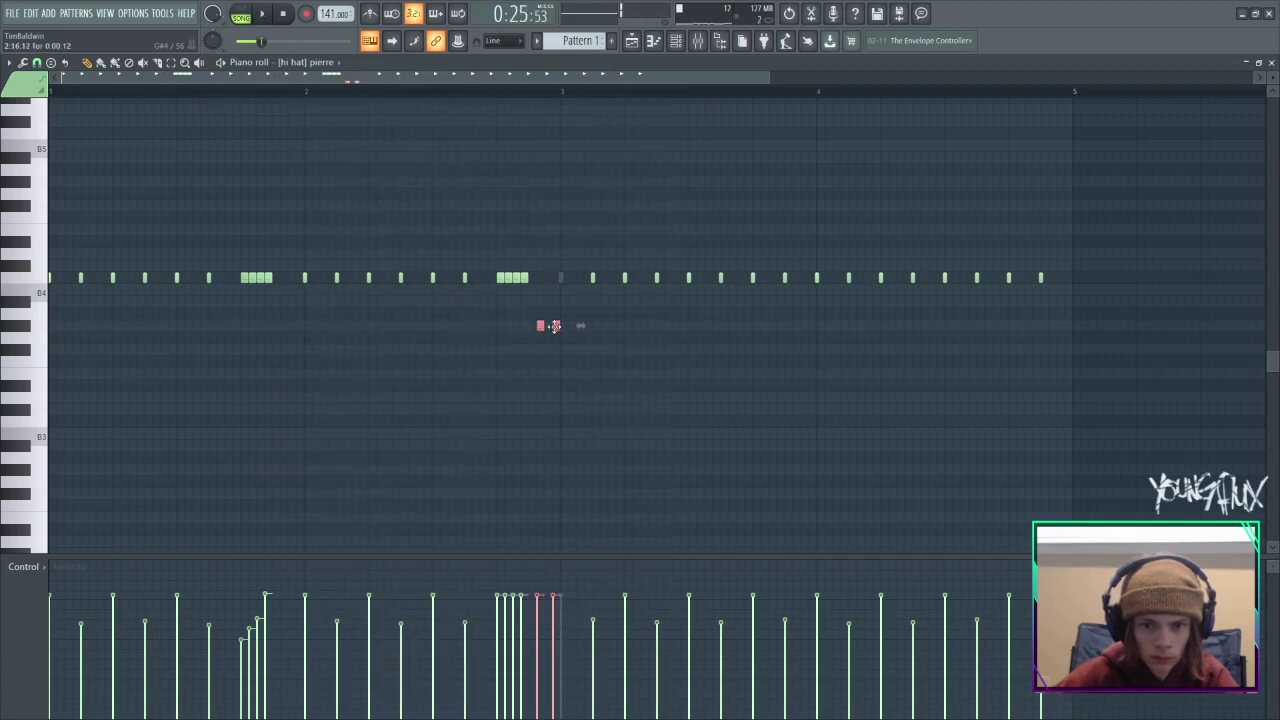
pyautogui.moveTo(555, 326); pyautogui.dragTo(586, 328)
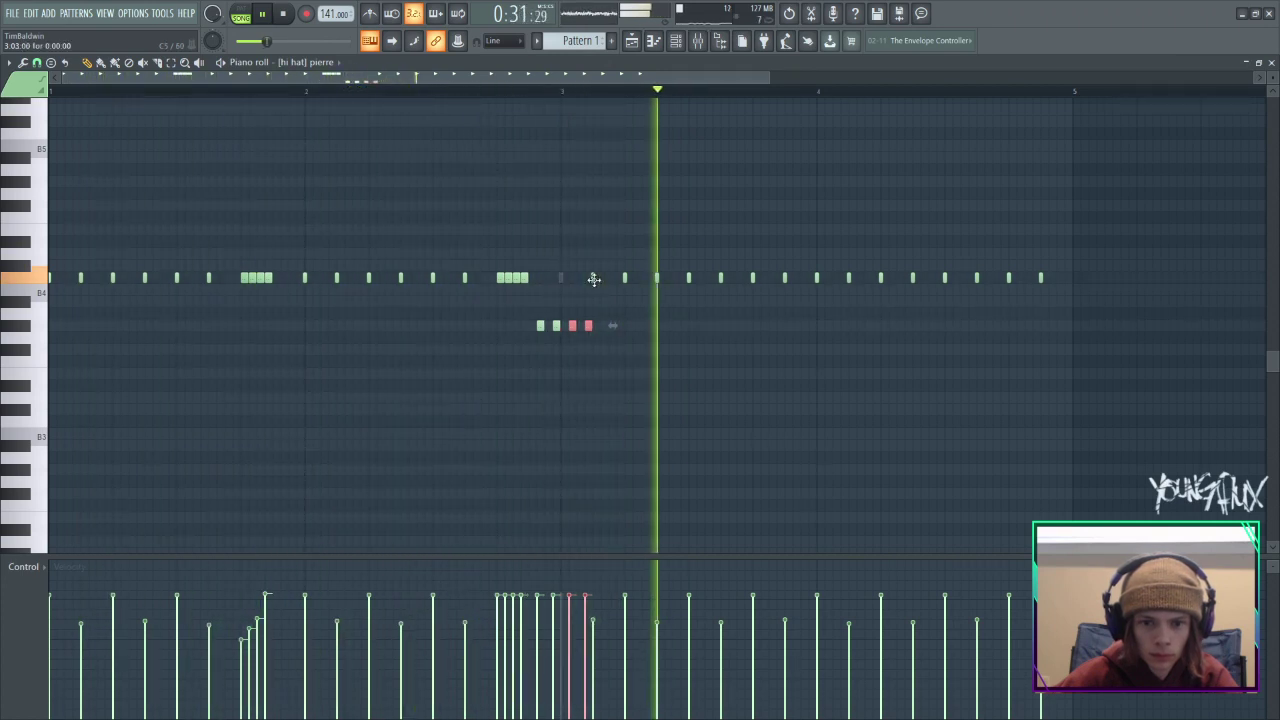
pyautogui.press('space')
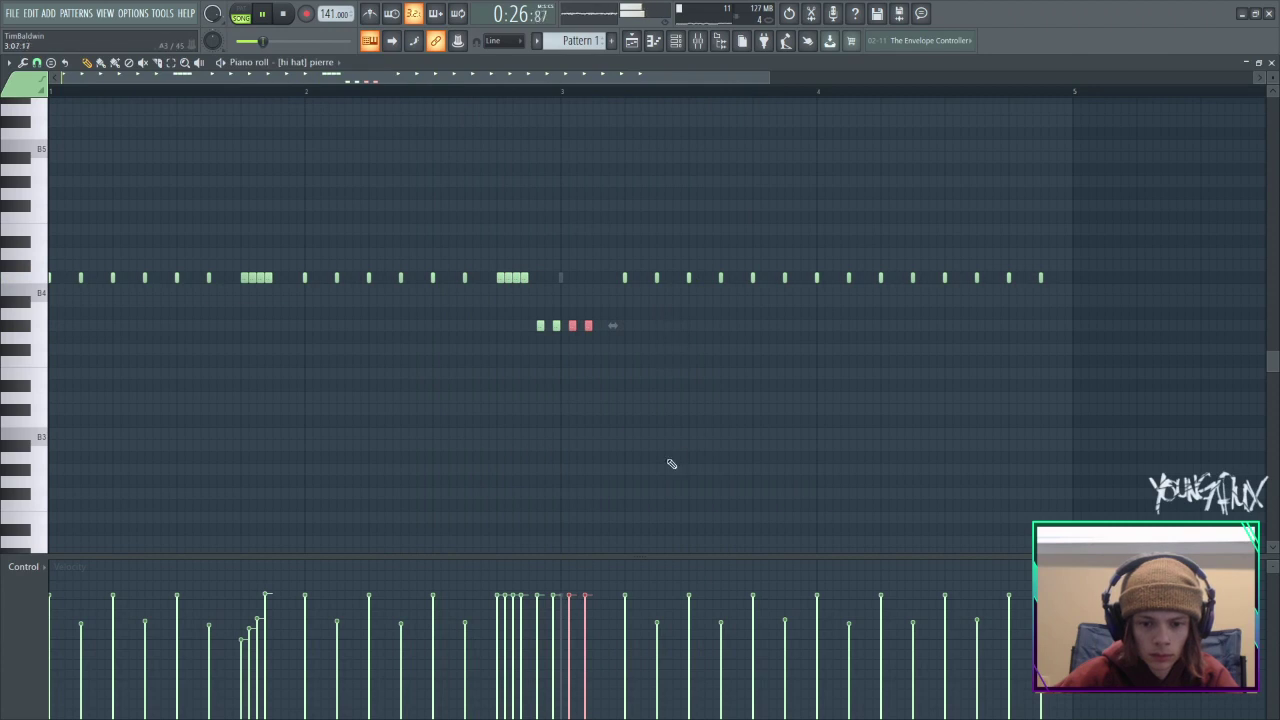
# Try rising and then falling velocities across the hi-hat roll running from bar 2 into bar 3.
pyautogui.moveTo(626, 378); pyautogui.dragTo(489, 261)
pyautogui.moveTo(497, 637)
pyautogui.mouseDown()
pyautogui.moveTo(600, 584)
pyautogui.moveTo(586, 605)
pyautogui.mouseUp()
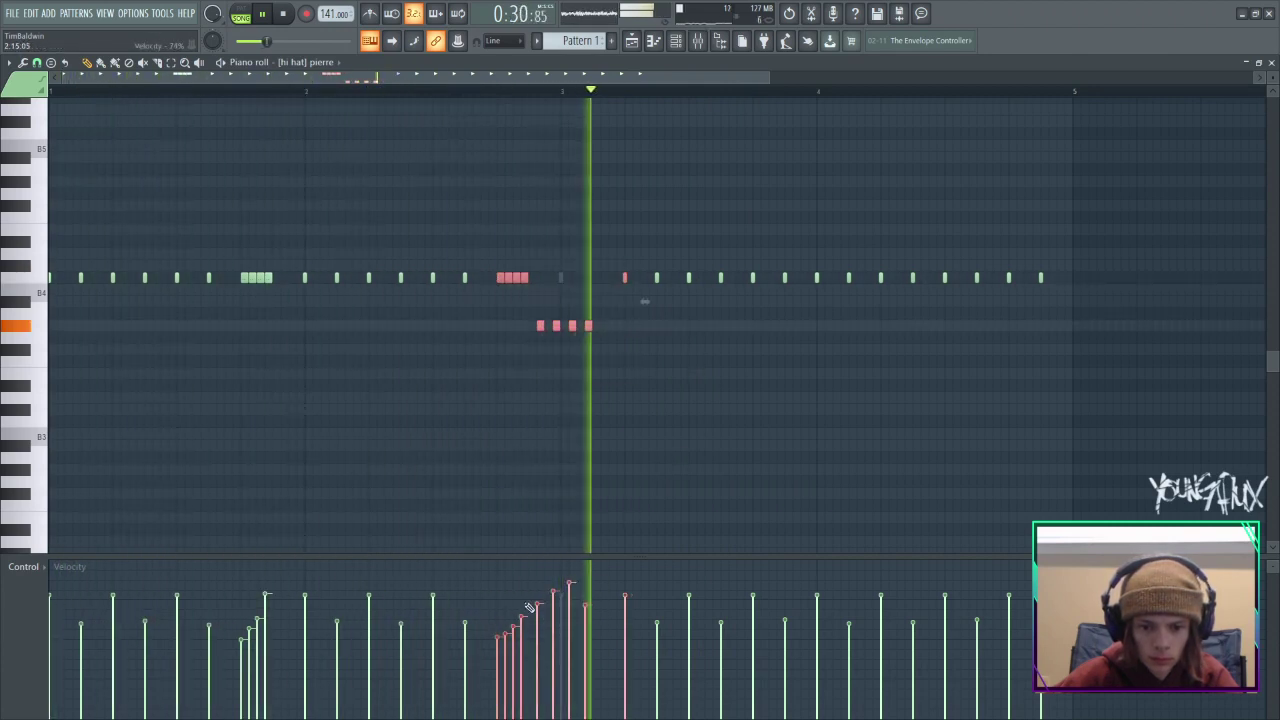
pyautogui.moveTo(496, 600); pyautogui.dragTo(600, 634)
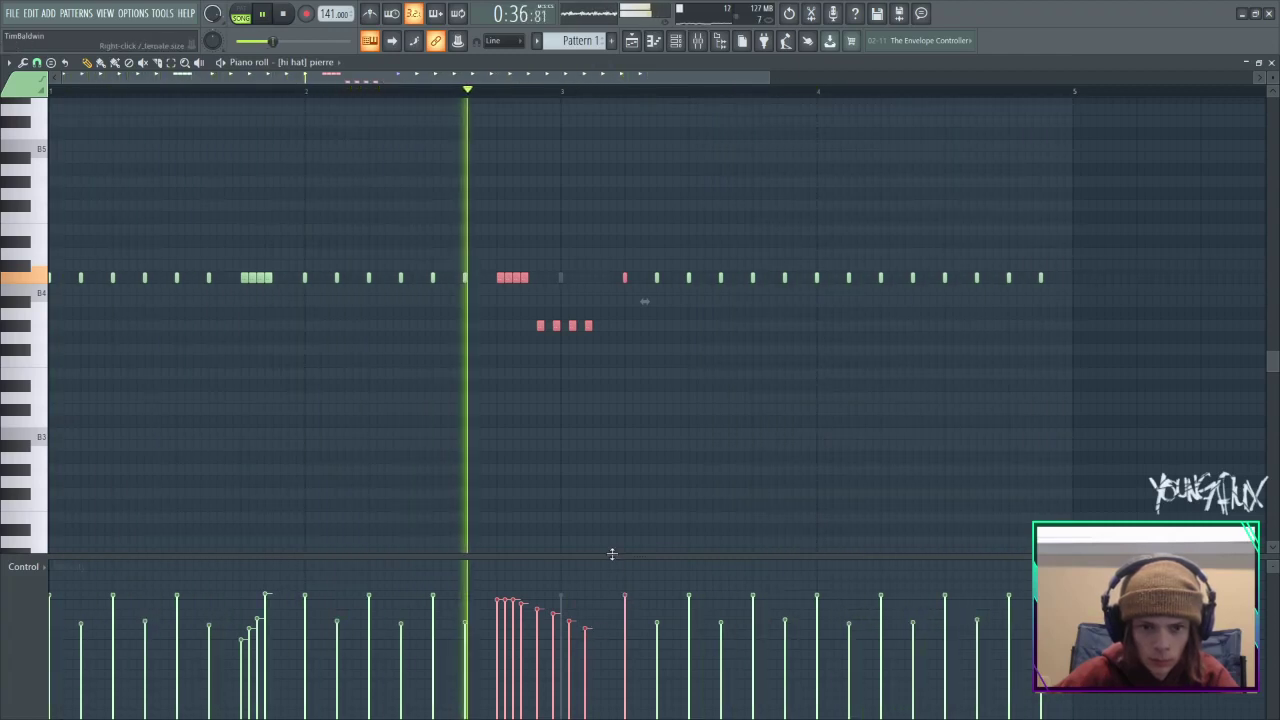
# Repeat the G#4 pair twice more in bar 3 in place of the C5 hits and draw falling velocities over the whole roll.
pyautogui.press('space')
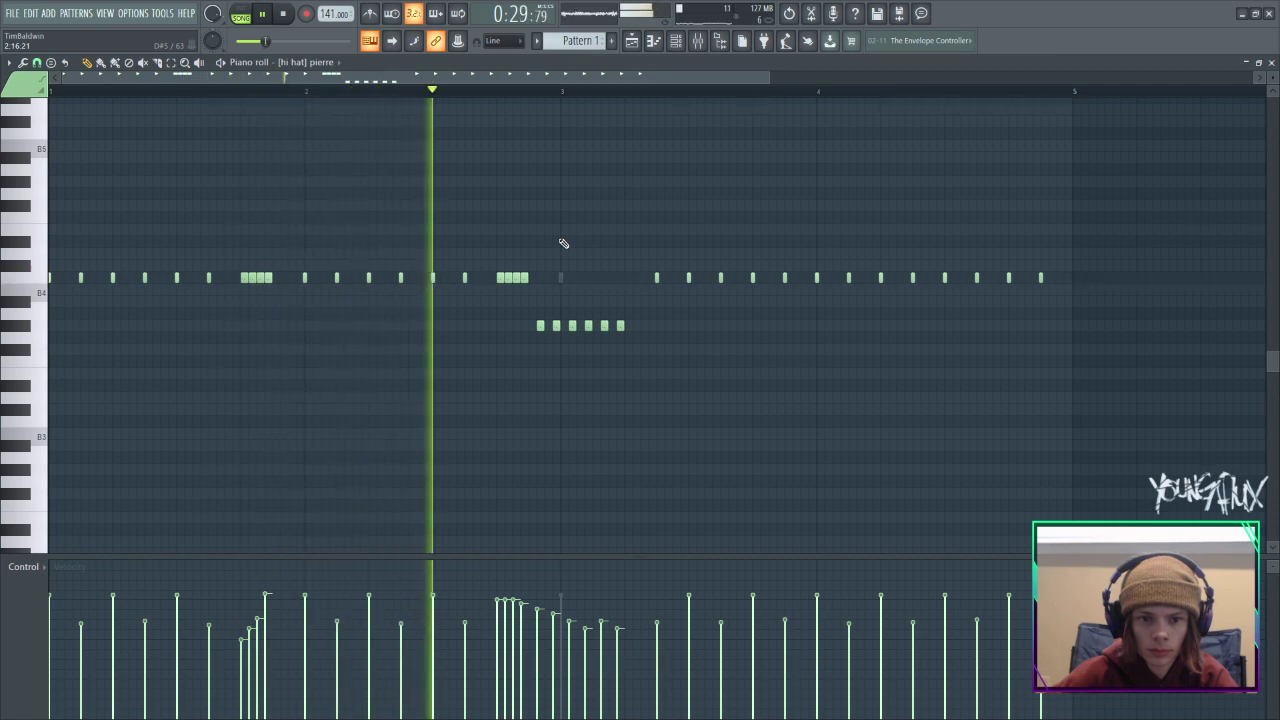
pyautogui.press('space')
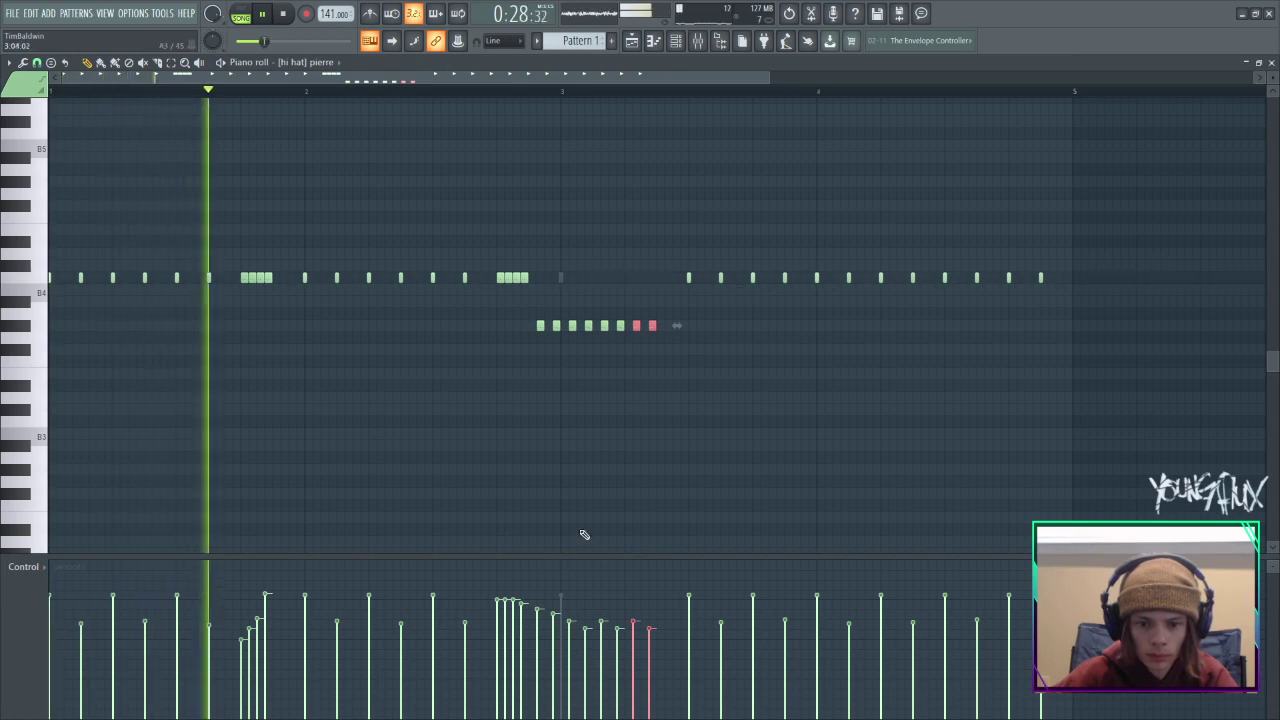
pyautogui.moveTo(658, 352); pyautogui.dragTo(496, 264)
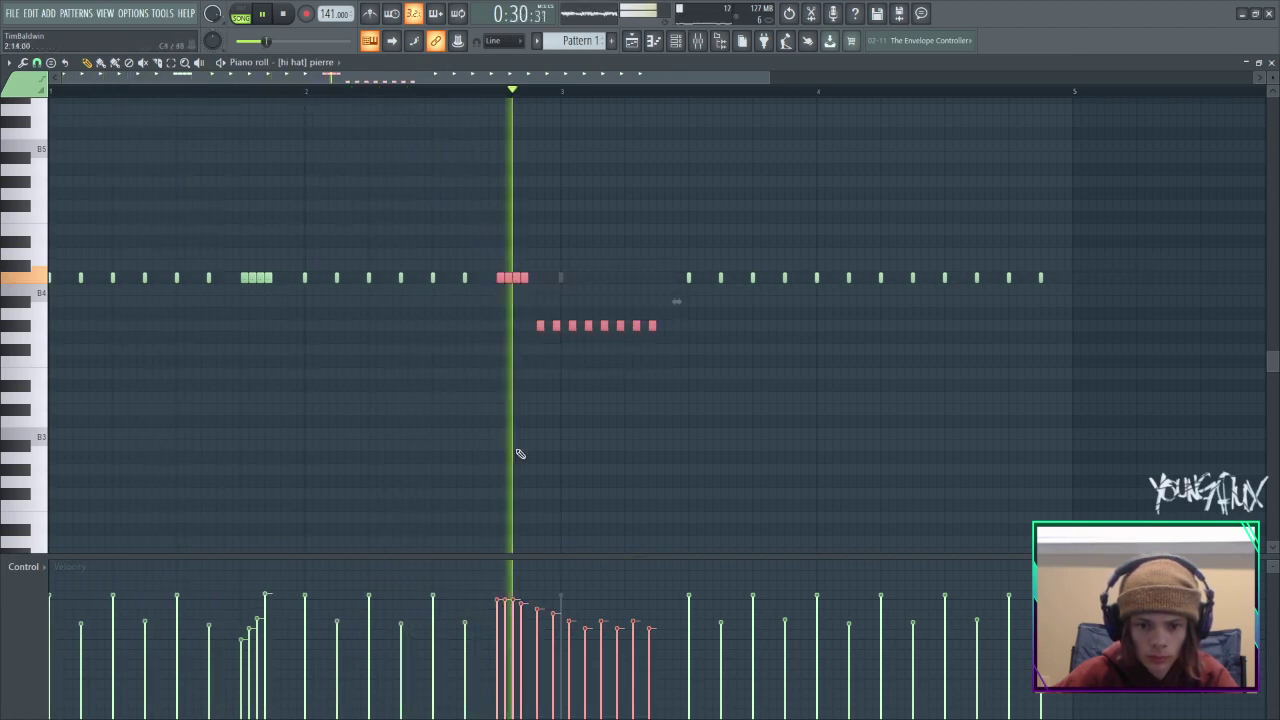
pyautogui.moveTo(497, 595); pyautogui.dragTo(652, 642)
pyautogui.press('space')
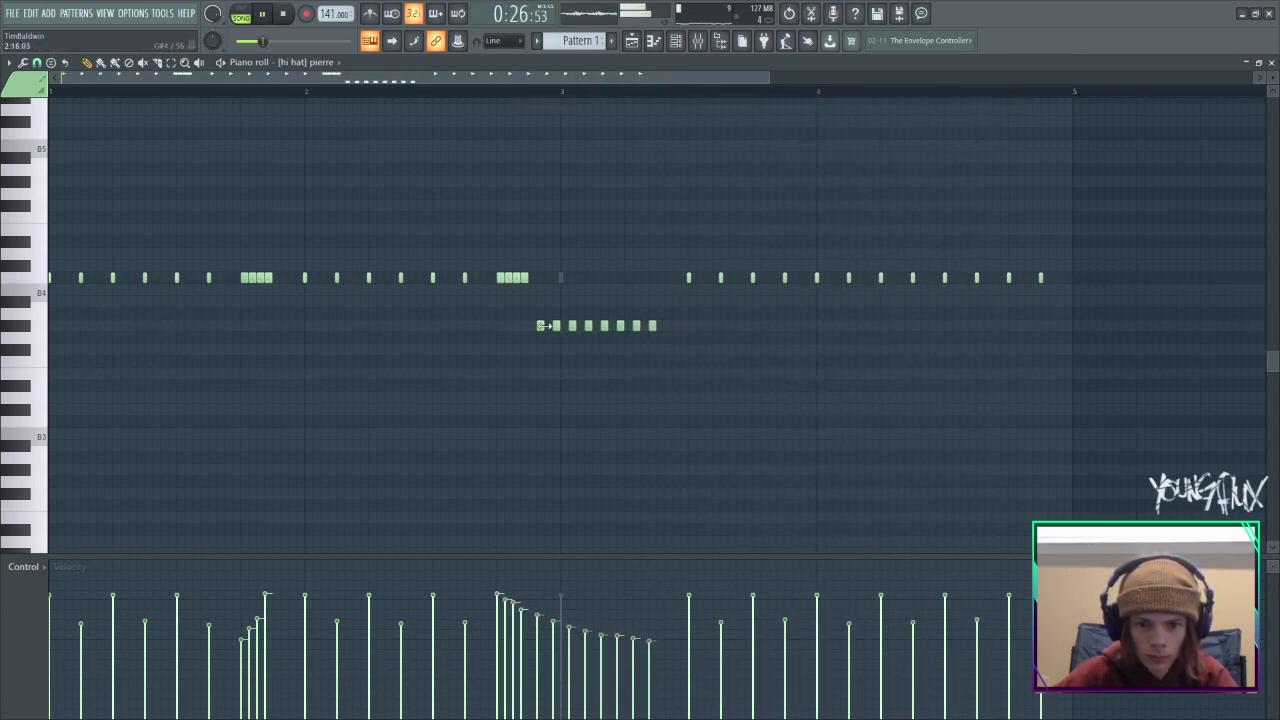
# Delete the fourth and sixth G#4 notes of the hi-hat roll in bar 3 during playback.
pyautogui.press('space')
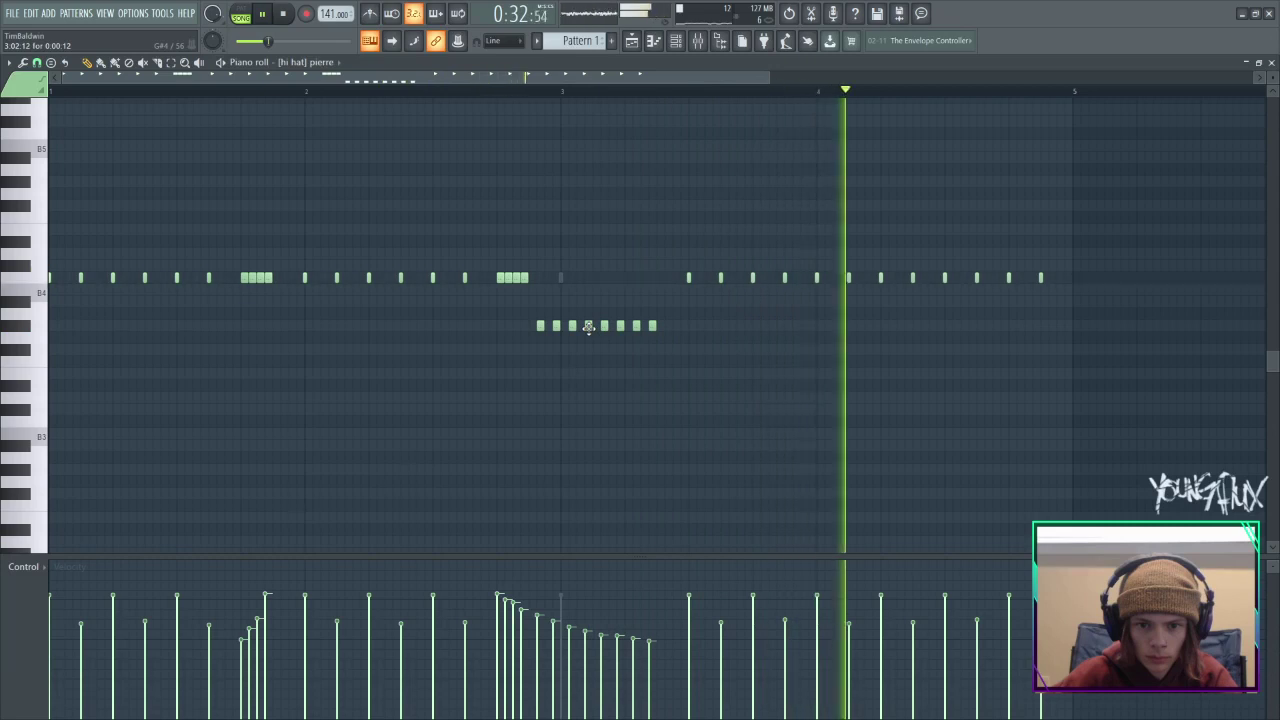
pyautogui.rightClick(588, 326)
pyautogui.rightClick(620, 325)
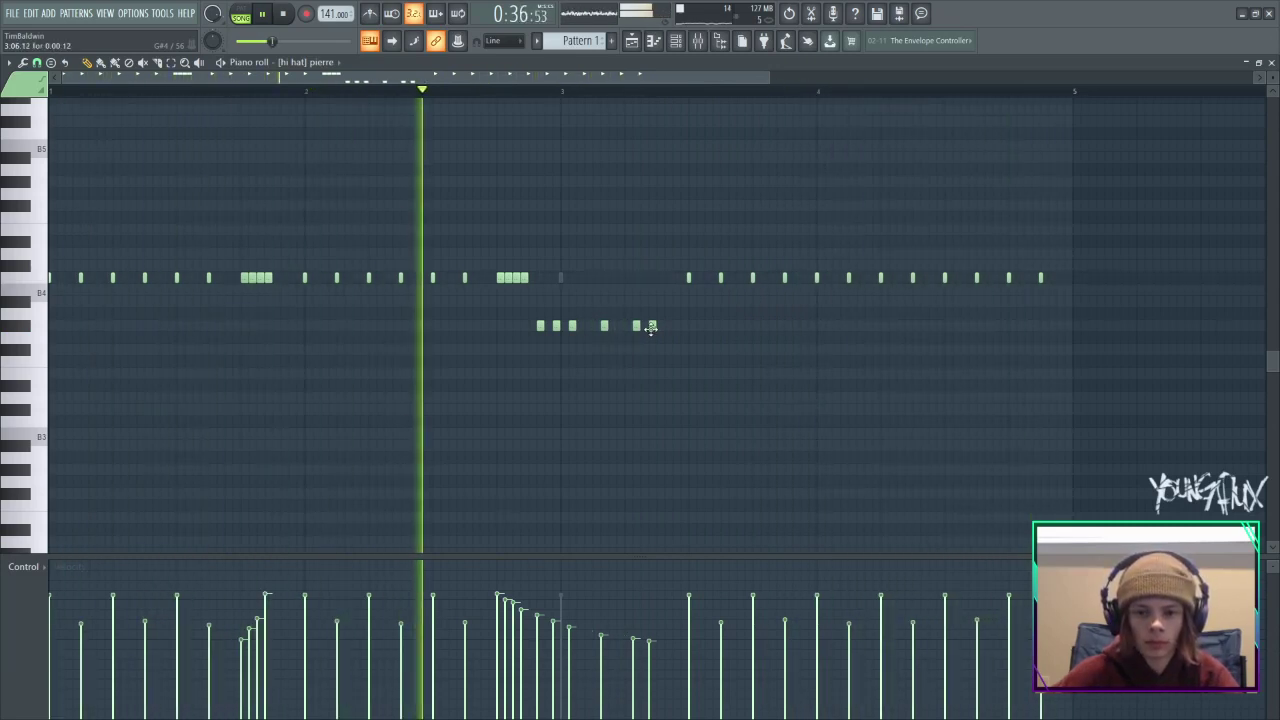
# Delete the last G#4 note of the bar 3 hi-hat roll and add one further right, evenly spaced with the preceding notes.
pyautogui.rightClick(652, 327)
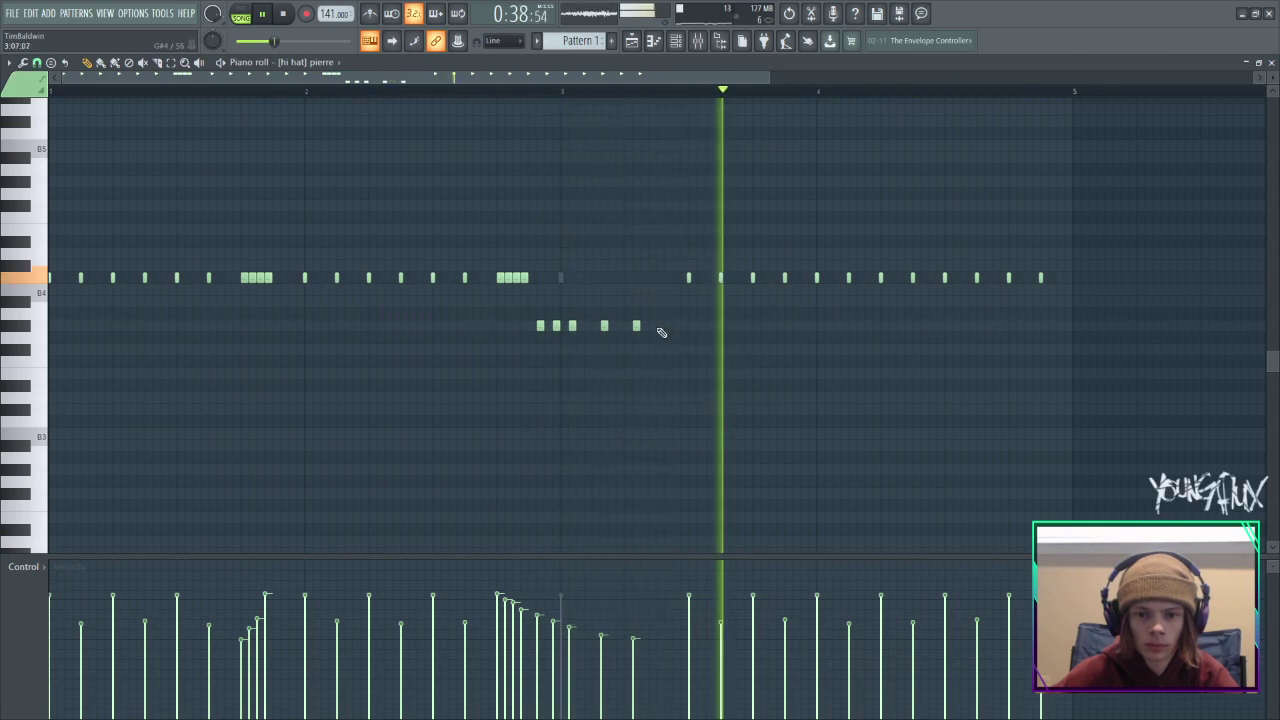
pyautogui.click(636, 325)
pyautogui.click(668, 325)
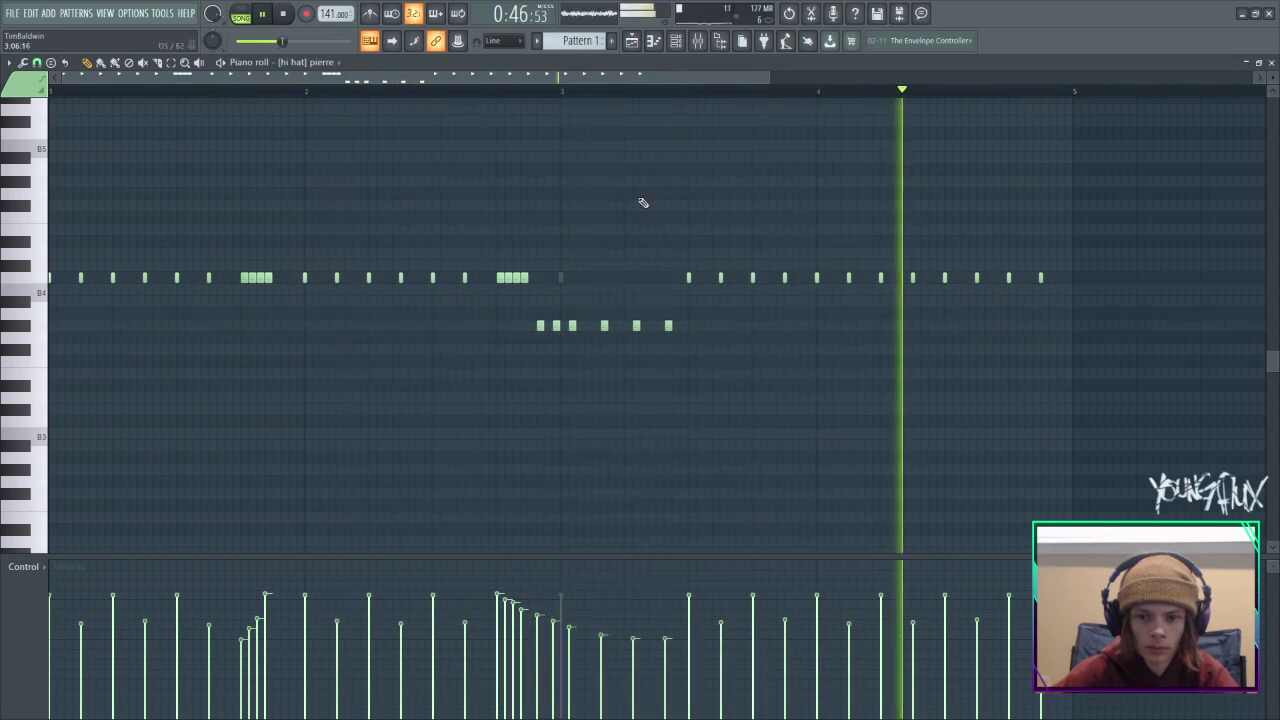
# Lower mixer insert 5 and add Fruity Parametric EQ 2 with the low end cut and the treble slightly boosted.
pyautogui.click(699, 41)
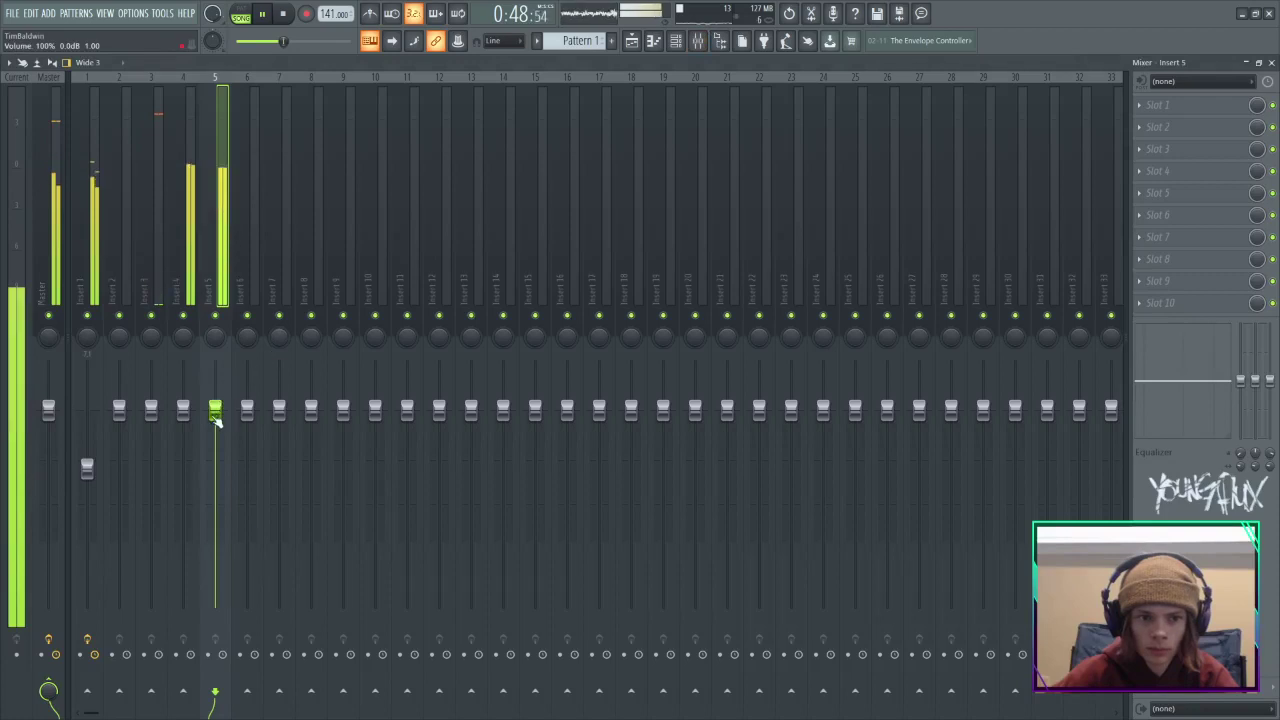
pyautogui.click(1160, 105)
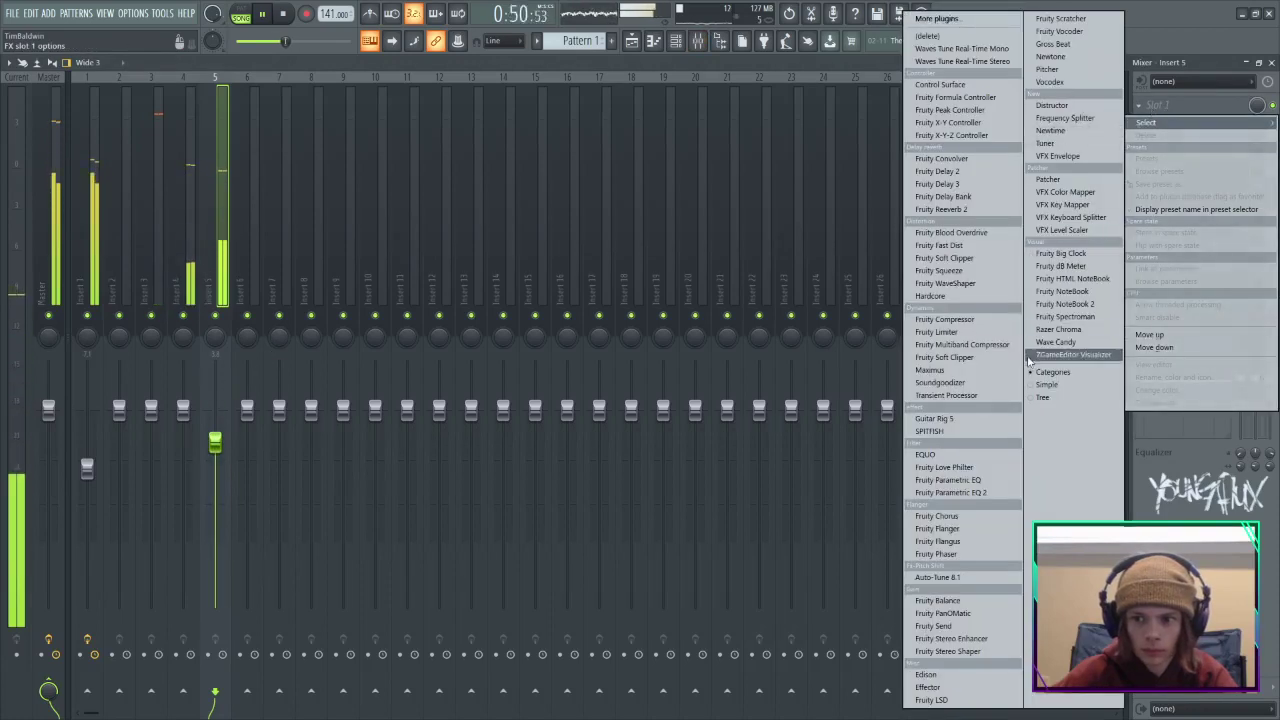
pyautogui.click(950, 492)
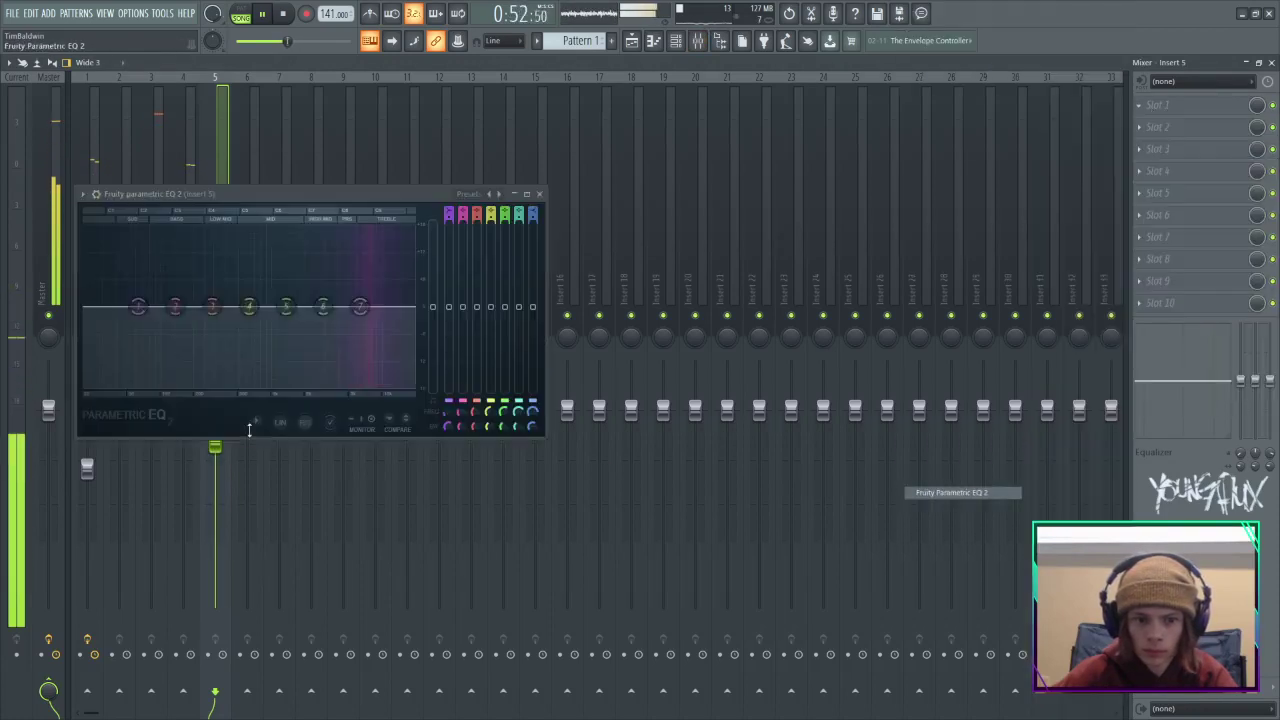
pyautogui.moveTo(154, 303); pyautogui.dragTo(199, 386)
pyautogui.moveTo(360, 307); pyautogui.dragTo(372, 297)
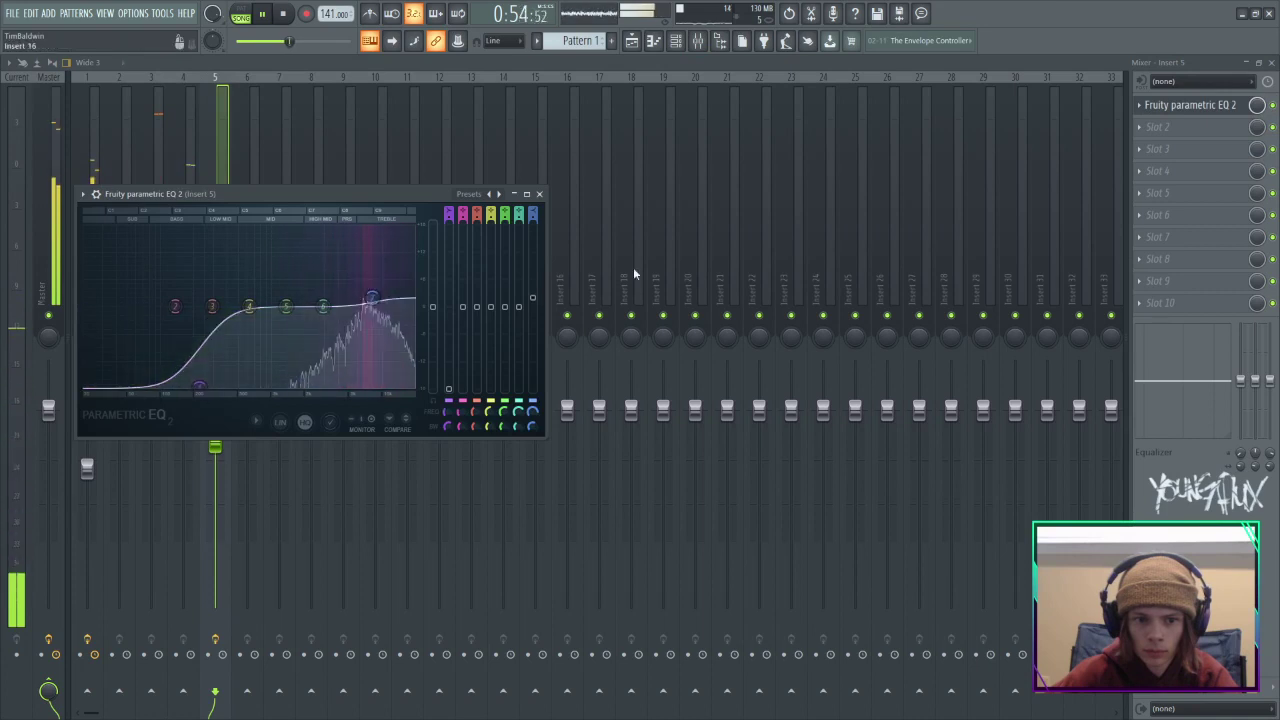
# Add Fruity Reeverb 2 to insert 5's second effect slot, choose a preset and reduce the slot's mix level.
pyautogui.click(1156, 148)
pyautogui.click(963, 206)
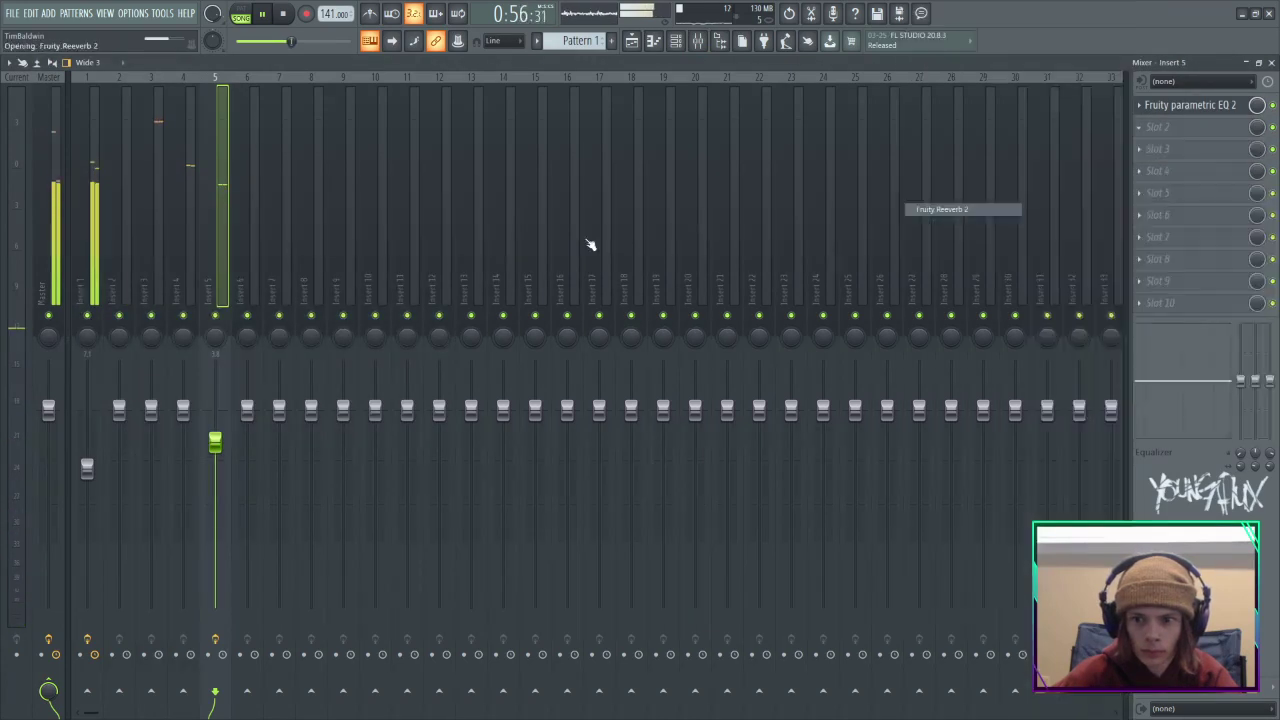
pyautogui.rightClick(414, 211)
pyautogui.click(438, 285)
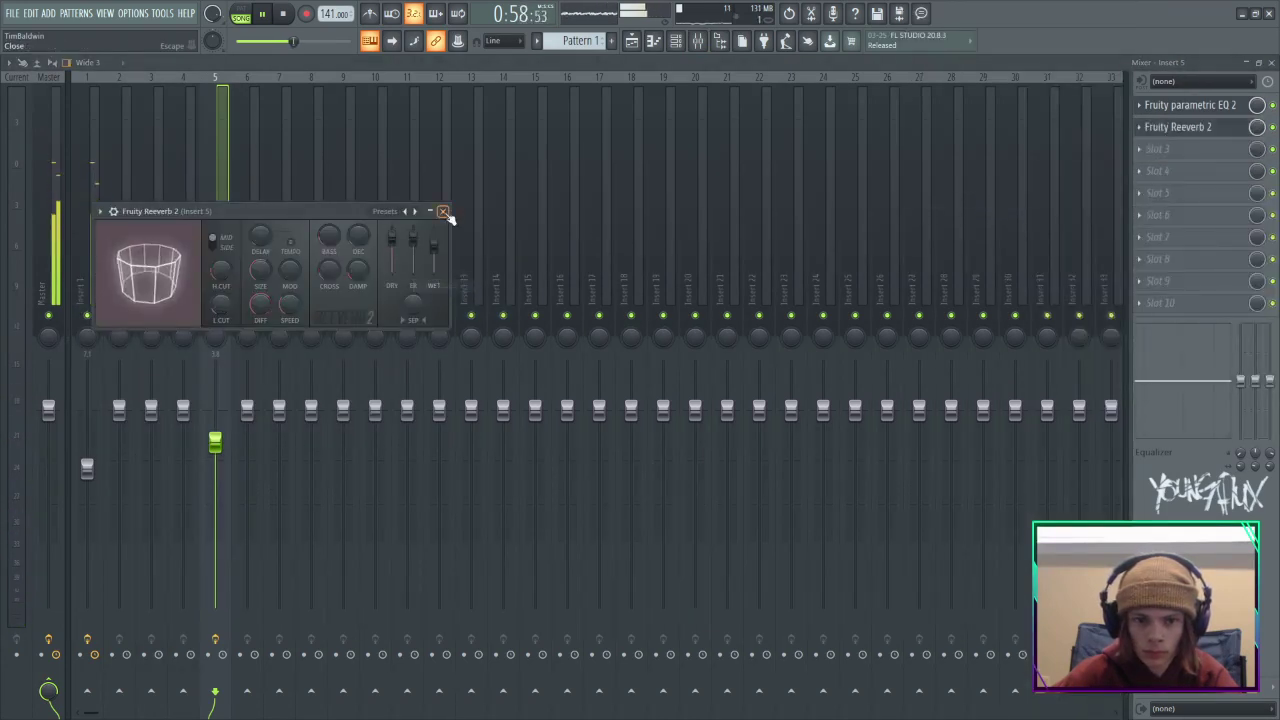
pyautogui.click(443, 212)
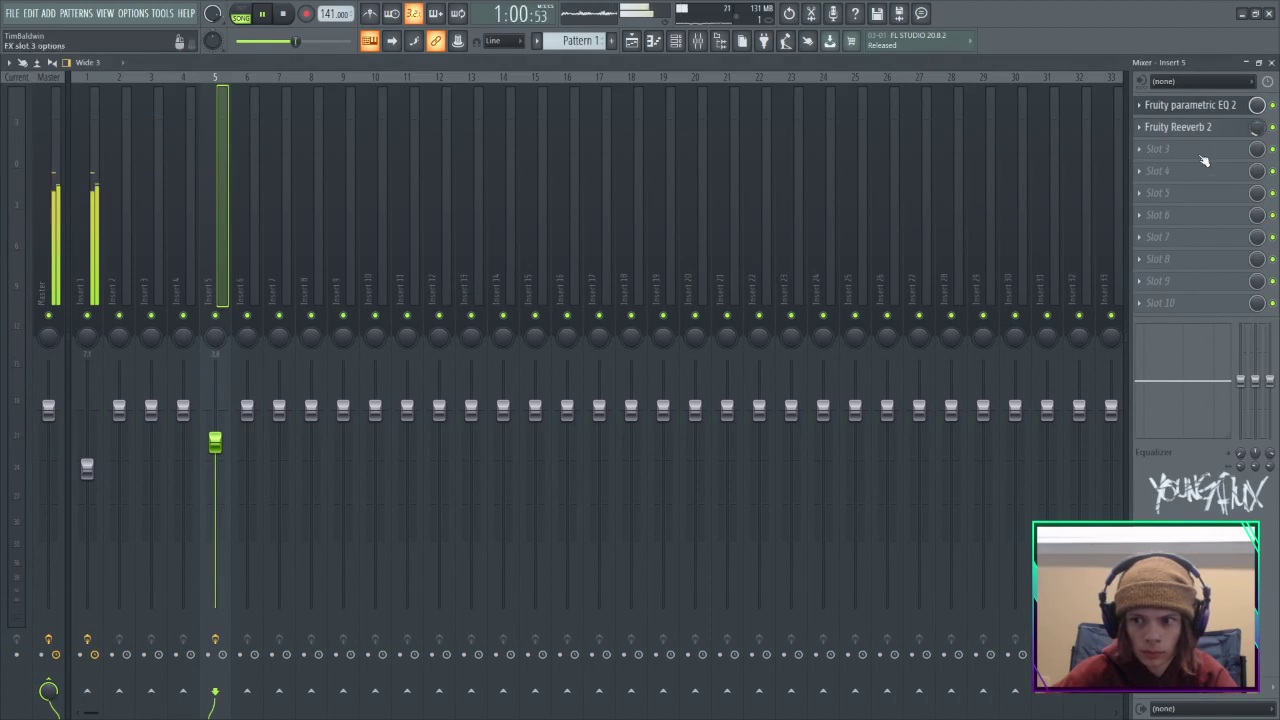
# Add Fruity Flanger to insert 5's third effect slot, keeping its default preset.
pyautogui.click(1188, 156)
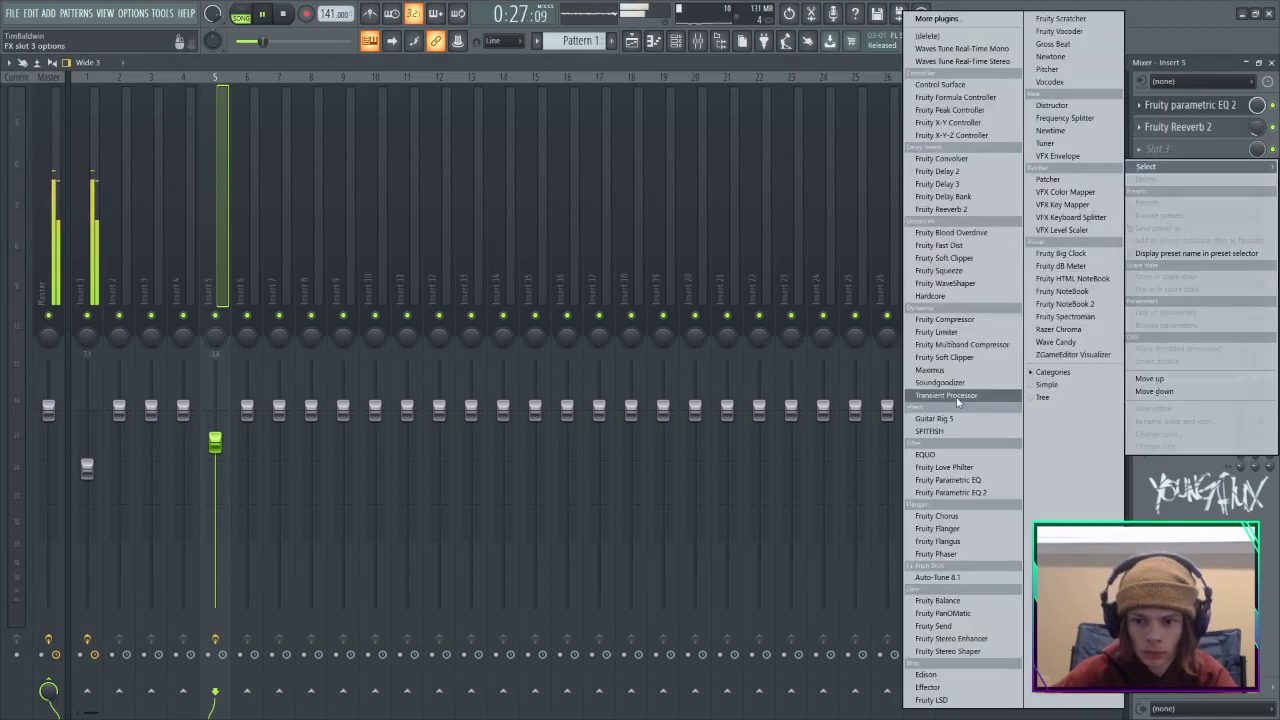
pyautogui.click(948, 530)
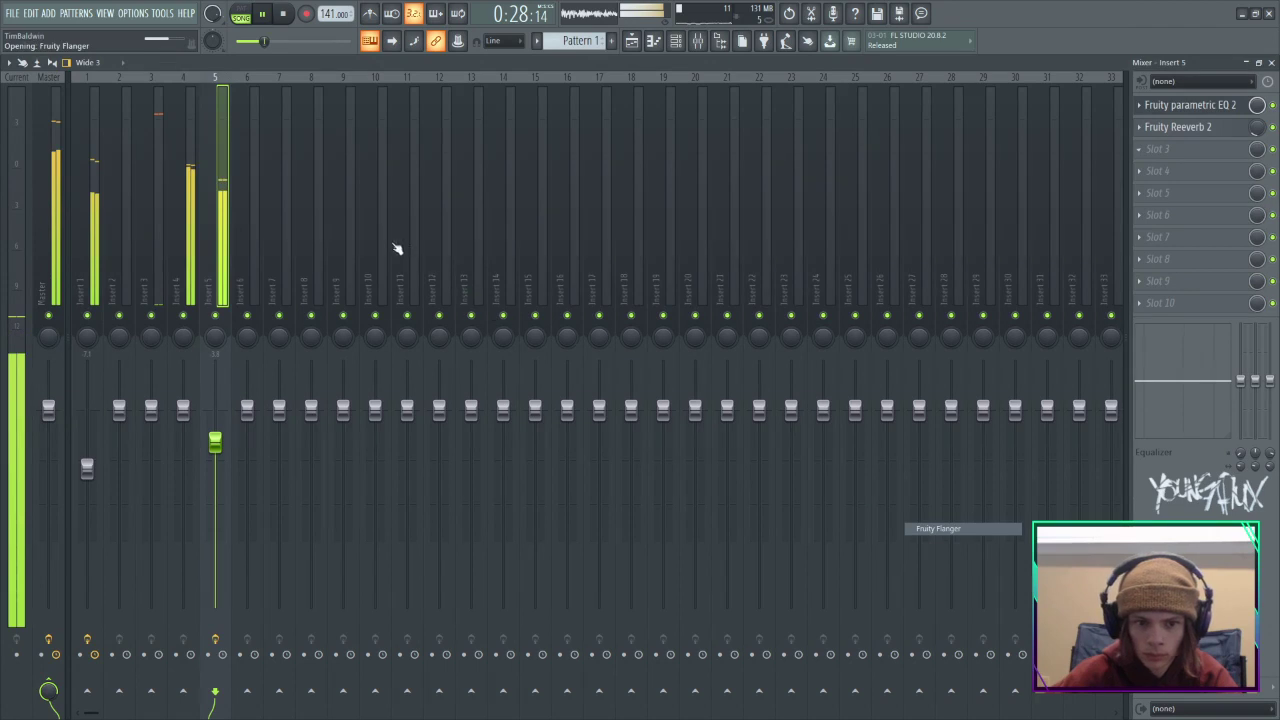
pyautogui.click(414, 230)
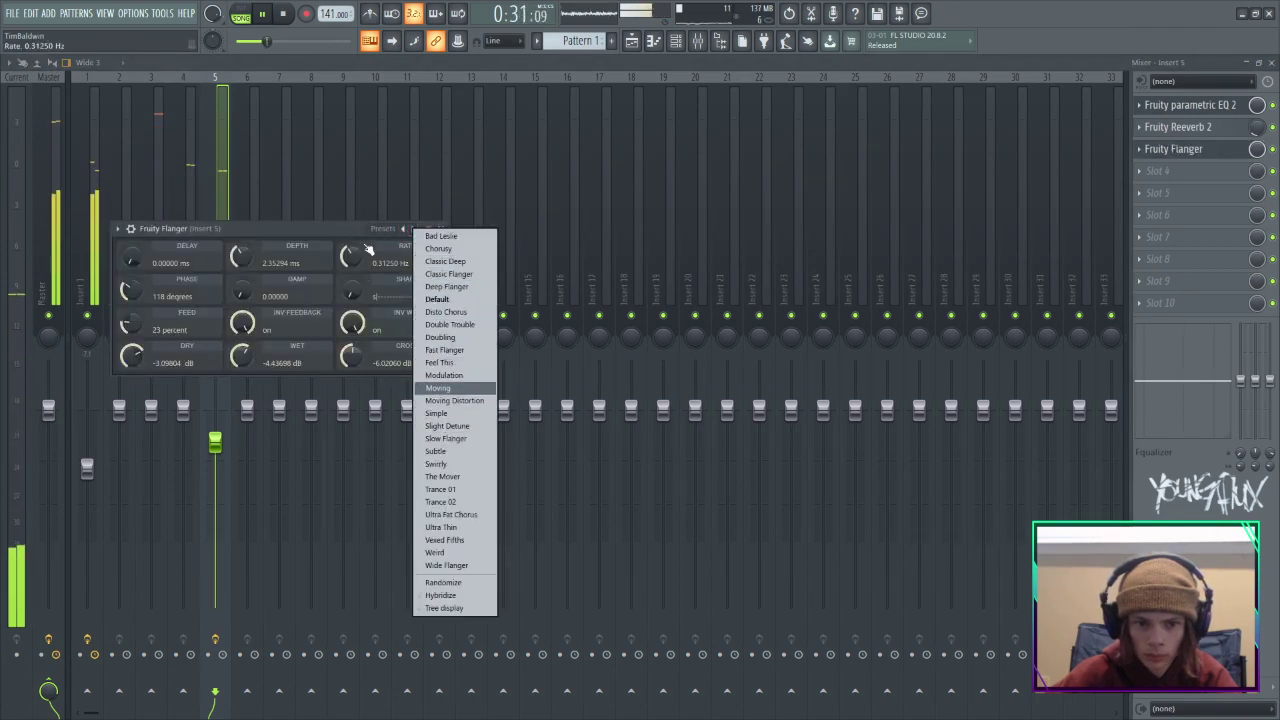
pyautogui.click(360, 237)
pyautogui.click(440, 229)
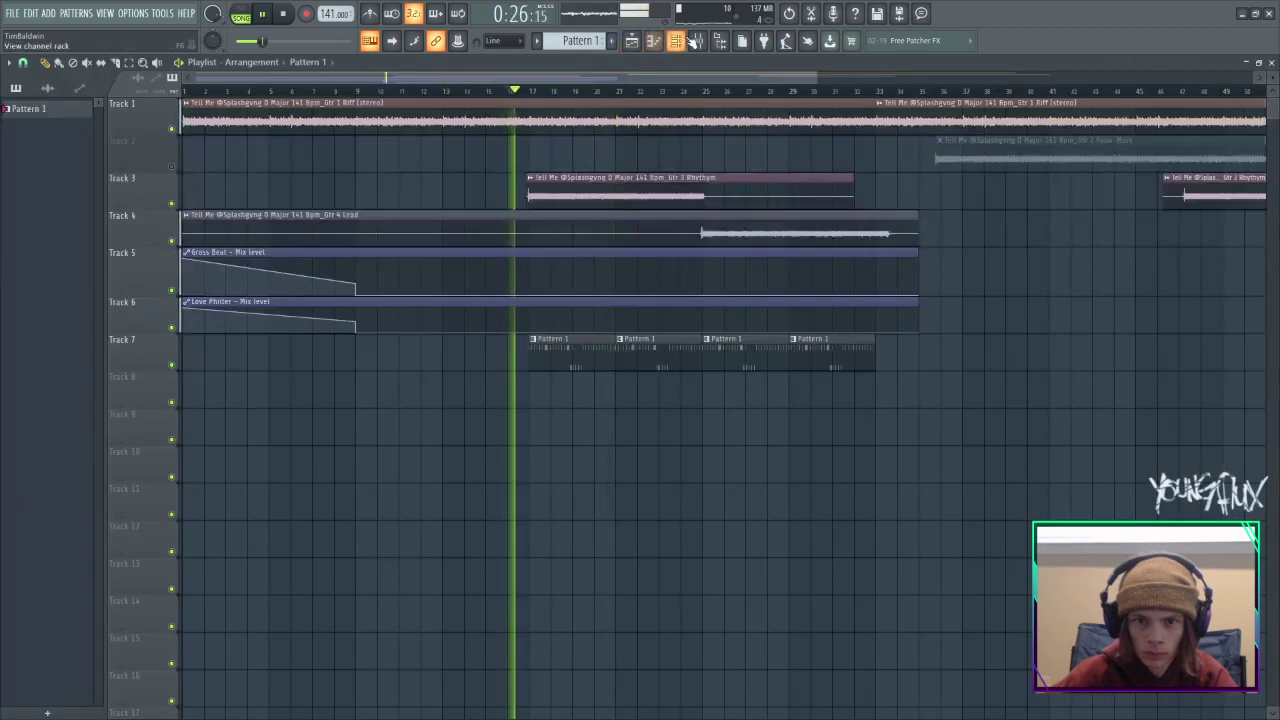
# Lower mixer insert 5 further and set the Gtr 1 Riff channel volume to 52%.
pyautogui.click(697, 40)
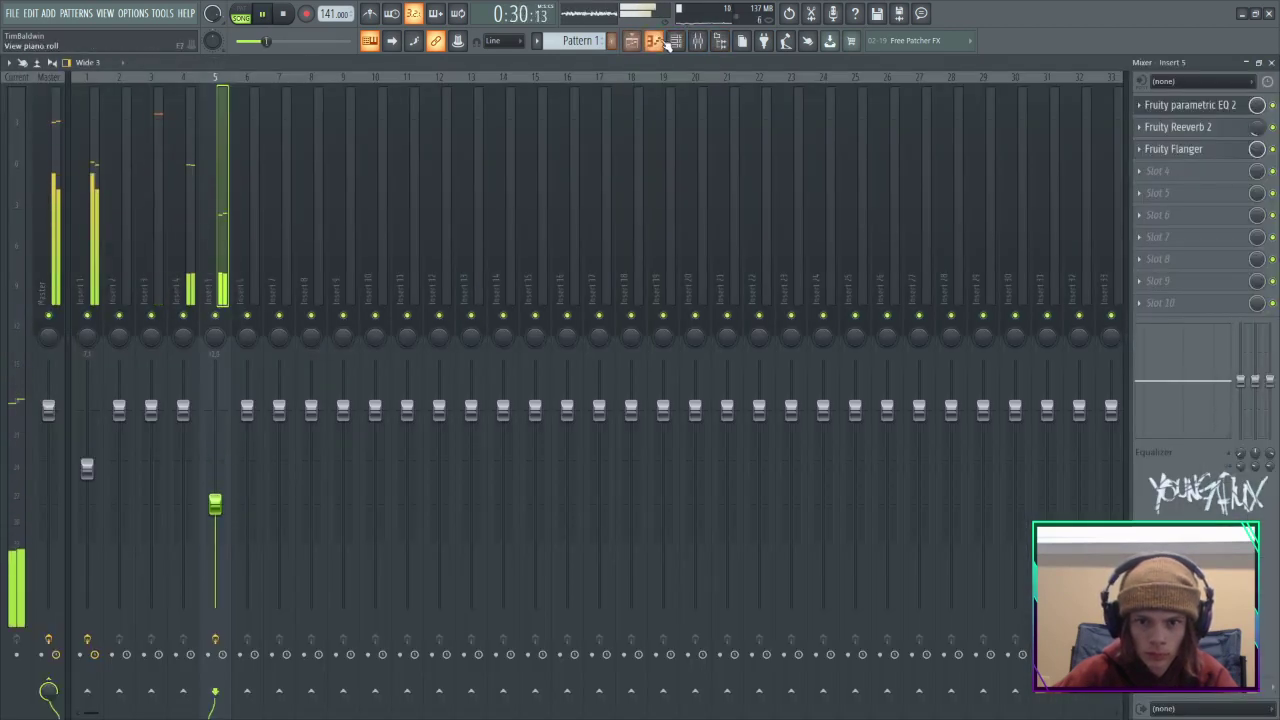
pyautogui.click(675, 41)
pyautogui.click(638, 47)
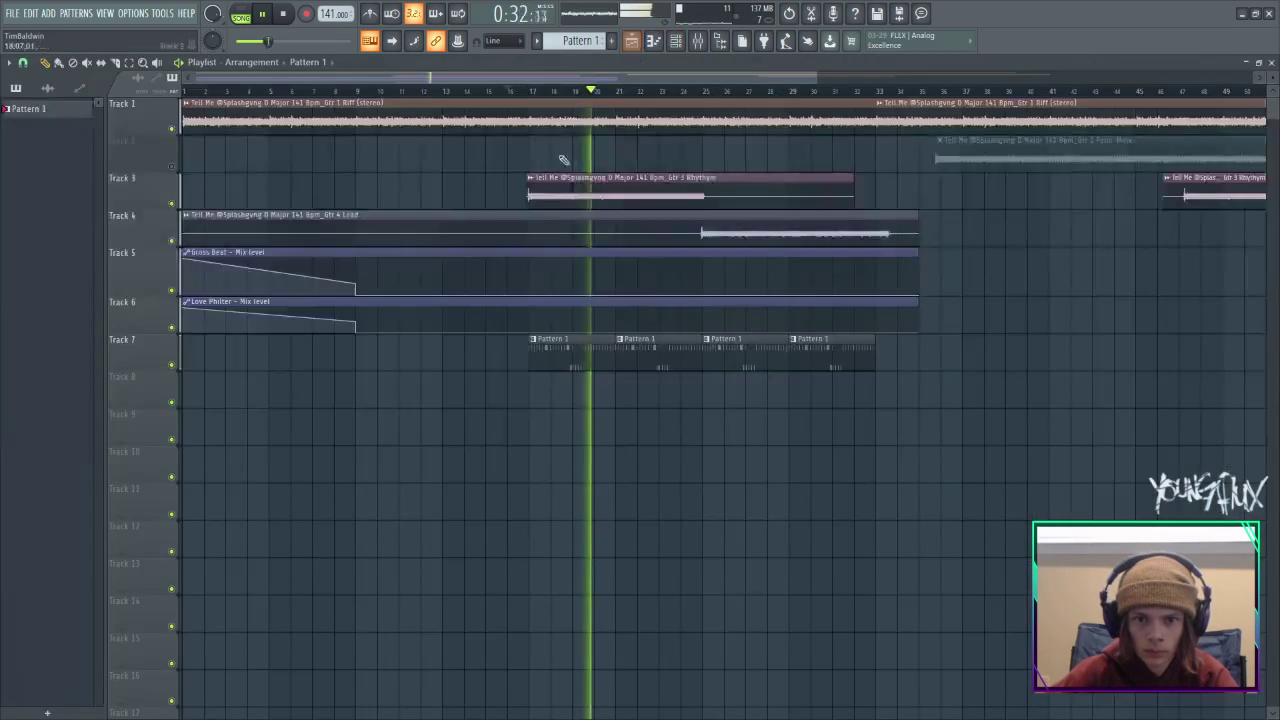
pyautogui.doubleClick(568, 122)
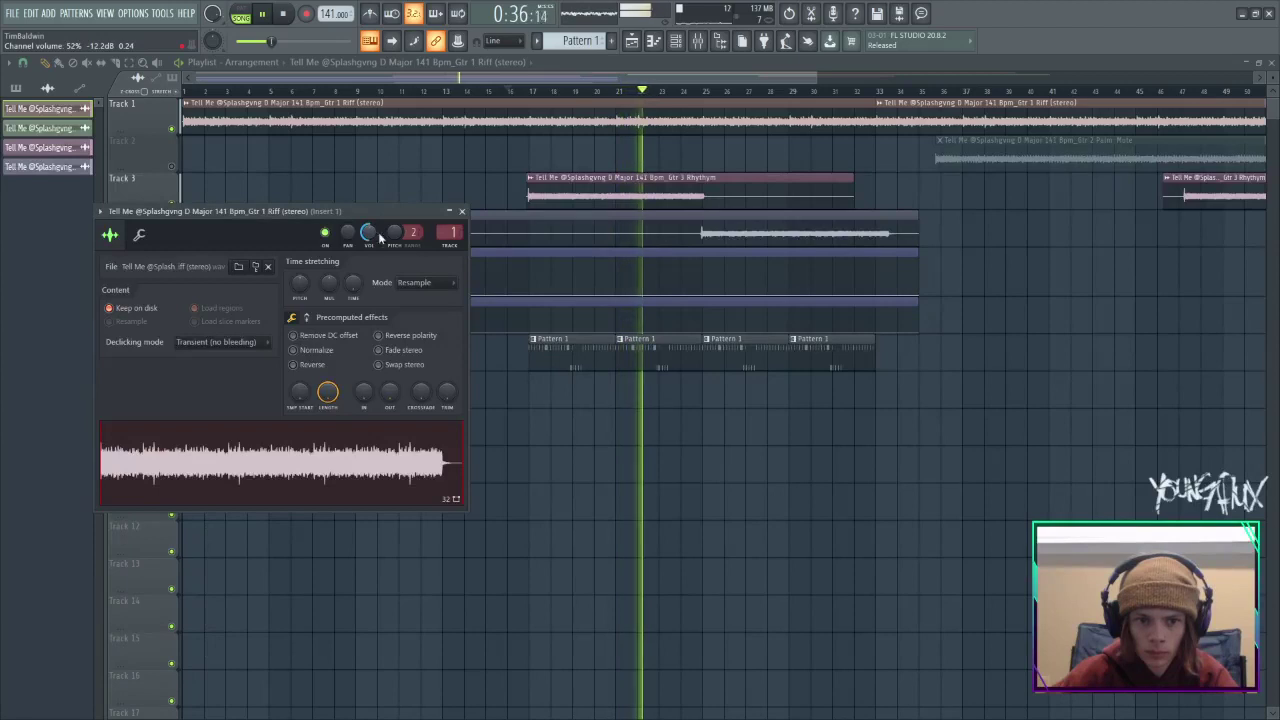
pyautogui.click(463, 212)
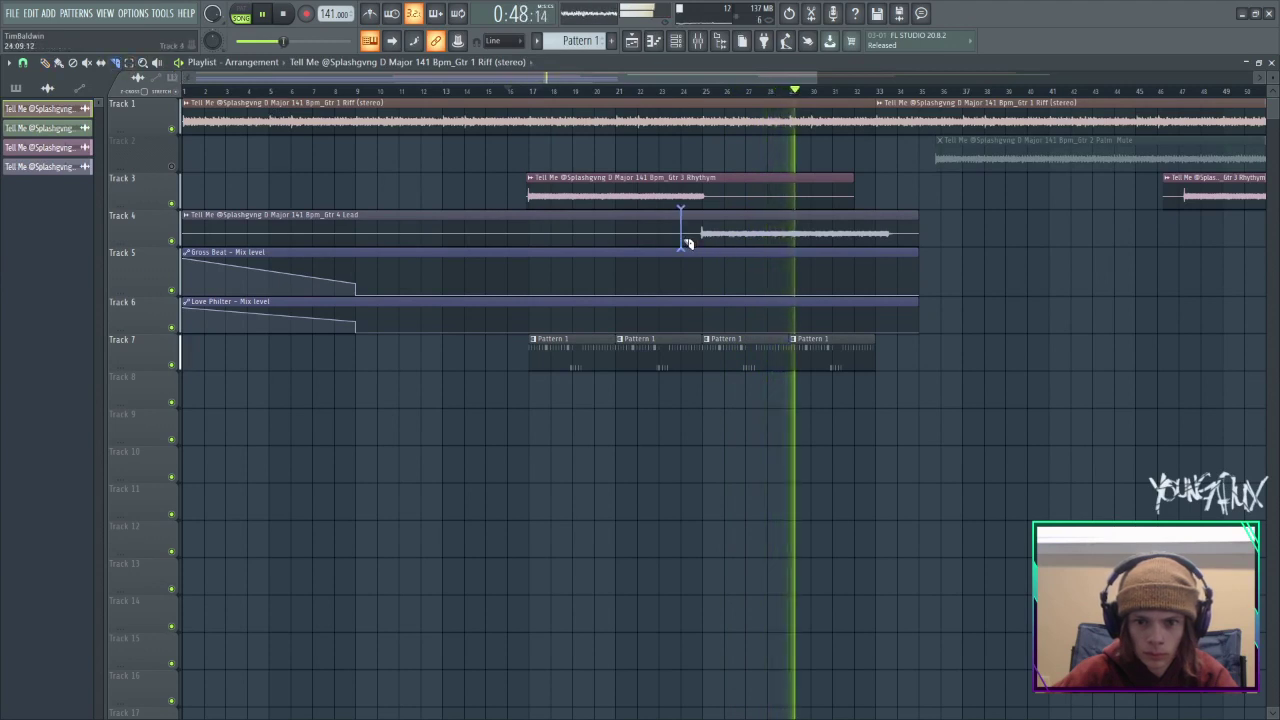
# Slice the Gtr 4 Lead clip on track 4 at bar 24 and delete its silent first part.
pyautogui.moveTo(686, 241); pyautogui.dragTo(686, 245)
pyautogui.click(46, 62)
pyautogui.rightClick(672, 231)
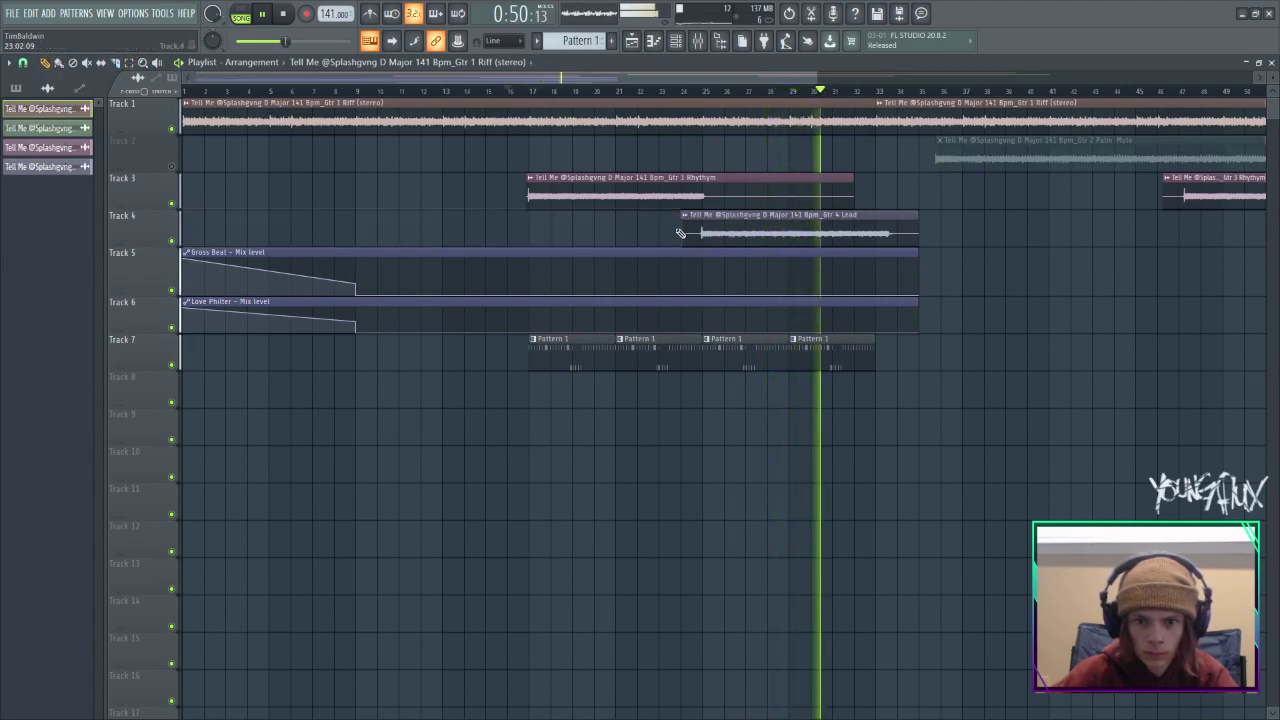
# Place a copy of the trimmed Gtr 4 Lead clip on track 2 at bar 16, unmute that track and play from there.
pyautogui.click(578, 139)
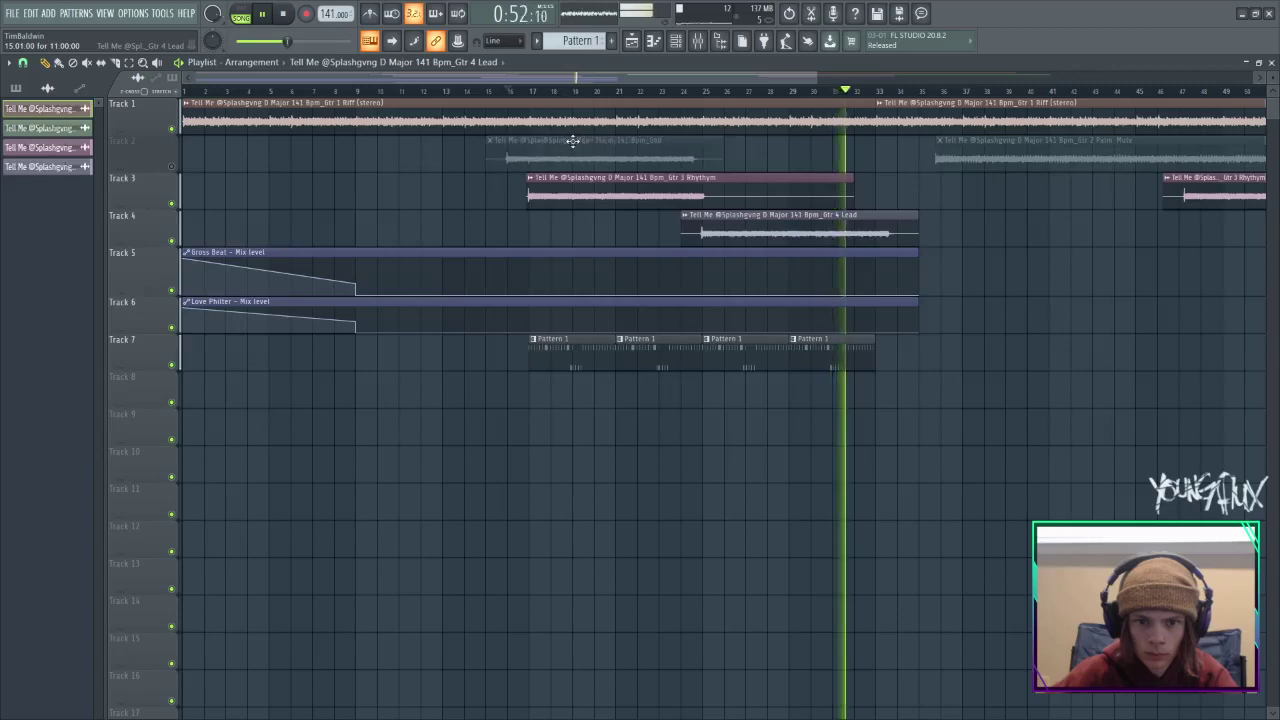
pyautogui.click(172, 167)
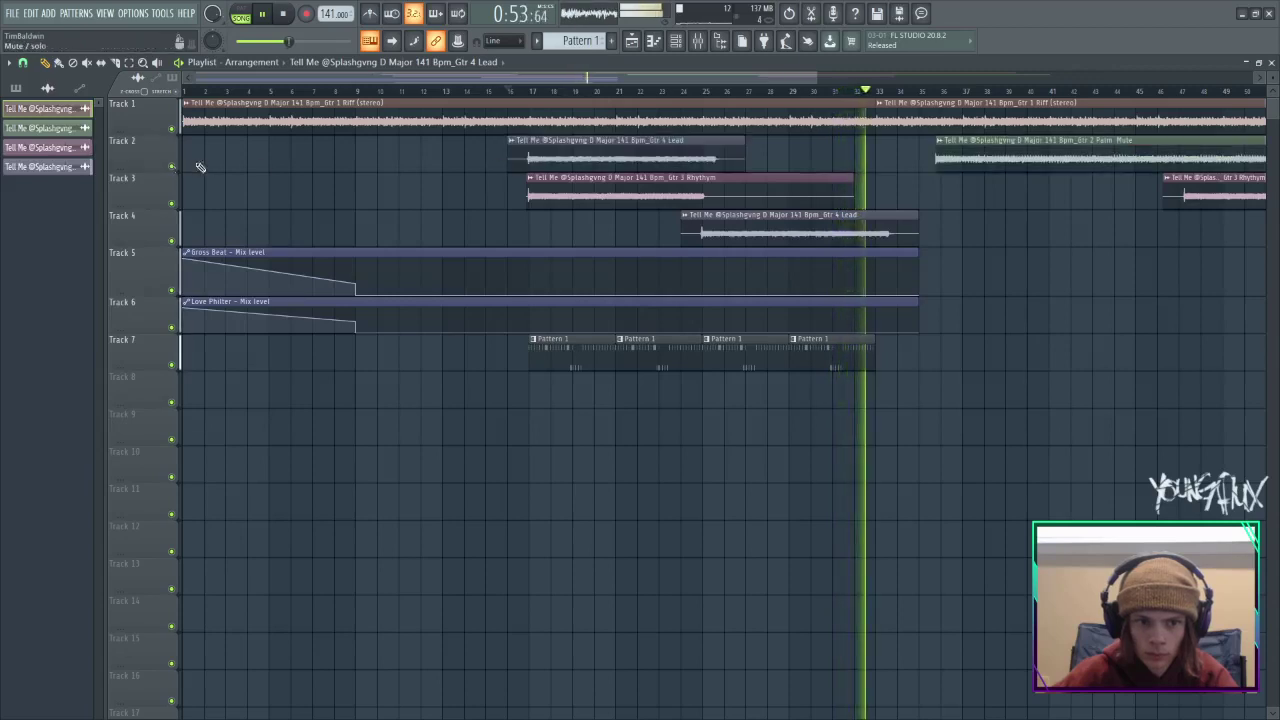
pyautogui.click(505, 92)
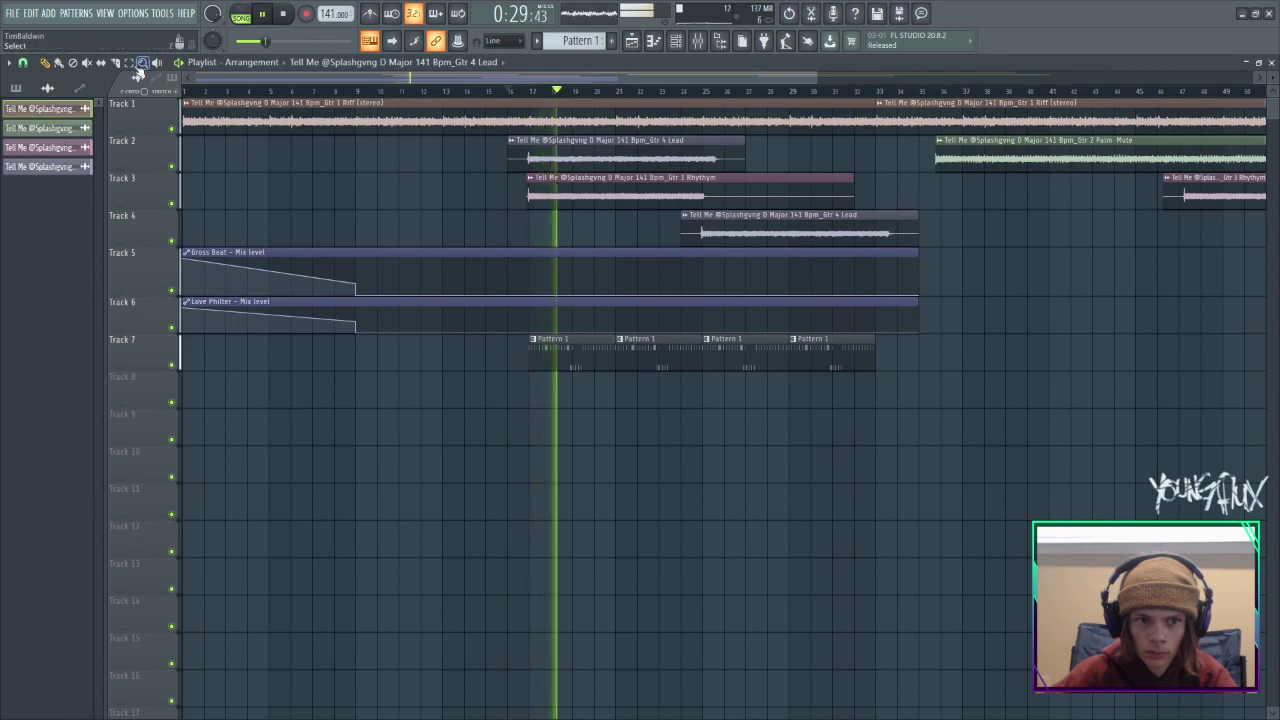
# Slice the Gtr 3 Rhythm clip on track 3 at bar 26 and delete the silent remainder.
pyautogui.moveTo(724, 172); pyautogui.dragTo(724, 208)
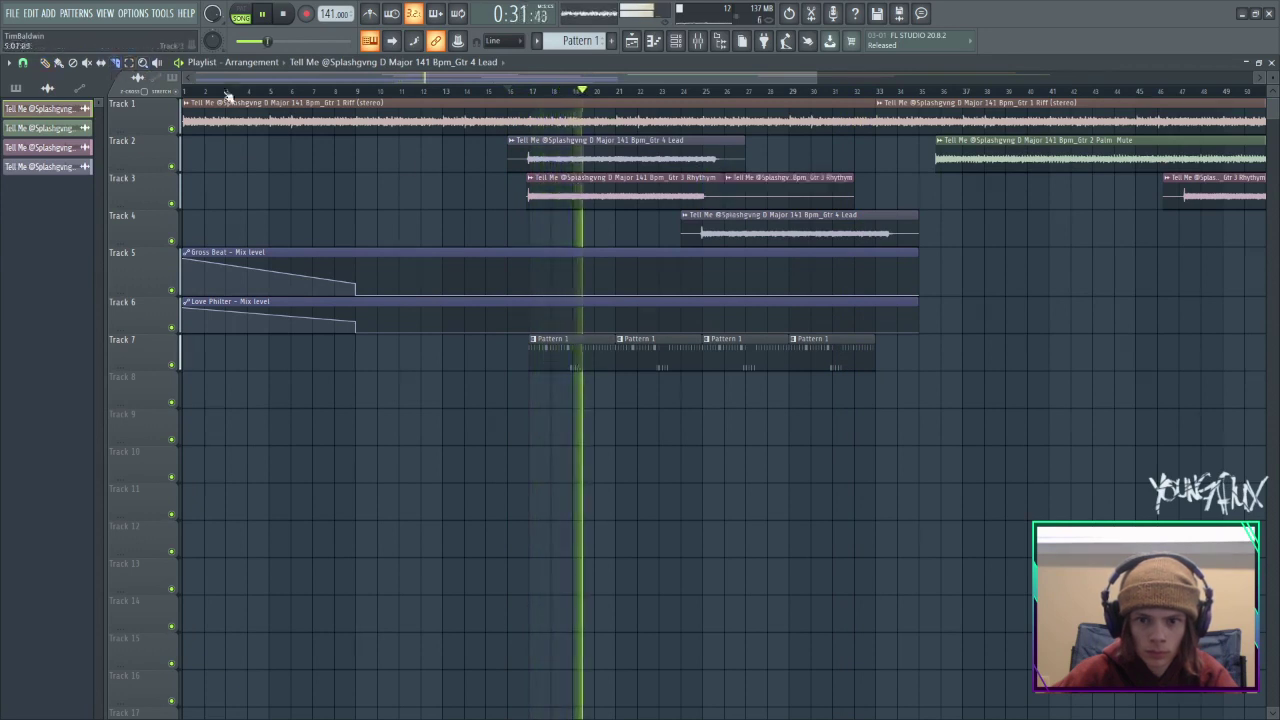
pyautogui.click(46, 63)
pyautogui.rightClick(748, 183)
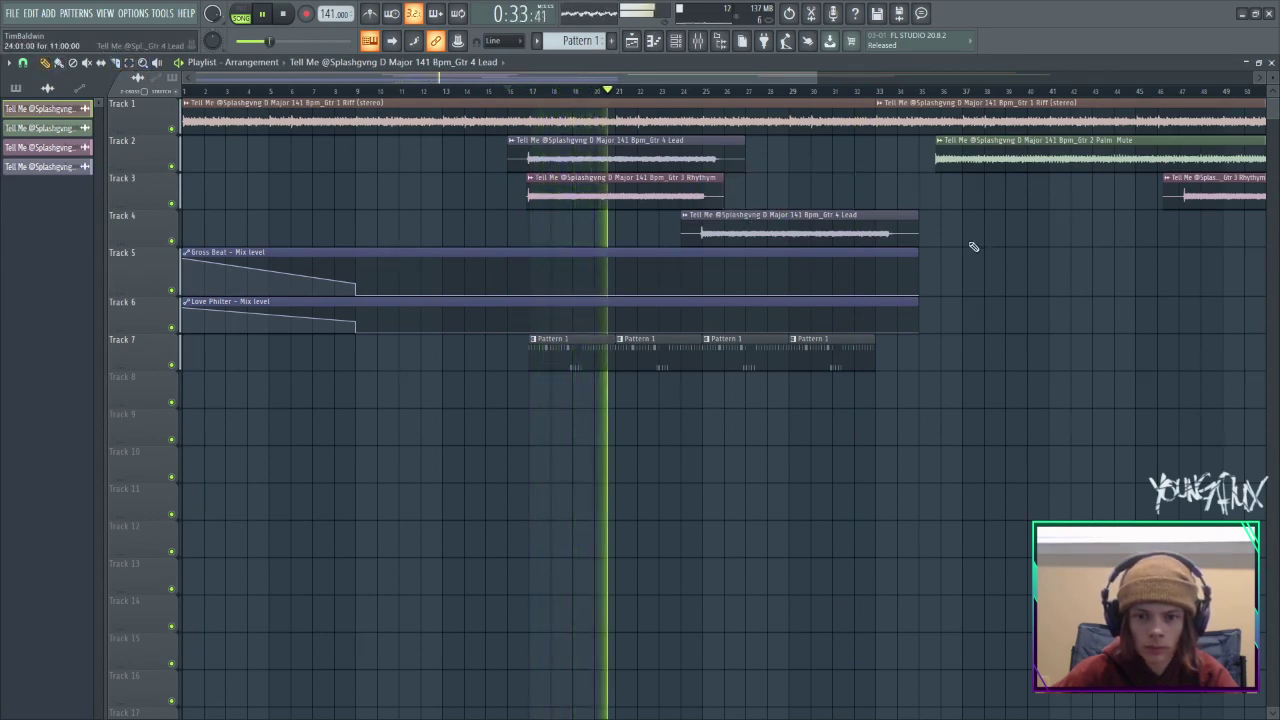
# Move the two Mix level automation clips and the Pattern 1 clips down two tracks, to tracks 7 to 9.
pyautogui.moveTo(947, 406); pyautogui.dragTo(135, 286)
pyautogui.hotkey('shift', 'Down')
pyautogui.hotkey('shift', 'Down')
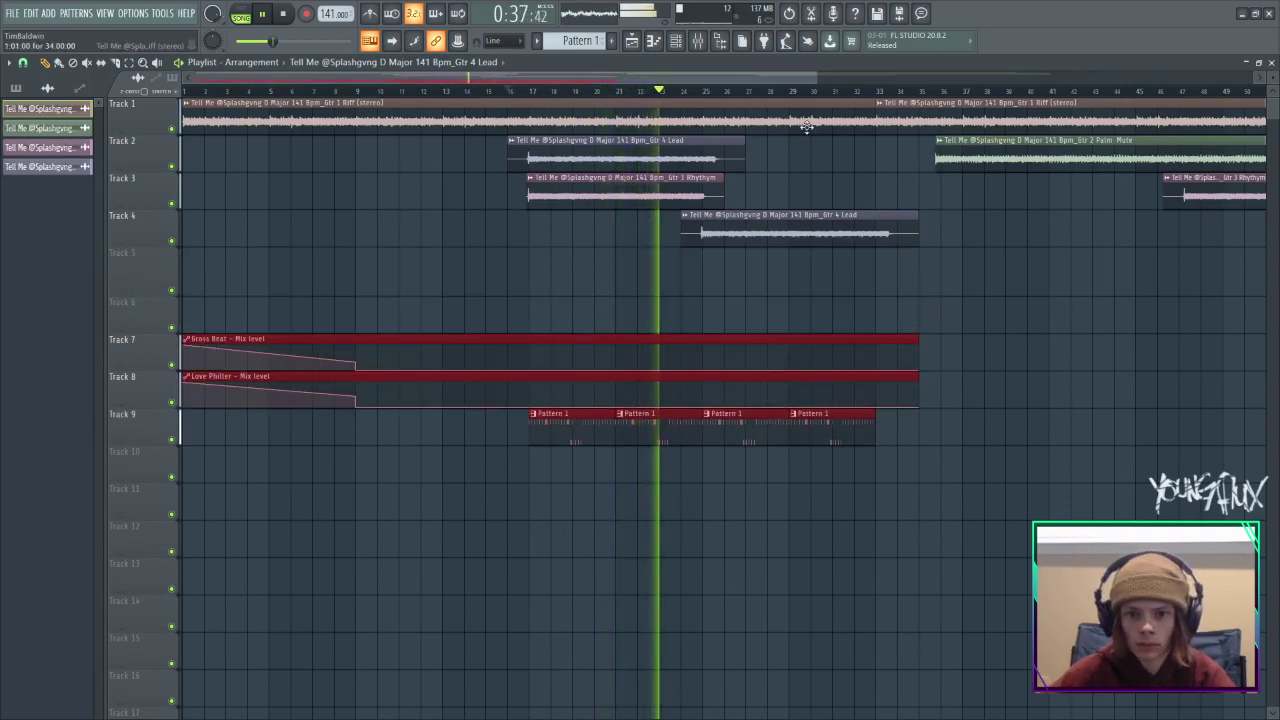
# Move the Gtr 3 Rhythm clip and the second Gtr 4 Lead clip down two tracks, to tracks 5 and 6.
pyautogui.moveTo(817, 275); pyautogui.dragTo(582, 162)
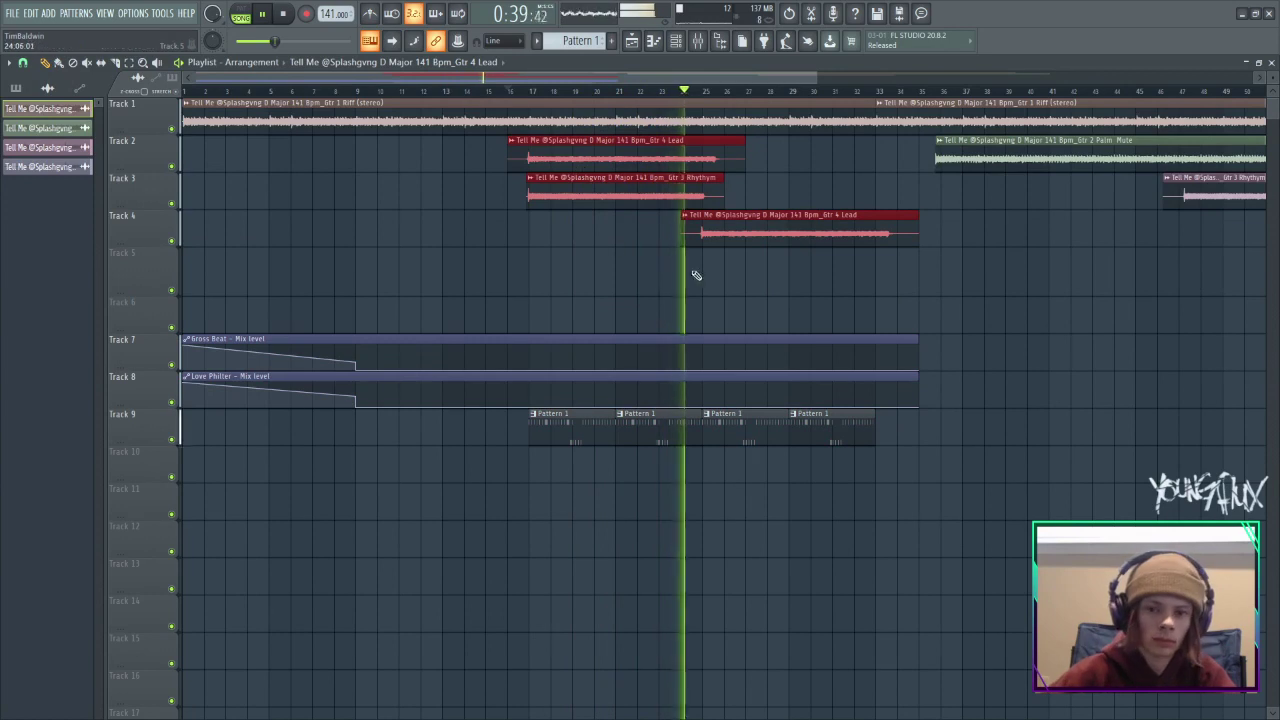
pyautogui.moveTo(726, 277); pyautogui.dragTo(626, 189)
pyautogui.hotkey('shift', 'Down')
pyautogui.hotkey('shift', 'Down')
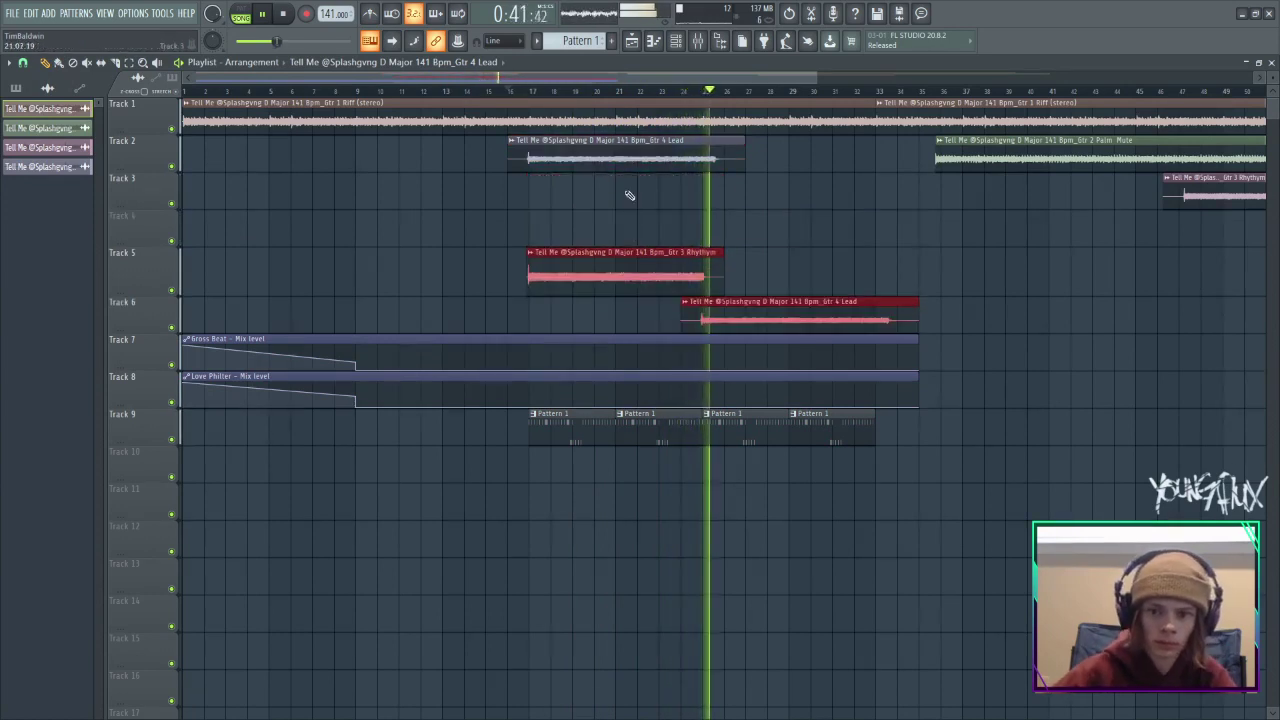
# Arrange the second Gtr 4 Lead clip on track 3 and Gtr 3 Rhythm on track 4, with a Rhythm copy on track 5 at bar 25.
pyautogui.moveTo(814, 234); pyautogui.dragTo(827, 289)
pyautogui.hotkey('shift', 'Up')
pyautogui.hotkey('shift', 'Up')
pyautogui.hotkey('shift', 'Up')
pyautogui.hotkey('shift', 'Up')
pyautogui.click(694, 498)
pyautogui.rightClick(698, 502)
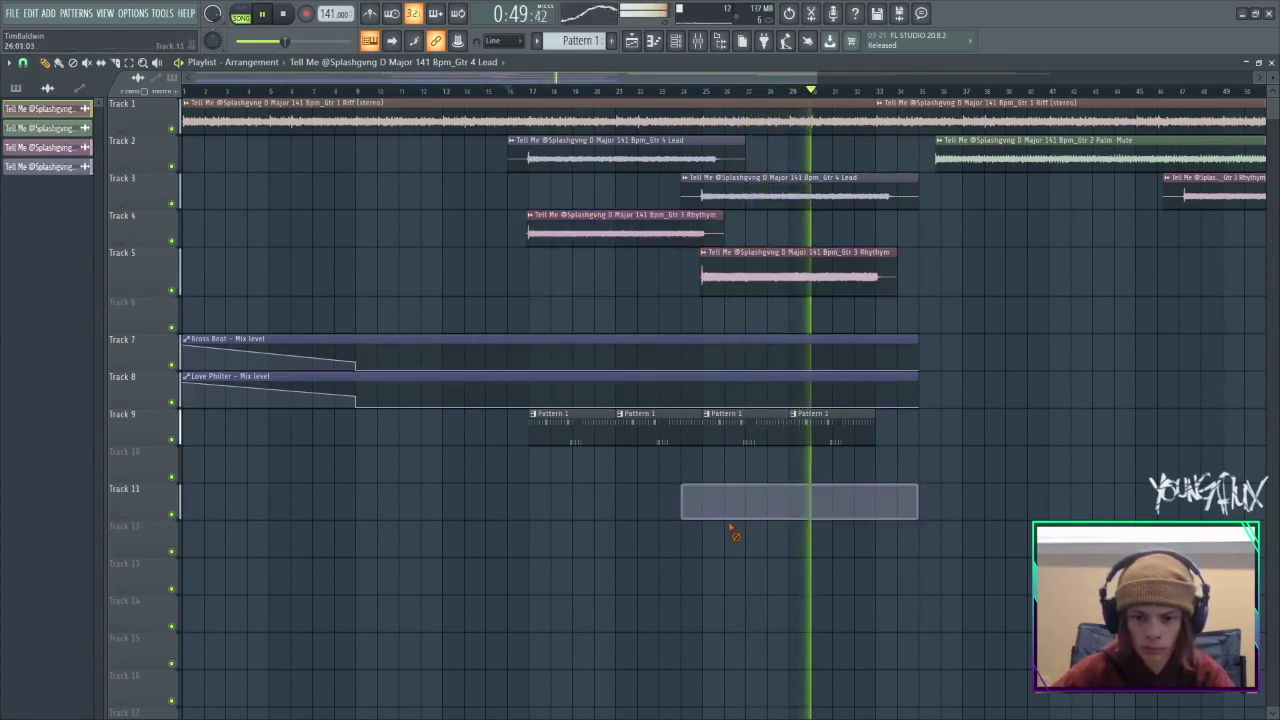
# Pan the Gtr 4 Lead channel 27% left.
pyautogui.doubleClick(675, 162)
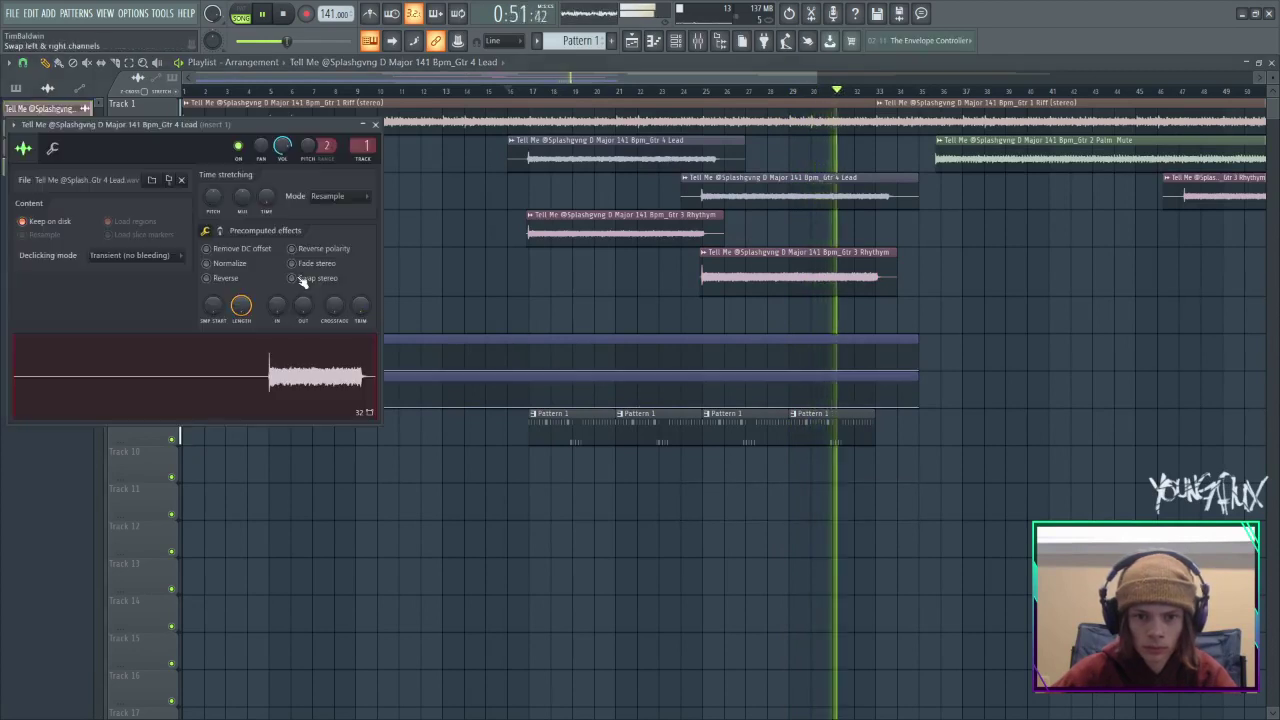
pyautogui.moveTo(276, 128); pyautogui.dragTo(368, 250)
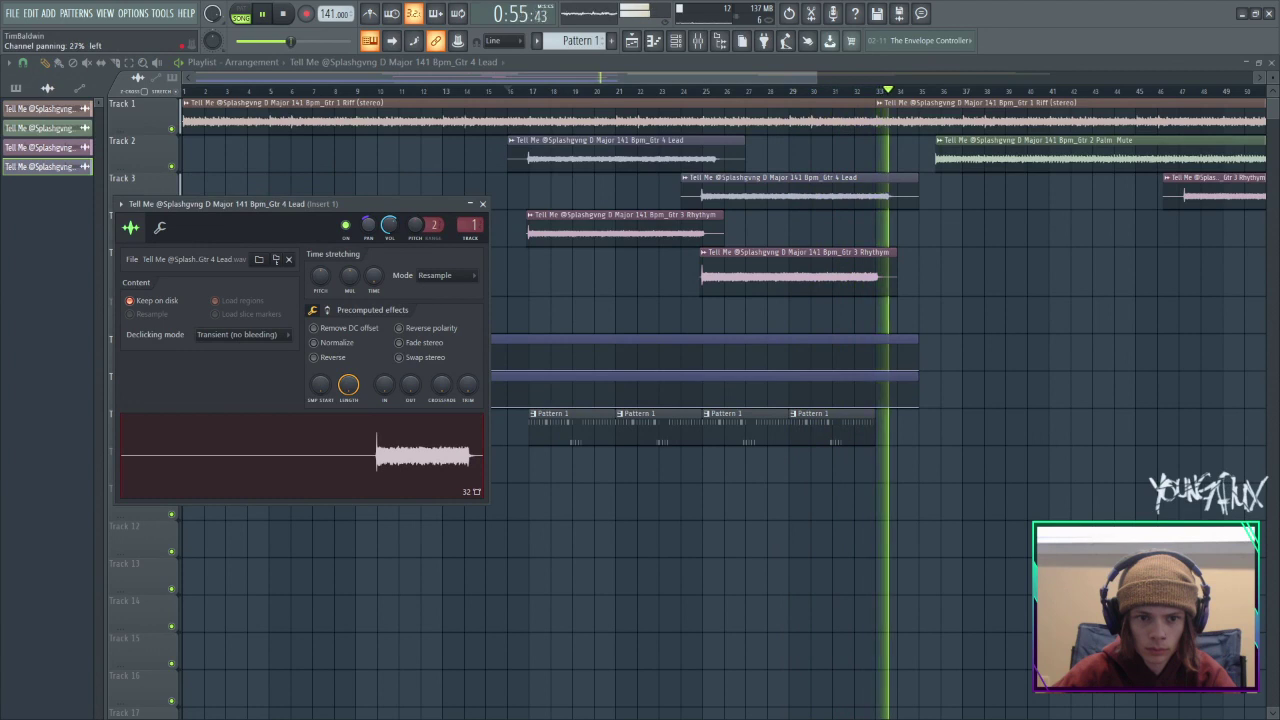
pyautogui.click(483, 204)
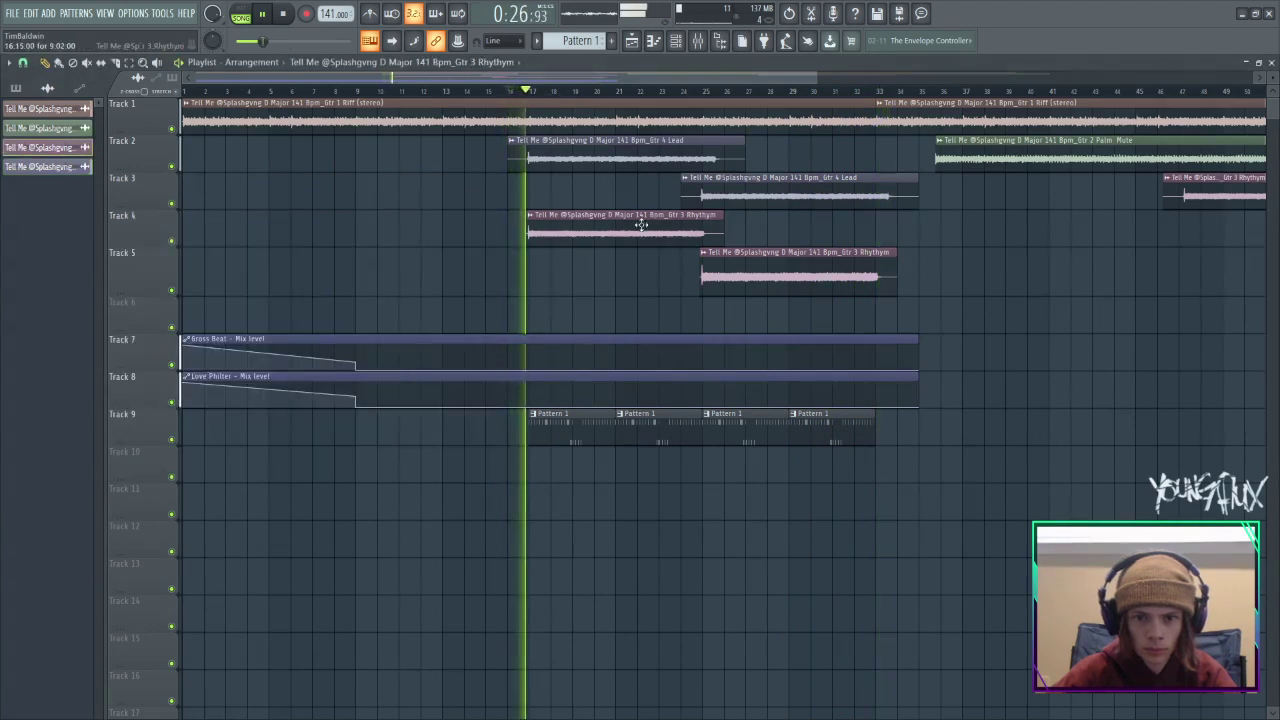
# Pan the Gtr 3 Rhythm channel 76% right.
pyautogui.doubleClick(643, 217)
pyautogui.moveTo(382, 267); pyautogui.dragTo(382, 248)
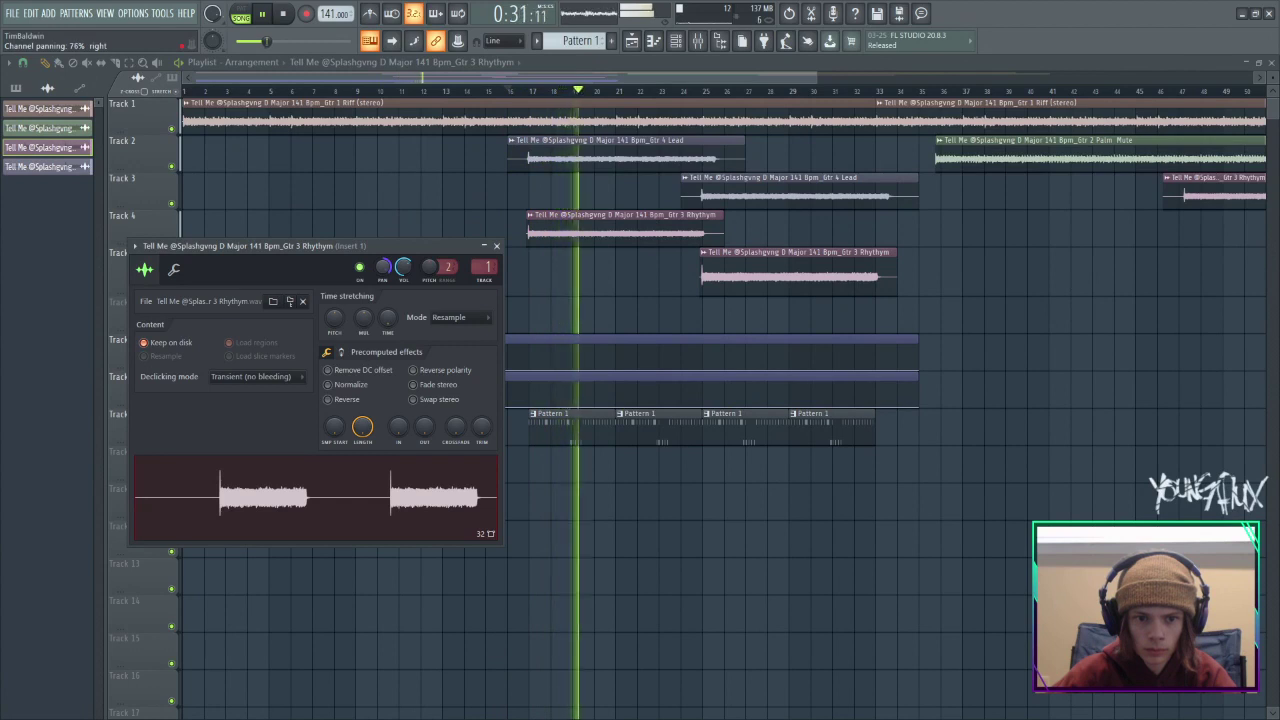
pyautogui.click(497, 246)
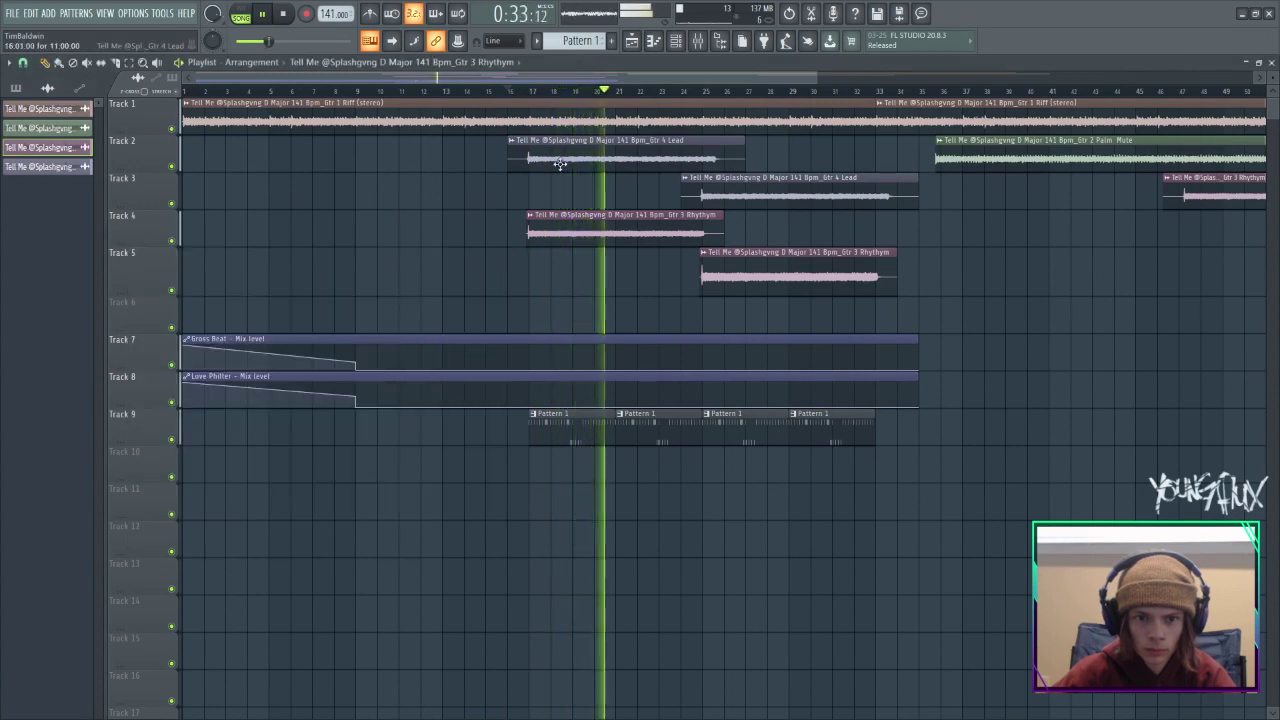
# Pan the Gtr 4 Lead channel further to the left.
pyautogui.doubleClick(532, 141)
pyautogui.moveTo(369, 226); pyautogui.dragTo(369, 262)
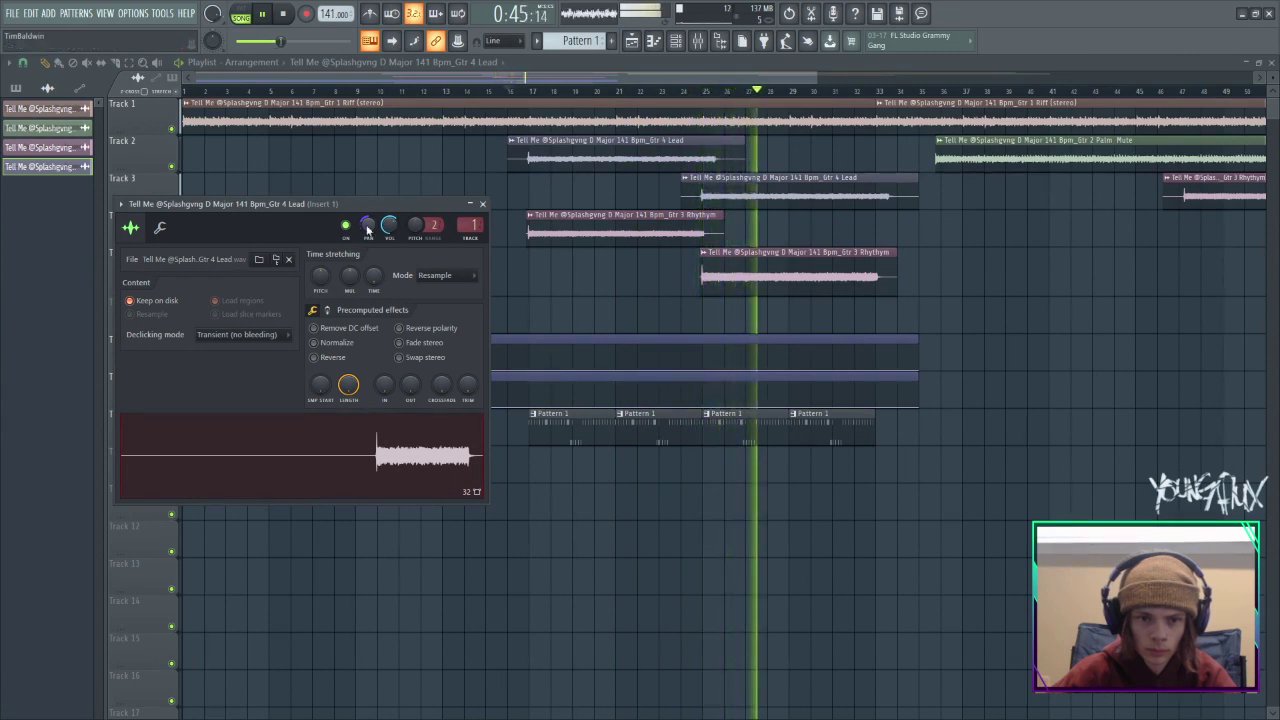
pyautogui.click(483, 204)
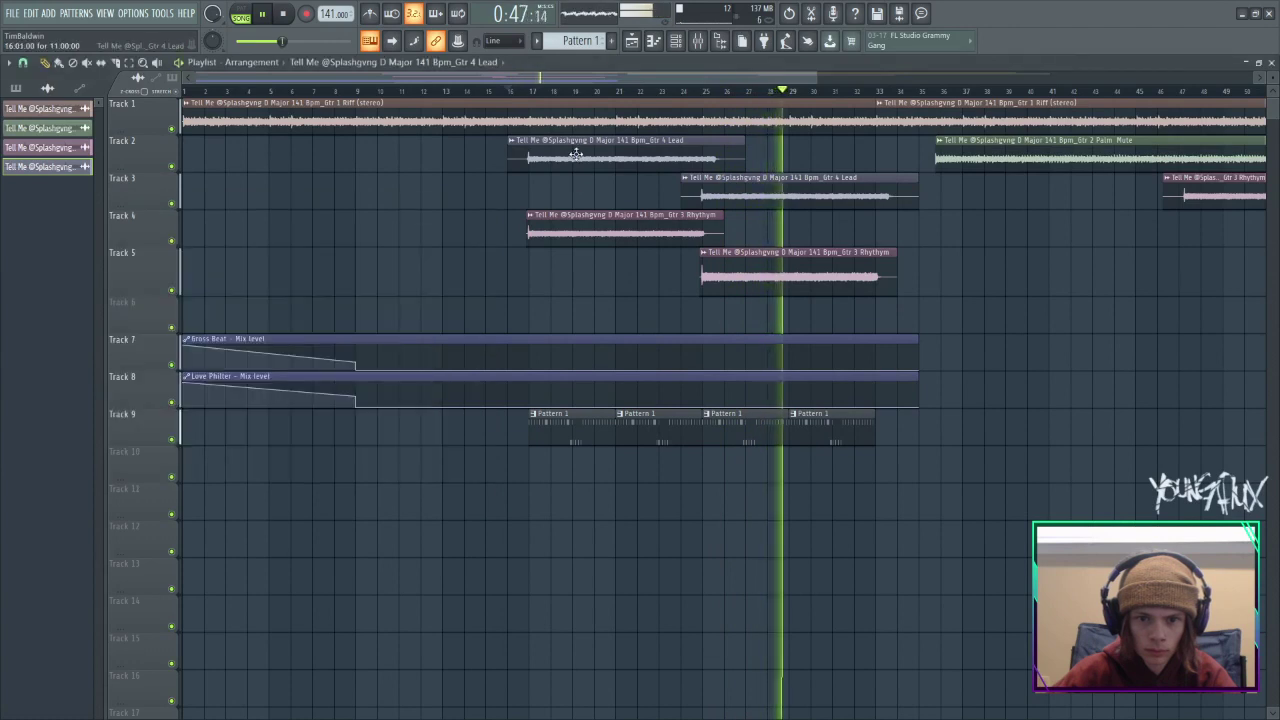
# Lower the Gtr 1 Riff channel's volume to about 51% while playing the guitar section from bar 17.
pyautogui.click(532, 90)
pyautogui.doubleClick(576, 118)
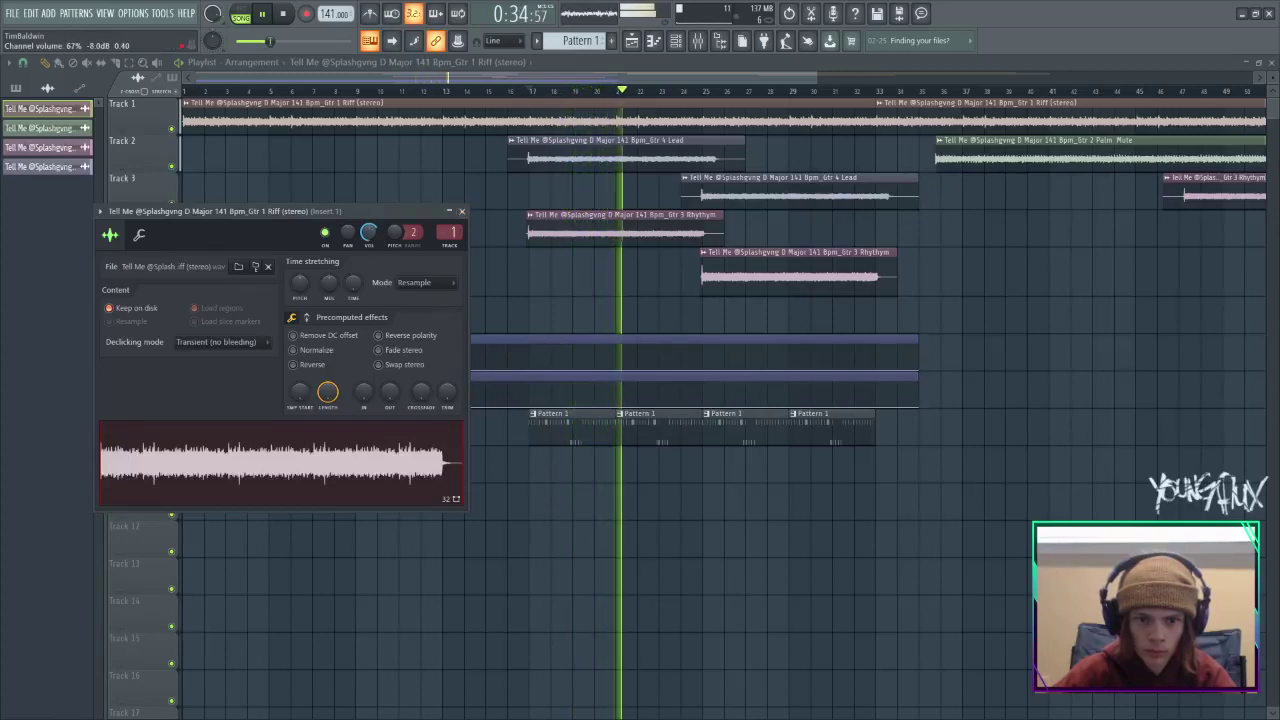
pyautogui.moveTo(369, 232); pyautogui.dragTo(369, 235)
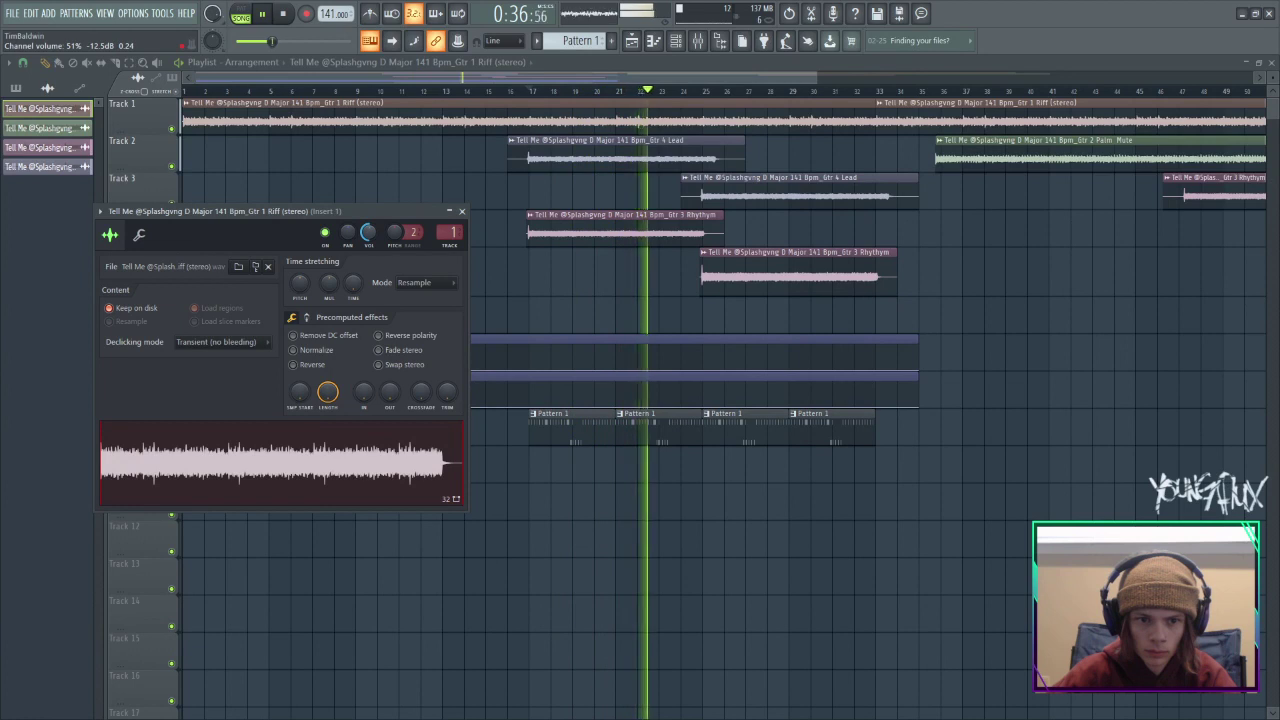
pyautogui.click(461, 211)
# Reduce the Gtr 3 Rhythm channel's volume to about 72% and set its panning to 41% right.
pyautogui.click(529, 91)
pyautogui.doubleClick(574, 148)
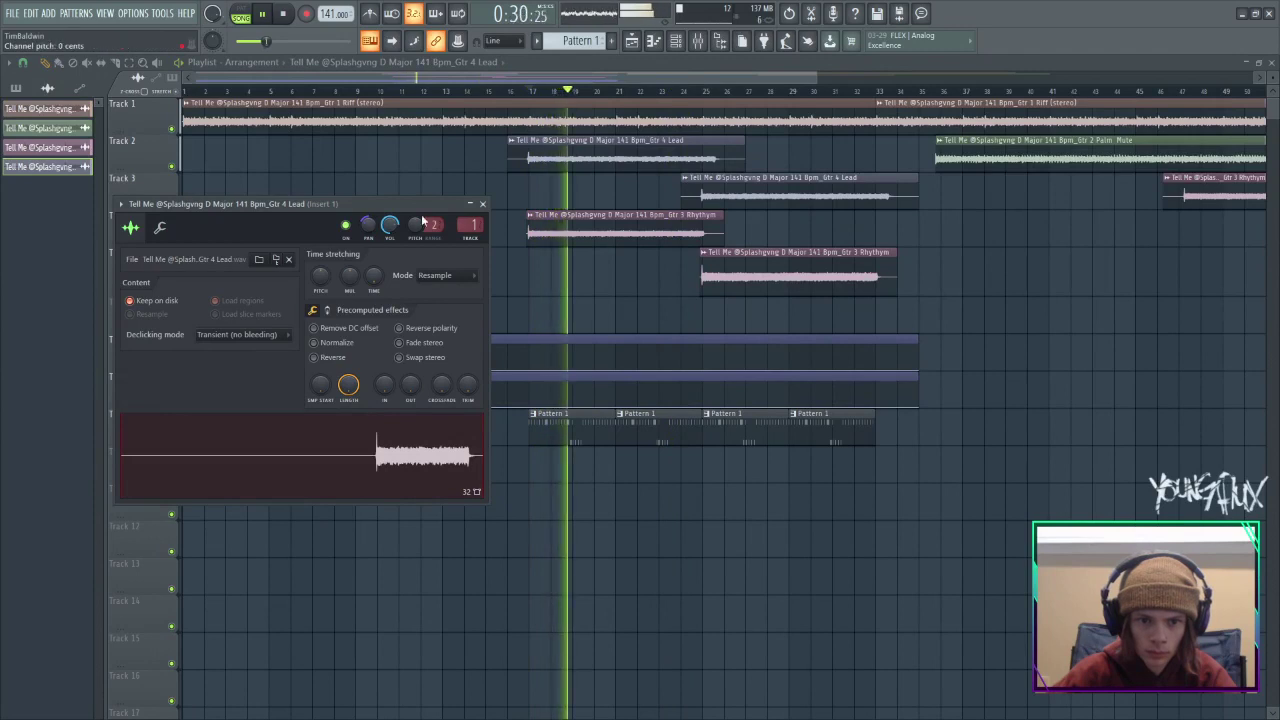
pyautogui.click(482, 204)
pyautogui.doubleClick(605, 222)
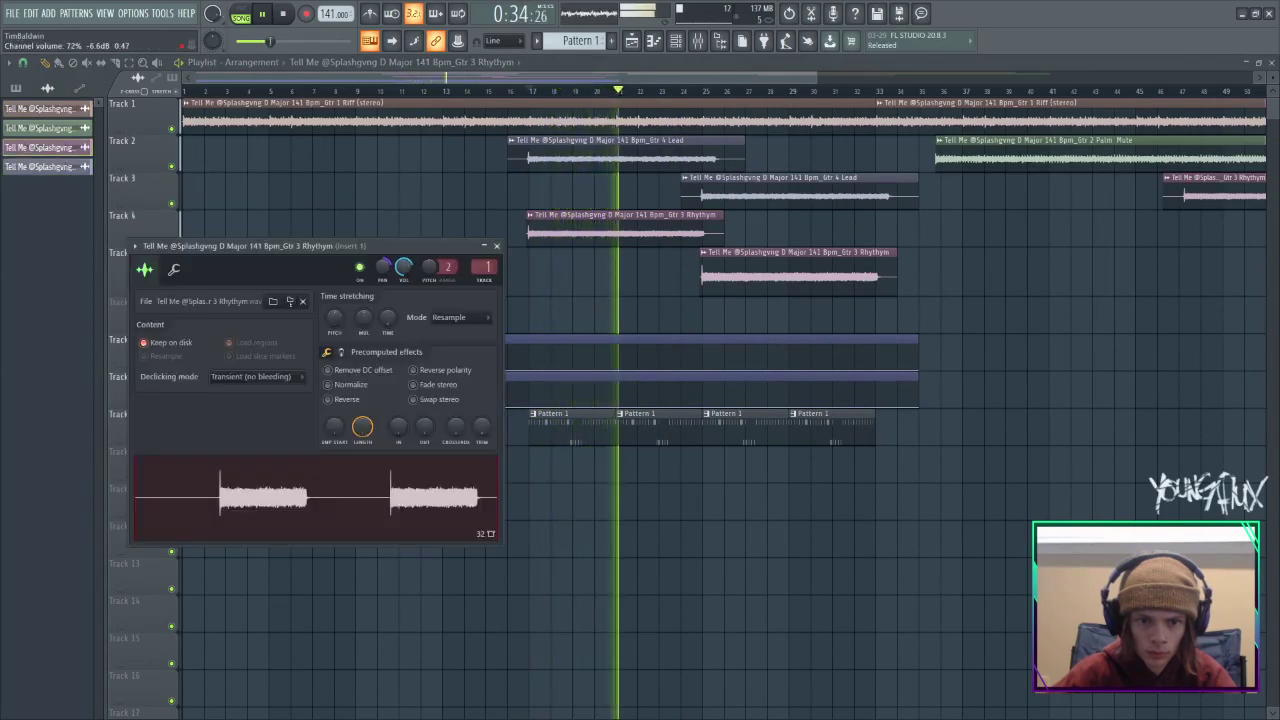
pyautogui.moveTo(404, 267); pyautogui.dragTo(382, 271)
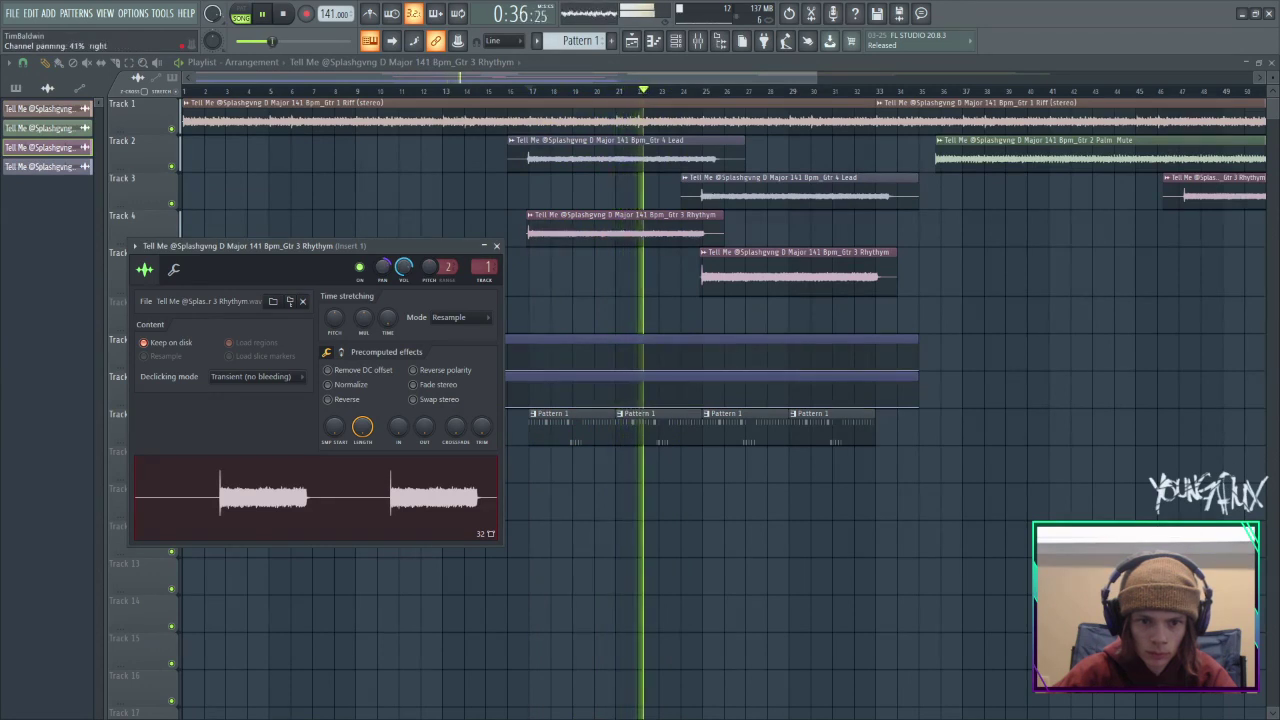
pyautogui.click(497, 246)
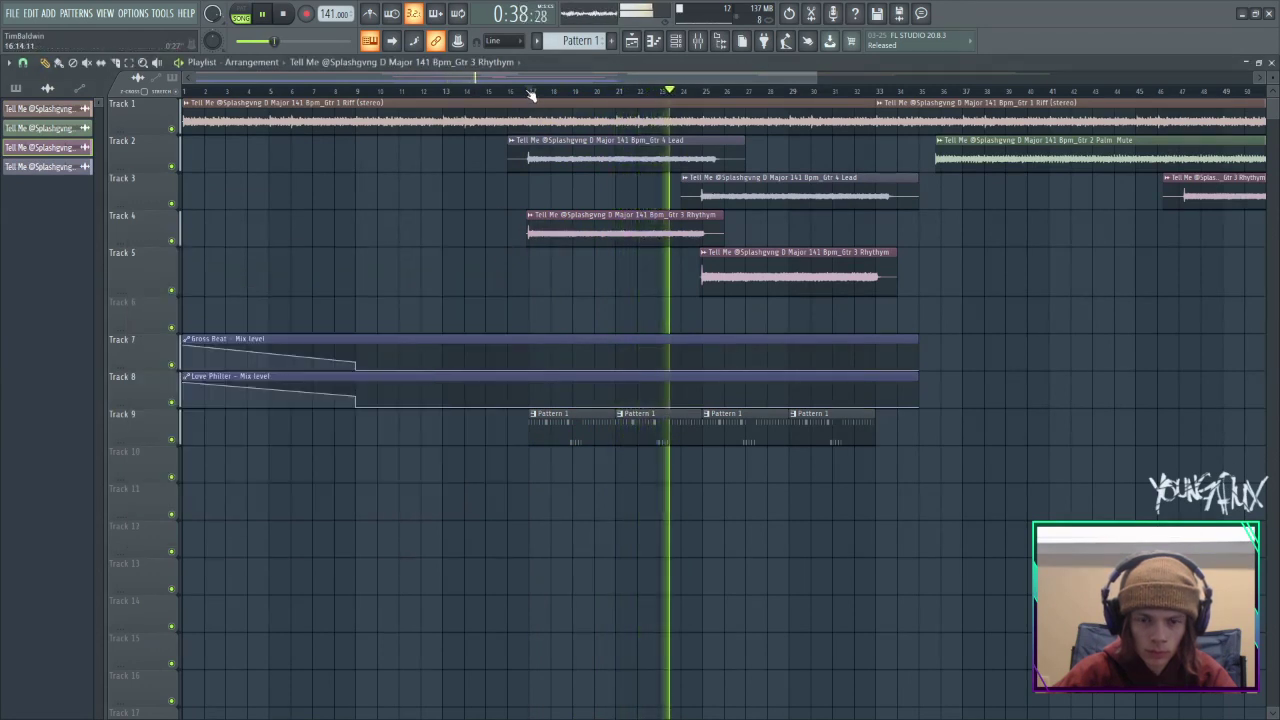
pyautogui.click(530, 91)
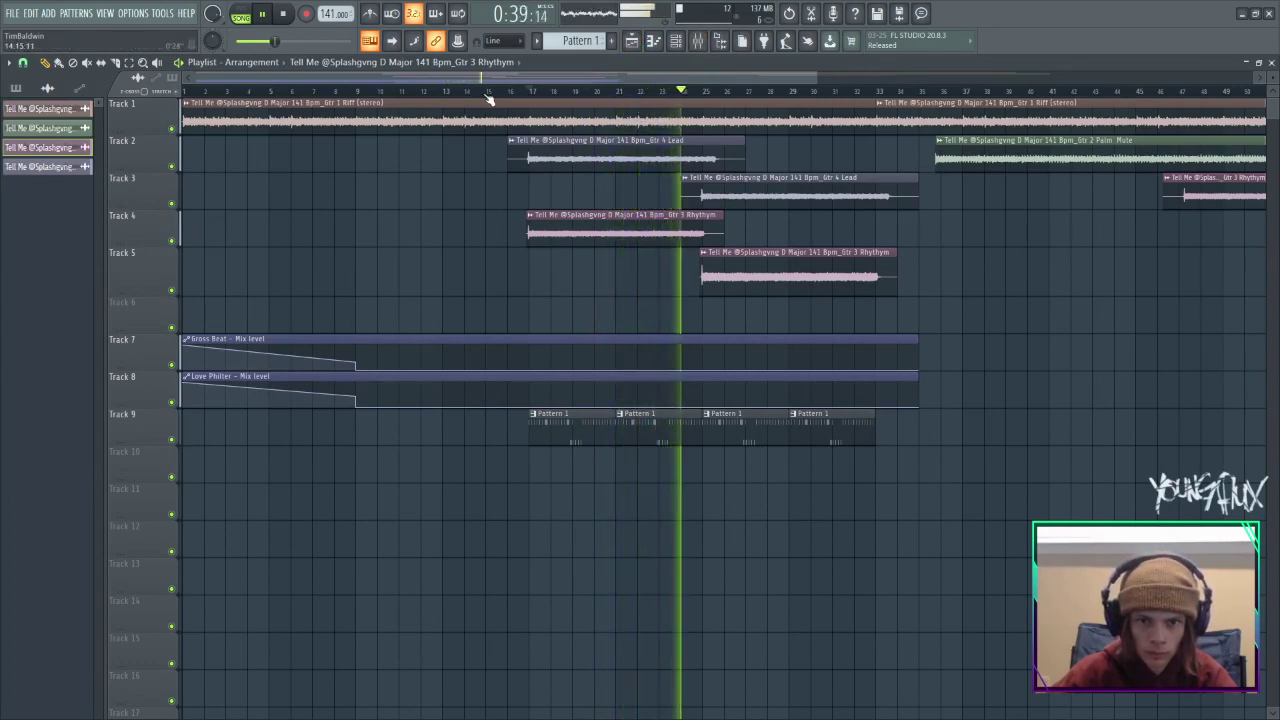
# Play from before the lead entry and set the Gtr 4 Lead channel's volume to about 63%.
pyautogui.click(436, 91)
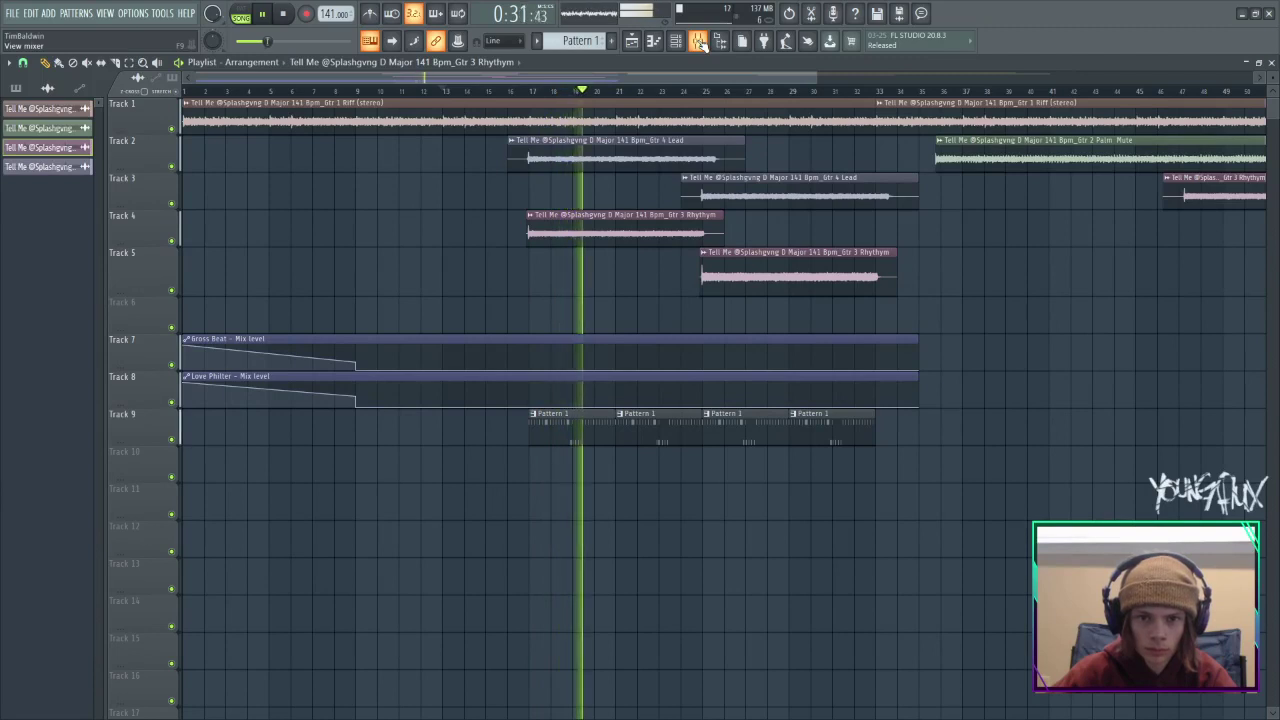
pyautogui.doubleClick(632, 140)
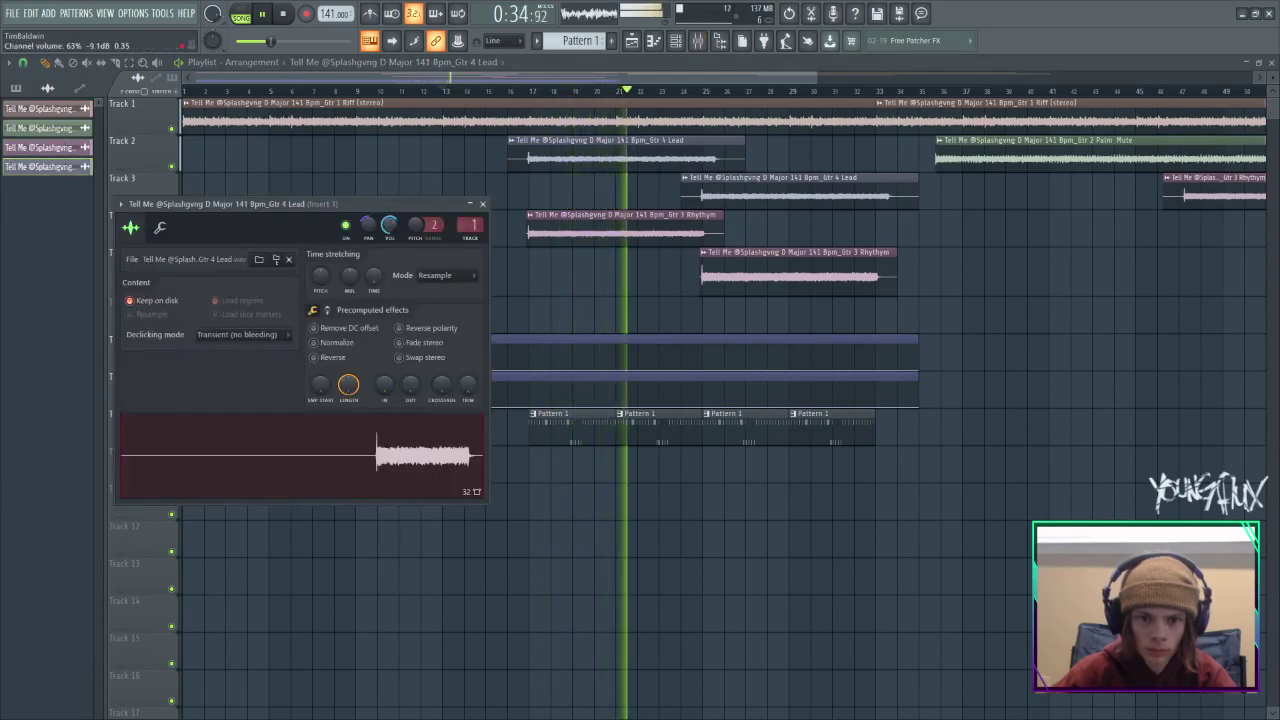
pyautogui.click(482, 204)
# Lower the Gtr 3 Rhythm channel's volume to about 62% and replay from around bar 16.
pyautogui.doubleClick(542, 219)
pyautogui.moveTo(405, 262); pyautogui.dragTo(405, 264)
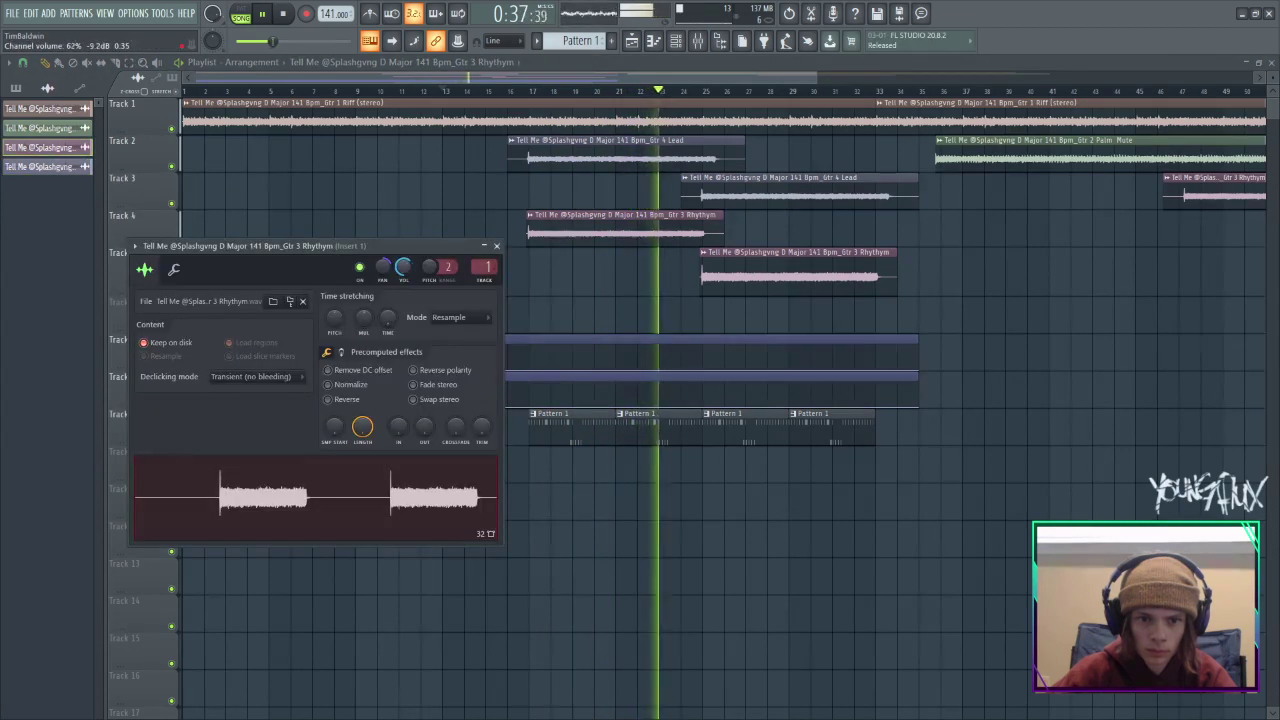
pyautogui.click(496, 245)
pyautogui.click(505, 92)
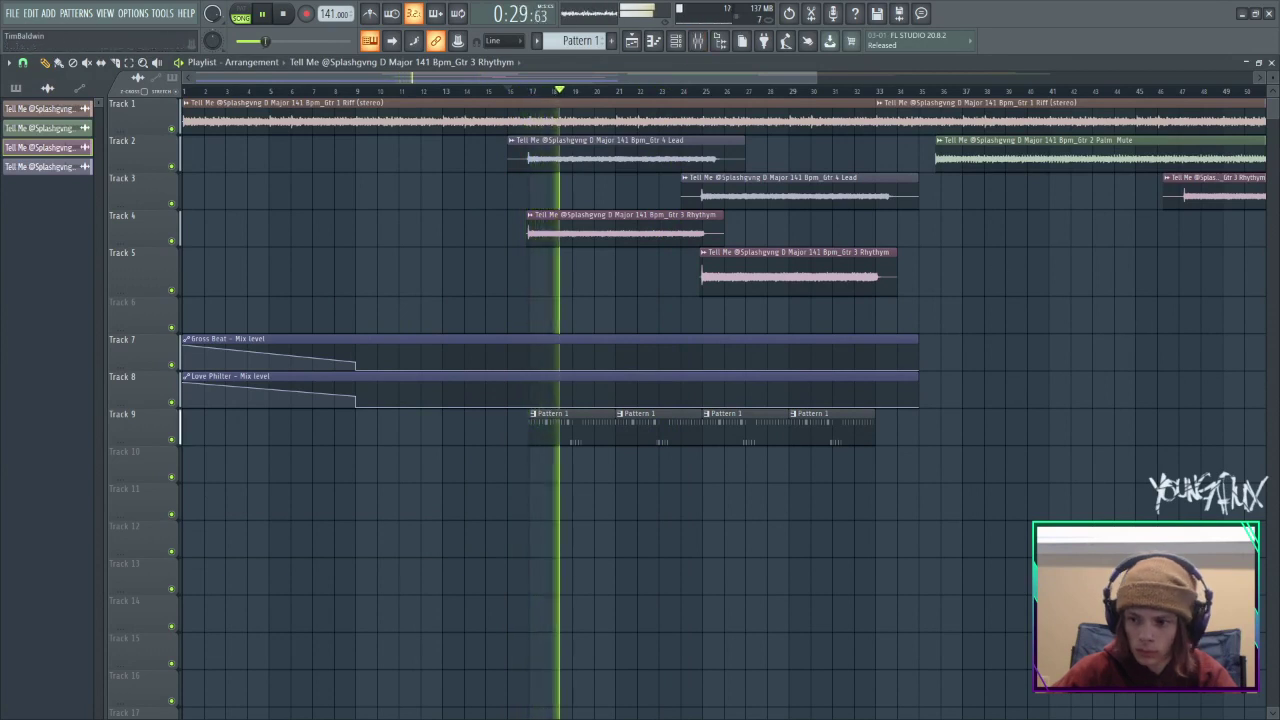
# Add berry kick hits to Pattern 1 on steps 7, 15, 23, 39, 55, 59, 61 and 63.
pyautogui.press('space')
pyautogui.click(680, 42)
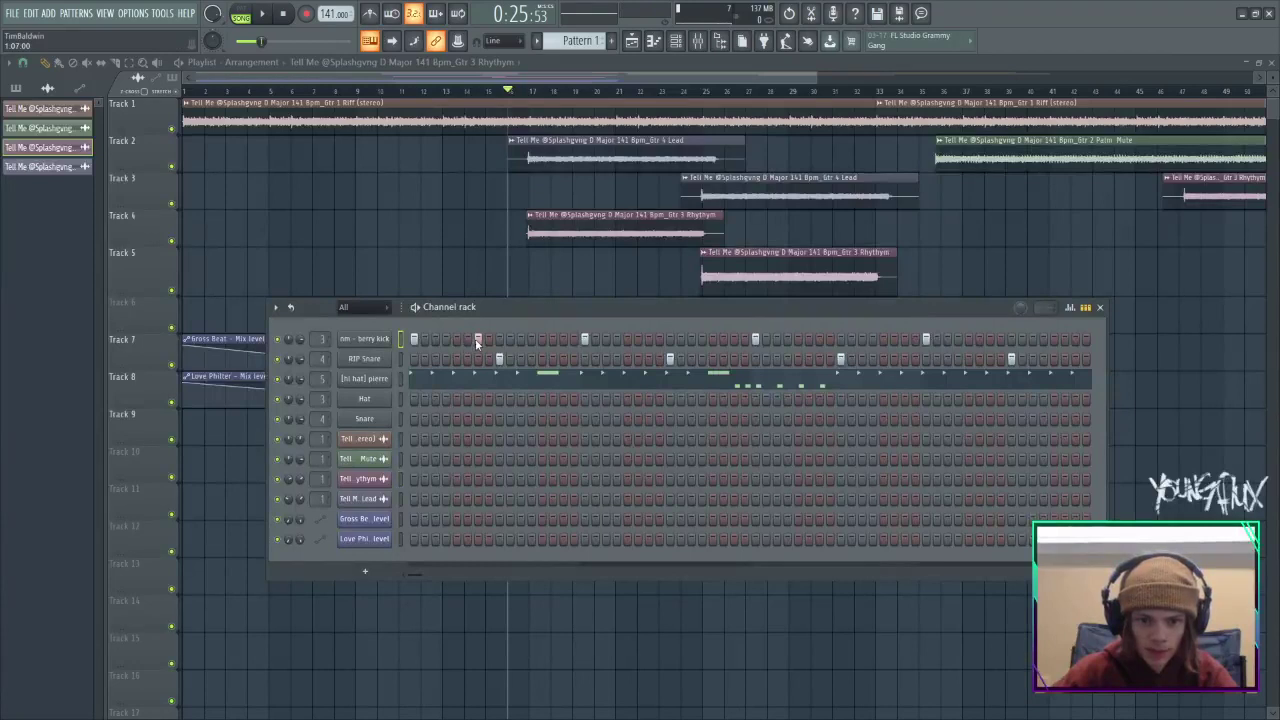
pyautogui.press('space')
pyautogui.click(649, 340)
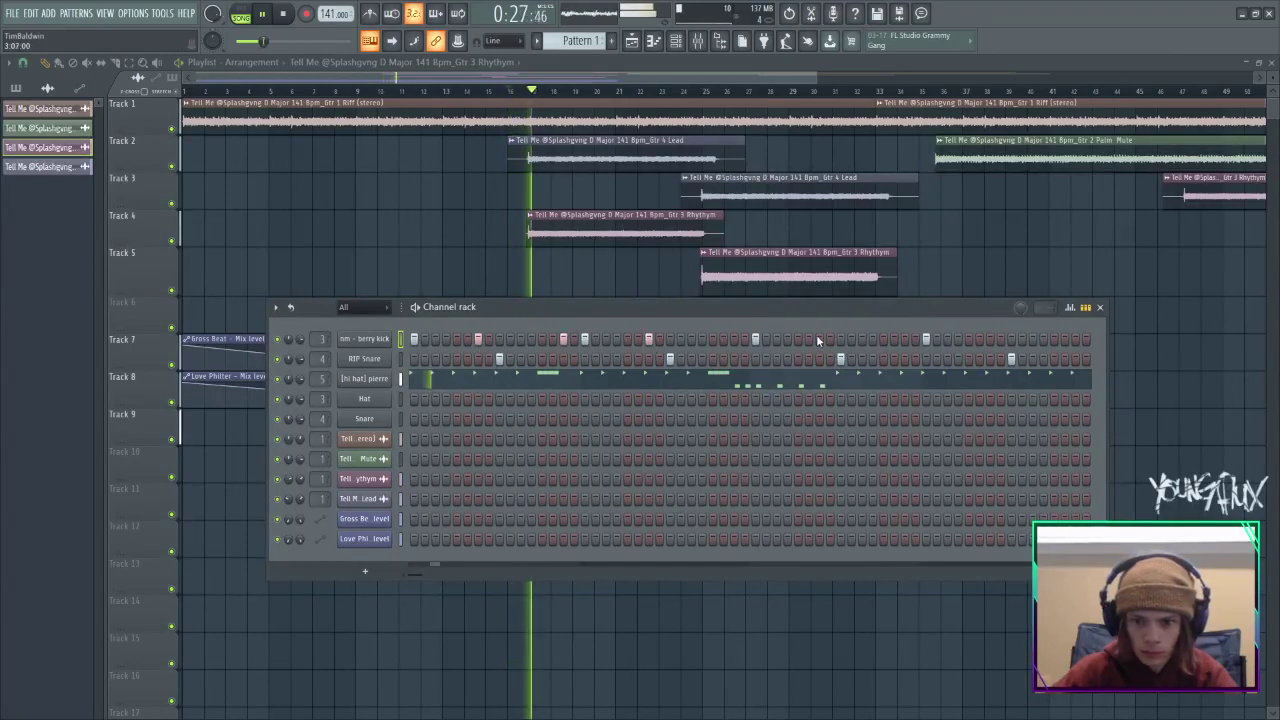
pyautogui.click(819, 339)
pyautogui.click(989, 339)
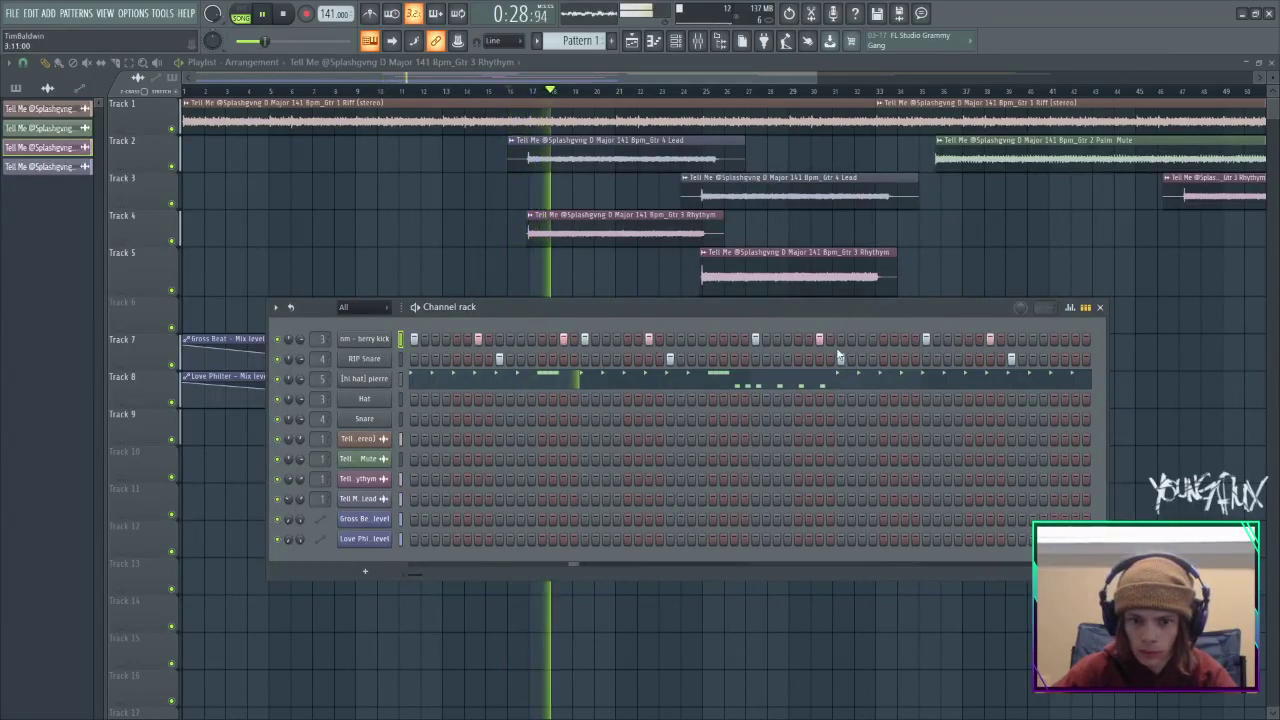
pyautogui.click(1033, 343)
pyautogui.click(1075, 339)
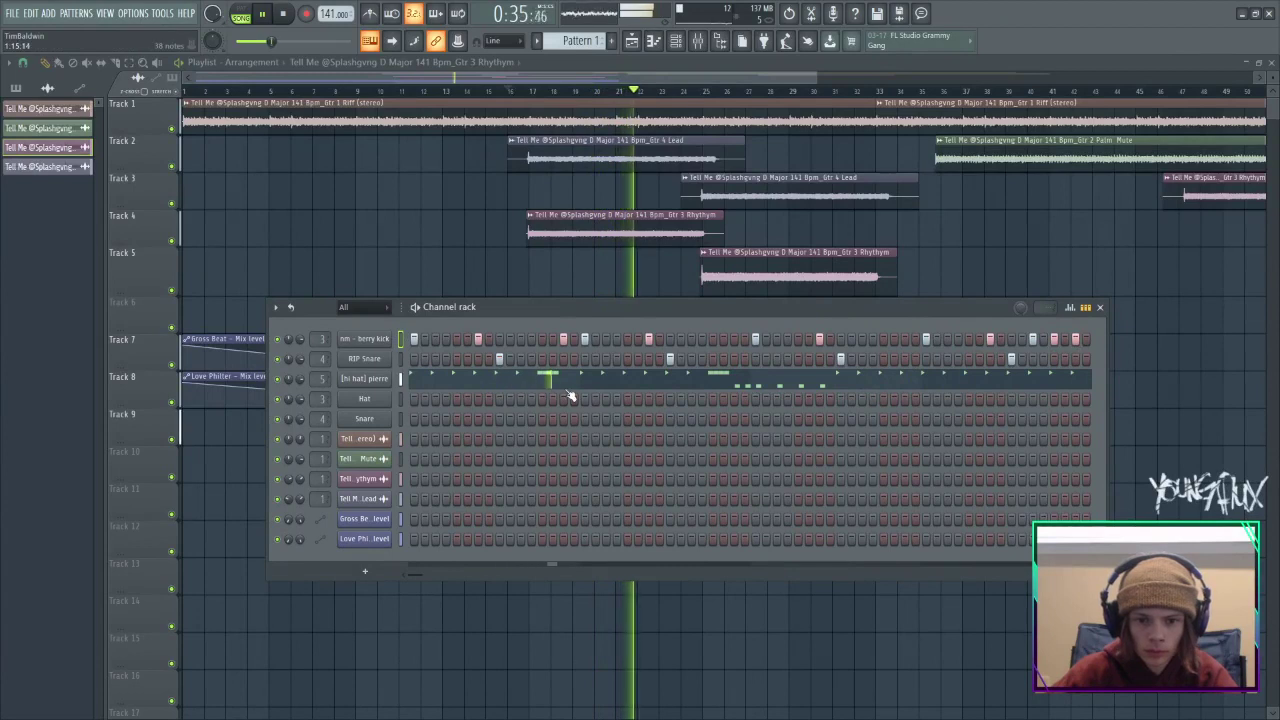
pyautogui.press('space')
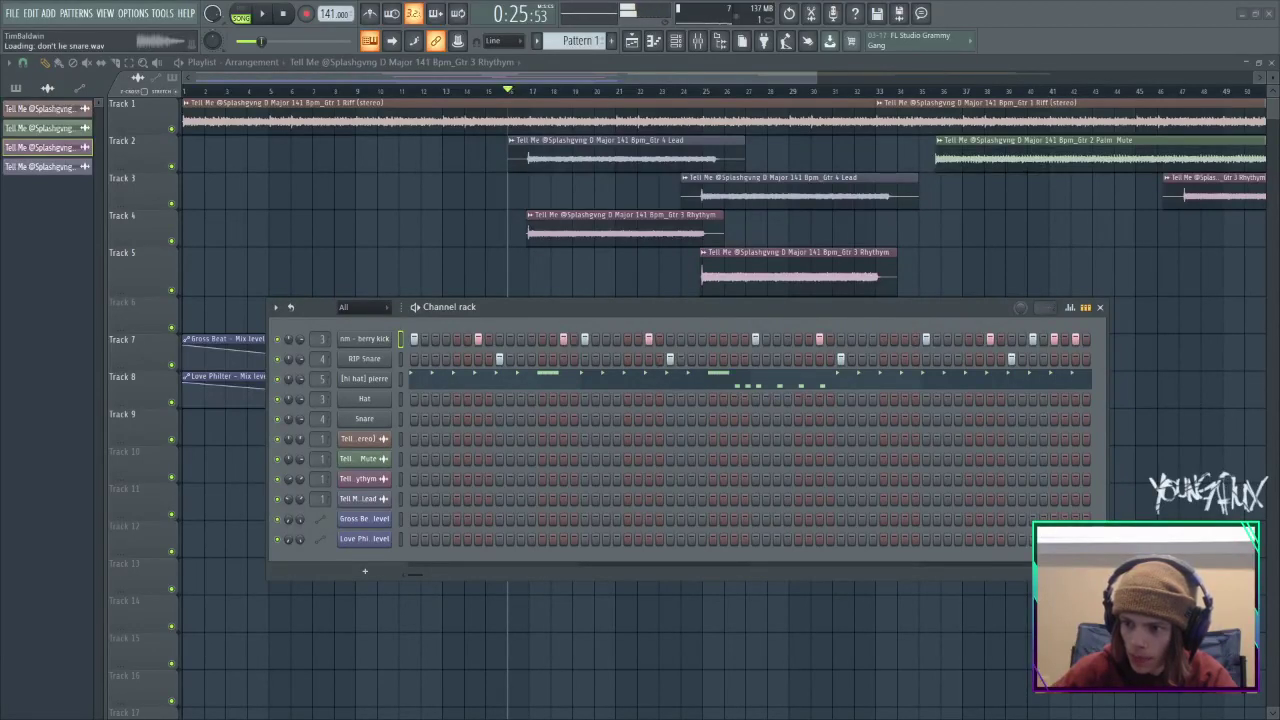
# Add the don't lie snare sample as a new channel and place its hits on steps 9, 25, 41 and 57.
pyautogui.moveTo(1279, 305); pyautogui.dragTo(440, 397)
pyautogui.moveTo(361, 399); pyautogui.dragTo(362, 412)
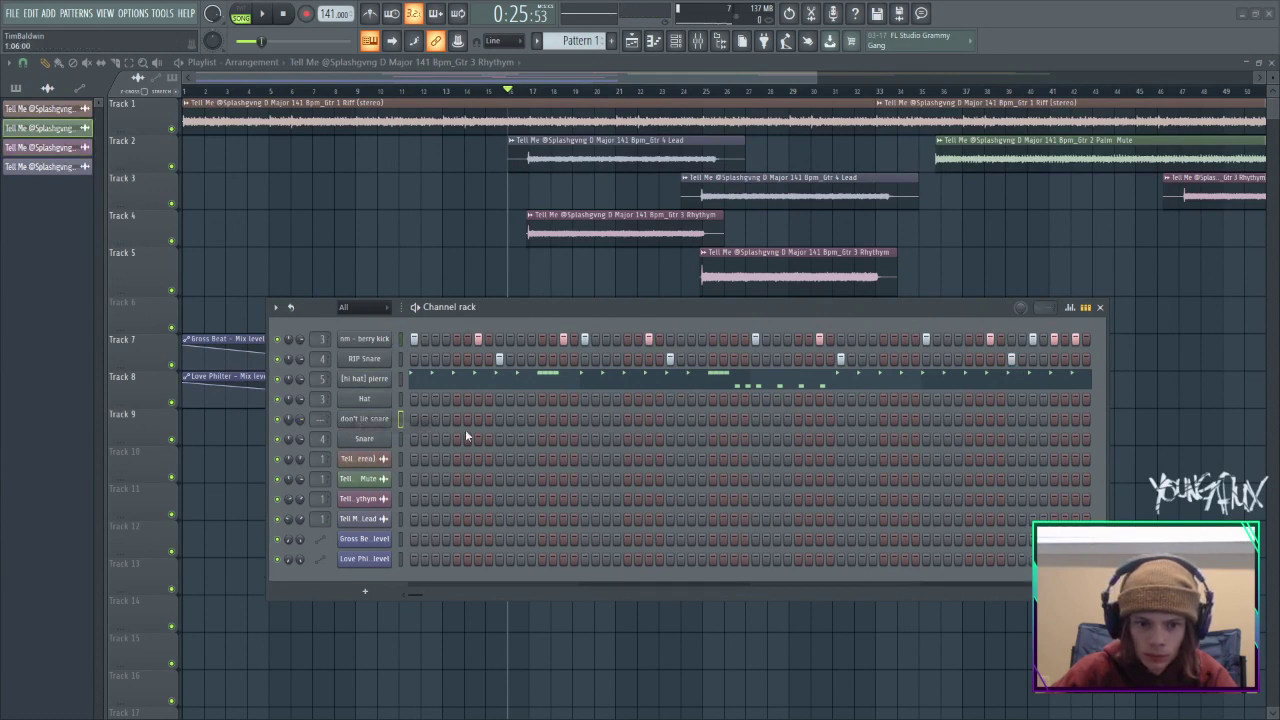
pyautogui.click(498, 419)
pyautogui.press('space')
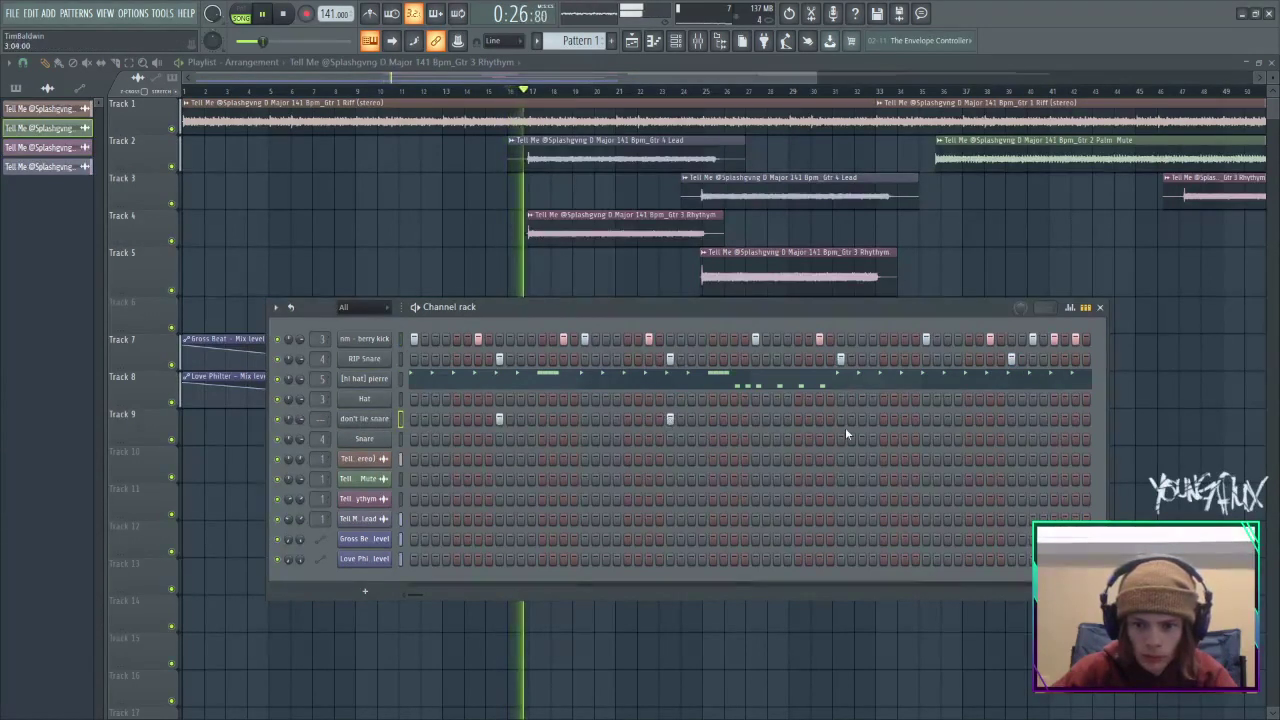
pyautogui.click(840, 419)
pyautogui.click(1011, 419)
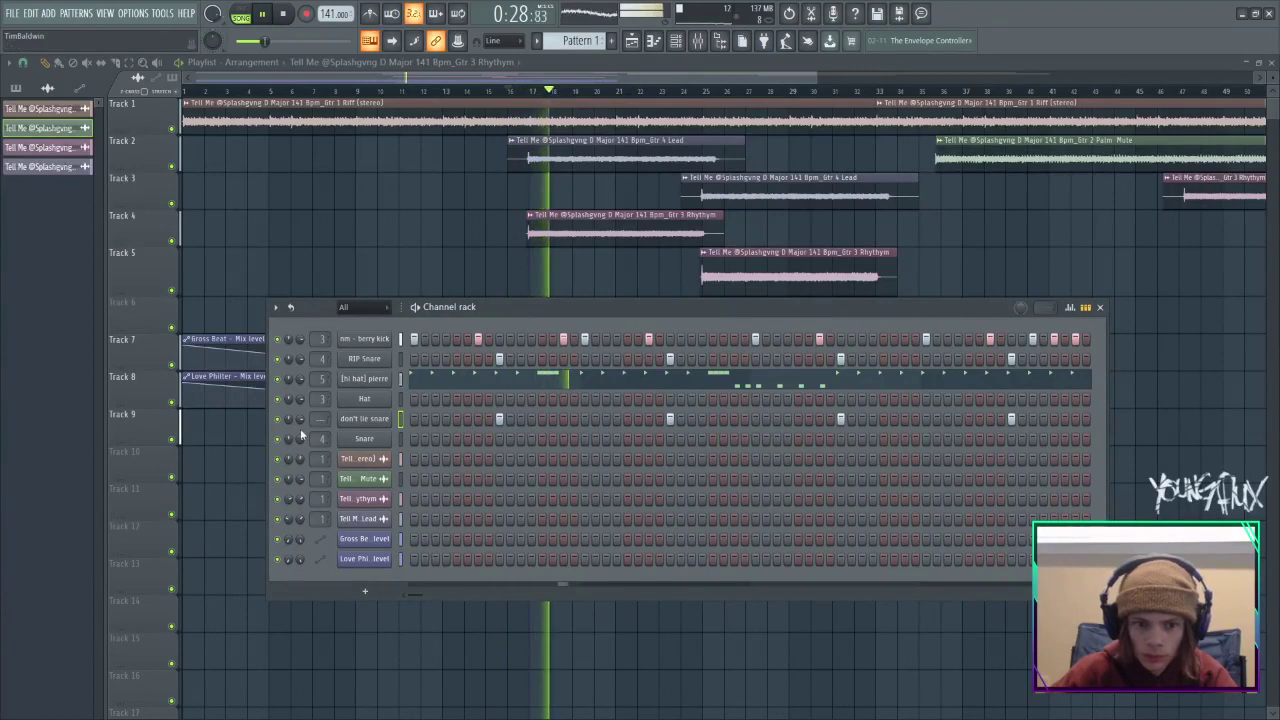
# Route the don't lie snare to mixer track 6 and pan it slightly right.
pyautogui.scroll(3, 318, 421)
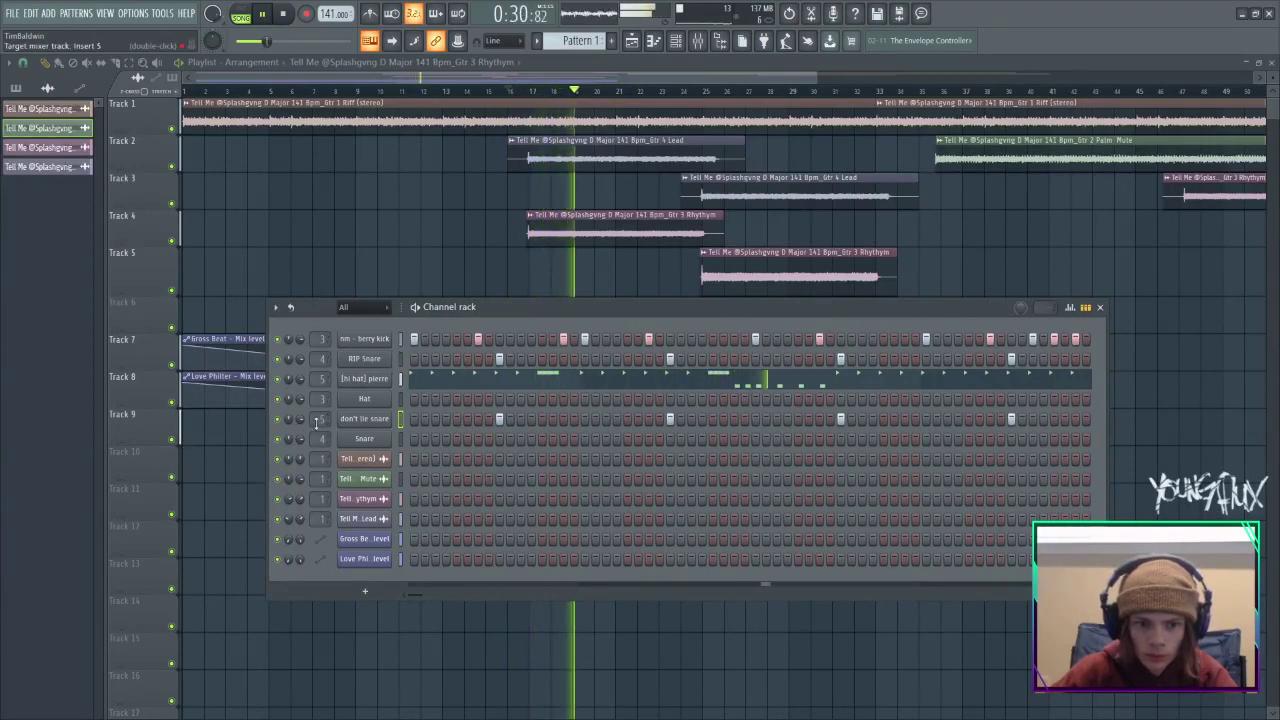
pyautogui.scroll(1, 318, 422)
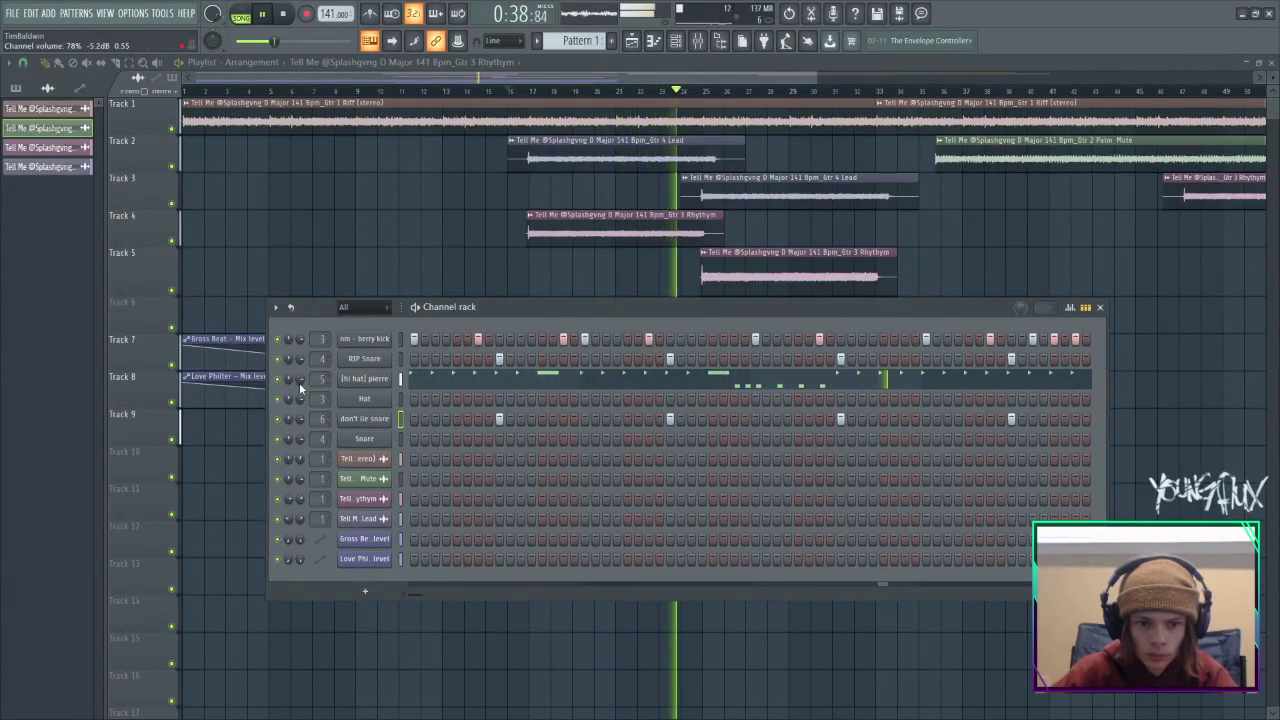
pyautogui.moveTo(289, 381); pyautogui.dragTo(293, 425)
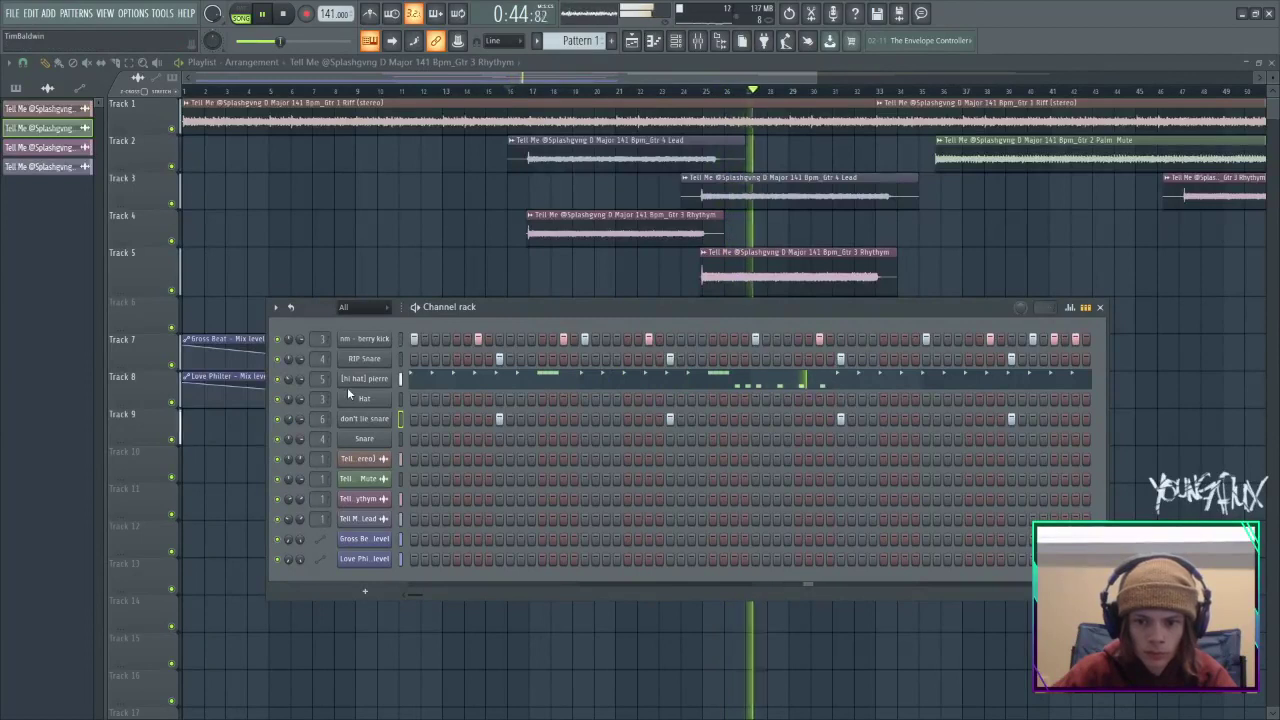
pyautogui.moveTo(289, 419); pyautogui.dragTo(289, 404)
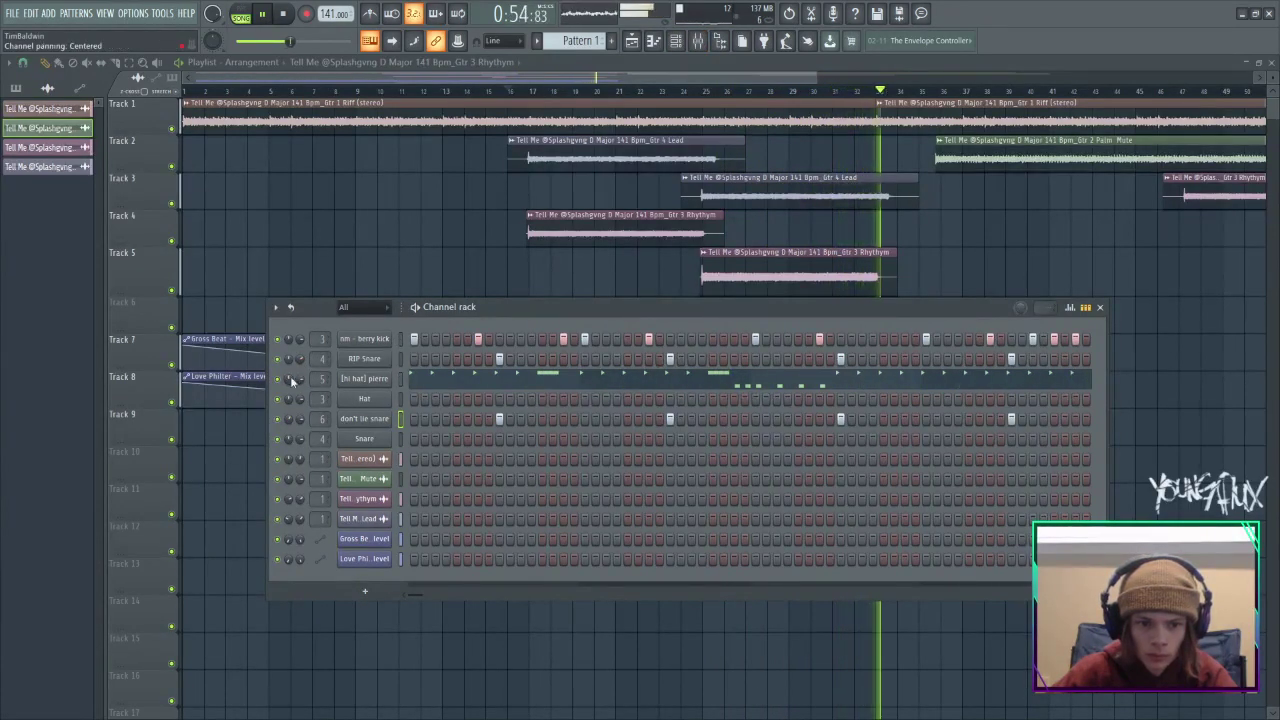
# Pan the RIP Snare slightly left, replay the section, and lower the don't lie snare's volume.
pyautogui.moveTo(290, 359); pyautogui.dragTo(290, 363)
pyautogui.press('space')
pyautogui.press('space')
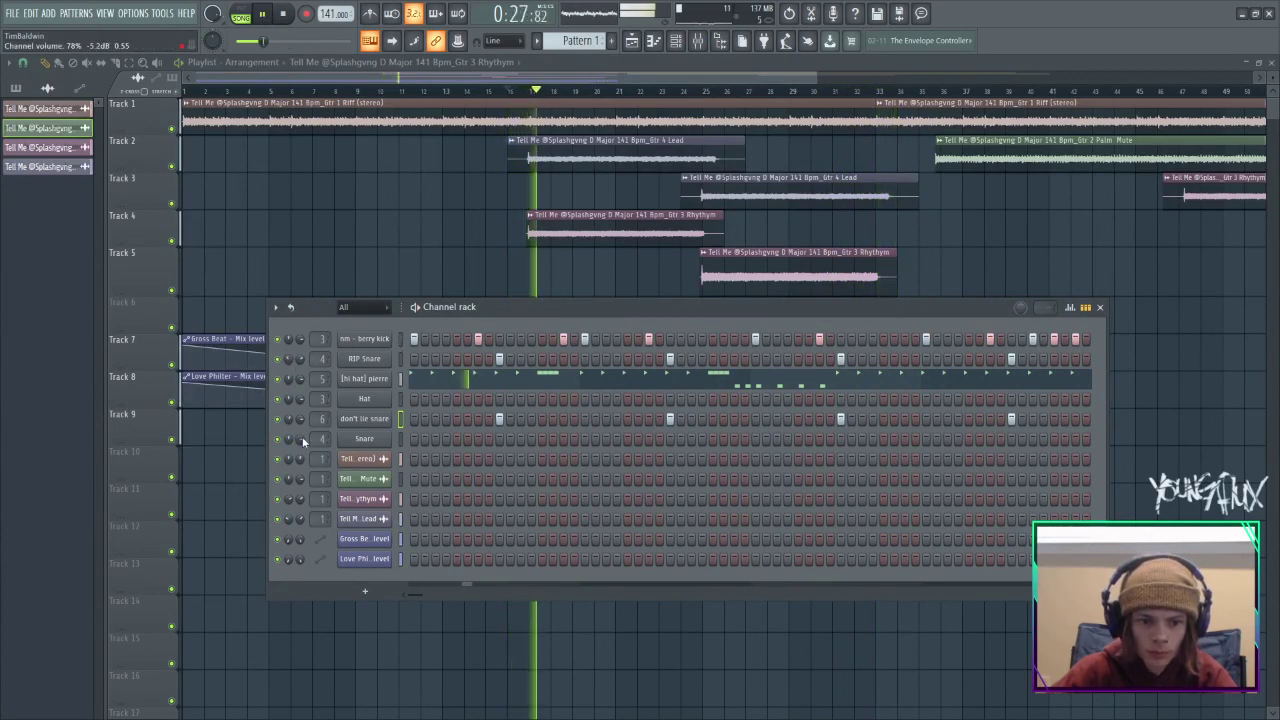
pyautogui.moveTo(300, 424); pyautogui.dragTo(300, 440)
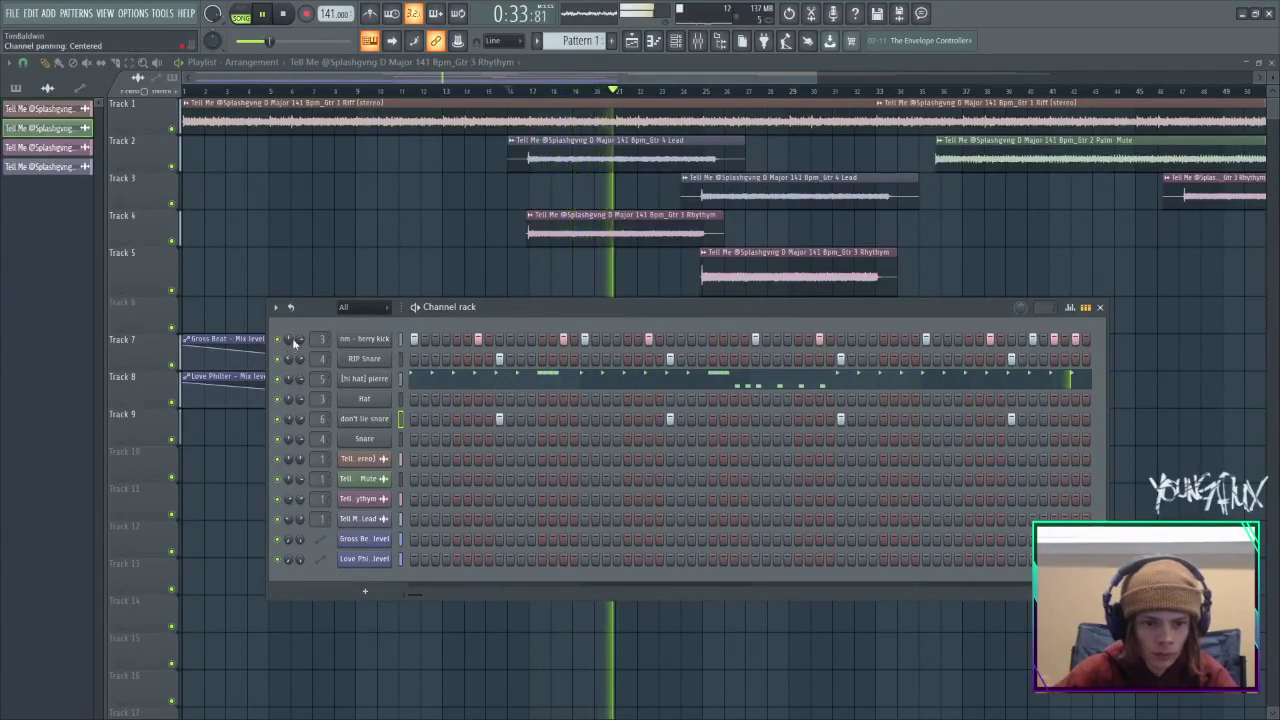
# Load Fruity Parametric EQ 2 in the first effect slot of the kick's mixer track, Insert 3.
pyautogui.press('F9')
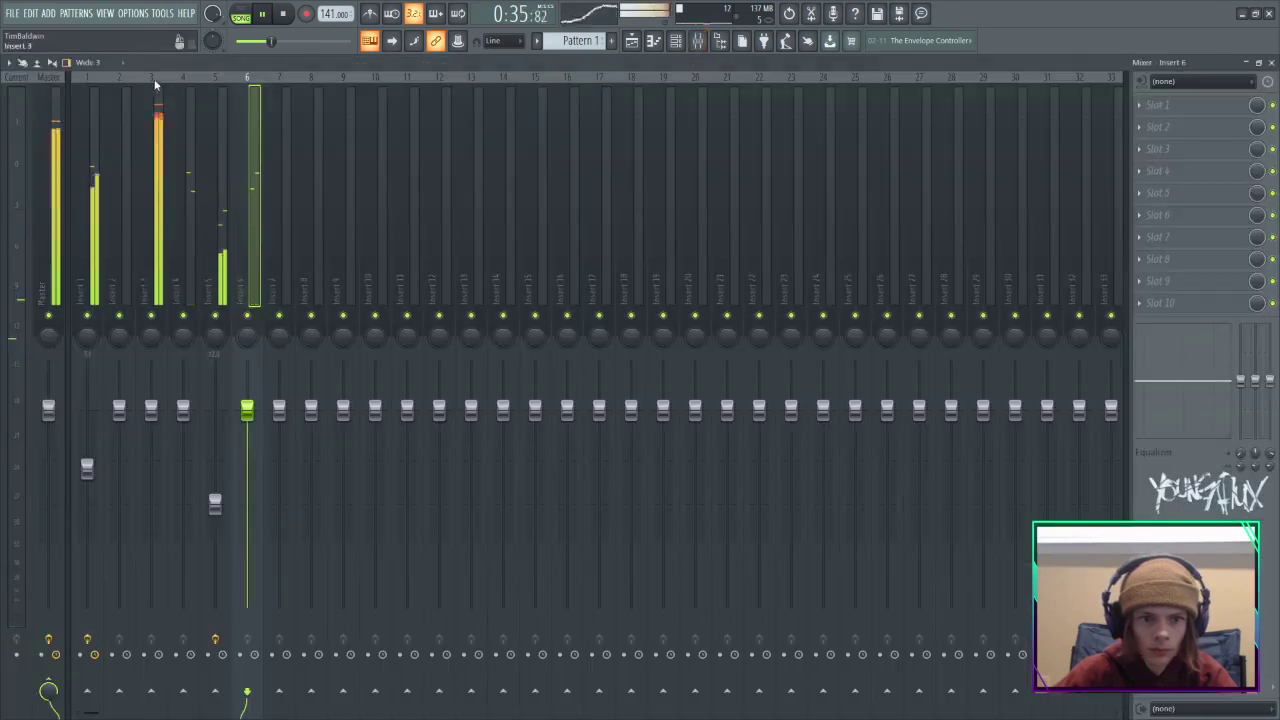
pyautogui.click(1240, 104)
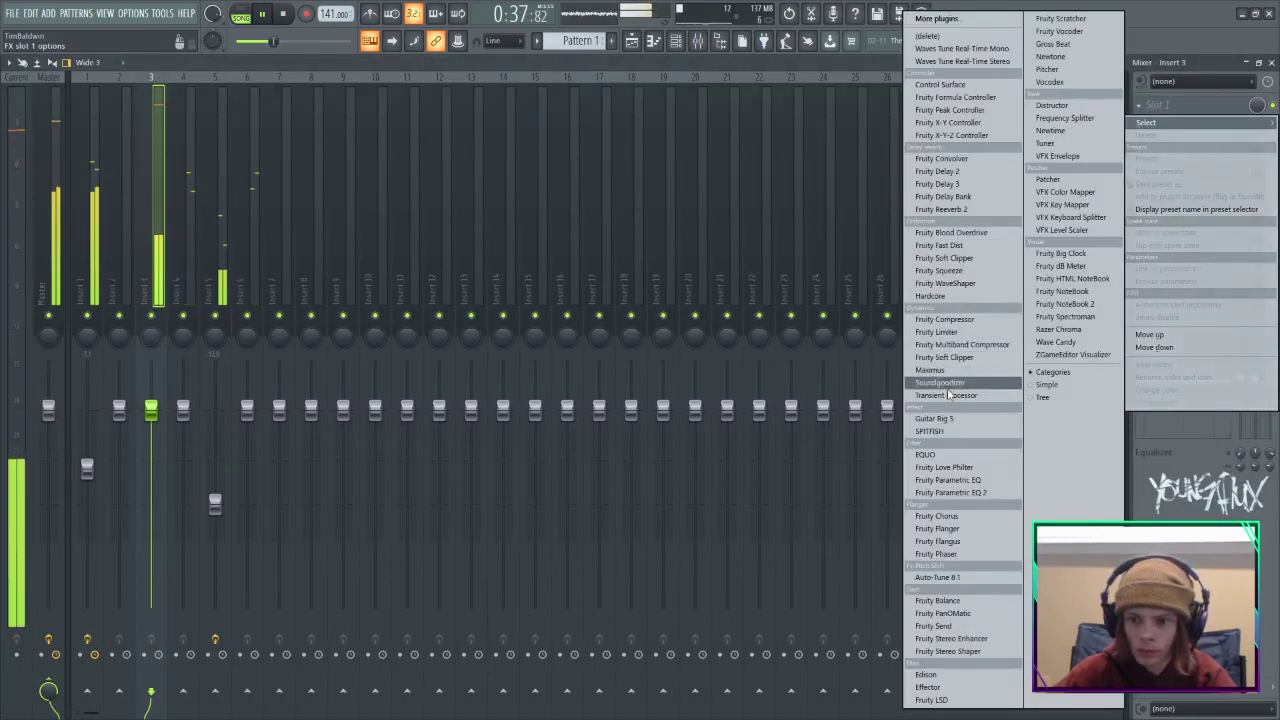
pyautogui.click(965, 492)
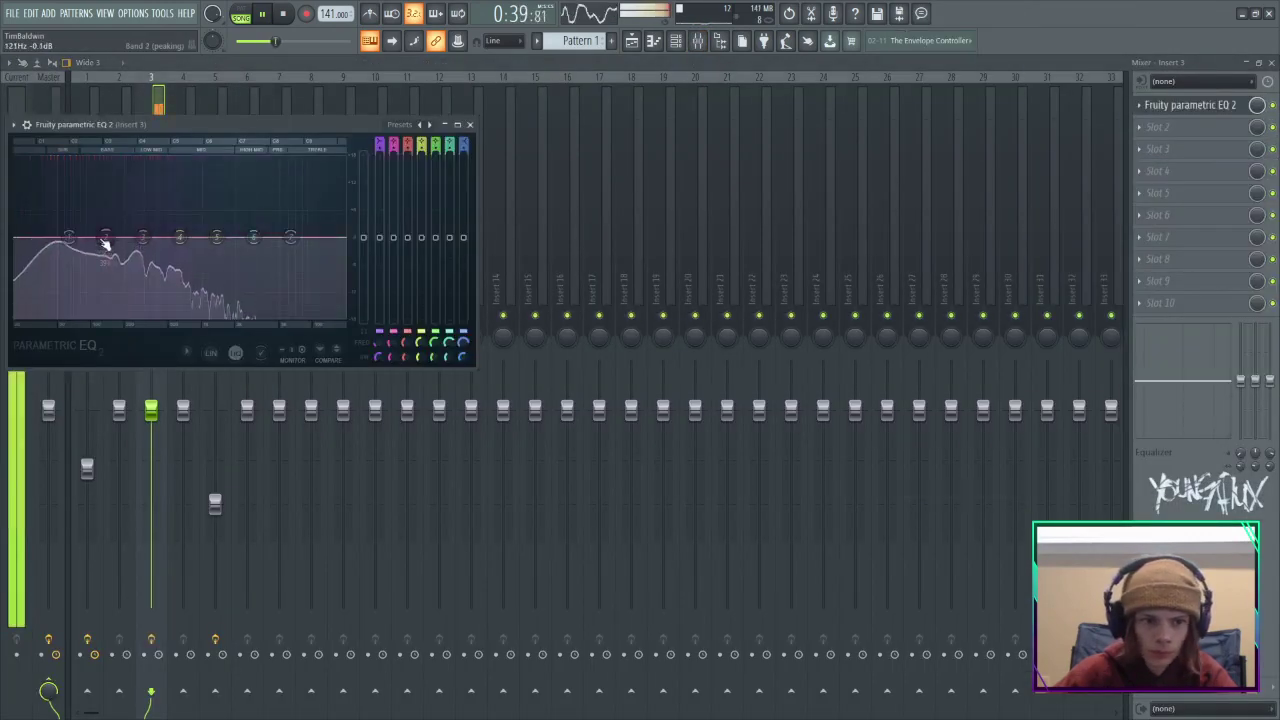
pyautogui.click(447, 126)
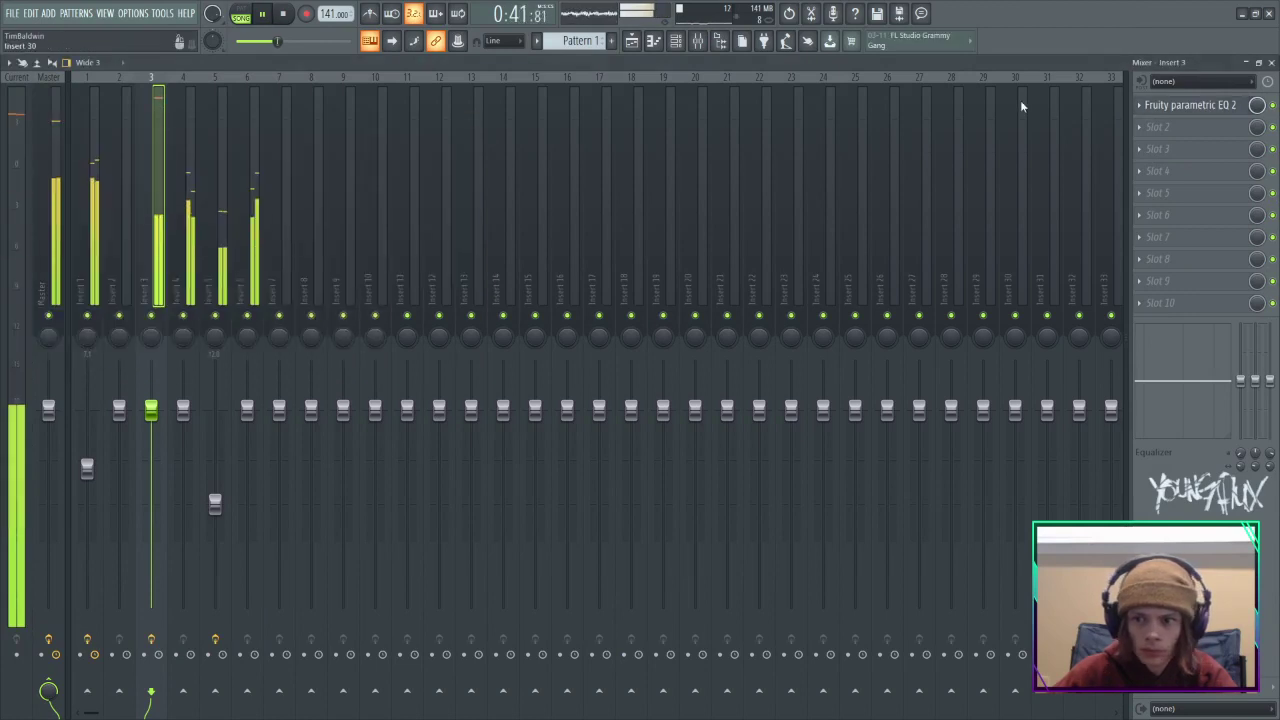
# Load Fruity Soft Clipper in the second effect slot of mixer track Insert 3.
pyautogui.click(1200, 126)
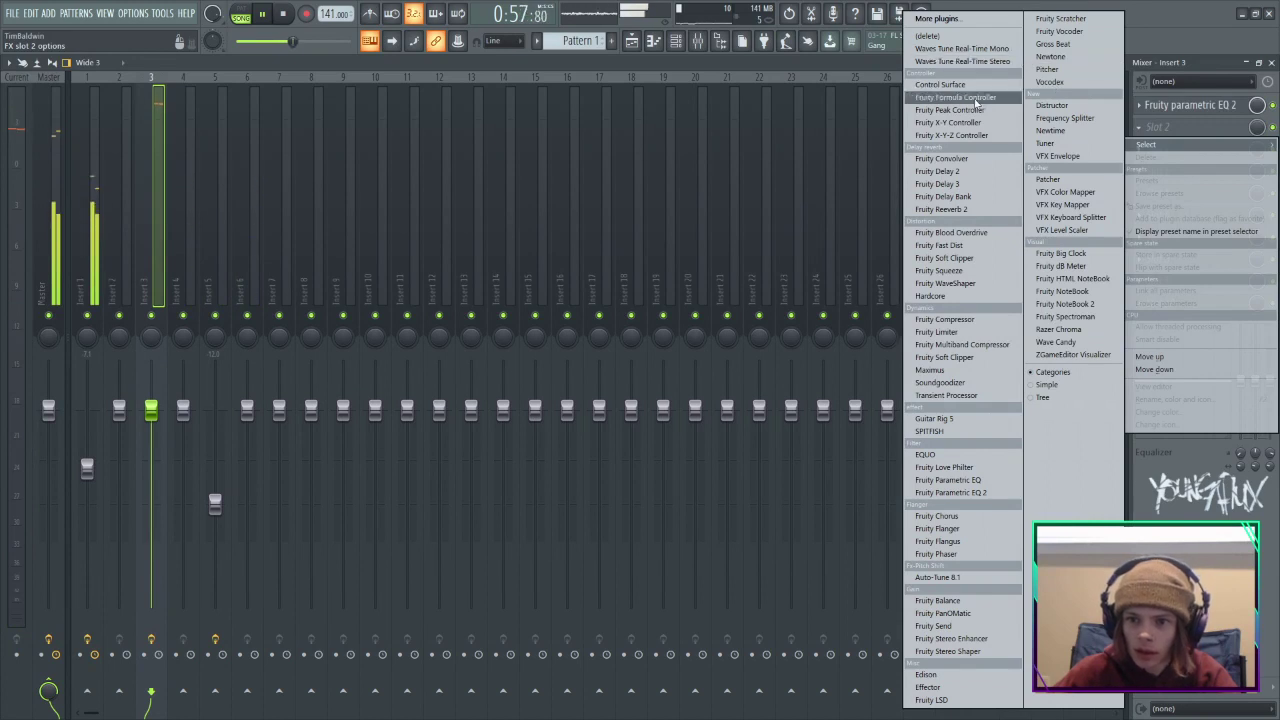
pyautogui.click(944, 258)
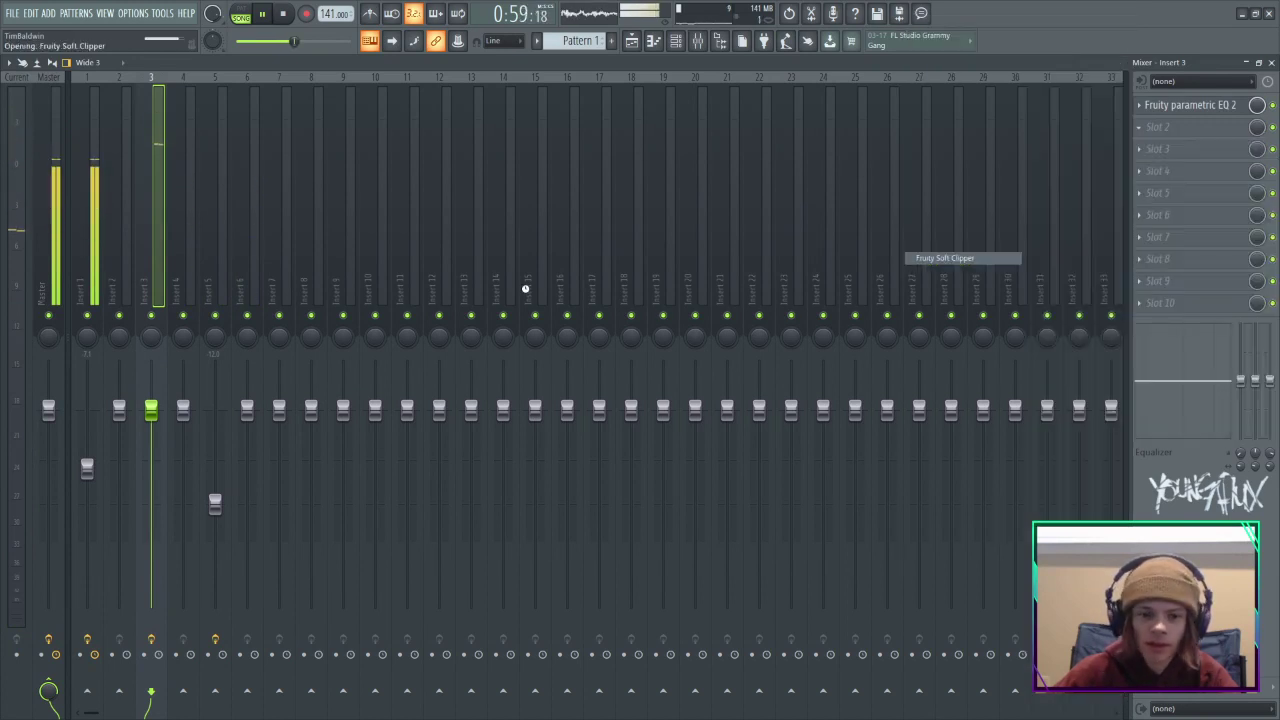
pyautogui.click(176, 144)
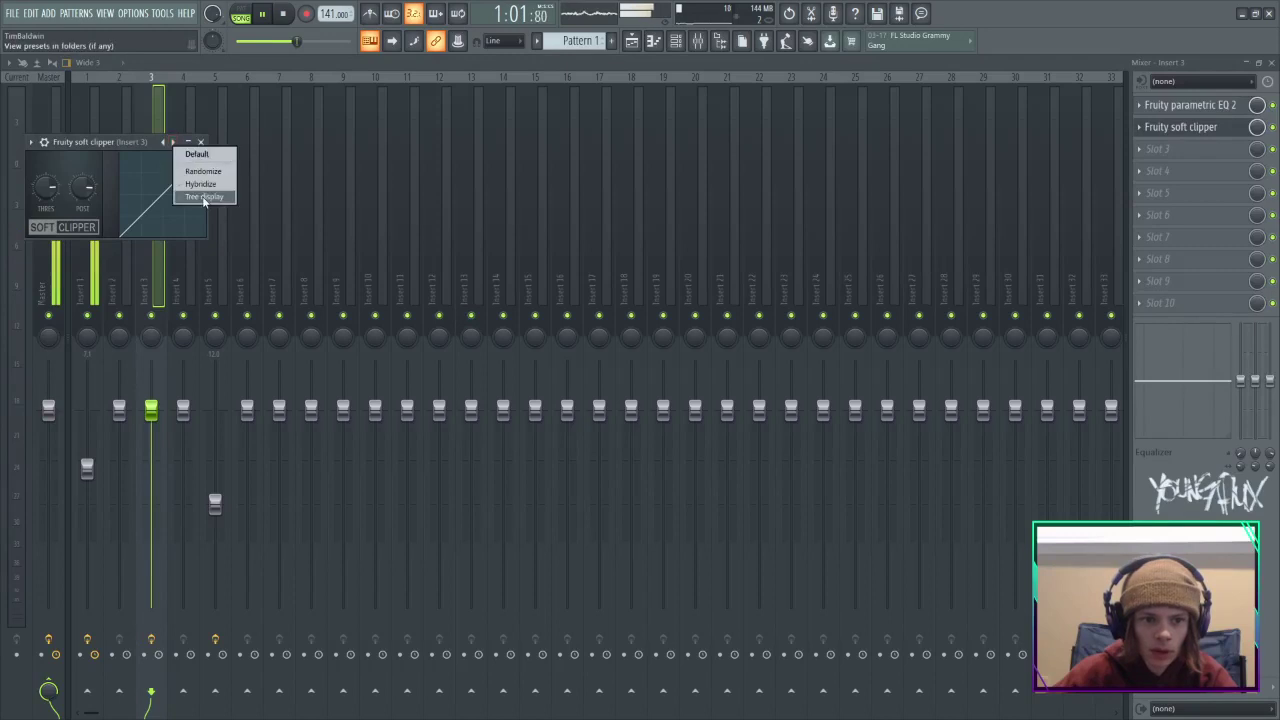
pyautogui.click(183, 171)
pyautogui.moveTo(113, 142); pyautogui.dragTo(229, 222)
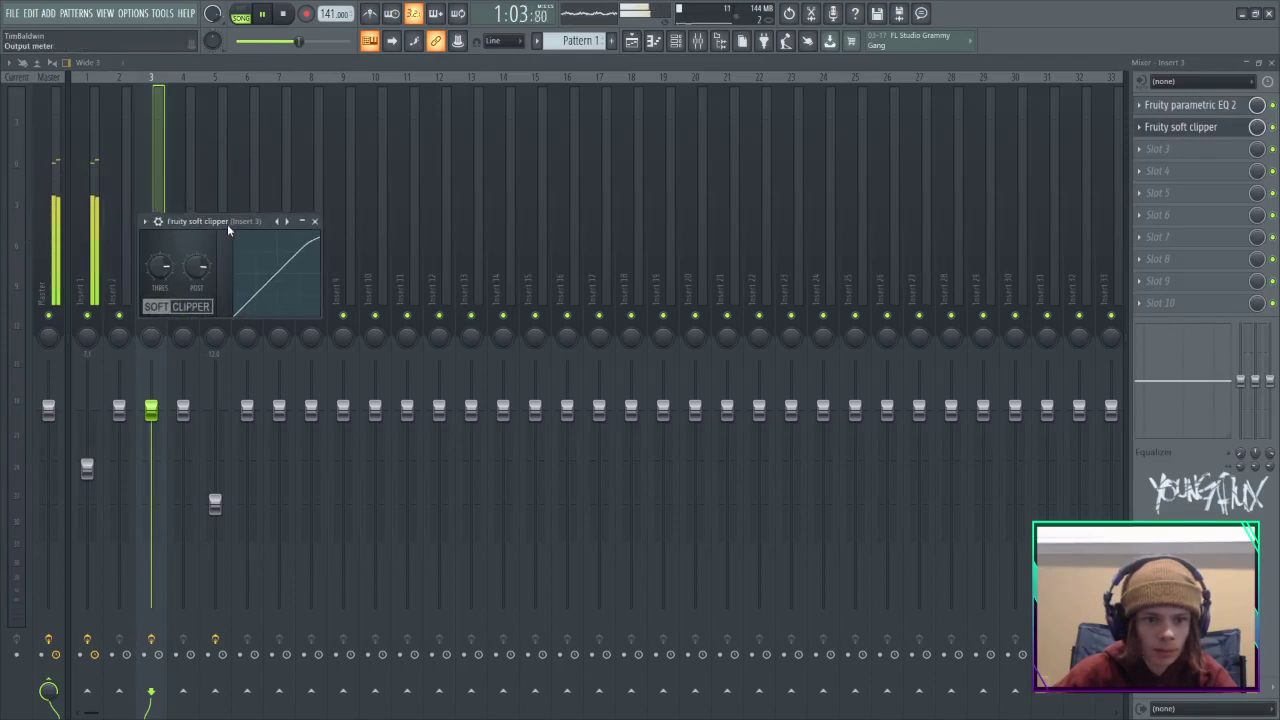
# Bring up the playlist and move the Gtr 2 Palm Mute clip on Track 2 two bars earlier.
pyautogui.click(631, 40)
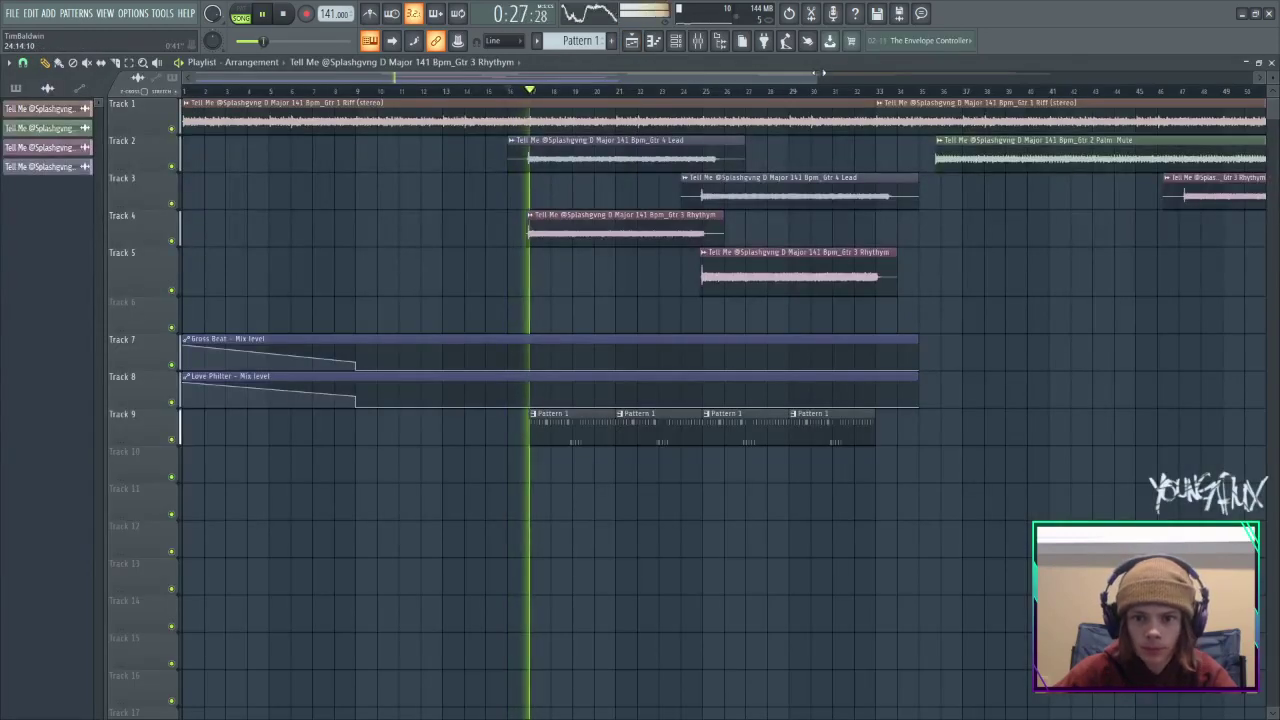
pyautogui.moveTo(1230, 101); pyautogui.dragTo(1258, 98)
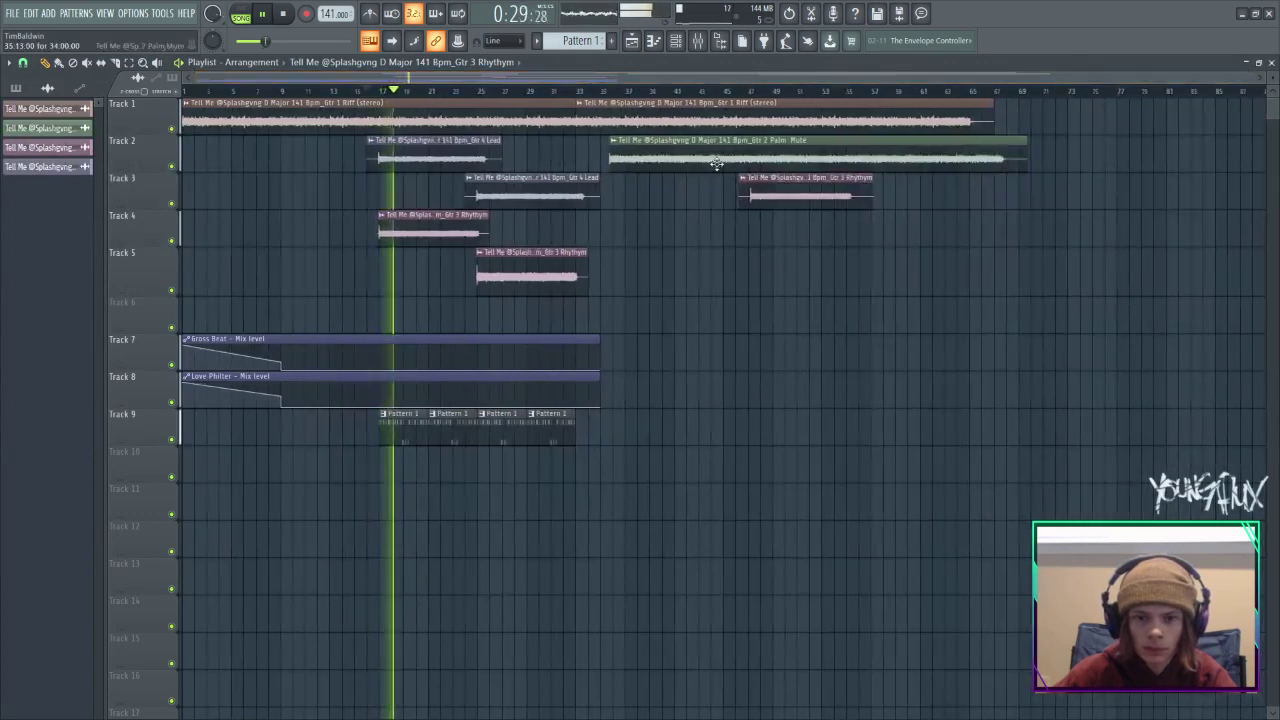
pyautogui.doubleClick(520, 243)
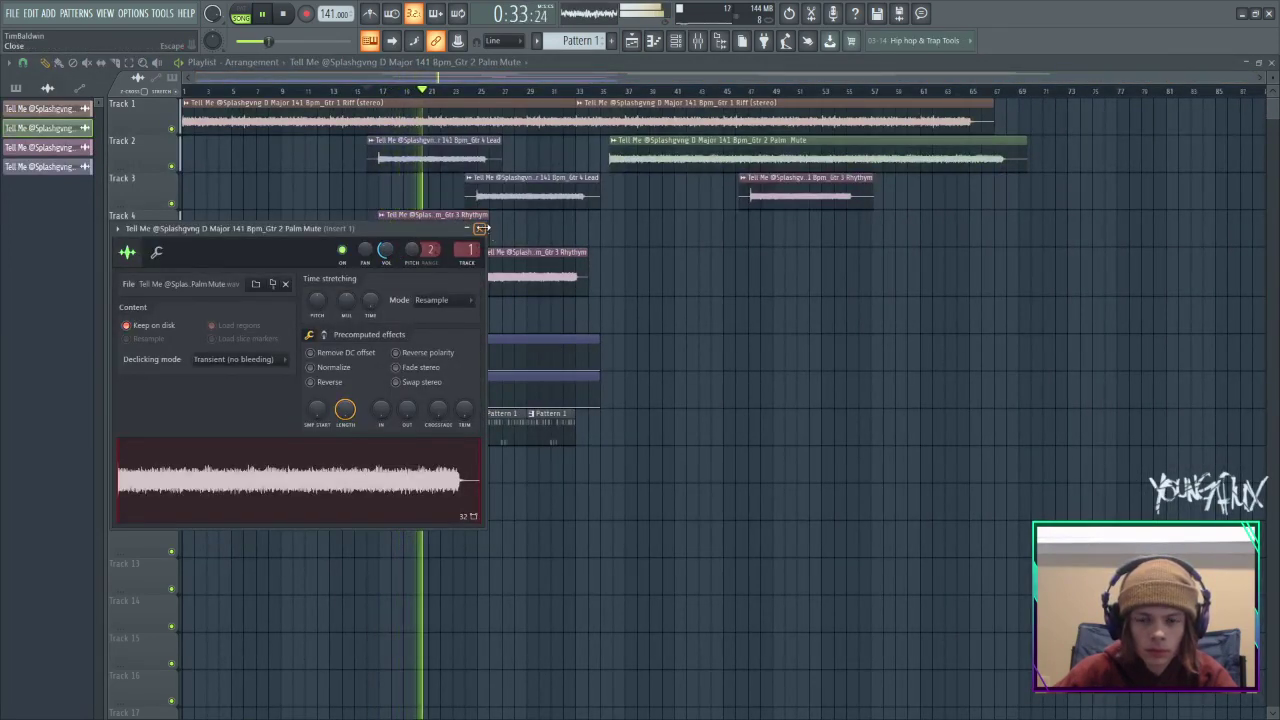
pyautogui.click(481, 228)
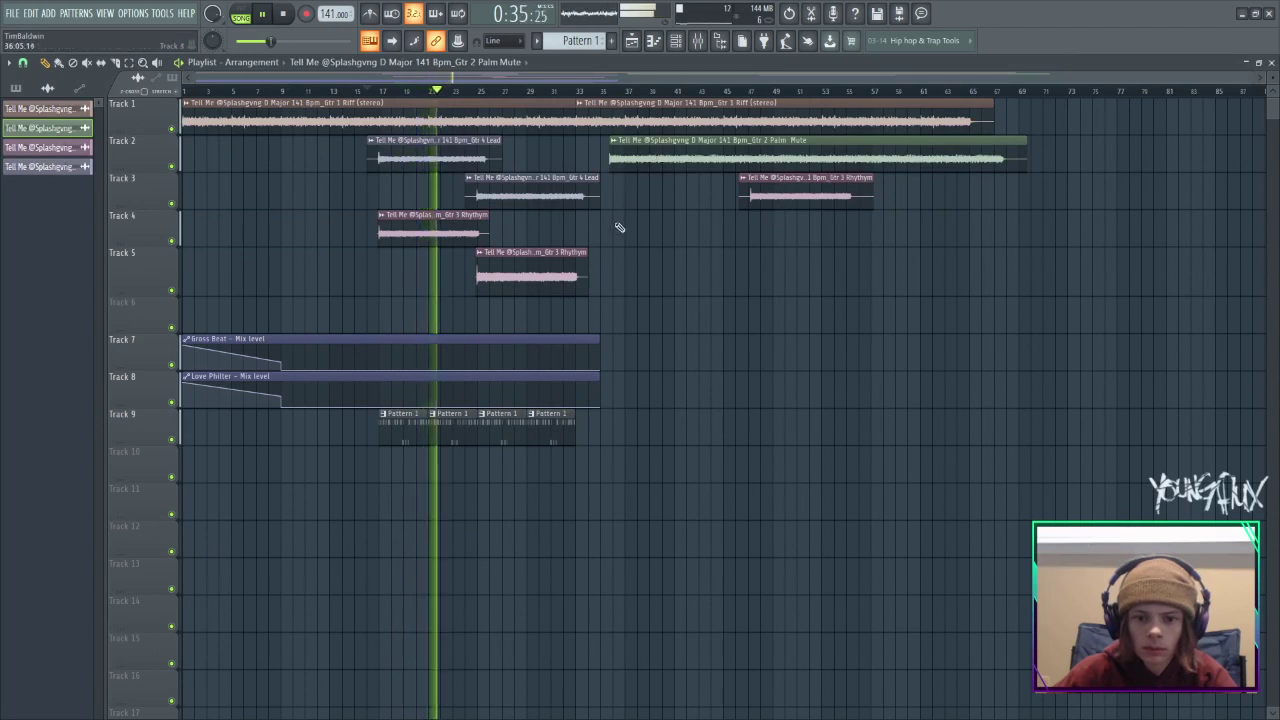
pyautogui.scroll(4, 619, 228)
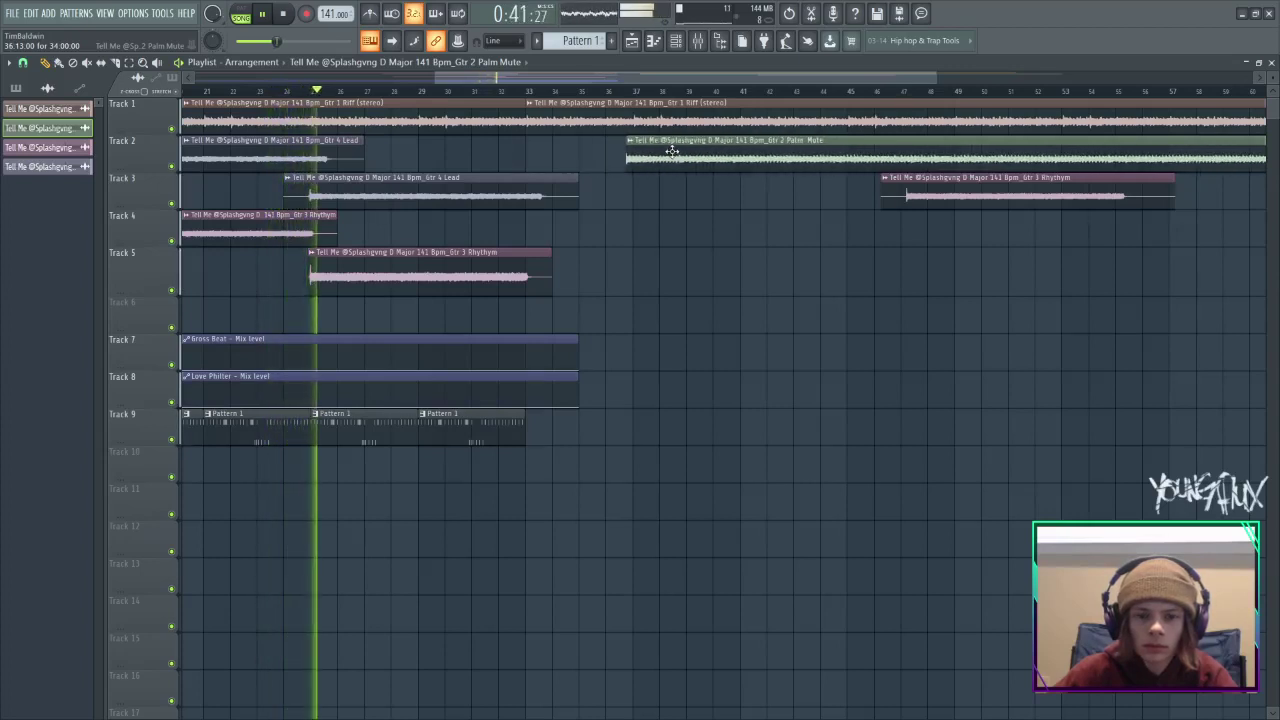
pyautogui.moveTo(672, 150); pyautogui.dragTo(618, 150)
# Align the Gtr 2 Palm Mute clip's start with bar 33 using 1/2 beat snap, and set the snap back to Bar.
pyautogui.click(23, 62)
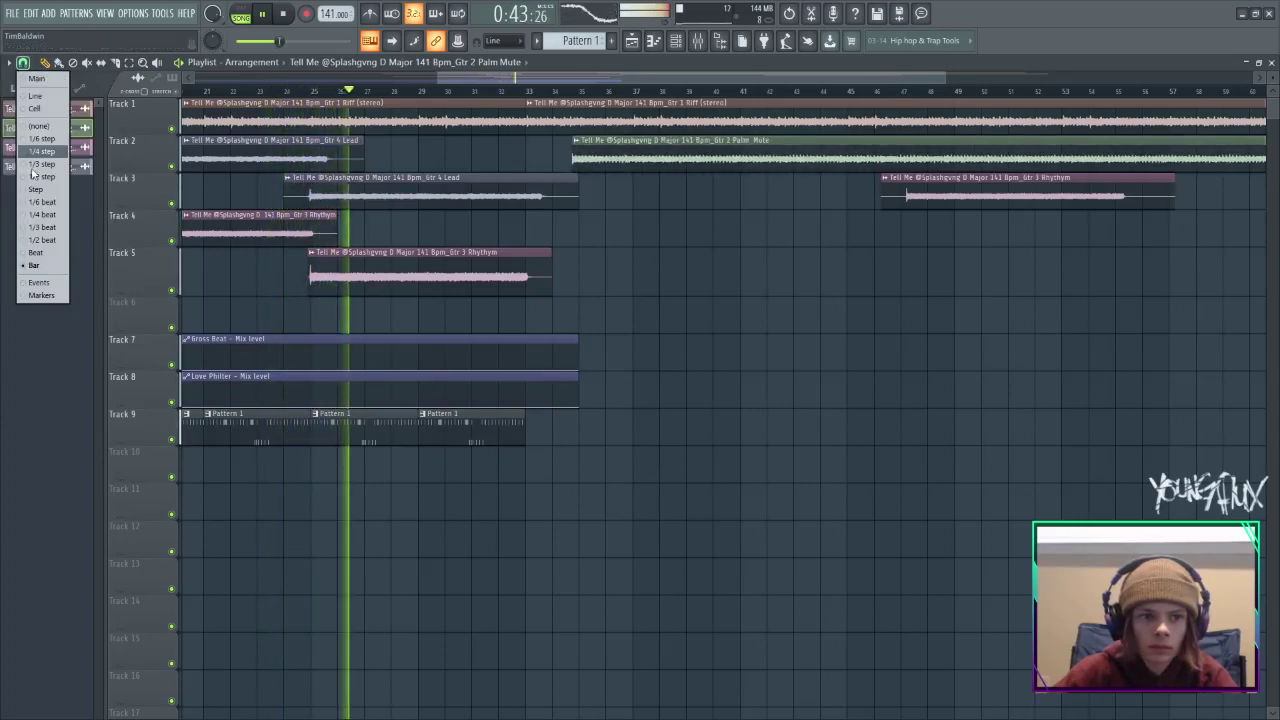
pyautogui.click(42, 241)
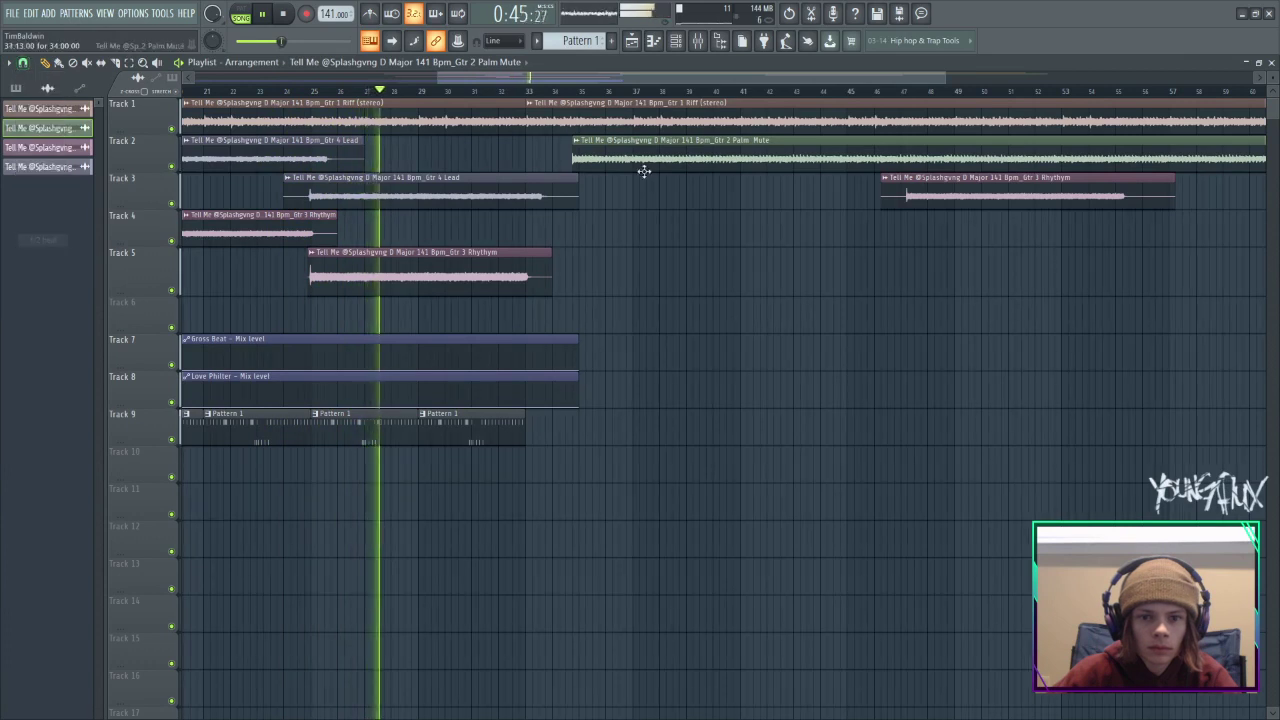
pyautogui.moveTo(644, 168); pyautogui.dragTo(584, 158)
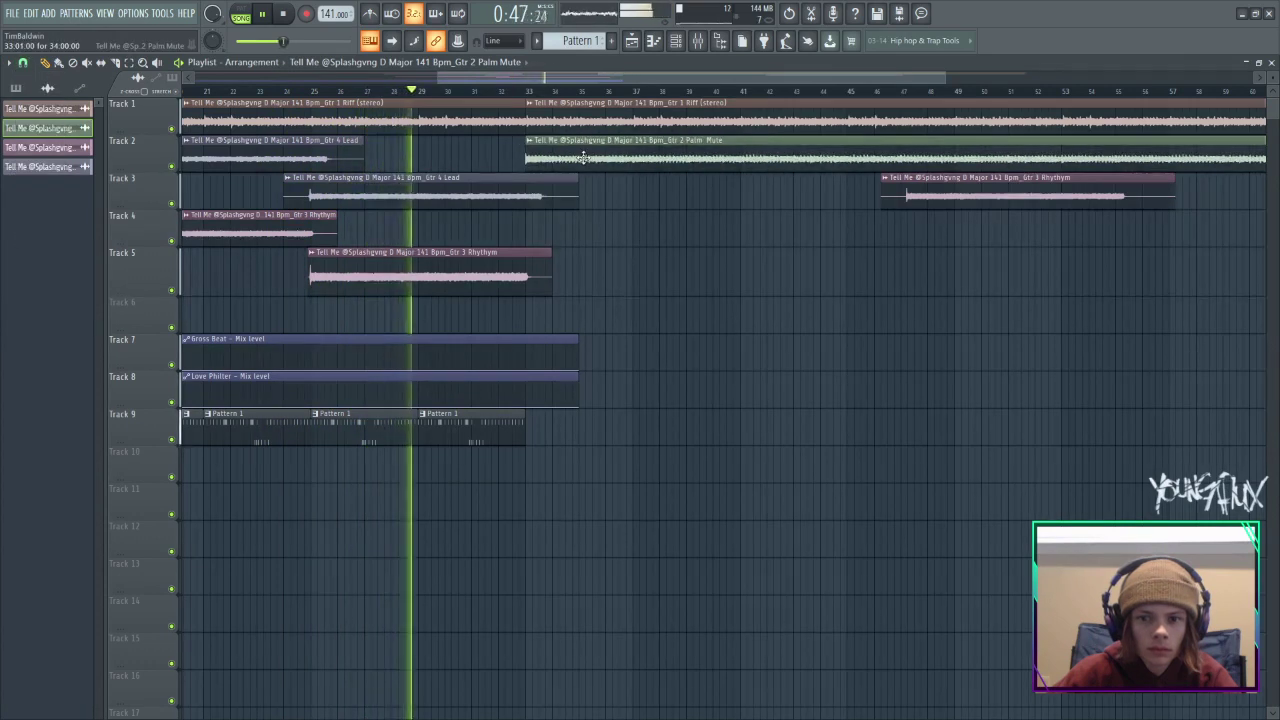
pyautogui.click(23, 62)
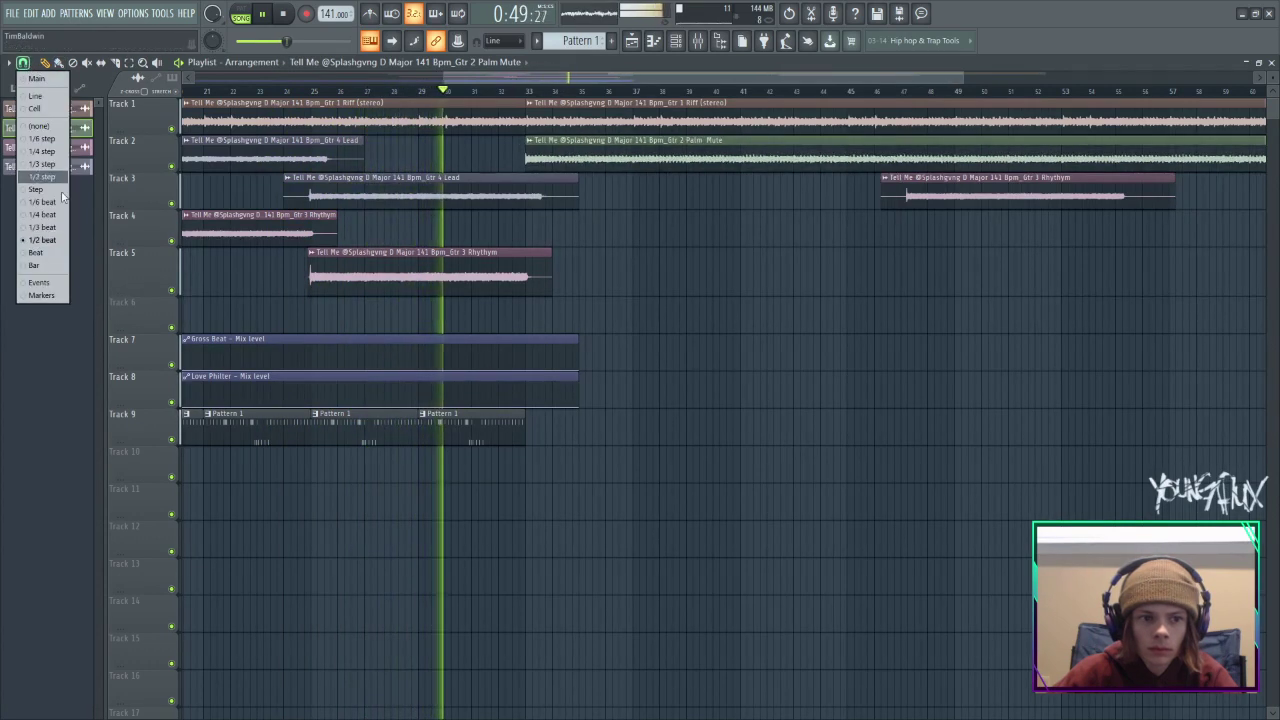
pyautogui.click(36, 264)
pyautogui.scroll(-3, 600, 248)
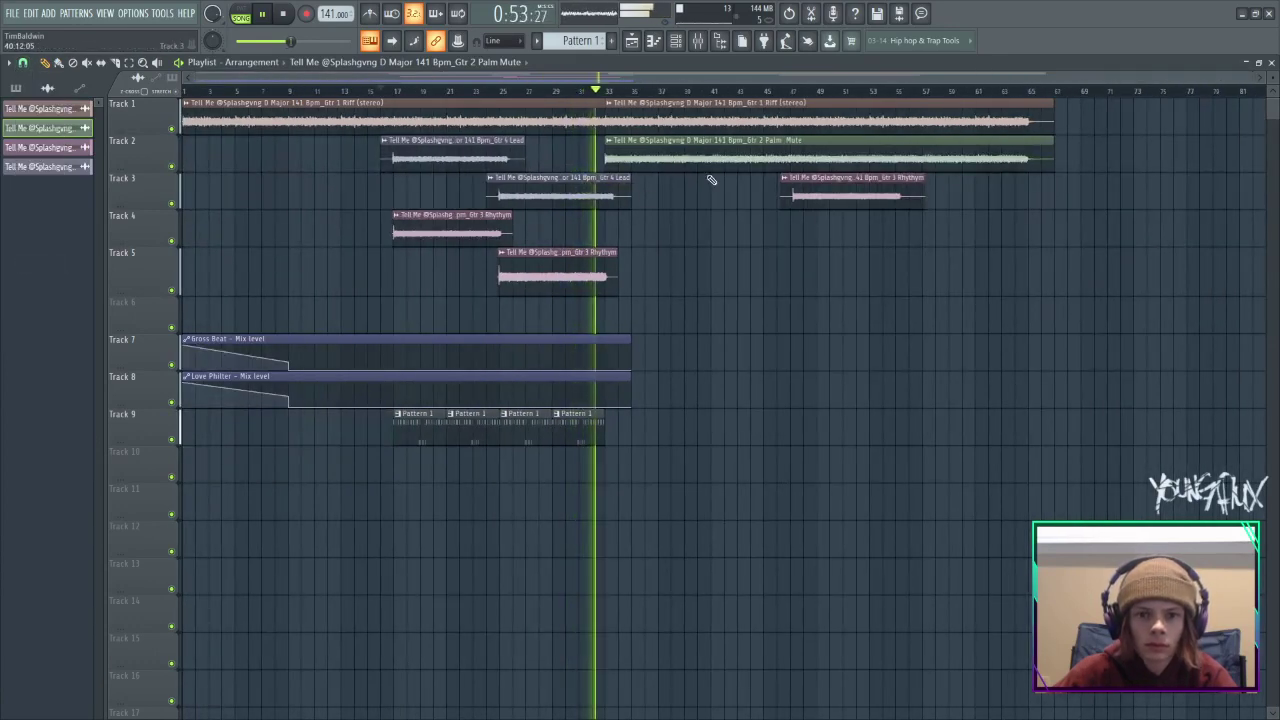
# Add the YK hats sample as a channel on mixer track 7, with hits on steps 1 and 33, and play the section.
pyautogui.click(687, 45)
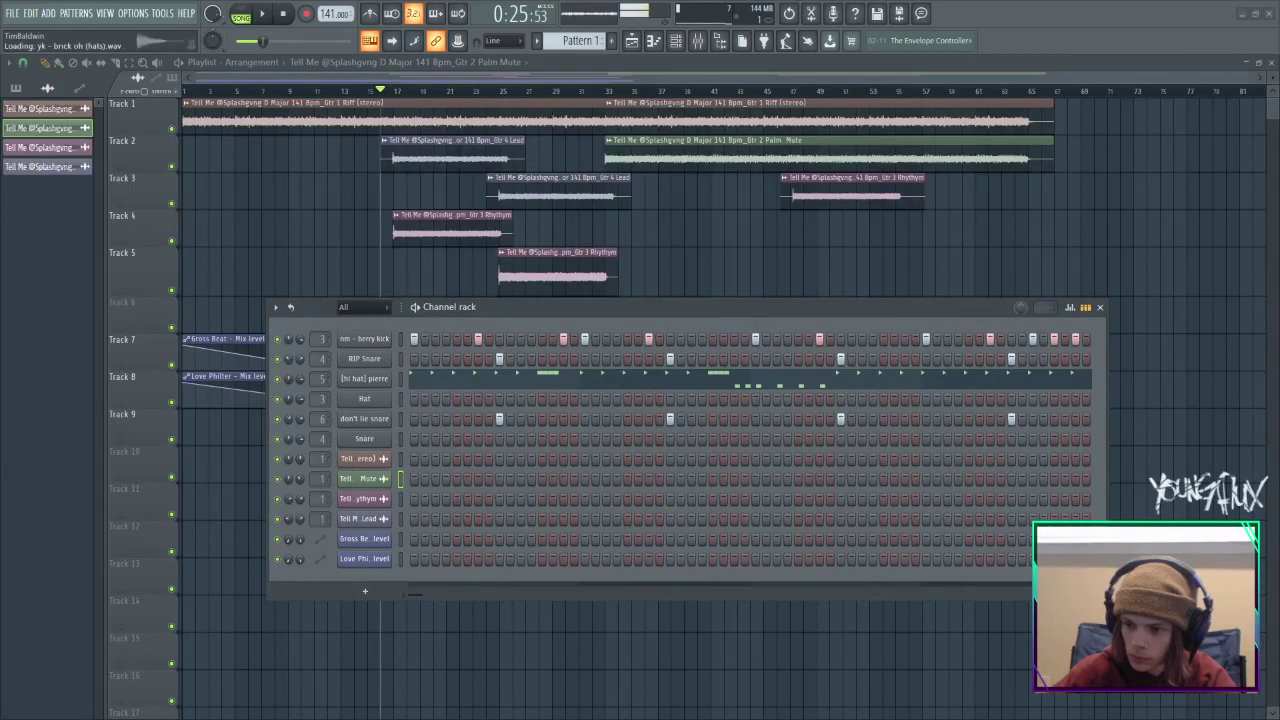
pyautogui.moveTo(350, 400); pyautogui.dragTo(413, 455)
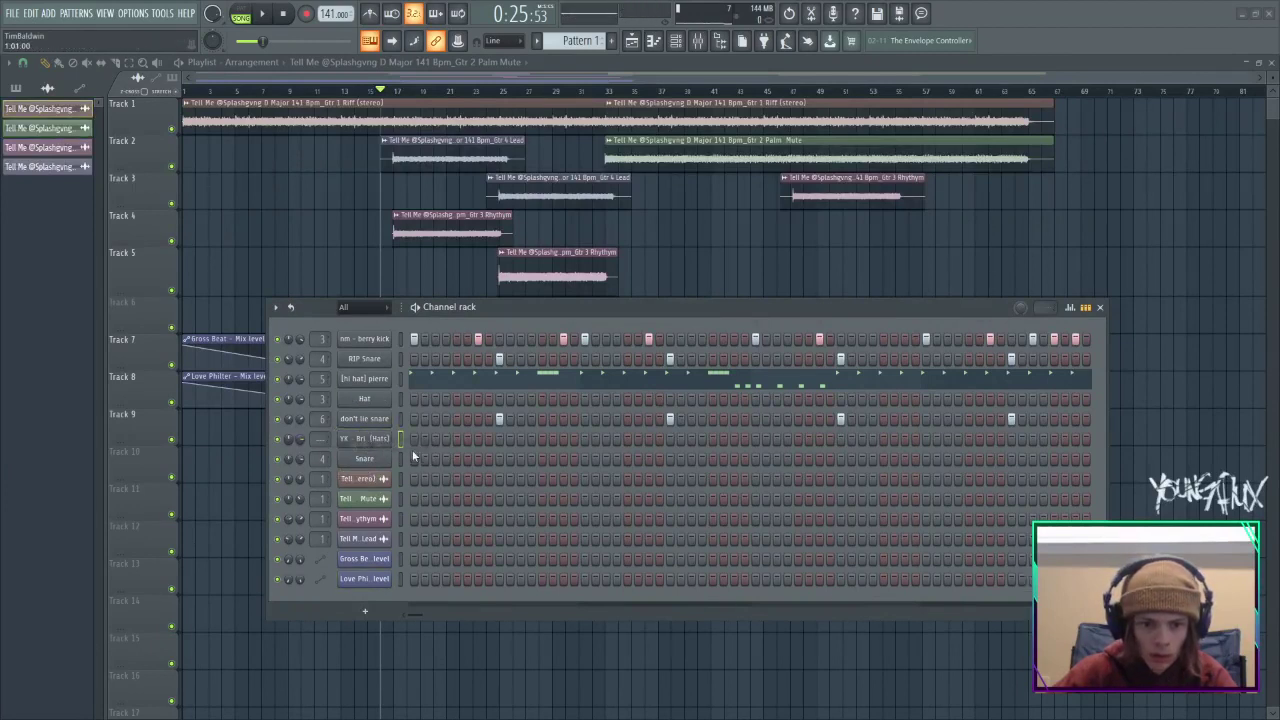
pyautogui.press('space')
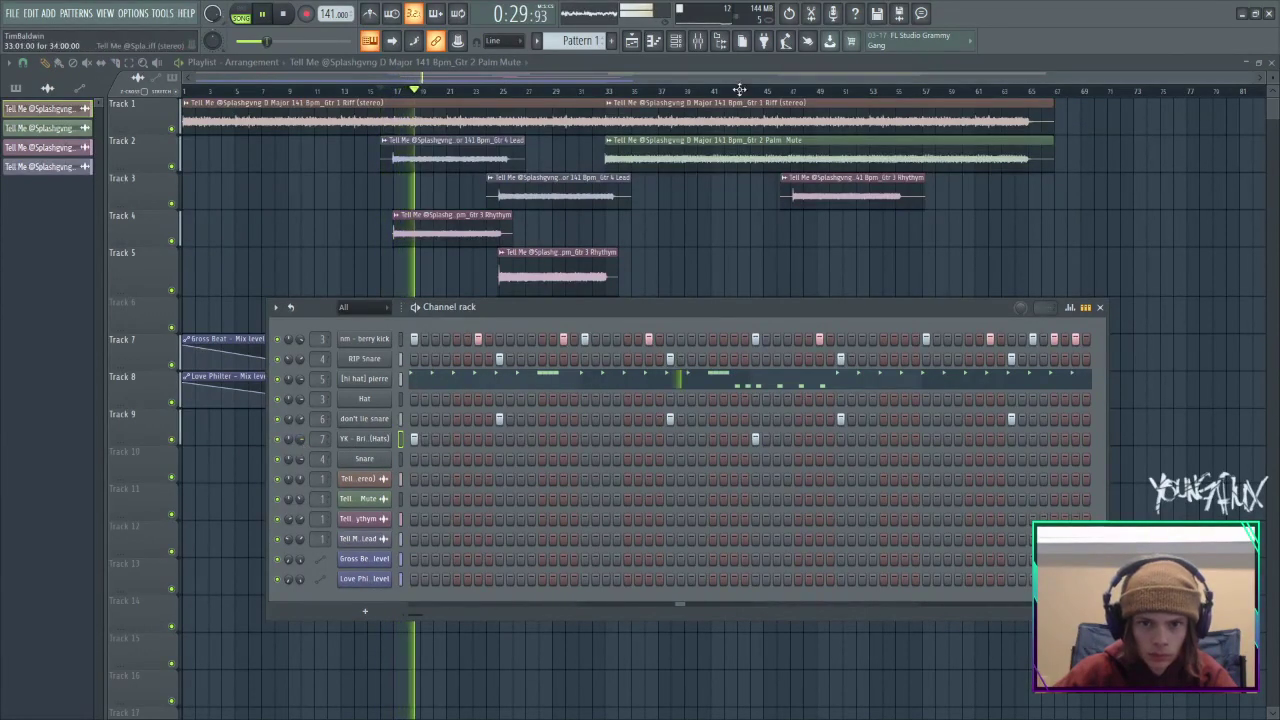
# Lower mixer Insert 7's fader slightly and load Fruity Parametric EQ 2 in its first slot, cutting the lows and slightly boosting the treble.
pyautogui.press('F9')
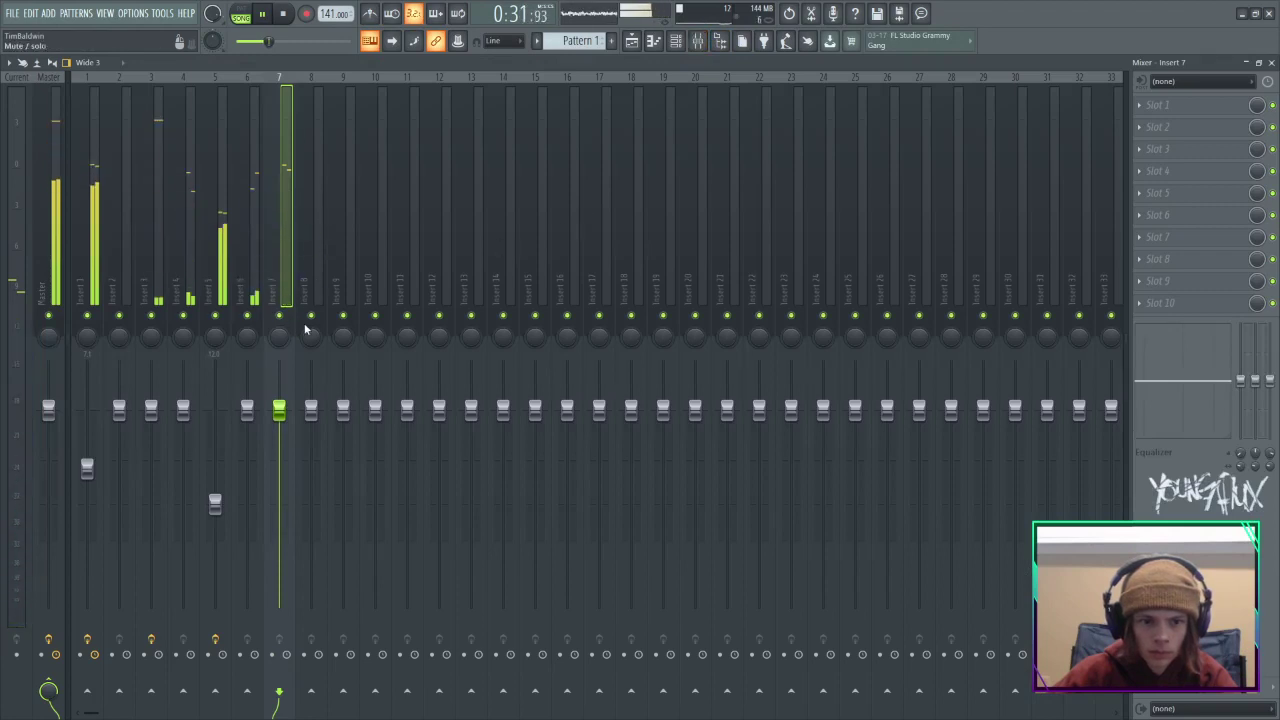
pyautogui.moveTo(281, 414); pyautogui.dragTo(281, 440)
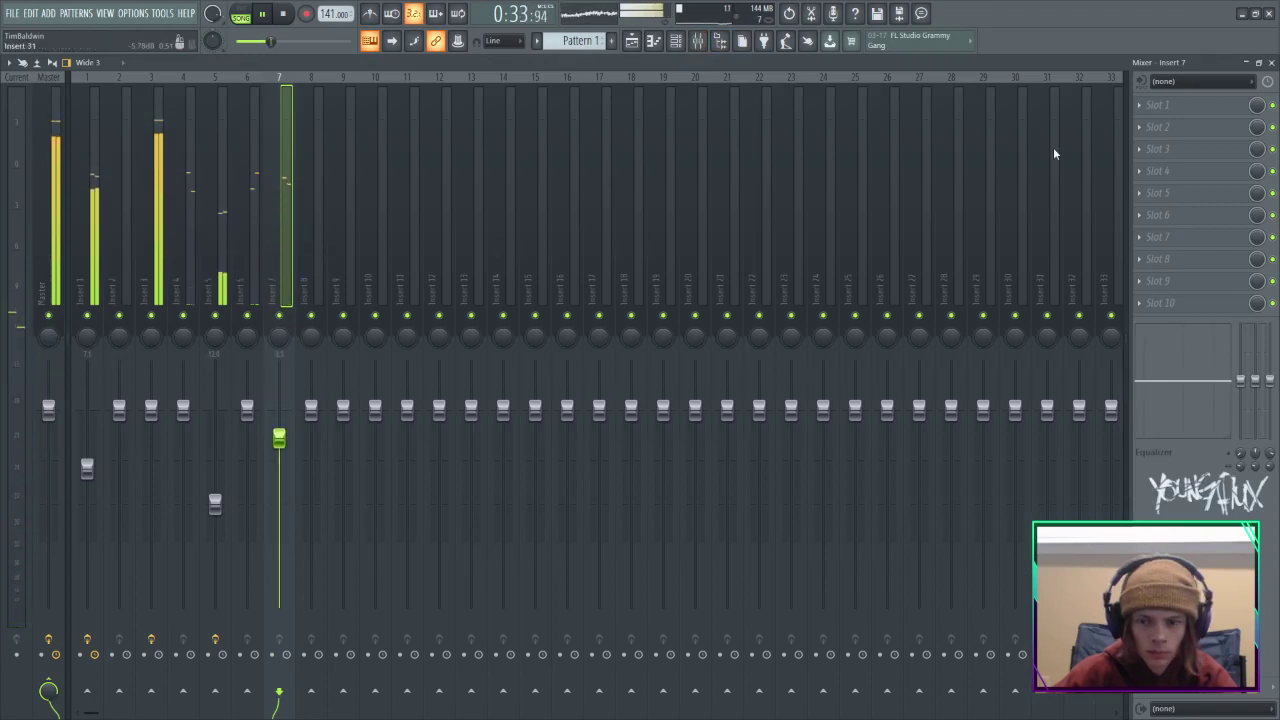
pyautogui.click(1158, 105)
pyautogui.click(962, 492)
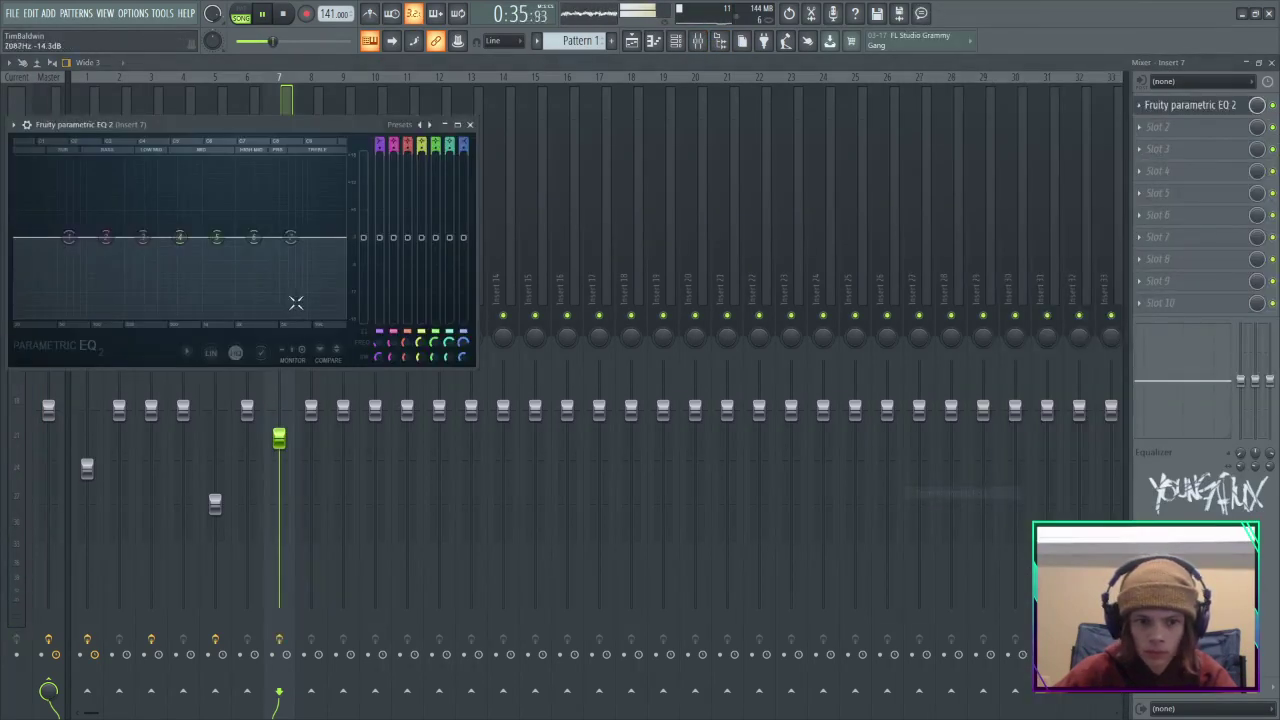
pyautogui.moveTo(68, 238); pyautogui.dragTo(154, 314)
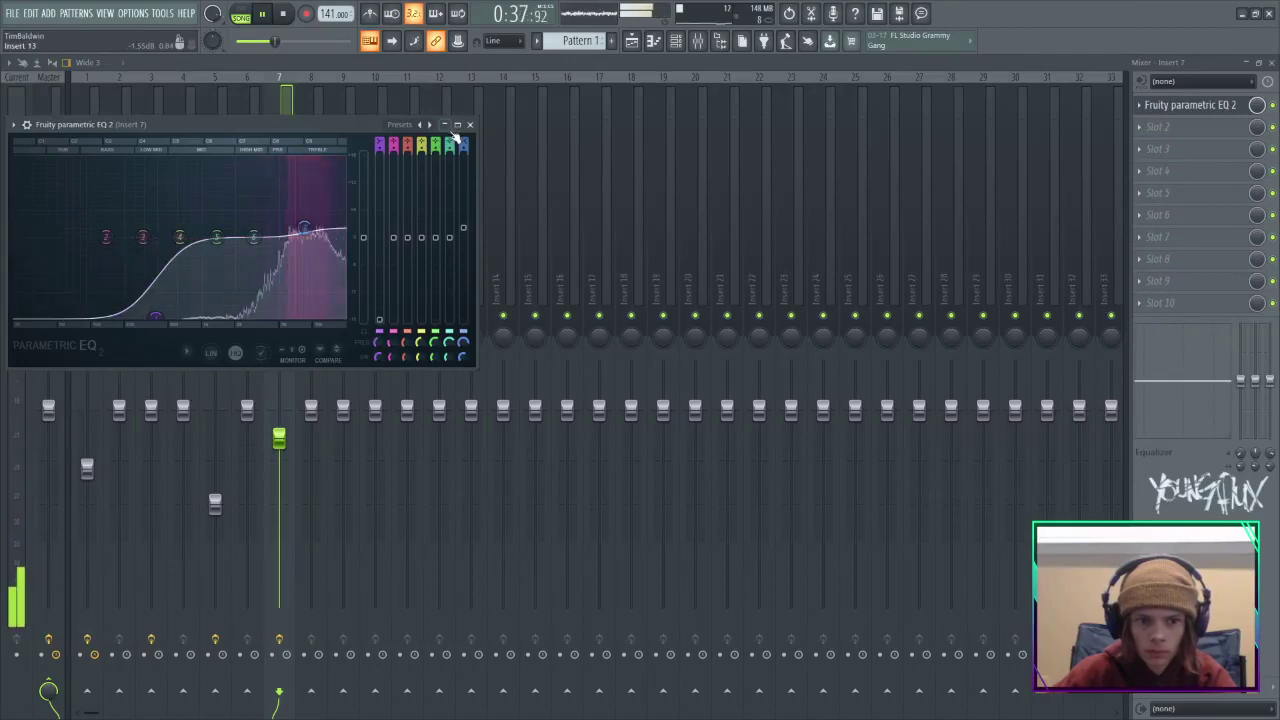
pyautogui.click(470, 125)
# Load Fruity Reeverb 2 in the second effect slot of mixer track Insert 7.
pyautogui.click(1168, 126)
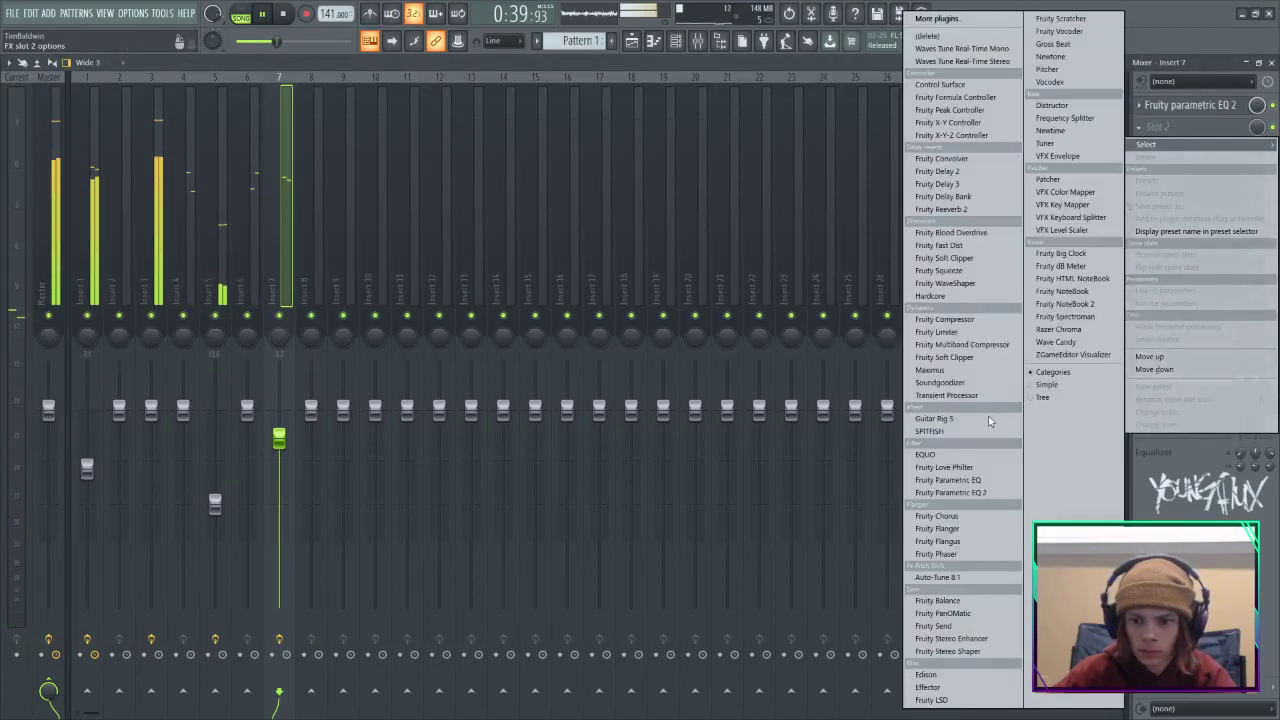
pyautogui.click(960, 212)
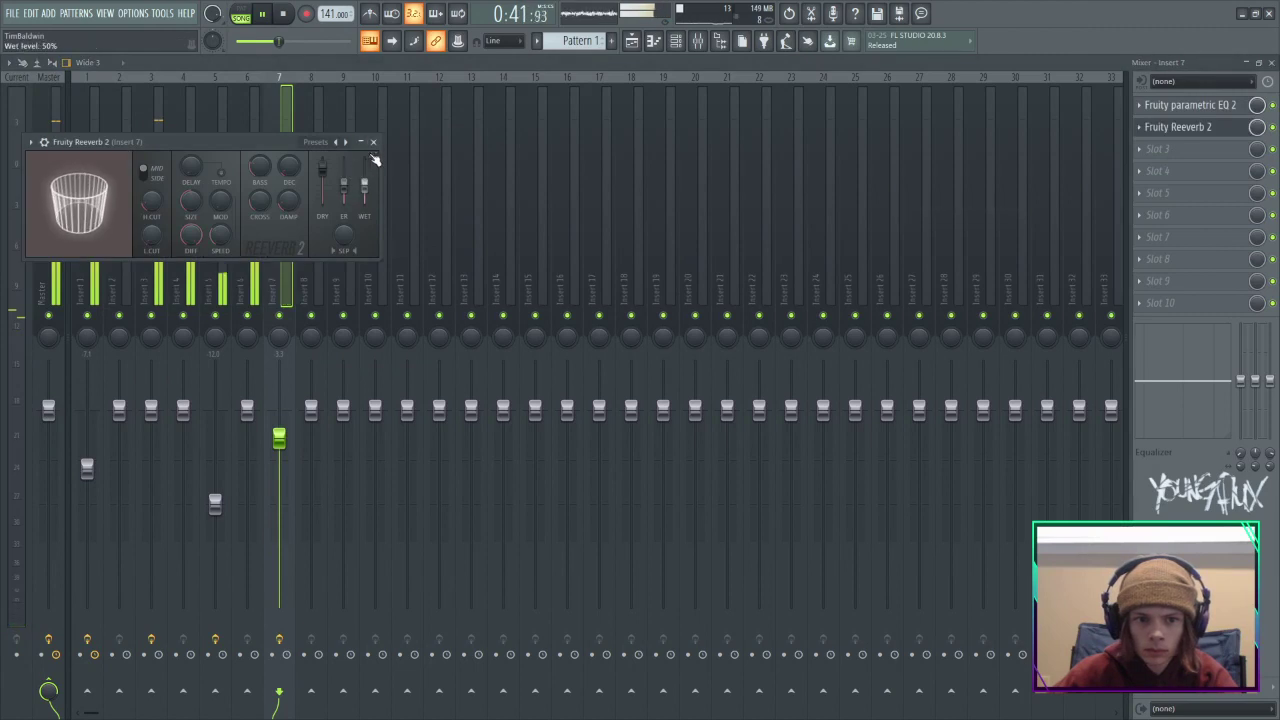
pyautogui.click(375, 137)
pyautogui.click(1180, 152)
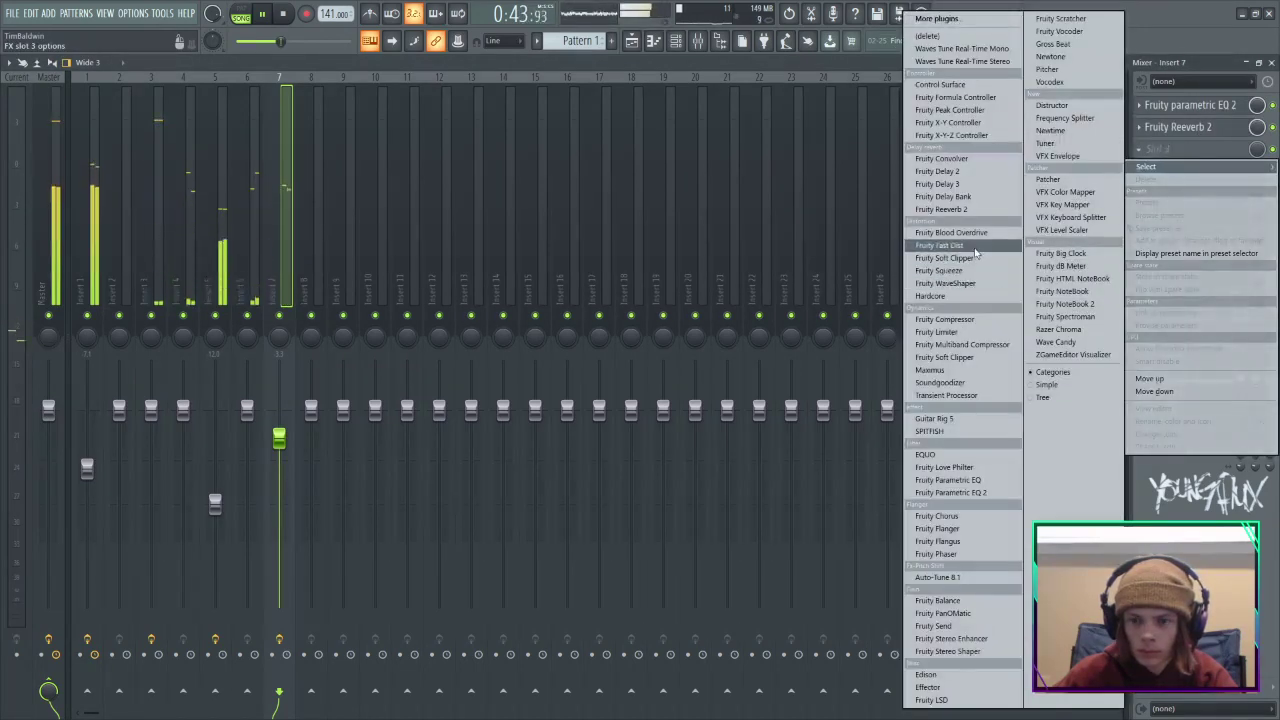
pyautogui.click(1192, 135)
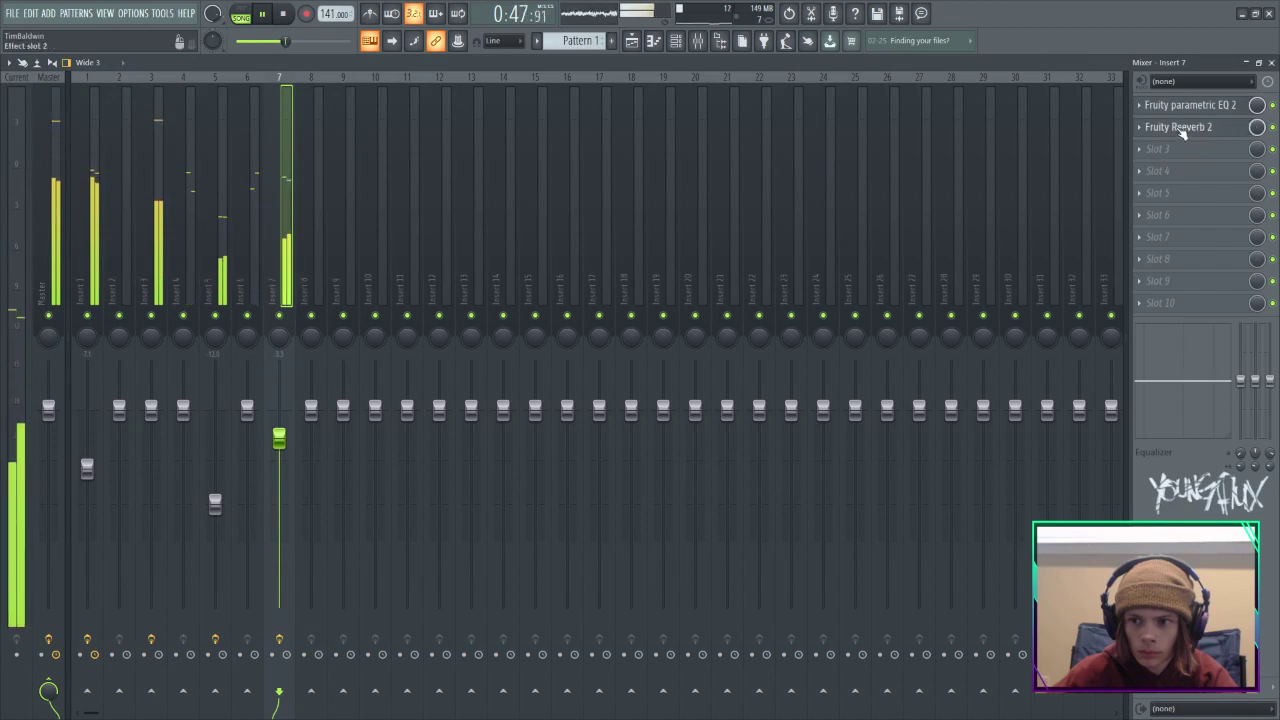
# Apply The Venue preset to Insert 7's reverb with the wet level at 97%, and lower Insert 7's fader while replaying the section.
pyautogui.click(1175, 128)
pyautogui.click(348, 143)
pyautogui.click(372, 211)
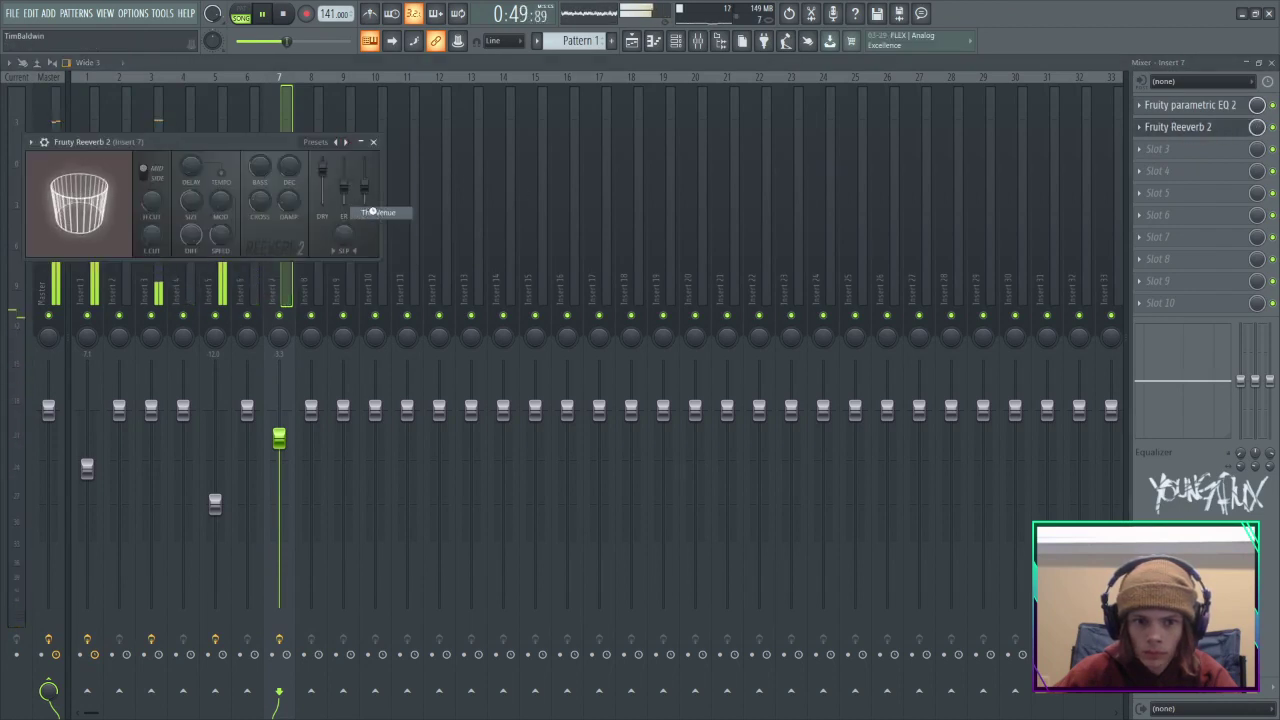
pyautogui.moveTo(366, 182); pyautogui.dragTo(366, 167)
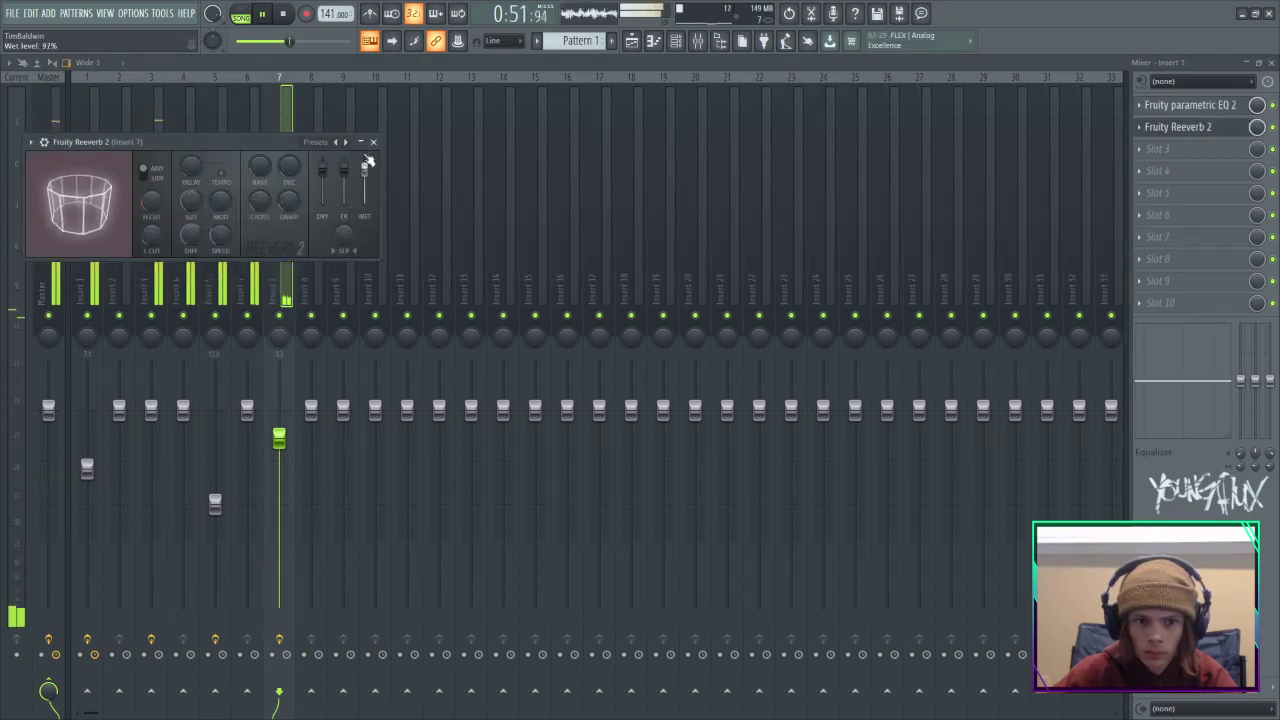
pyautogui.click(373, 142)
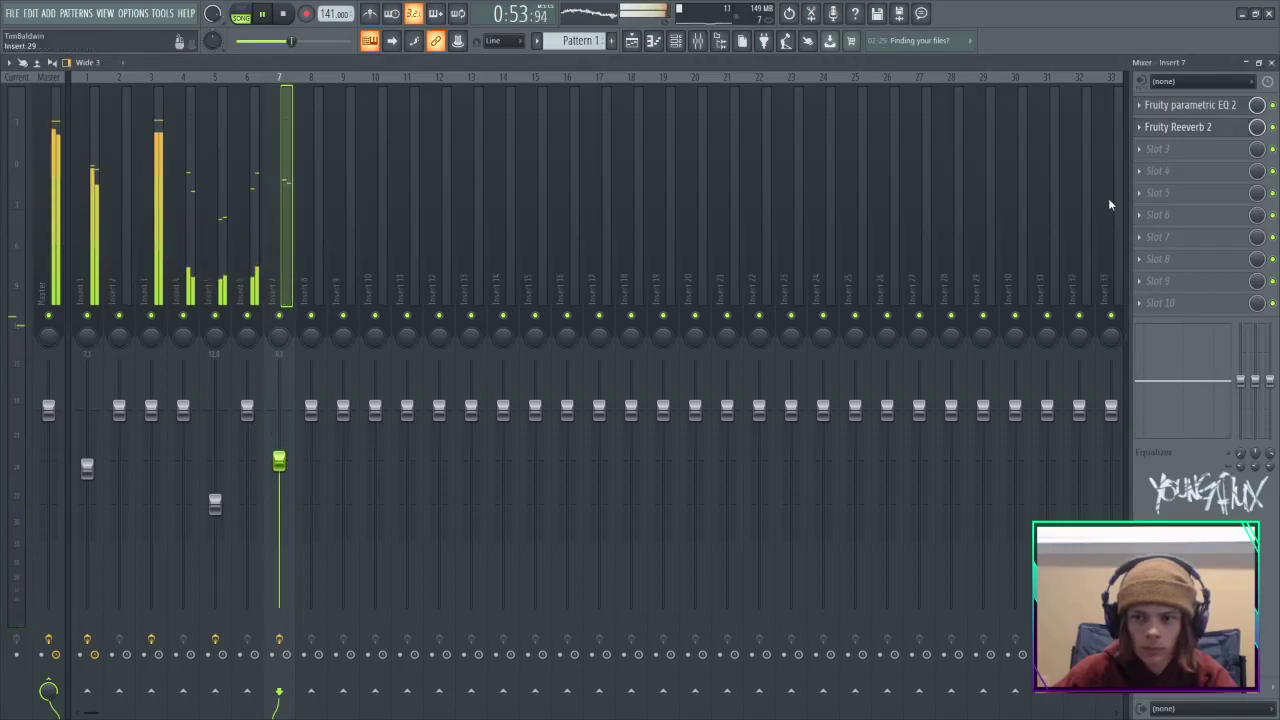
pyautogui.click(700, 41)
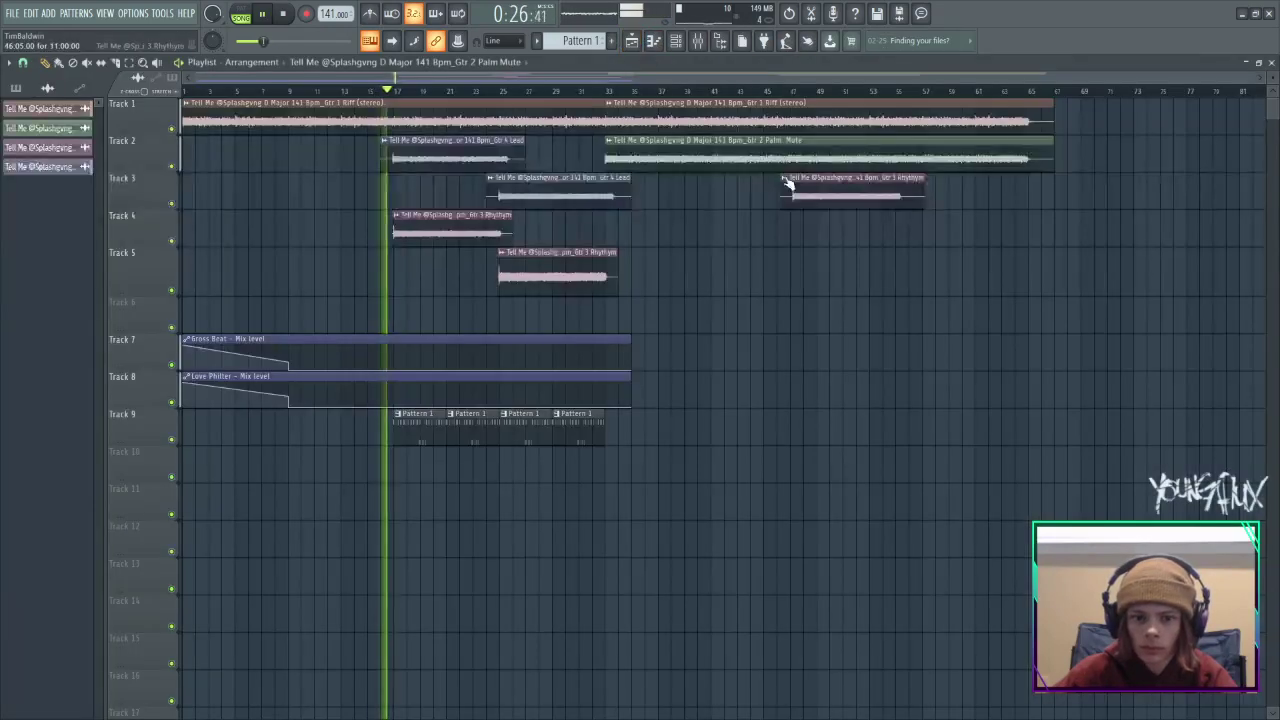
pyautogui.click(700, 41)
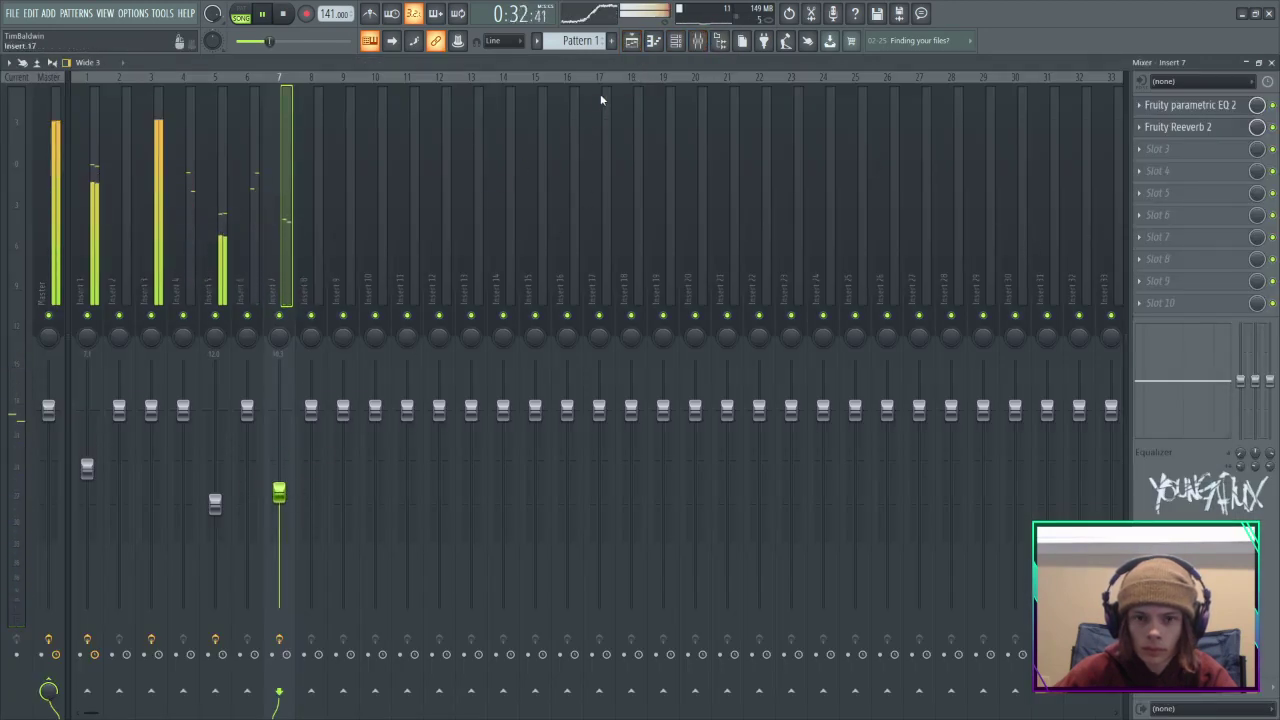
# Set the playlist snap to 1/2 beat and move the Track 4 Gtr 3 Rhythym and Track 2 Gtr 4 Lead clips half a beat later.
pyautogui.click(632, 40)
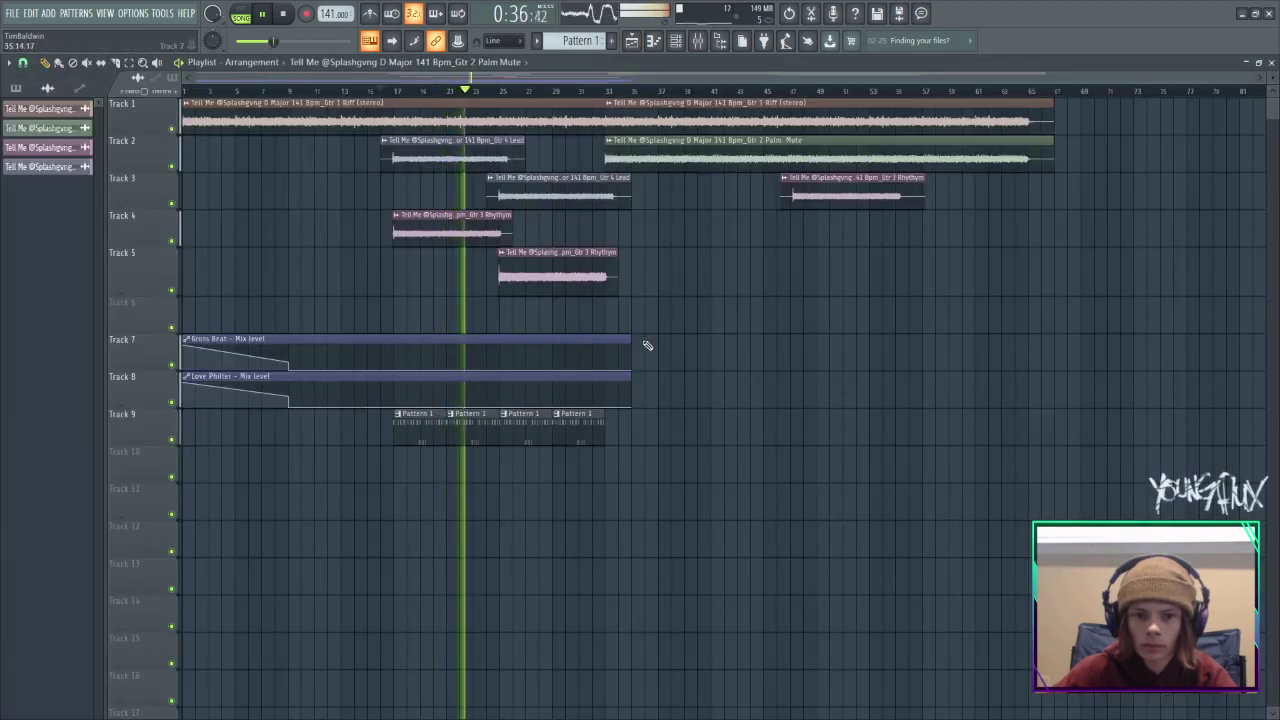
pyautogui.keyDown('ctrl'); pyautogui.scroll(4, 314, 209); pyautogui.keyUp('ctrl')
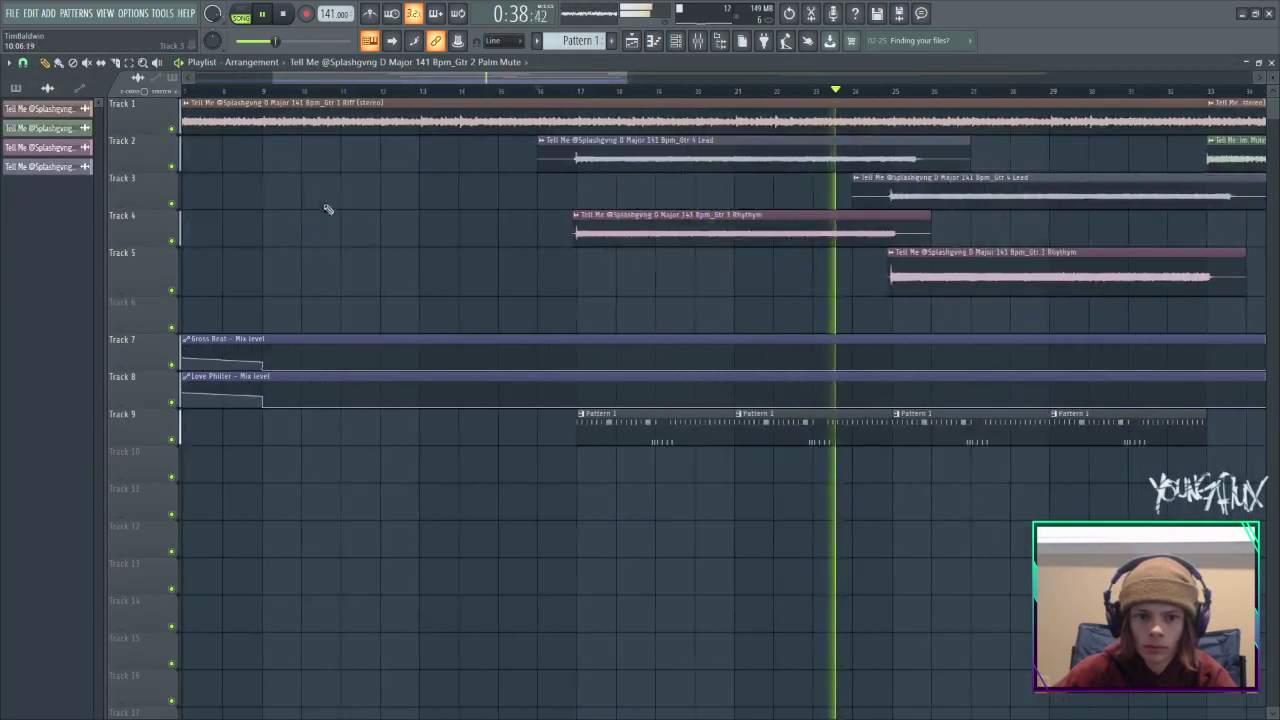
pyautogui.click(573, 150)
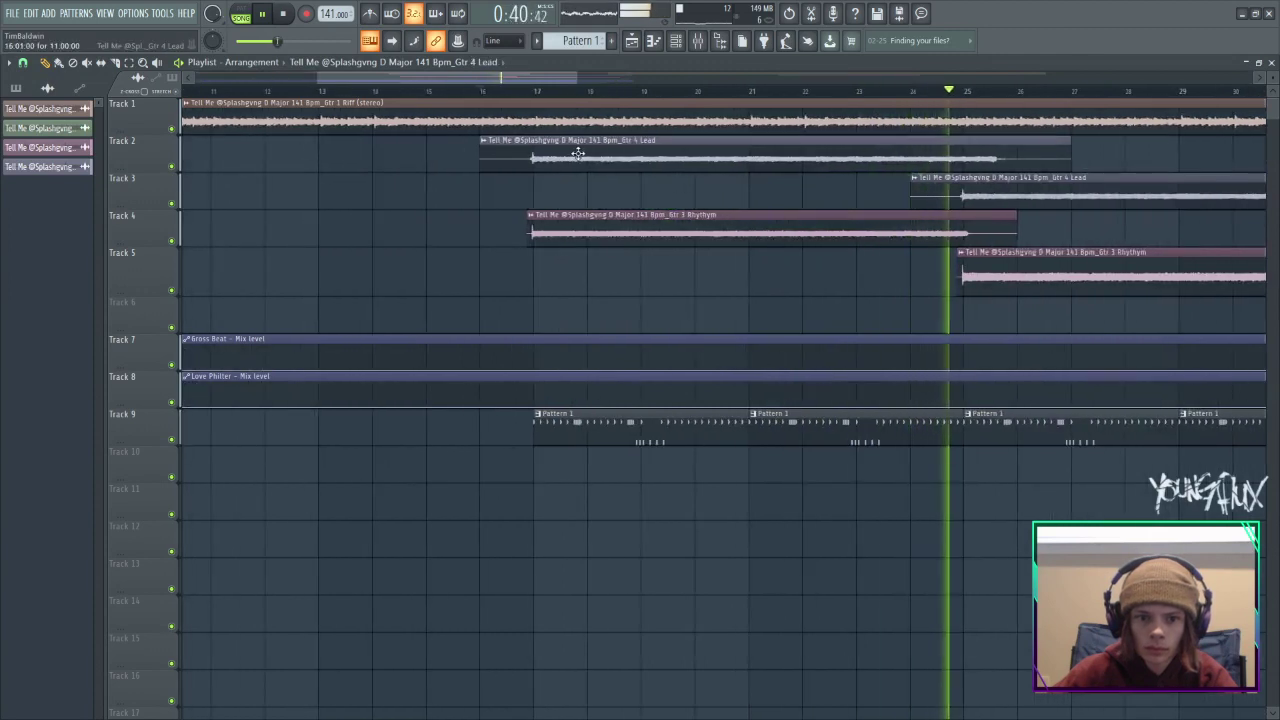
pyautogui.click(10, 63)
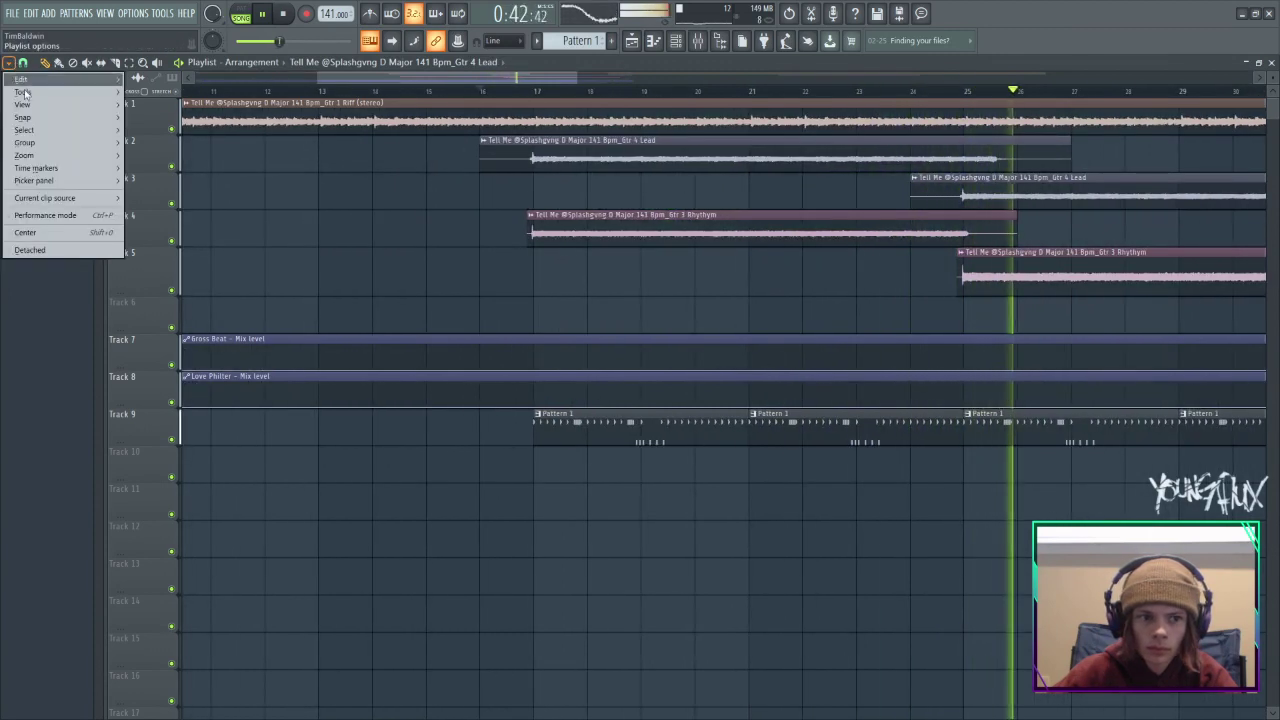
pyautogui.click(47, 65)
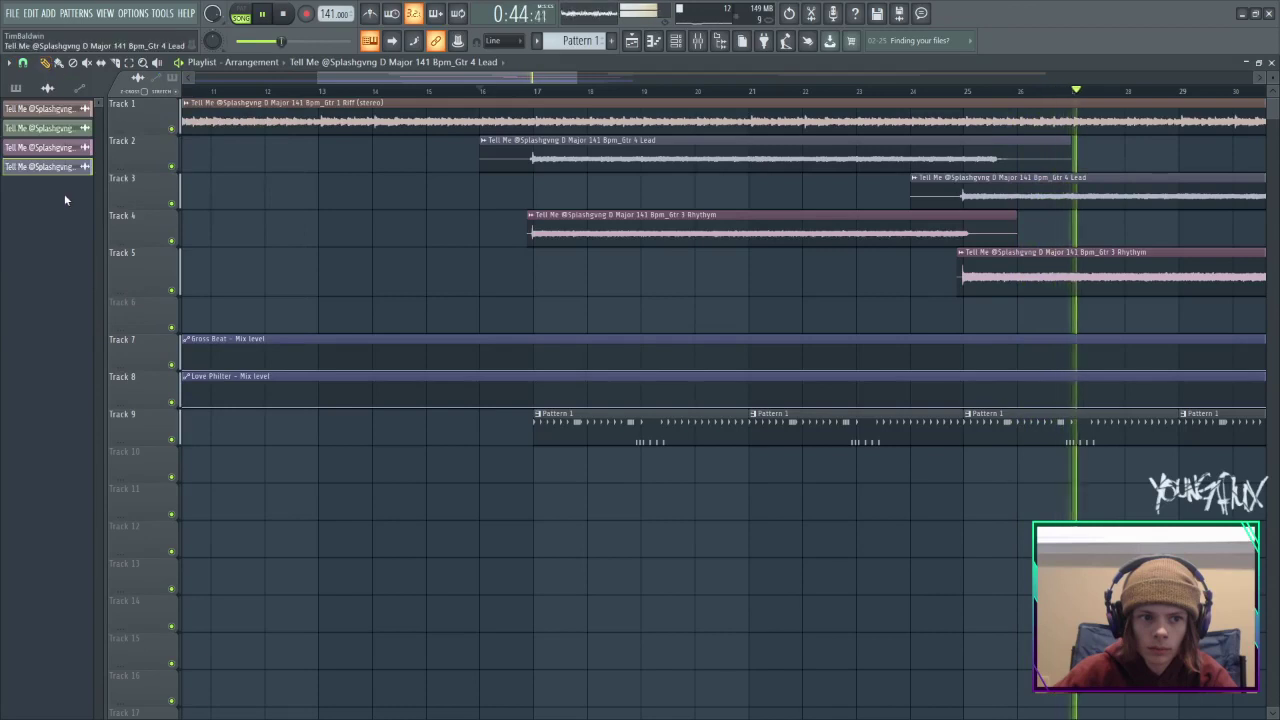
pyautogui.click(22, 64)
pyautogui.click(32, 254)
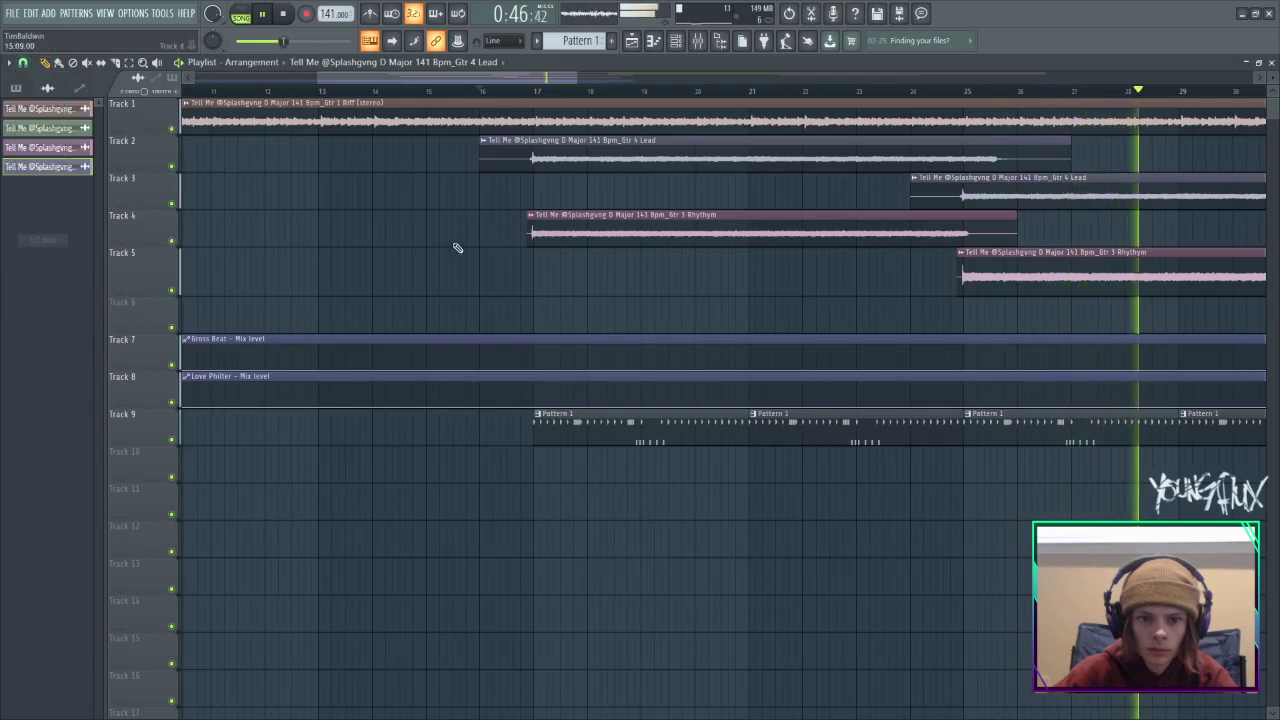
pyautogui.moveTo(568, 238); pyautogui.dragTo(573, 240)
pyautogui.moveTo(555, 144); pyautogui.dragTo(562, 146)
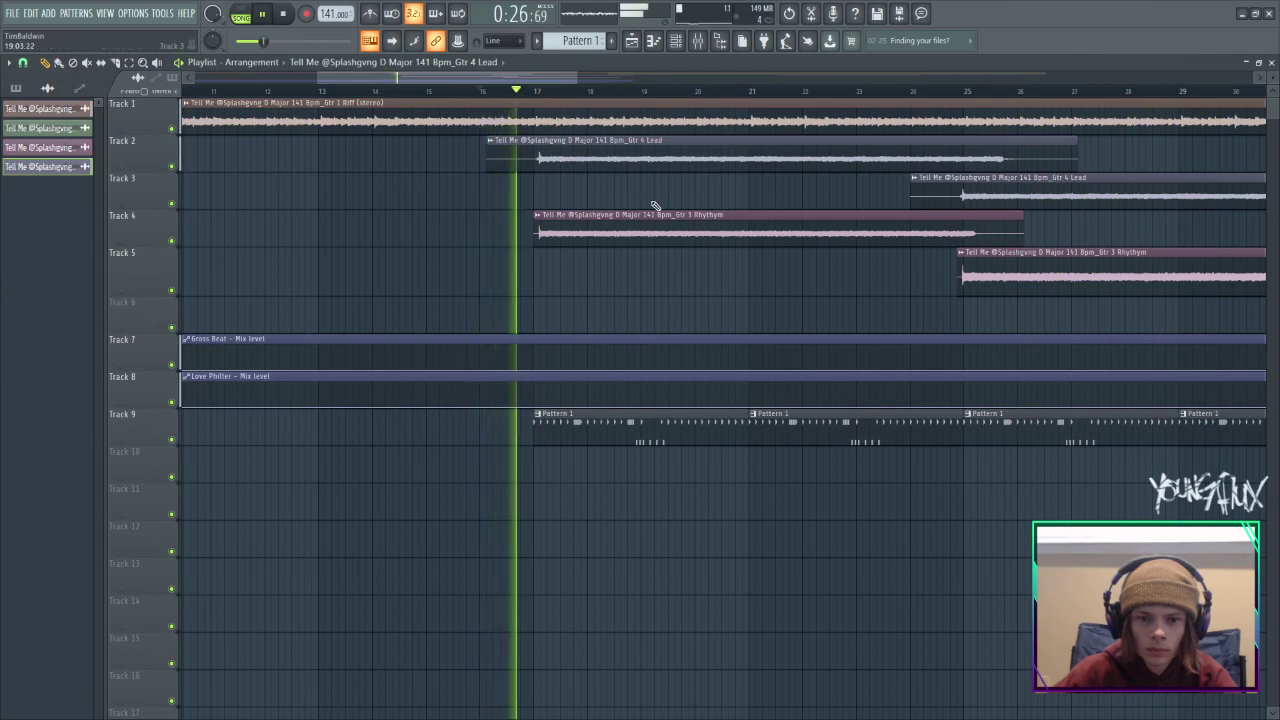
# Move the Gtr 3 Rhythym clip on Track 4 half a beat earlier, starting at 16:15:00.
pyautogui.click(23, 62)
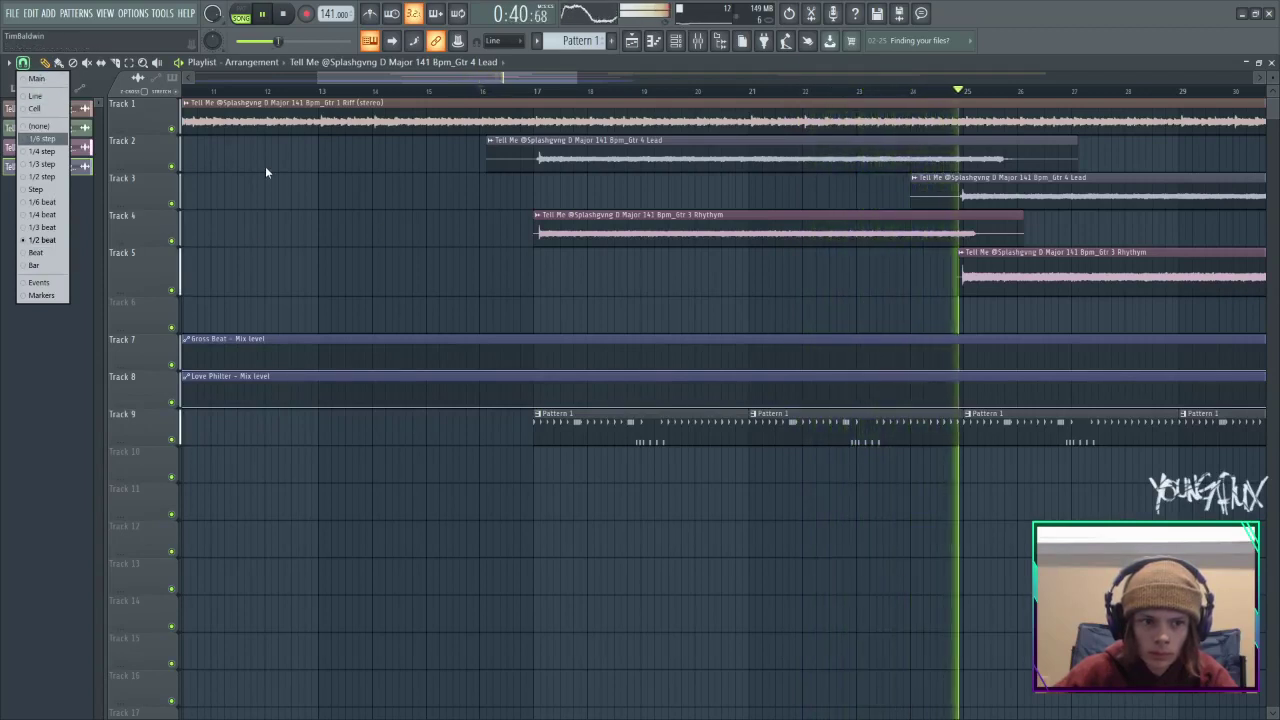
pyautogui.click(598, 225)
pyautogui.moveTo(583, 230); pyautogui.dragTo(574, 231)
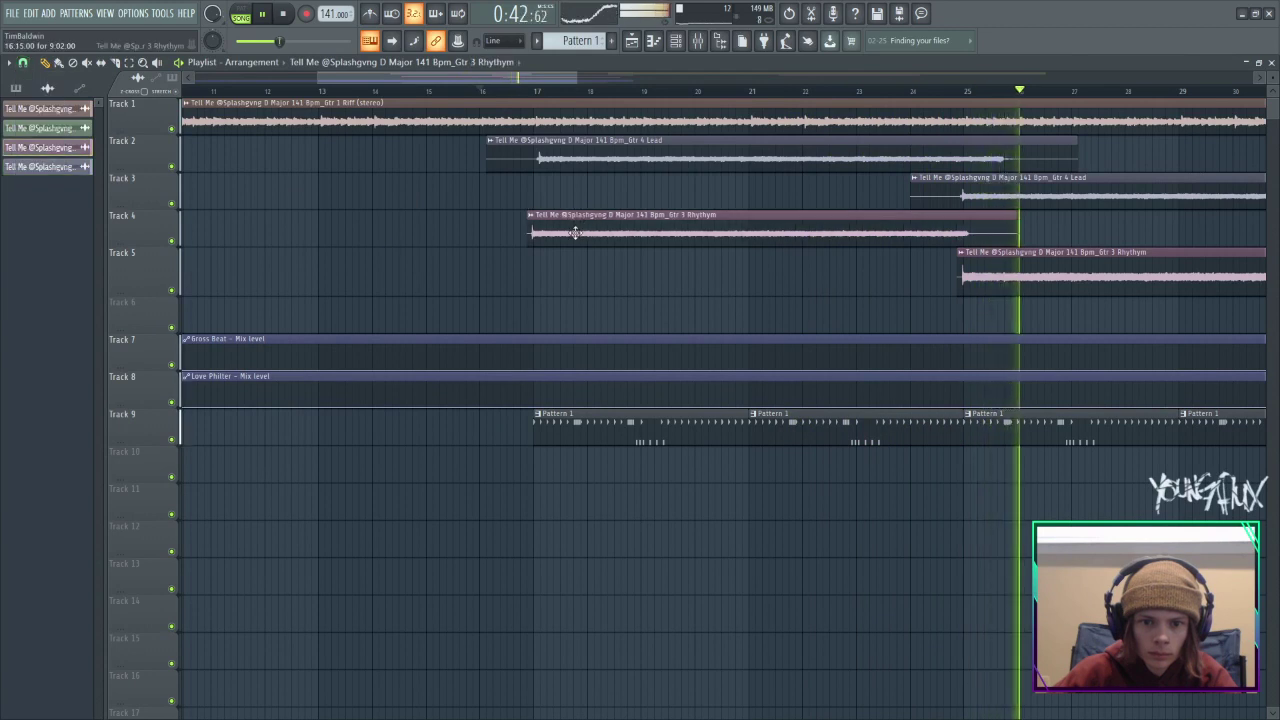
# Move the Gtr 4 Lead clip on Track 2 half a beat earlier, starting at 16:01:00, and replay the section.
pyautogui.click(532, 91)
pyautogui.moveTo(565, 148); pyautogui.dragTo(558, 148)
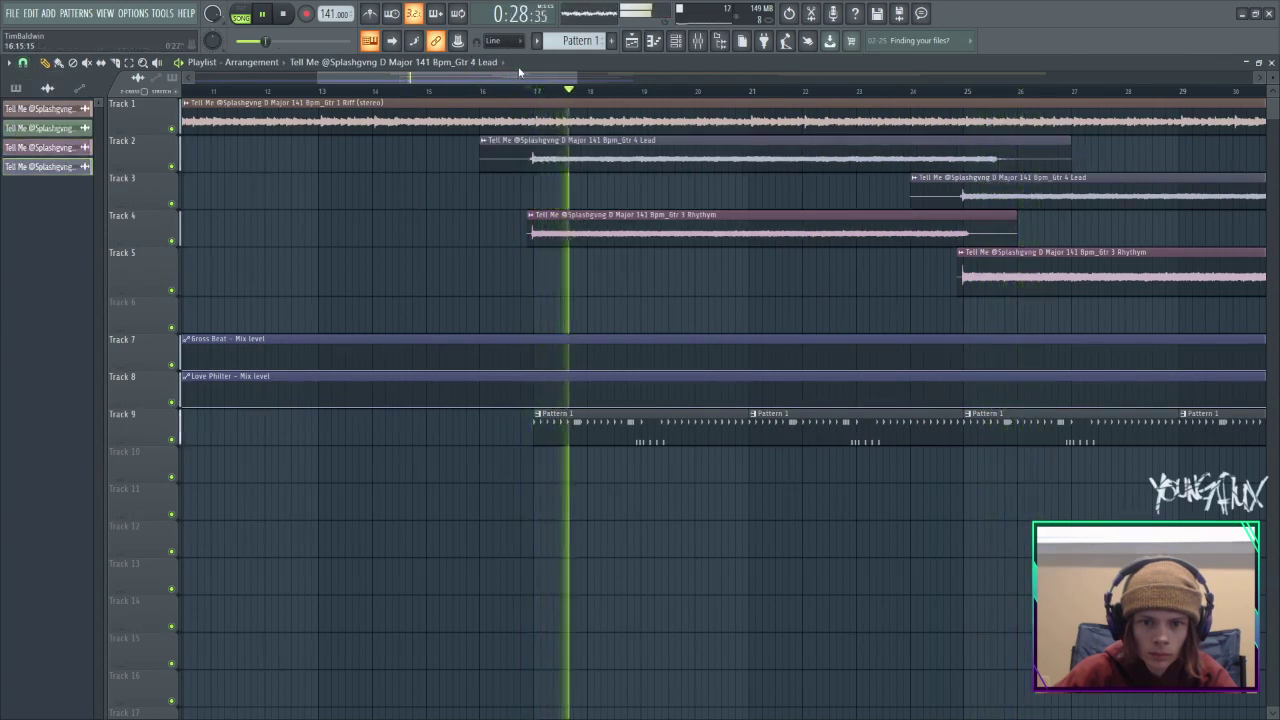
pyautogui.click(520, 91)
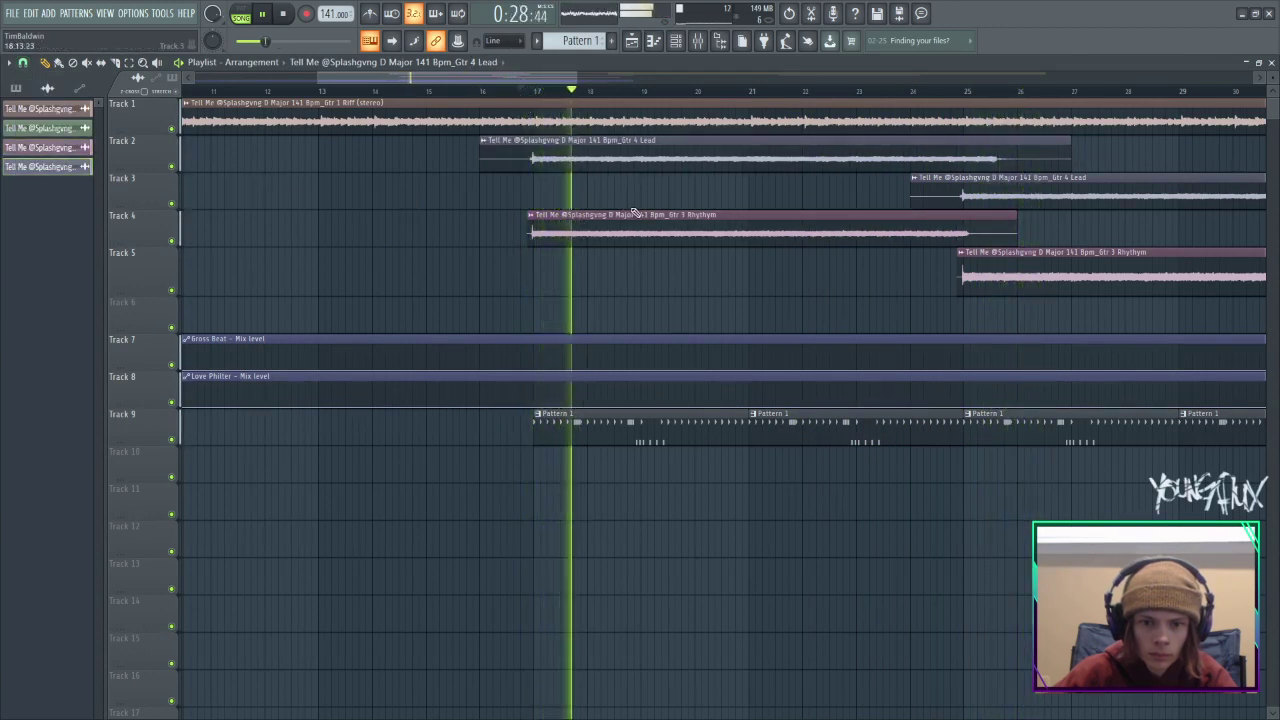
pyautogui.scroll(-3, 812, 214)
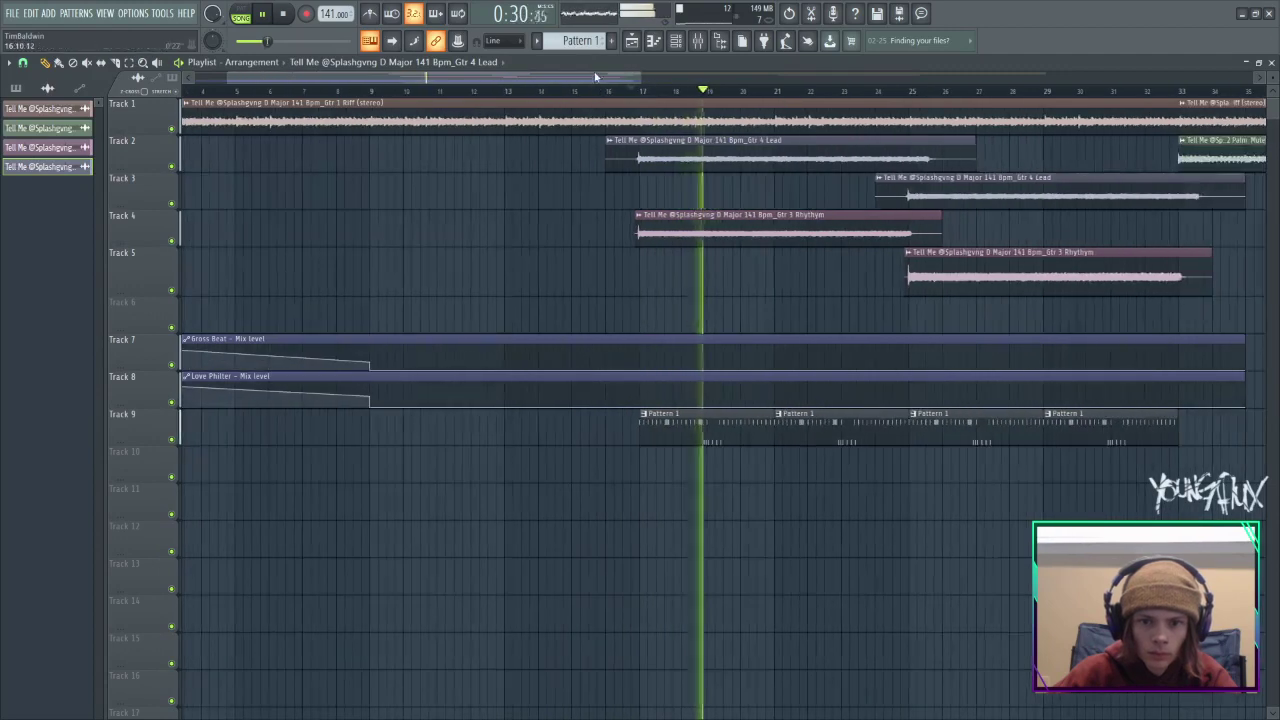
pyautogui.moveTo(592, 77); pyautogui.dragTo(685, 92)
pyautogui.click(395, 91)
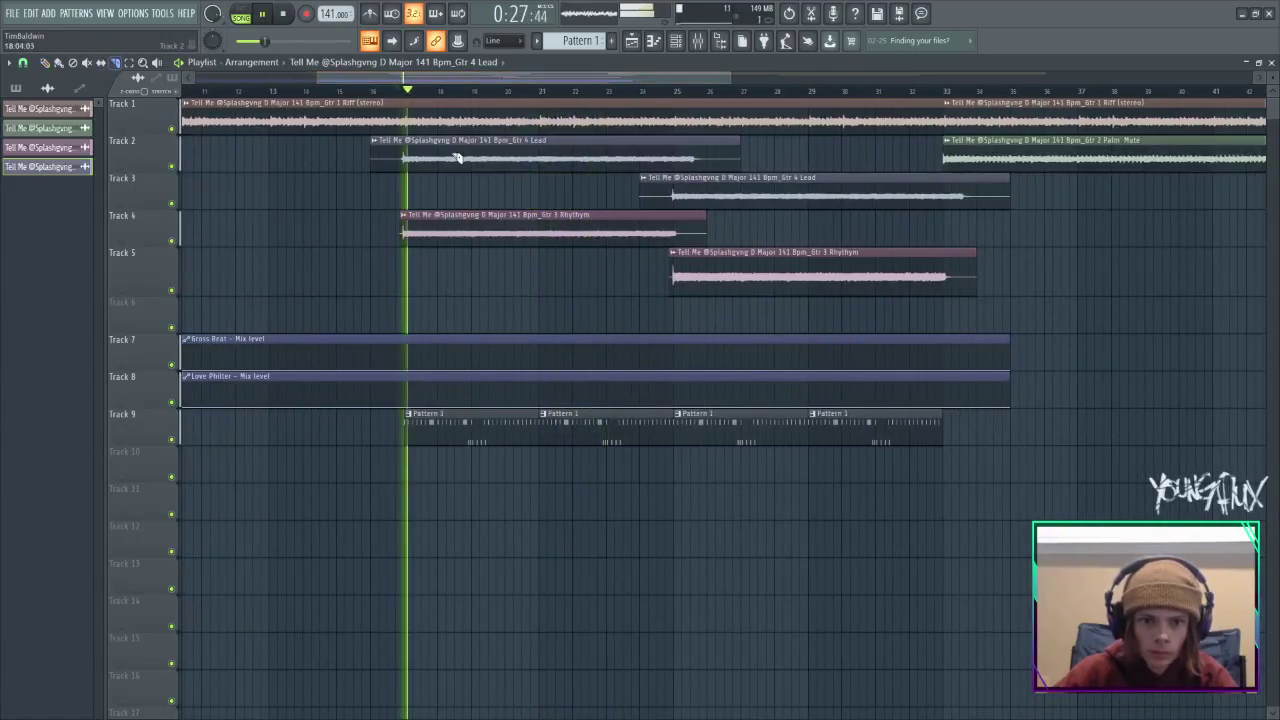
# Slice the Track 2 lead and Track 4 rhythm clips at bars 21 and 22, and delete the one-bar pieces between the cuts.
pyautogui.press('c')
pyautogui.moveTo(544, 196); pyautogui.dragTo(545, 118)
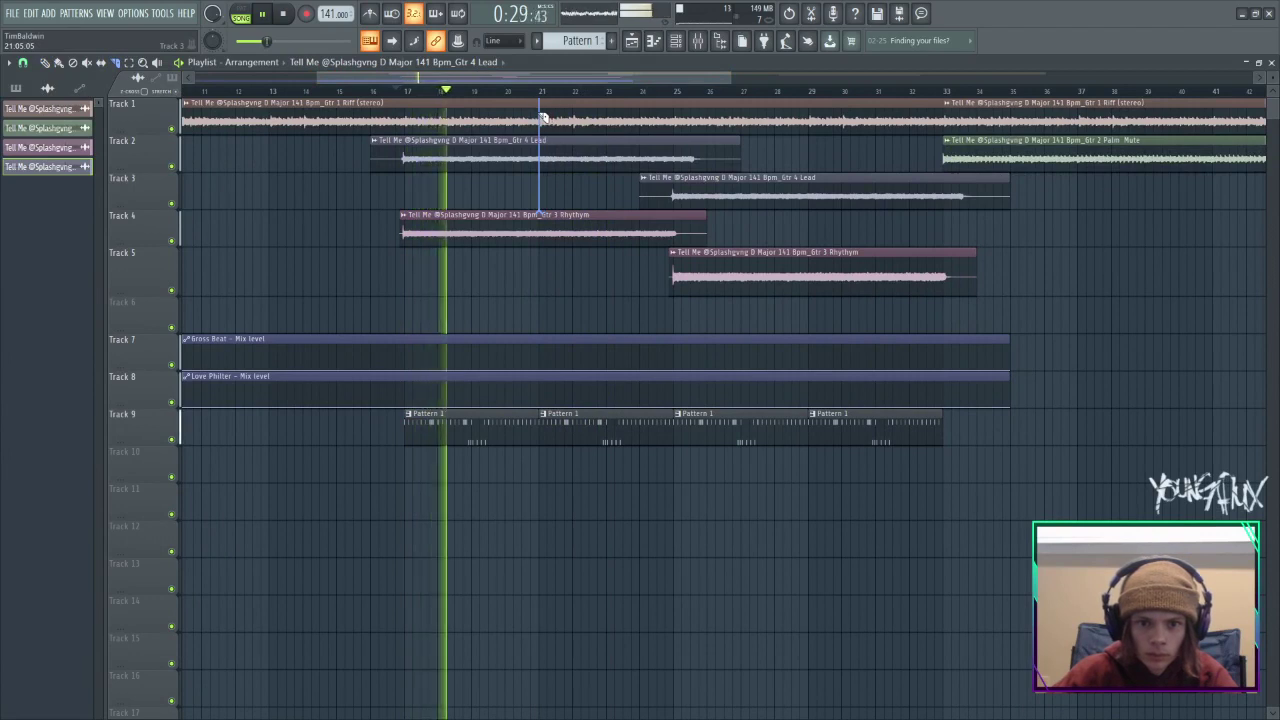
pyautogui.moveTo(547, 162); pyautogui.dragTo(576, 158)
pyautogui.moveTo(544, 256); pyautogui.dragTo(578, 236)
pyautogui.click(572, 235)
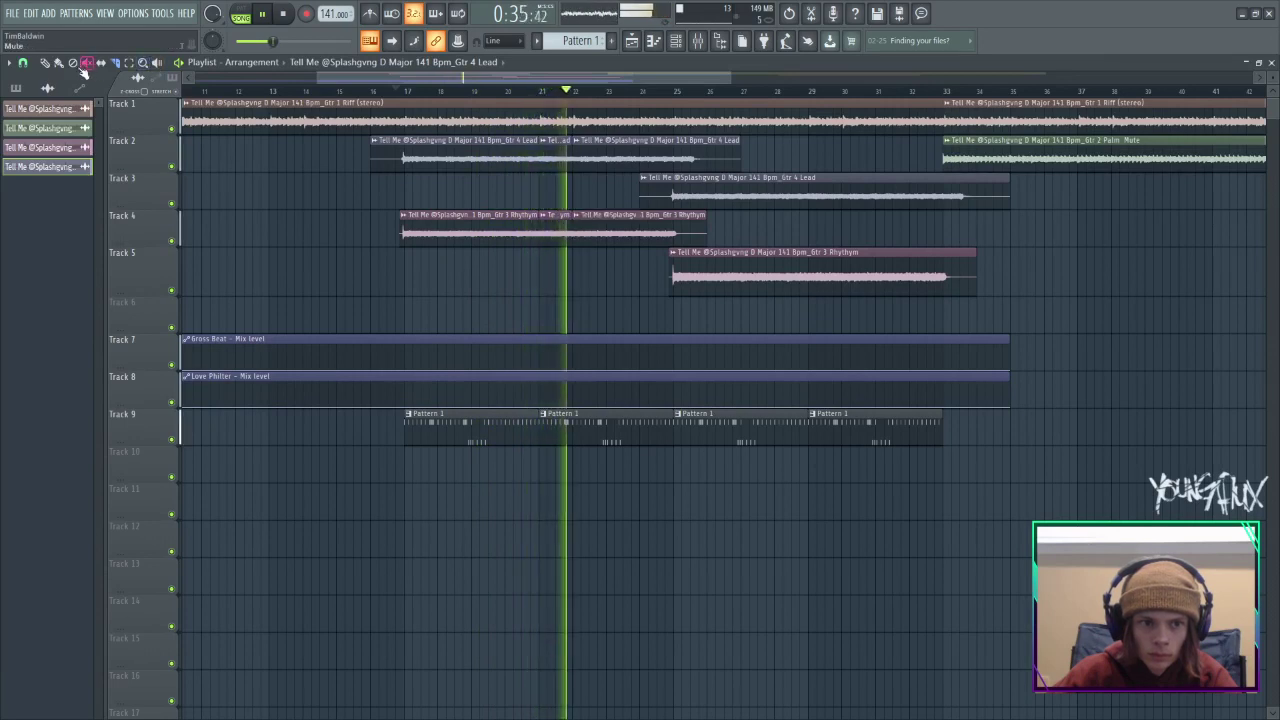
pyautogui.rightClick(552, 160)
pyautogui.rightClick(555, 233)
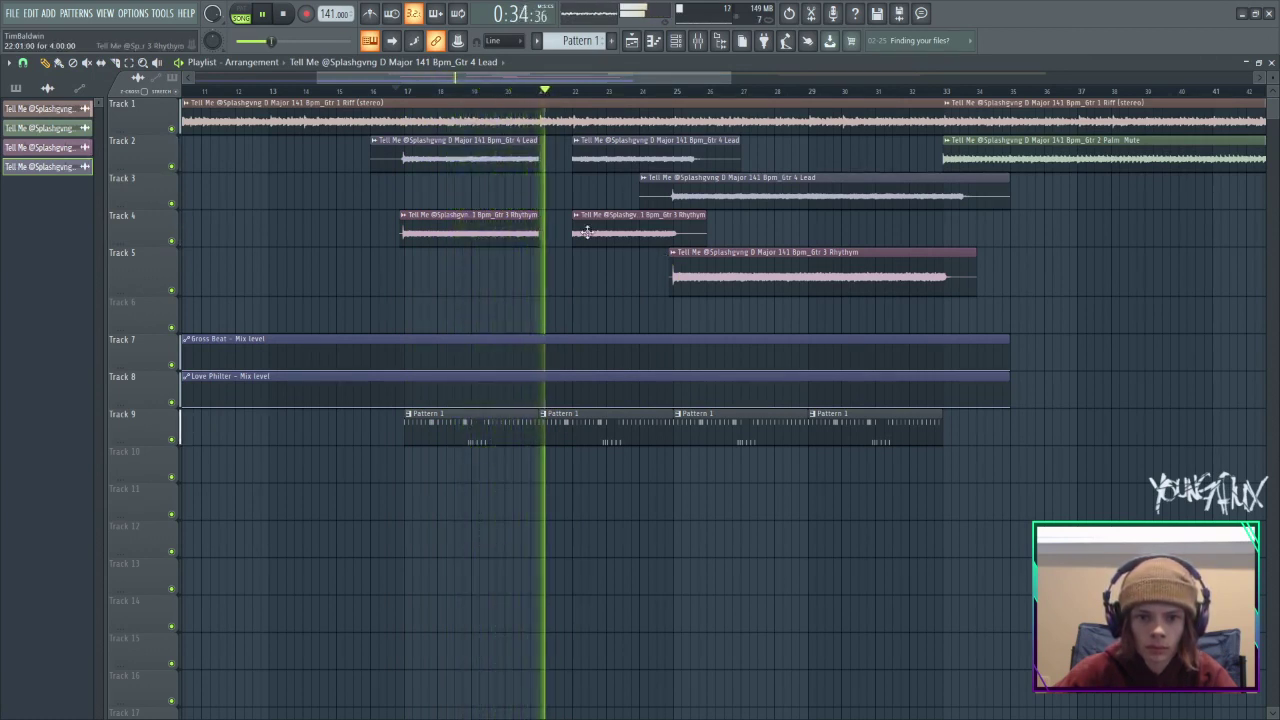
# Undo the deletions and slices on the Track 2 and Track 4 guitar clips, and restart playback from bar 17.
pyautogui.hotkey('ctrl', 'z')
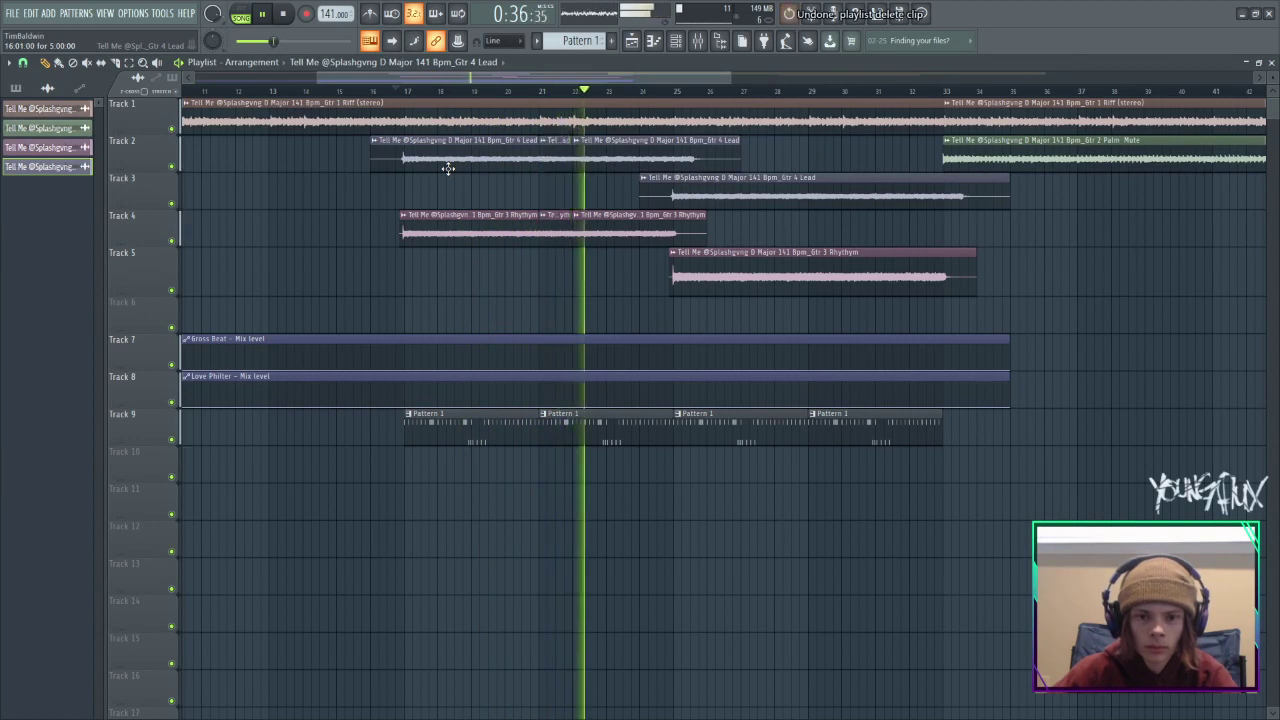
pyautogui.hotkey('ctrl', 'z')
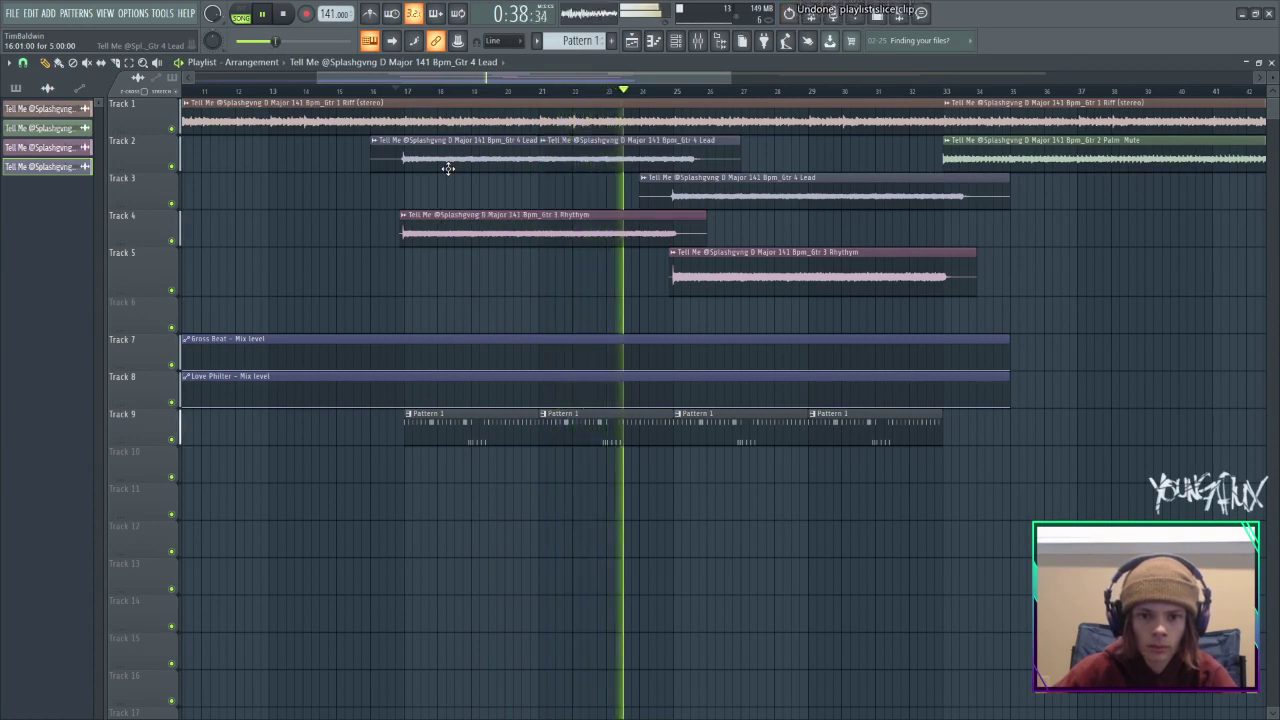
pyautogui.hotkey('ctrl', 'z')
pyautogui.press('space')
pyautogui.press('space')
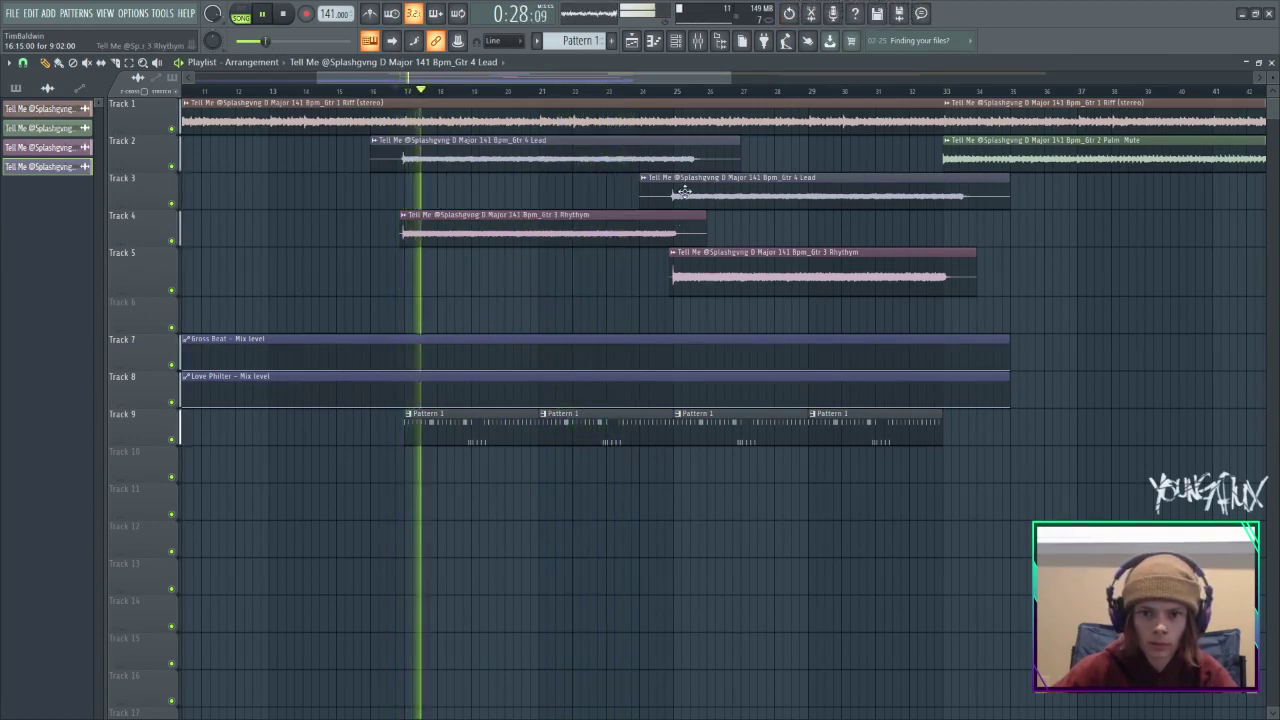
# Slice the guitar clips on Tracks 1 to 4 at bars 24 and 25, and delete all the pieces between the cuts.
pyautogui.moveTo(650, 76); pyautogui.dragTo(694, 78)
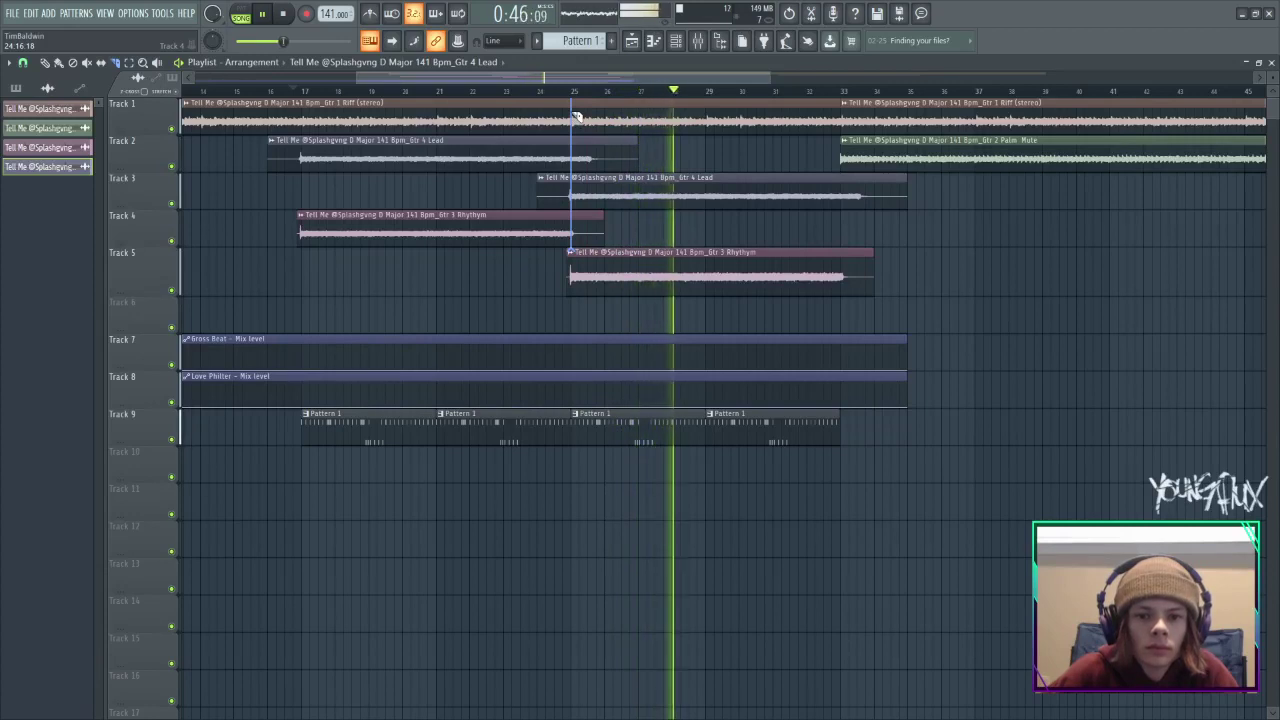
pyautogui.moveTo(573, 113); pyautogui.dragTo(573, 112)
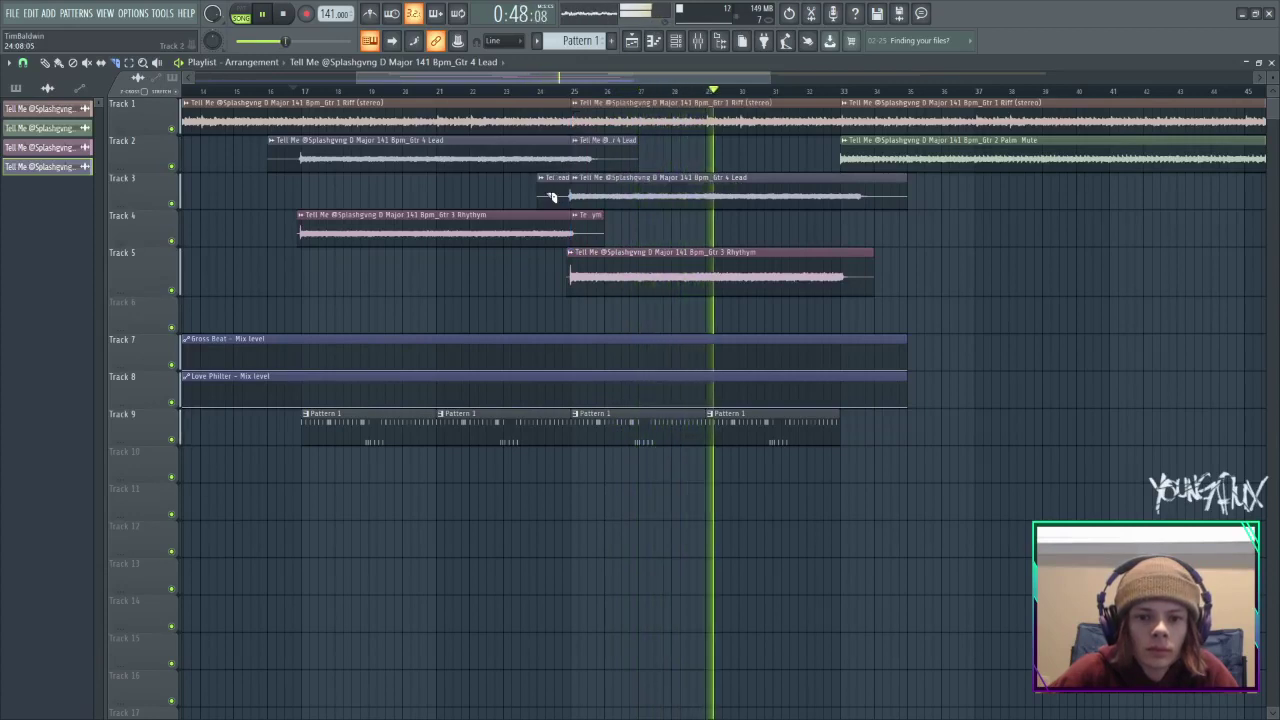
pyautogui.moveTo(537, 298); pyautogui.dragTo(541, 107)
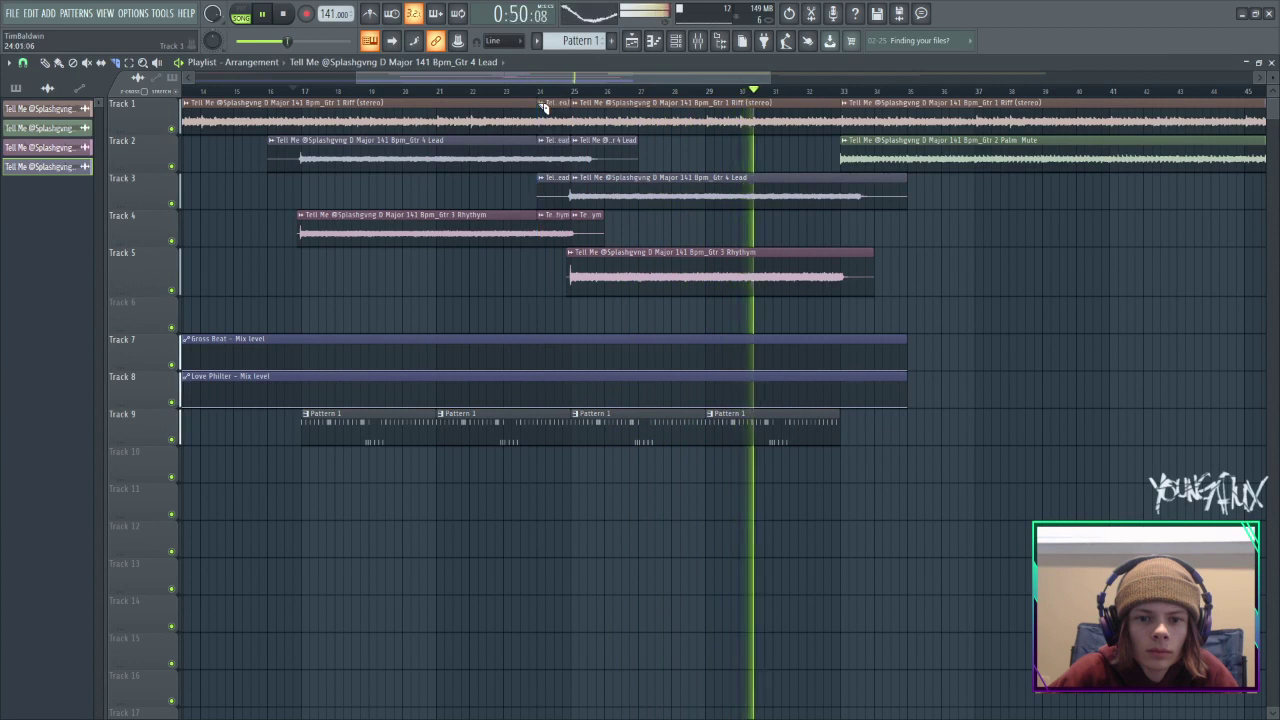
pyautogui.moveTo(563, 258); pyautogui.dragTo(552, 115)
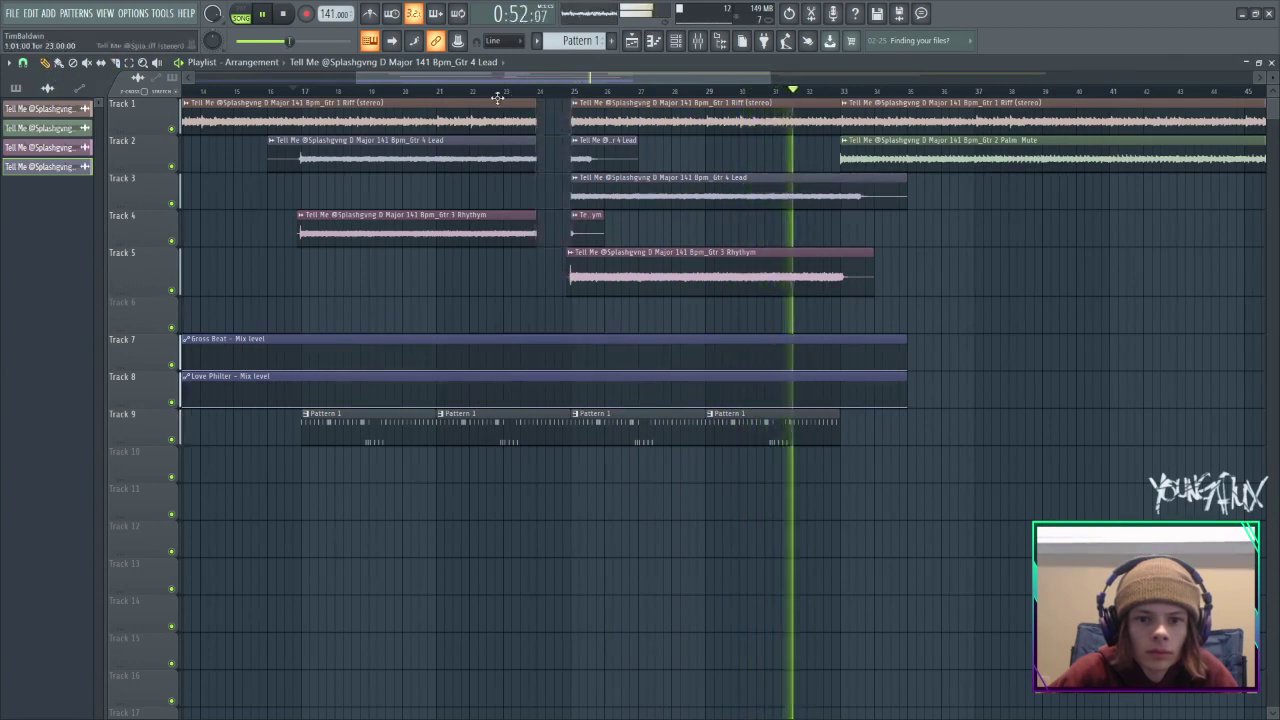
# Play back the transition through the gap at bar 24 and the following section, and replay from bar 17 to judge the arrangement.
pyautogui.click(511, 91)
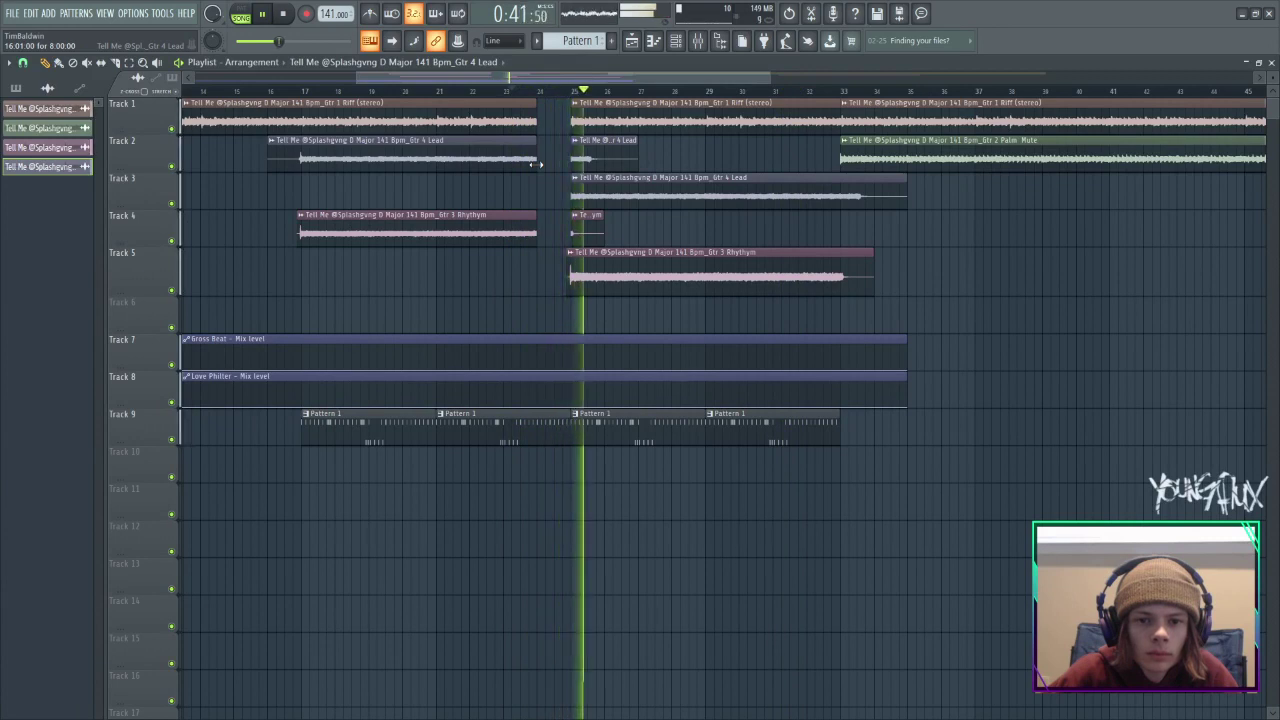
pyautogui.click(507, 92)
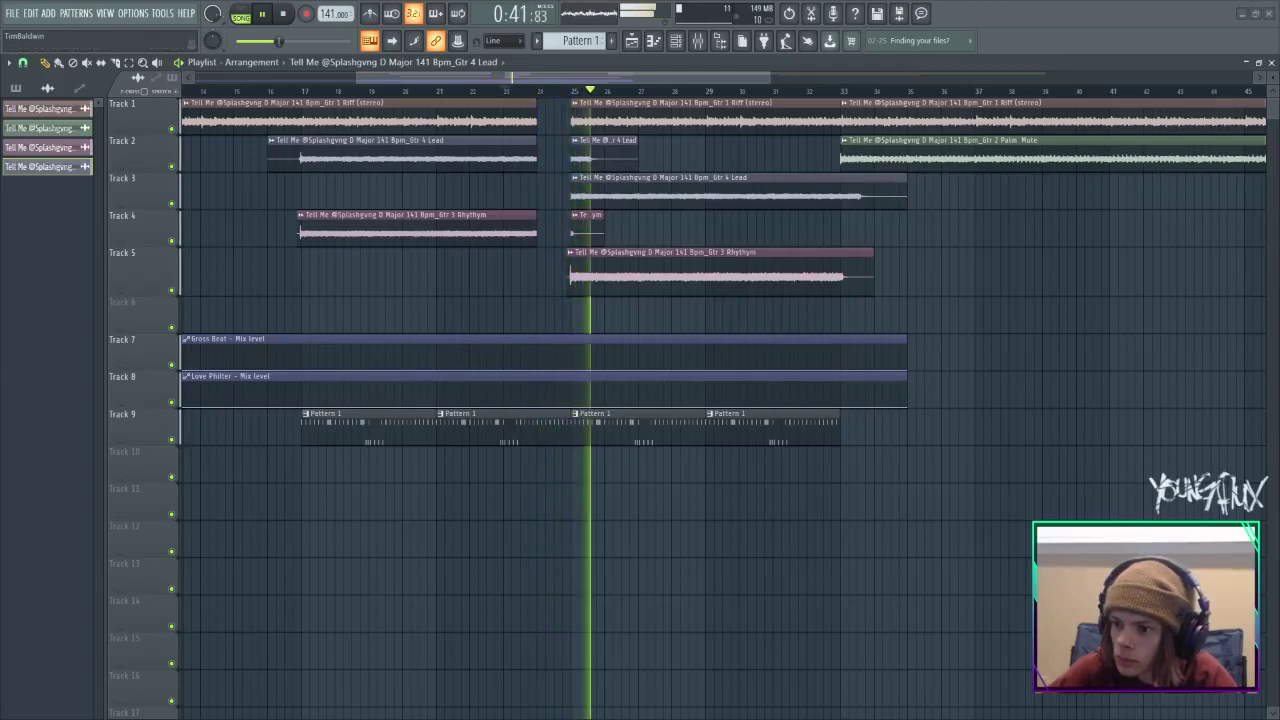
pyautogui.click(698, 40)
pyautogui.click(698, 40)
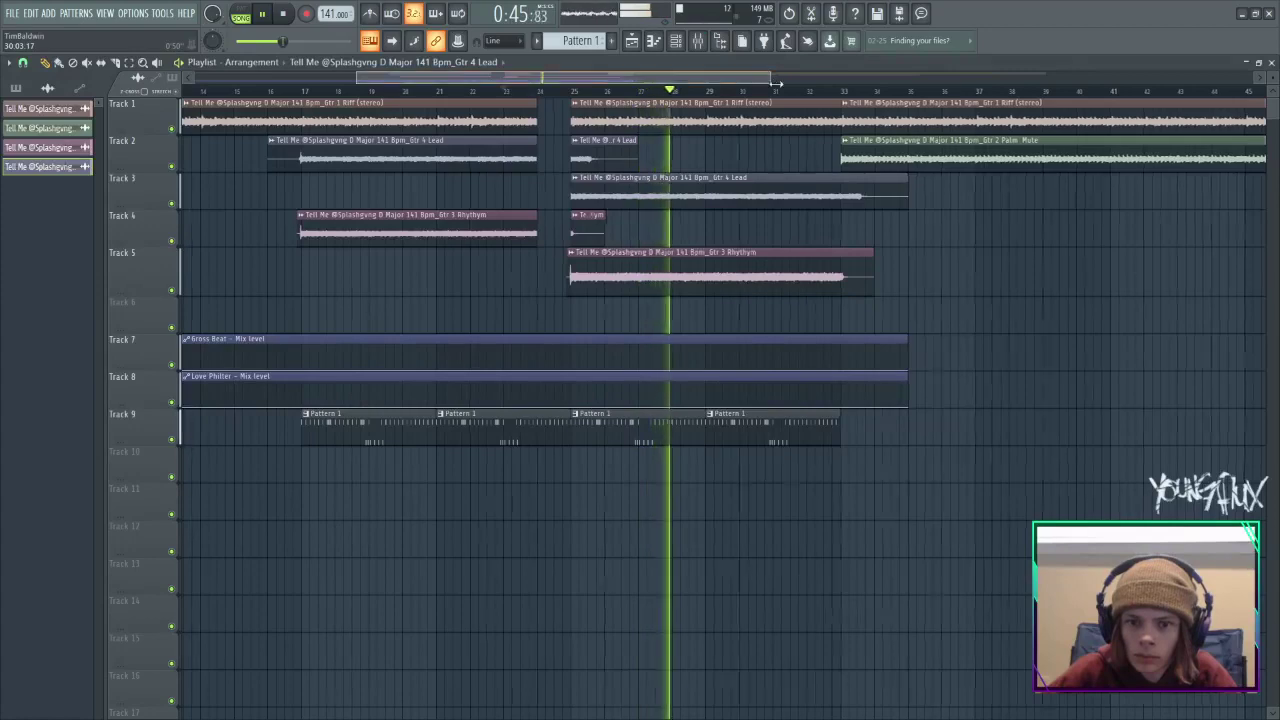
pyautogui.moveTo(748, 82); pyautogui.dragTo(982, 113)
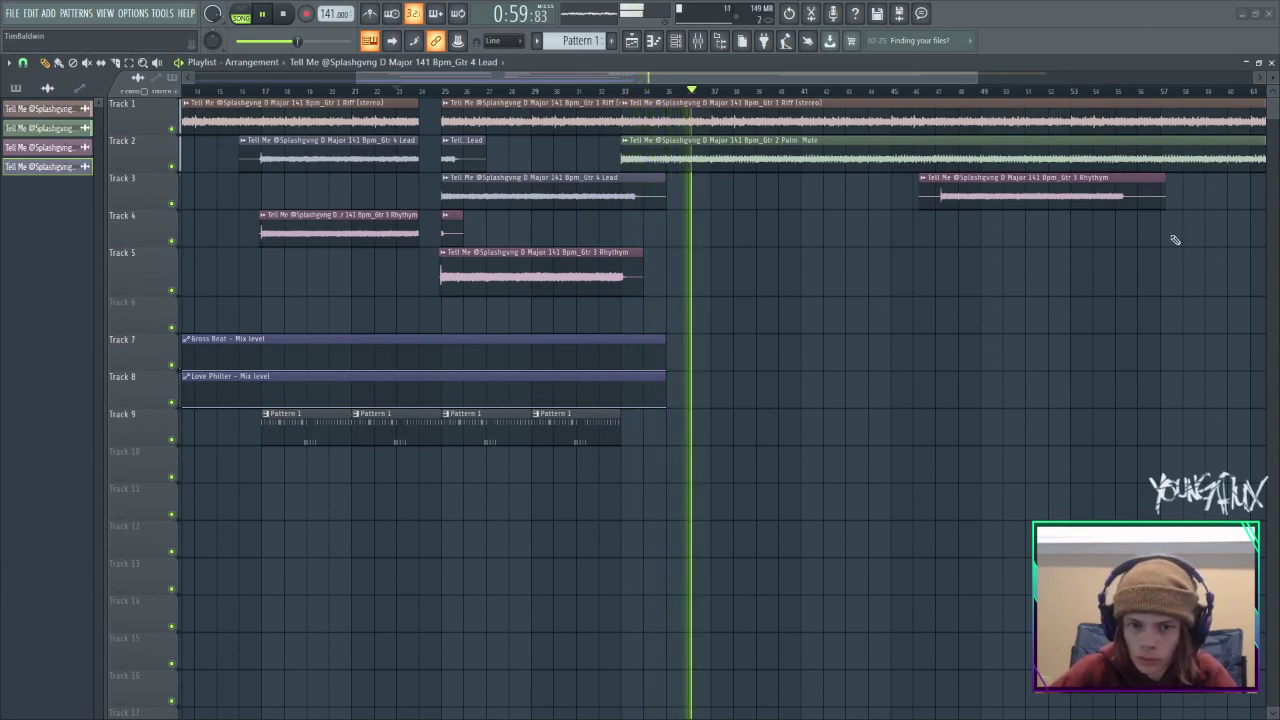
pyautogui.moveTo(778, 77); pyautogui.dragTo(613, 98)
pyautogui.press('space')
pyautogui.press('space')
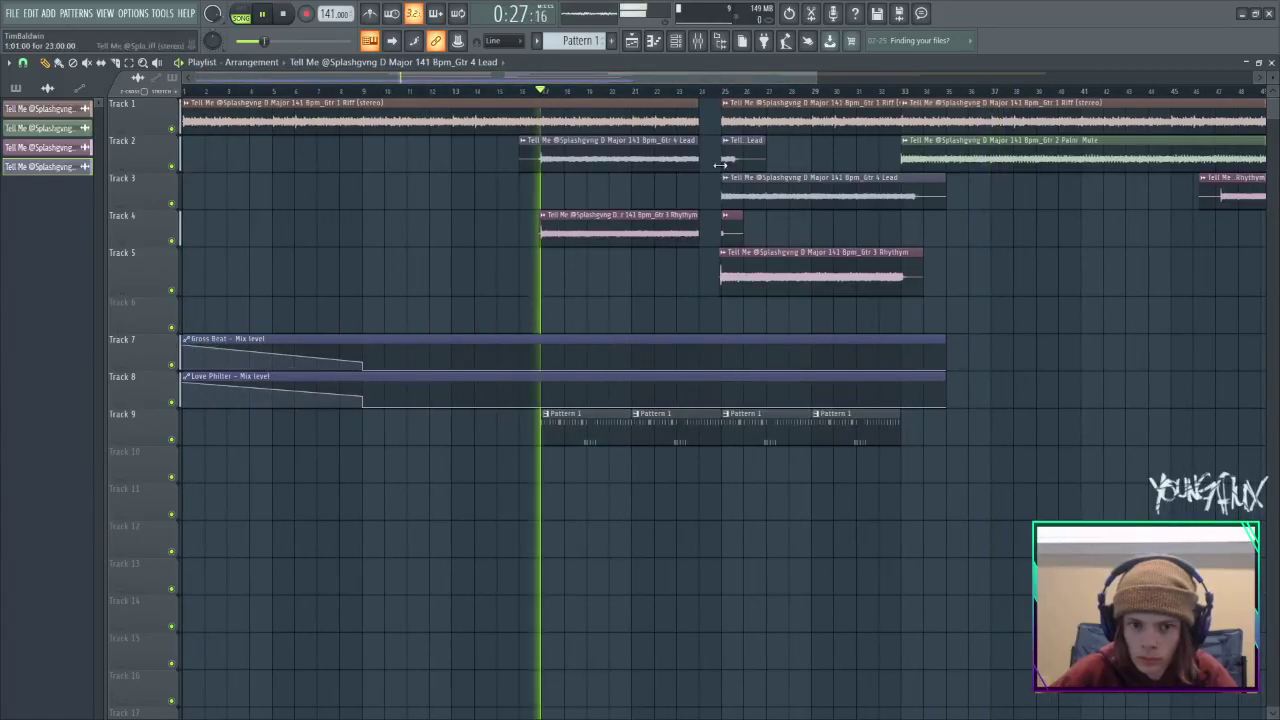
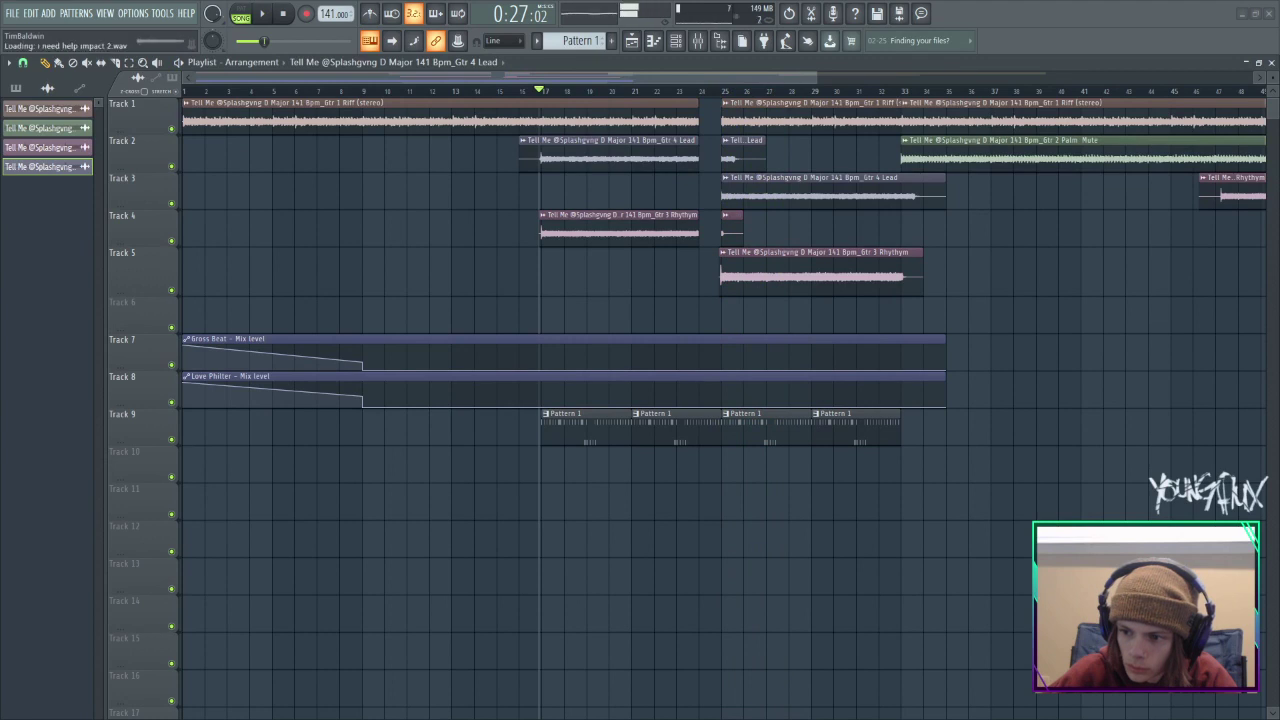
# Place the i need help impact 2 sample on Track 10 at bars 17 and 25, and adjust its channel volume.
pyautogui.moveTo(514, 509); pyautogui.dragTo(561, 466)
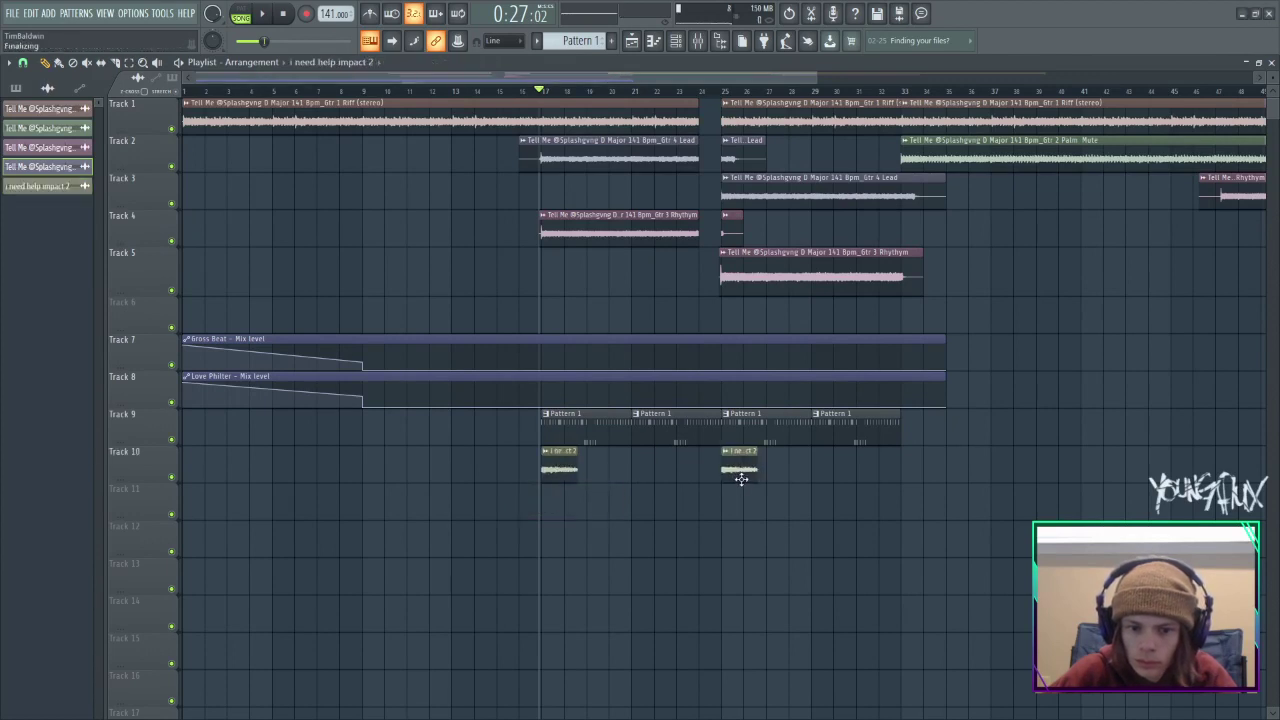
pyautogui.press('space')
pyautogui.doubleClick(556, 466)
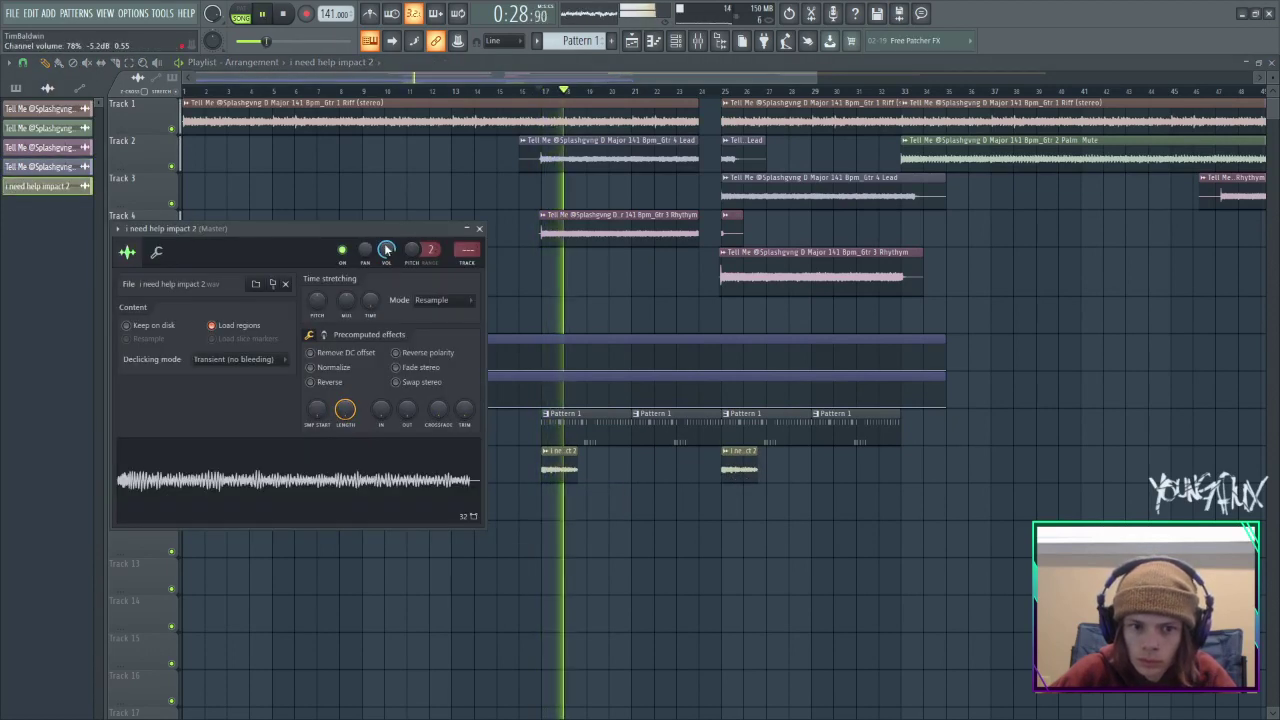
pyautogui.click(477, 230)
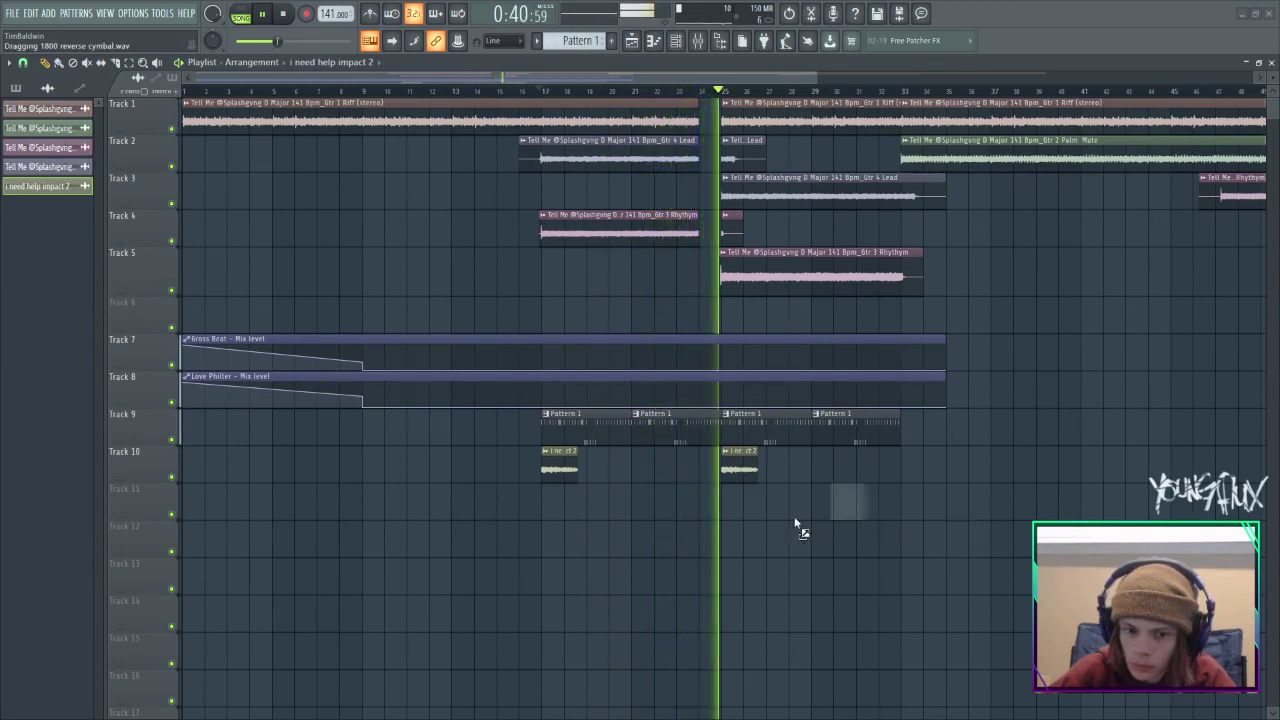
# Place the 1800 reverse cymbal sample on Track 11 so its two clips end at bars 17 and 25, and replay the section.
pyautogui.moveTo(795, 519); pyautogui.dragTo(723, 523)
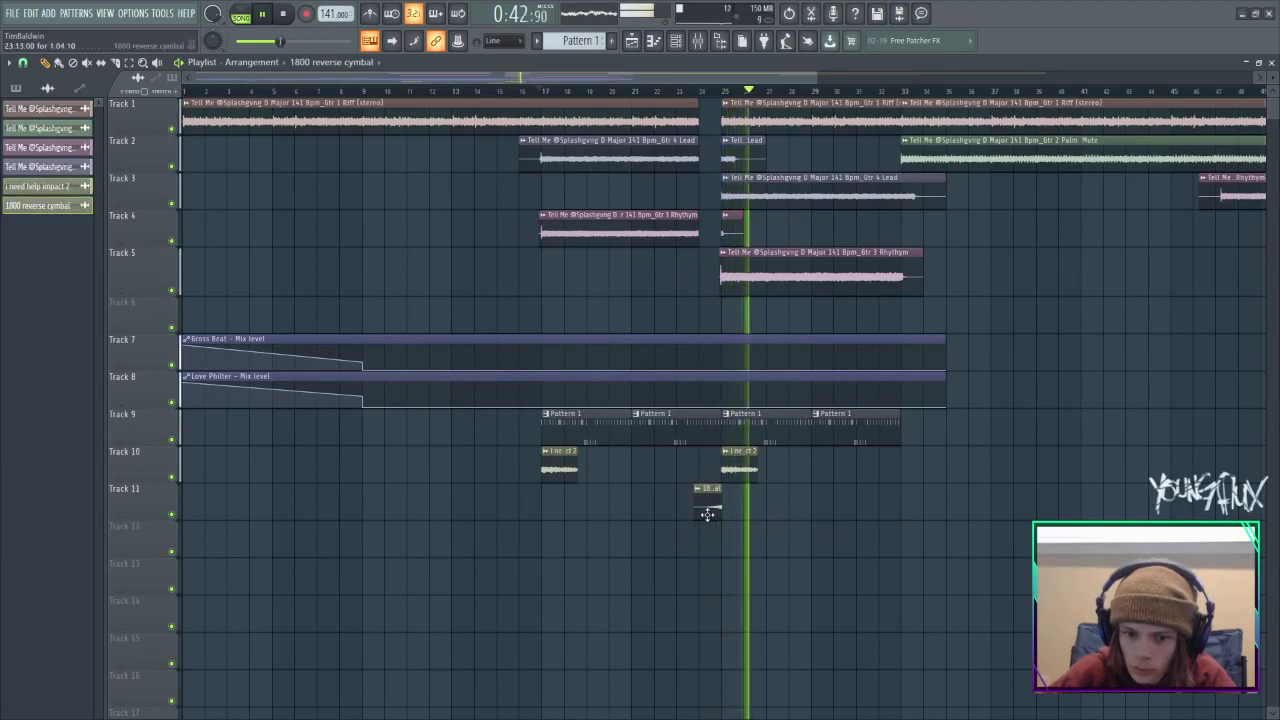
pyautogui.moveTo(559, 514); pyautogui.dragTo(525, 512)
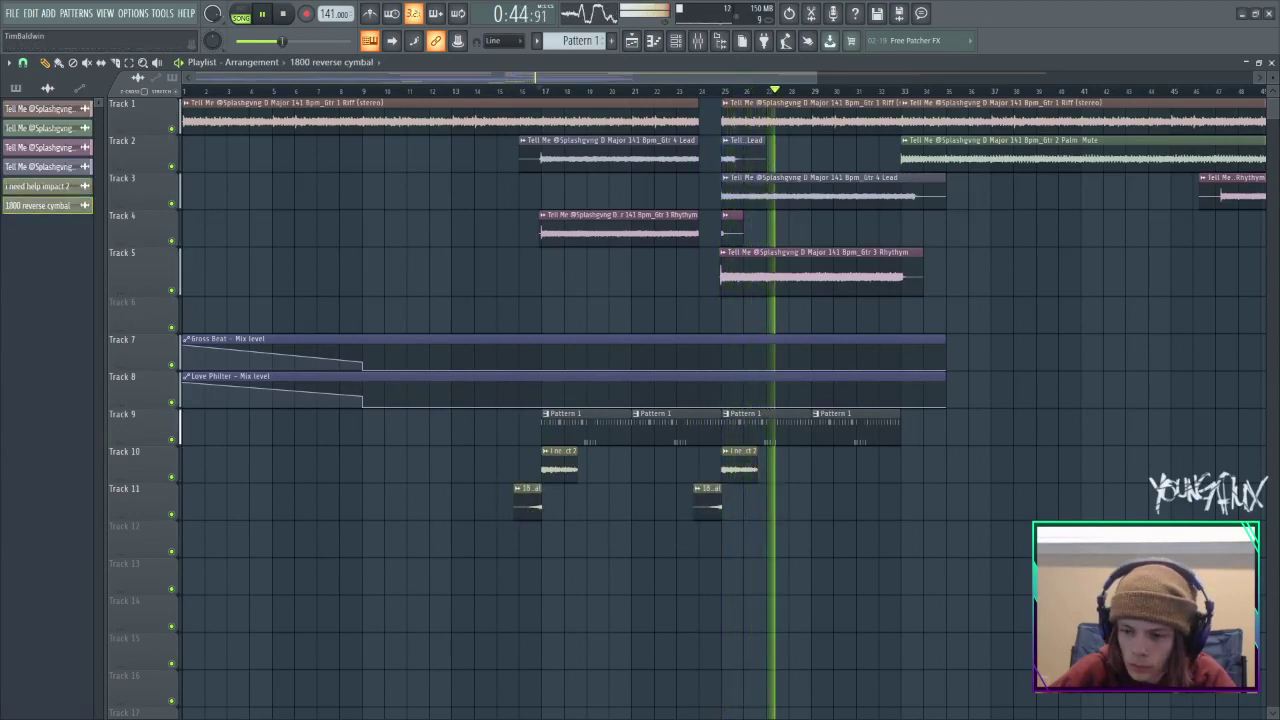
pyautogui.click(535, 91)
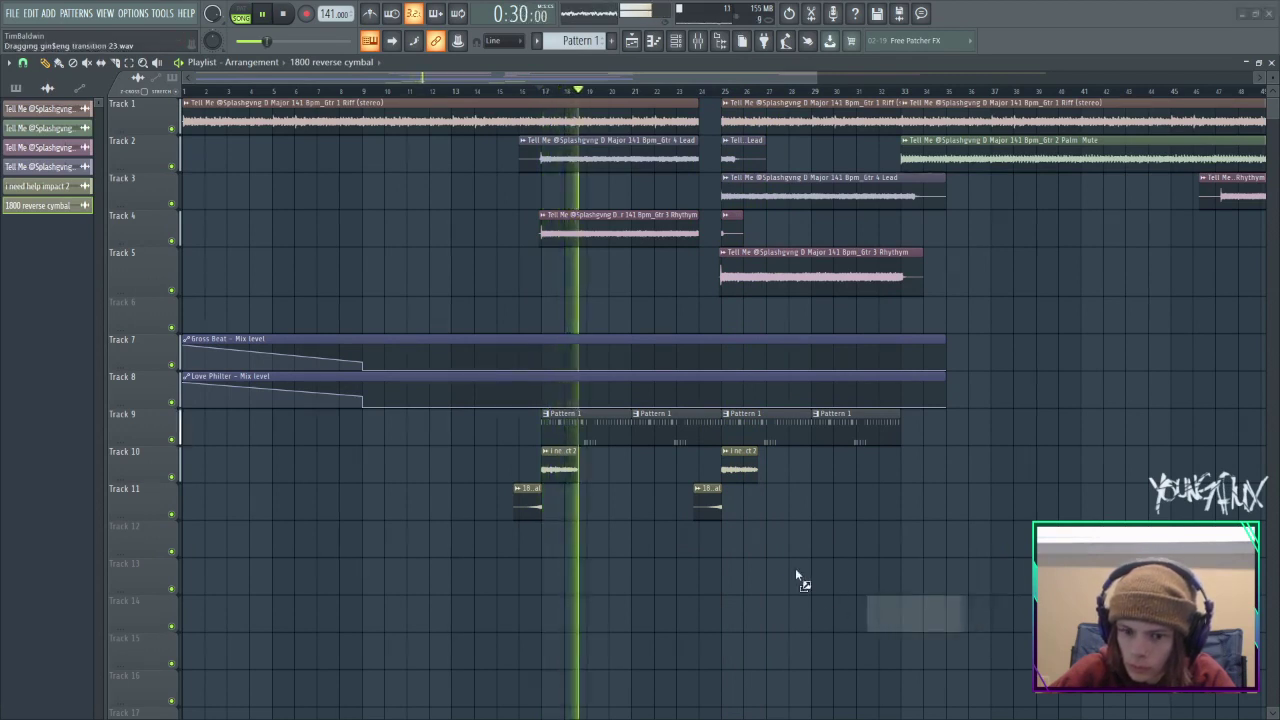
# Place the gin$eng transition 23 sample on Track 12 at bar 24, route it to mixer track Insert 2 and replay the section.
pyautogui.moveTo(795, 568); pyautogui.dragTo(699, 545)
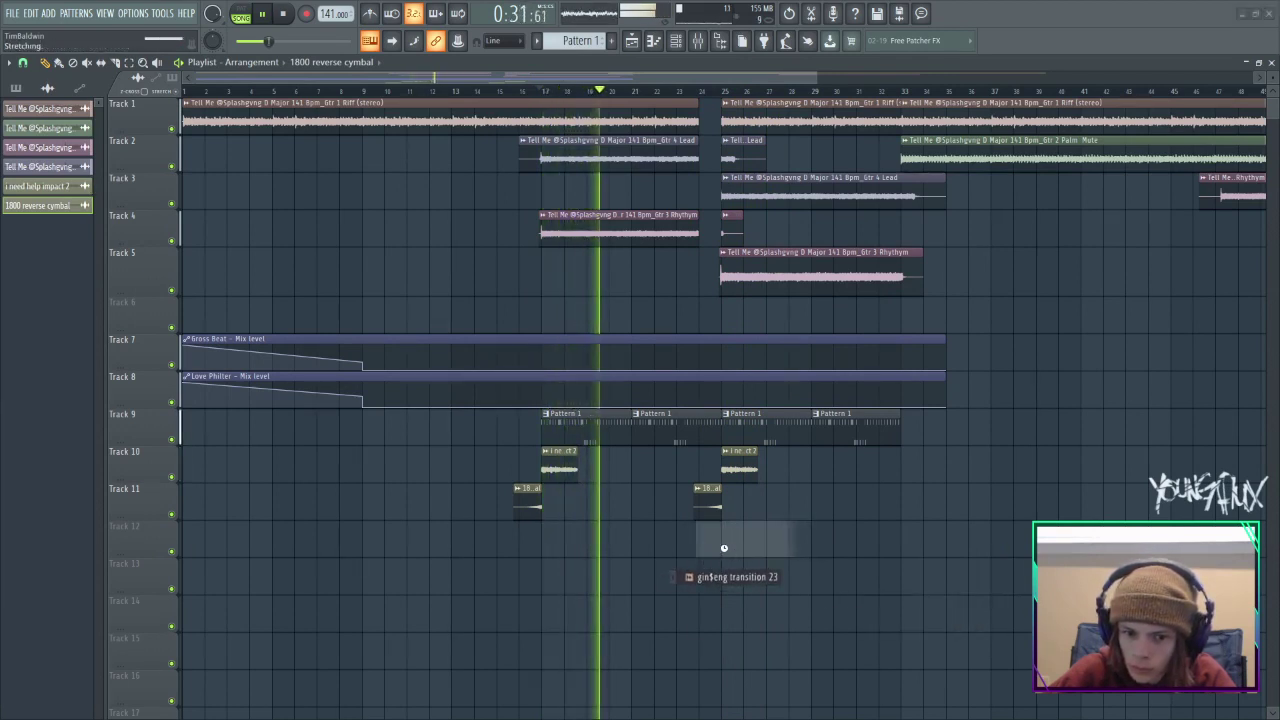
pyautogui.doubleClick(726, 546)
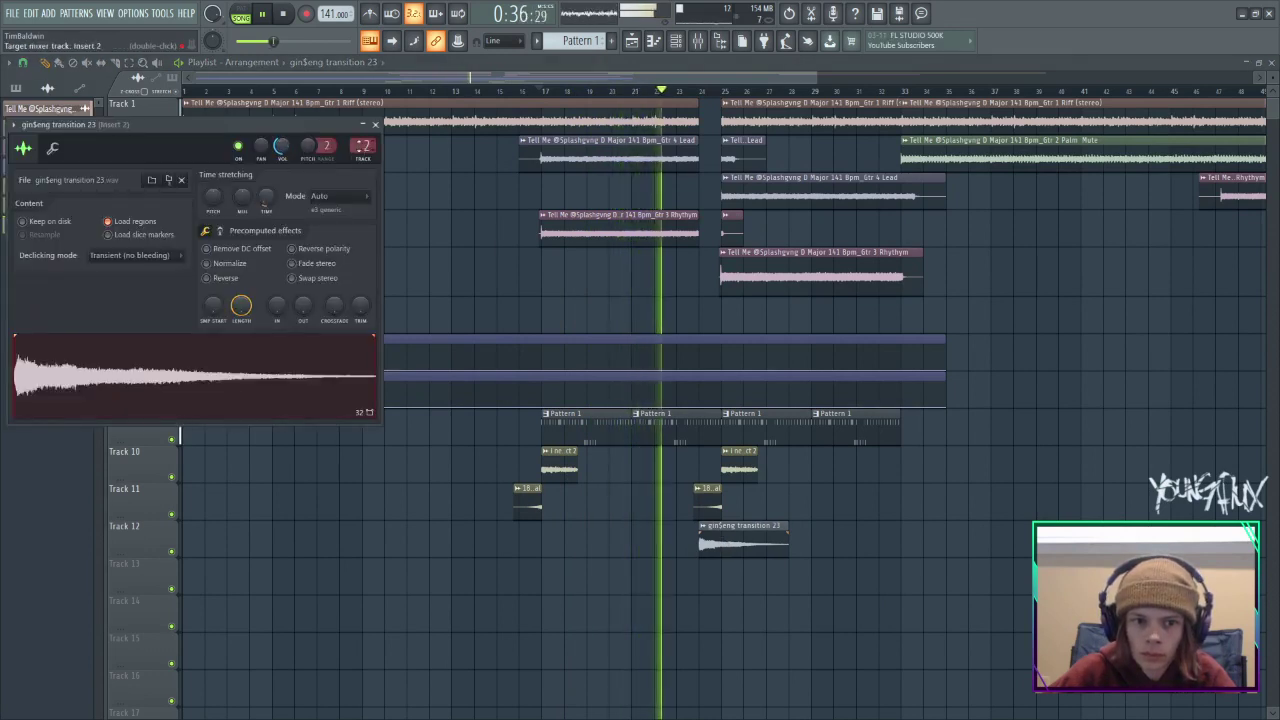
pyautogui.click(374, 125)
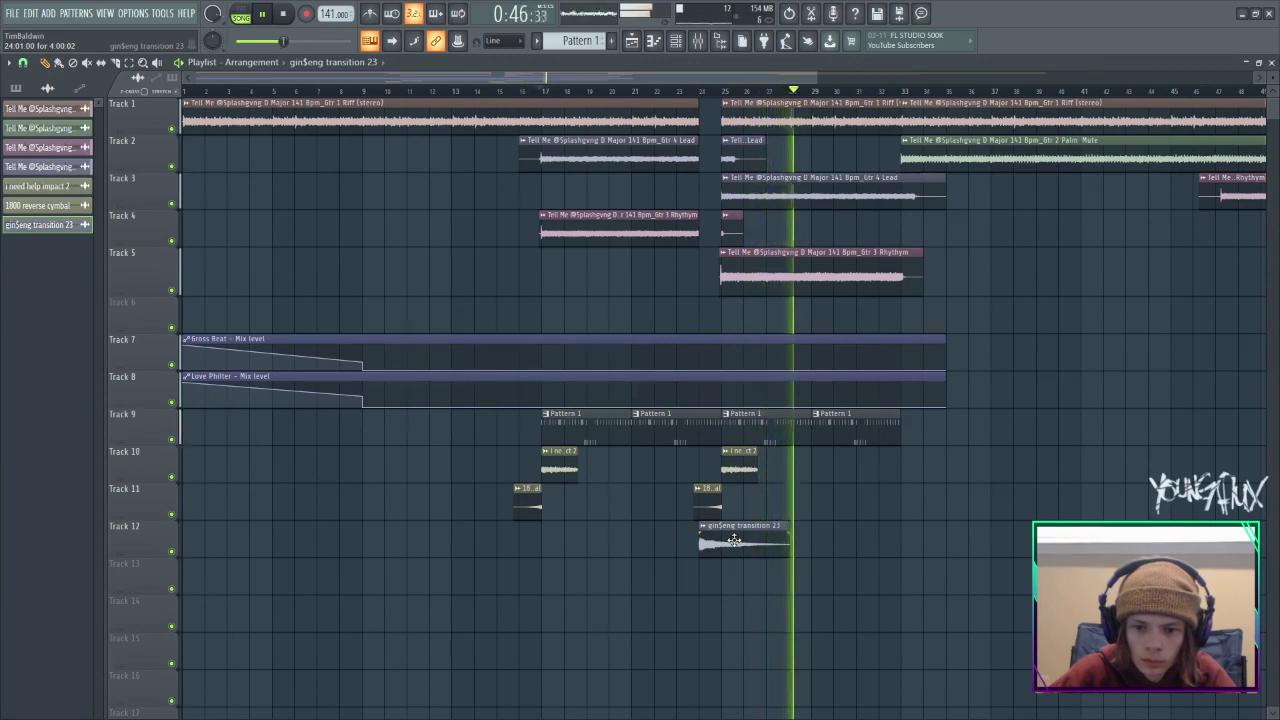
pyautogui.press('space')
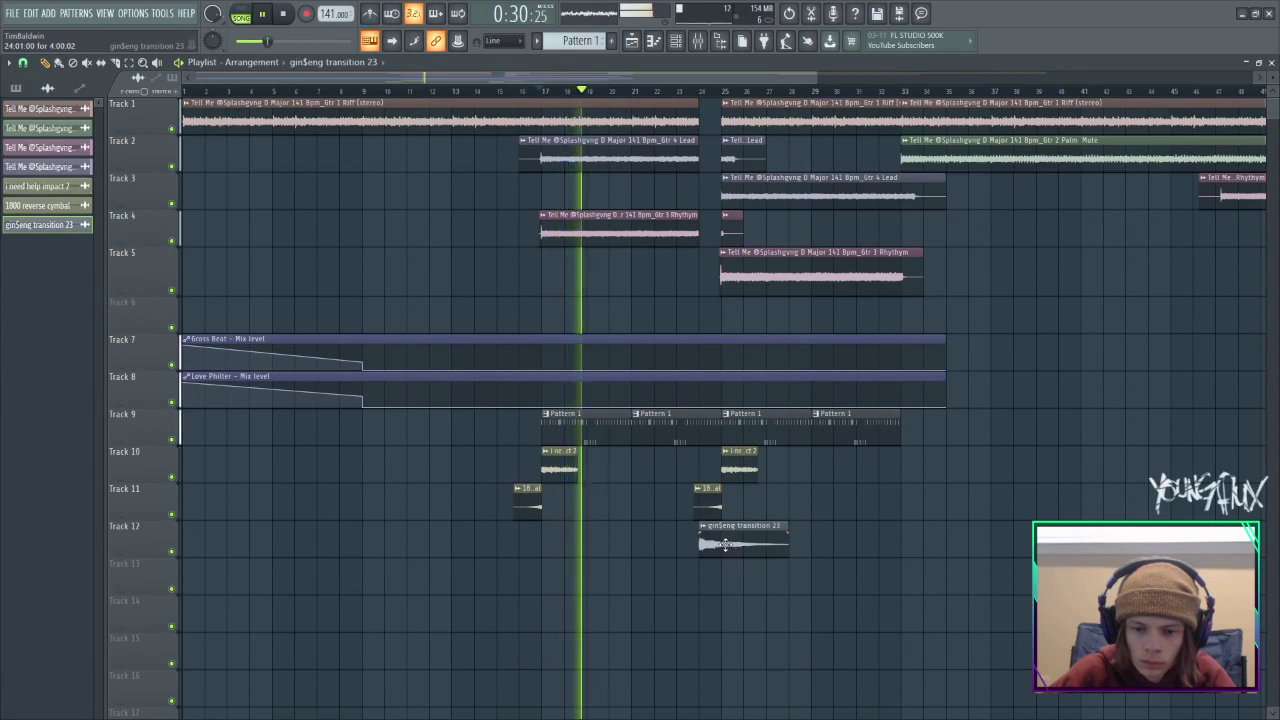
# Lower the channel volume of the gin$eng transition 23 sample to about 16%.
pyautogui.doubleClick(726, 545)
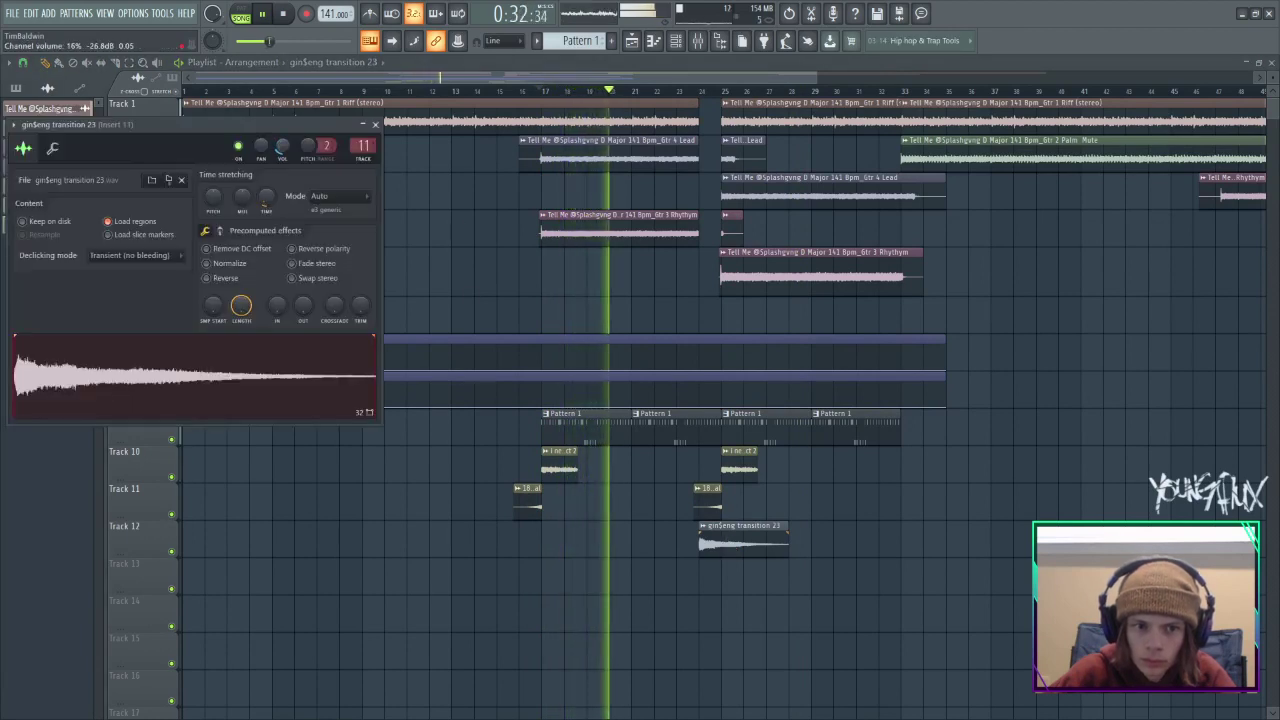
pyautogui.click(376, 125)
# Split Pattern 1 by channel so that each drum sound gets its own pattern.
pyautogui.hscroll(3, 738, 81)
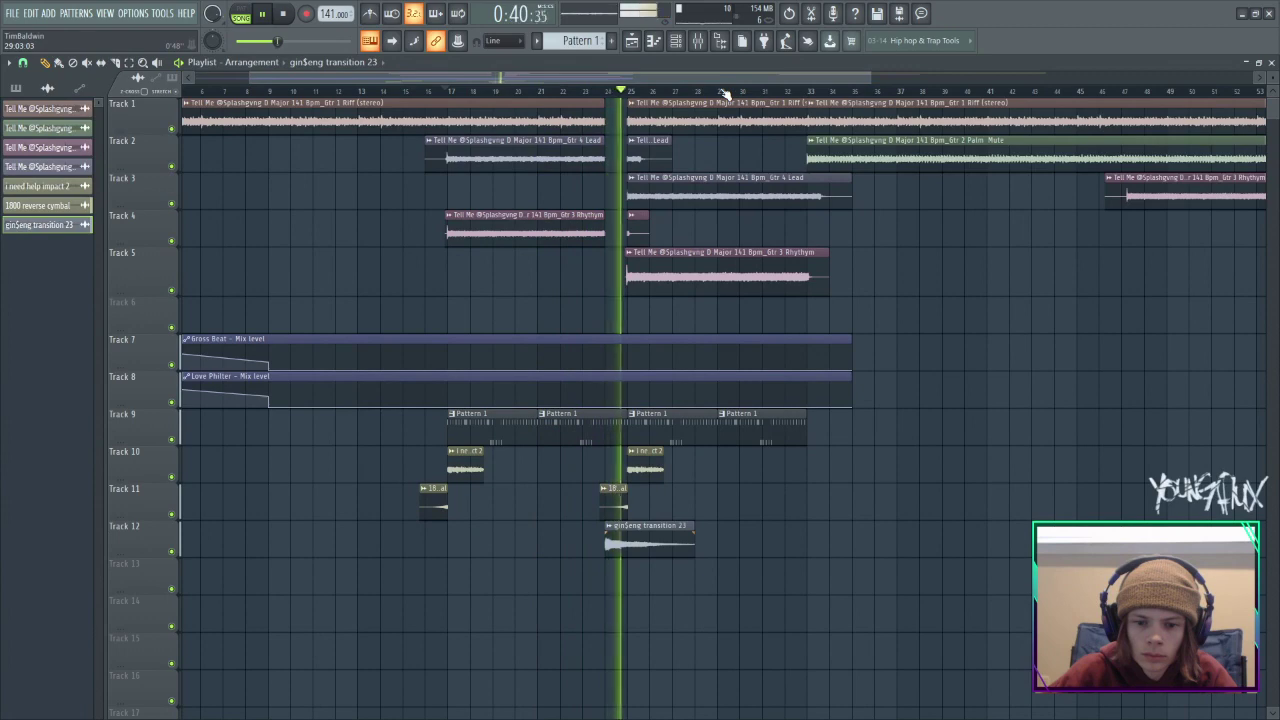
pyautogui.moveTo(688, 77); pyautogui.dragTo(733, 91)
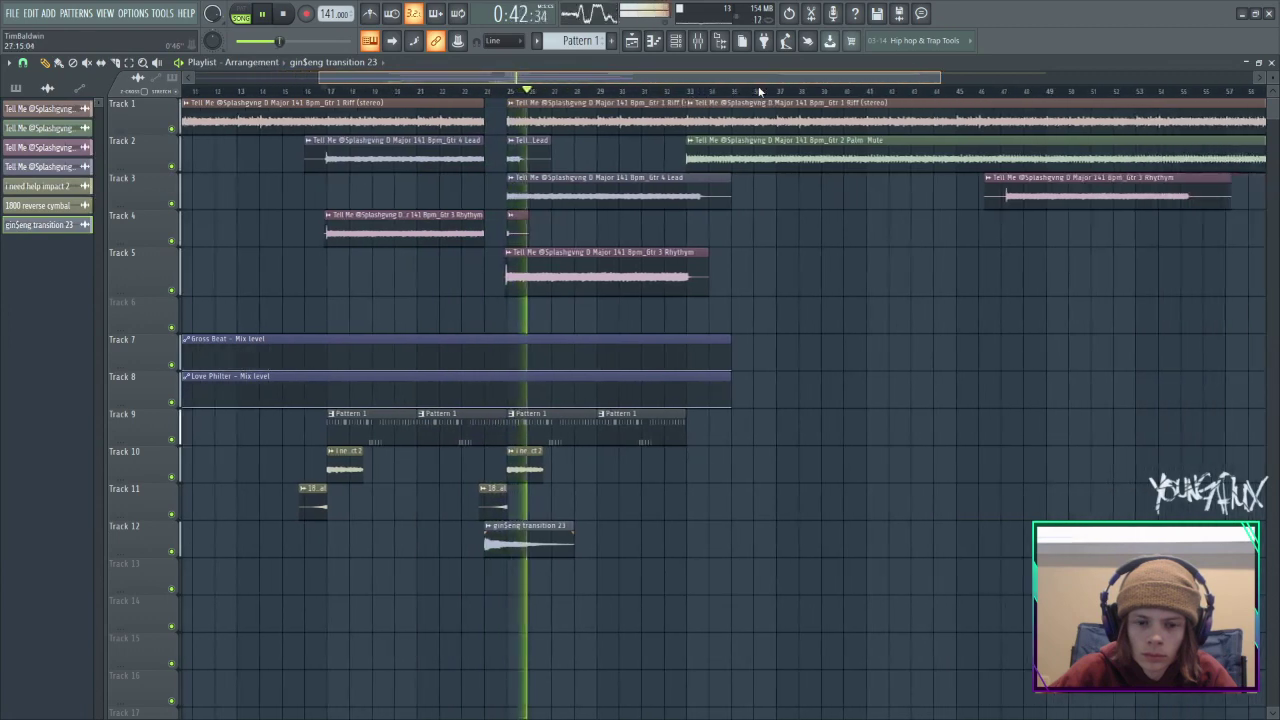
pyautogui.click(680, 45)
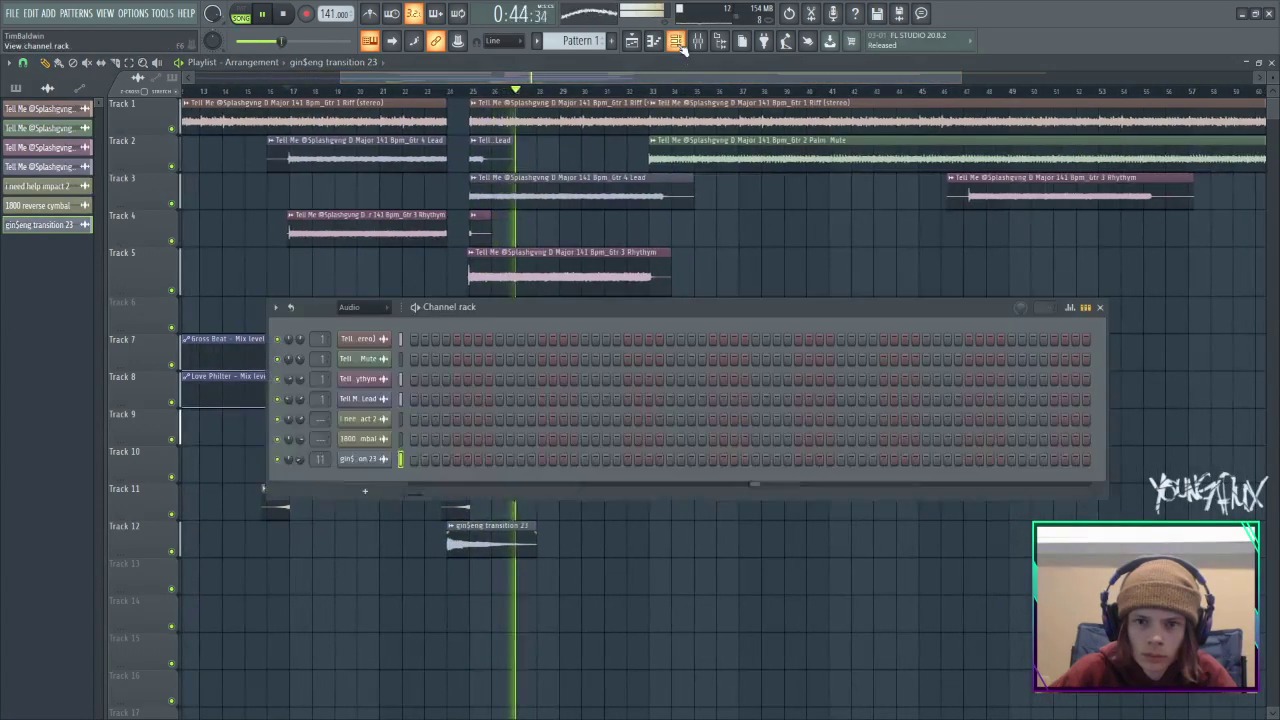
pyautogui.click(680, 45)
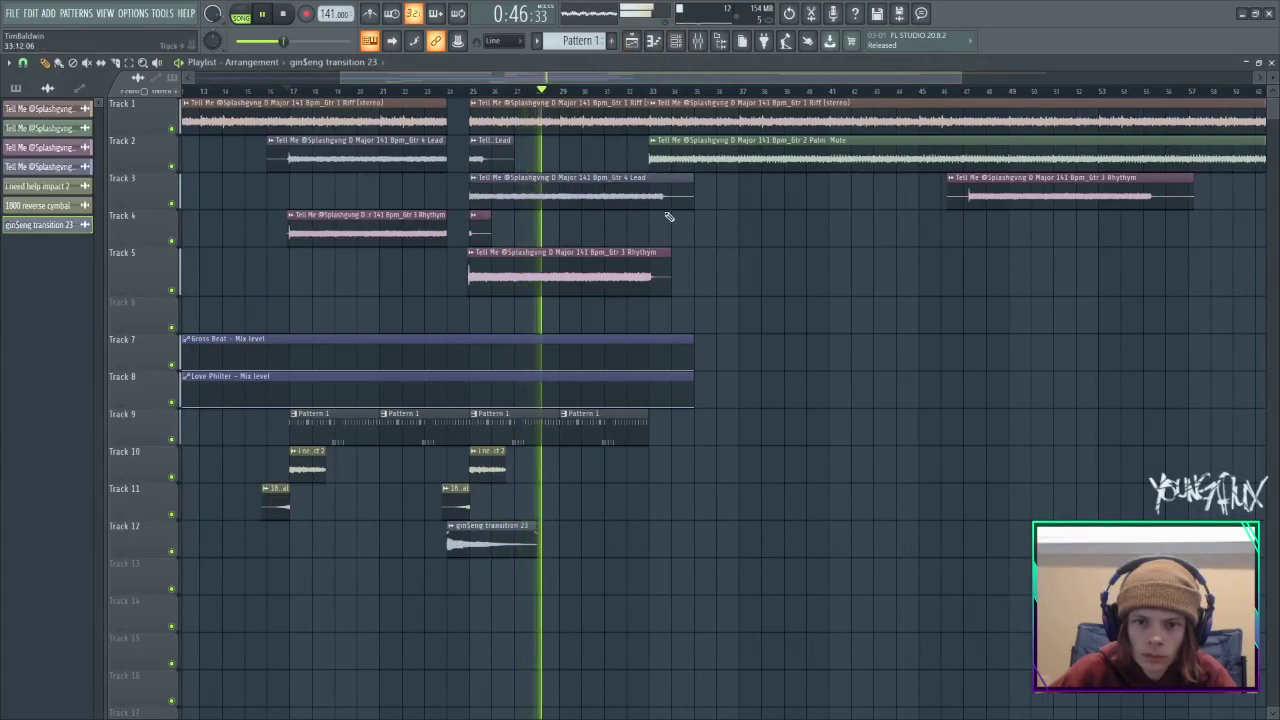
pyautogui.moveTo(650, 78); pyautogui.dragTo(726, 81)
pyautogui.click(569, 41)
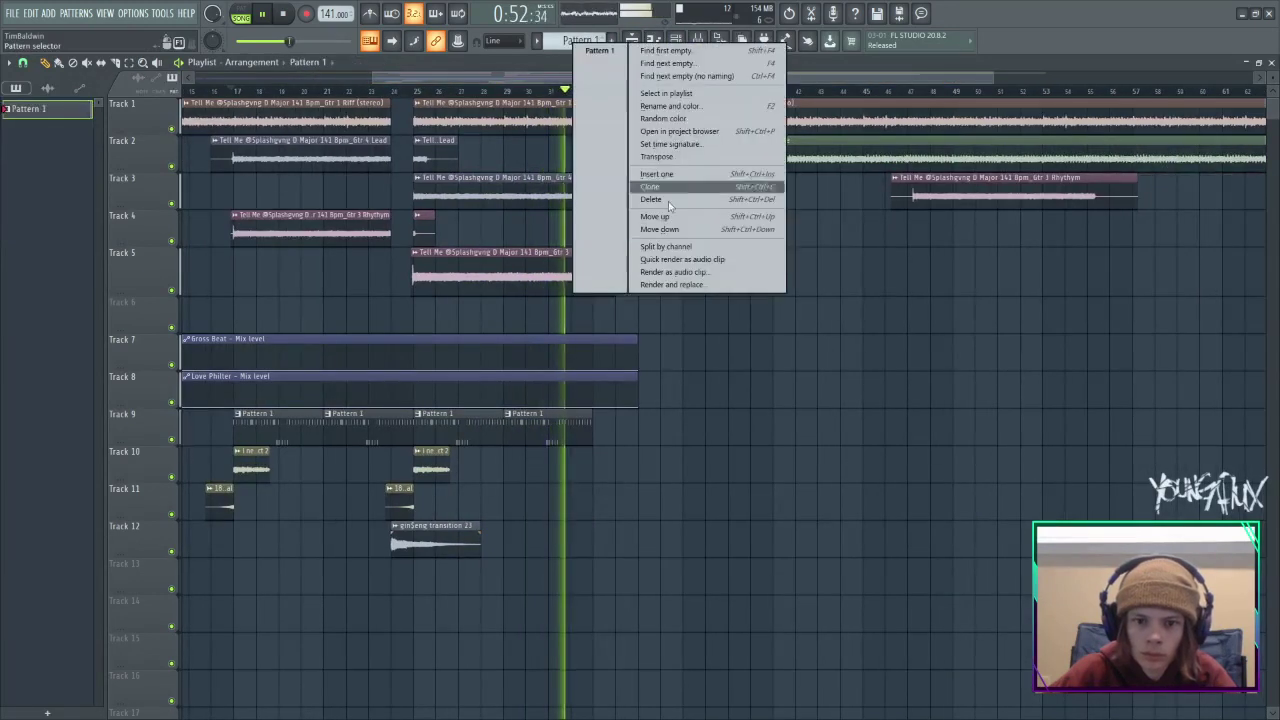
pyautogui.click(685, 249)
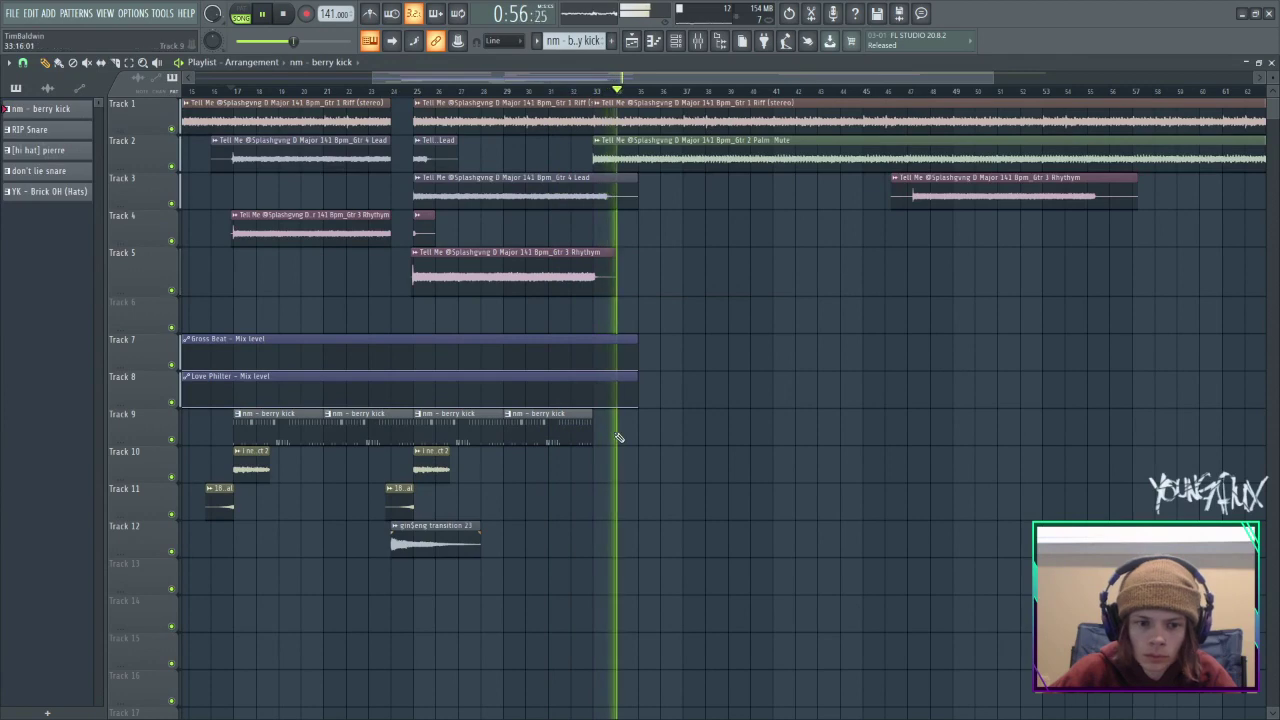
# Delete the four nm - berry kick clips from Track 9 and shift the sample clips below them up one track.
pyautogui.moveTo(614, 430); pyautogui.dragTo(286, 426)
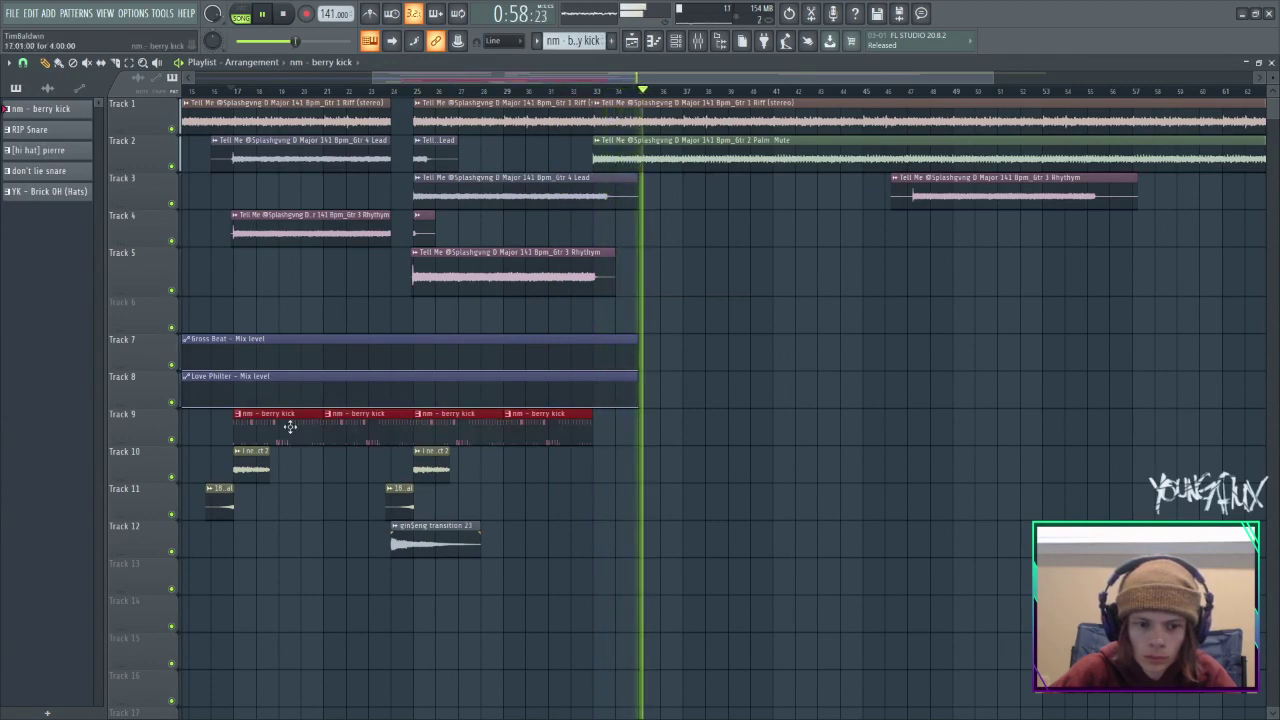
pyautogui.press('Delete')
pyautogui.scroll(-2, 500, 480)
pyautogui.moveTo(552, 512); pyautogui.dragTo(354, 368)
pyautogui.hotkey('shift', 'Up')
pyautogui.scroll(-1, 610, 332)
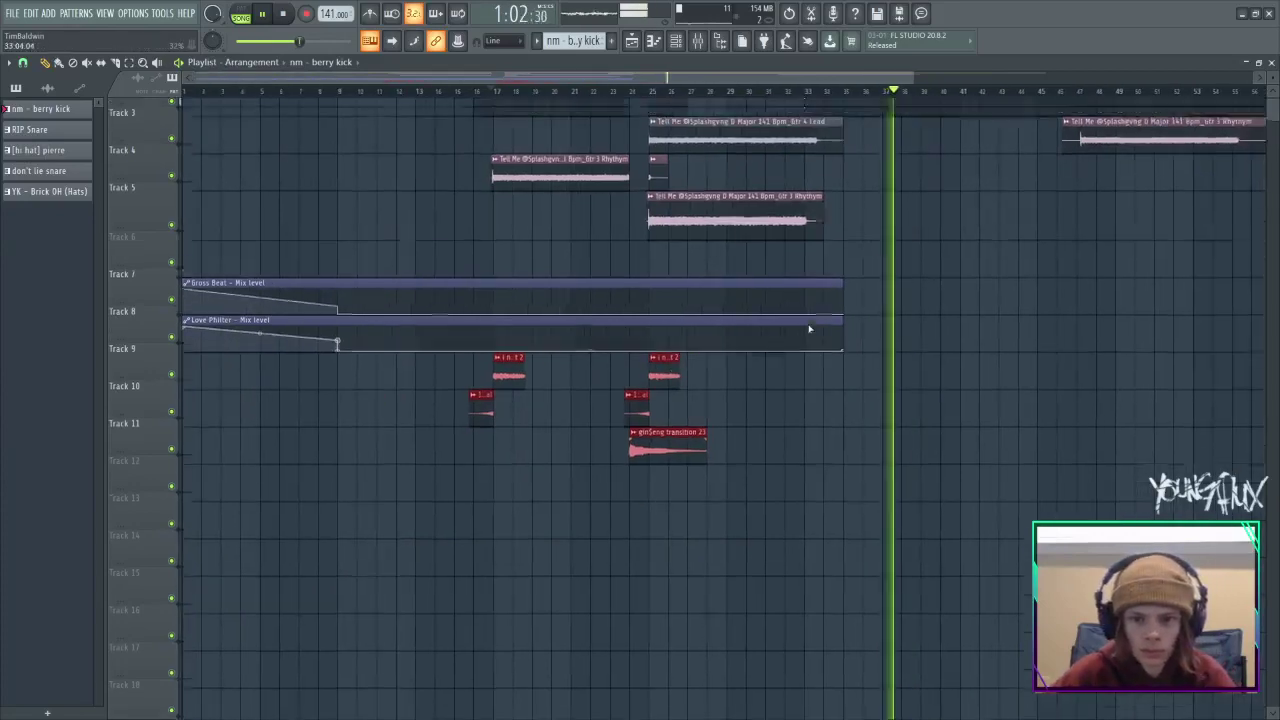
# Move the two Mix level automation clips and the sample clips up one track, filling Tracks 6 to 10.
pyautogui.scroll(2, 850, 420)
pyautogui.moveTo(882, 556); pyautogui.dragTo(129, 354)
pyautogui.hotkey('shift', 'Up')
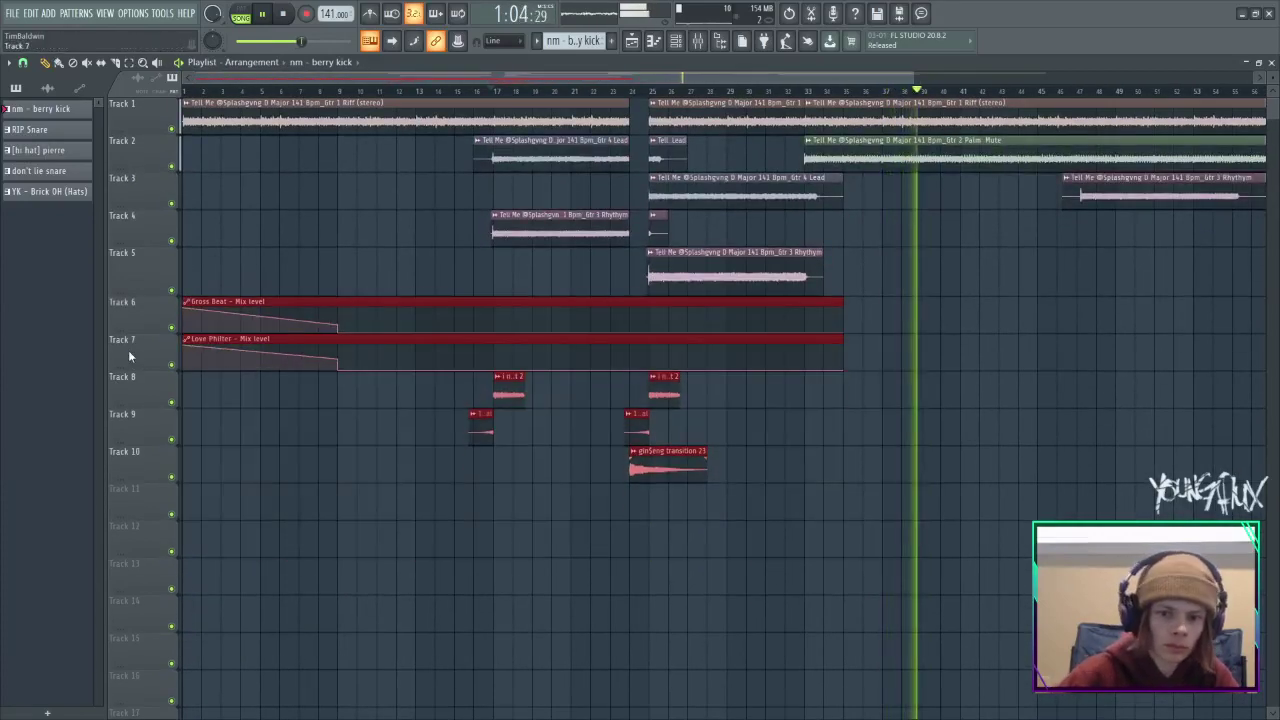
# Place all five split drum patterns together at bar 25 on Tracks 11 to 15 and pause playback.
pyautogui.keyDown('shift'); pyautogui.click(57, 112); pyautogui.keyUp('shift')
pyautogui.keyDown('shift'); pyautogui.click(57, 193); pyautogui.keyUp('shift')
pyautogui.moveTo(60, 117); pyautogui.dragTo(650, 510)
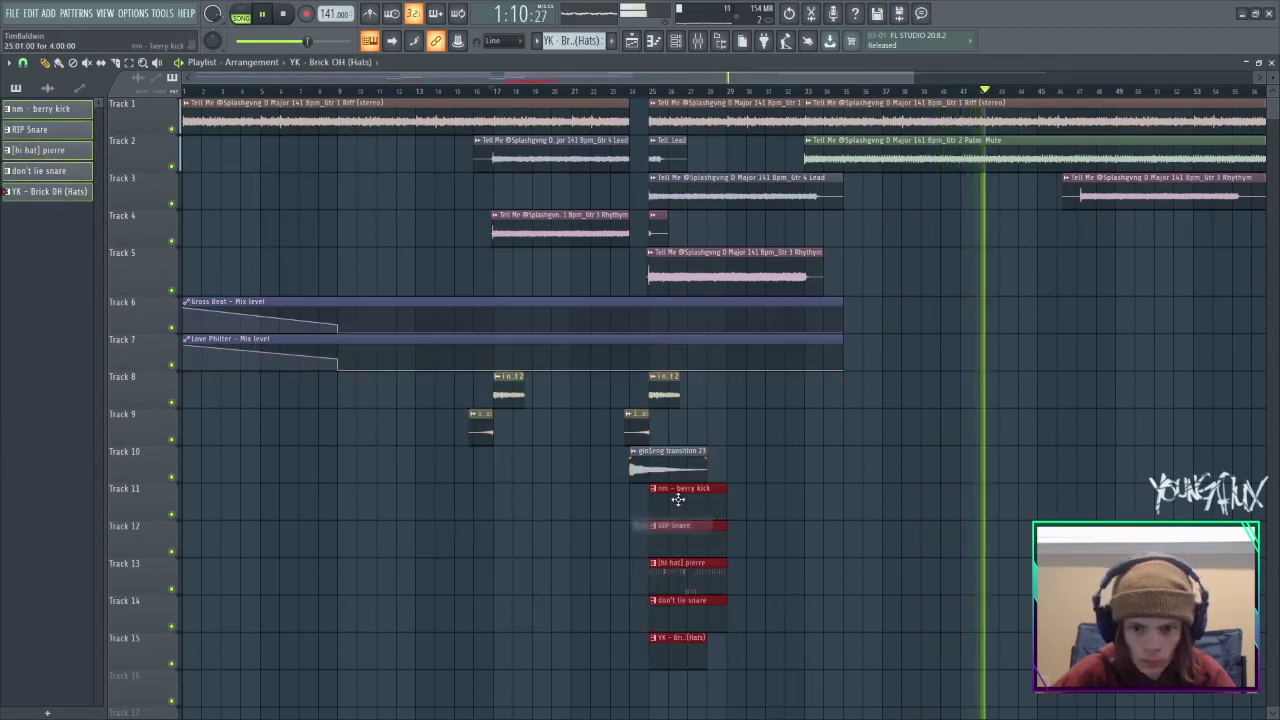
pyautogui.click(265, 16)
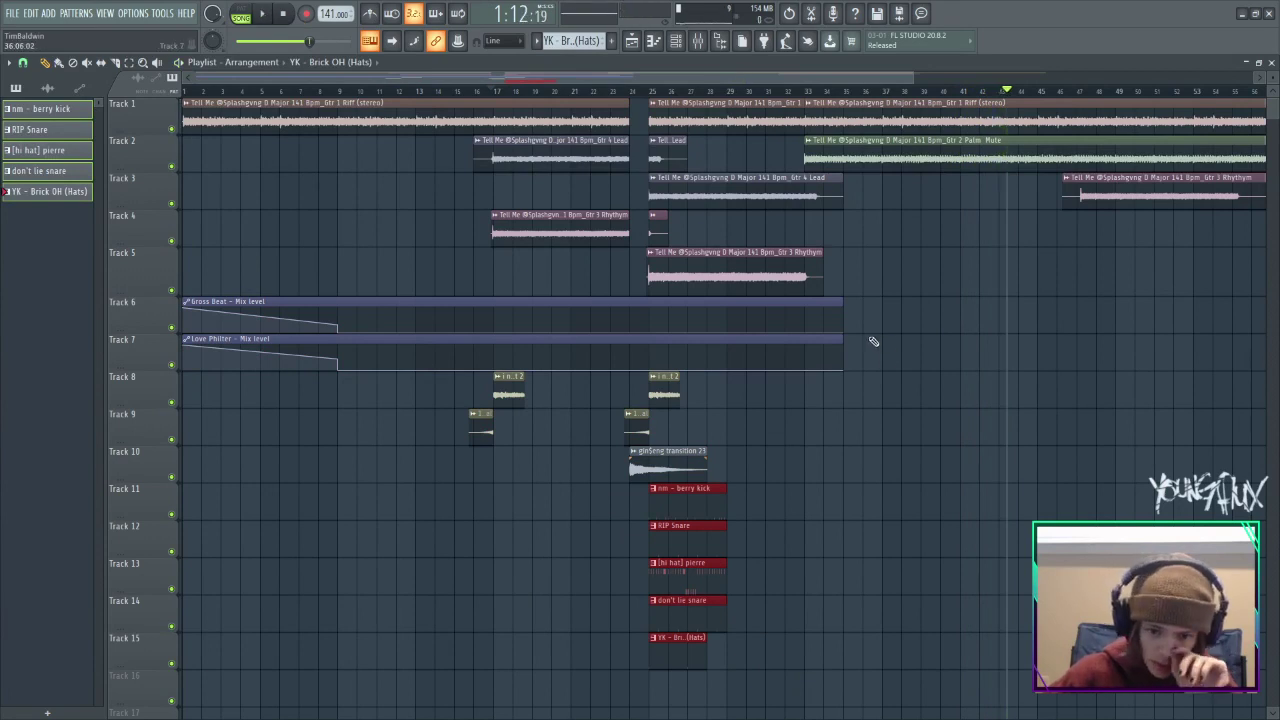
# Duplicate the five drum pattern clips on Tracks 11 to 15 so they repeat from bar 17 up to bar 33.
pyautogui.scroll(-1, 687, 478)
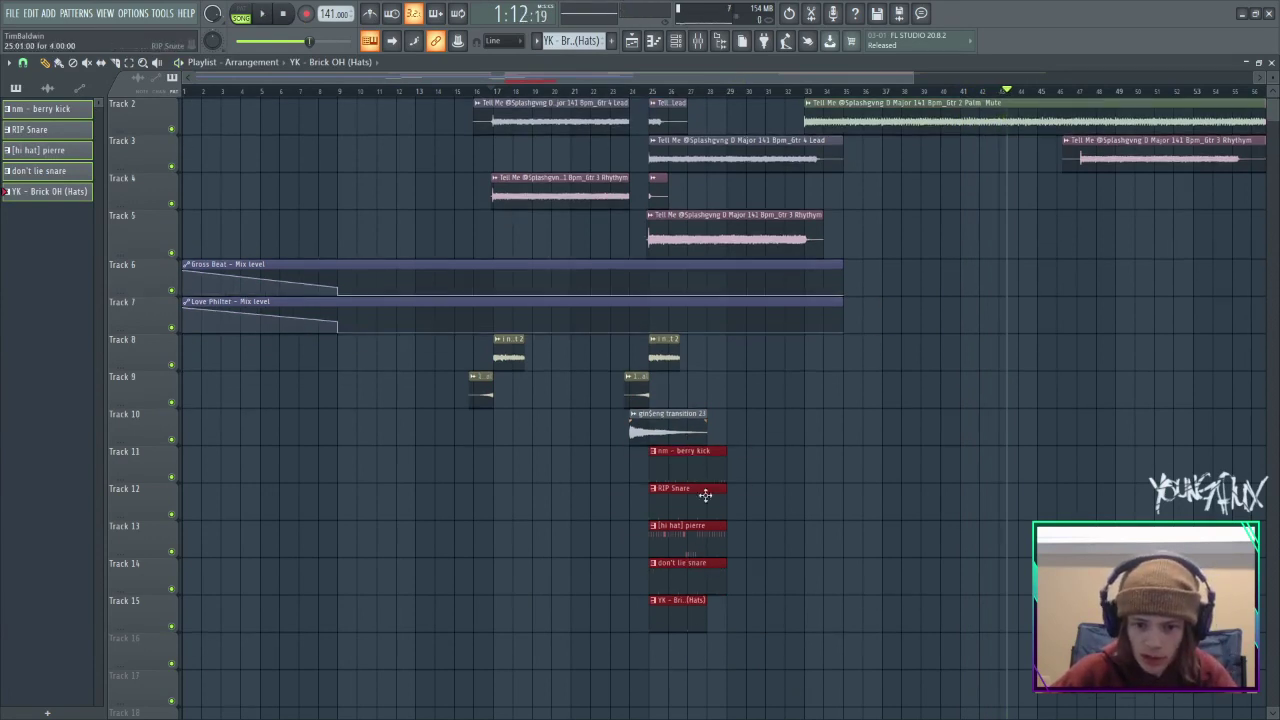
pyautogui.scroll(-1, 692, 428)
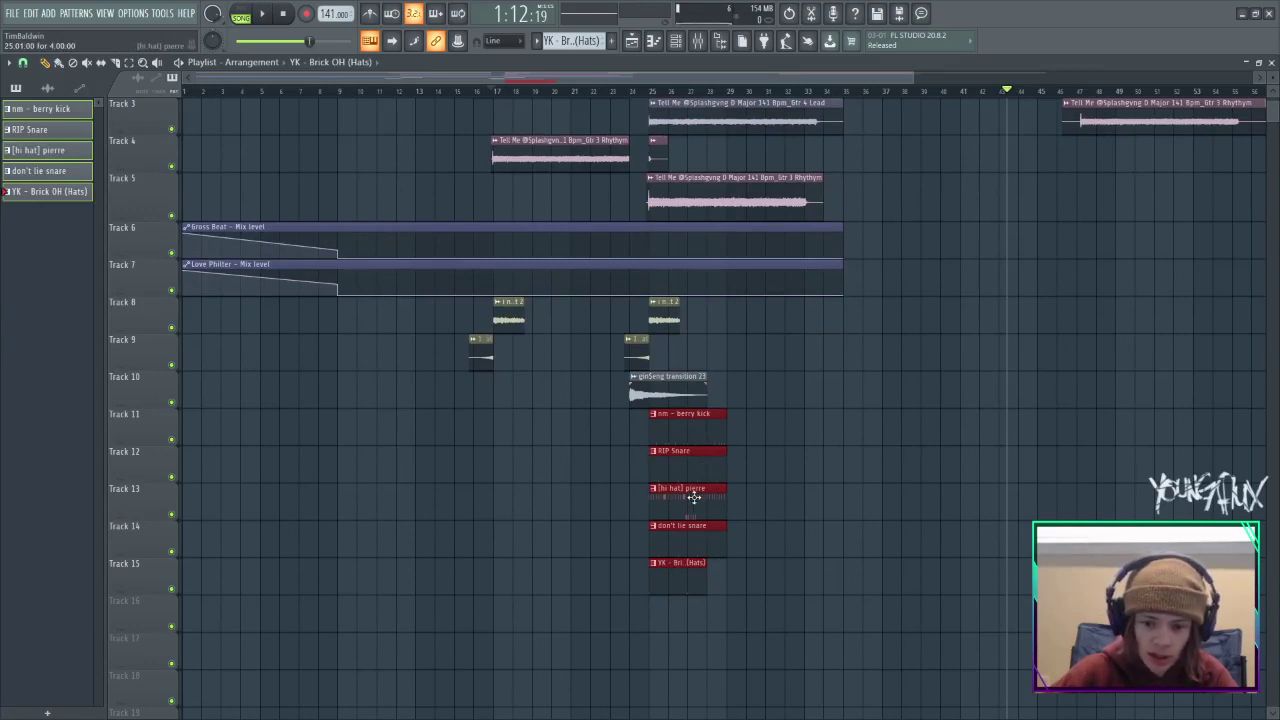
pyautogui.scroll(1, 760, 524)
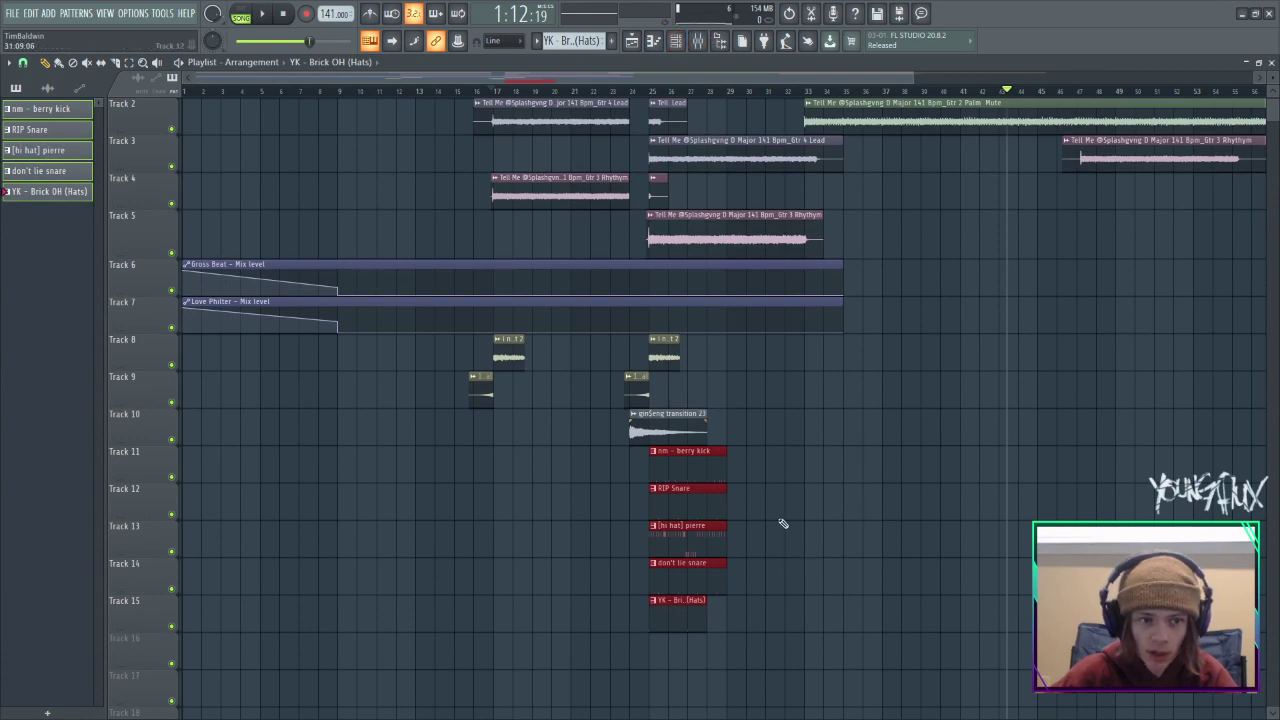
pyautogui.moveTo(767, 672); pyautogui.dragTo(674, 449)
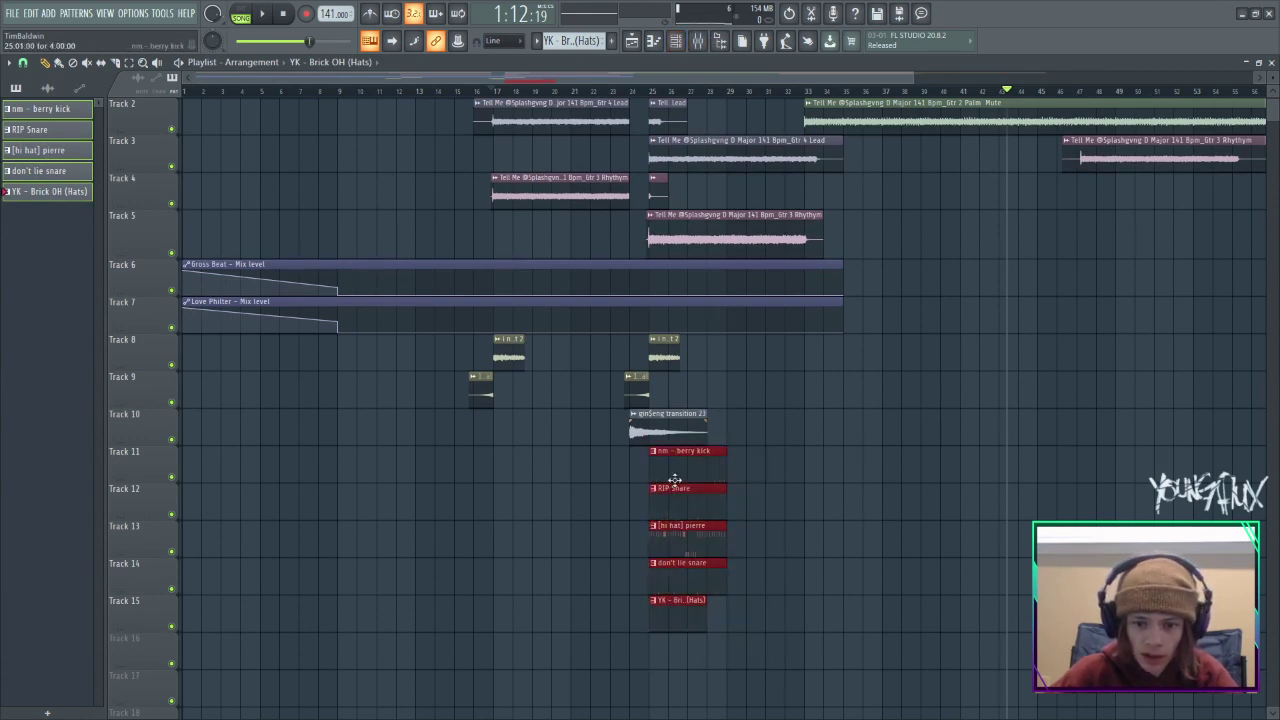
pyautogui.hotkey('ctrl', 'b')
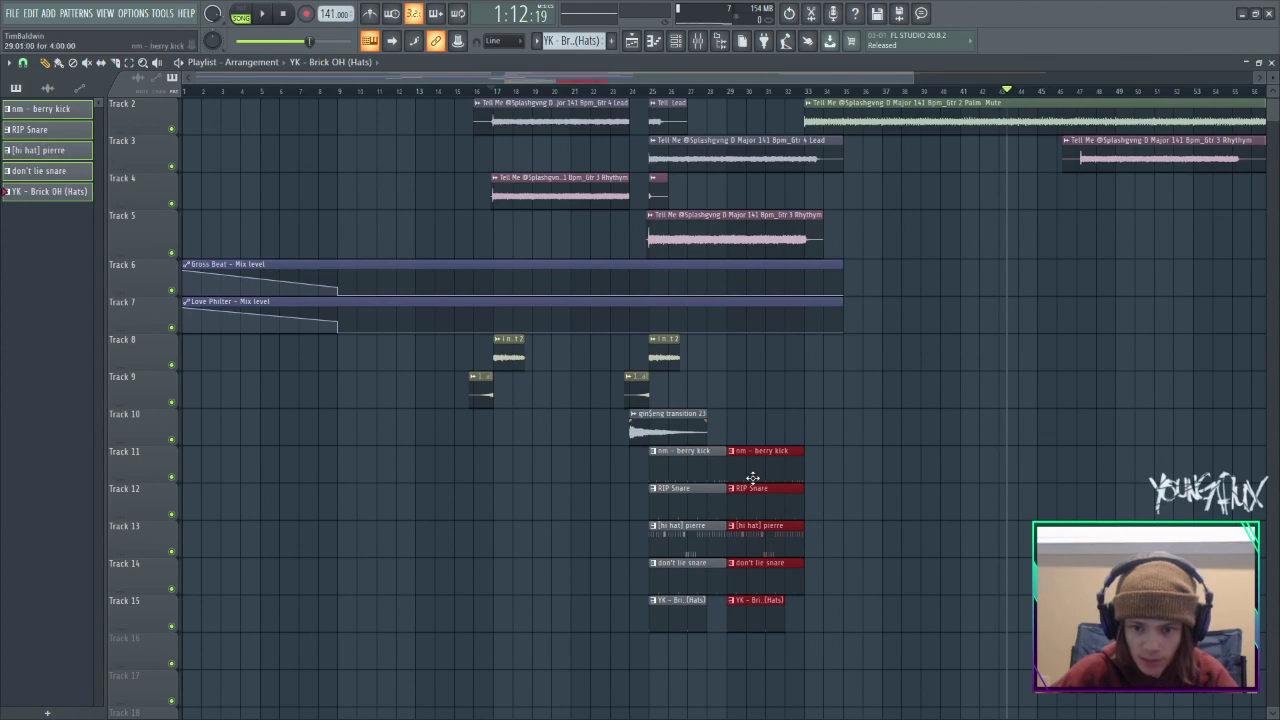
pyautogui.moveTo(752, 478); pyautogui.dragTo(528, 476)
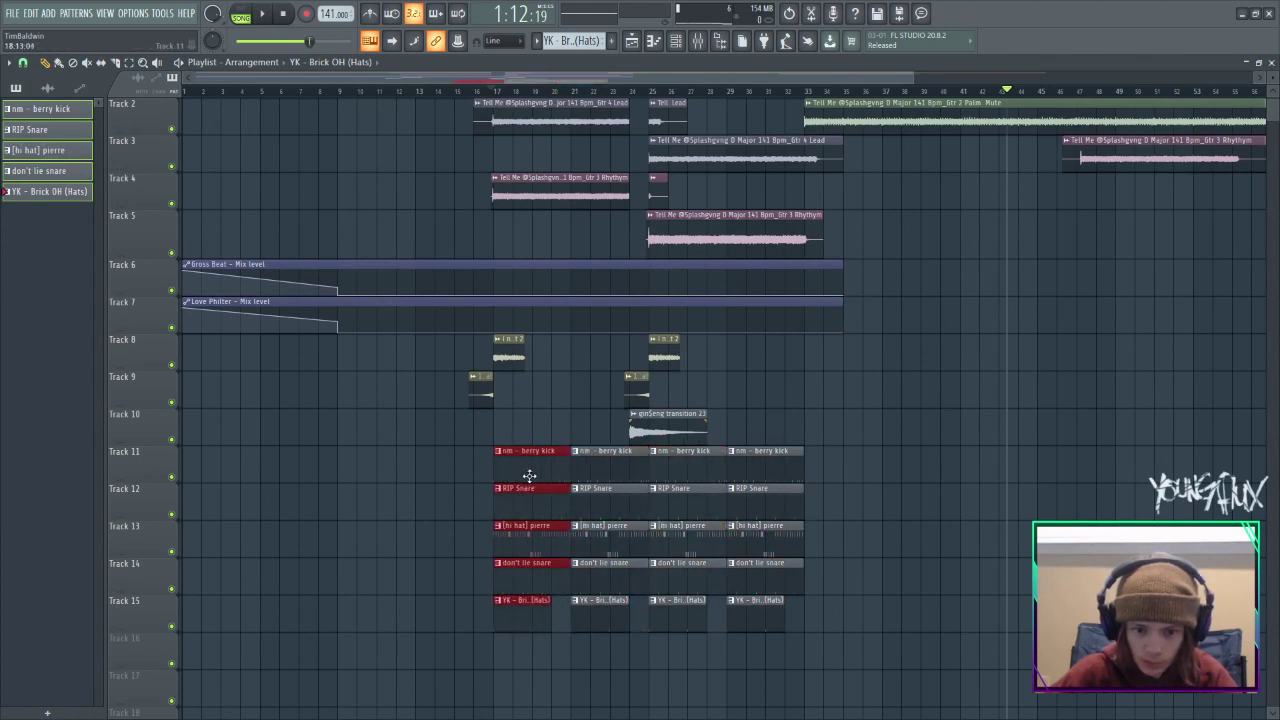
# Play the song from about bar 15, show all channels in the Channel rack and add The Cave 808 sample as a new channel.
pyautogui.click(461, 91)
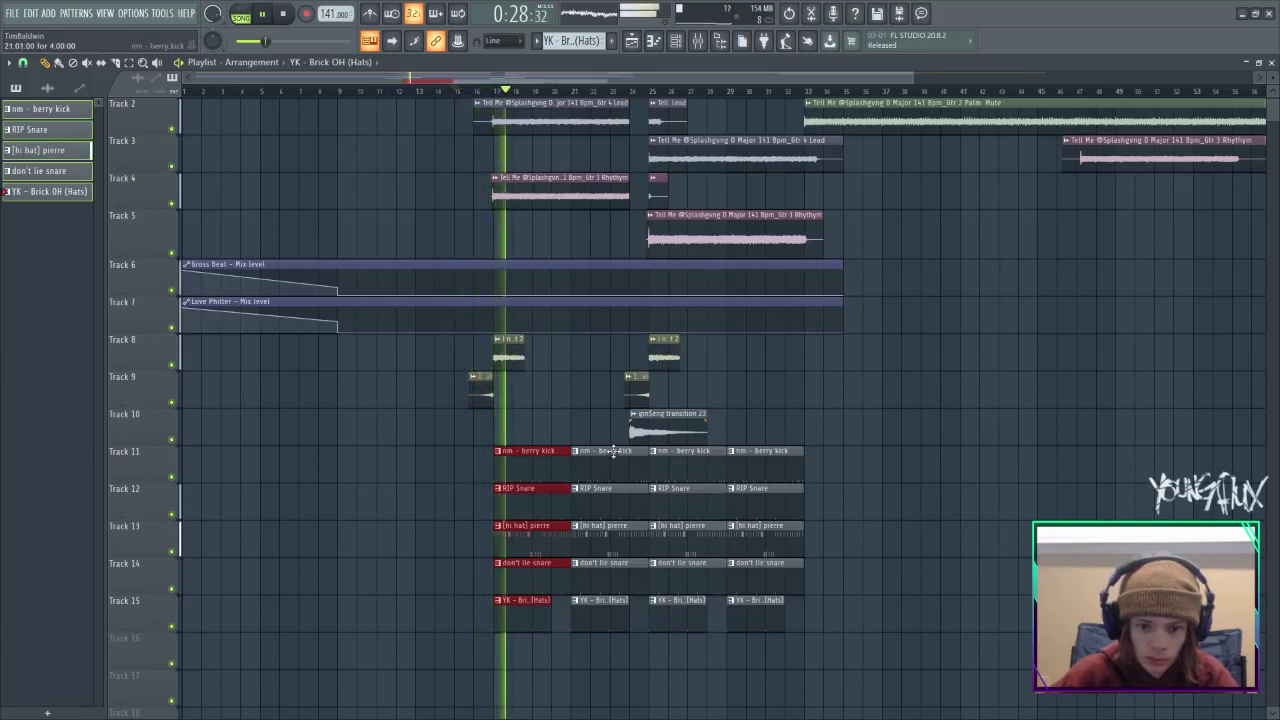
pyautogui.scroll(1, 771, 380)
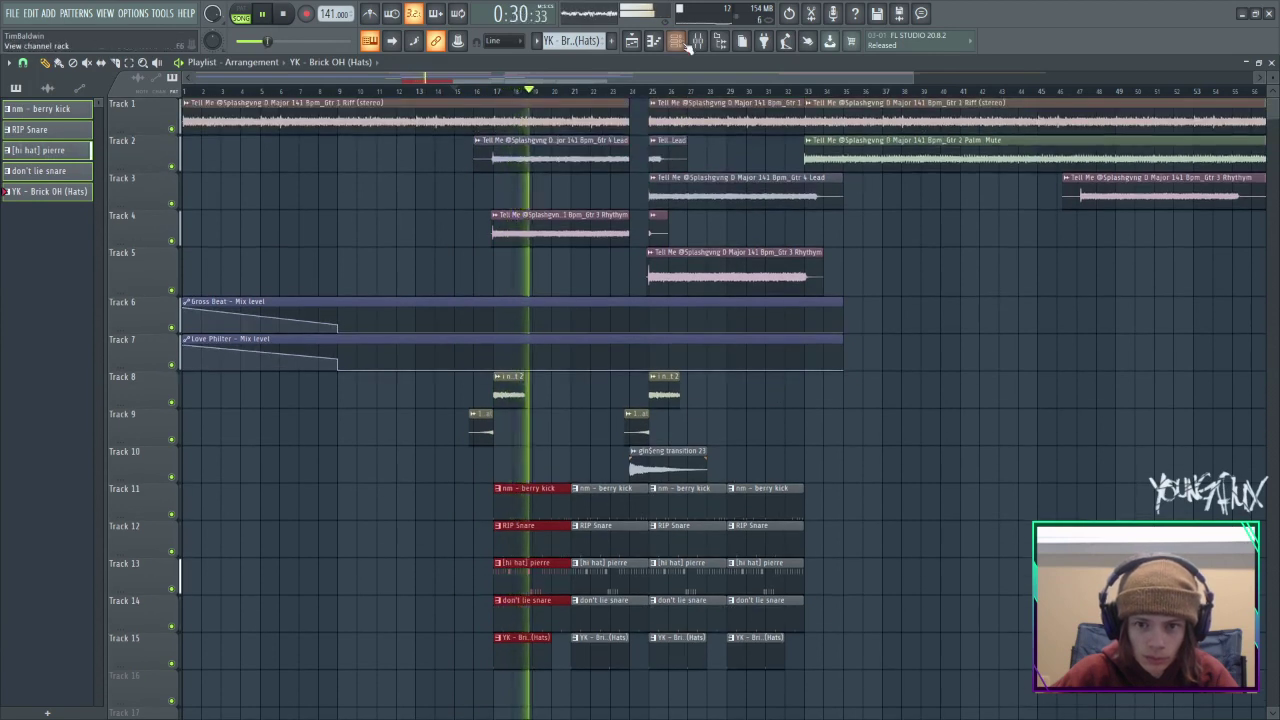
pyautogui.press('F6')
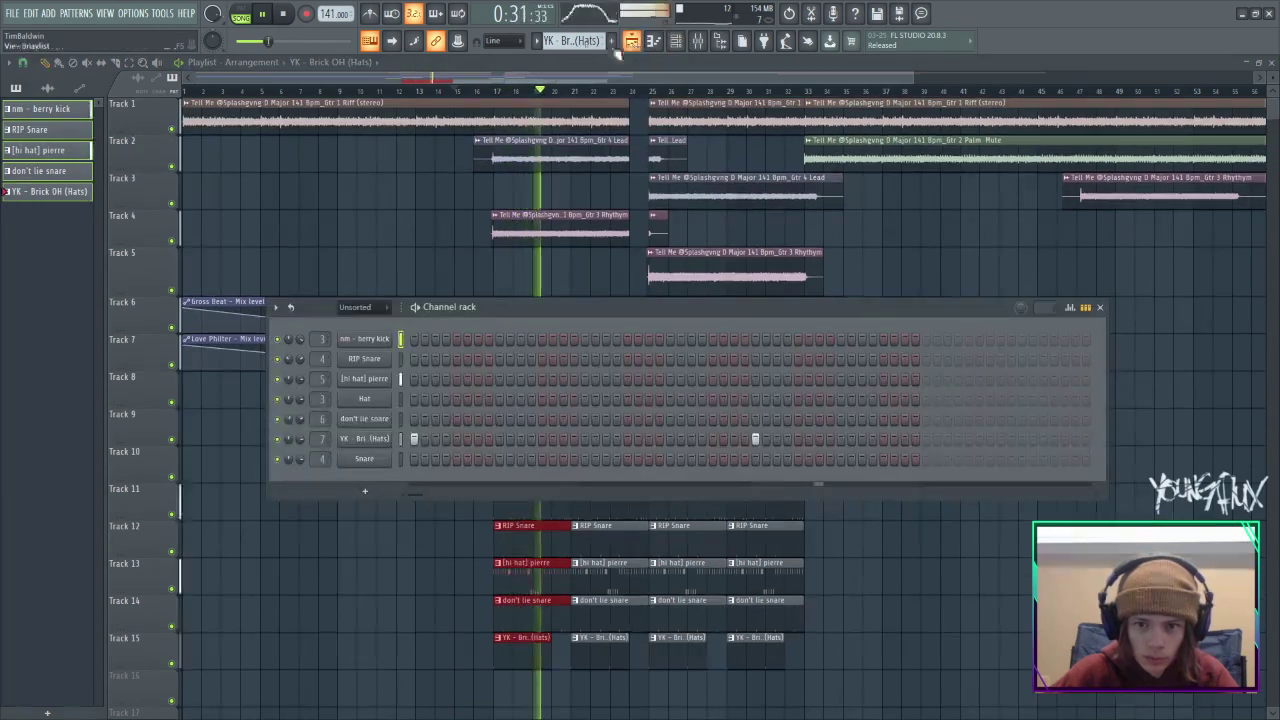
pyautogui.click(355, 307)
pyautogui.click(353, 320)
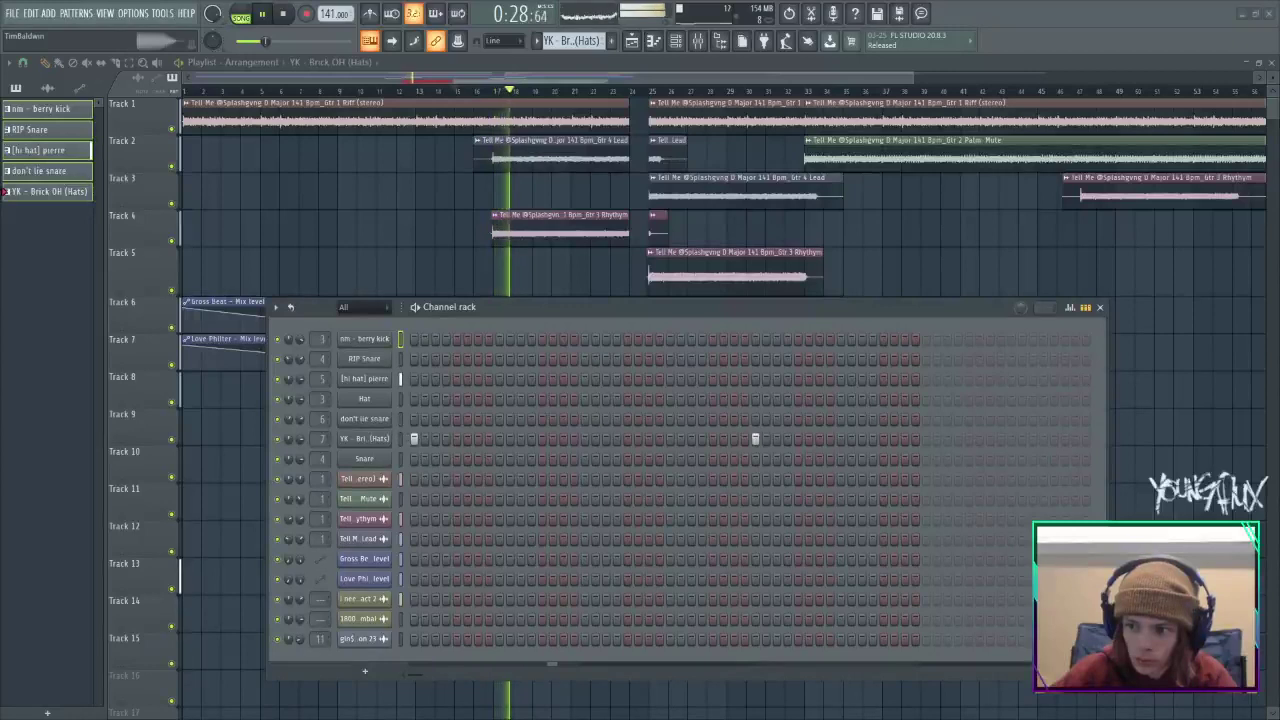
pyautogui.moveTo(1279, 330); pyautogui.dragTo(358, 471)
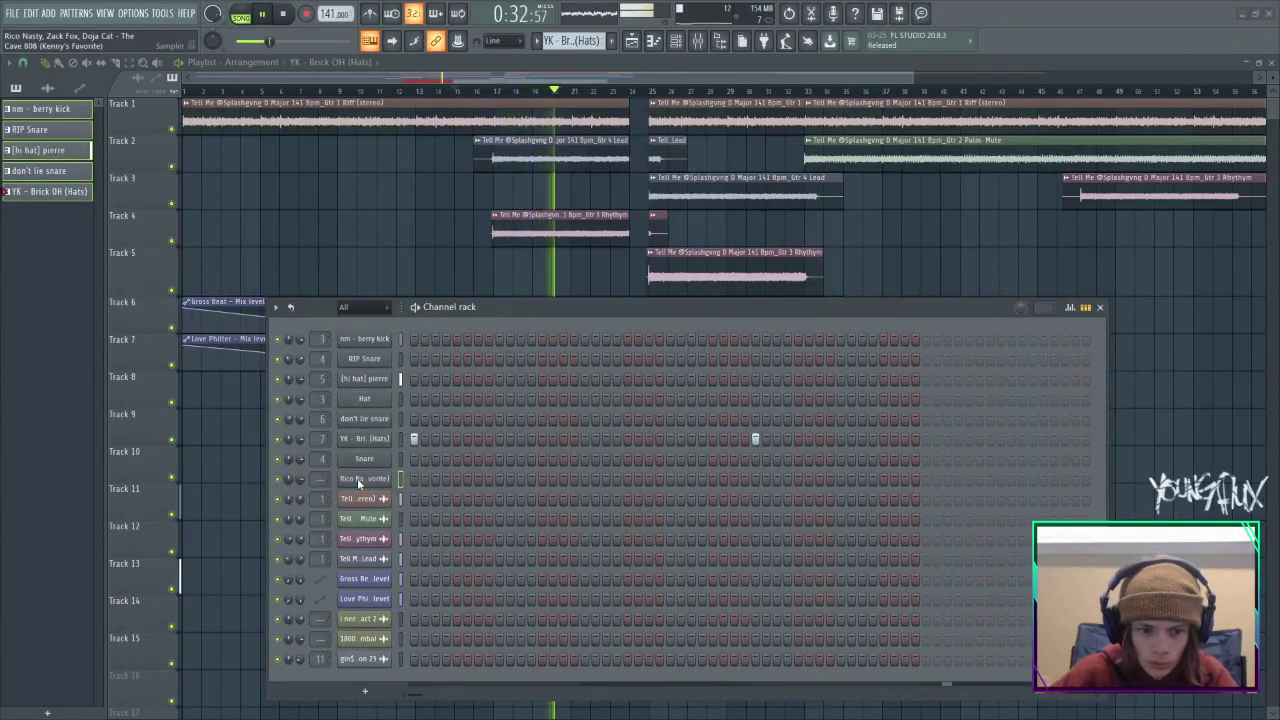
# Look at the new 808 channel's piano roll, then return to the Channel rack with the song playing.
pyautogui.rightClick(359, 481)
pyautogui.click(427, 481)
pyautogui.press('space')
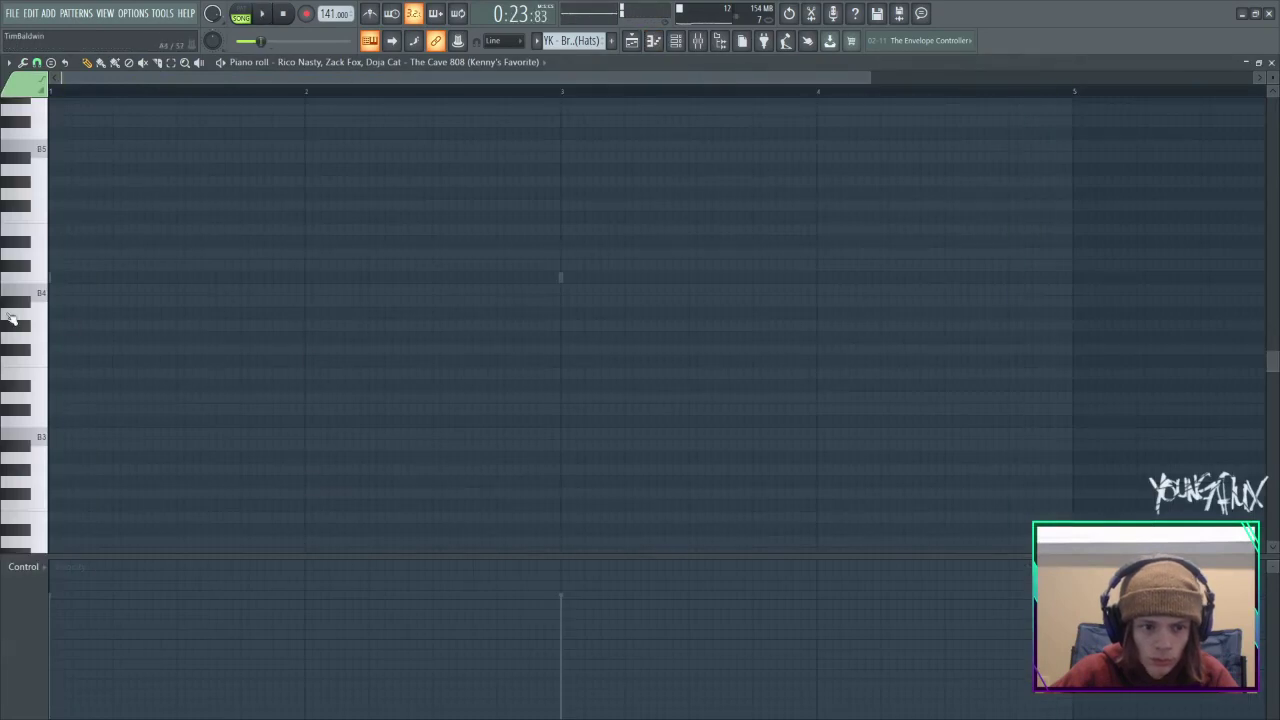
pyautogui.click(700, 45)
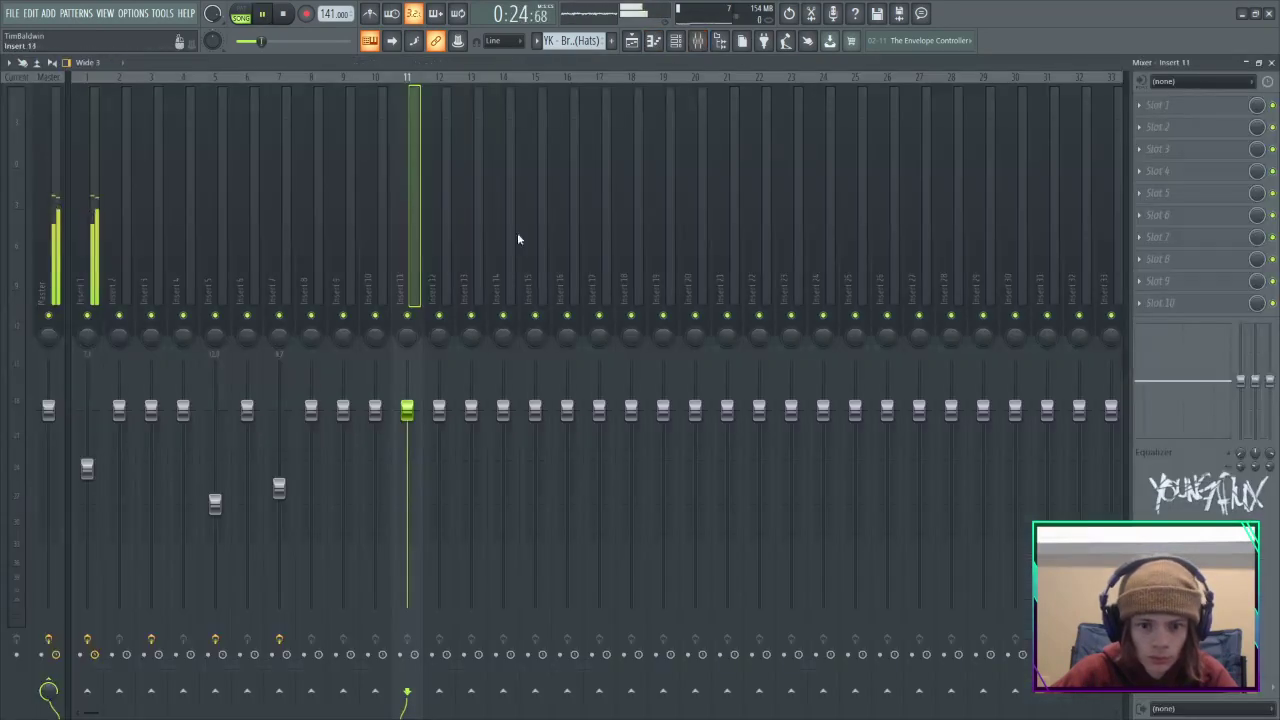
pyautogui.click(632, 44)
pyautogui.click(698, 44)
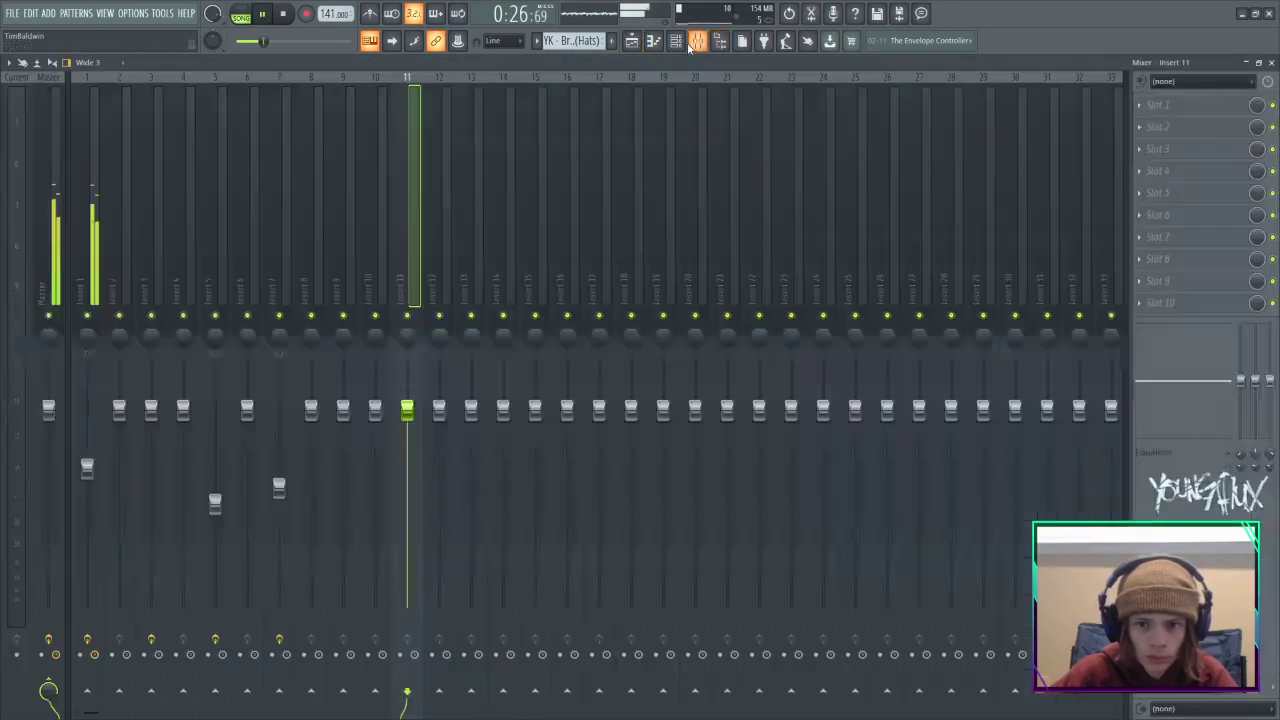
pyautogui.click(676, 44)
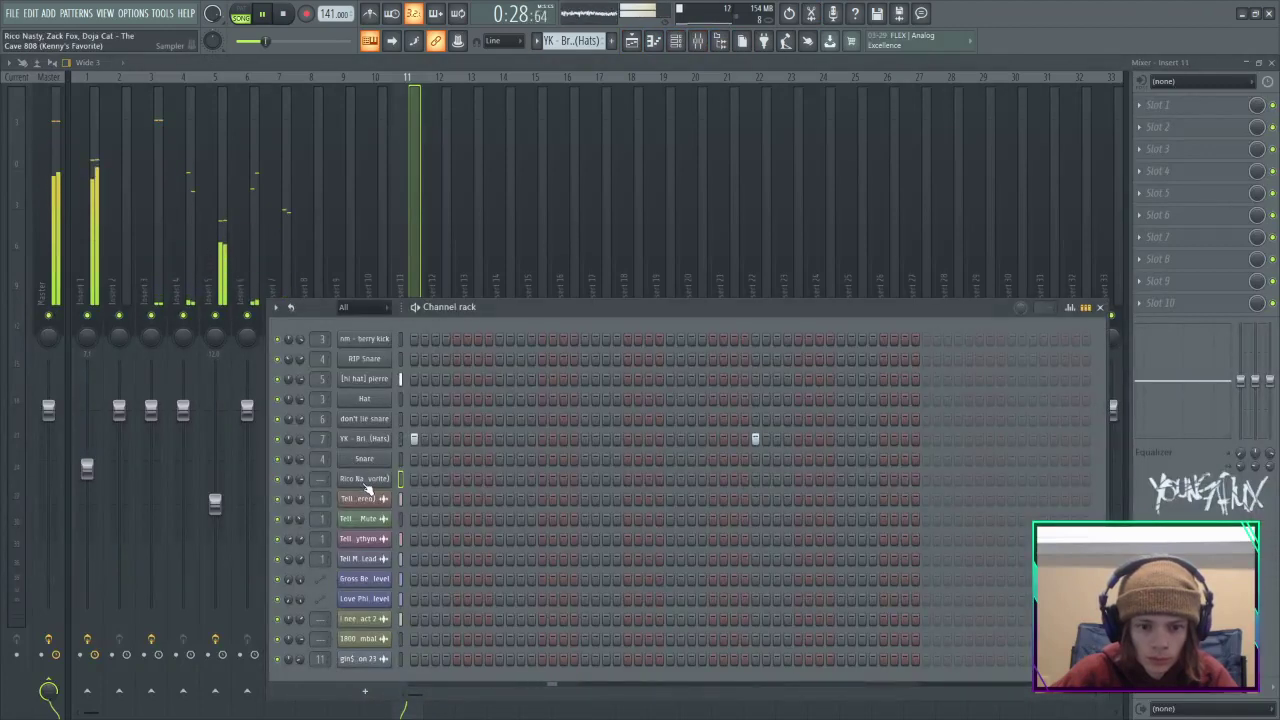
# Open the 808 channel's sample in the Edison audio editor, run Detect pitch regions on it and close the editor.
pyautogui.rightClick(377, 480)
pyautogui.click(380, 486)
pyautogui.click(348, 483)
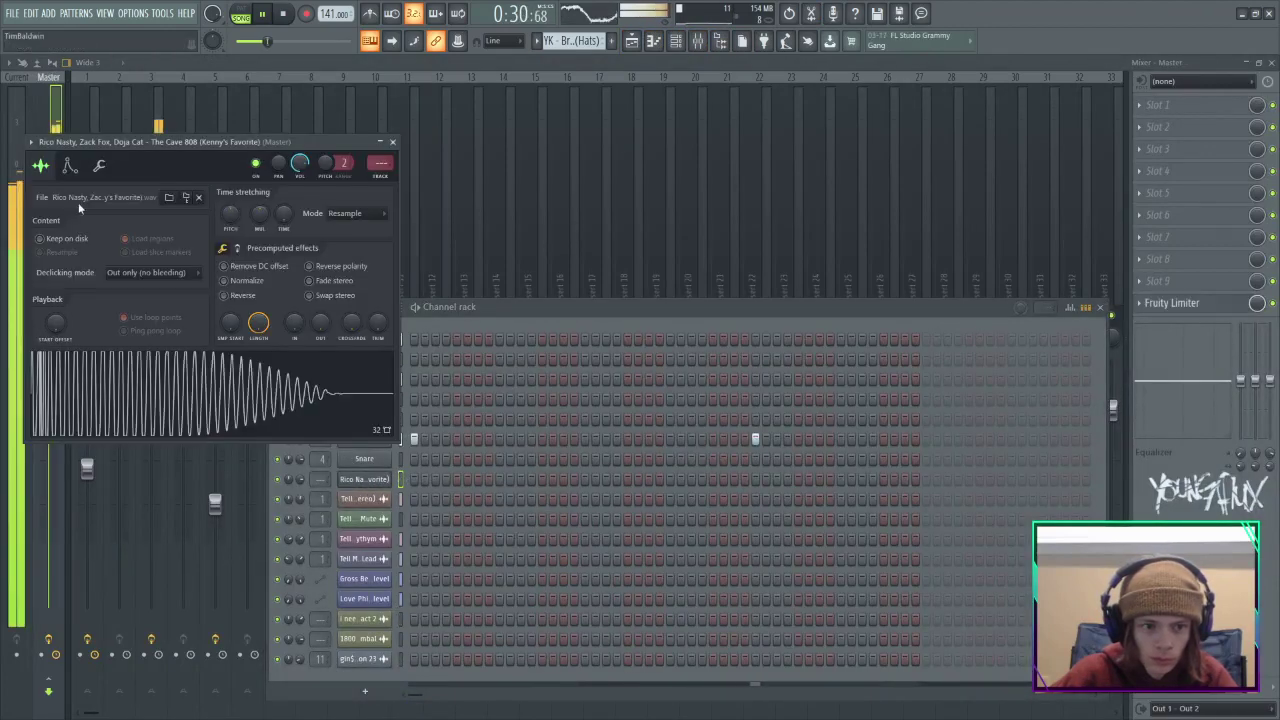
pyautogui.rightClick(127, 386)
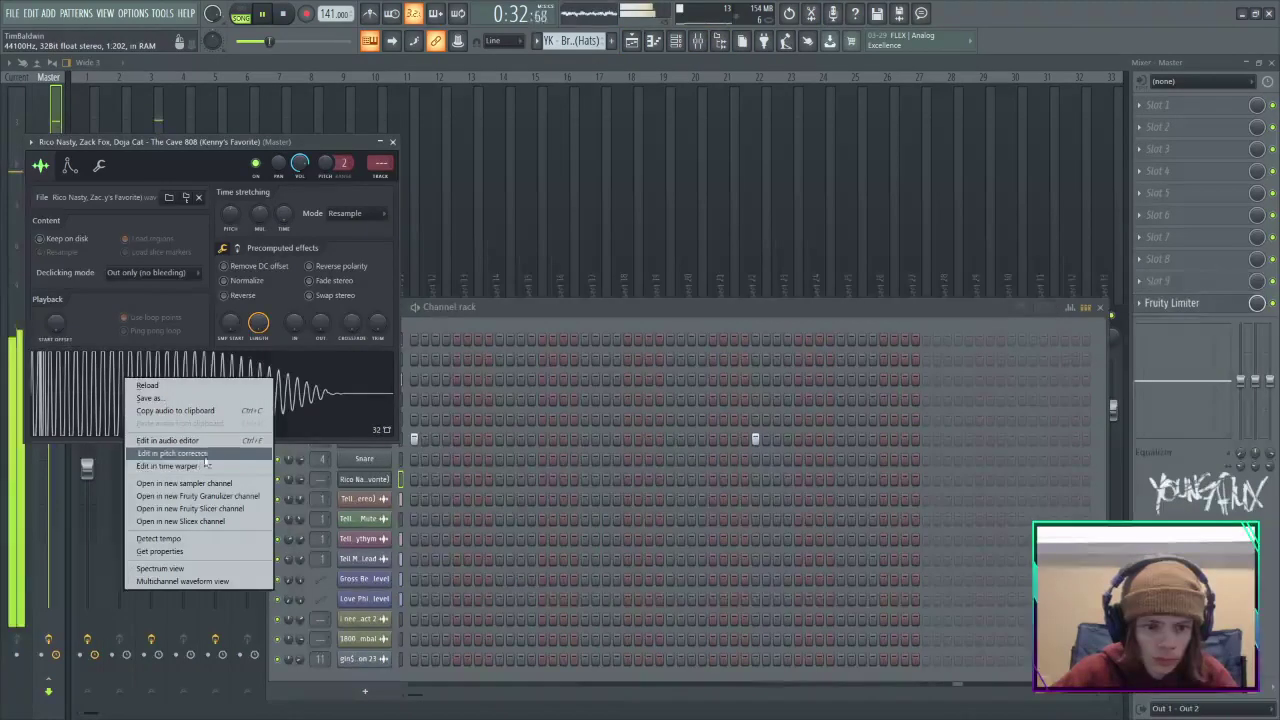
pyautogui.click(168, 441)
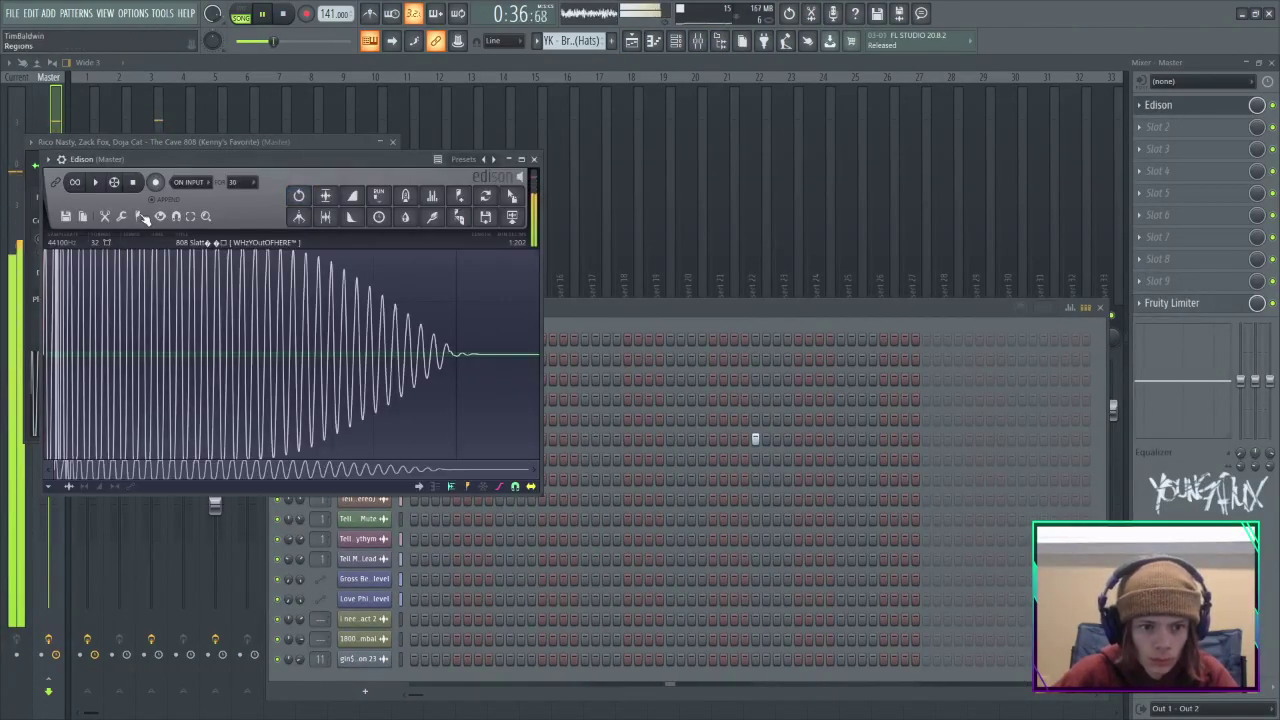
pyautogui.click(140, 222)
pyautogui.click(198, 420)
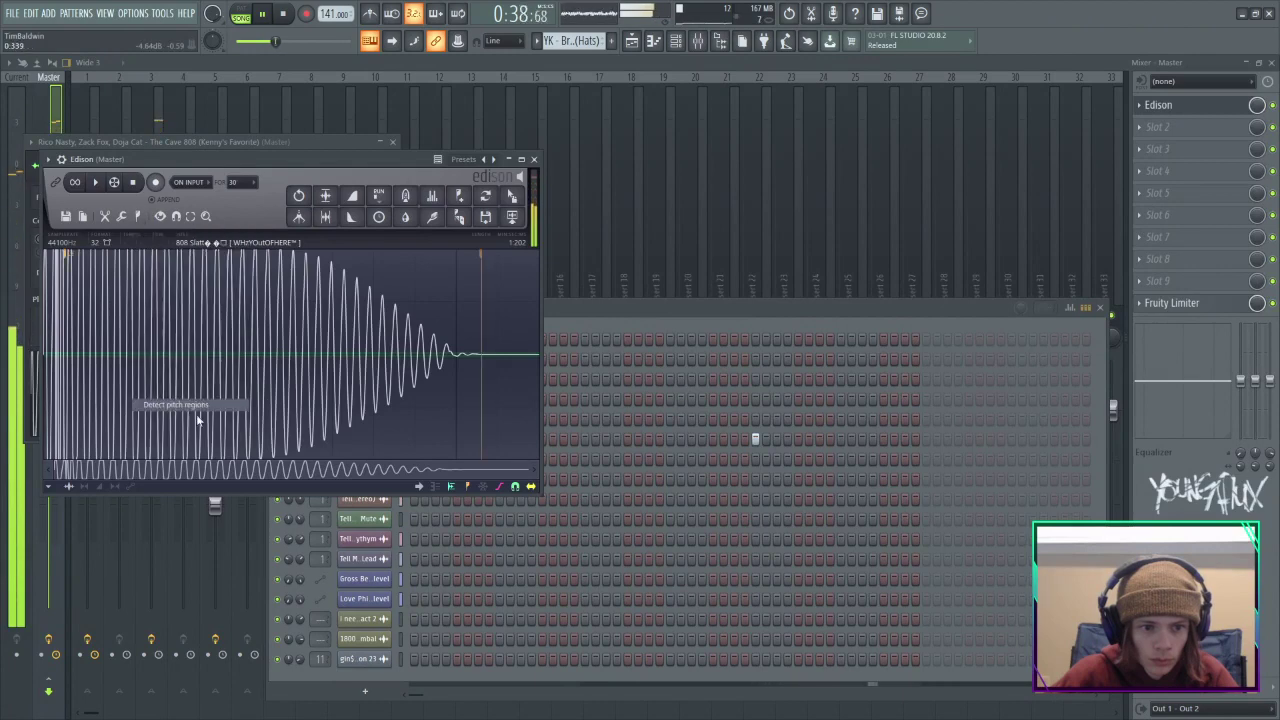
pyautogui.click(534, 160)
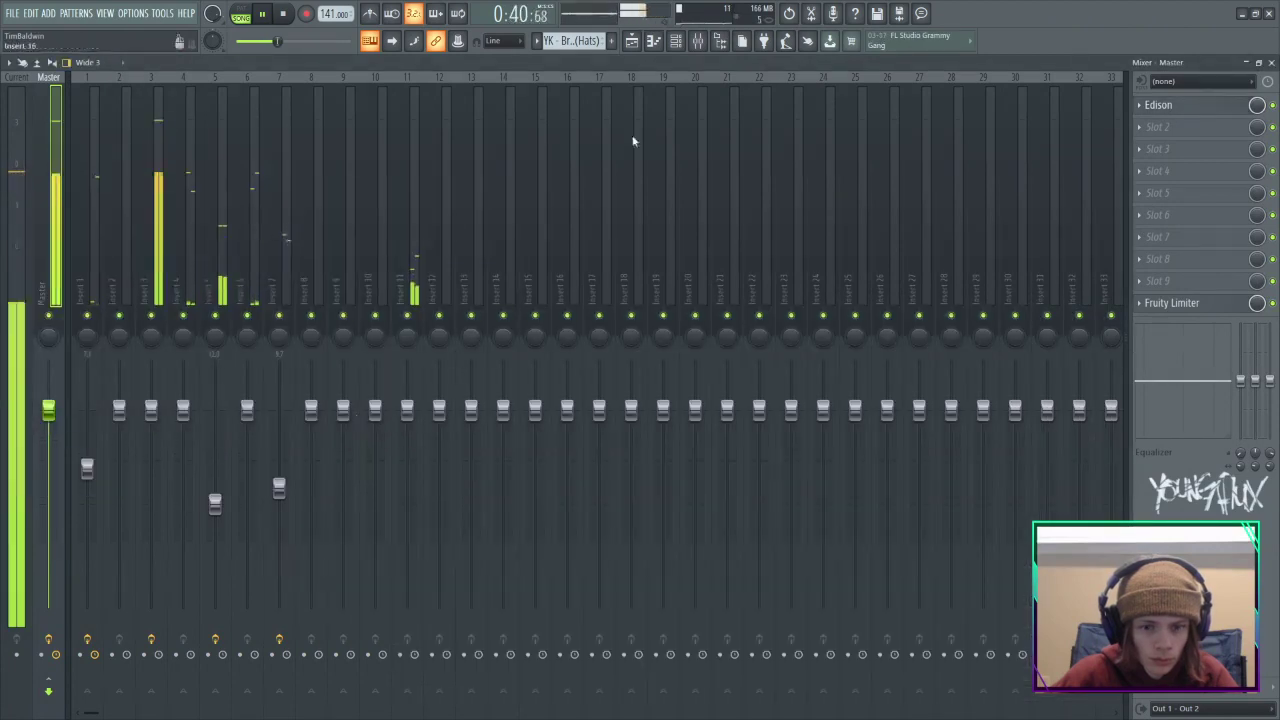
# Show the Channel rack and copy the berry kick channel's note data.
pyautogui.click(631, 40)
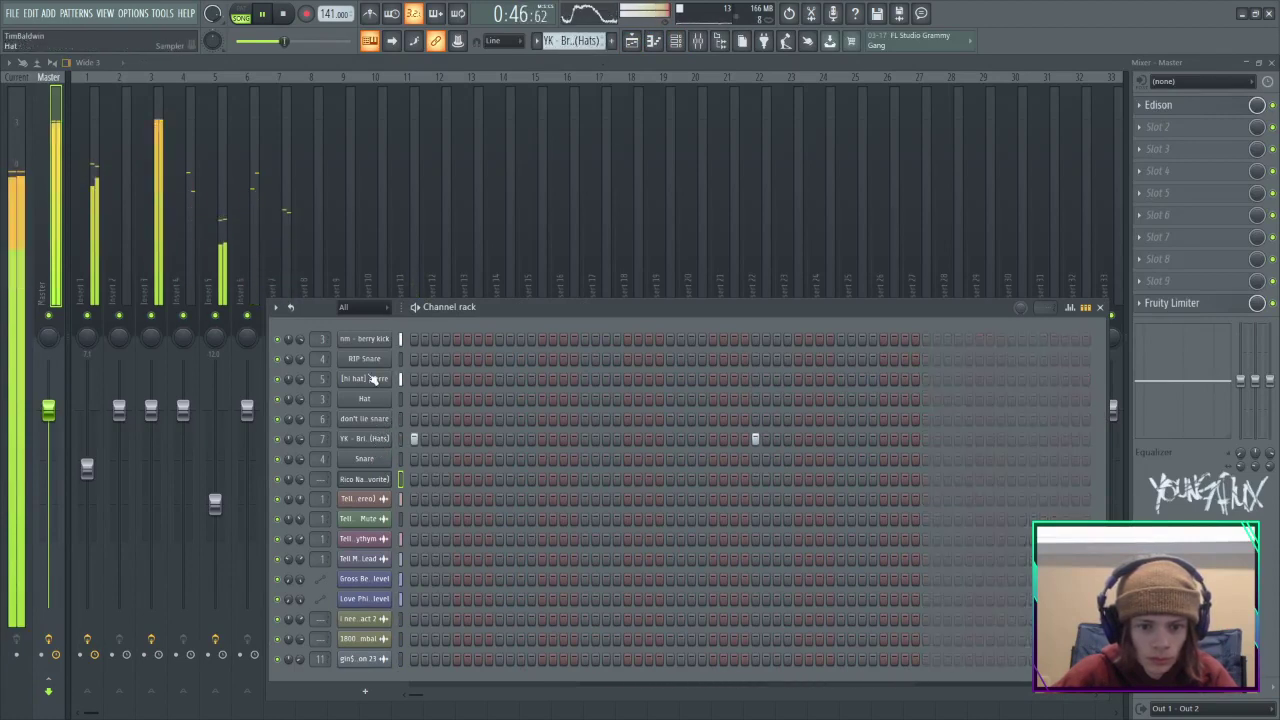
pyautogui.rightClick(370, 345)
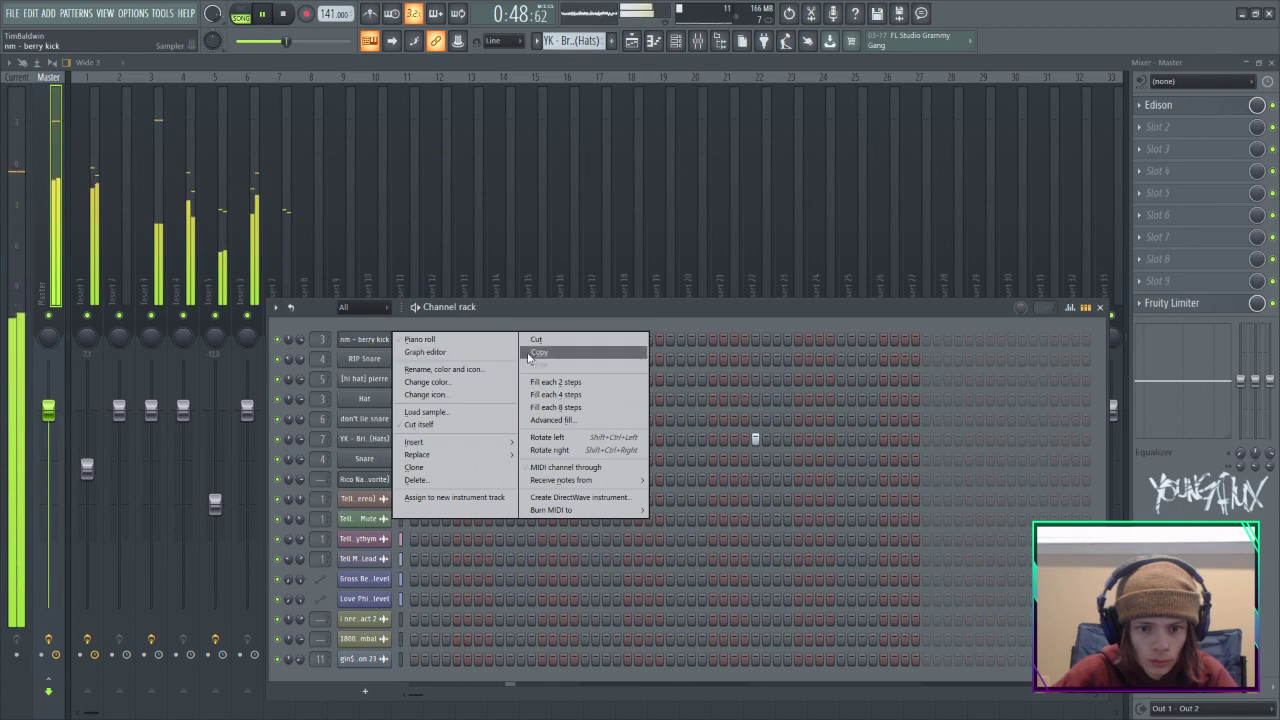
pyautogui.click(532, 354)
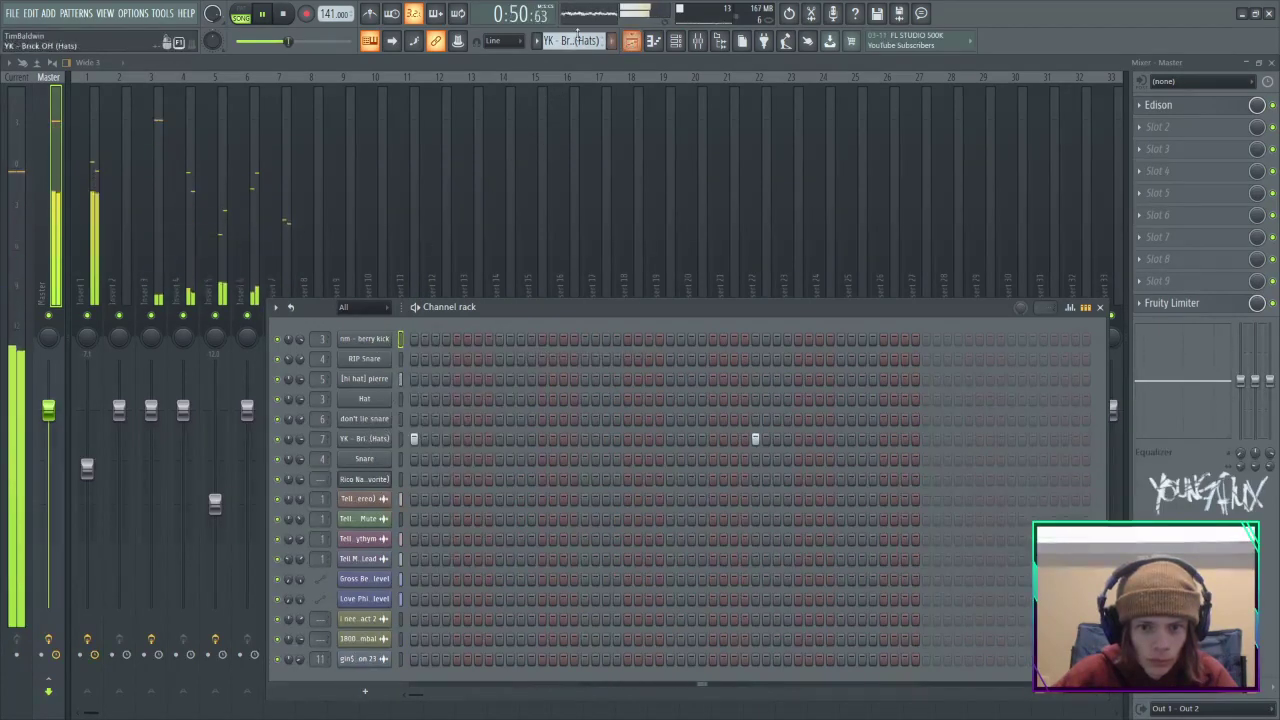
# Switch to the empty Pattern 6 and route the The Cave 808 channel to mixer track 8.
pyautogui.scroll(2, 577, 38)
pyautogui.scroll(2, 577, 38)
pyautogui.scroll(-5, 577, 38)
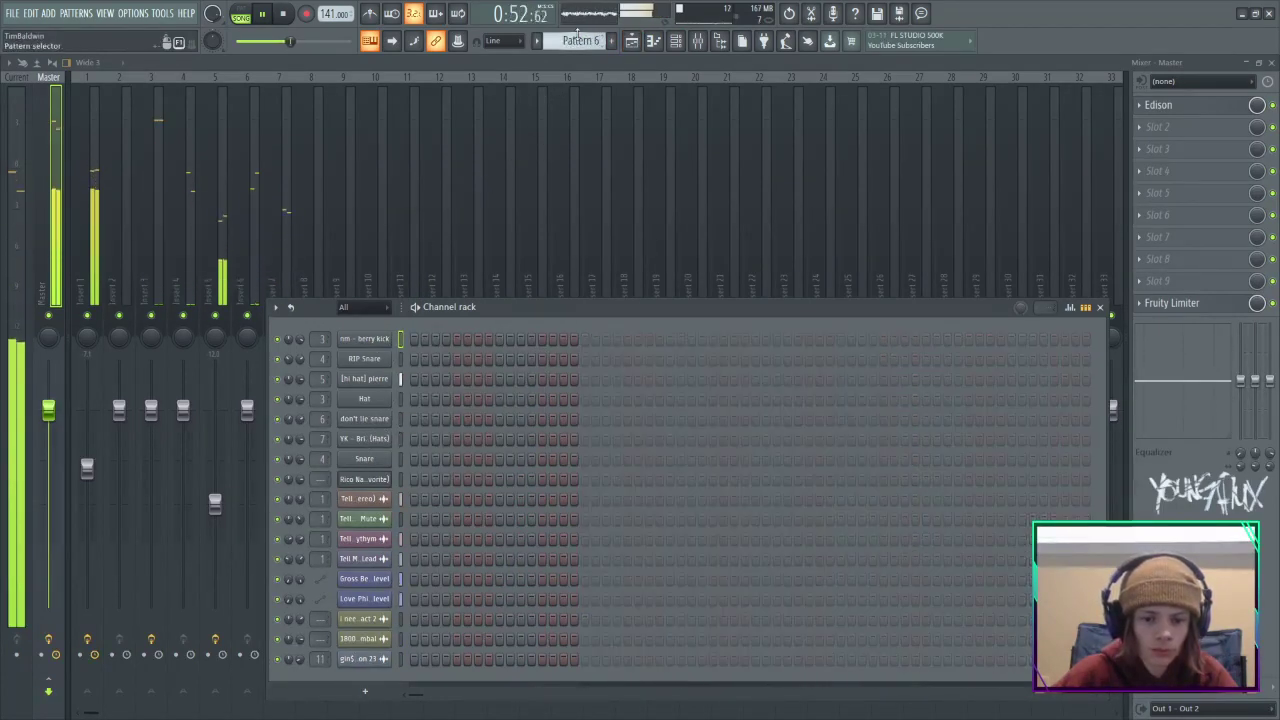
pyautogui.scroll(8, 319, 479)
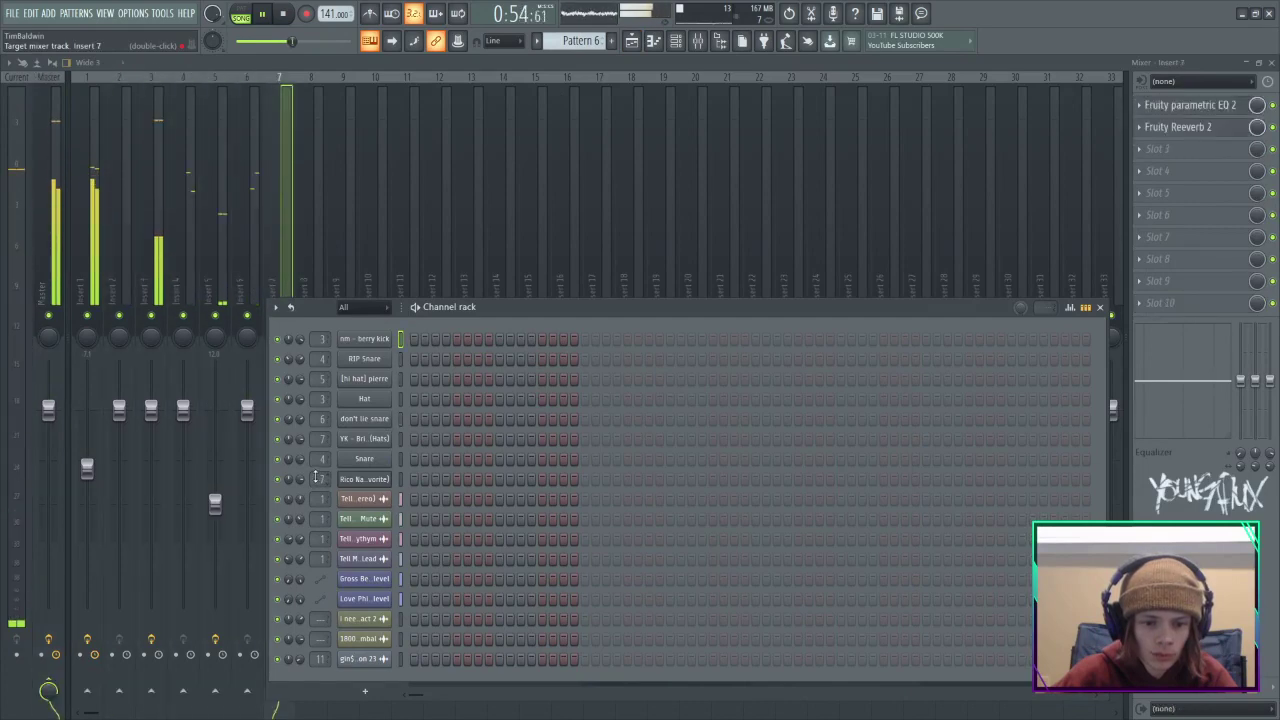
pyautogui.press('space')
pyautogui.press('space')
# Look over the 808 channel's piano roll in Pattern 6 and restart the song.
pyautogui.rightClick(362, 482)
pyautogui.click(420, 478)
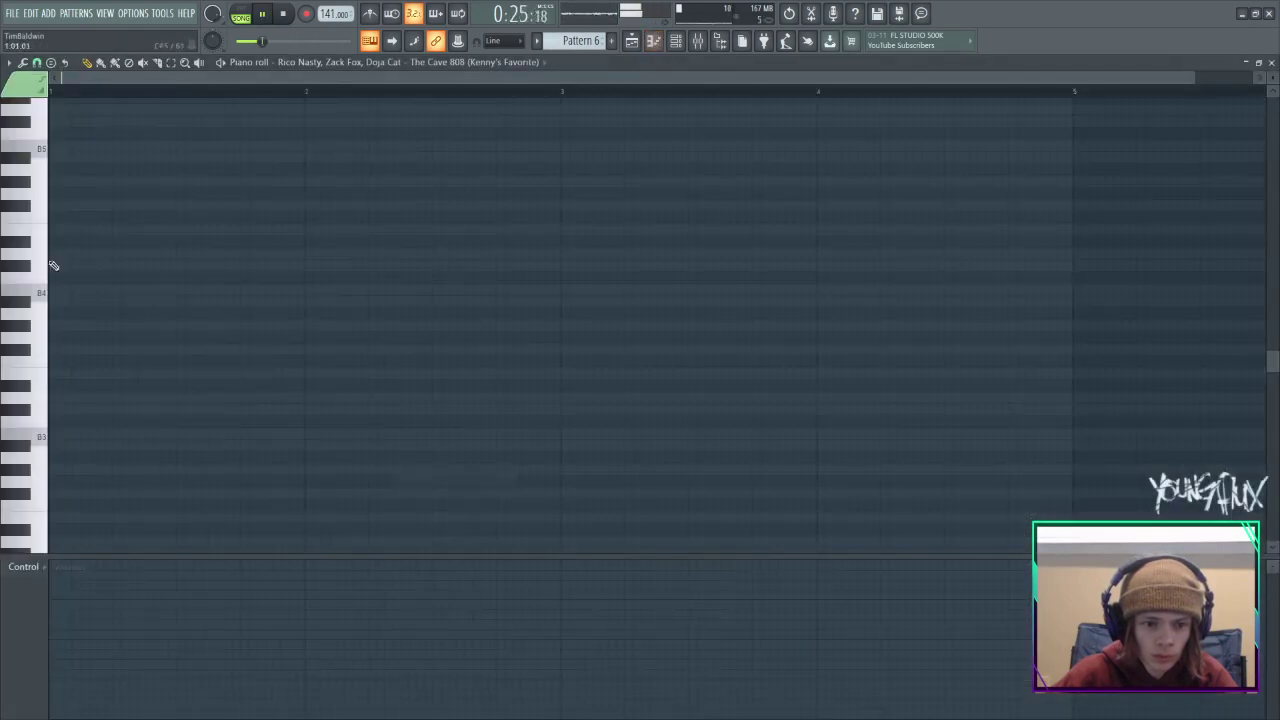
pyautogui.scroll(-6, 65, 280)
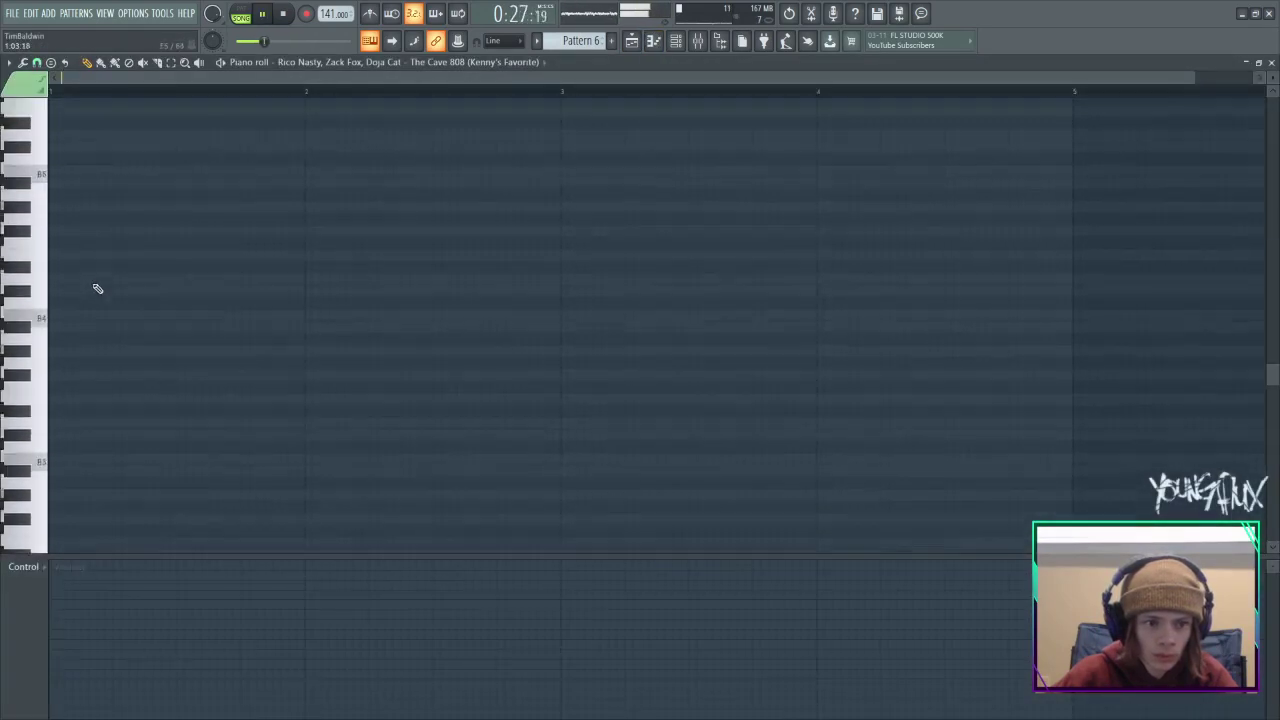
pyautogui.scroll(20, 110, 296)
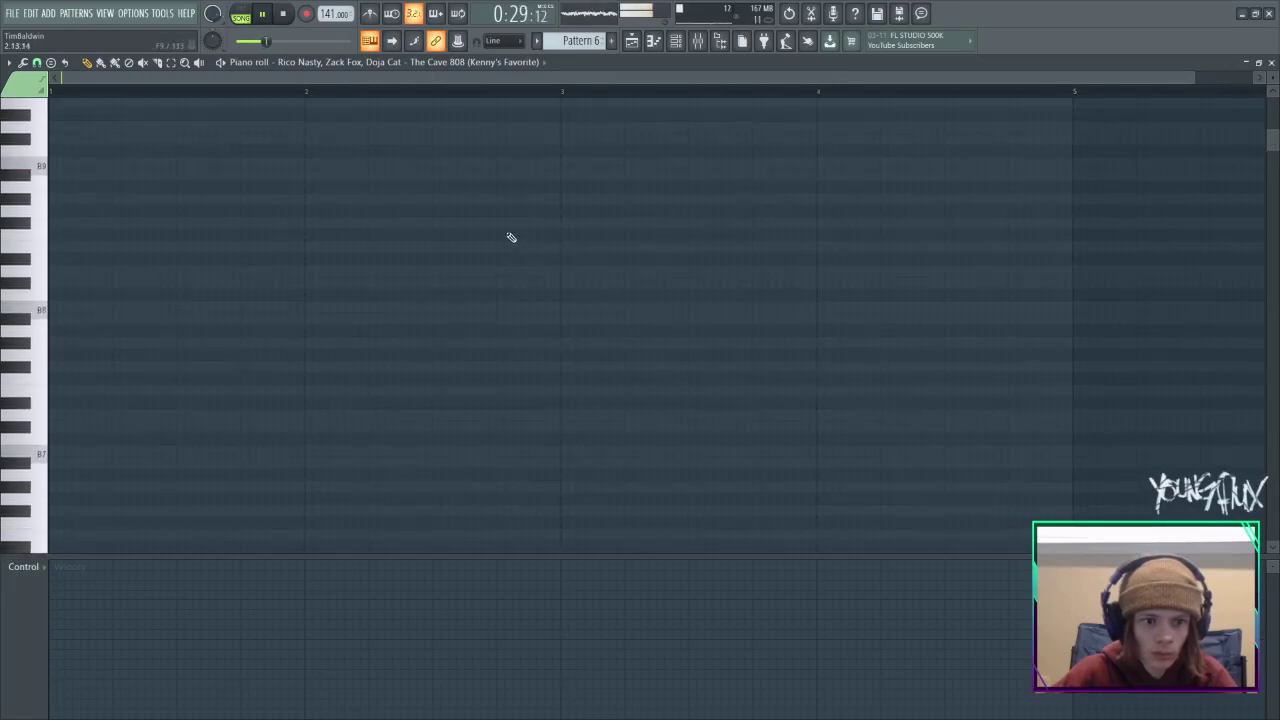
pyautogui.scroll(-20, 560, 200)
pyautogui.press('space')
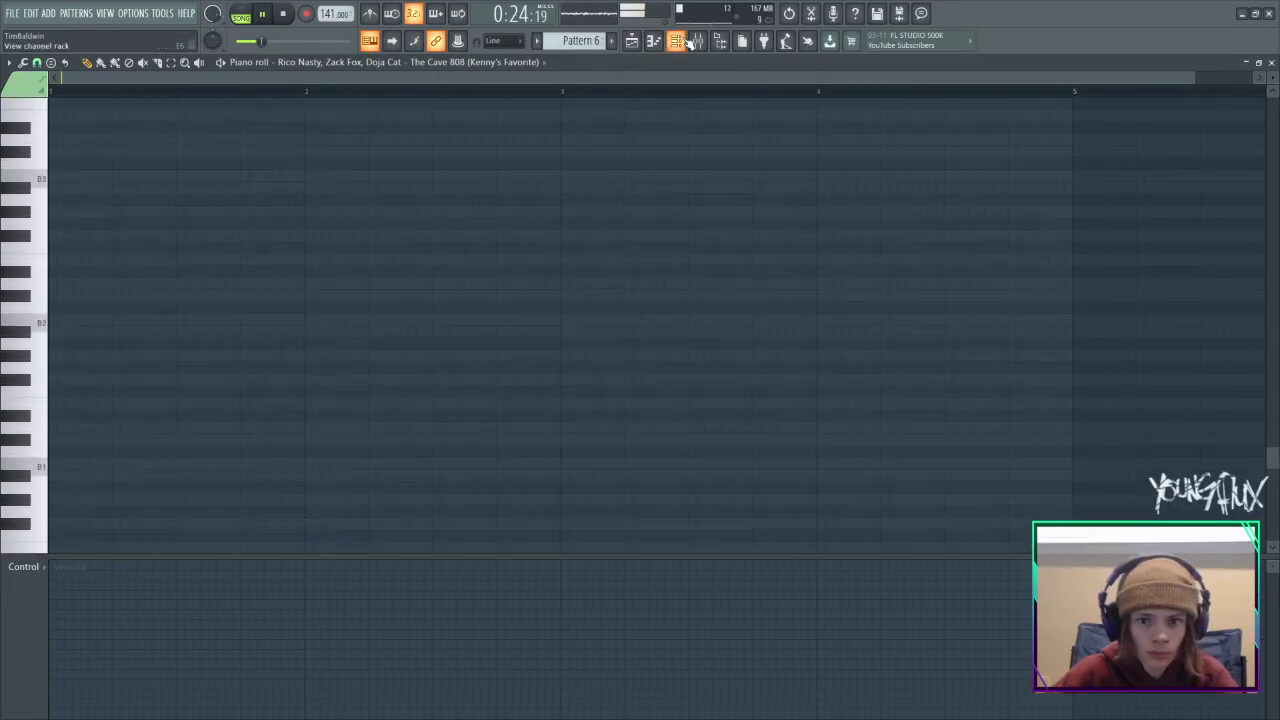
# Review the drum patterns one after another in the Channel rack and return to Pattern 6.
pyautogui.click(689, 43)
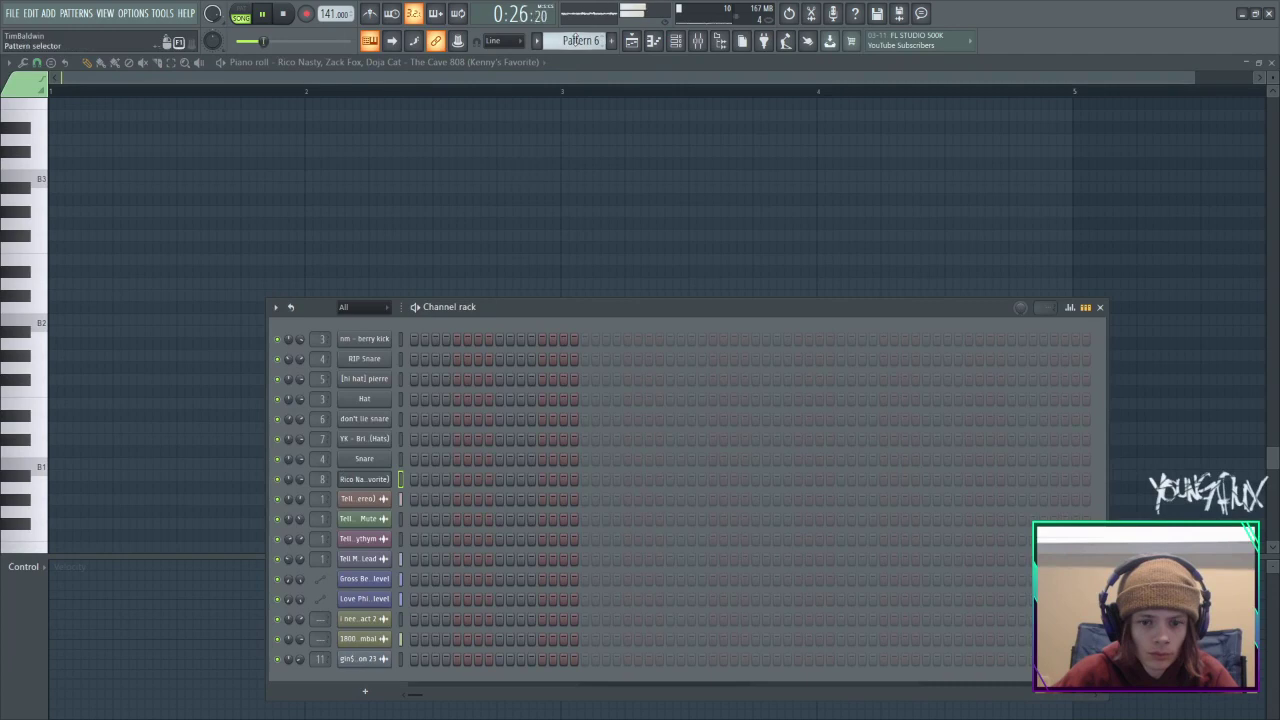
pyautogui.scroll(-1, 577, 40)
pyautogui.scroll(-1, 577, 42)
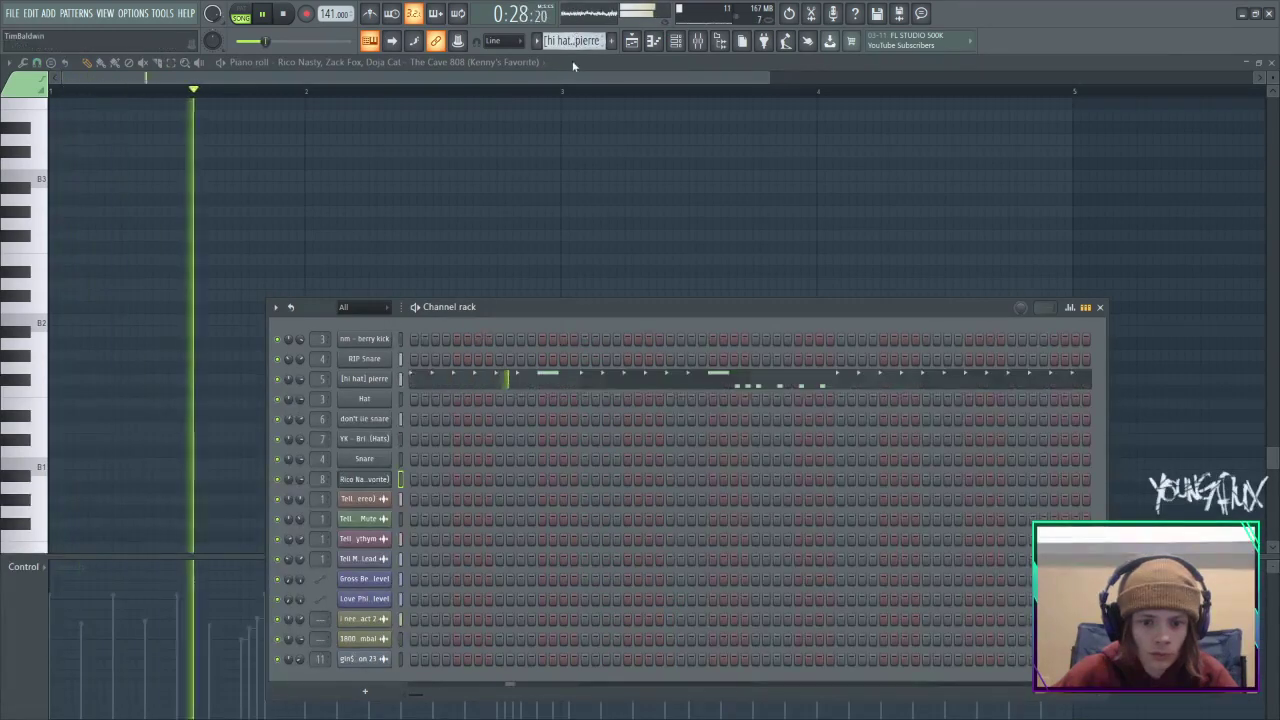
pyautogui.scroll(-1, 580, 44)
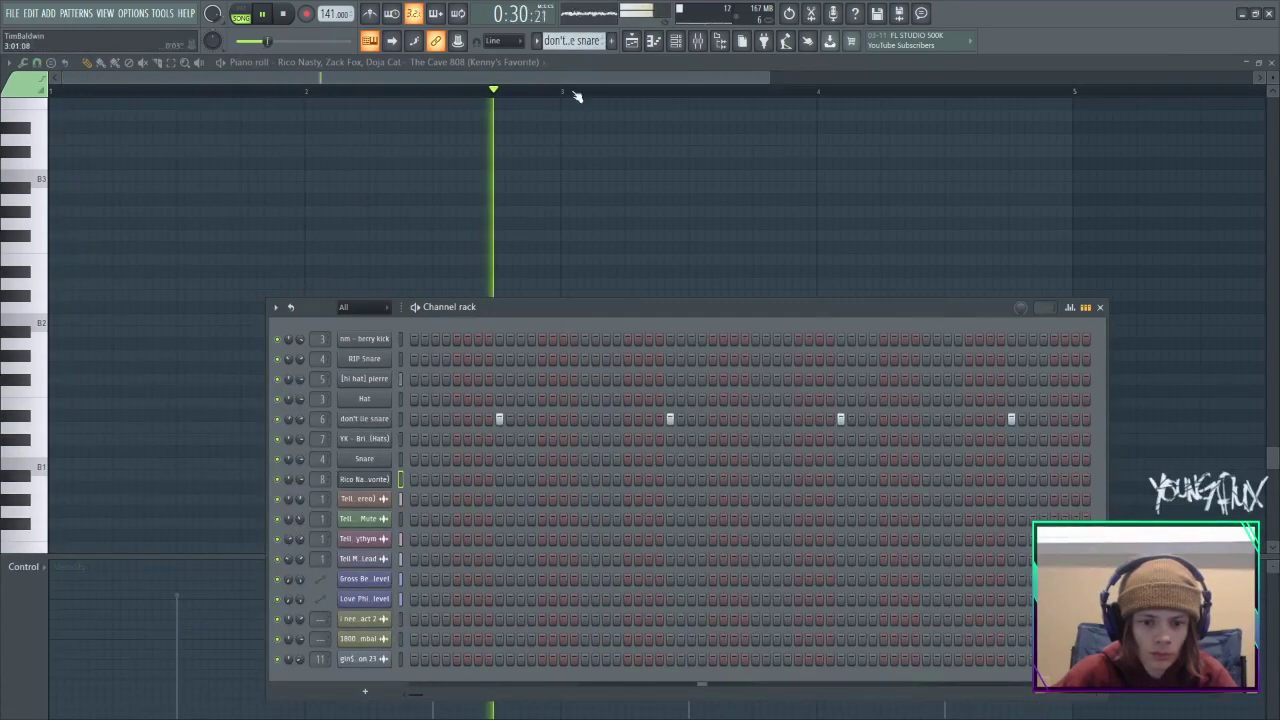
pyautogui.scroll(-1, 571, 44)
pyautogui.scroll(3, 571, 44)
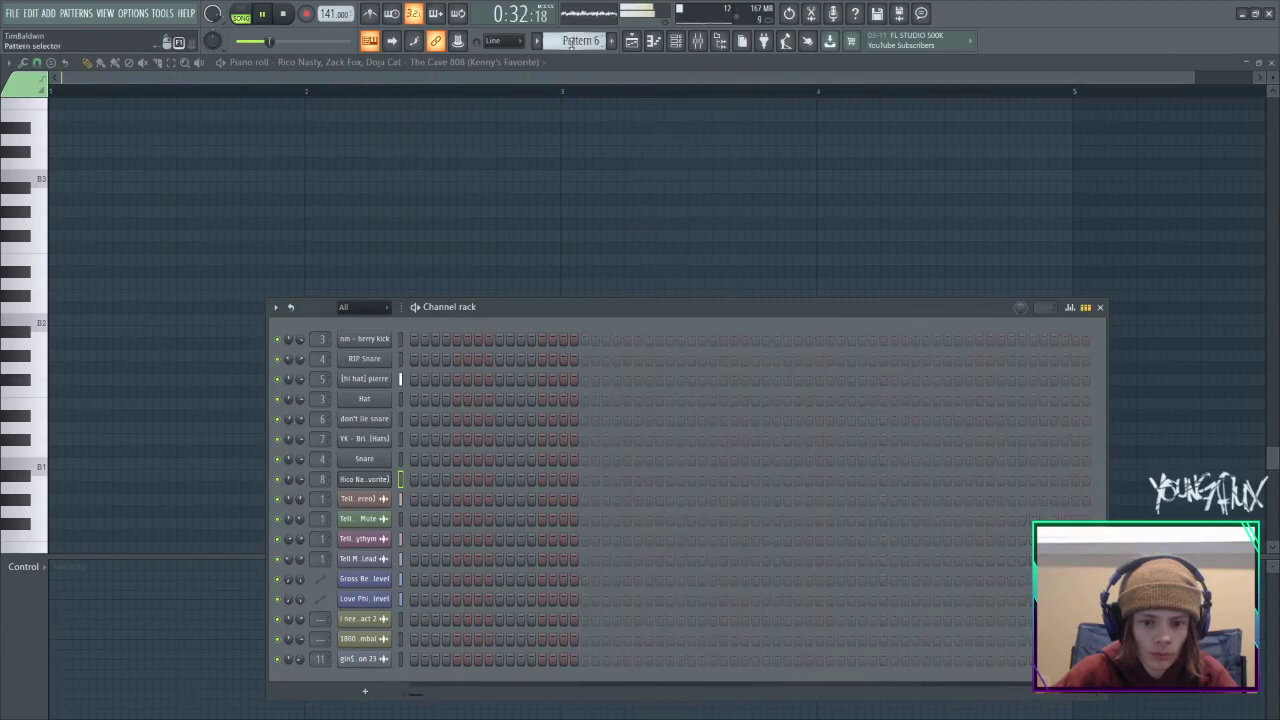
pyautogui.scroll(1, 571, 42)
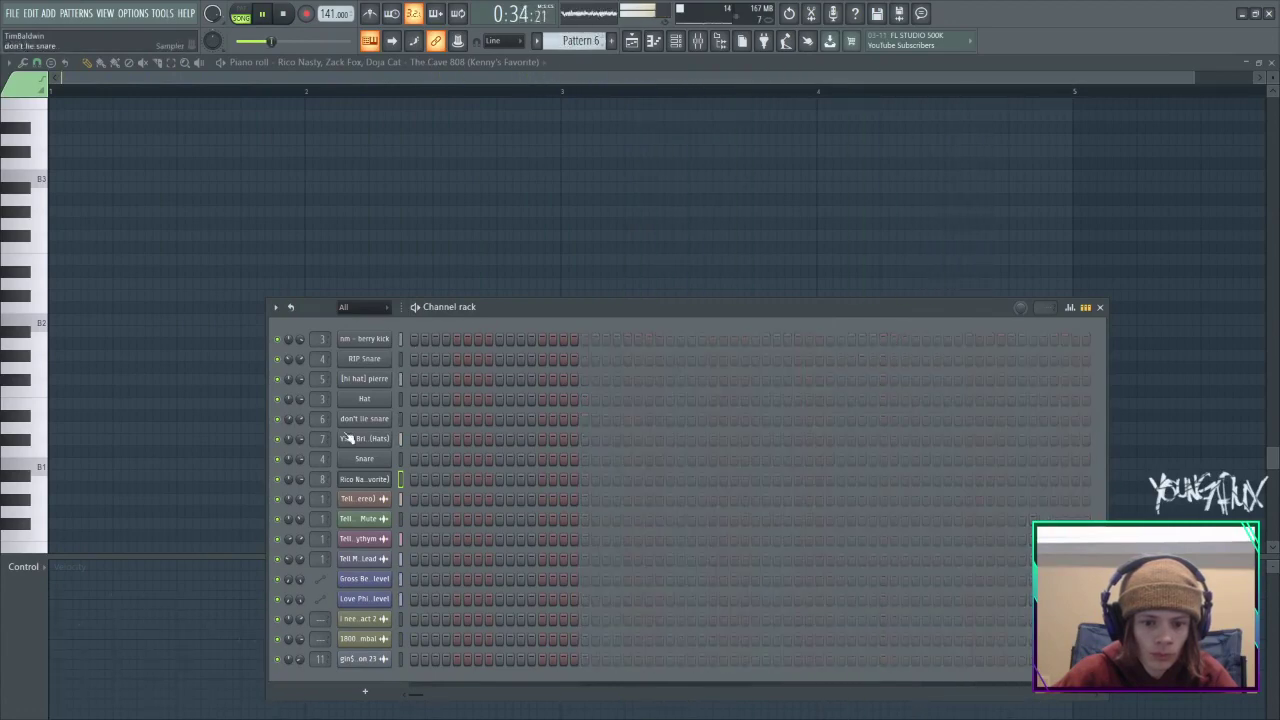
# Stop playback and look through the note octaves in the 808 channel's piano roll for Pattern 6.
pyautogui.rightClick(360, 478)
pyautogui.click(416, 481)
pyautogui.press('F9')
pyautogui.rightClick(362, 490)
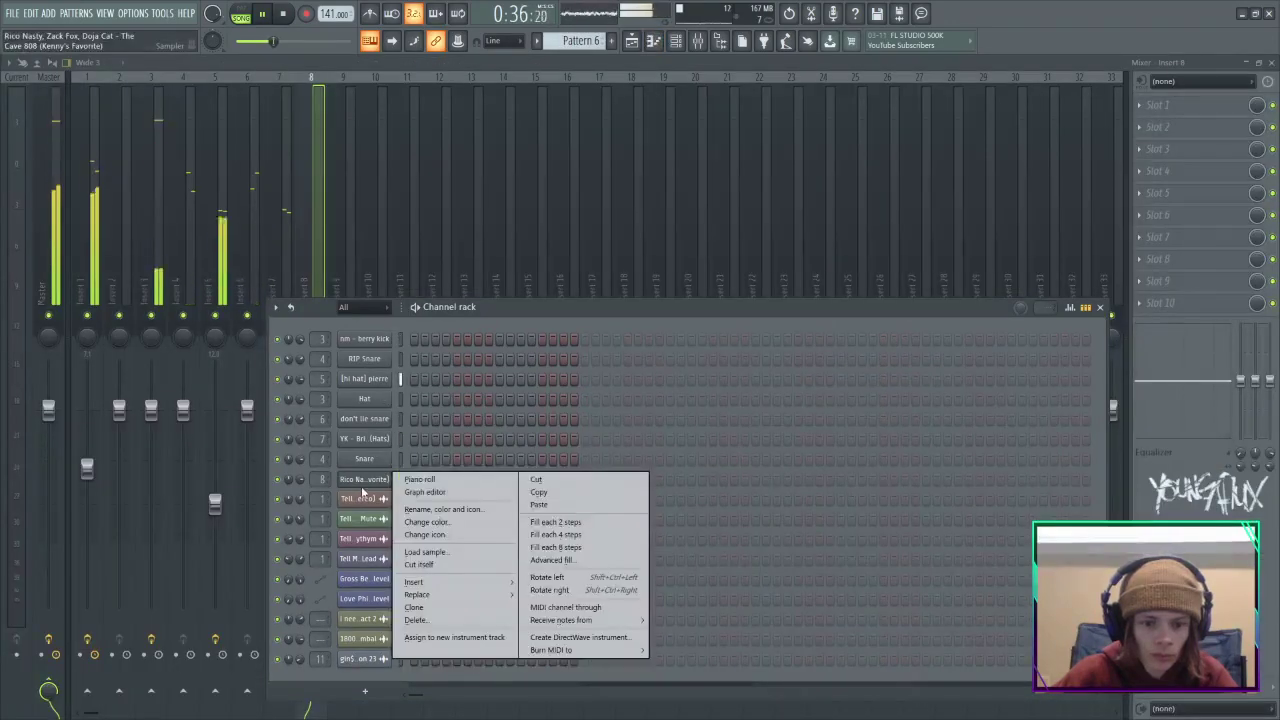
pyautogui.click(418, 479)
pyautogui.press('space')
pyautogui.scroll(-3, 40, 405)
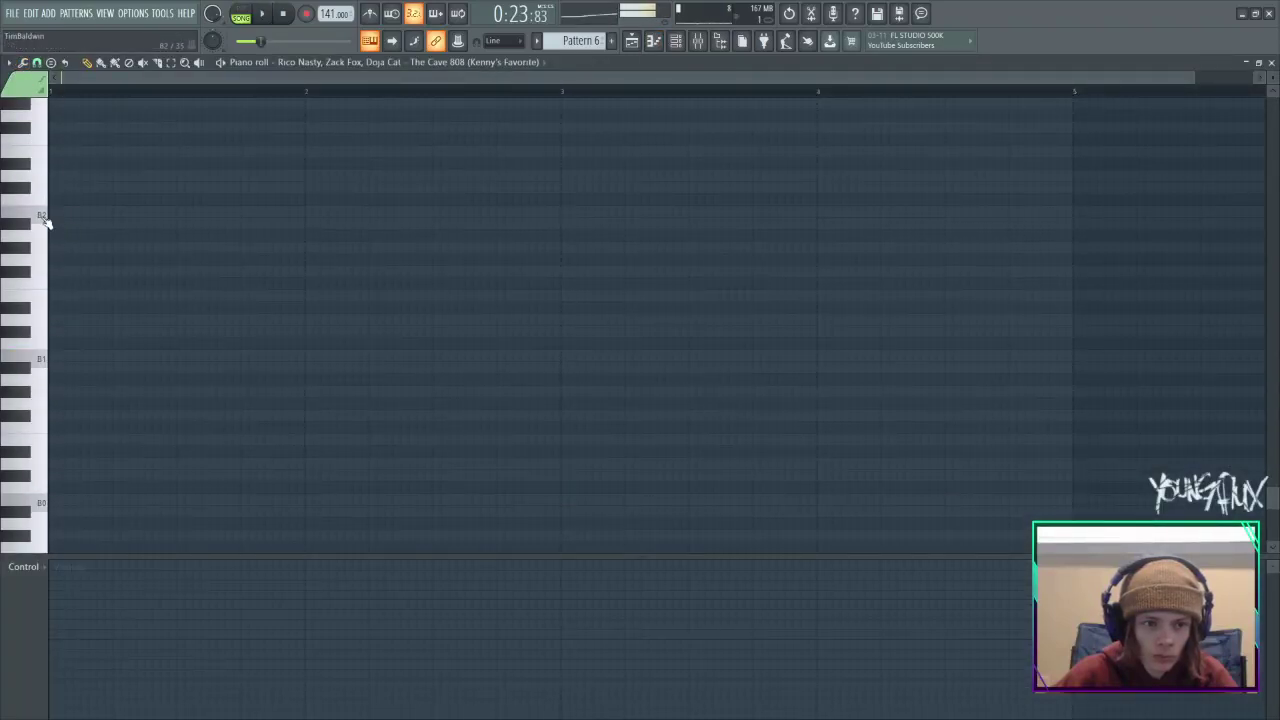
pyautogui.scroll(7, 46, 221)
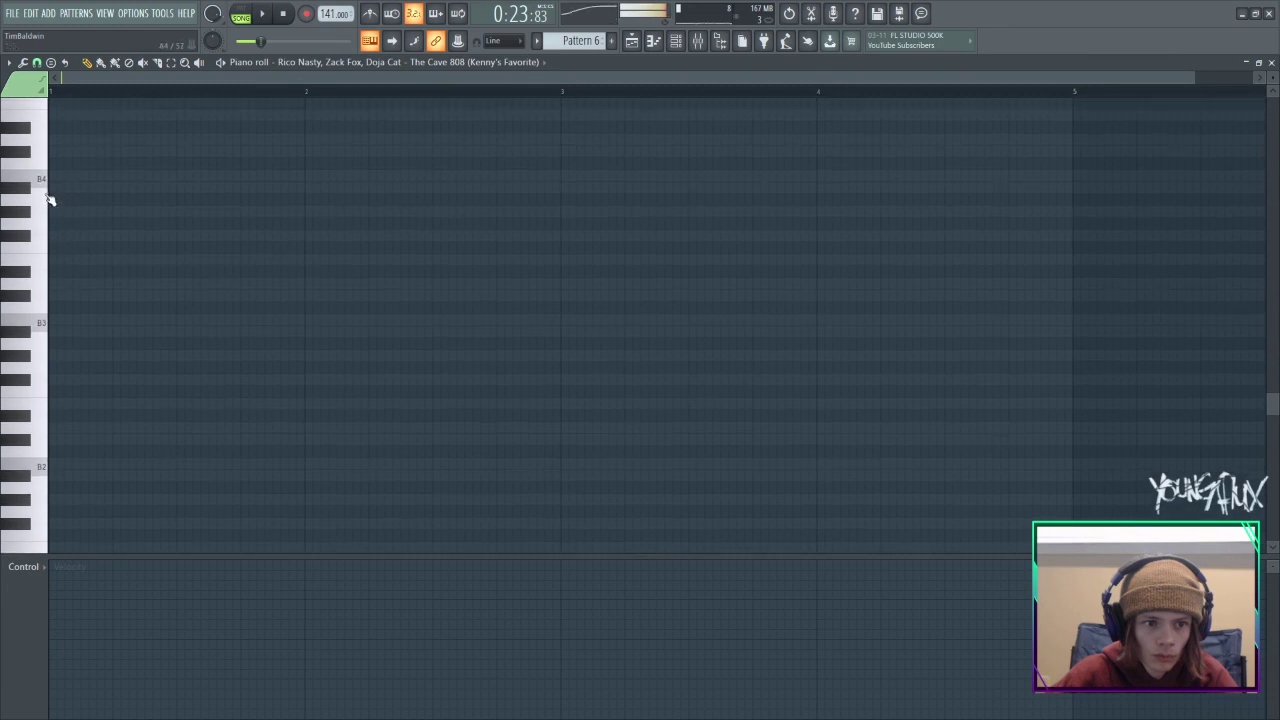
pyautogui.scroll(5, 100, 253)
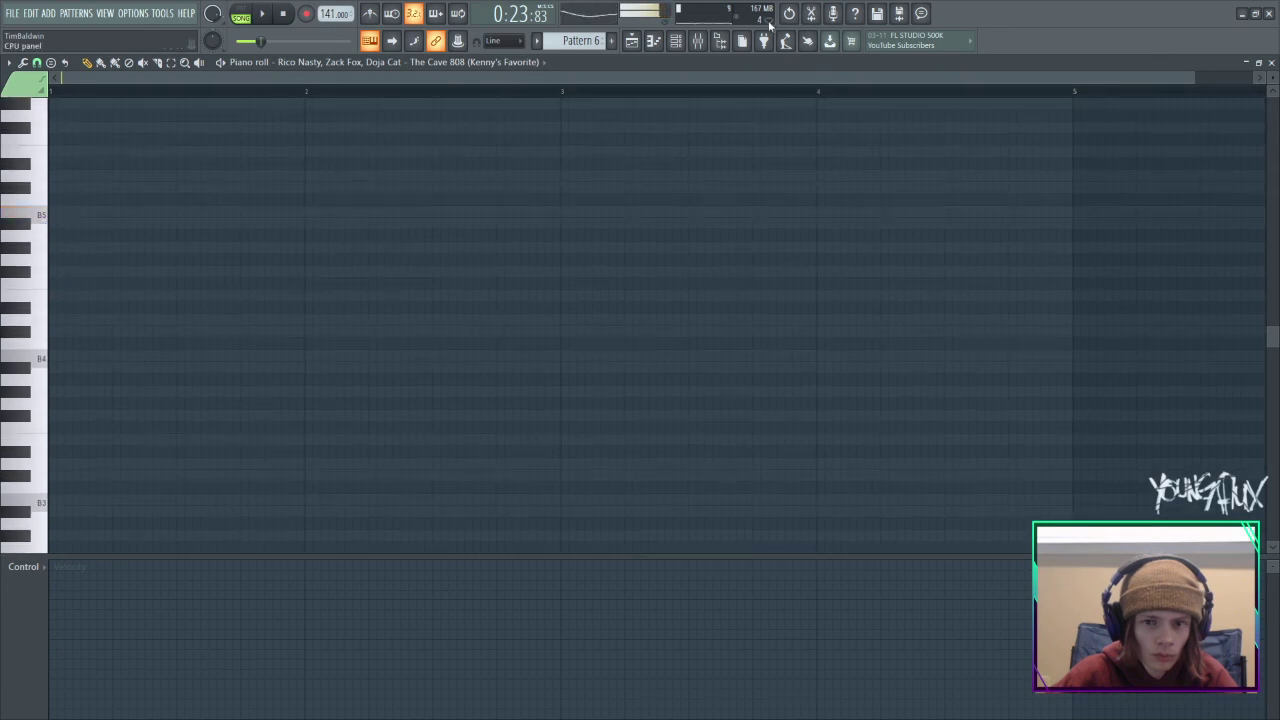
# Check the 808 channel's sampler settings, close them and return to its piano roll.
pyautogui.click(703, 46)
pyautogui.click(684, 45)
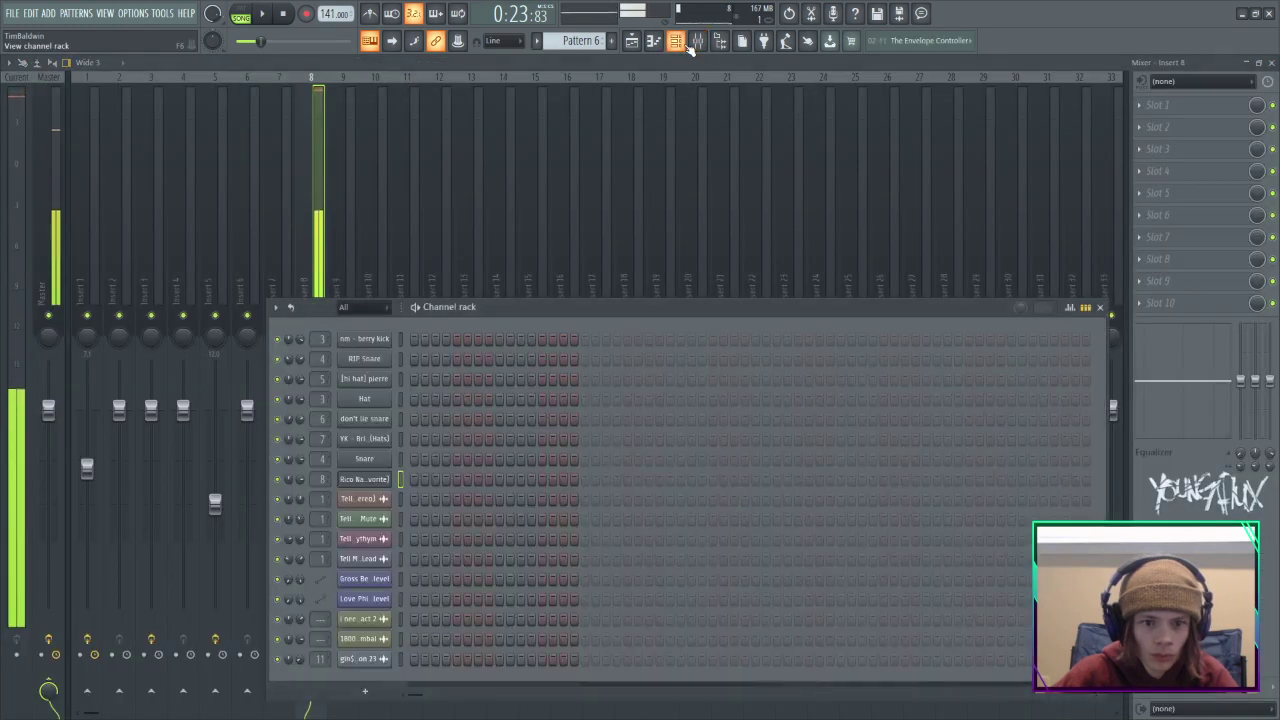
pyautogui.click(639, 46)
pyautogui.click(705, 42)
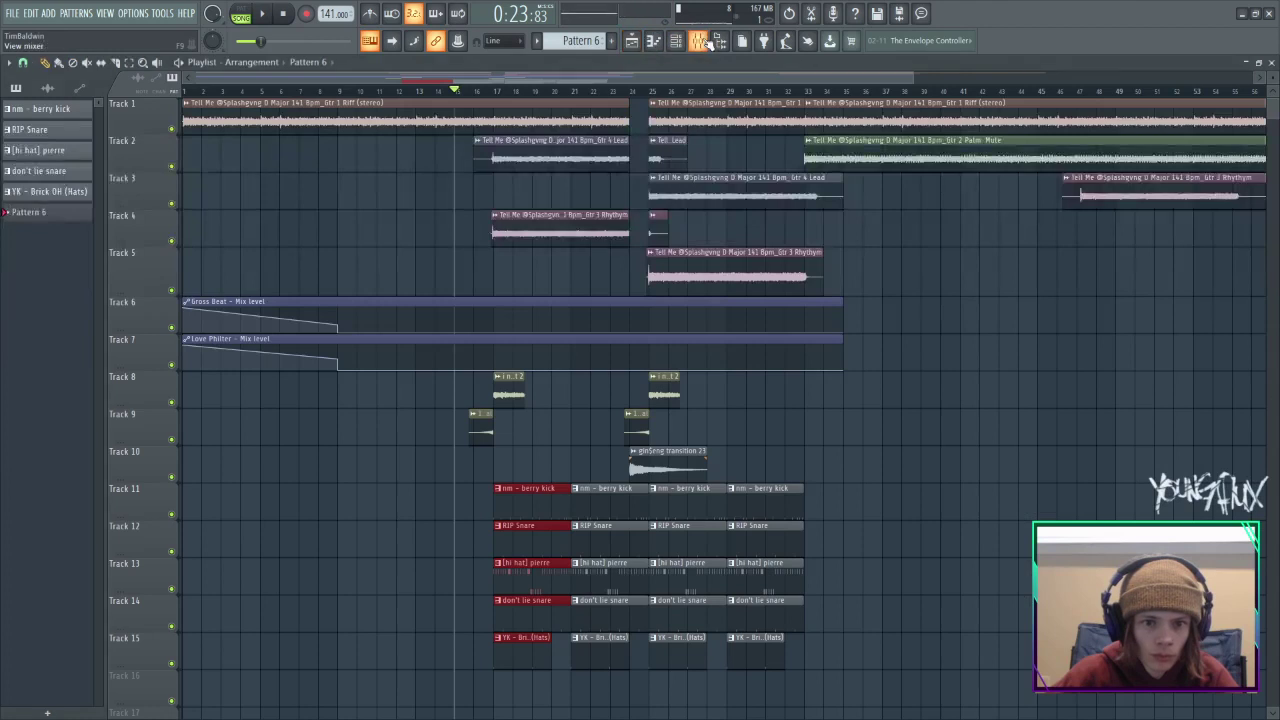
pyautogui.click(703, 42)
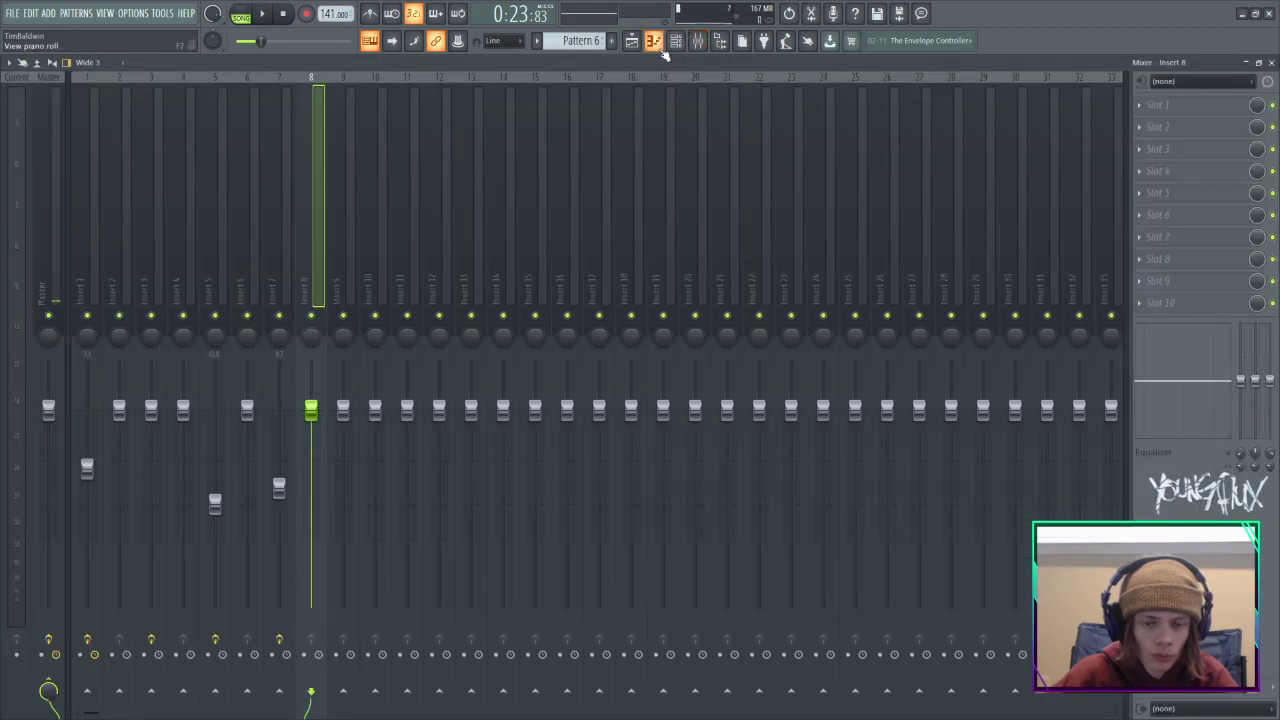
pyautogui.click(676, 44)
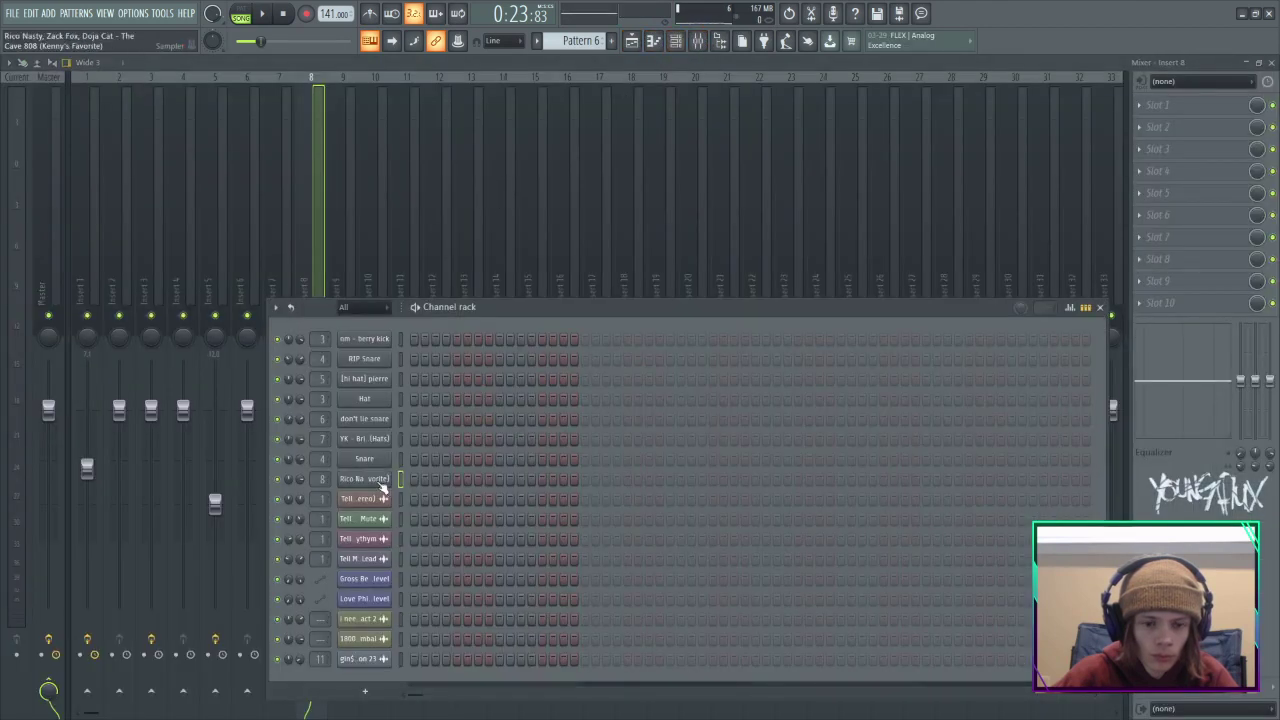
pyautogui.click(381, 485)
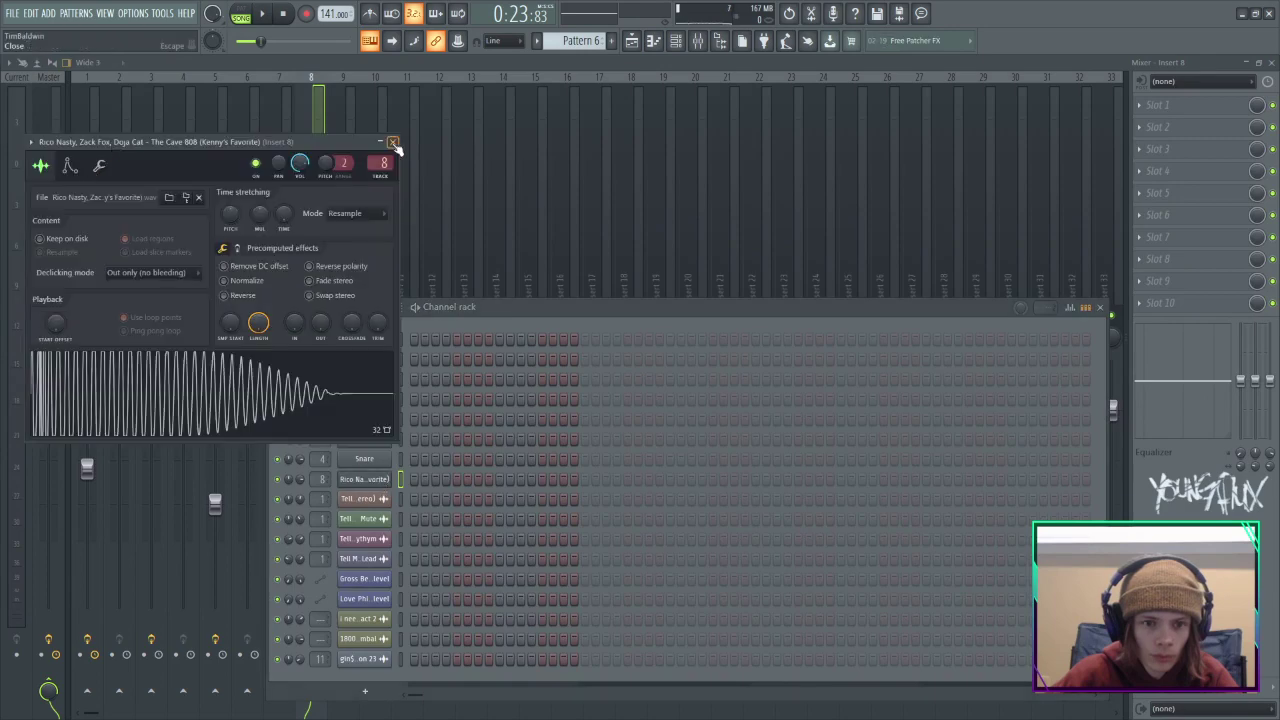
pyautogui.click(393, 142)
pyautogui.rightClick(386, 476)
pyautogui.click(422, 478)
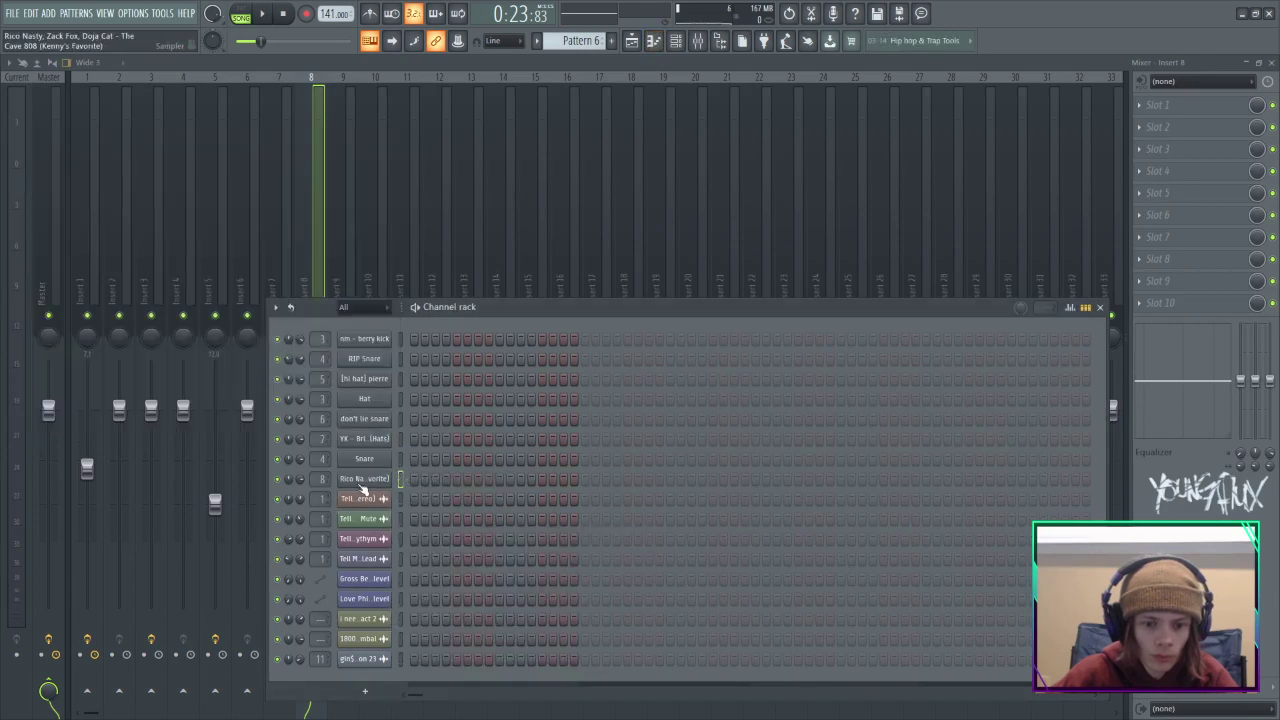
pyautogui.rightClick(340, 472)
pyautogui.click(375, 480)
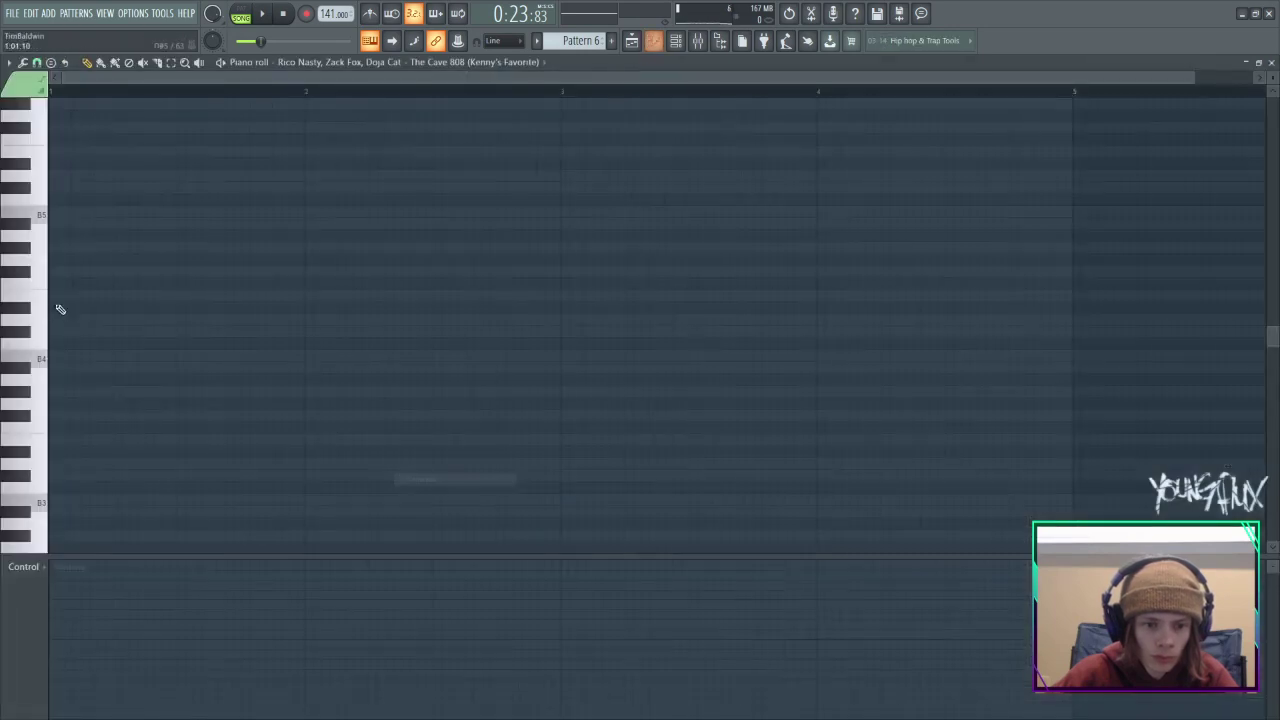
pyautogui.click(23, 62)
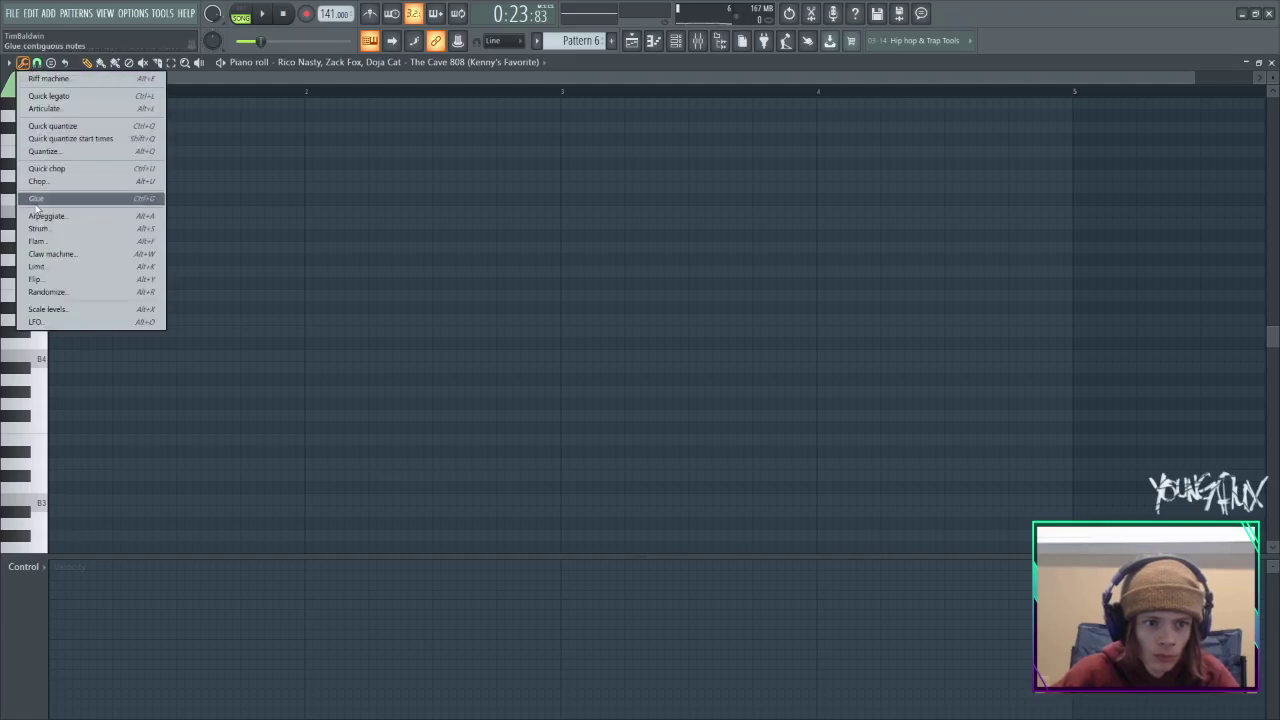
pyautogui.click(9, 62)
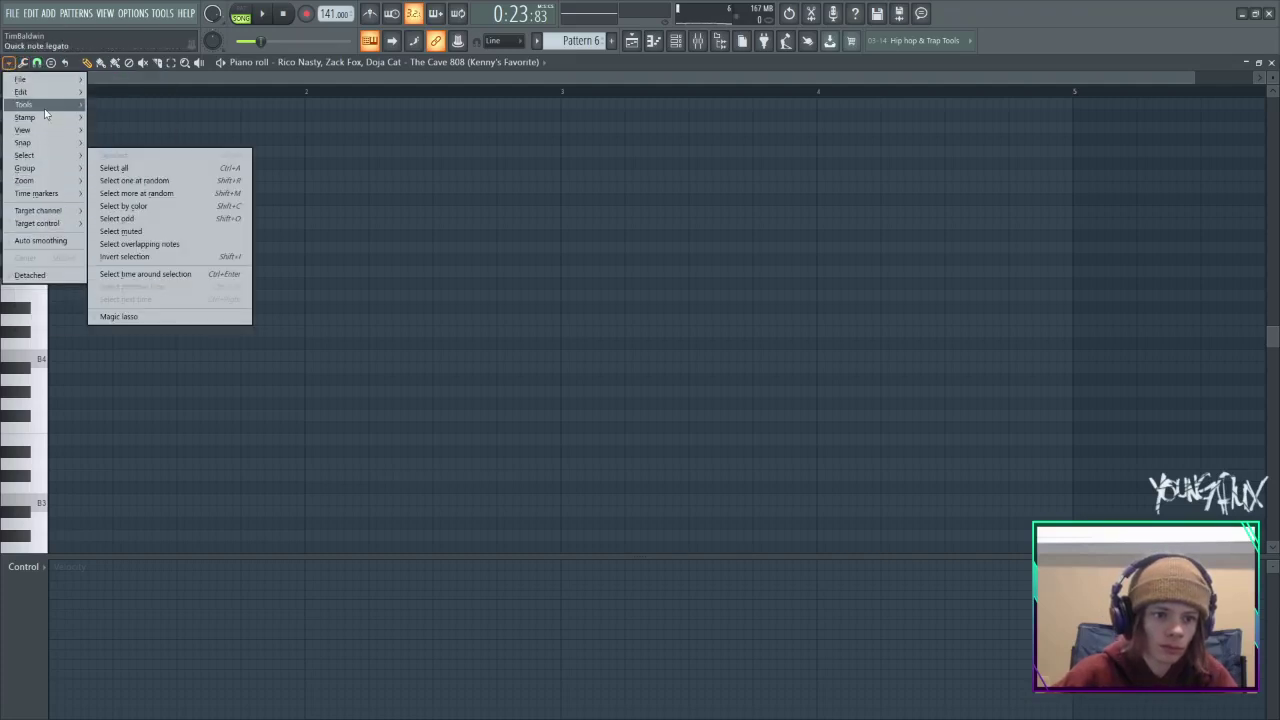
pyautogui.moveTo(47, 121)
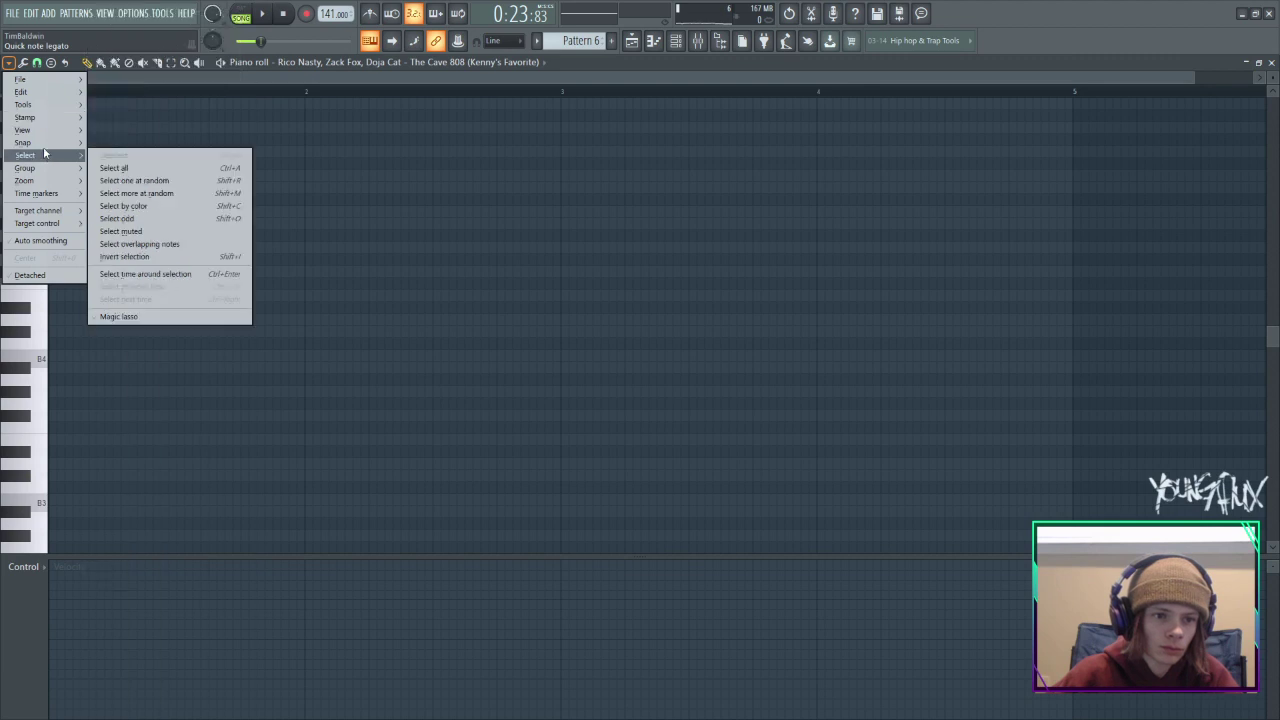
pyautogui.click(21, 64)
pyautogui.click(9, 63)
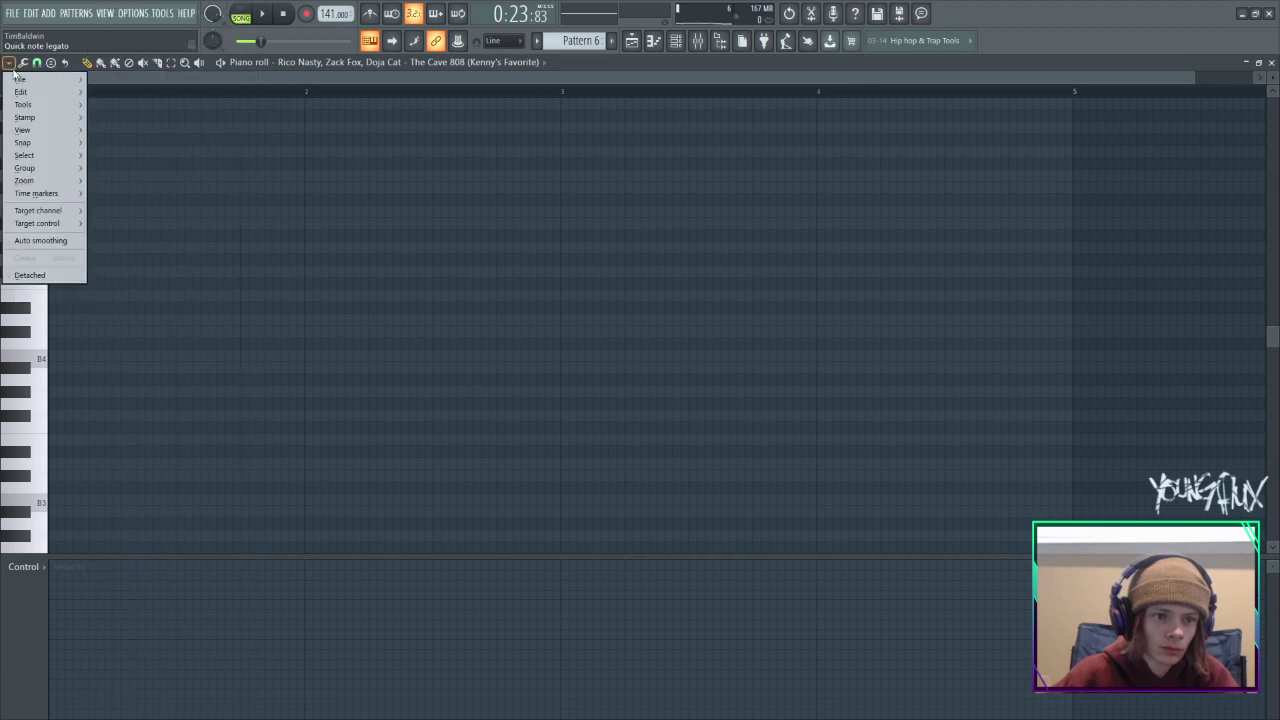
pyautogui.moveTo(40, 104)
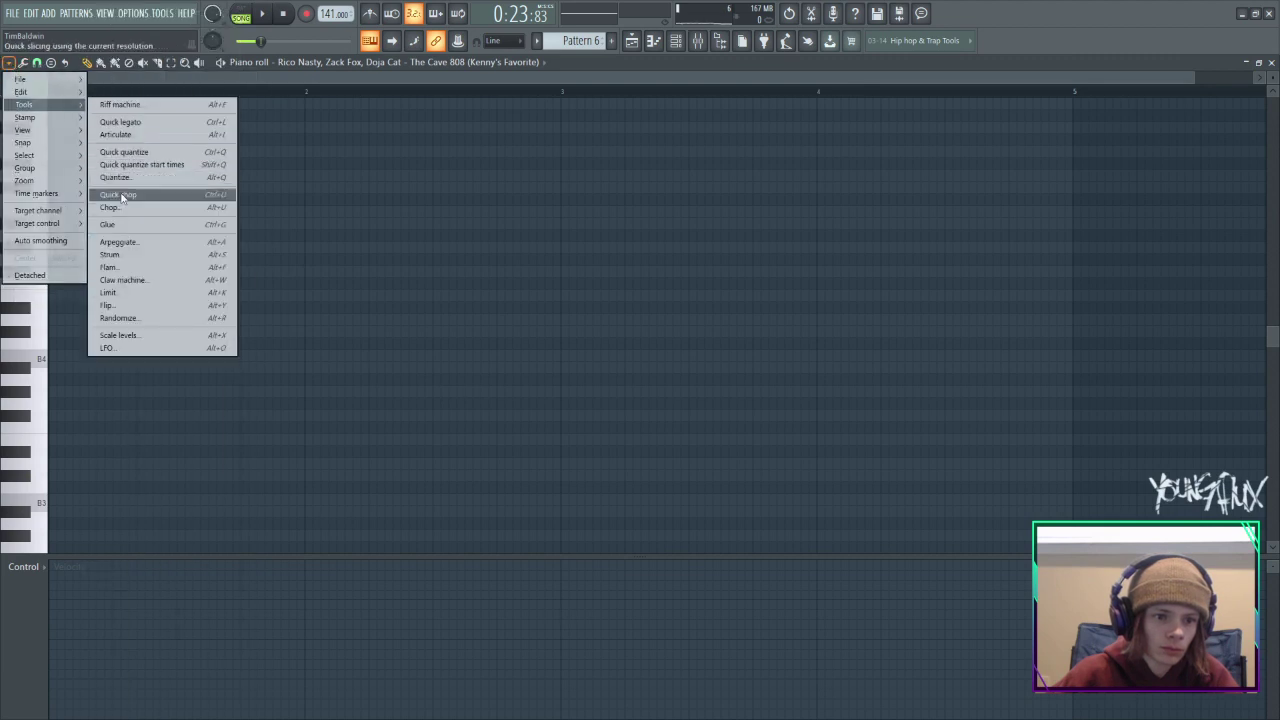
pyautogui.click(24, 63)
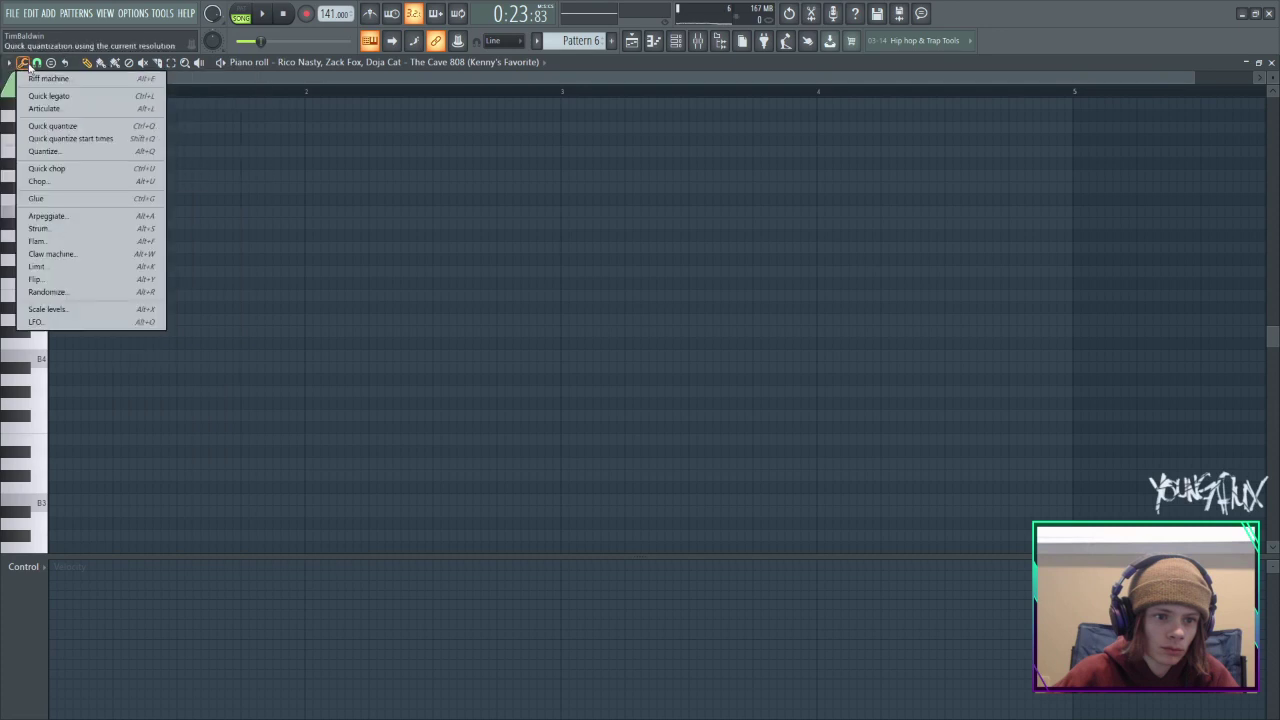
pyautogui.click(31, 66)
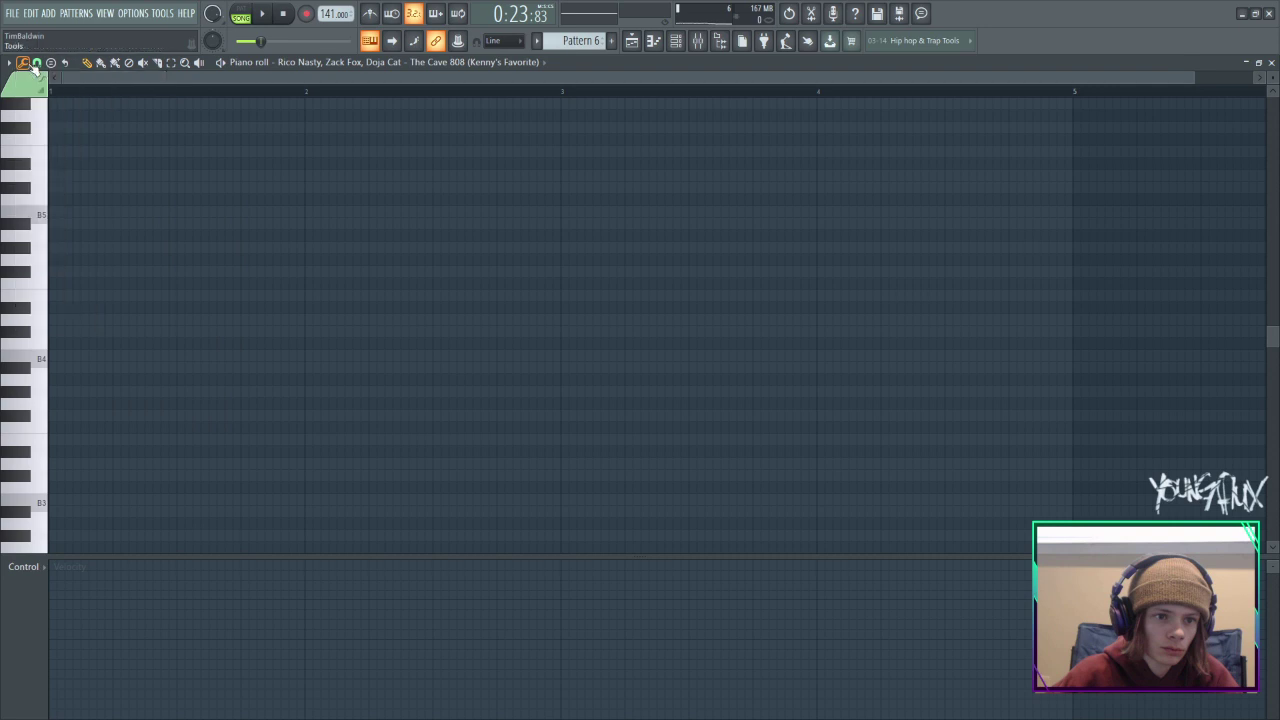
pyautogui.click(10, 63)
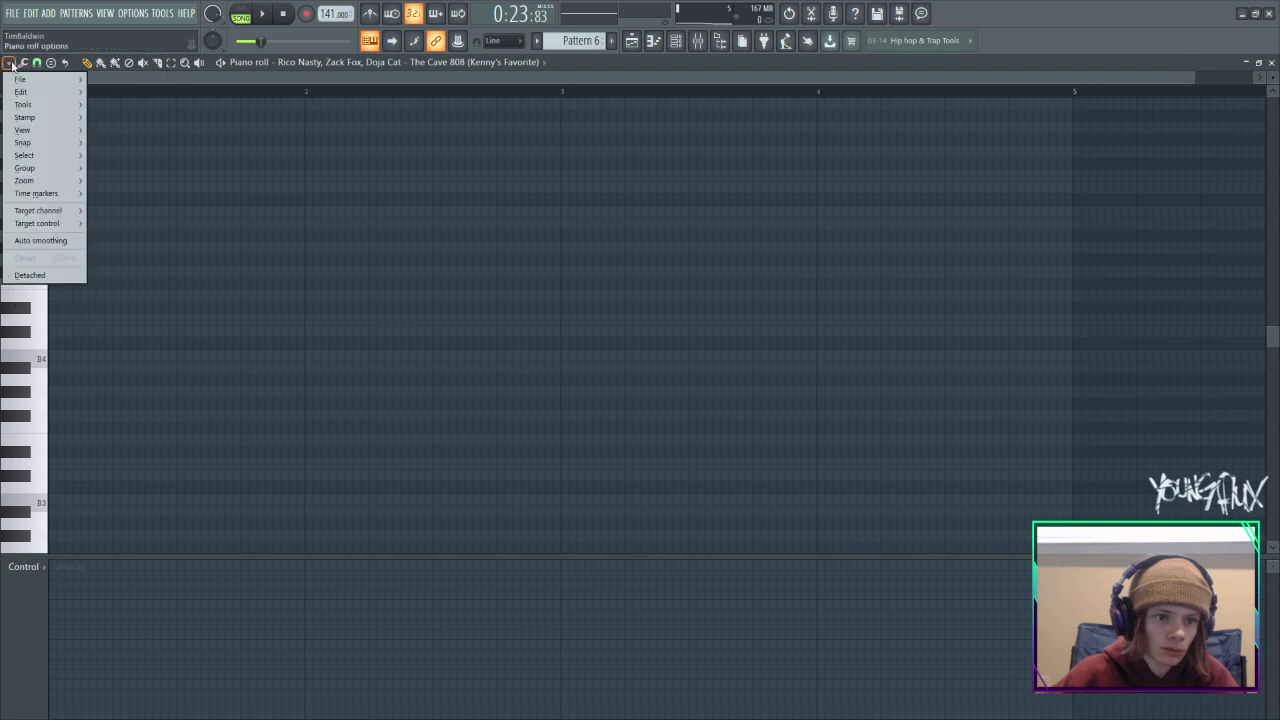
pyautogui.moveTo(27, 79)
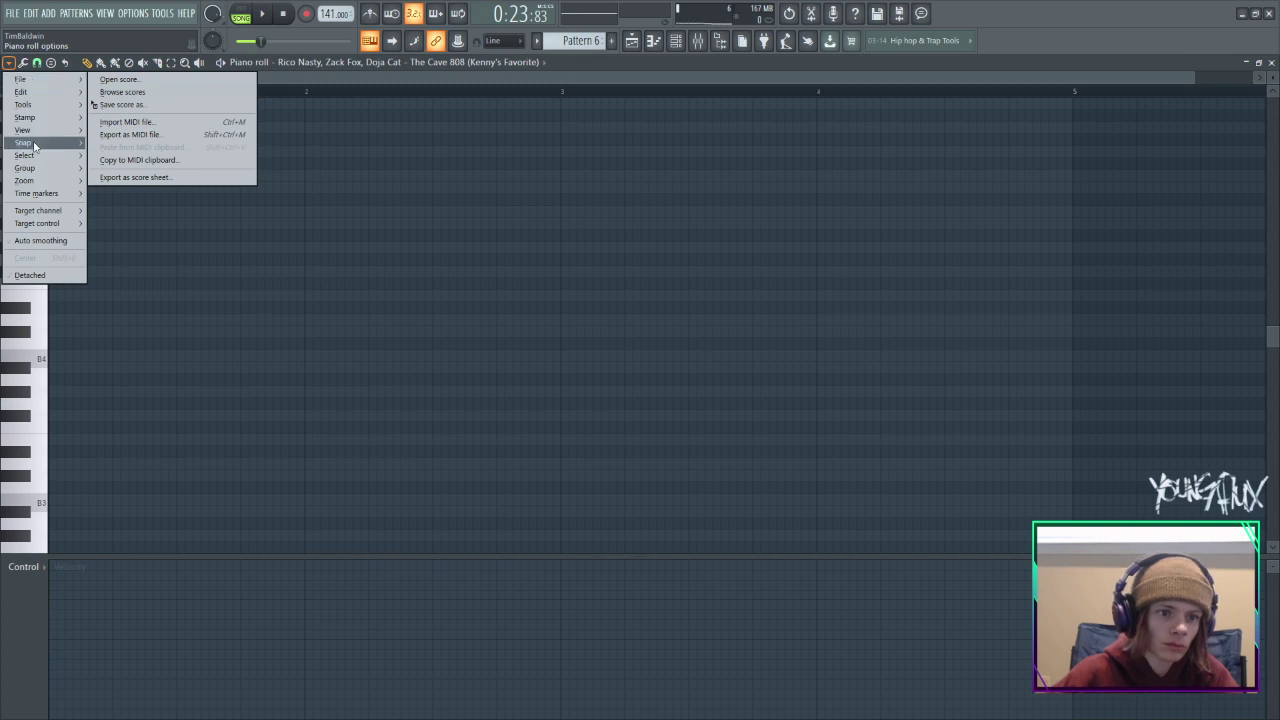
pyautogui.moveTo(42, 106)
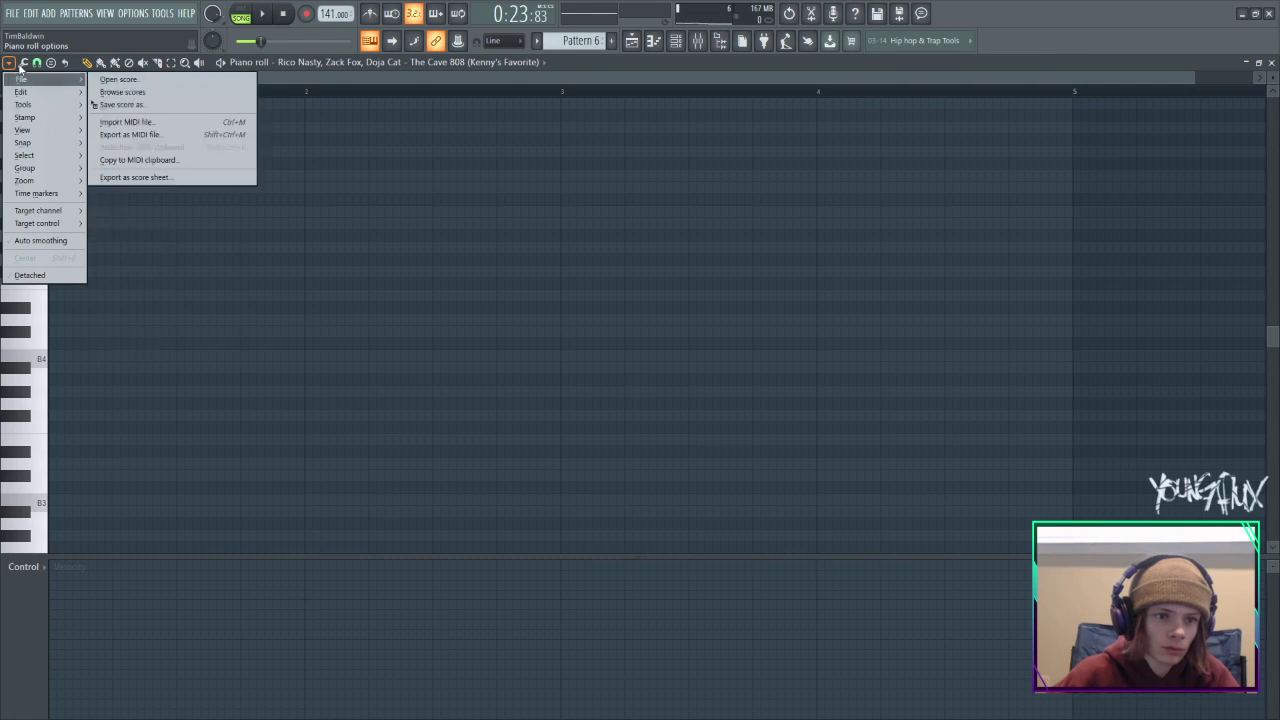
pyautogui.click(21, 64)
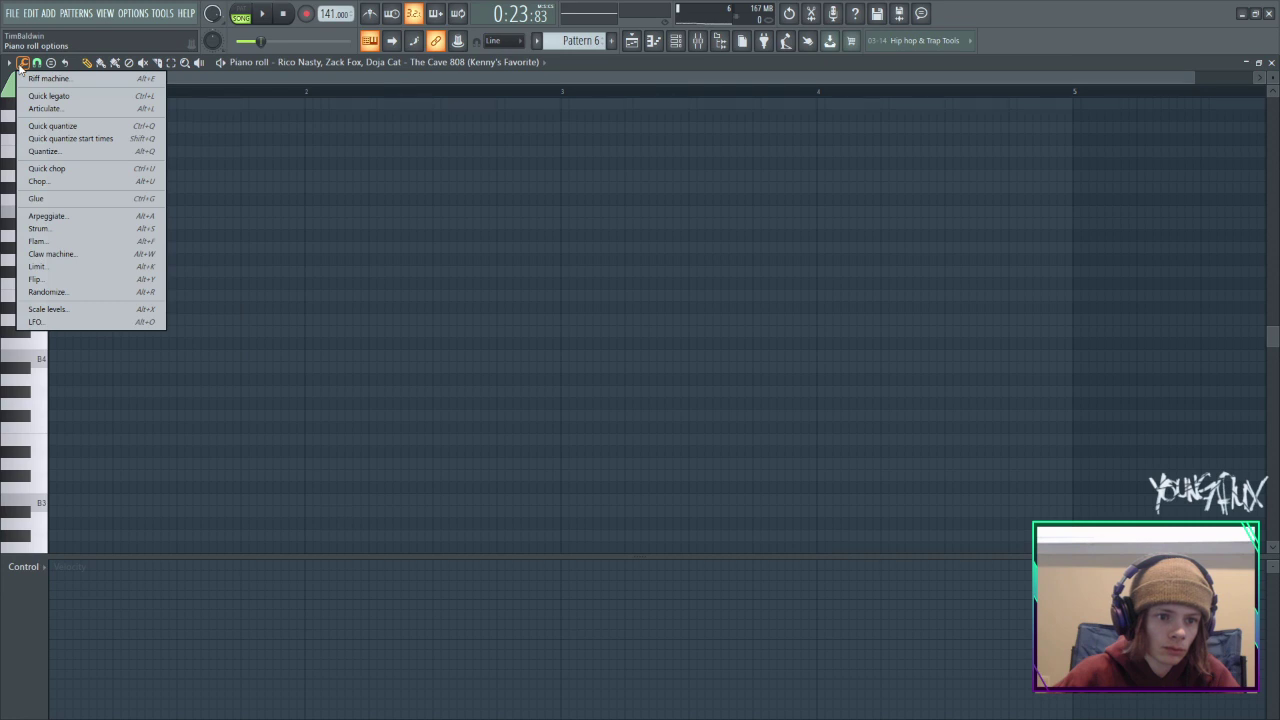
pyautogui.click(35, 65)
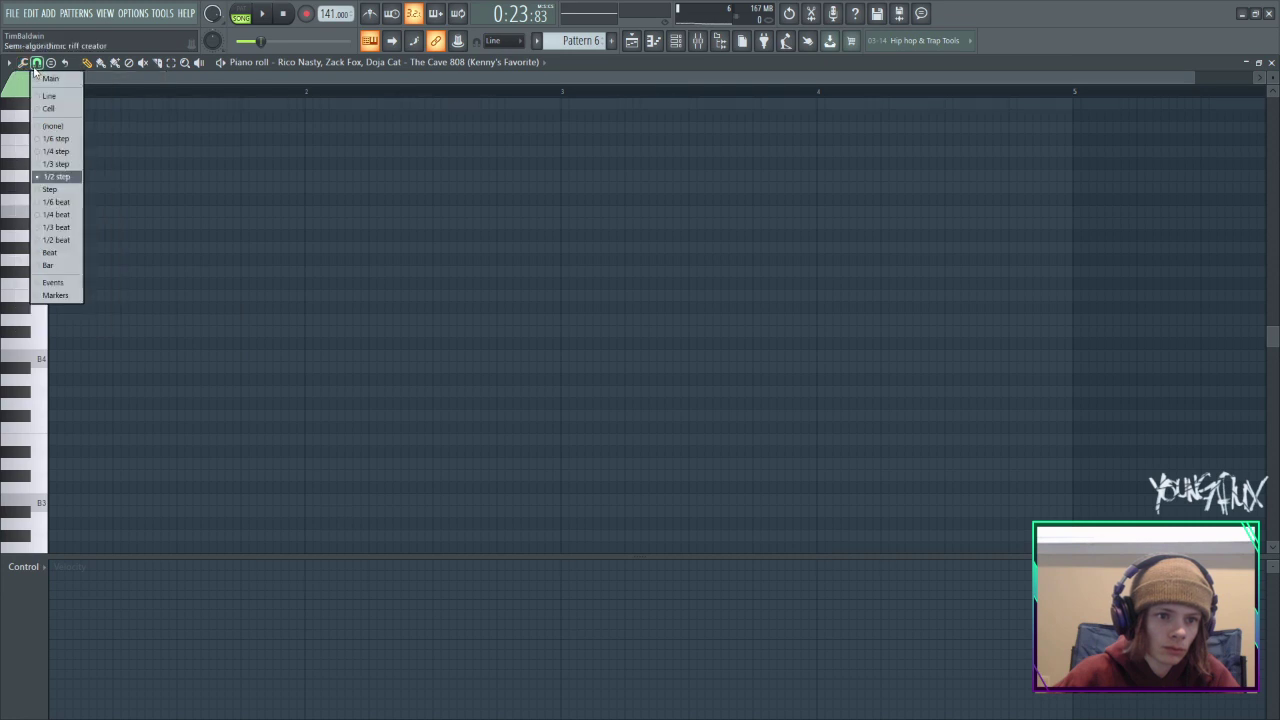
pyautogui.click(80, 64)
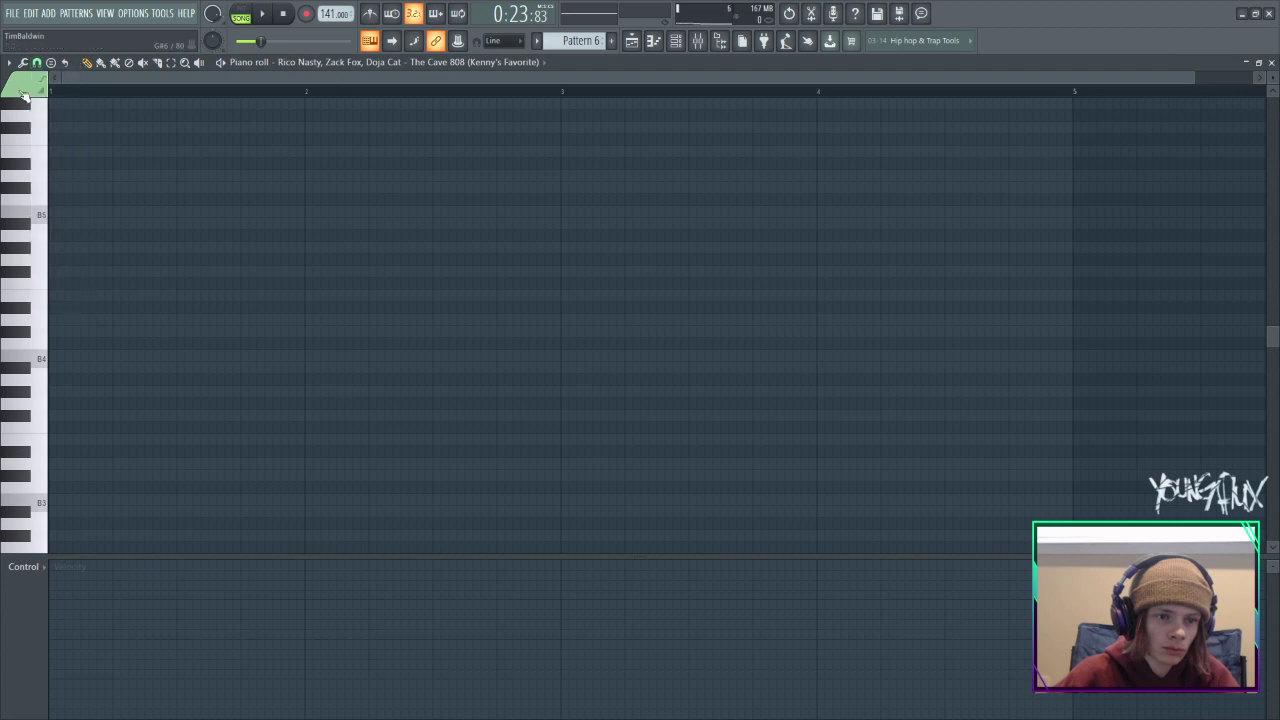
pyautogui.click(9, 63)
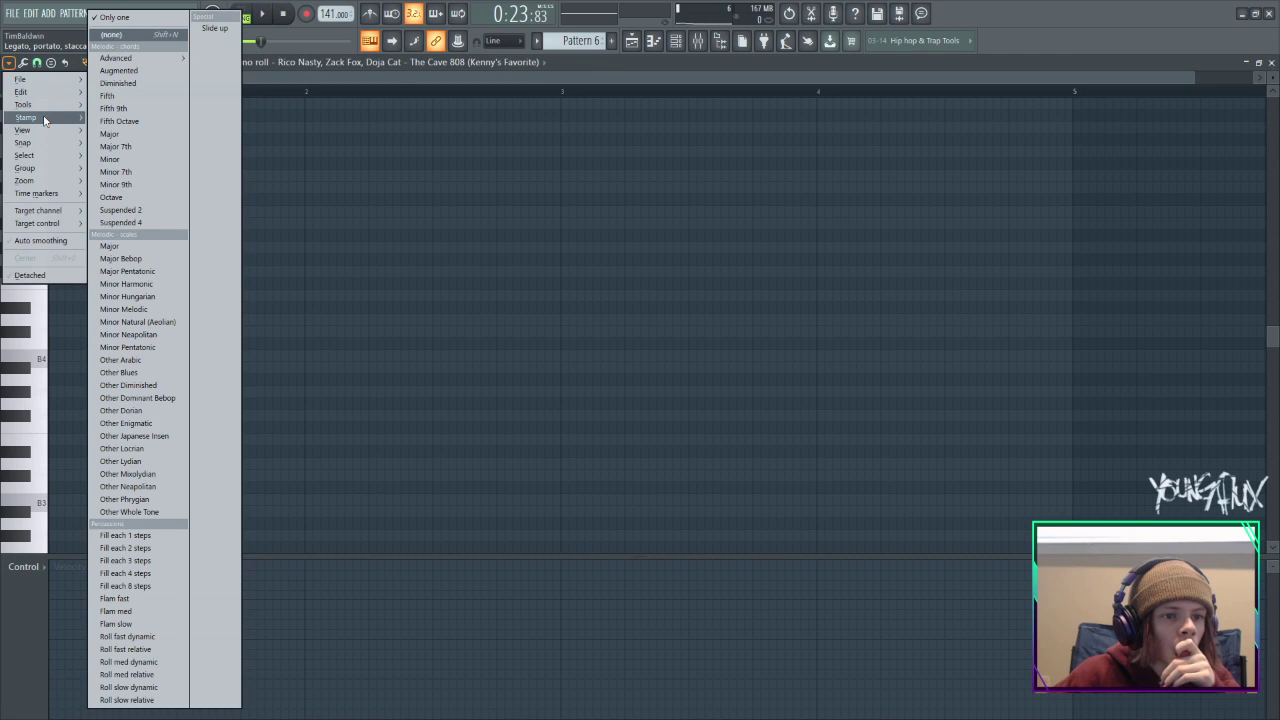
pyautogui.moveTo(40, 84)
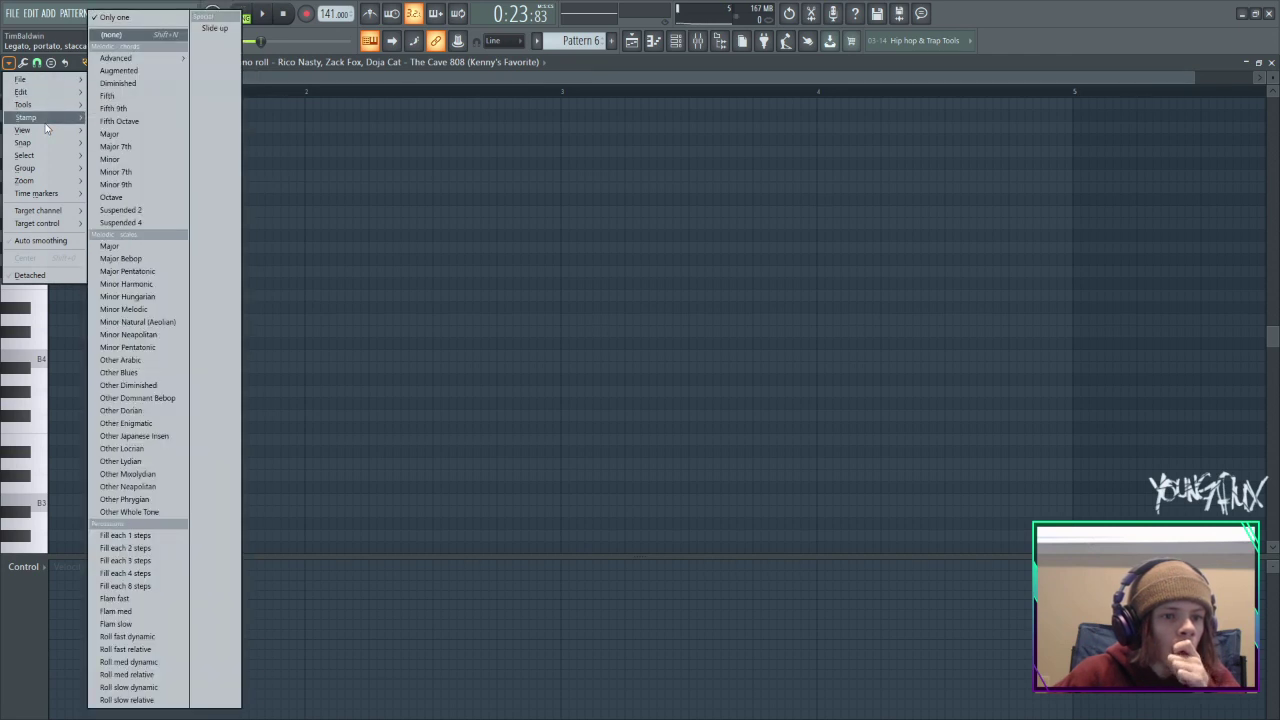
pyautogui.click(160, 272)
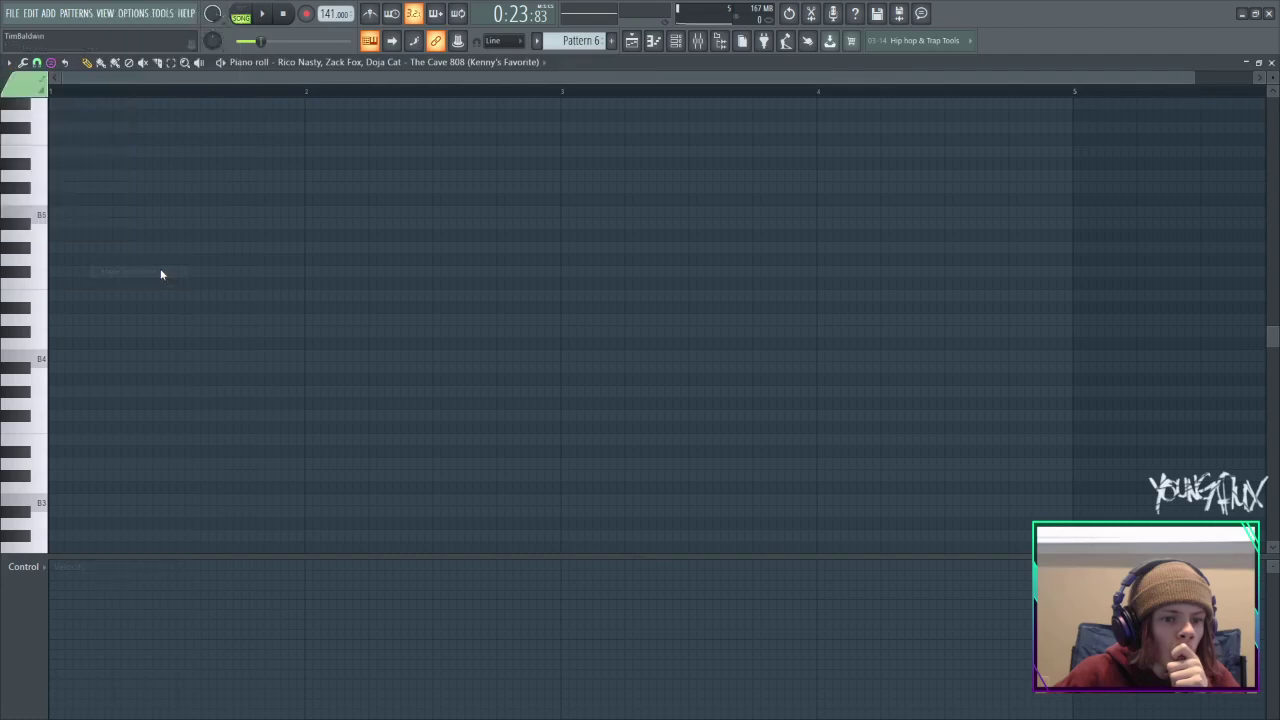
pyautogui.click(50, 63)
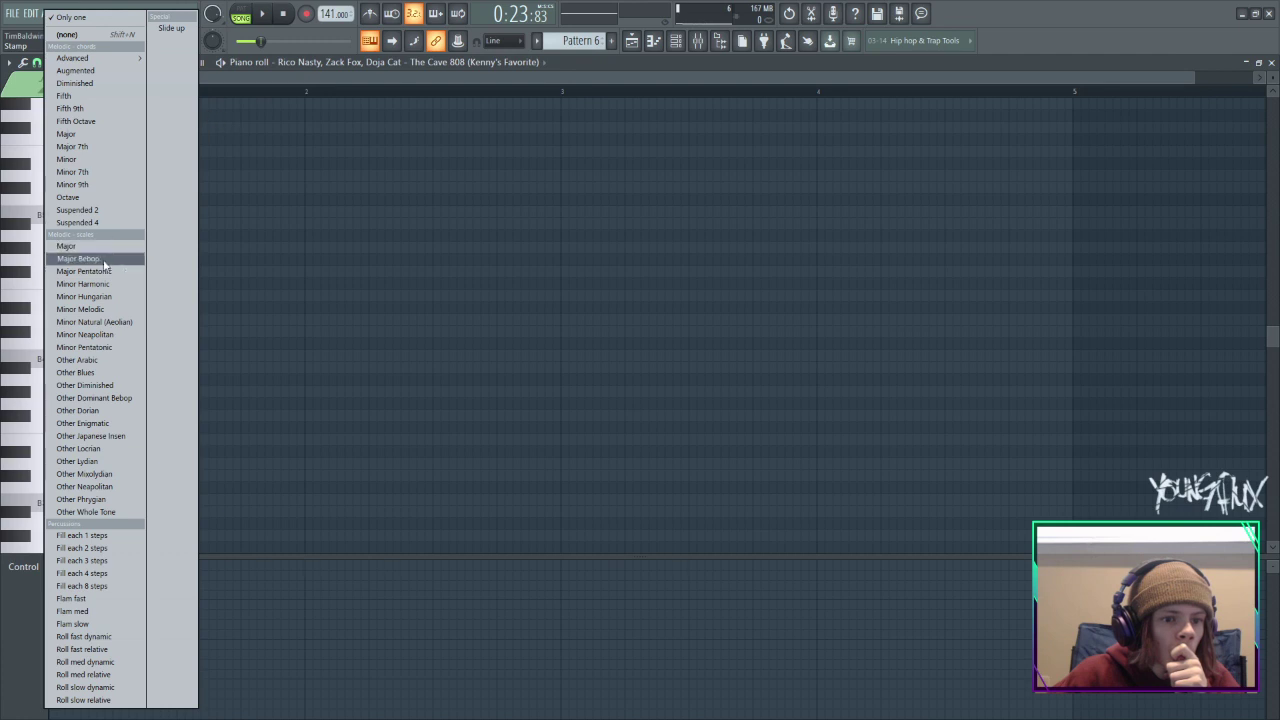
pyautogui.click(80, 37)
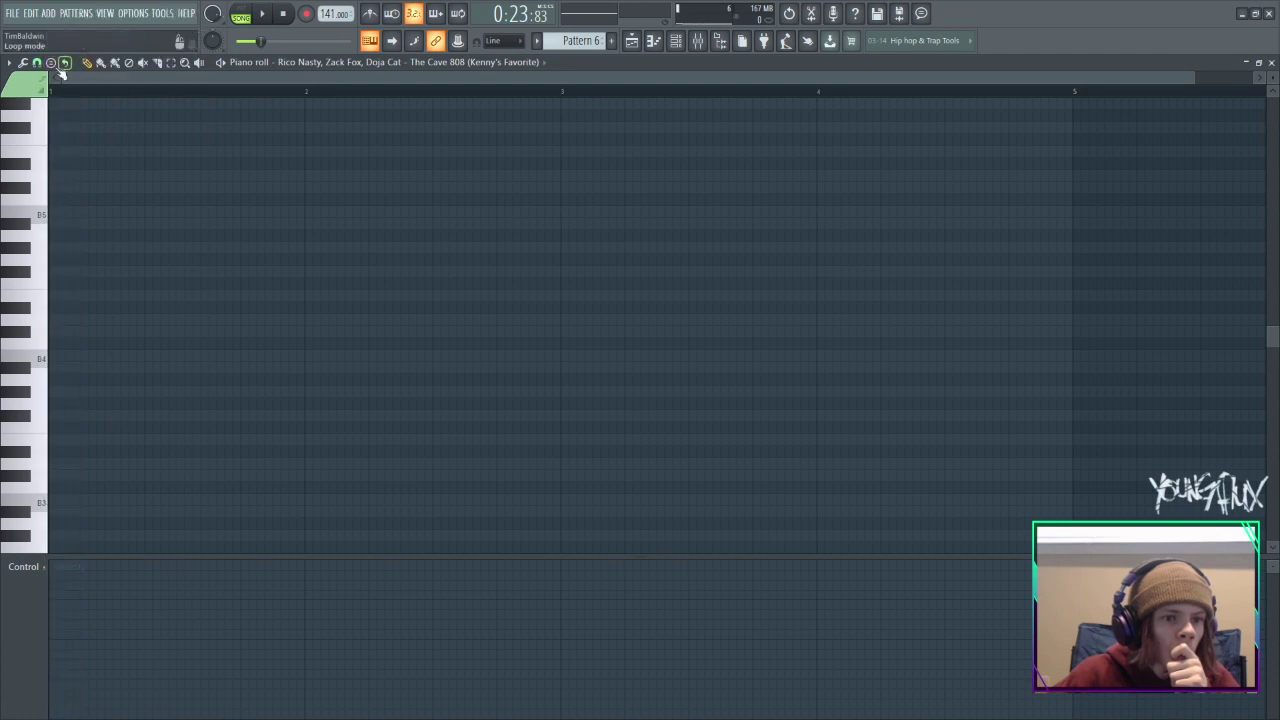
pyautogui.click(22, 63)
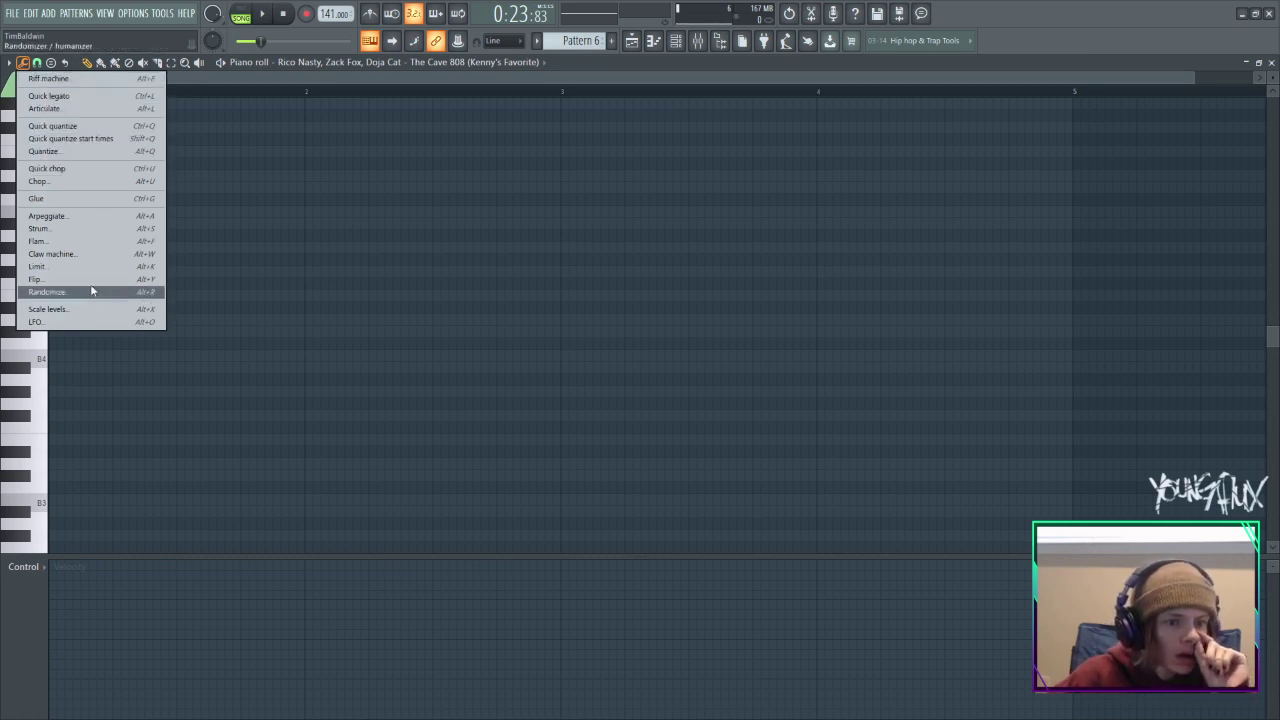
# Set the piano roll's scale highlighting to root note D with the Major scale.
pyautogui.click(8, 63)
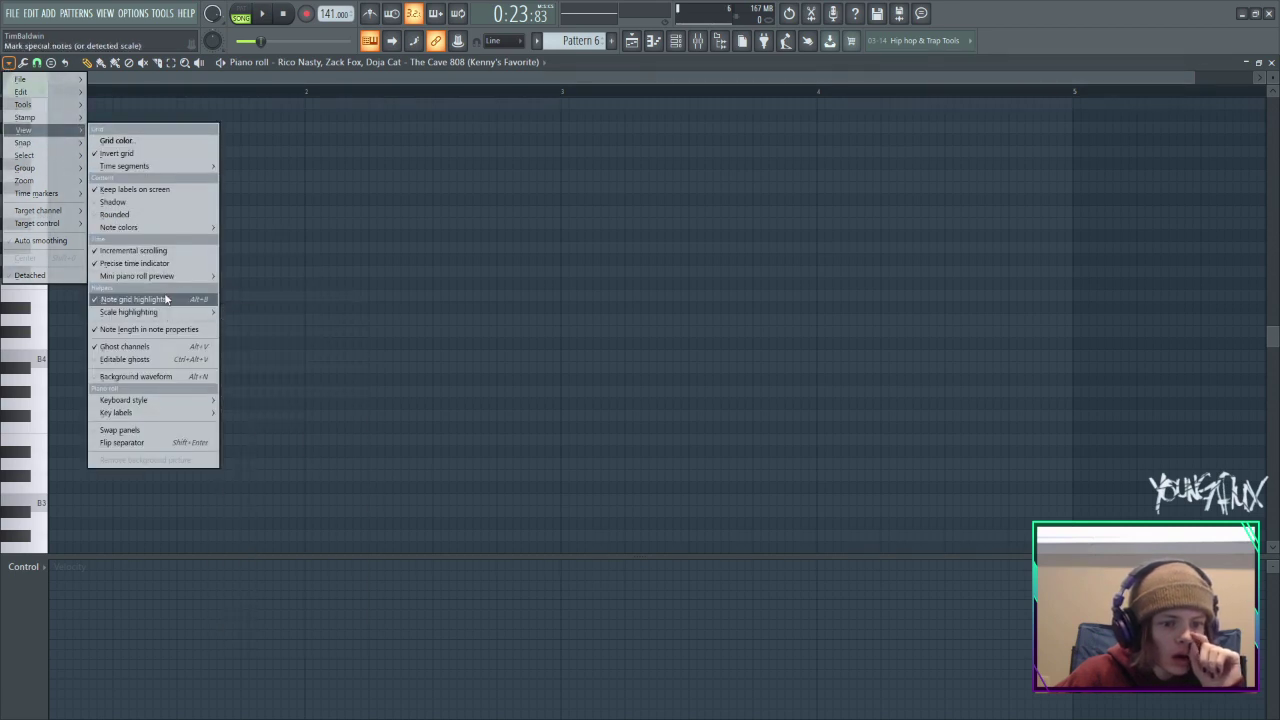
pyautogui.moveTo(128, 312)
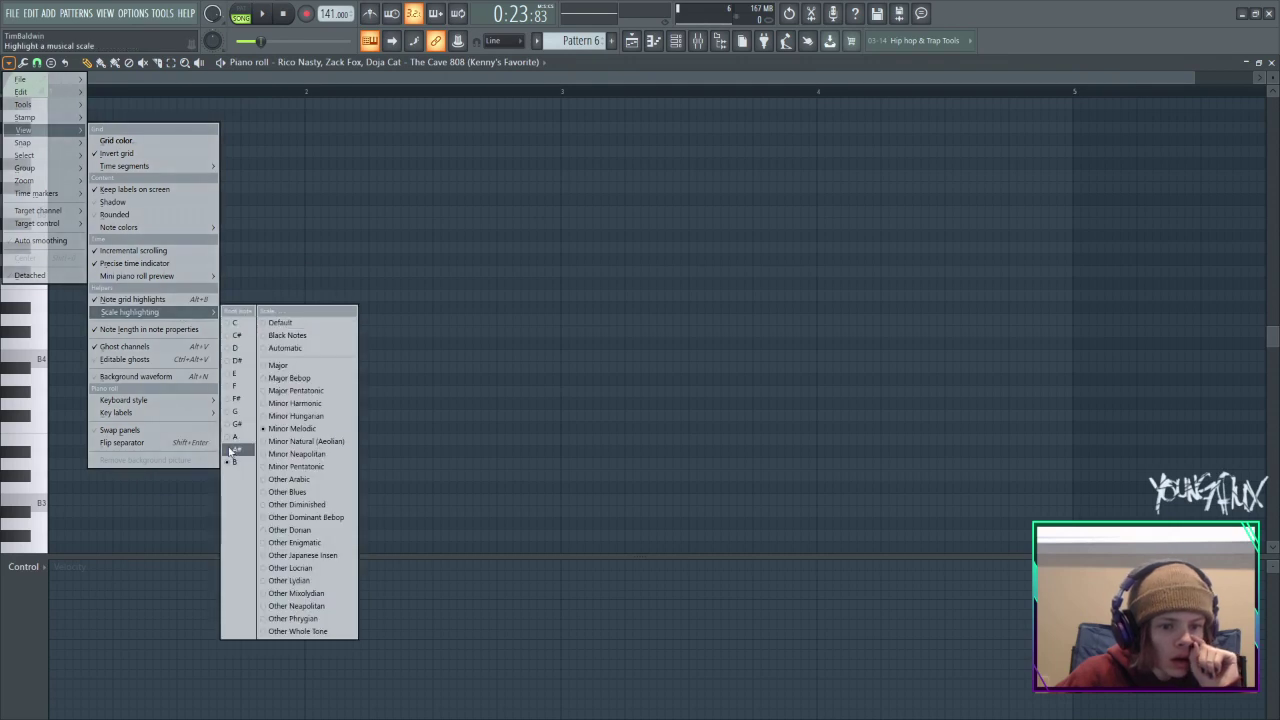
pyautogui.click(238, 348)
pyautogui.click(8, 62)
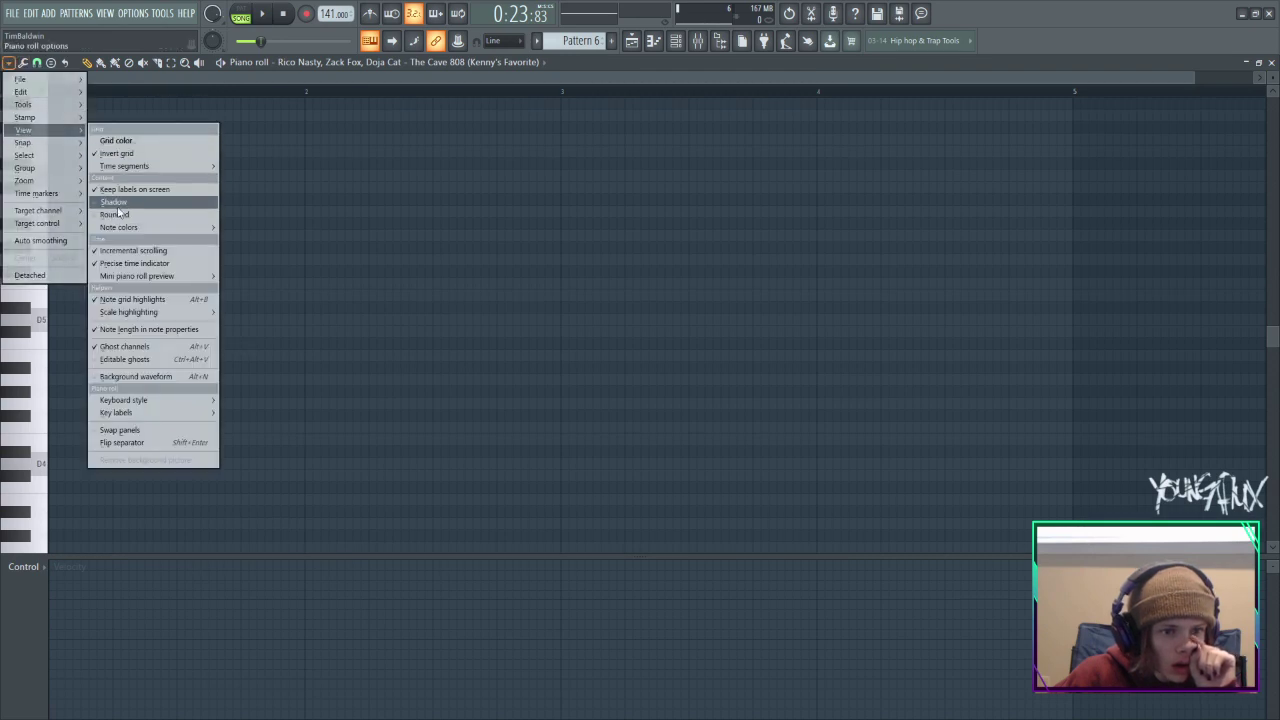
pyautogui.moveTo(145, 318)
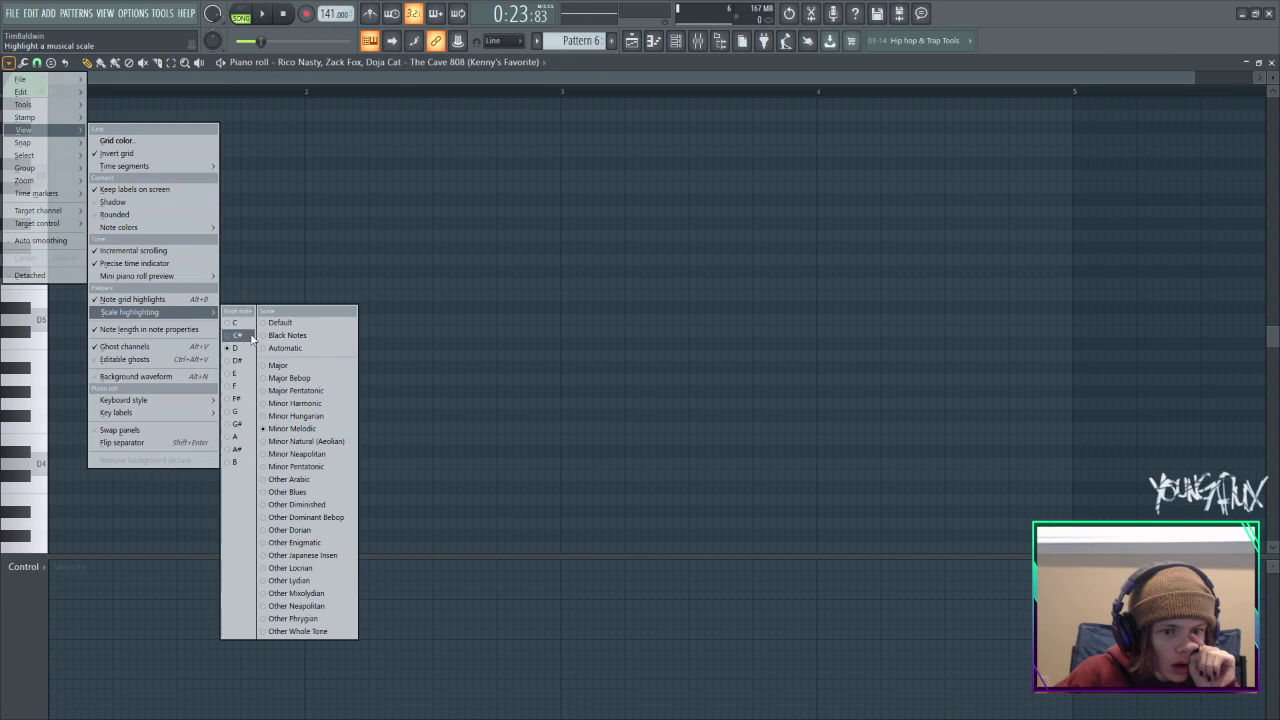
pyautogui.click(297, 366)
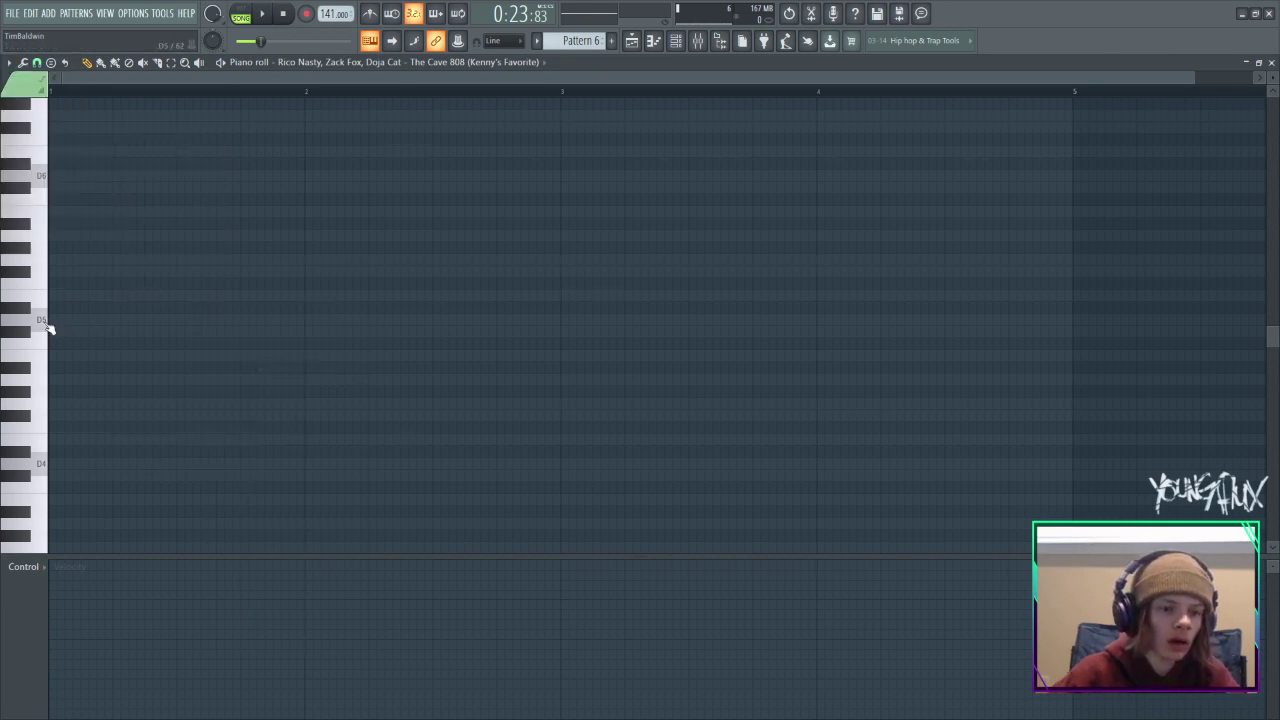
# Add a D5 note at the start of the 808 pattern and stretch the Pattern 6 clip on Track 16 to eight bars.
pyautogui.click(52, 320)
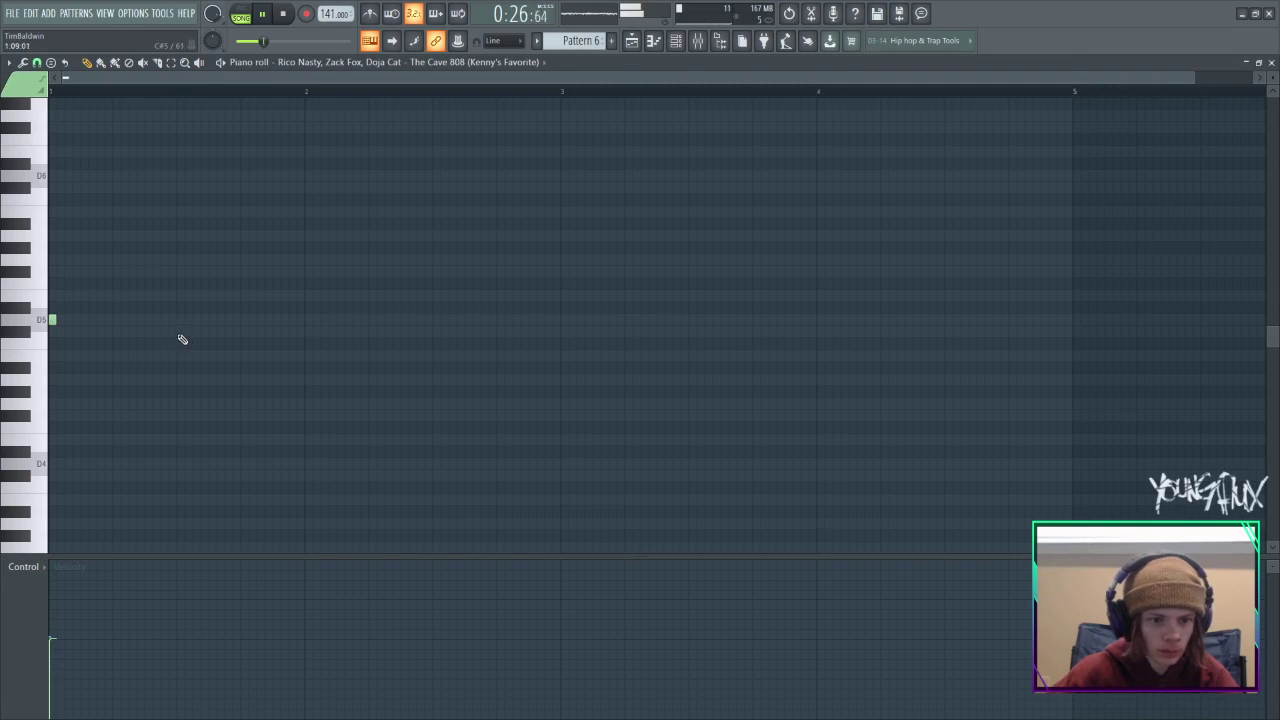
pyautogui.press('space')
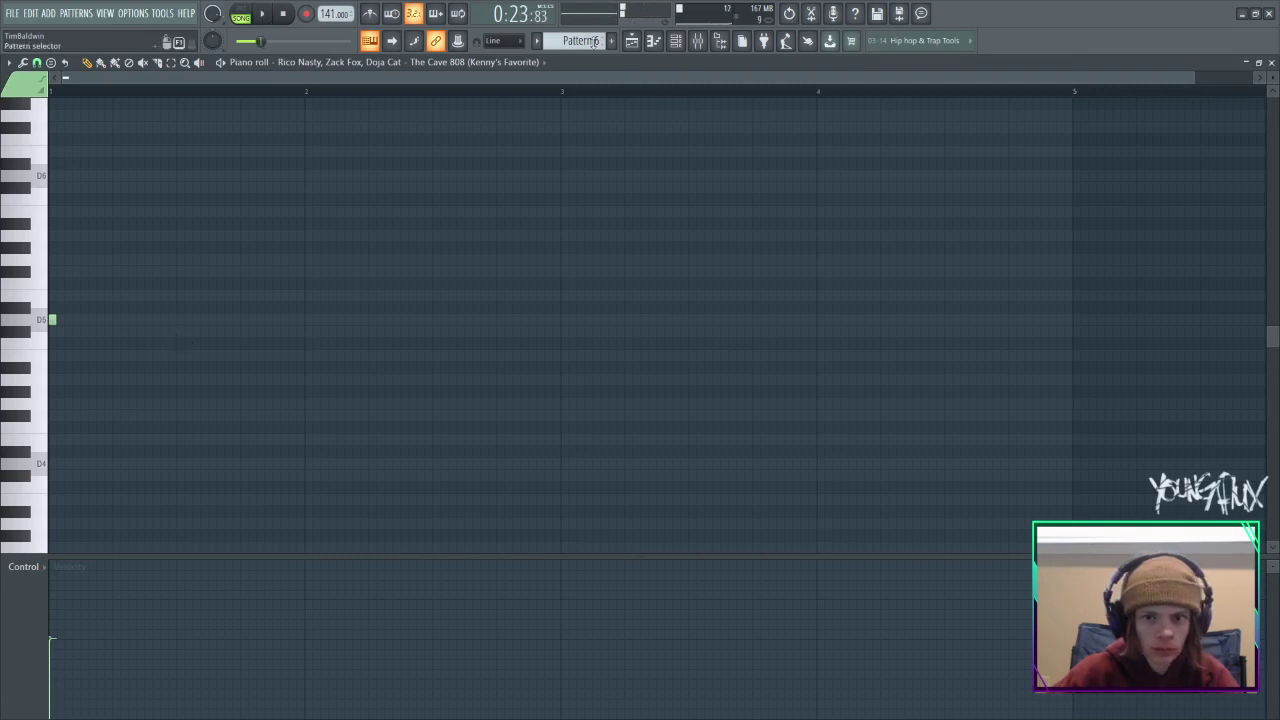
pyautogui.click(631, 40)
pyautogui.scroll(-5, 505, 497)
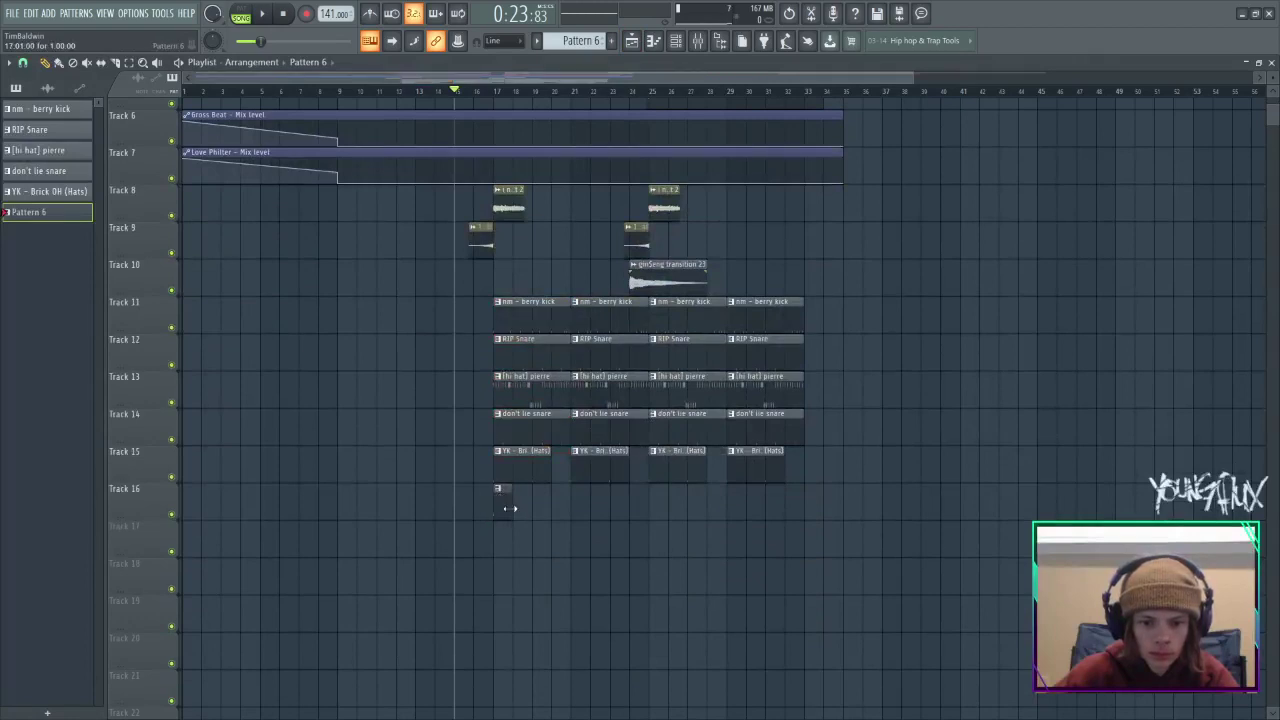
pyautogui.moveTo(509, 508); pyautogui.dragTo(648, 520)
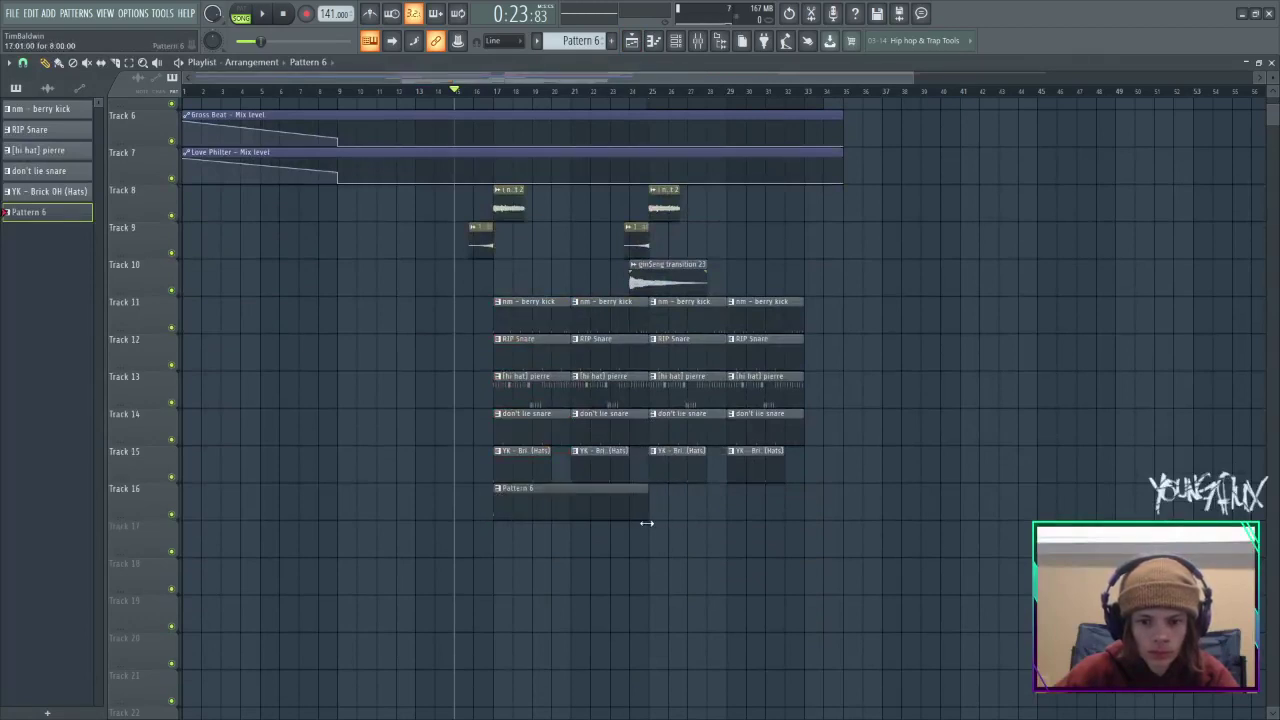
# Play the song, reopen the 808 channel's piano roll and add a B4 note at step 13 of bar 1.
pyautogui.press('space')
pyautogui.click(675, 41)
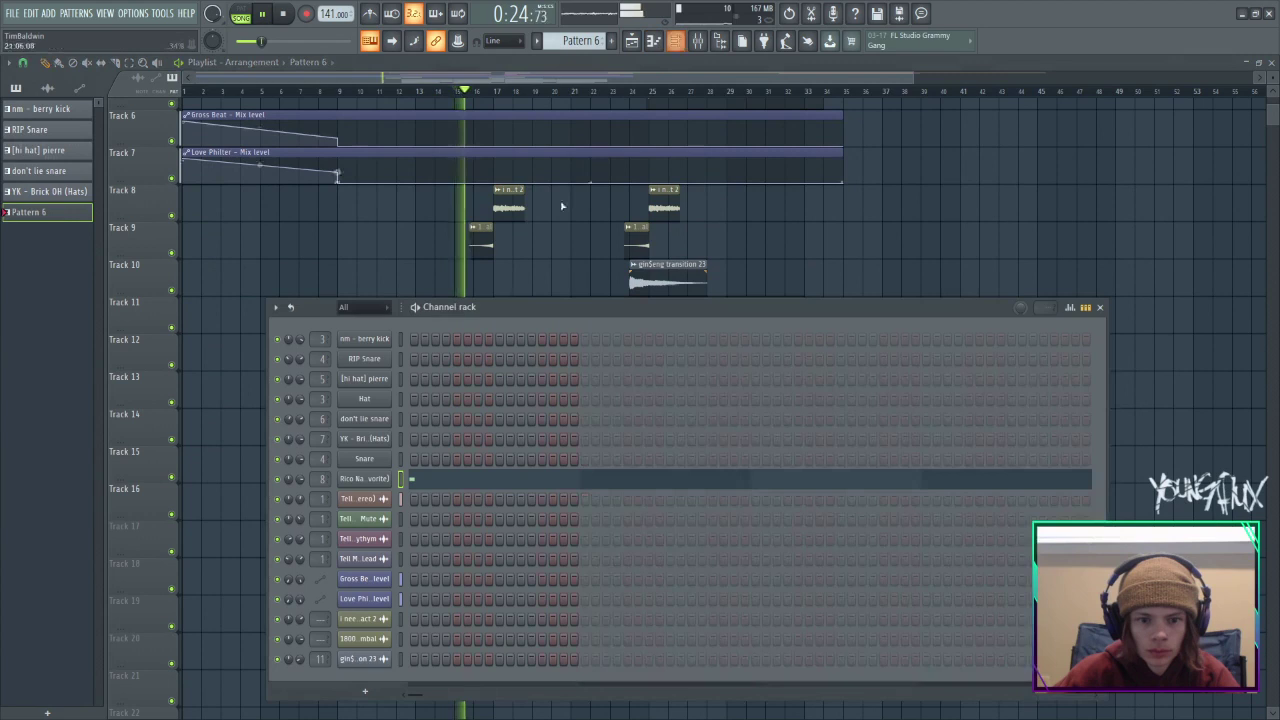
pyautogui.rightClick(380, 478)
pyautogui.click(420, 481)
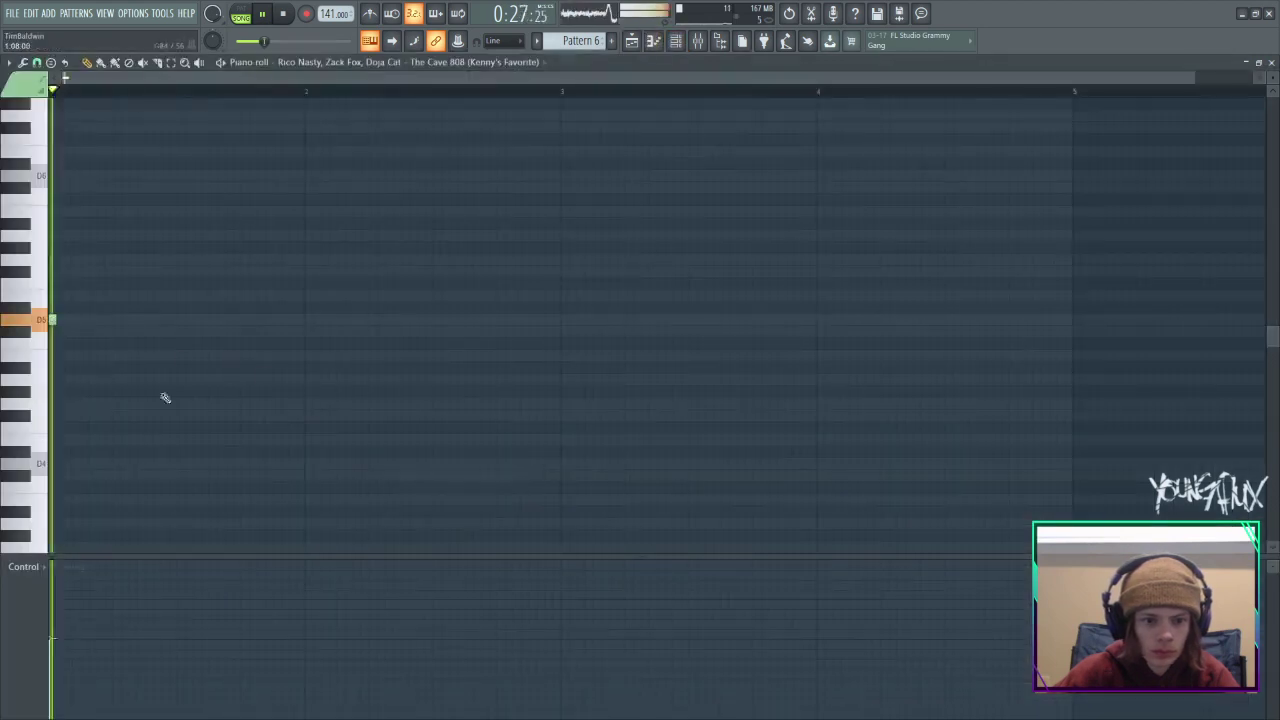
pyautogui.click(244, 344)
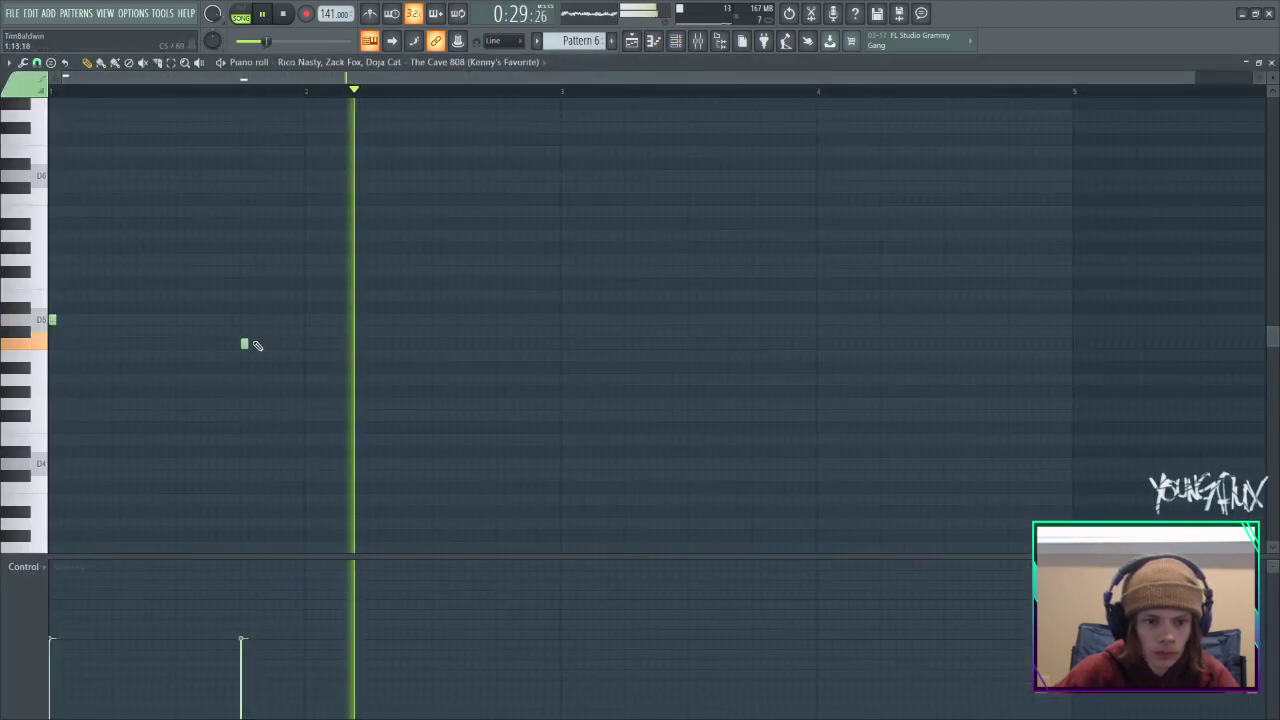
pyautogui.press('space')
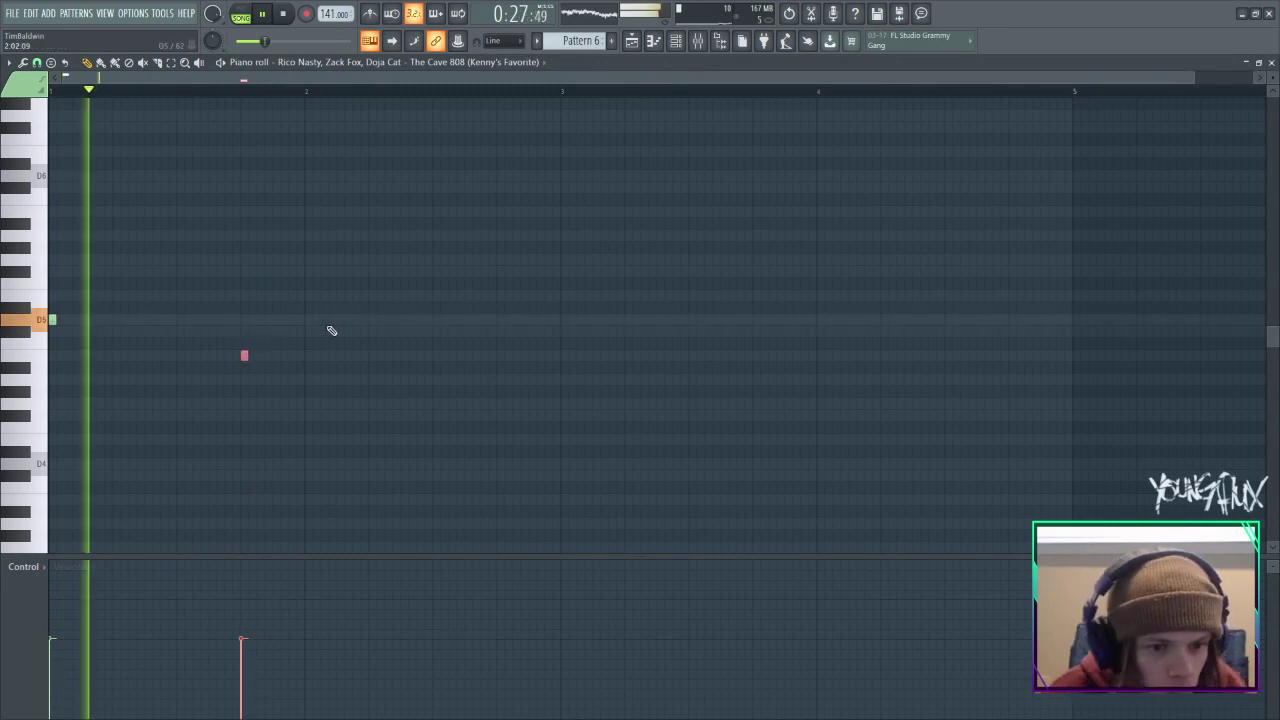
# Add D5 808 notes at step 5 of bar 2 and at the start of bars 3 and 4.
pyautogui.click(434, 319)
pyautogui.press('space')
pyautogui.moveTo(435, 319); pyautogui.dragTo(370, 320)
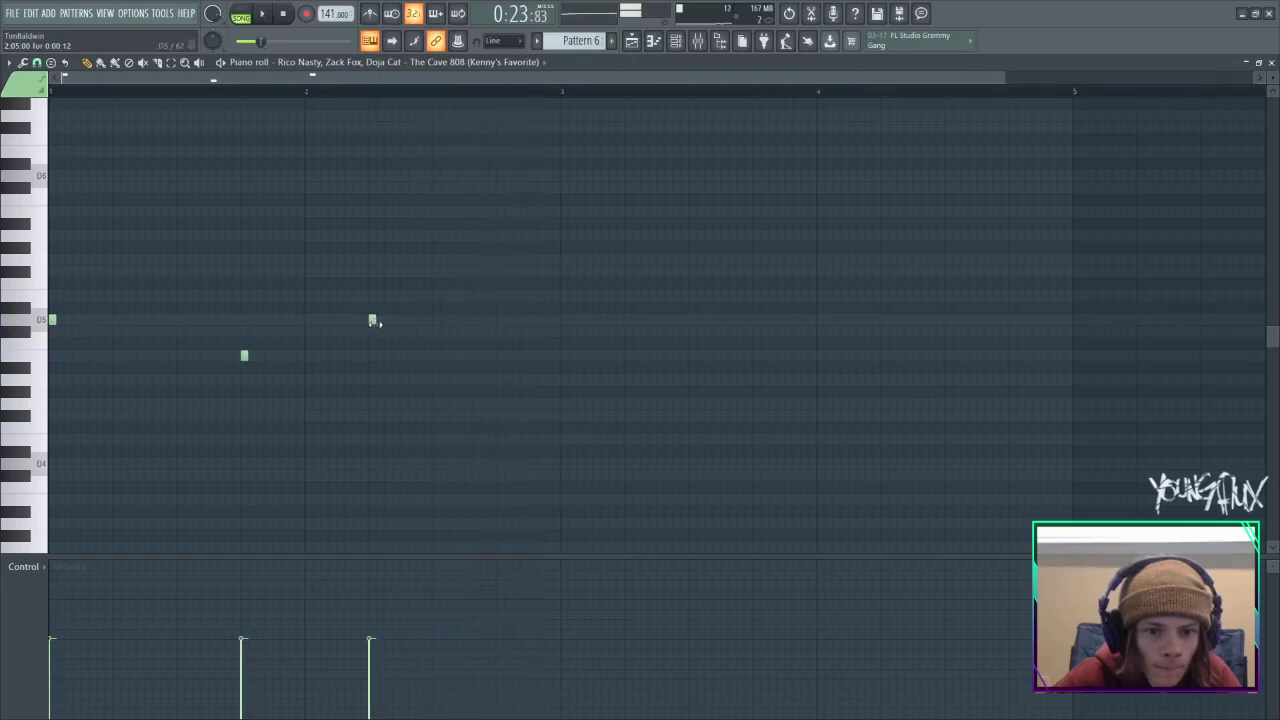
pyautogui.click(564, 320)
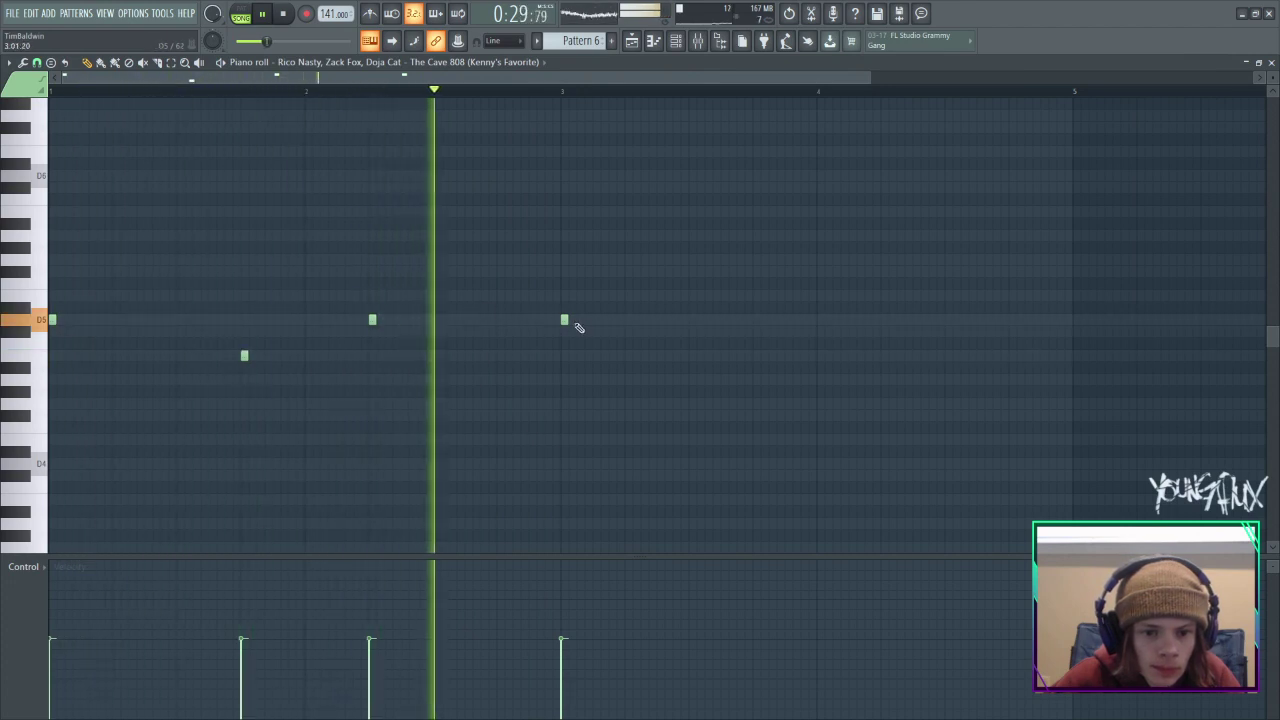
pyautogui.click(820, 321)
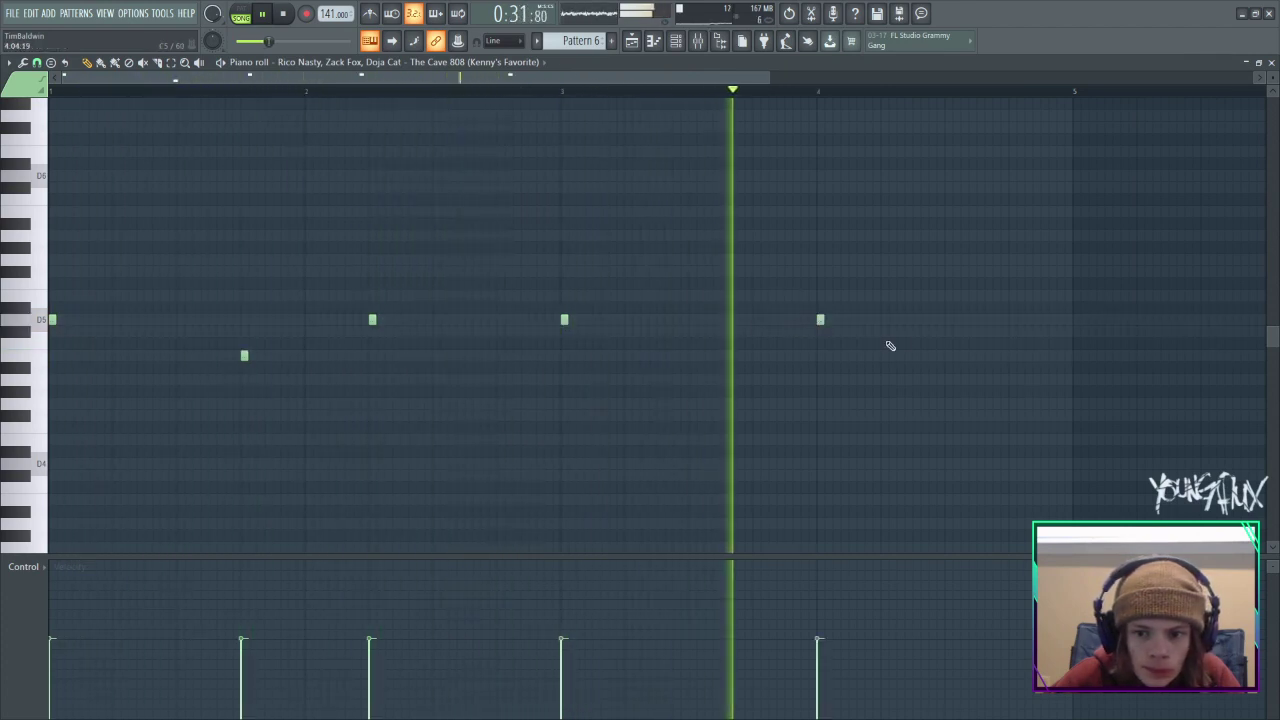
# Add B4 808 notes at step 9 of bar 4 and step 13 of bar 3, checking them against the playing song.
pyautogui.click(947, 331)
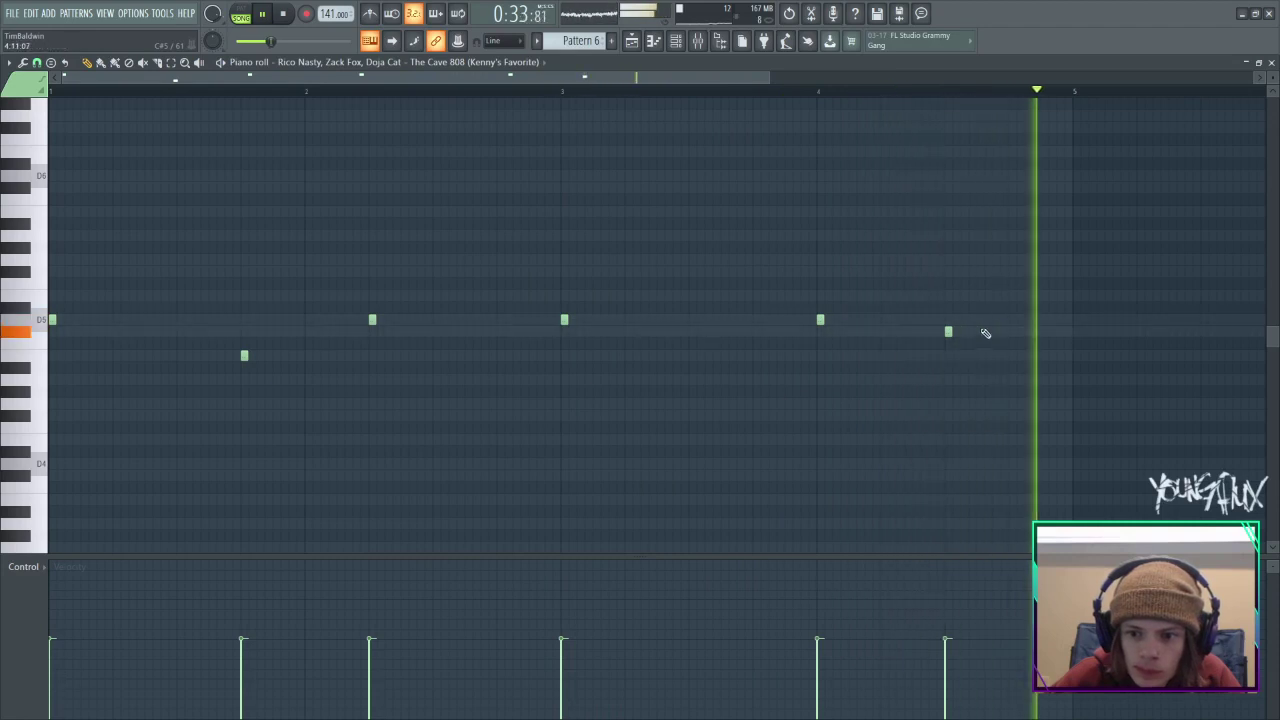
pyautogui.press('space')
pyautogui.moveTo(948, 333); pyautogui.dragTo(948, 356)
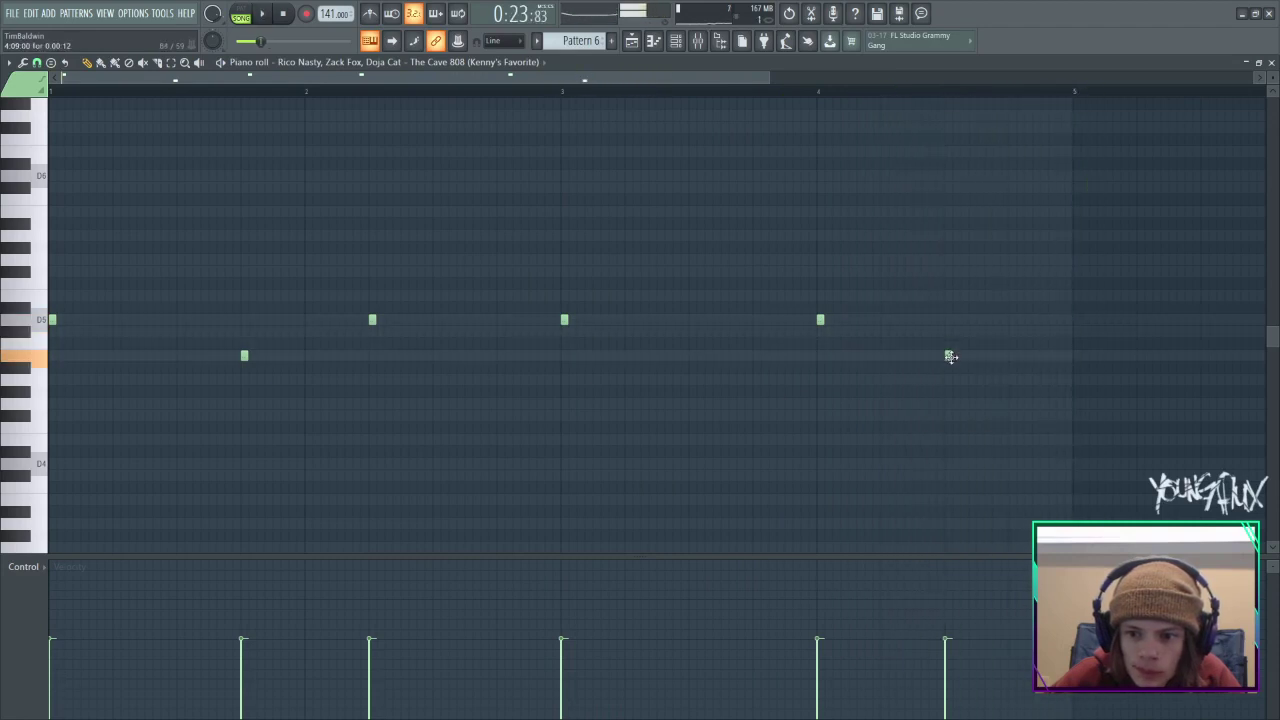
pyautogui.press('space')
pyautogui.moveTo(764, 82); pyautogui.dragTo(793, 84)
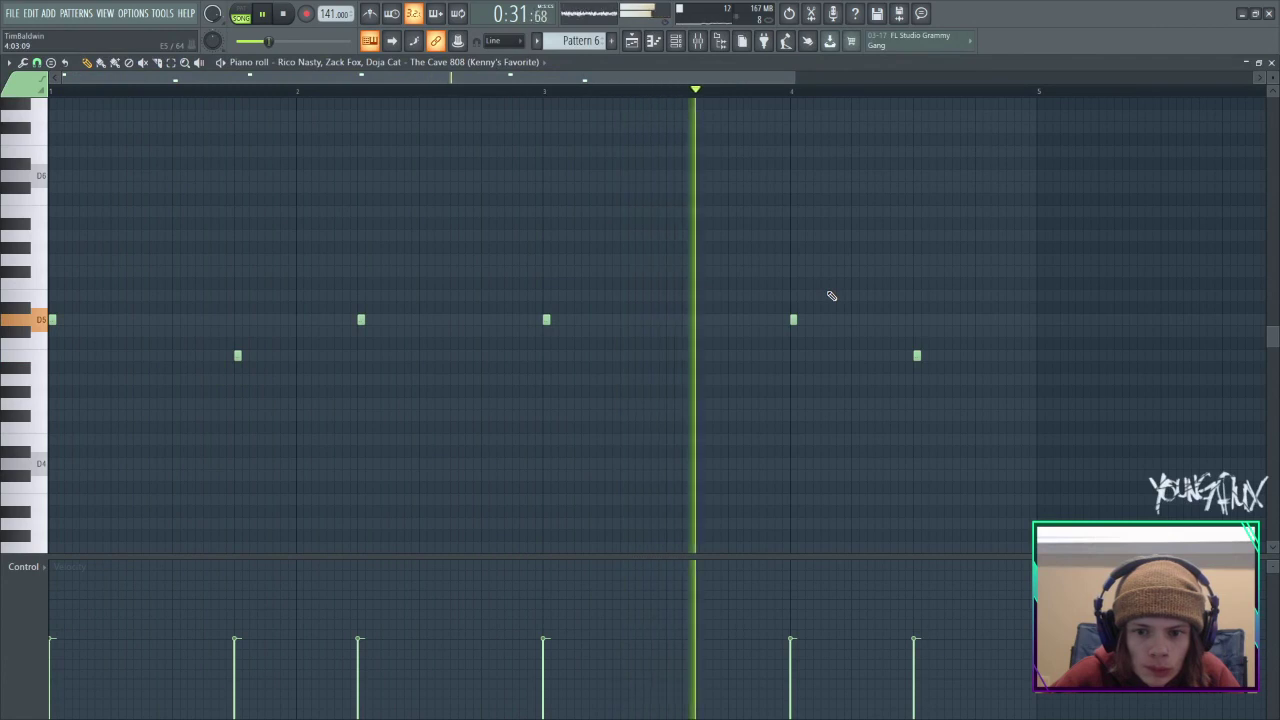
pyautogui.click(731, 355)
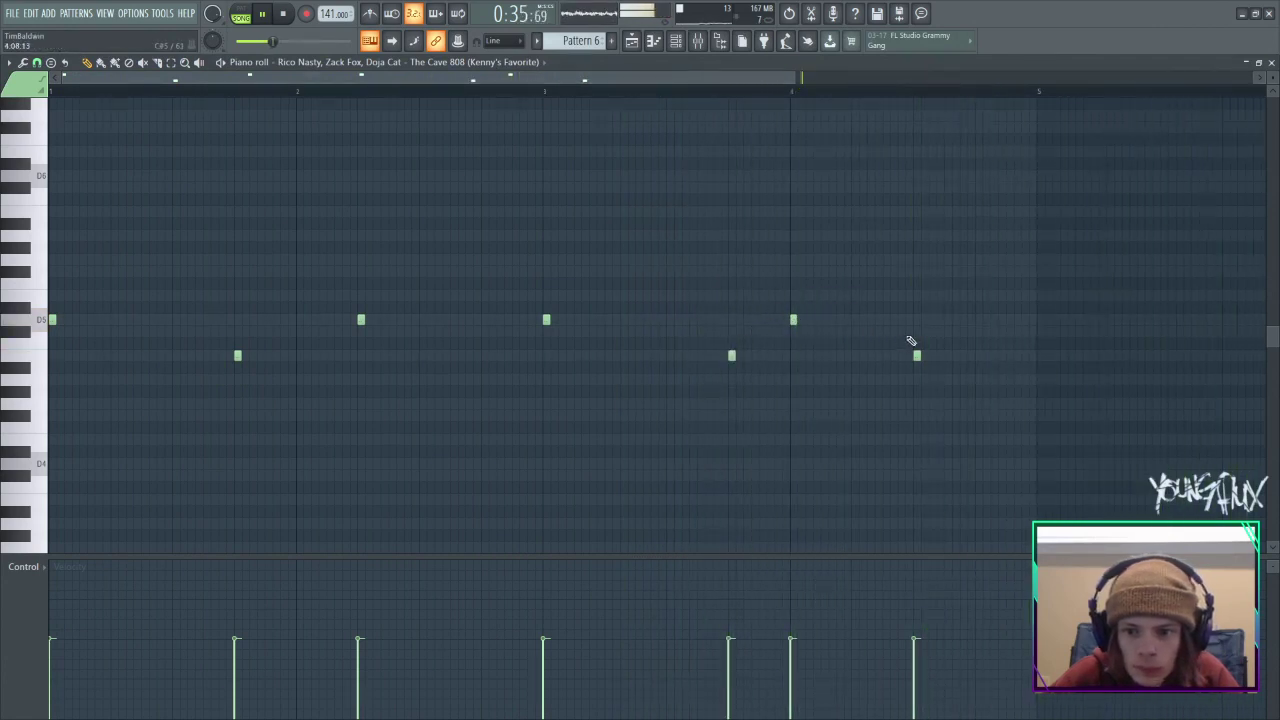
# Restart the song and raise the velocity of all the 808 notes to about 73%.
pyautogui.press('space')
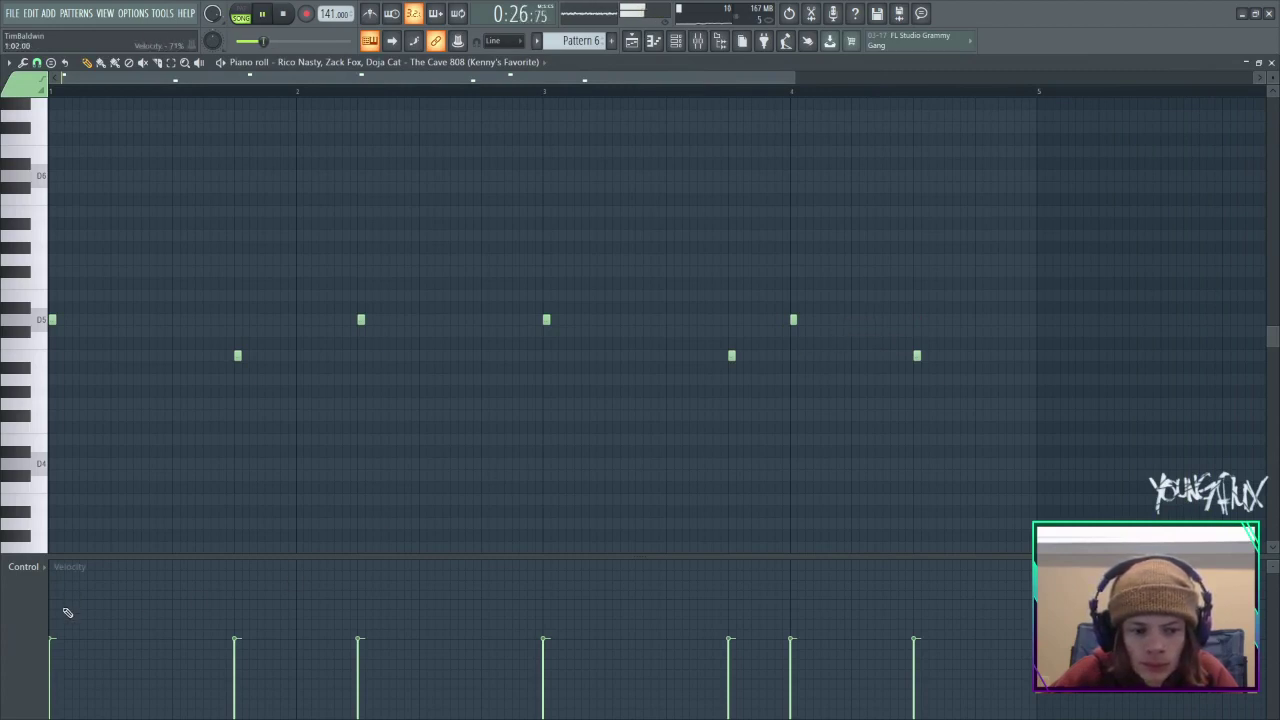
pyautogui.click(234, 601)
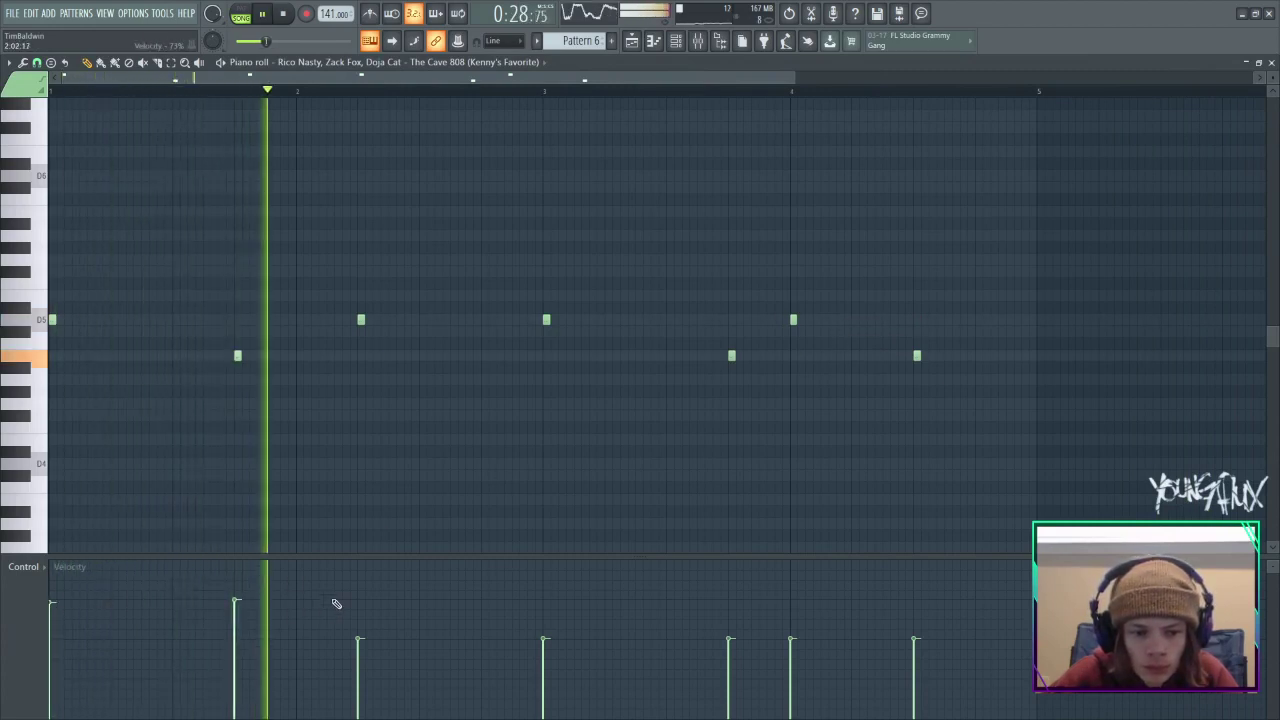
pyautogui.moveTo(336, 603)
pyautogui.mouseDown()
pyautogui.moveTo(923, 606)
pyautogui.moveTo(914, 600)
pyautogui.mouseUp()
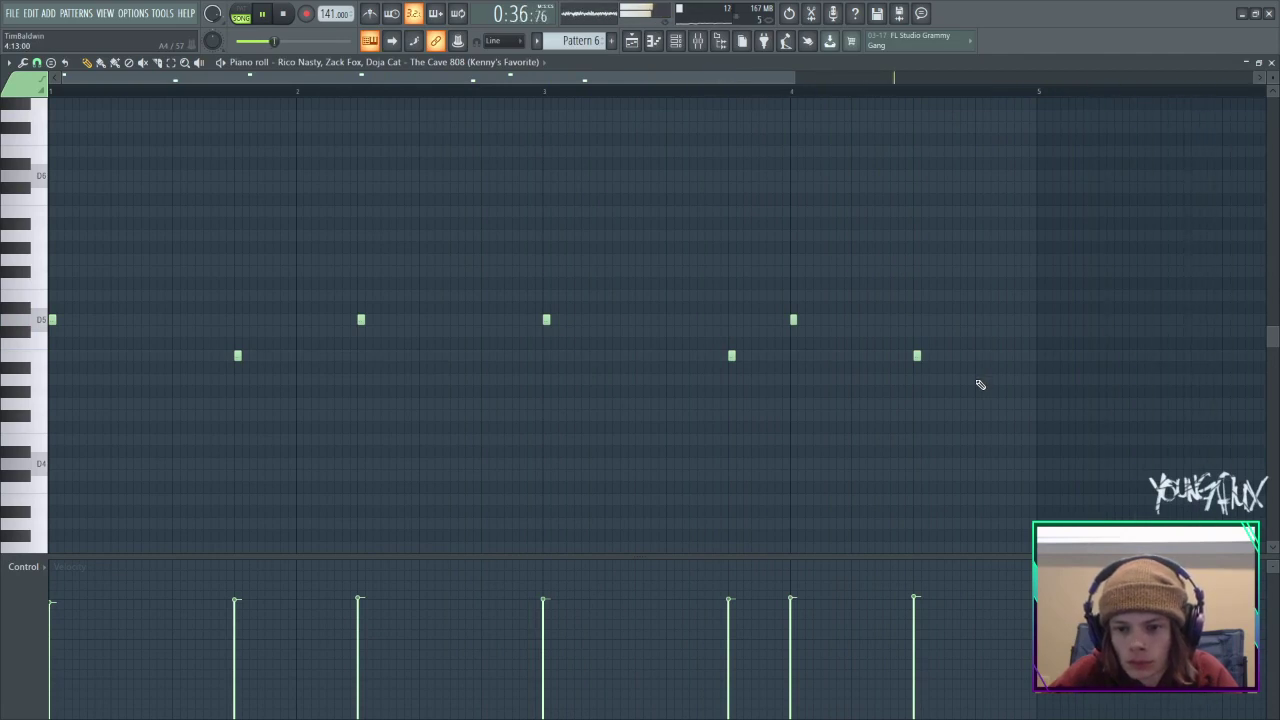
# Raise the last 808 note in bar 4 to F#5.
pyautogui.click(917, 354)
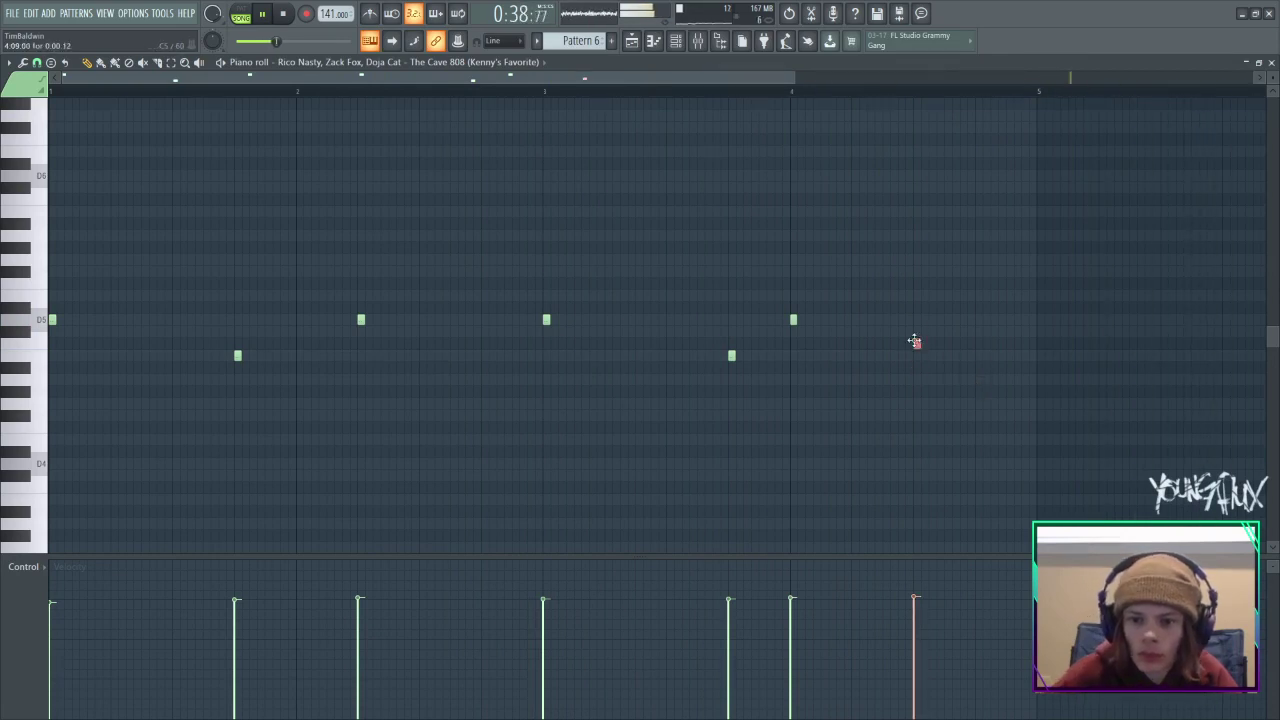
pyautogui.hotkey('shift', 'Up')
pyautogui.hotkey('shift', 'Up')
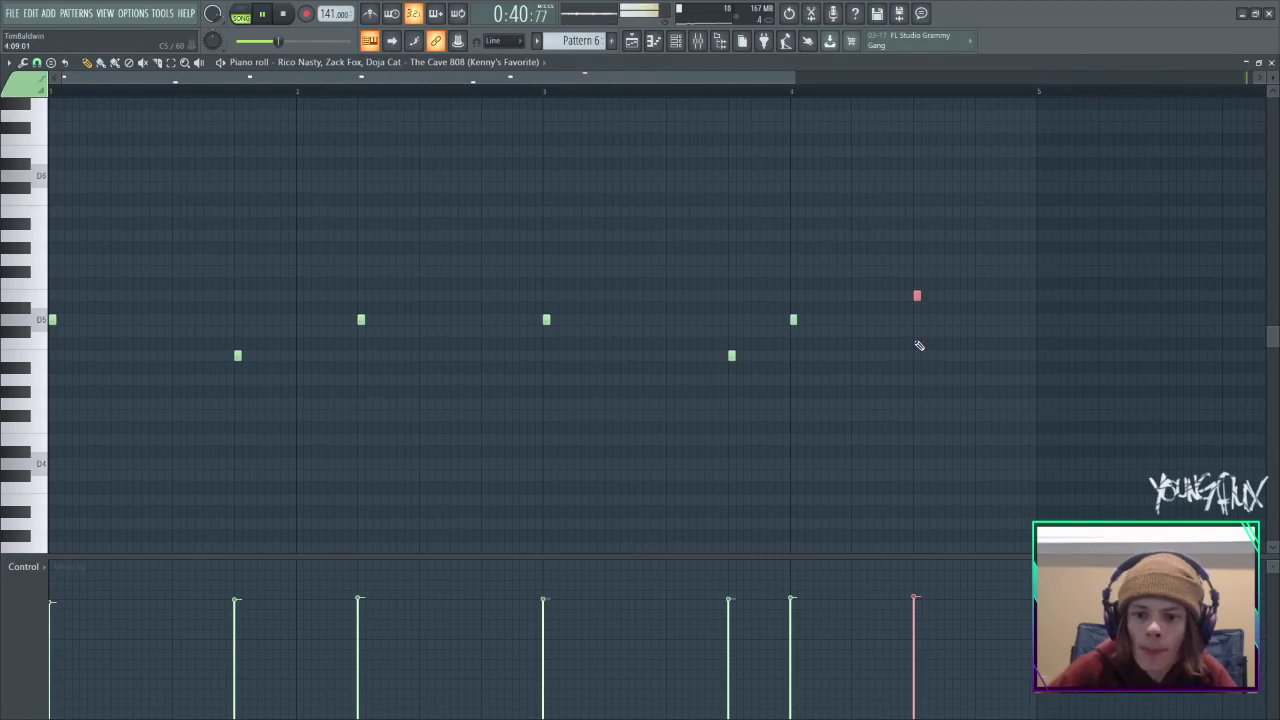
pyautogui.hotkey('shift', 'Up')
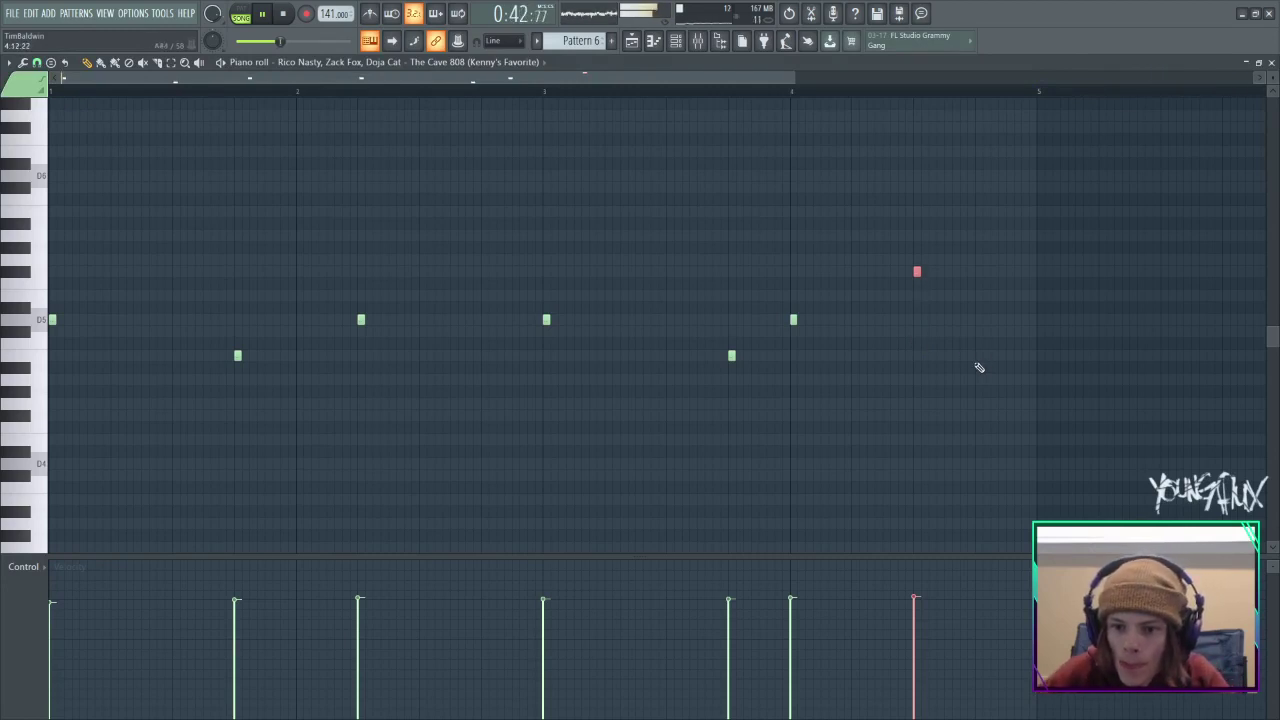
# Add a D5 808 note at step 13 of bar 4 and check the line against the playing song.
pyautogui.click(975, 320)
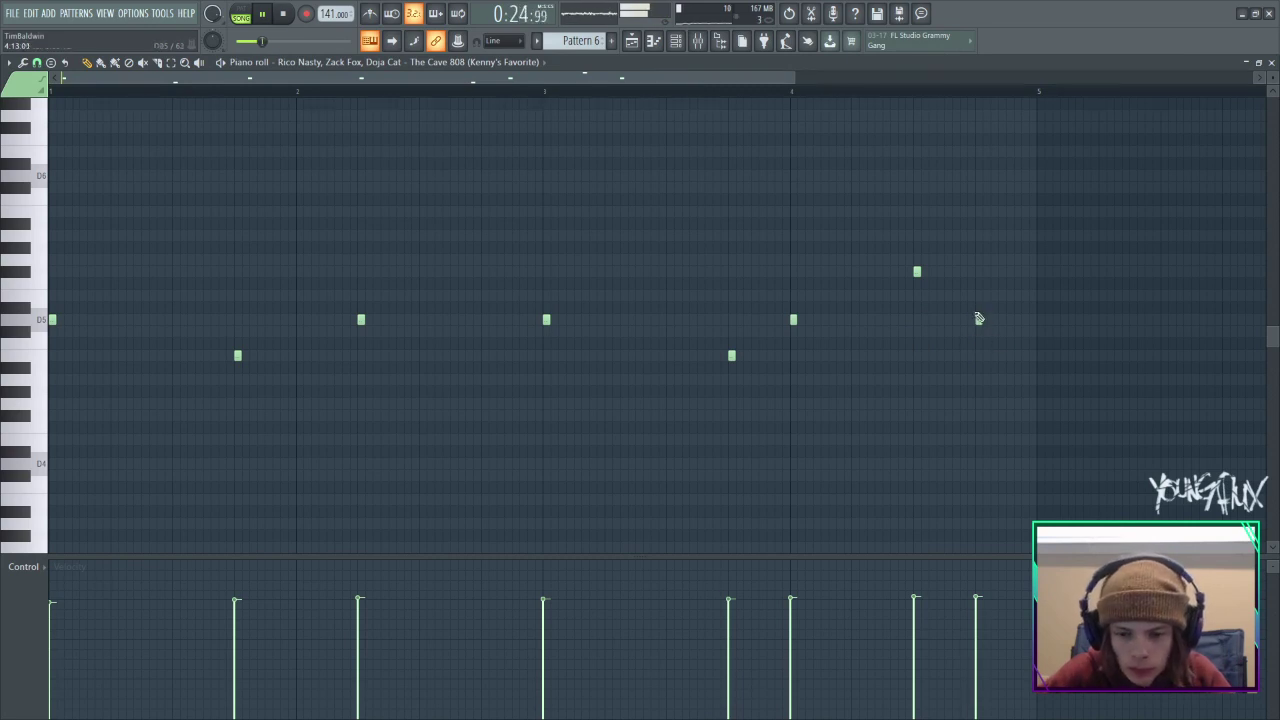
pyautogui.scroll(-2, 969, 304)
pyautogui.scroll(4, 489, 315)
pyautogui.scroll(-4, 487, 326)
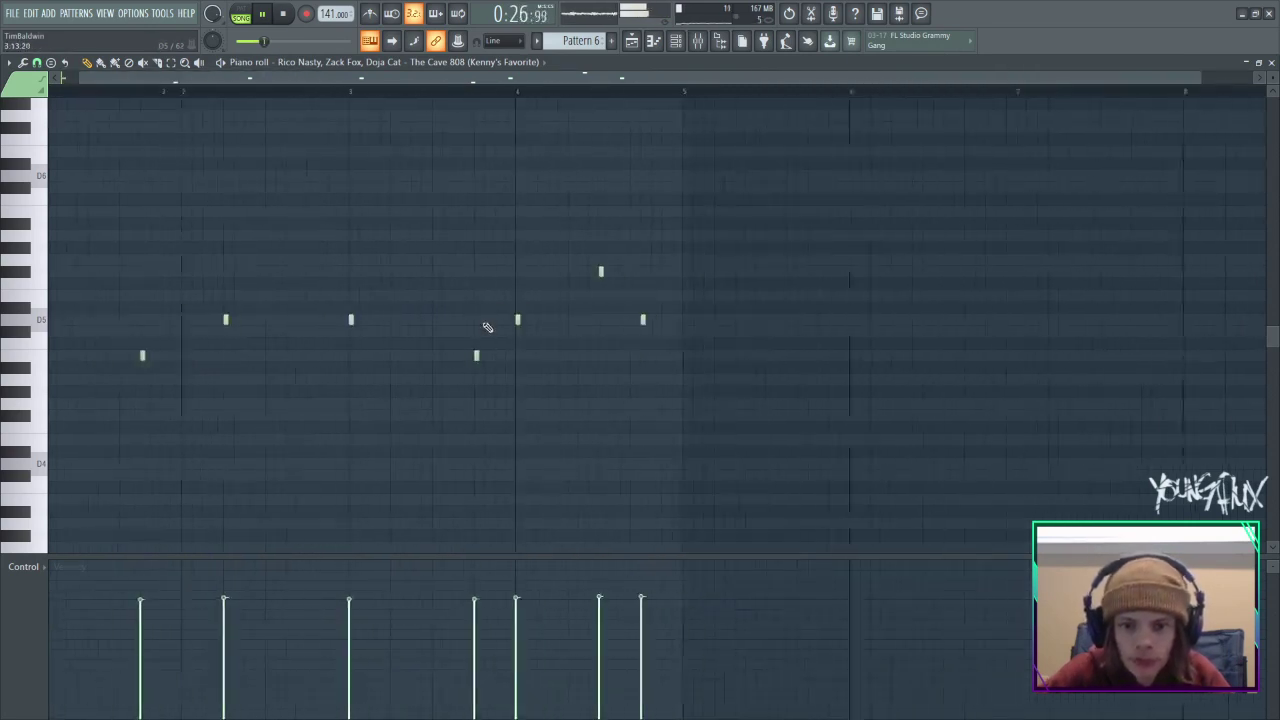
pyautogui.moveTo(586, 77); pyautogui.dragTo(449, 100)
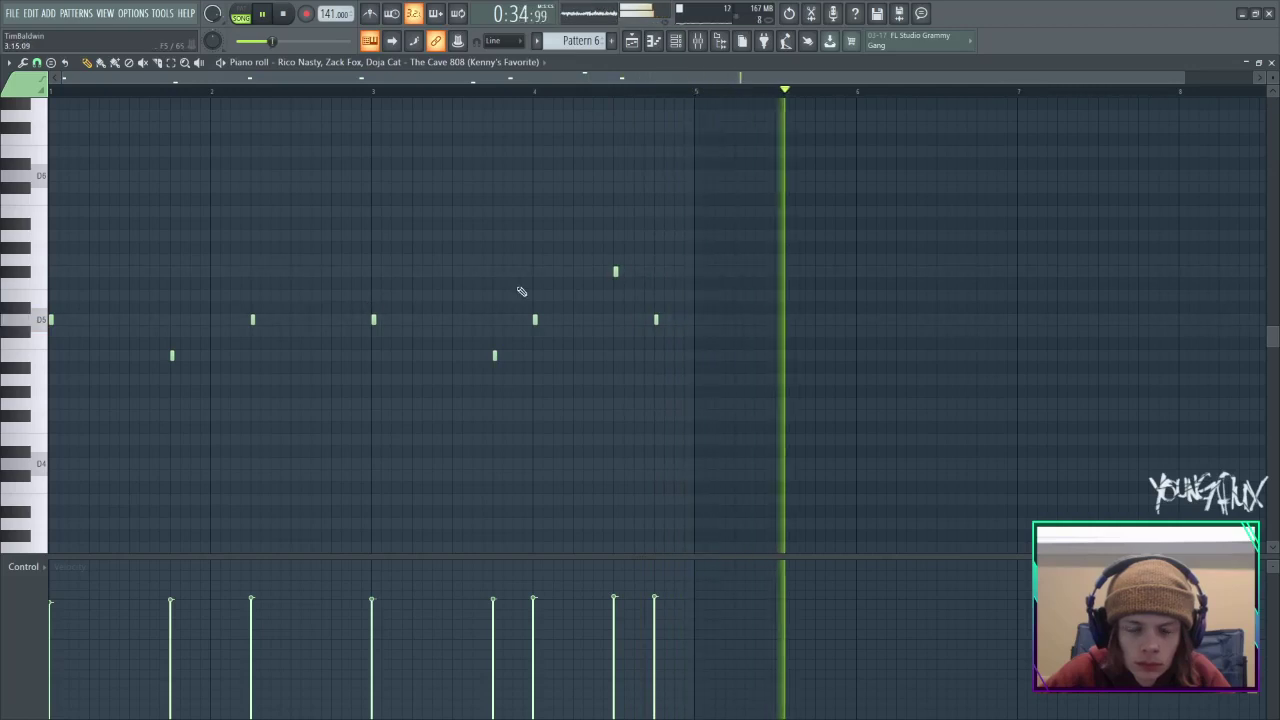
pyautogui.click(385, 321)
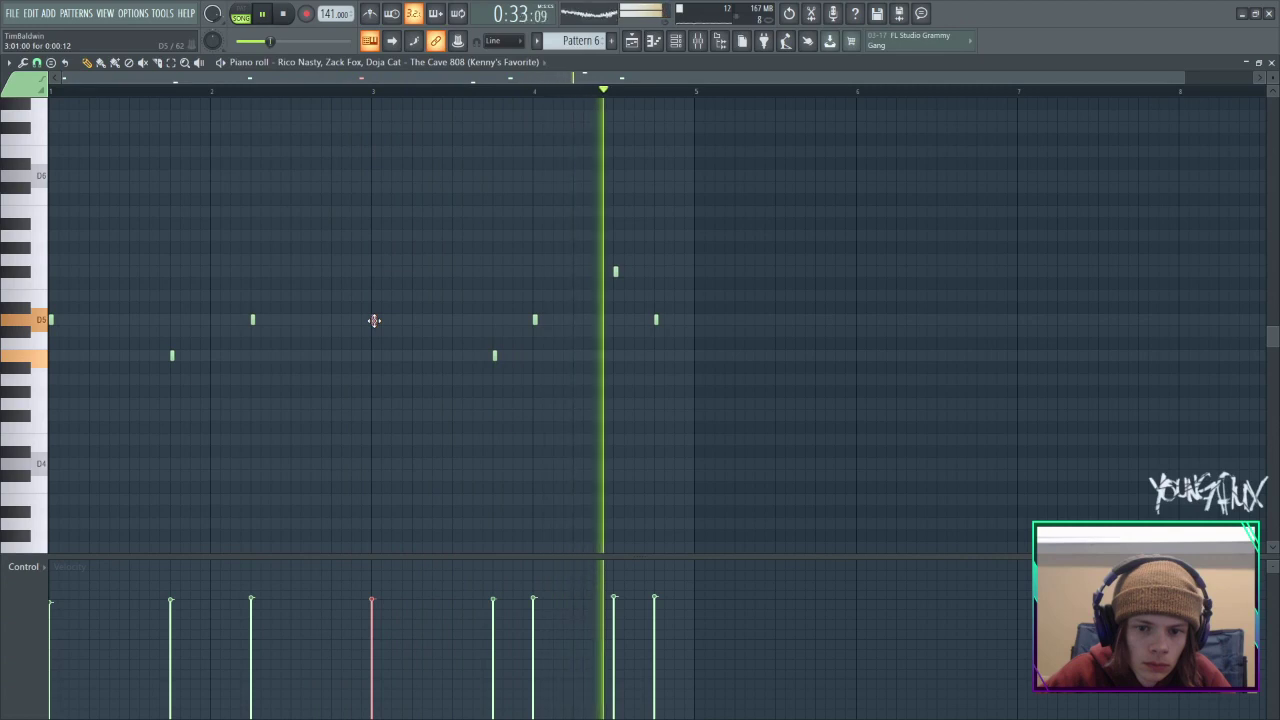
# Lower the F#5 808 note at step 9 of bar 4 to D5 and restart playback.
pyautogui.moveTo(629, 266); pyautogui.dragTo(560, 290)
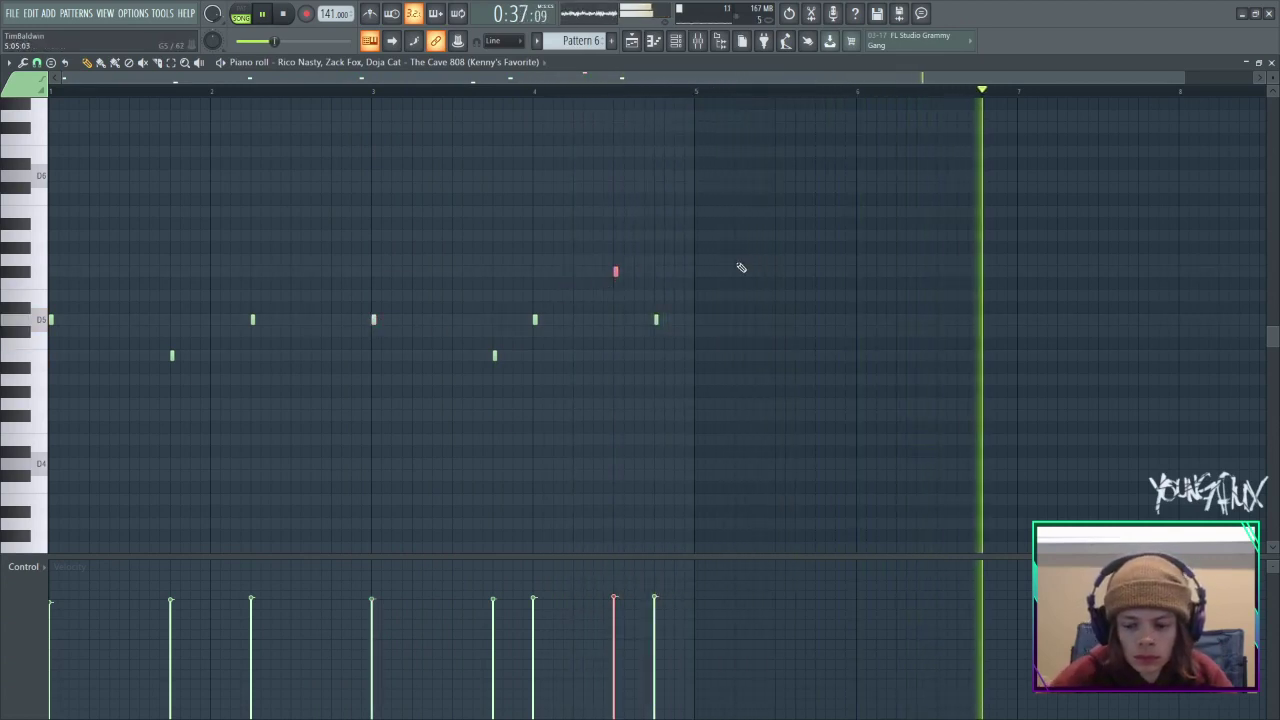
pyautogui.hotkey('shift', 'Down')
pyautogui.hotkey('shift', 'Down')
pyautogui.hotkey('shift', 'Down')
pyautogui.hotkey('shift', 'Down')
pyautogui.press('space')
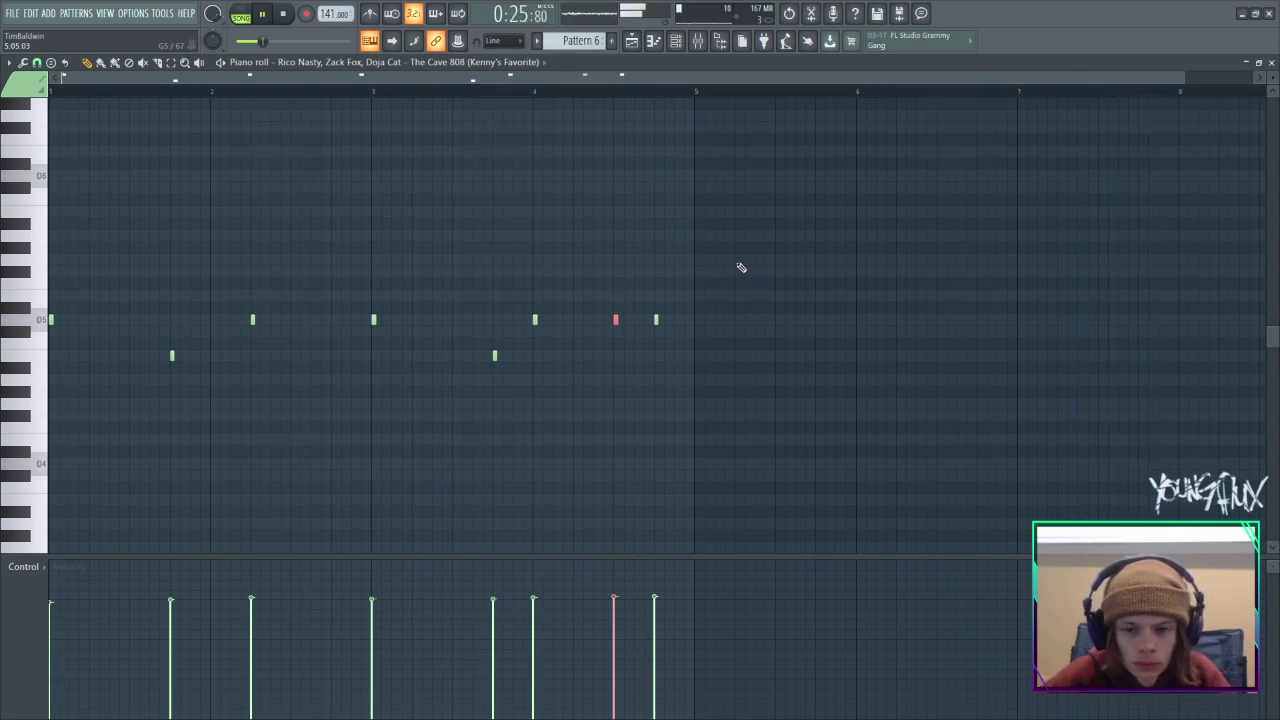
# Lower the 808 note at step 13 of bar 4 to B4.
pyautogui.click(656, 320)
pyautogui.hotkey('shift', 'Down')
pyautogui.hotkey('shift', 'Down')
pyautogui.hotkey('shift', 'Down')
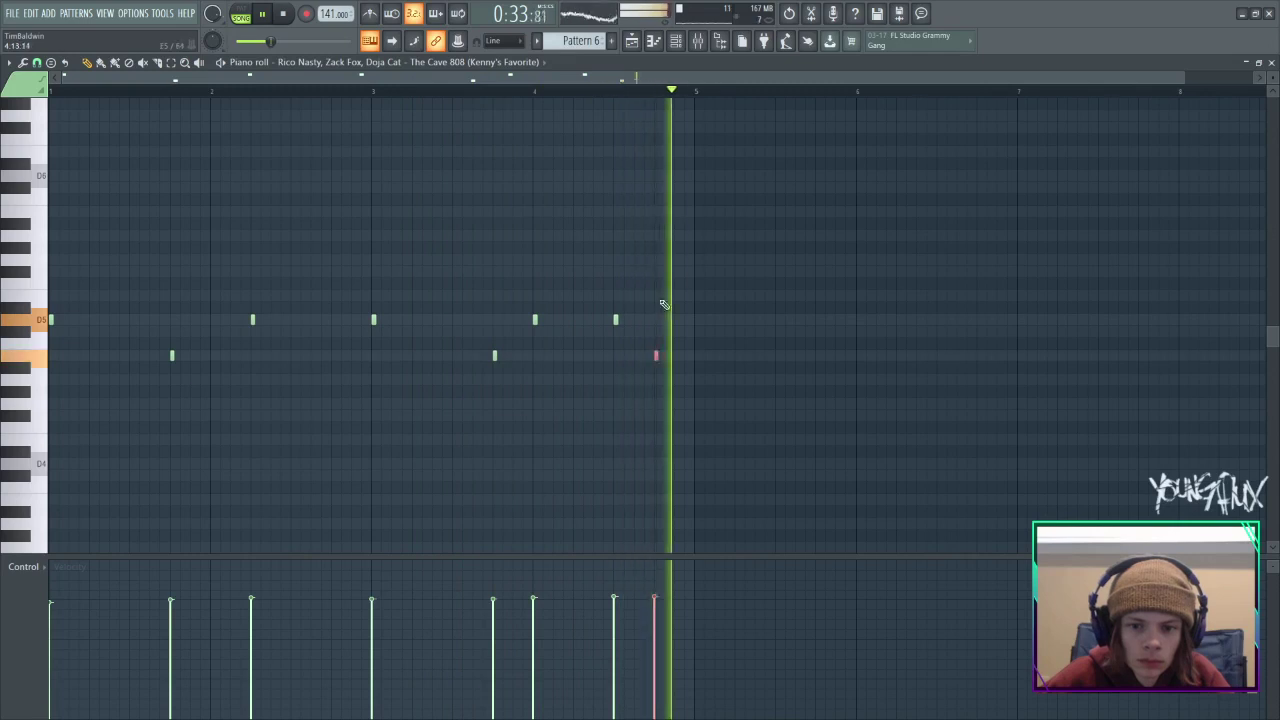
# Raise the 808 note at step 9 of bar 4 to F#5 and replay the end of the line.
pyautogui.click(614, 320)
pyautogui.press('Up')
pyautogui.press('Up')
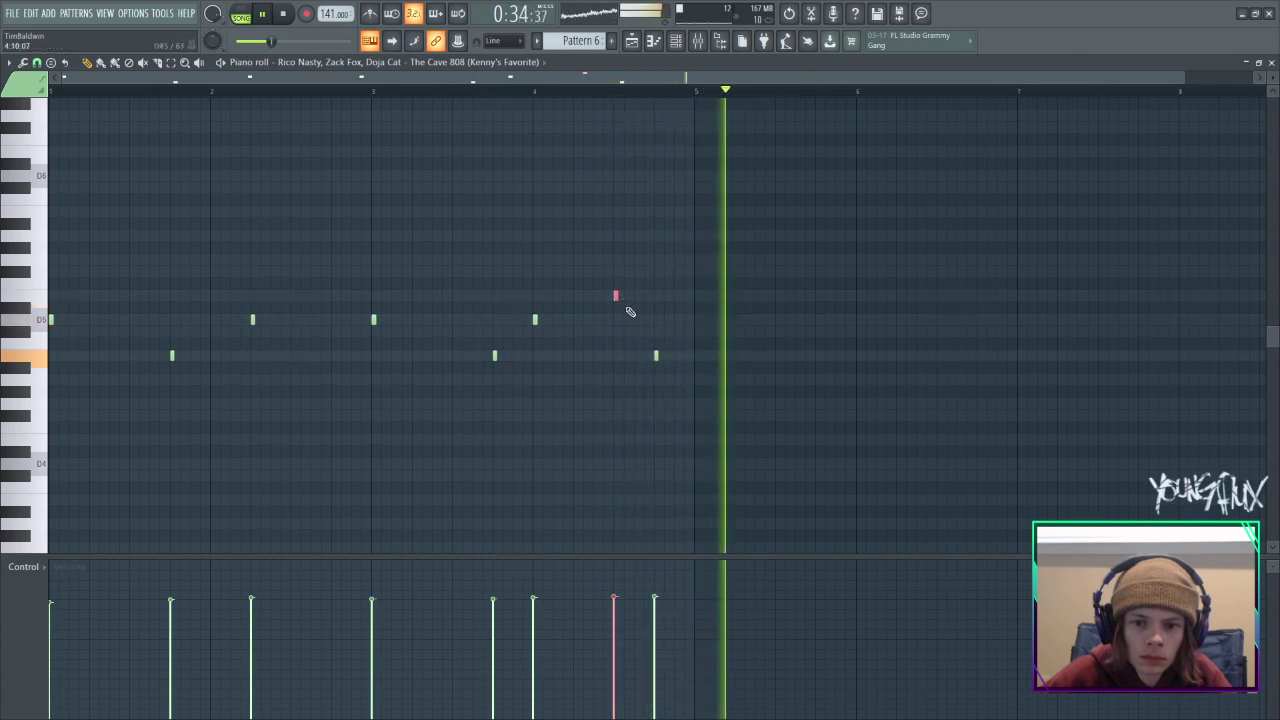
pyautogui.press('Up')
pyautogui.press('Up')
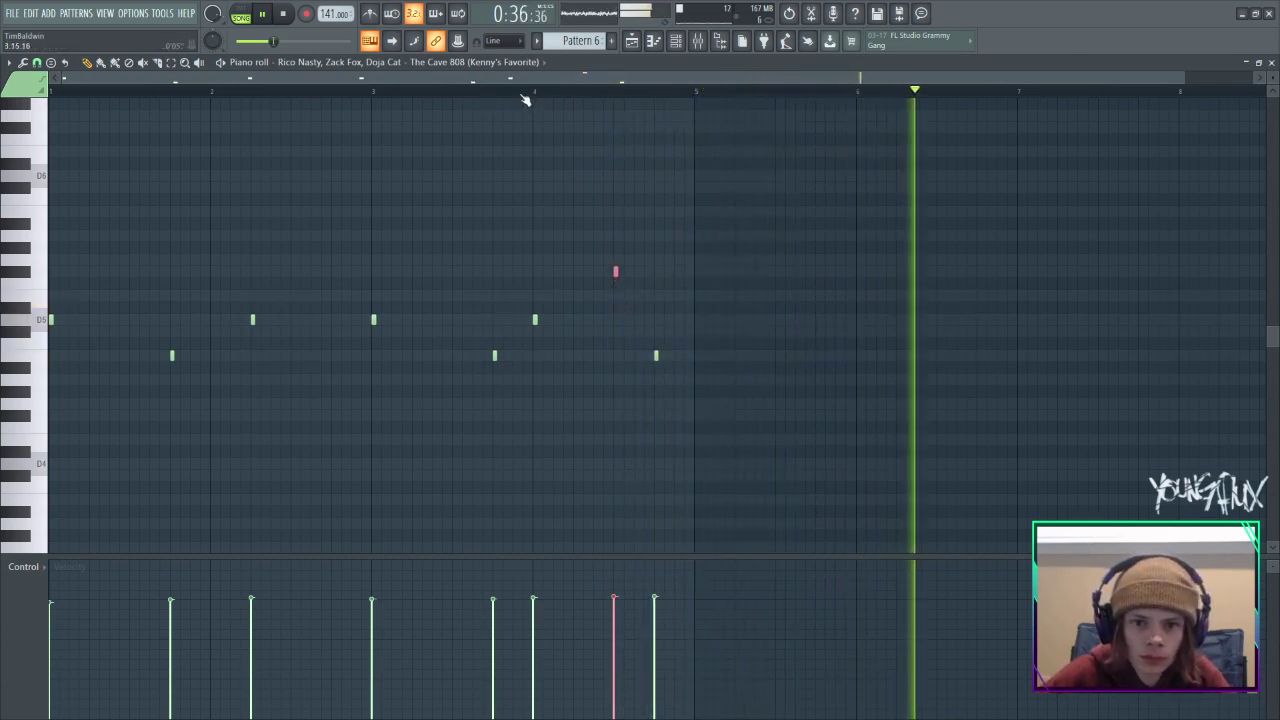
pyautogui.click(522, 94)
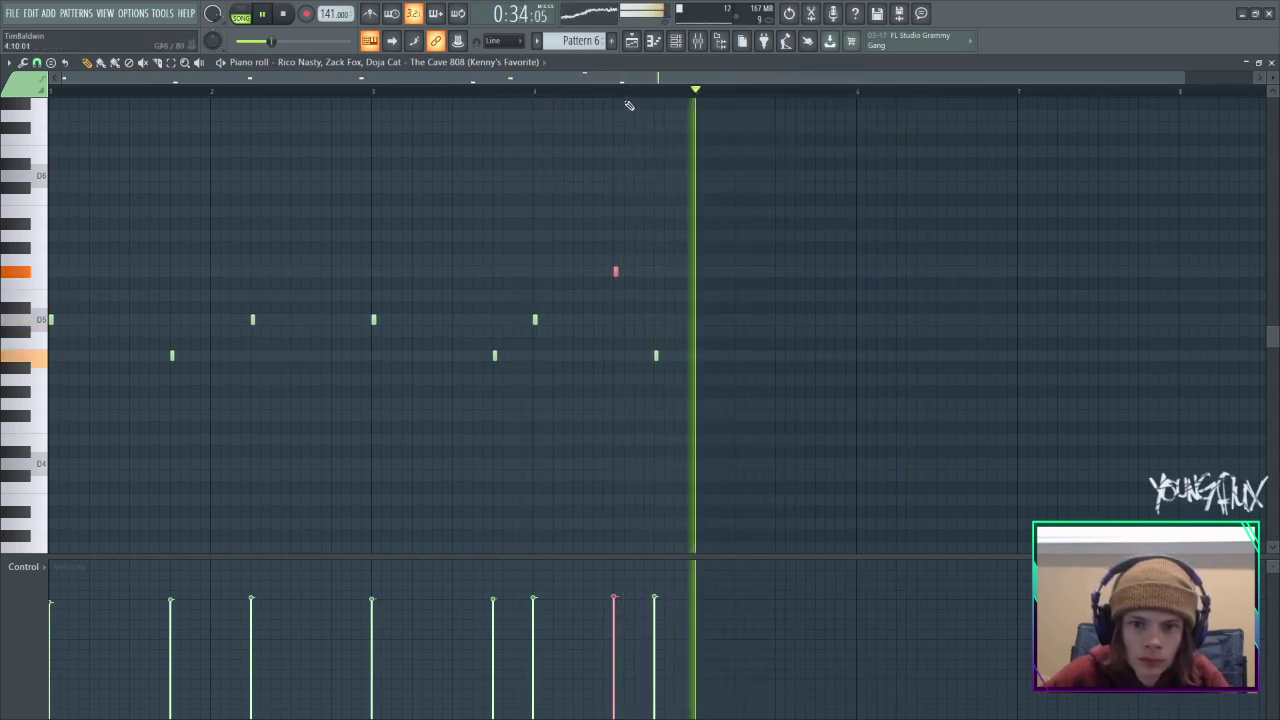
# Move the F#5 808 note to step 5 of bar 4 and lower it to D5, checking it against the song.
pyautogui.press('space')
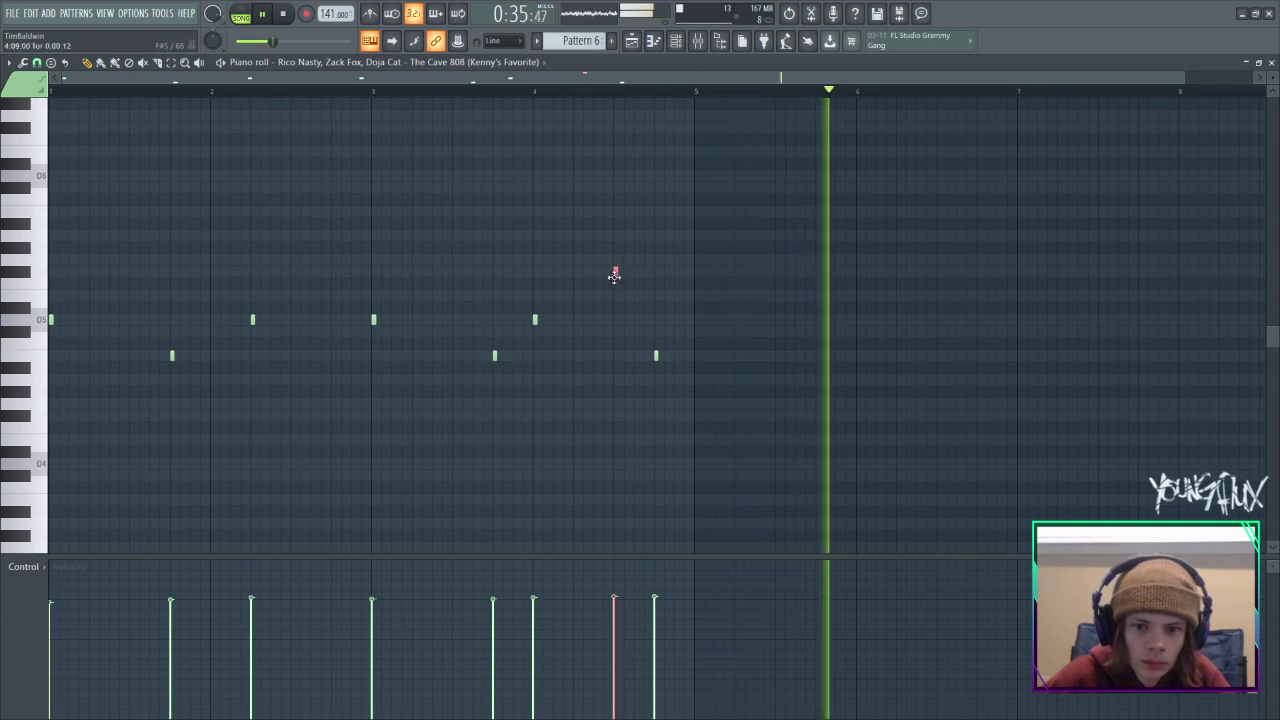
pyautogui.moveTo(614, 273); pyautogui.dragTo(575, 272)
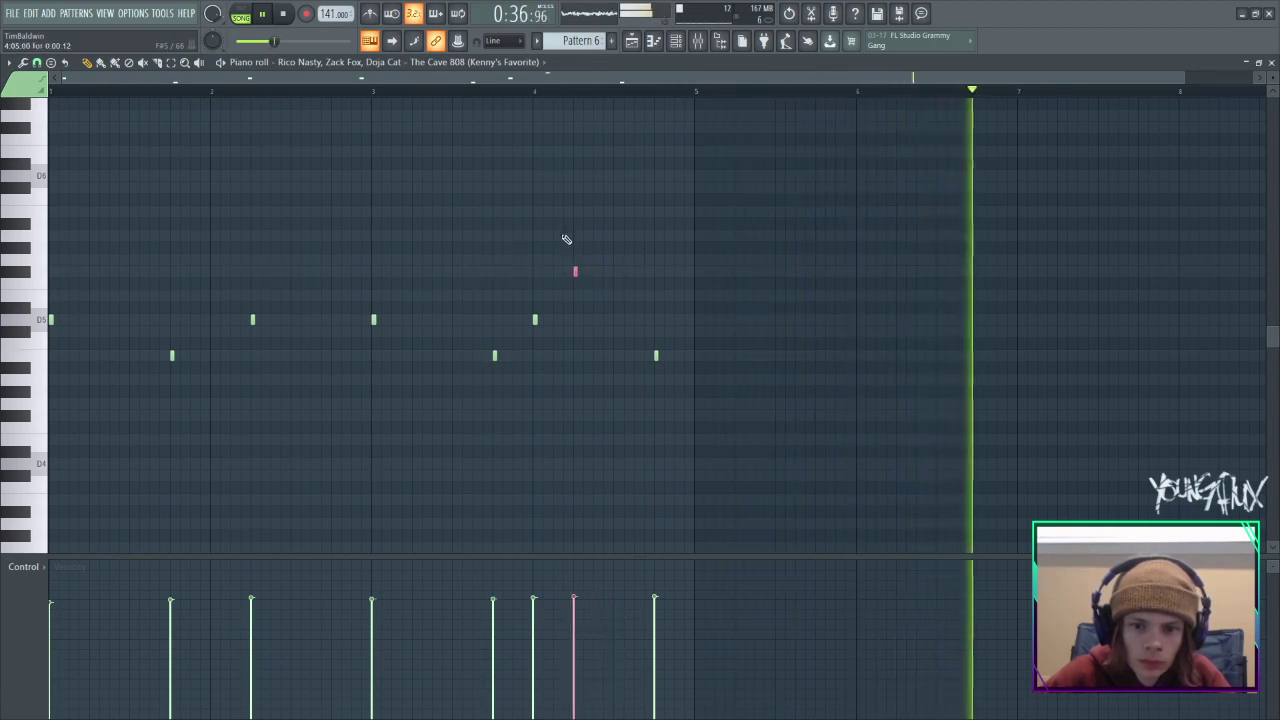
pyautogui.click(478, 88)
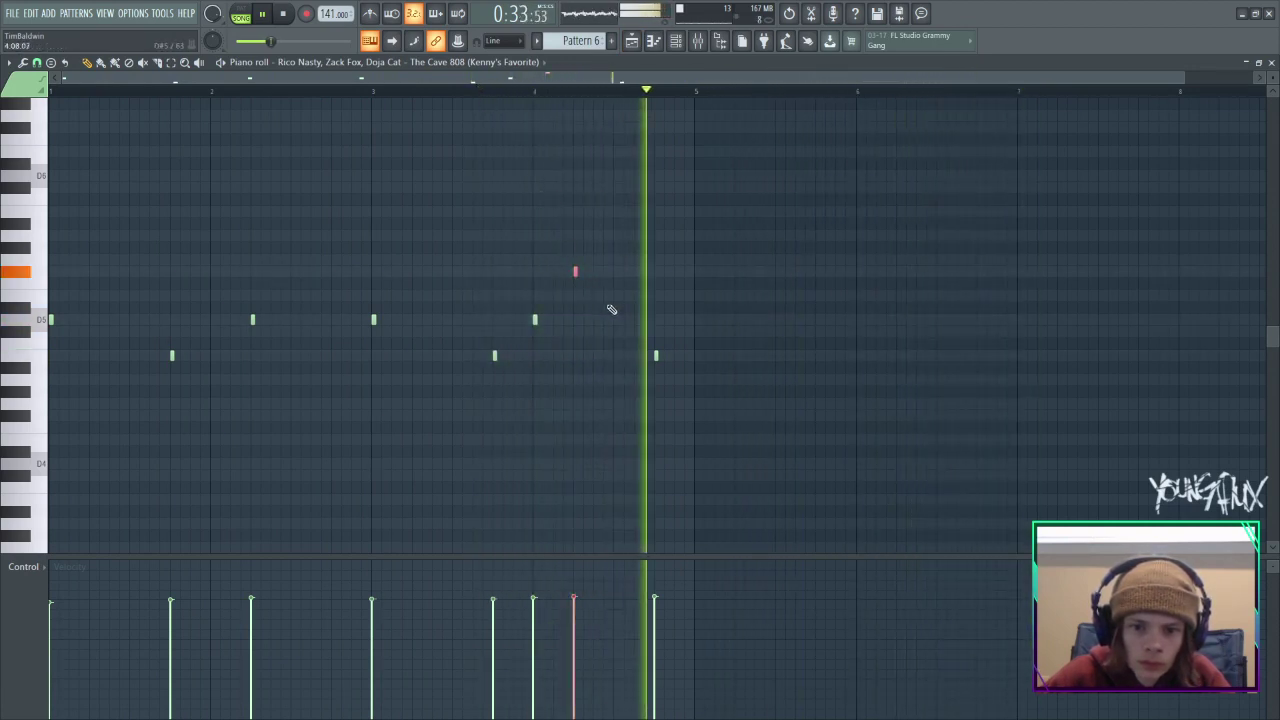
pyautogui.moveTo(577, 271); pyautogui.dragTo(574, 320)
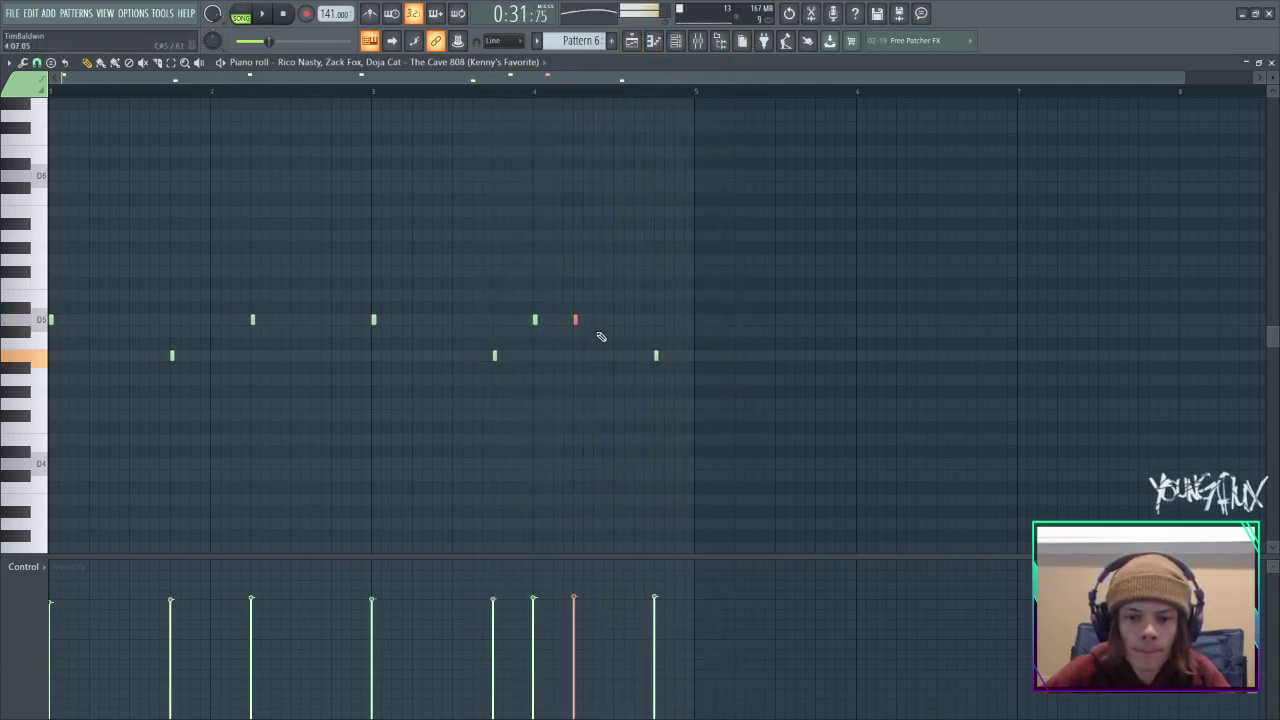
# Try an extra 808 note after step 5 of bar 4, at C#5 and at E5, against the playing song.
pyautogui.press('space')
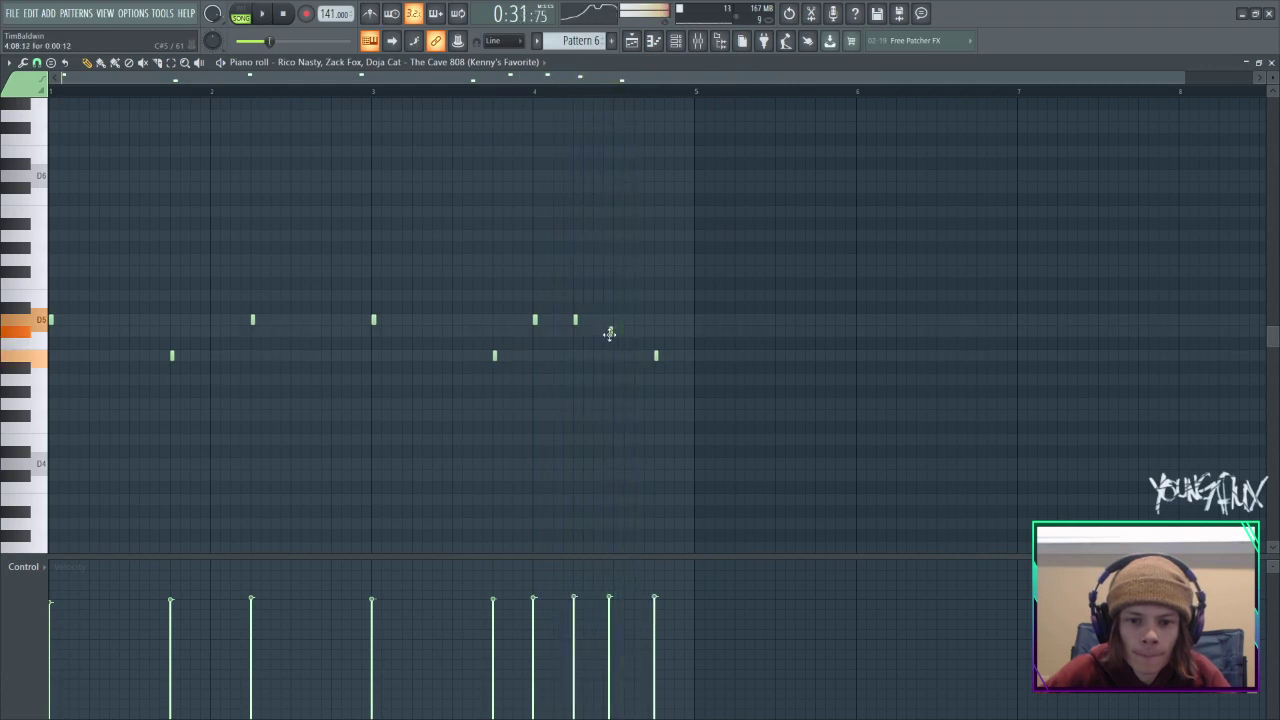
pyautogui.press('space')
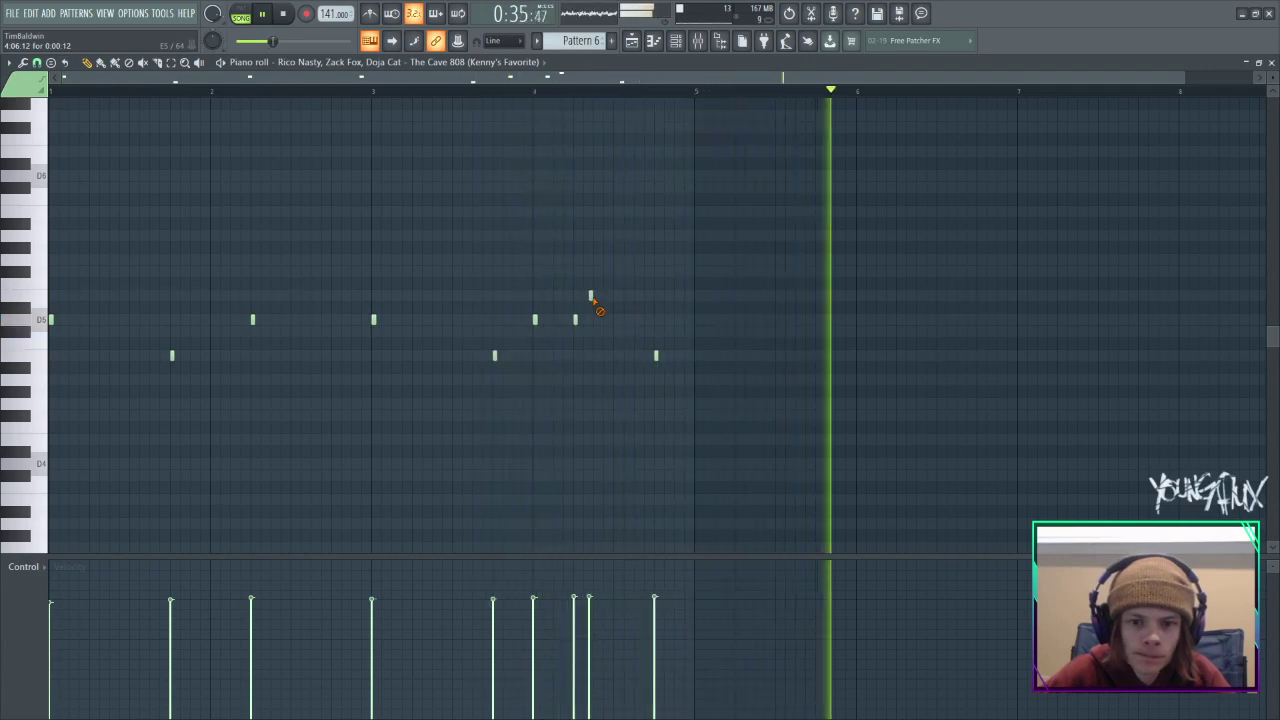
pyautogui.press('space')
pyautogui.press('space')
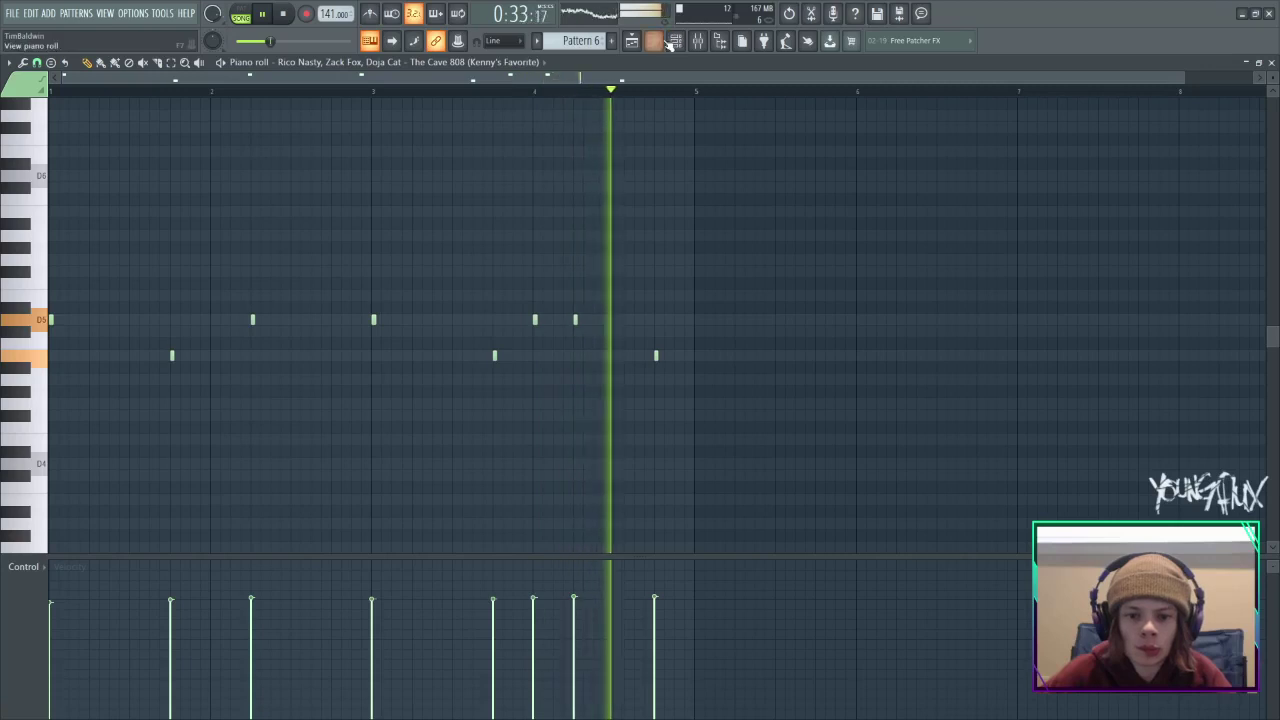
# Open the playlist and replay the arrangement from bar 16 to hear the 808 line.
pyautogui.press('F5')
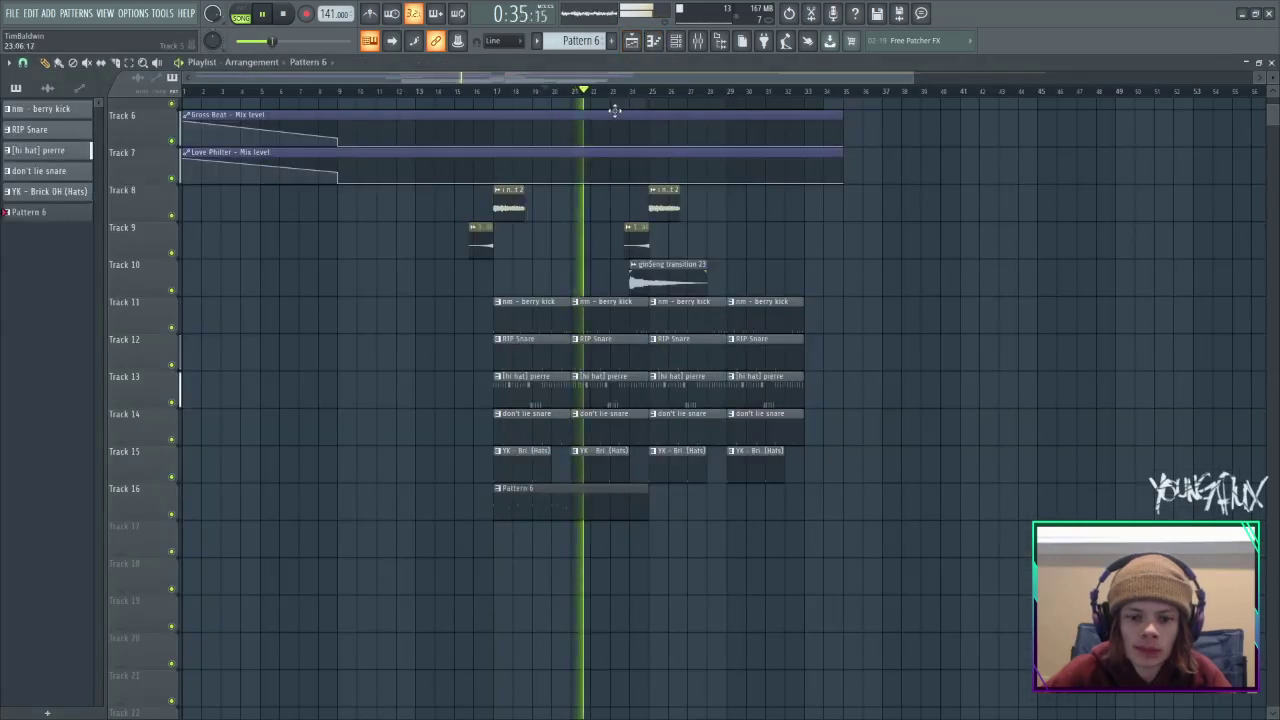
pyautogui.press('space')
pyautogui.press('space')
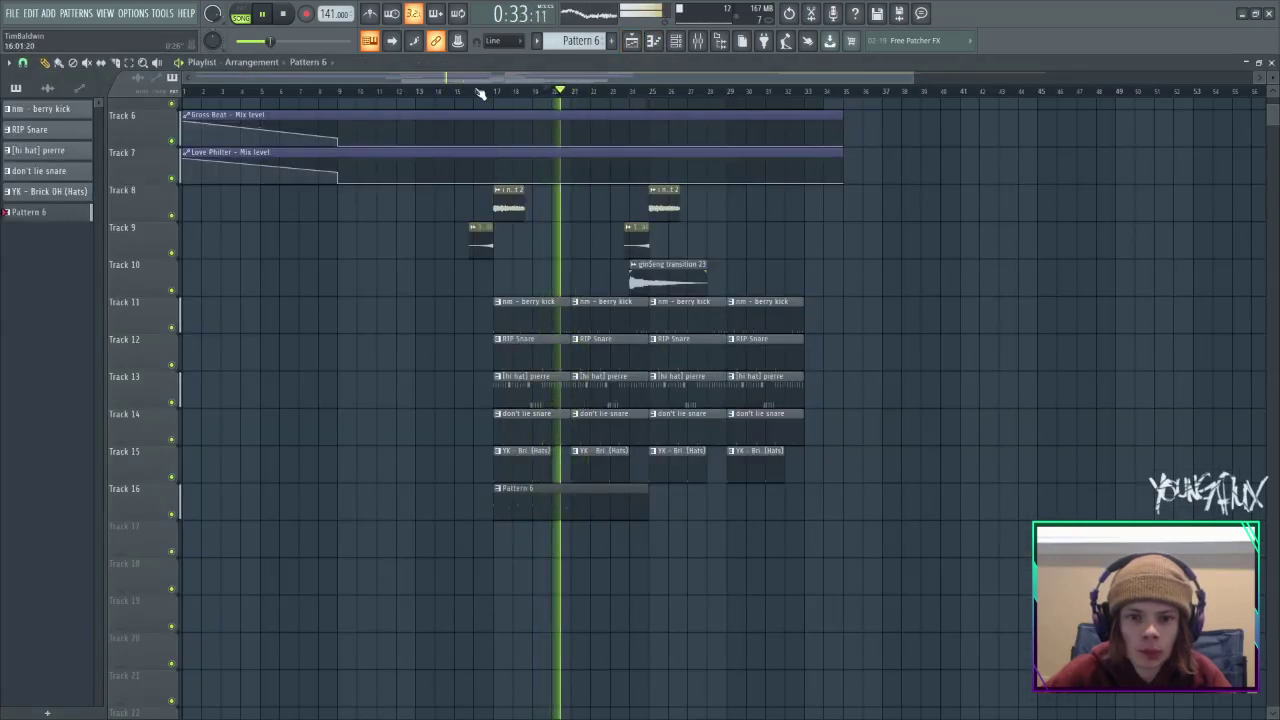
pyautogui.click(474, 92)
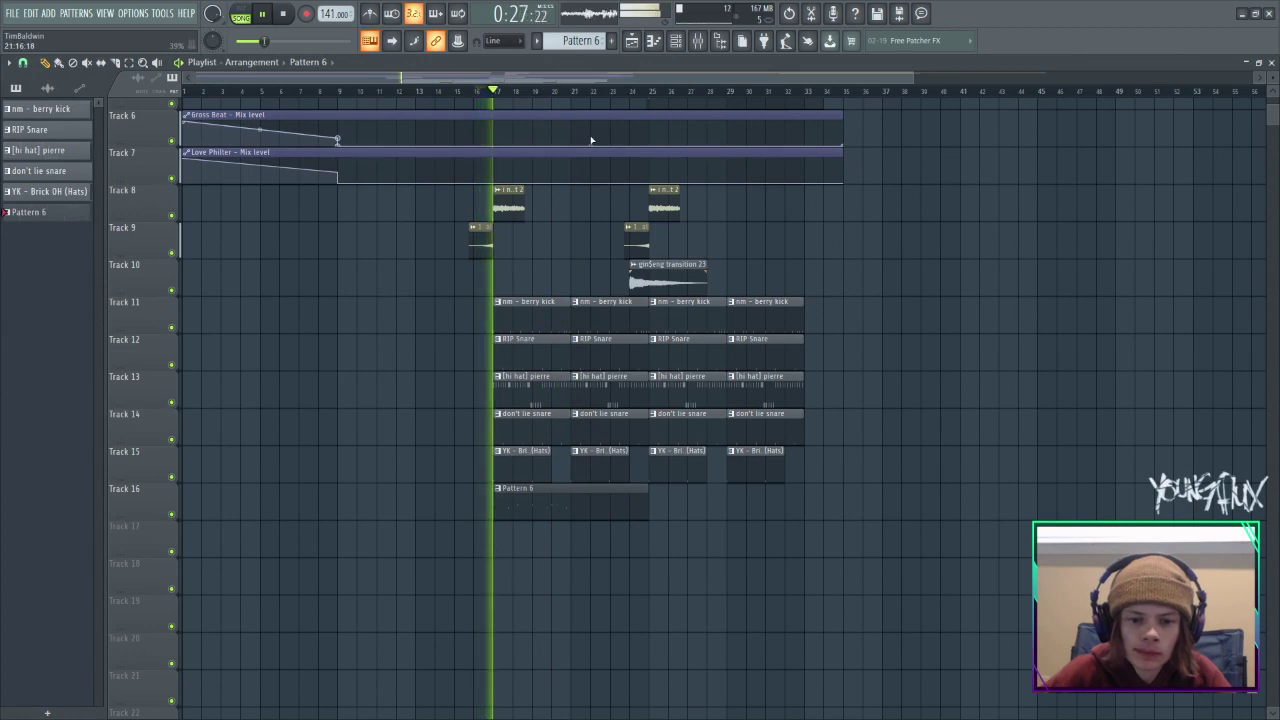
# Check the 808's level on mixer Insert 8, keeping its volume at 100%, and return to the playlist.
pyautogui.click(676, 41)
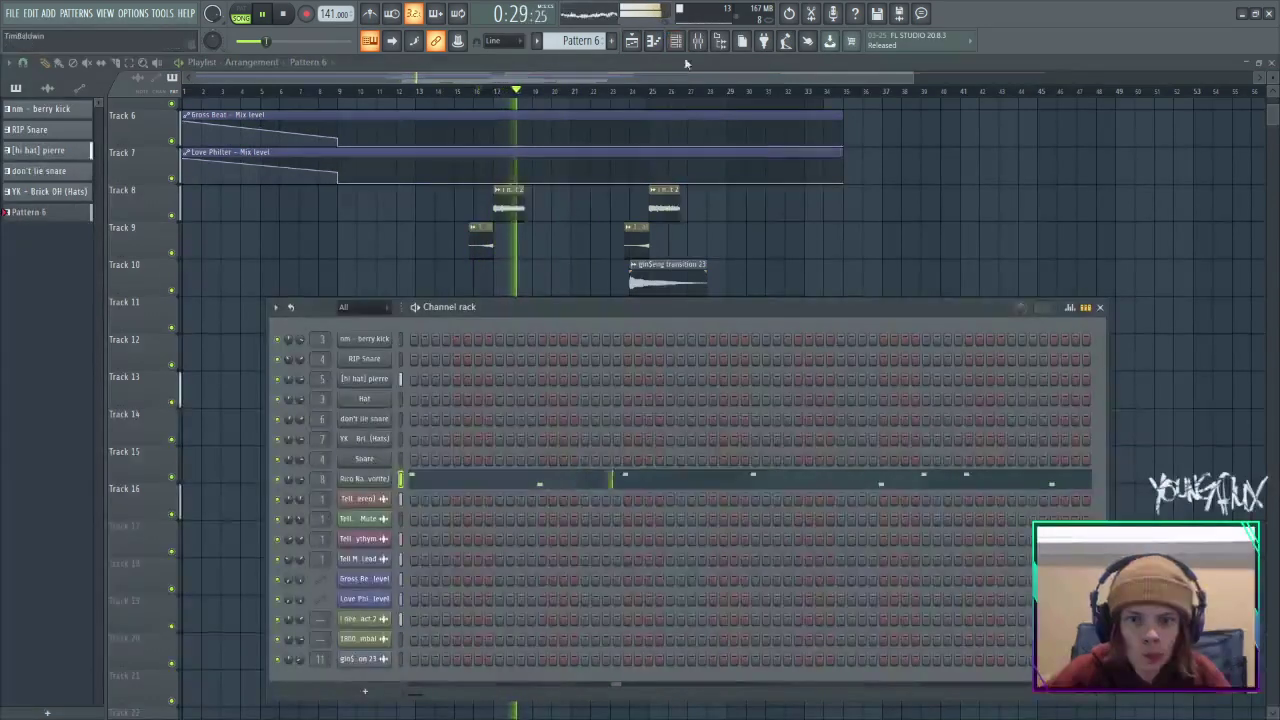
pyautogui.click(697, 42)
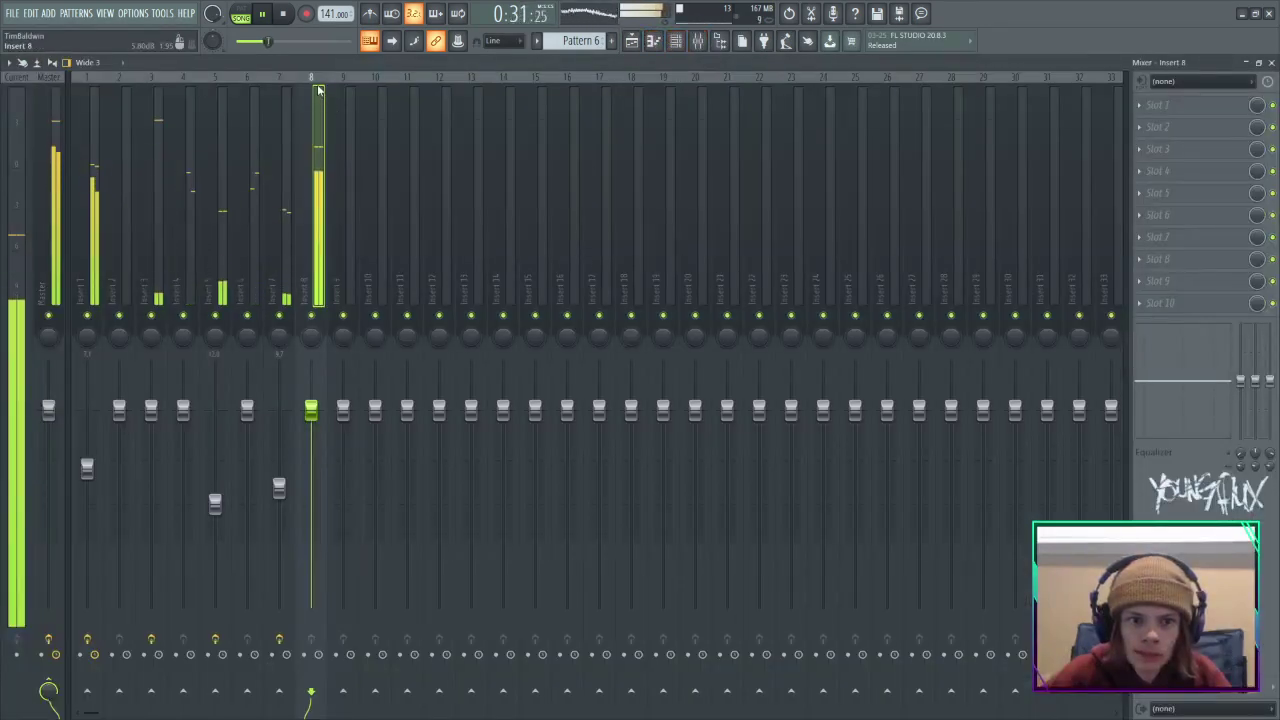
pyautogui.moveTo(311, 410)
pyautogui.mouseDown()
pyautogui.moveTo(311, 432)
pyautogui.moveTo(312, 412)
pyautogui.mouseUp()
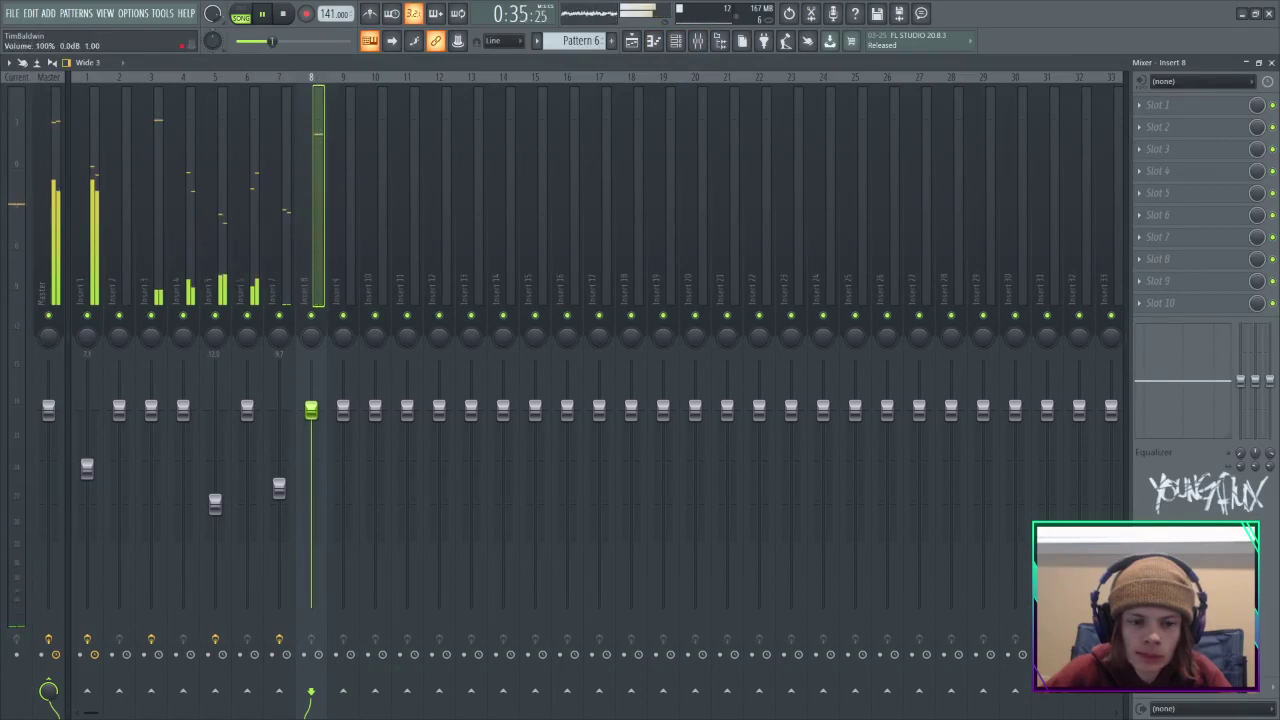
pyautogui.click(632, 42)
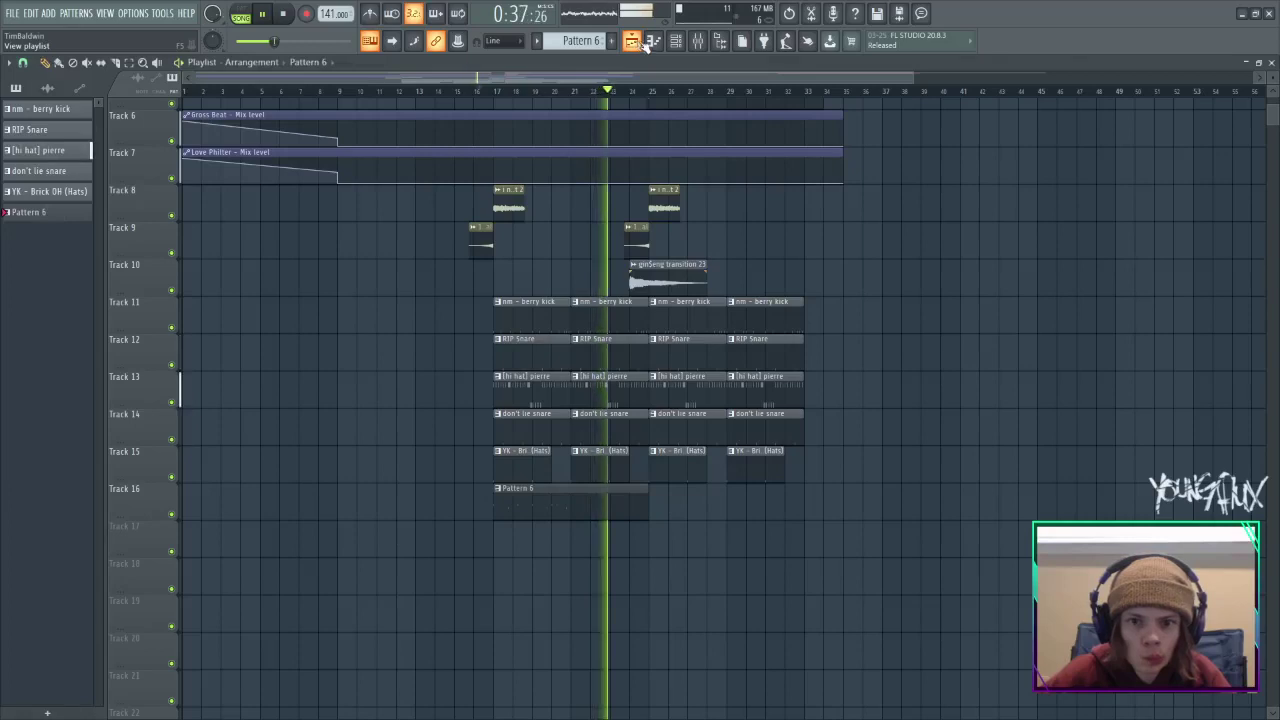
# Open the 808 channel's piano roll from the channel rack to review its notes.
pyautogui.click(676, 42)
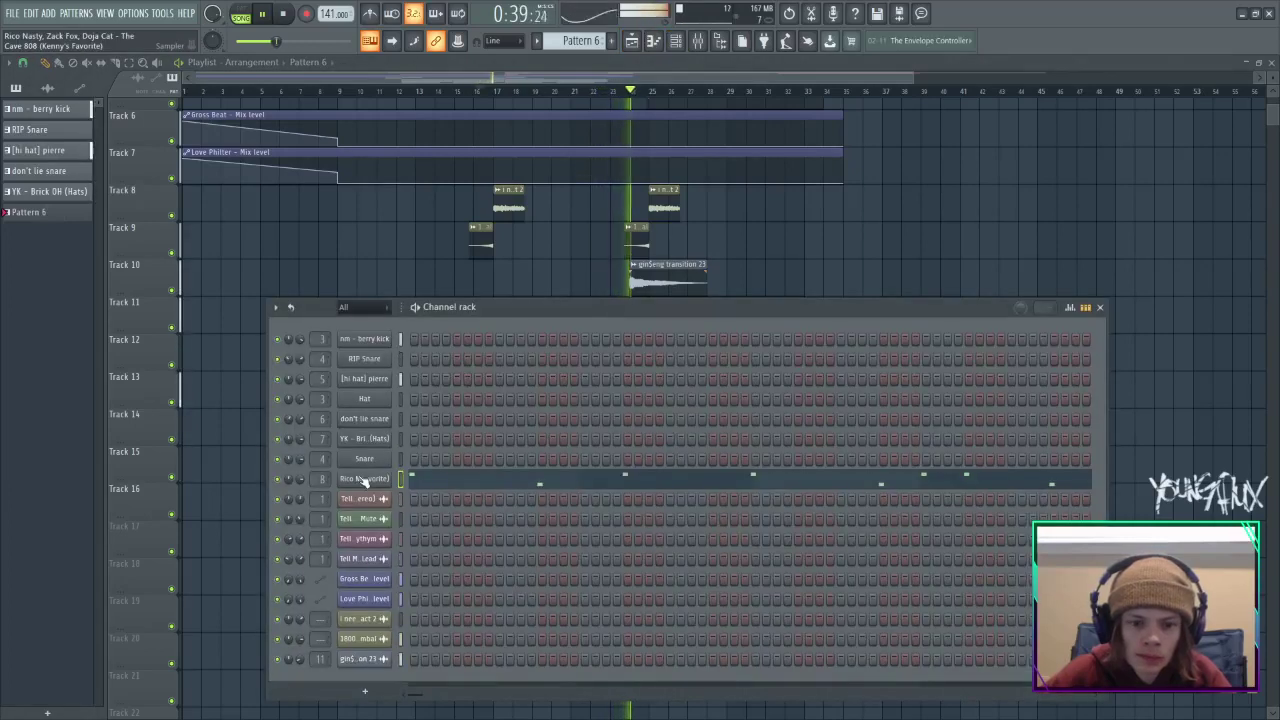
pyautogui.rightClick(364, 484)
pyautogui.click(424, 481)
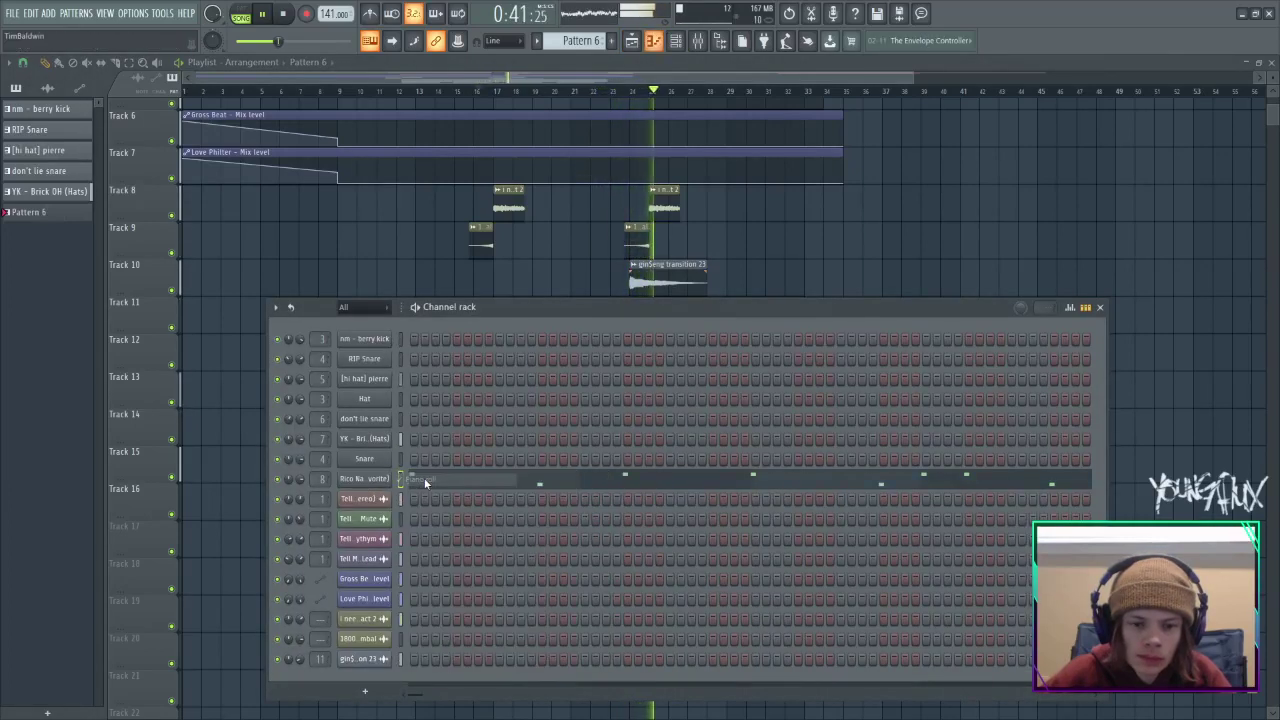
pyautogui.rightClick(351, 483)
pyautogui.click(403, 482)
pyautogui.click(404, 483)
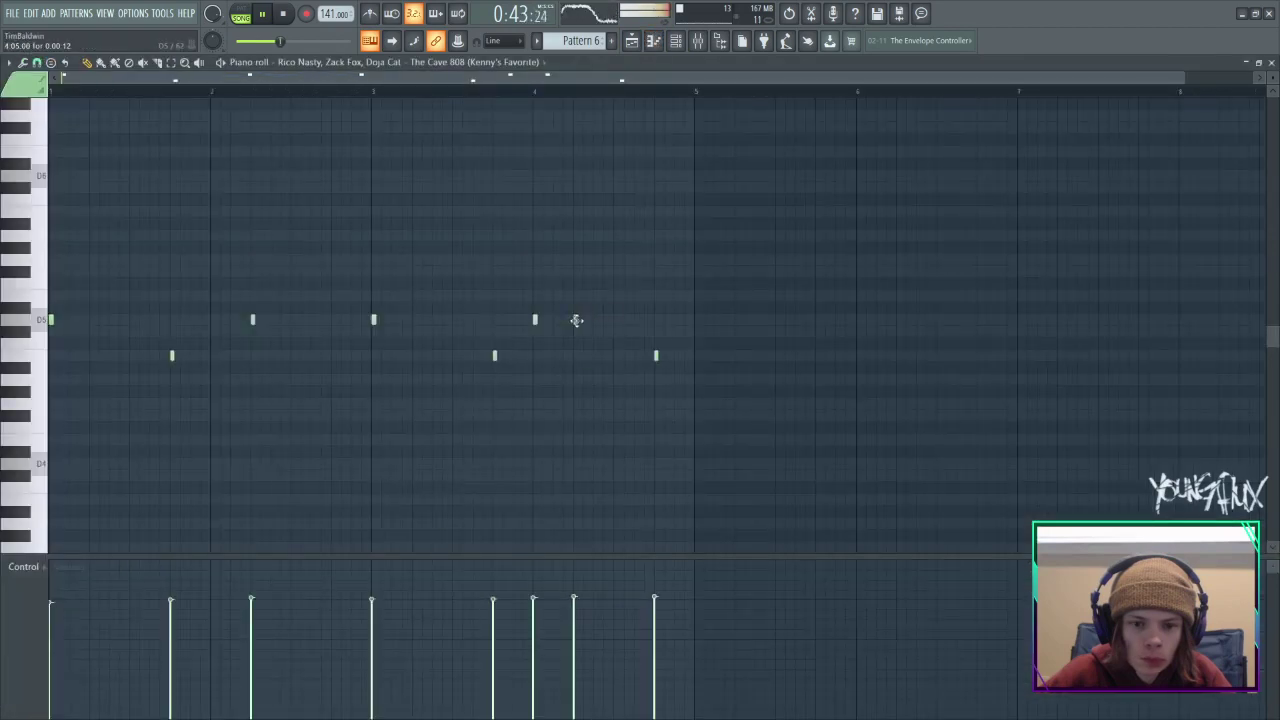
# Fill track 16 with four 4-bar Pattern 6 clips from bar 17 through bar 32 and replay the section.
pyautogui.click(631, 40)
pyautogui.moveTo(643, 509); pyautogui.dragTo(766, 512)
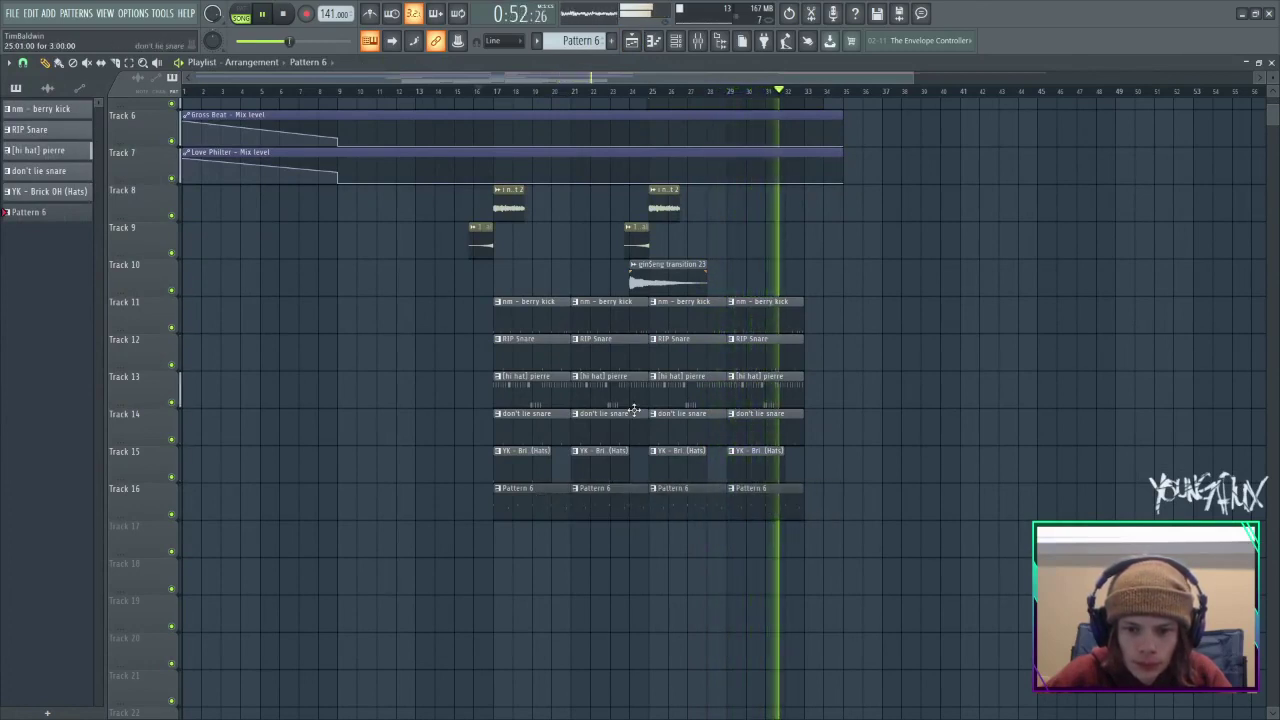
pyautogui.click(496, 91)
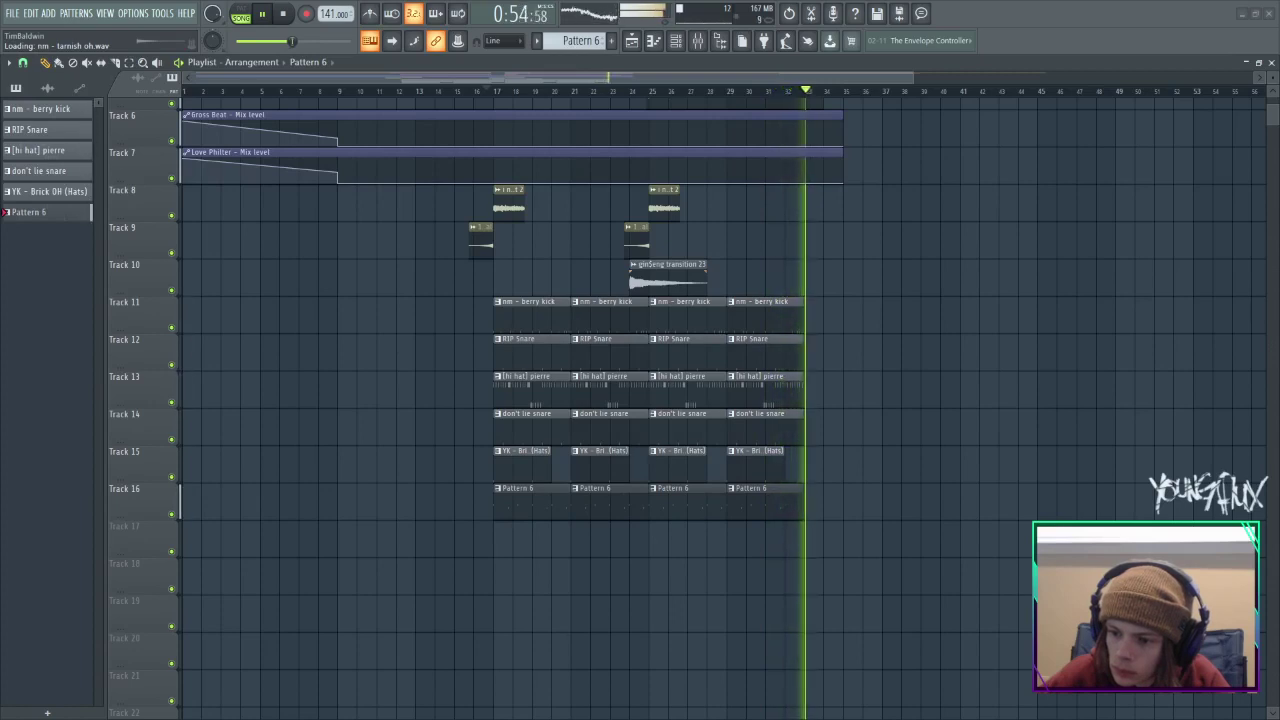
# Add the Ban sample to track 17 and repeat it at the start of every bar from bar 25 through bar 33.
pyautogui.press('space')
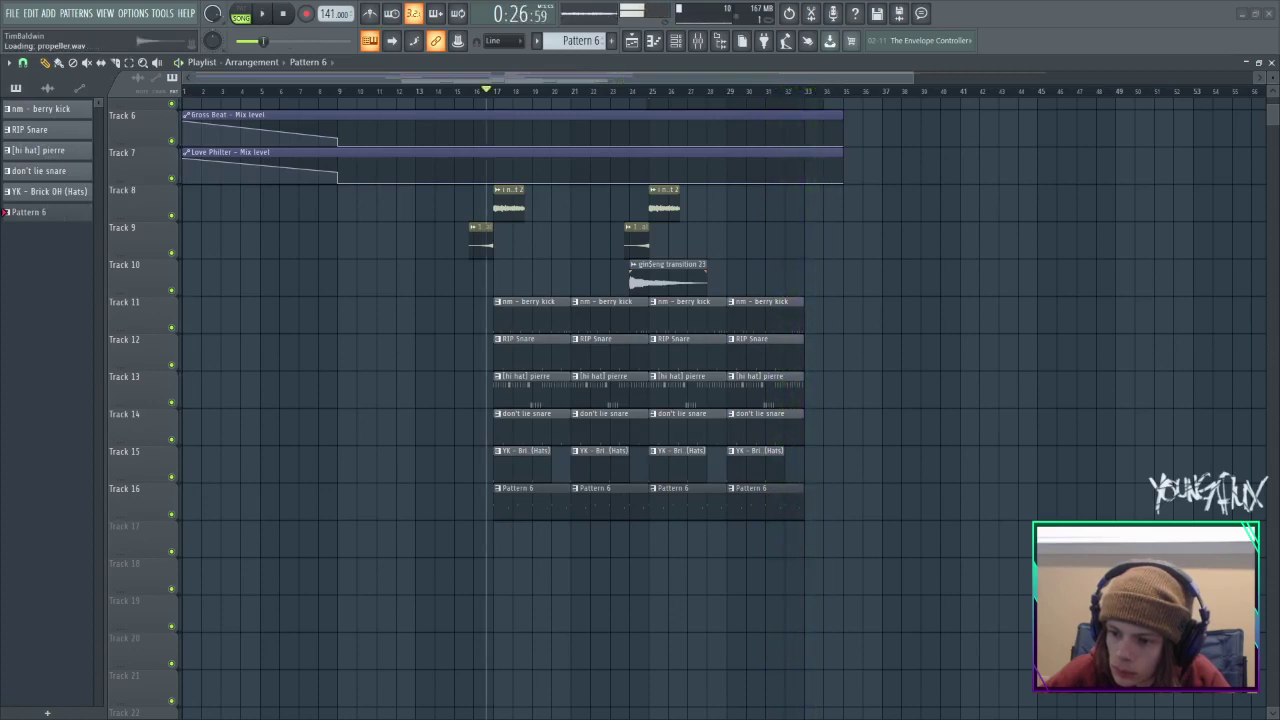
pyautogui.press('space')
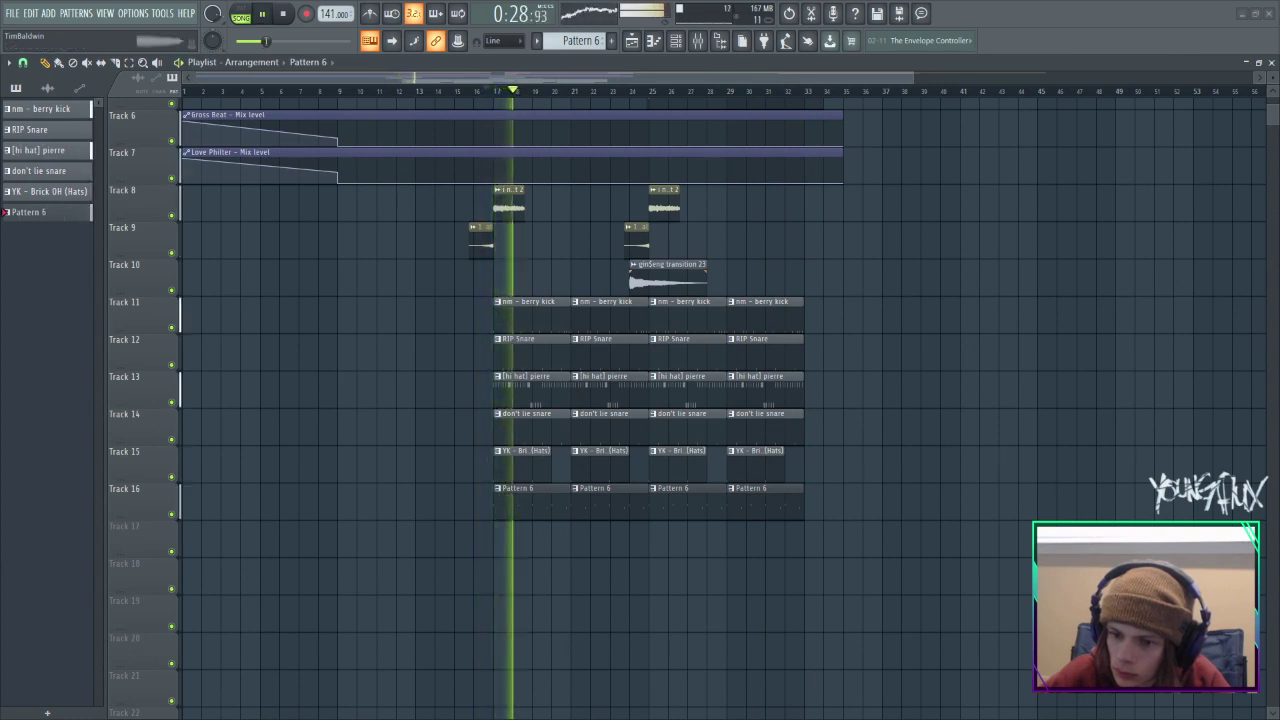
pyautogui.moveTo(680, 715); pyautogui.dragTo(650, 548)
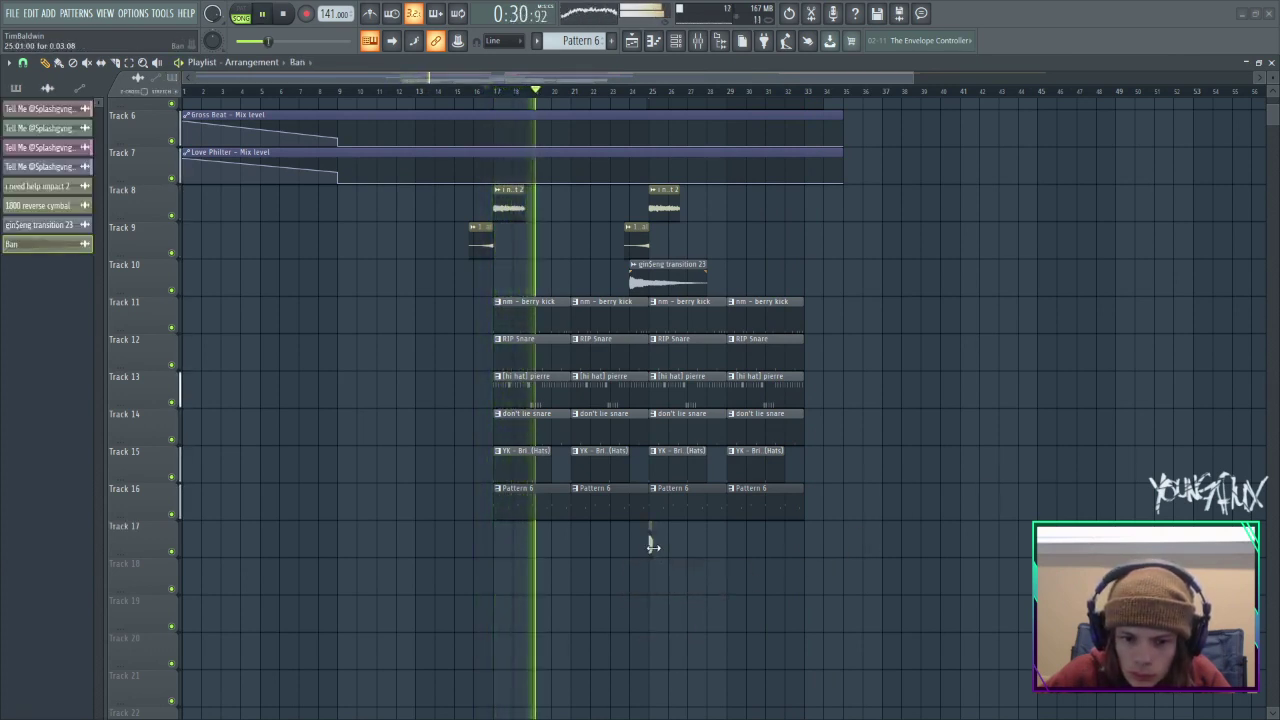
pyautogui.click(669, 551)
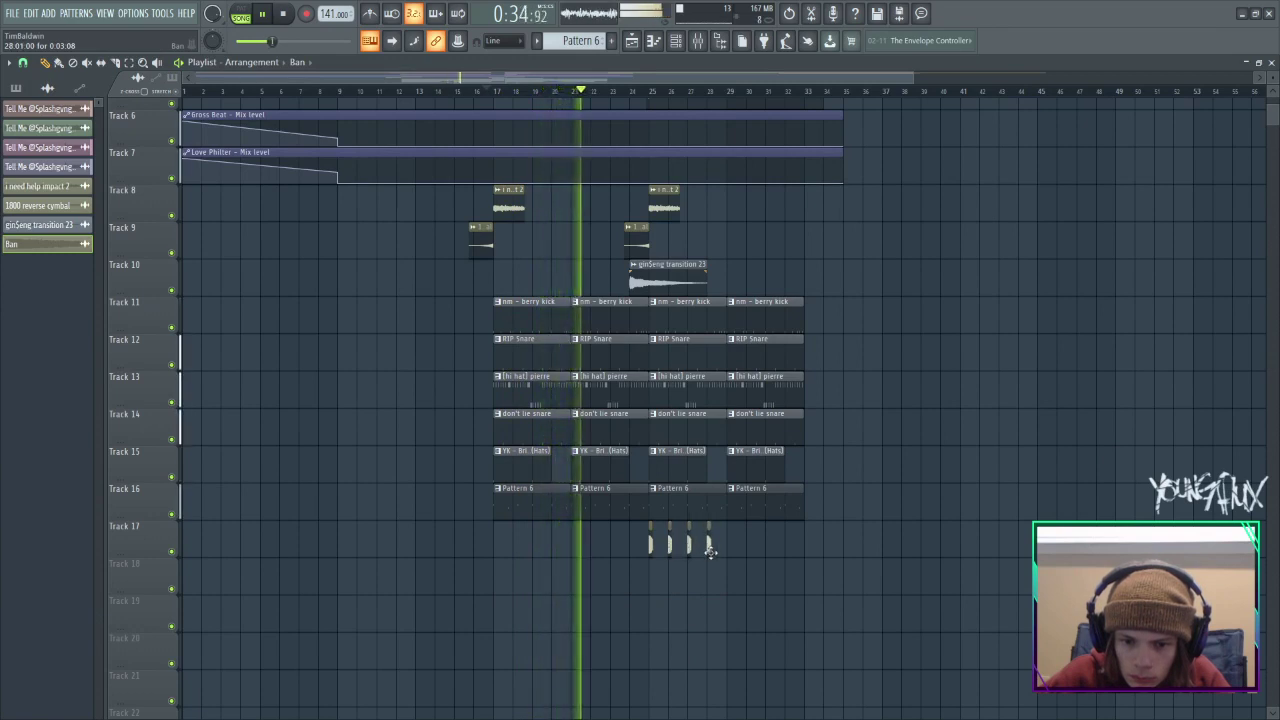
pyautogui.click(731, 548)
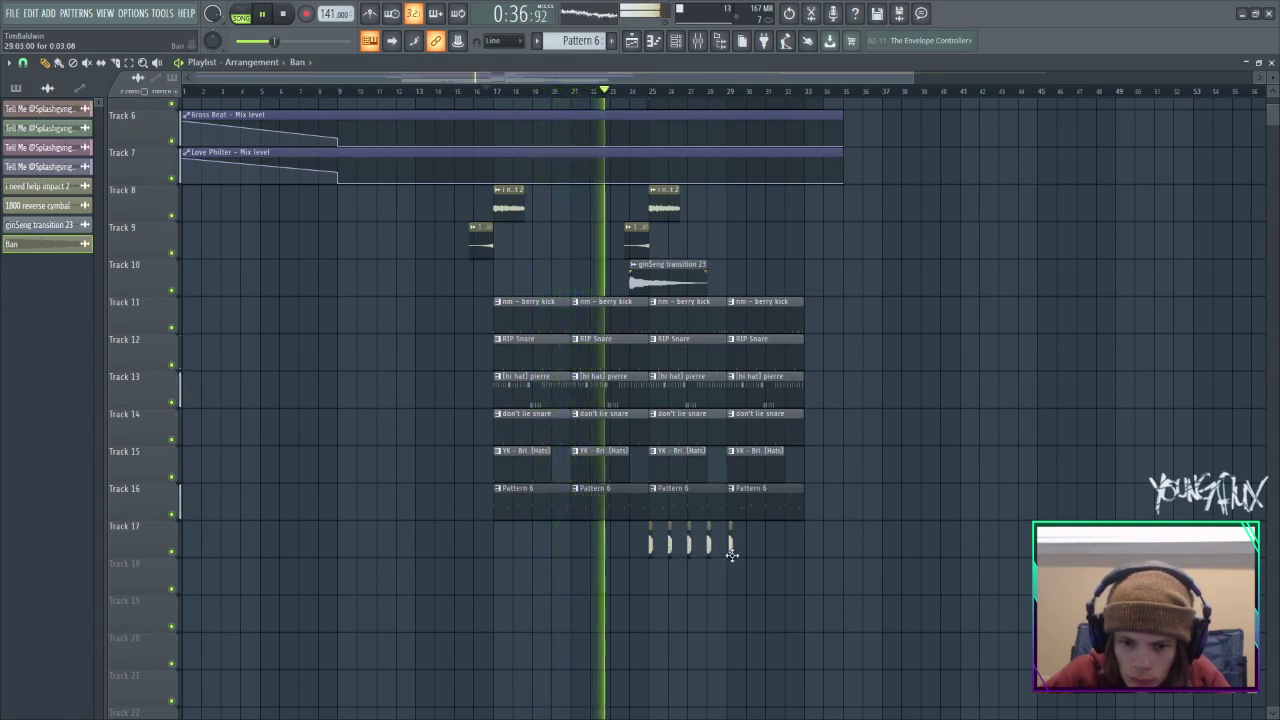
pyautogui.click(750, 548)
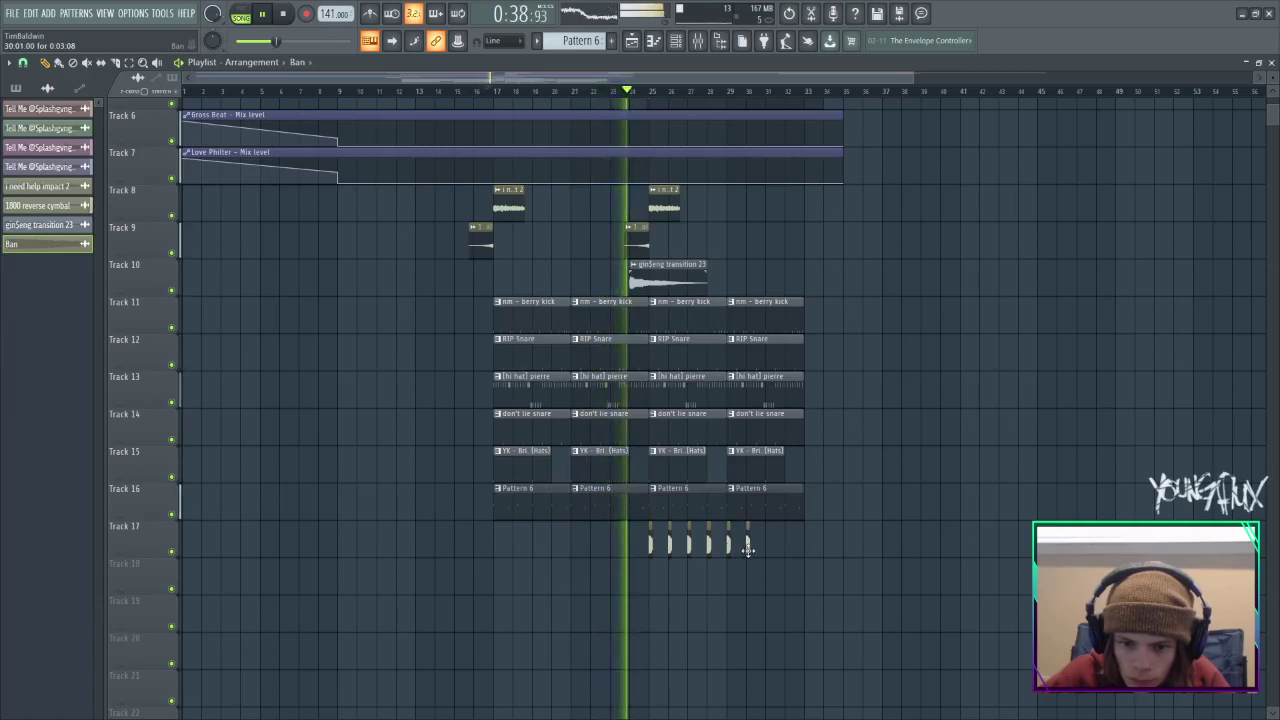
pyautogui.click(763, 549)
pyautogui.click(787, 548)
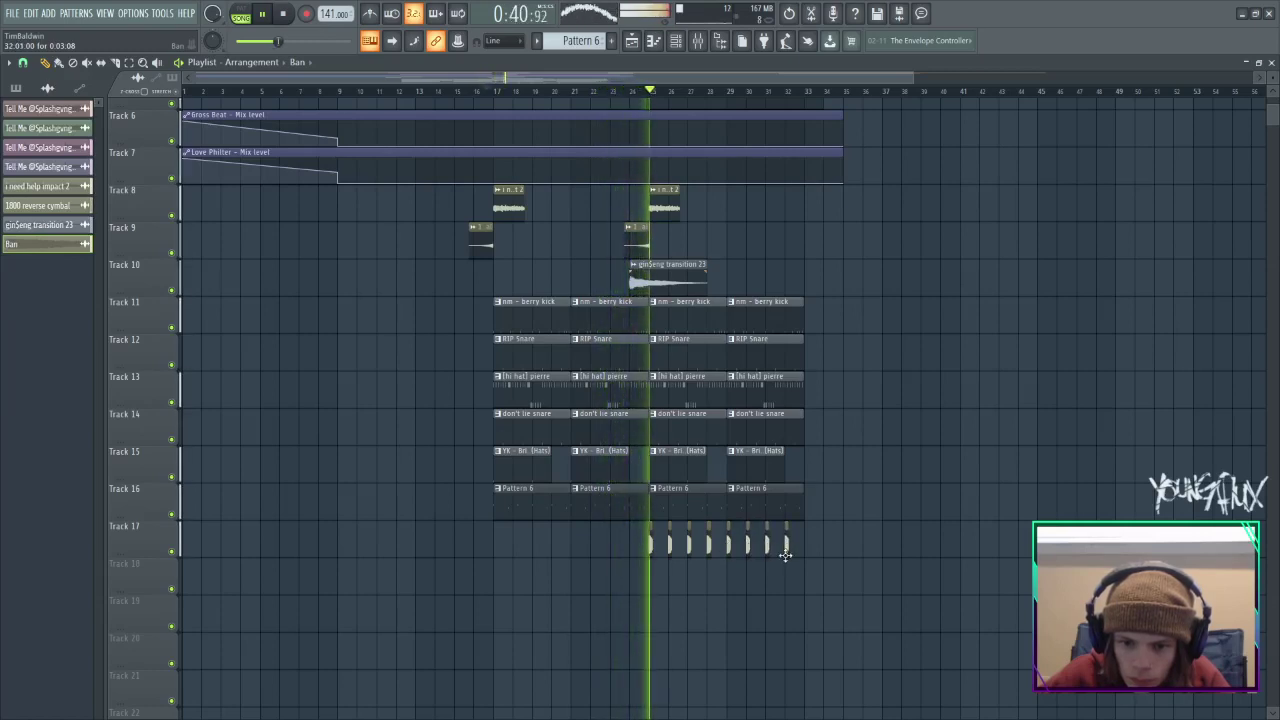
pyautogui.click(806, 550)
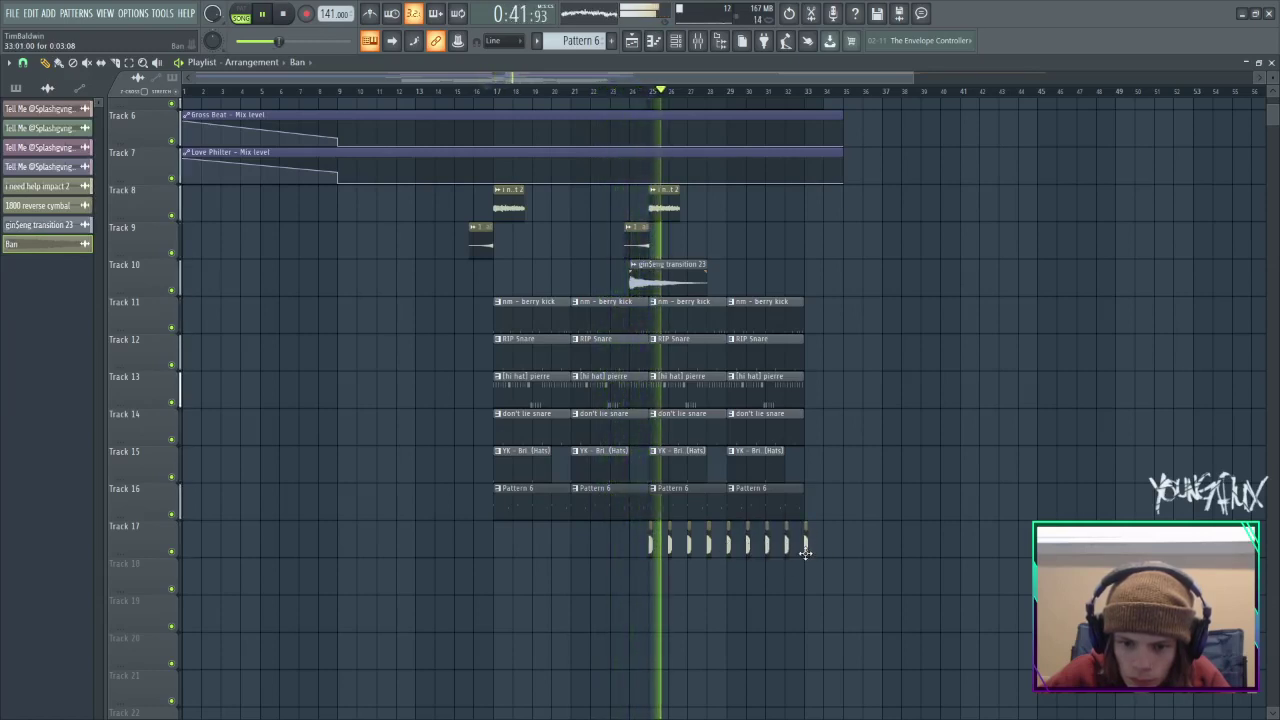
# Lower the Ban sample's channel volume with its panning centred, and route it to mixer Insert 16.
pyautogui.doubleClick(650, 545)
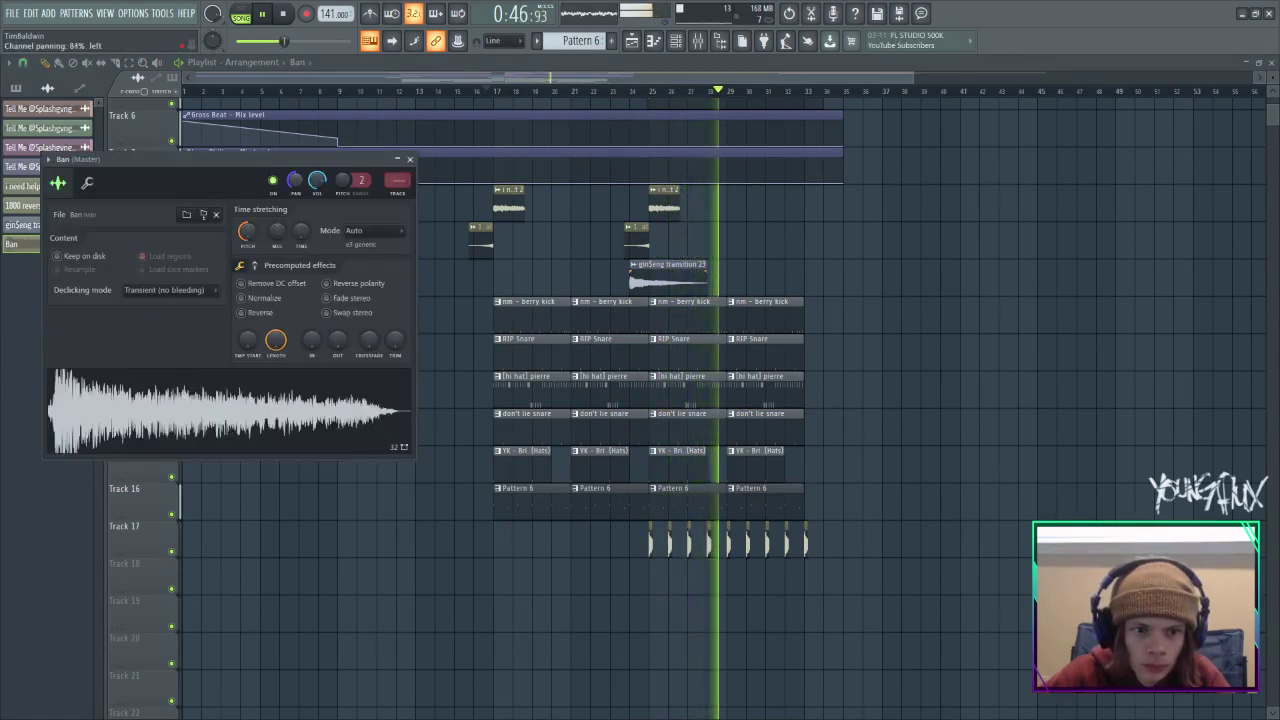
pyautogui.moveTo(295, 181); pyautogui.dragTo(295, 197)
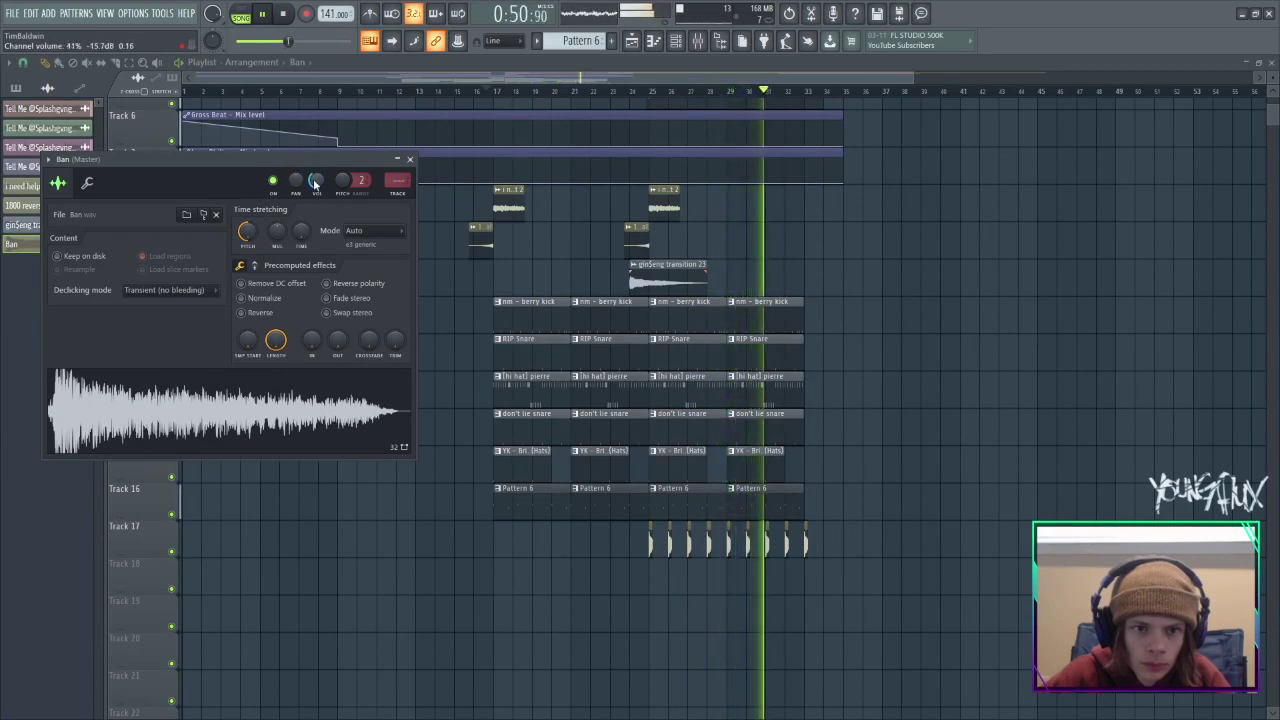
pyautogui.moveTo(316, 181); pyautogui.dragTo(316, 188)
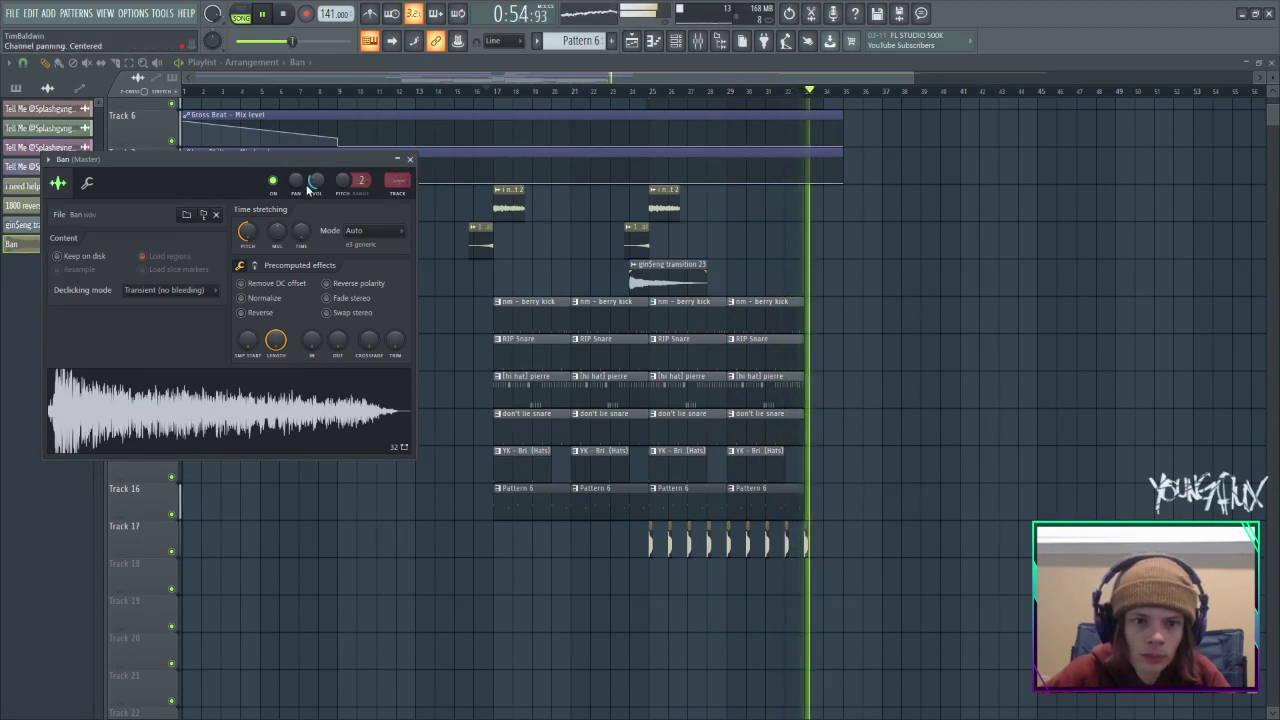
pyautogui.moveTo(316, 182); pyautogui.dragTo(316, 185)
pyautogui.scroll(7, 391, 176)
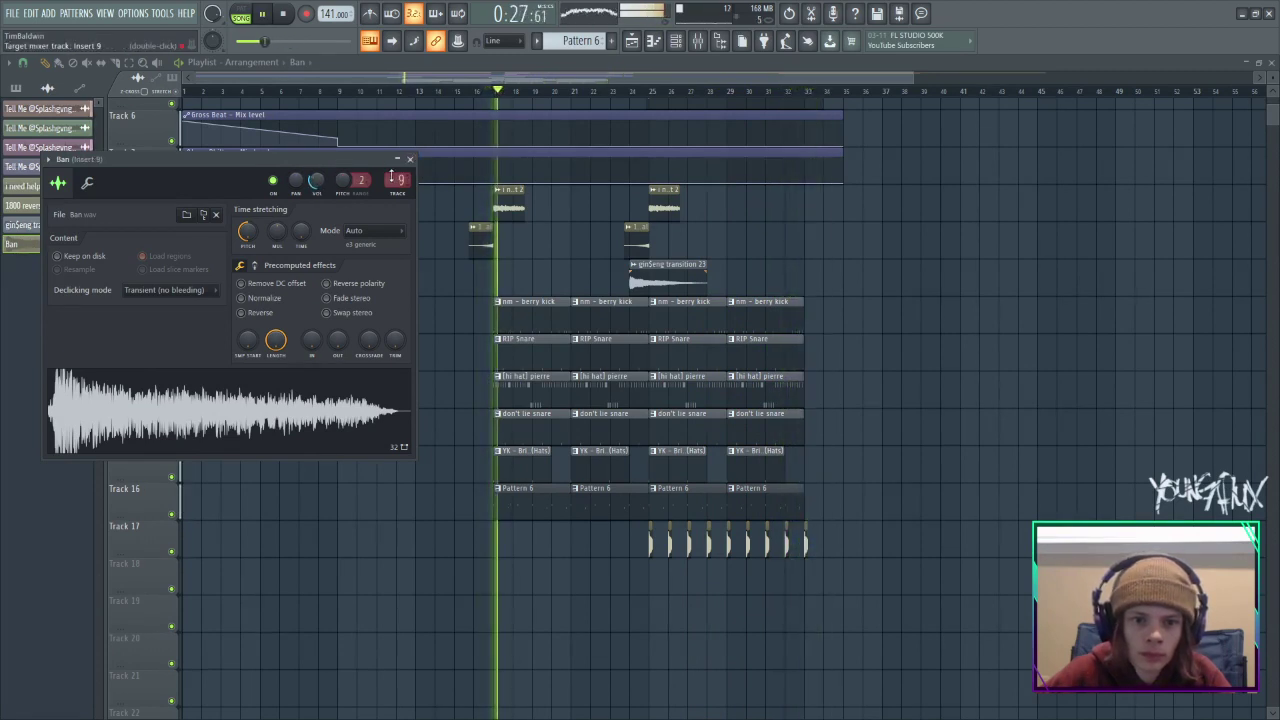
pyautogui.click(398, 161)
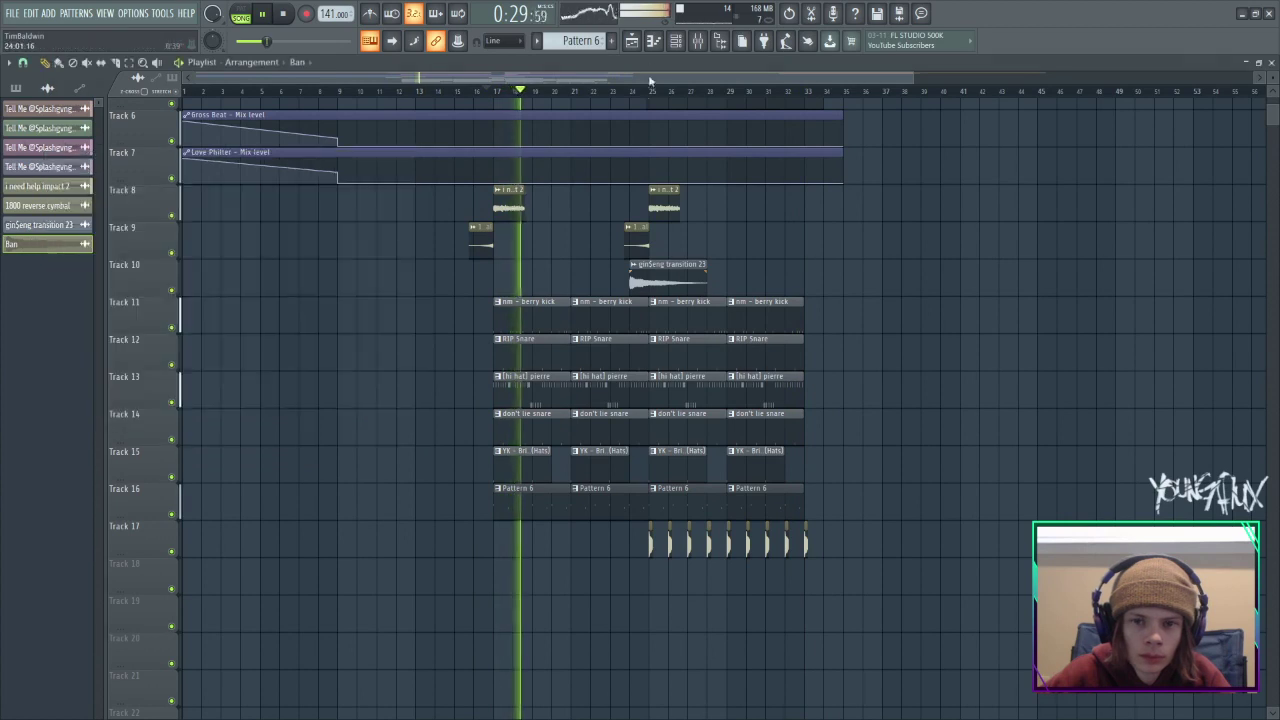
# Load Fruity Parametric EQ 2 in the first effect slot of mixer Insert 16.
pyautogui.press('F9')
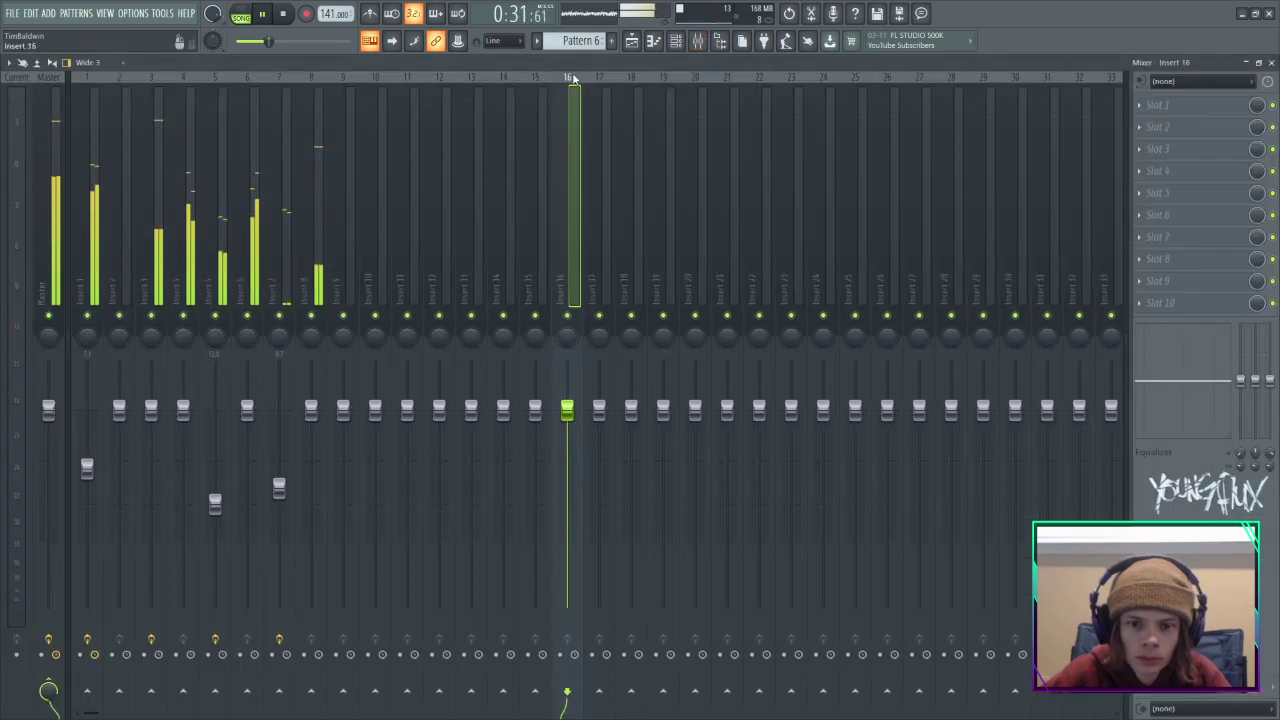
pyautogui.click(1163, 108)
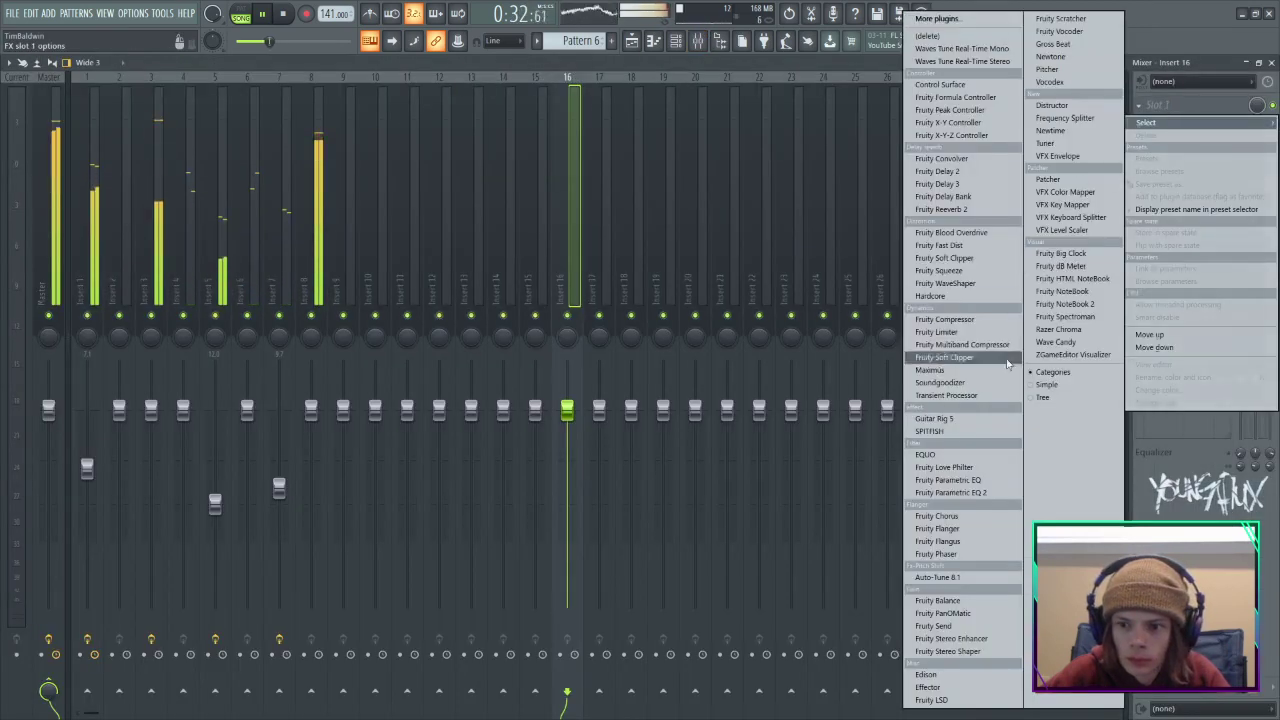
pyautogui.click(965, 492)
pyautogui.click(504, 159)
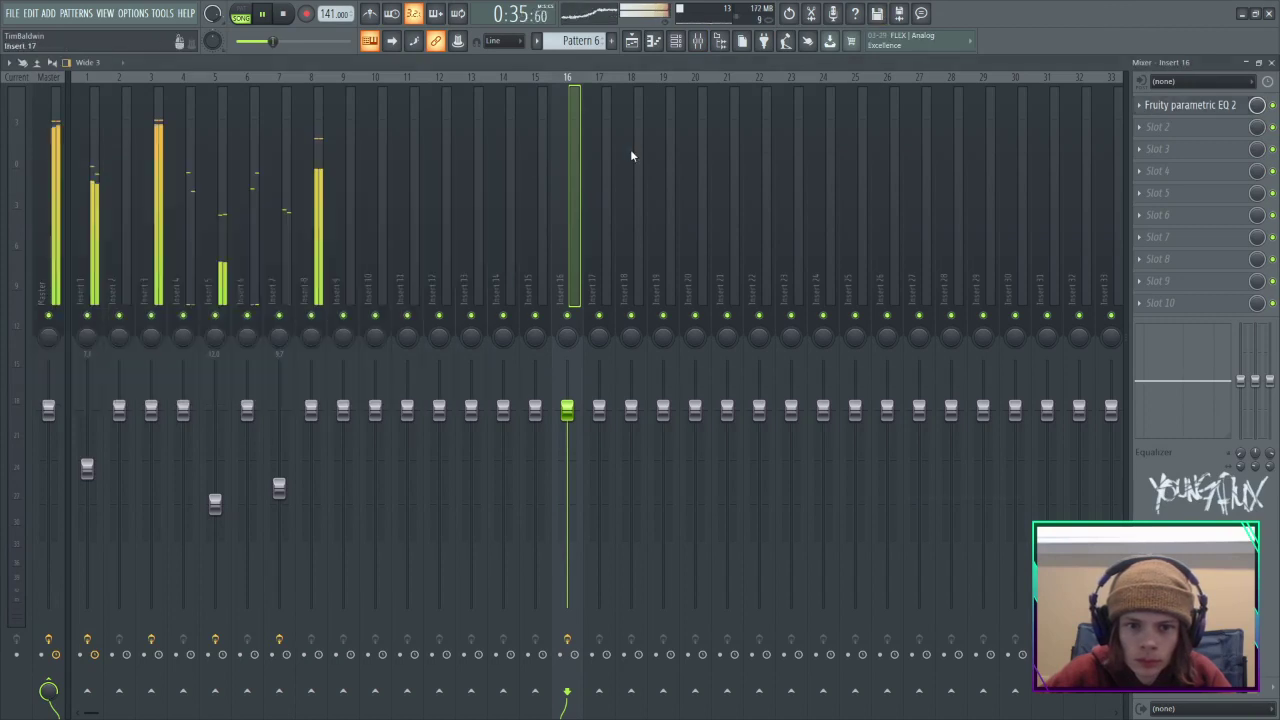
# Load Fruity Reeverb 2 in slot 2 of Insert 16, using a preset with the wet level at 80%.
pyautogui.click(1157, 127)
pyautogui.click(962, 209)
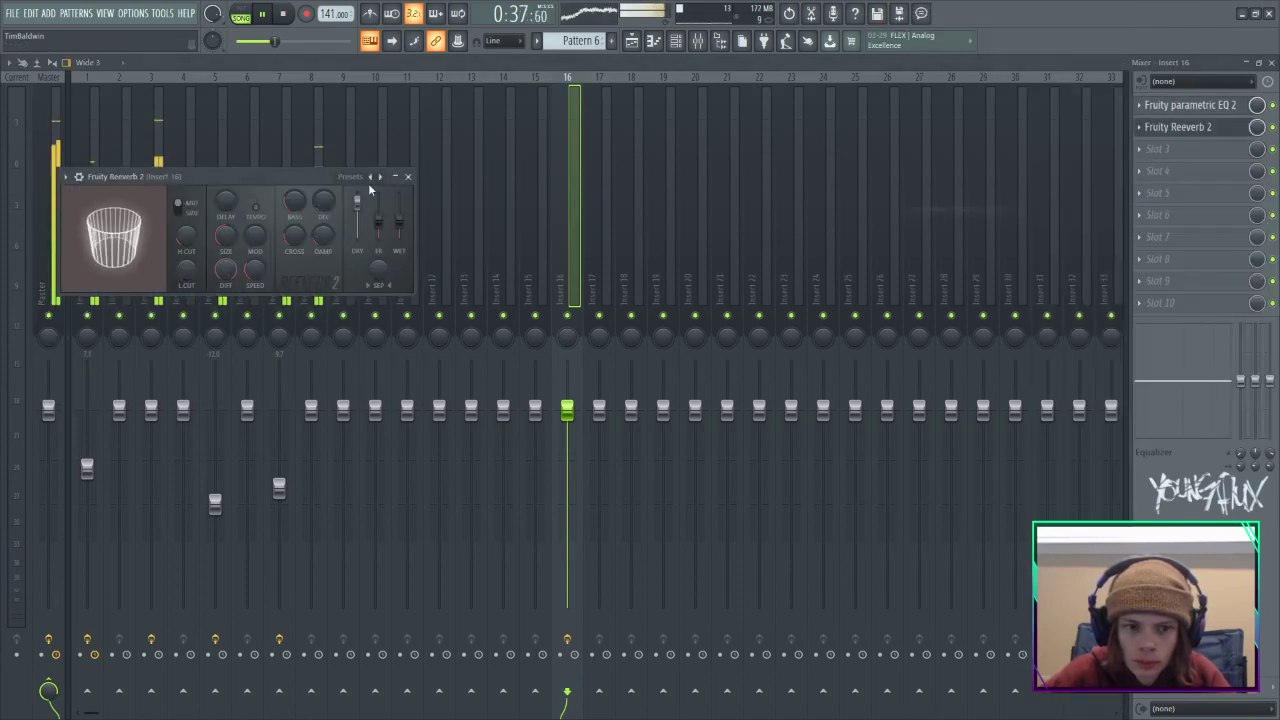
pyautogui.rightClick(380, 178)
pyautogui.click(408, 253)
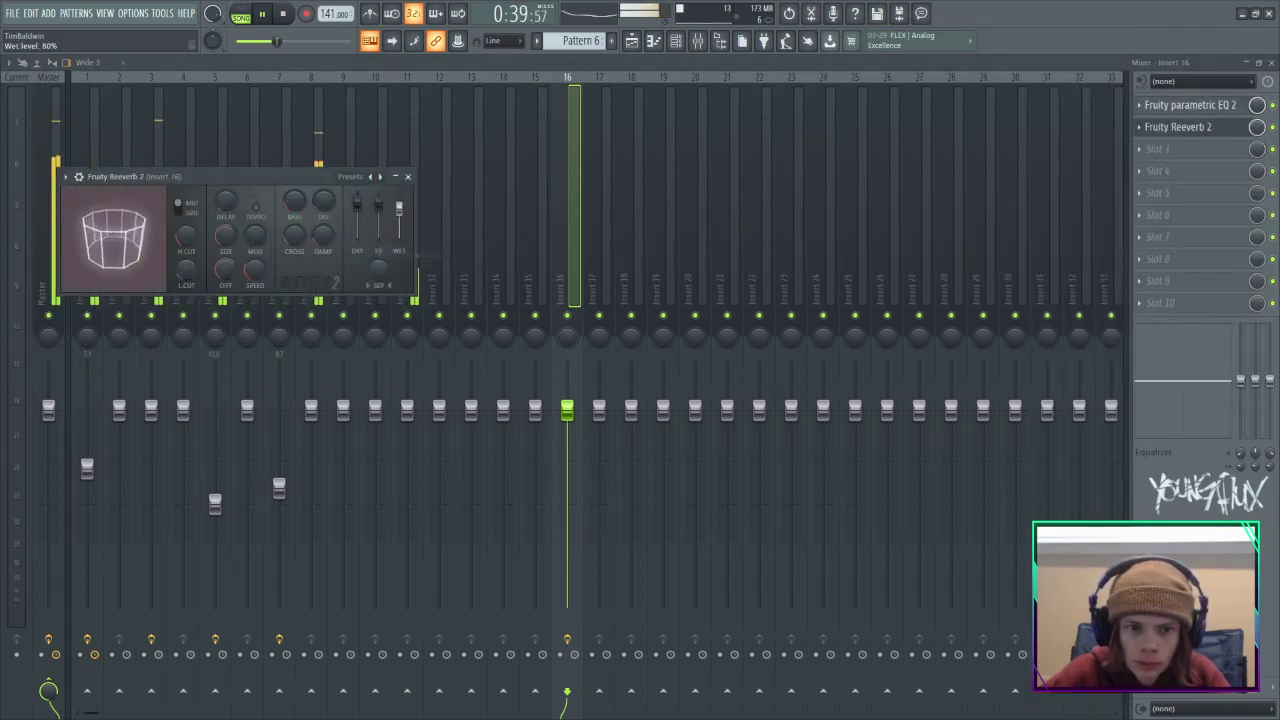
pyautogui.click(408, 177)
# Return to the playlist and set the Ban sample's channel volume to 21%.
pyautogui.click(631, 41)
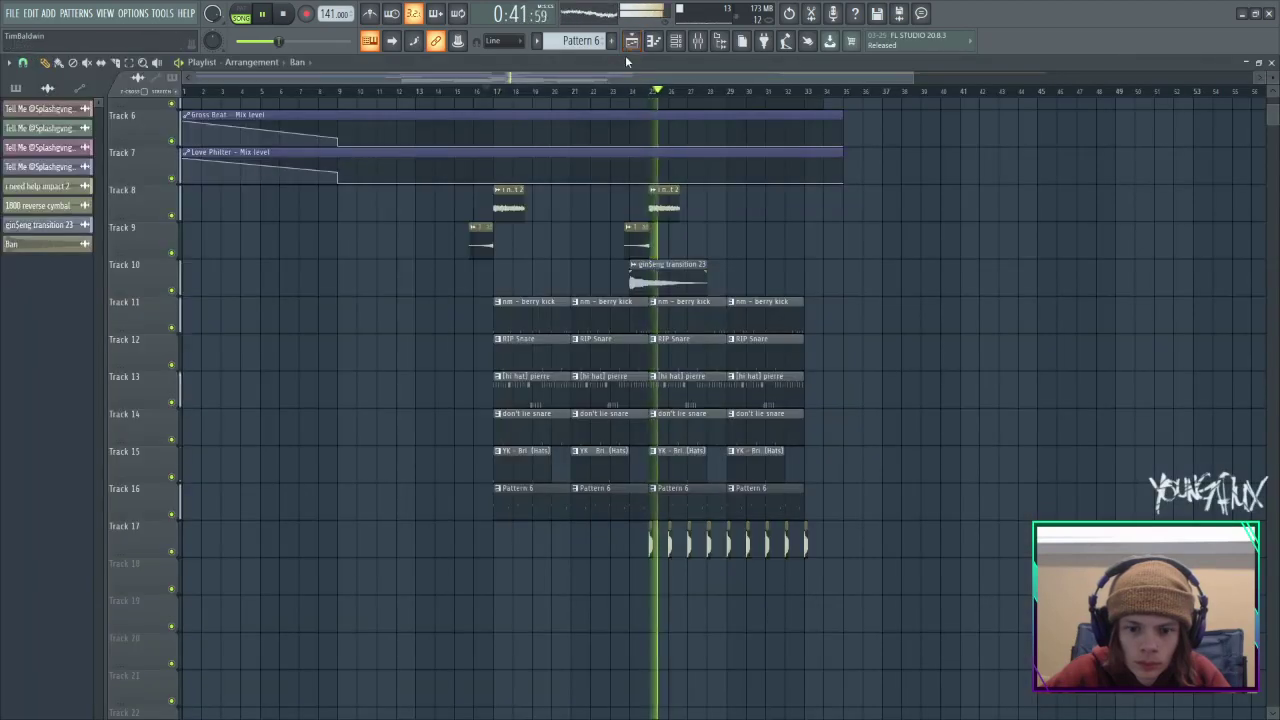
pyautogui.doubleClick(648, 545)
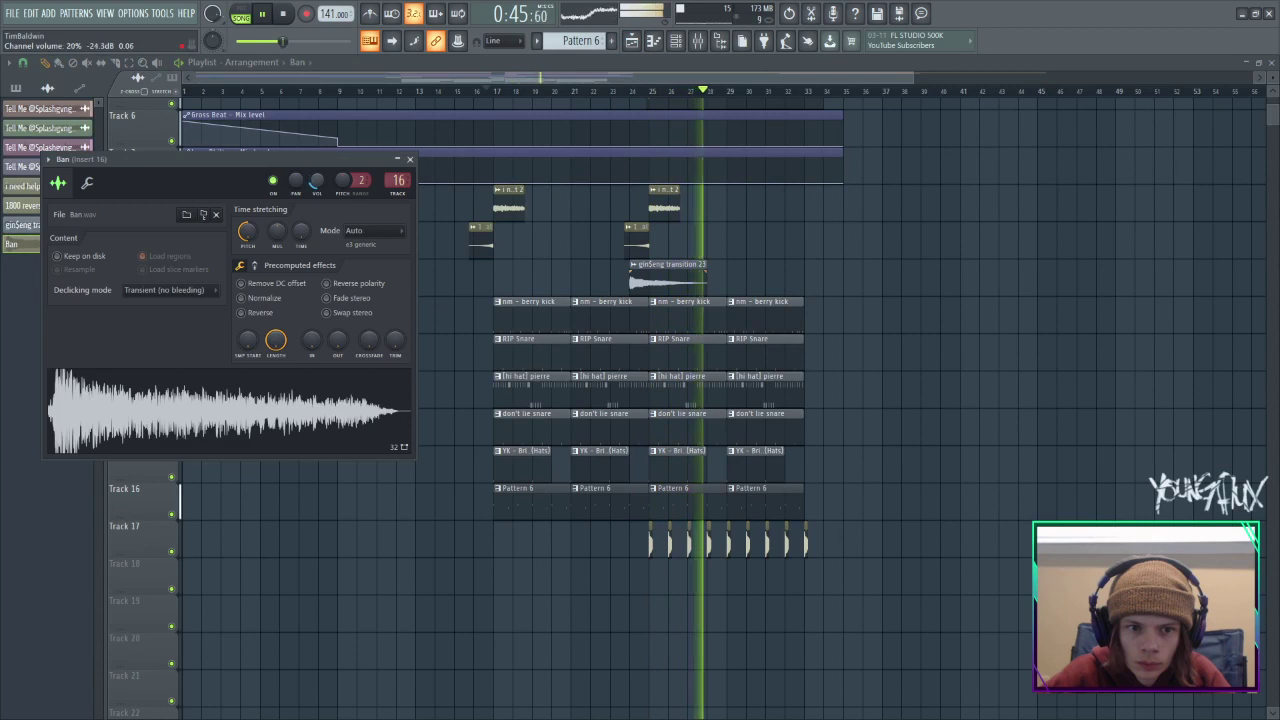
pyautogui.click(410, 160)
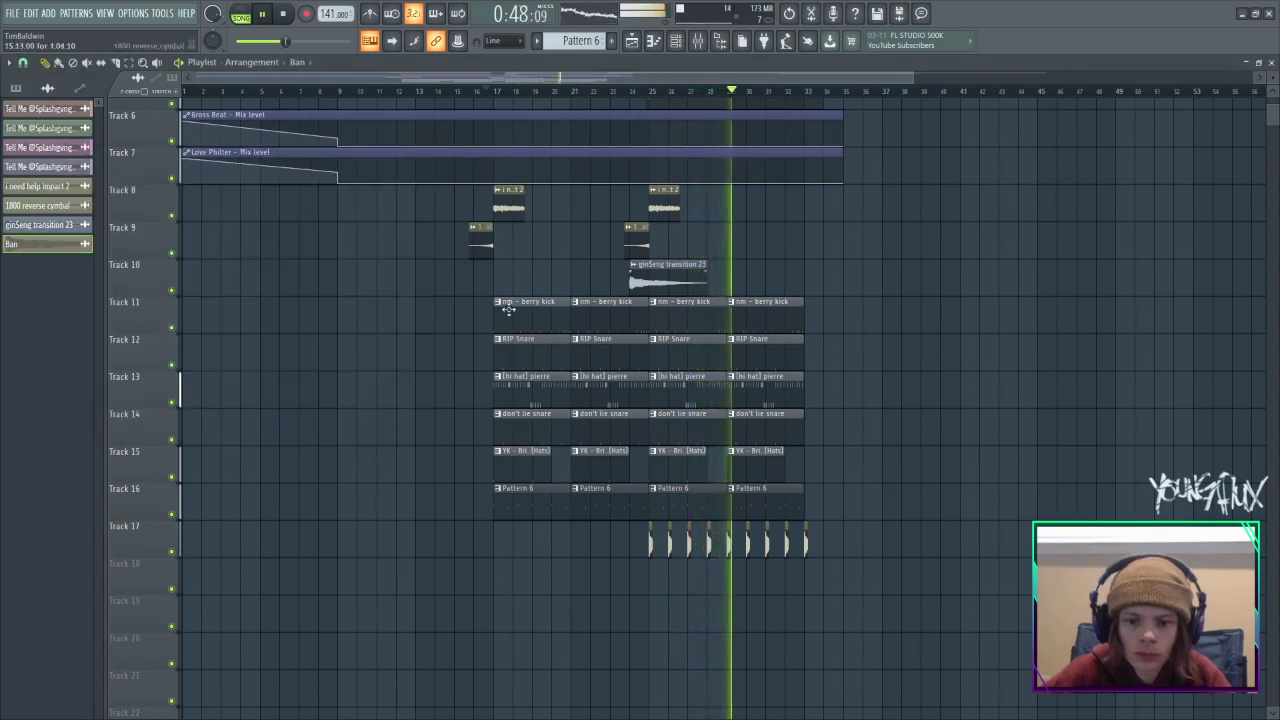
pyautogui.doubleClick(648, 540)
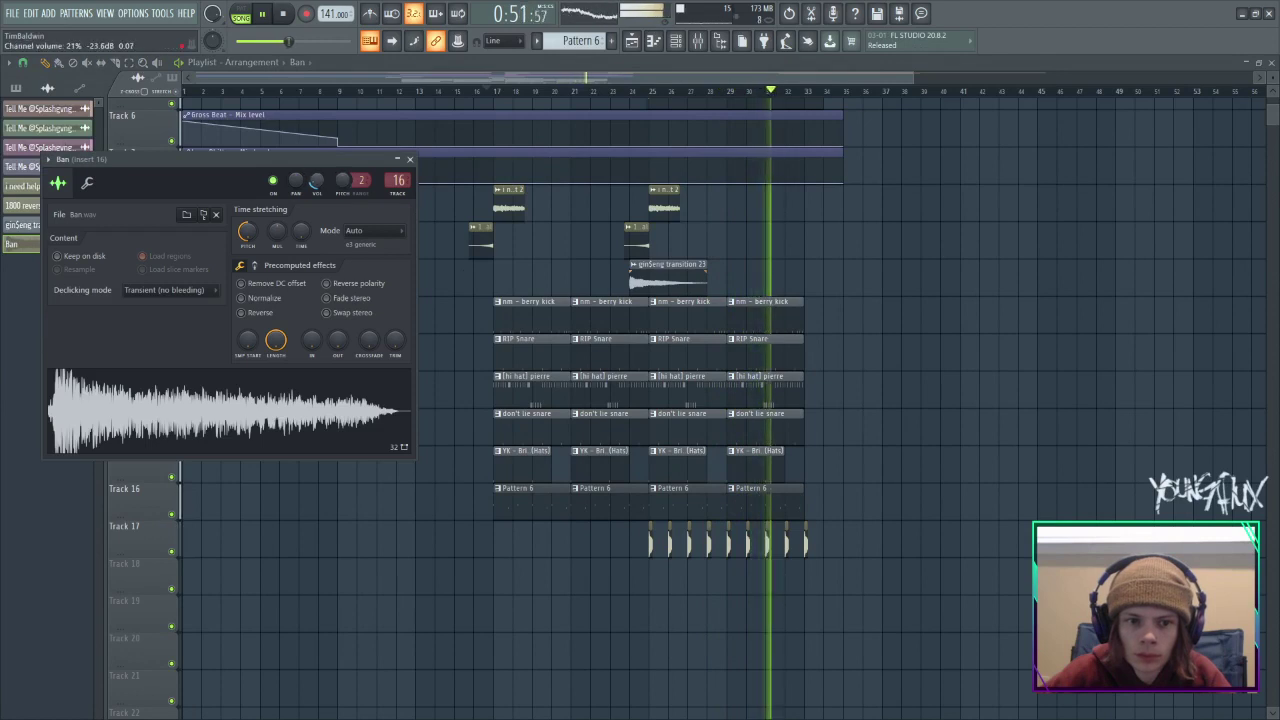
pyautogui.click(410, 160)
# Set the channel volume of the Gtr 3 Rhythm sample to 66% and of the Gtr 4 Lead sample to 64%.
pyautogui.scroll(5, 708, 270)
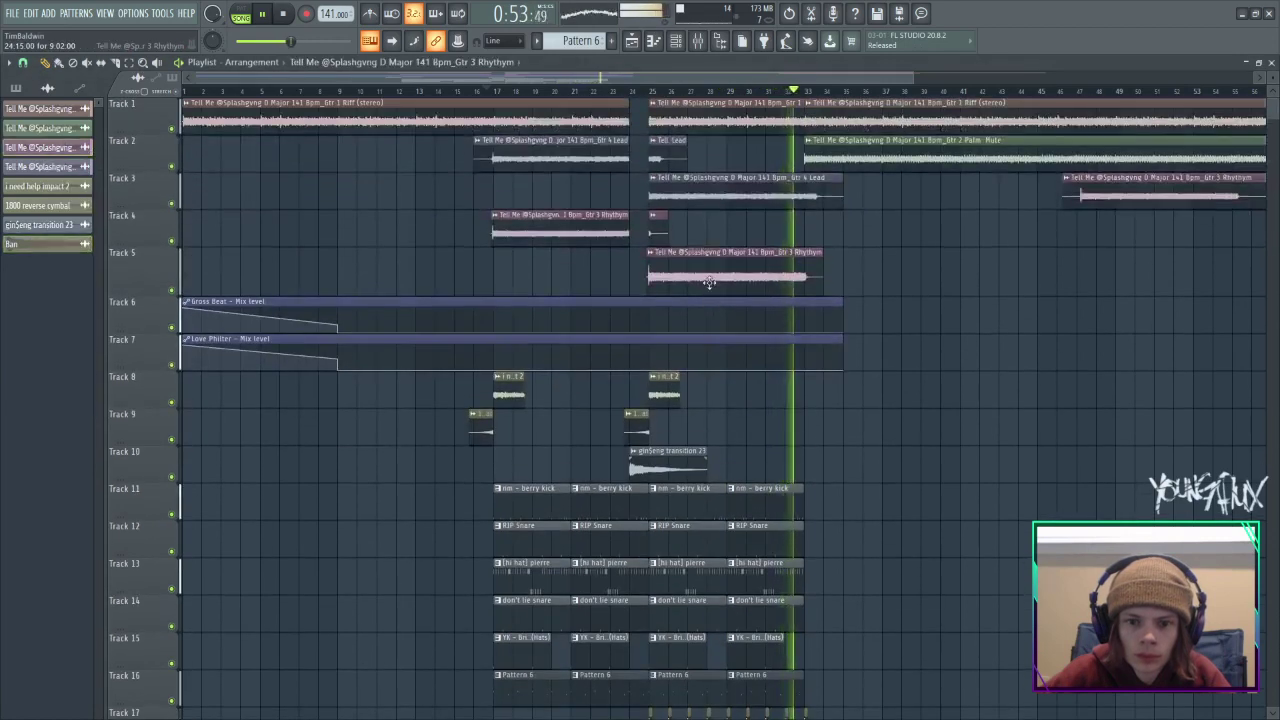
pyautogui.doubleClick(708, 280)
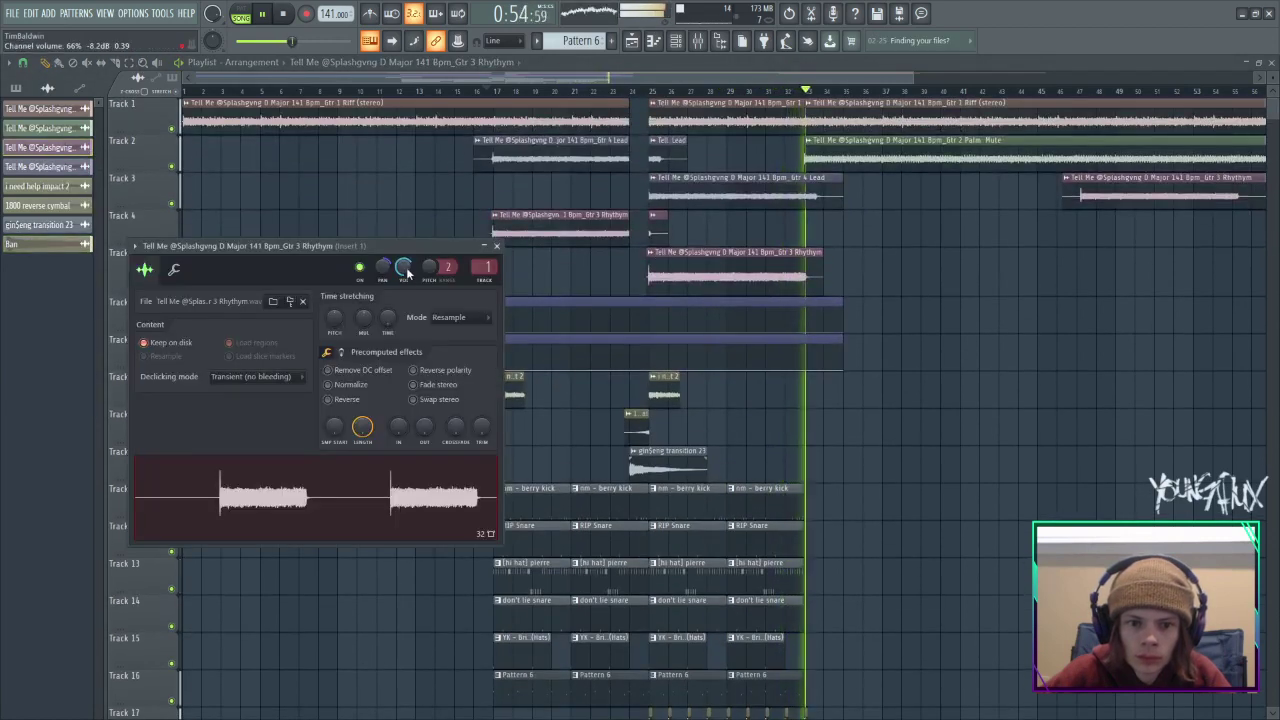
pyautogui.click(496, 245)
pyautogui.doubleClick(767, 190)
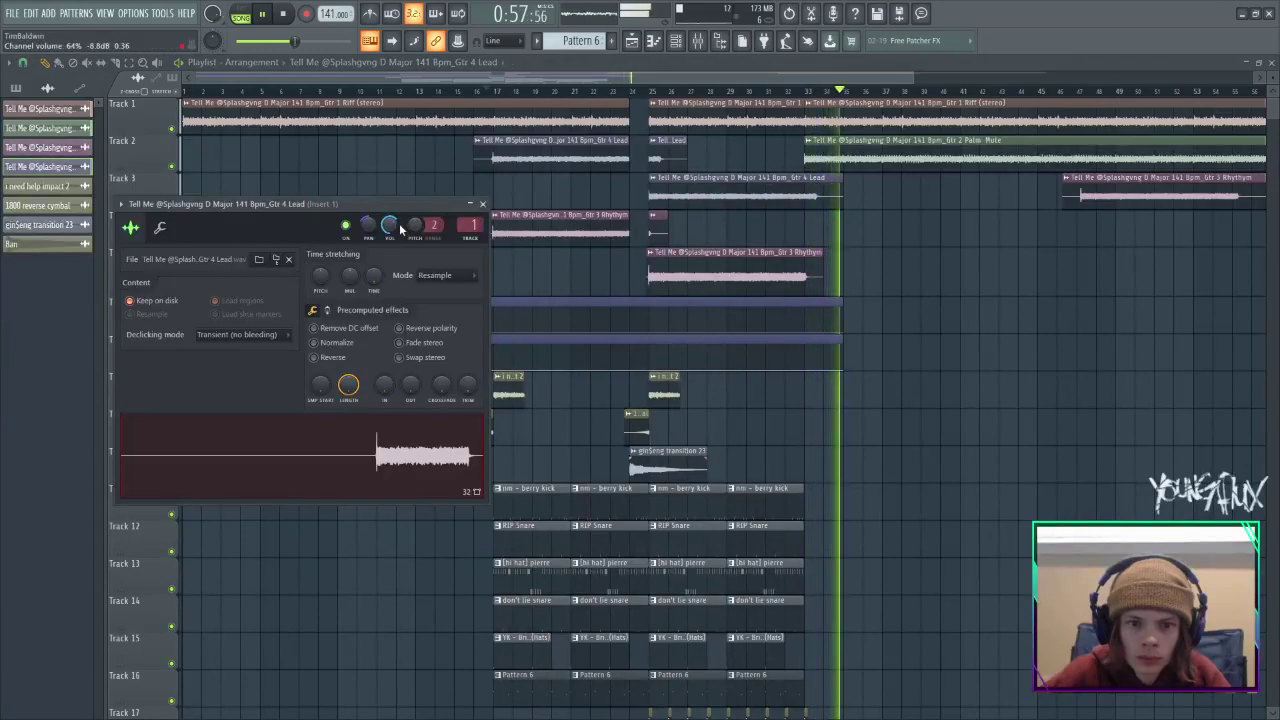
pyautogui.click(482, 204)
# Replay the arrangement from around bar 25 to check the guitar and percussion levels.
pyautogui.press('space')
pyautogui.press('space')
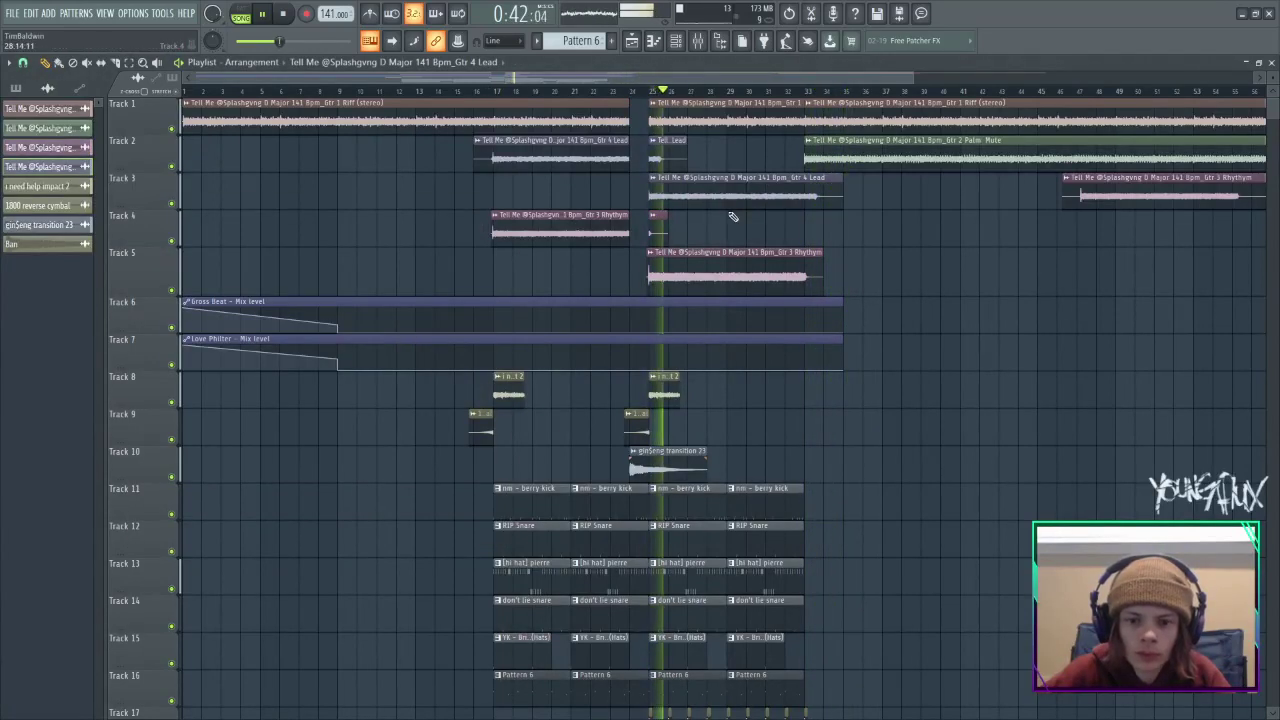
pyautogui.scroll(-3, 905, 332)
pyautogui.scroll(3, 886, 334)
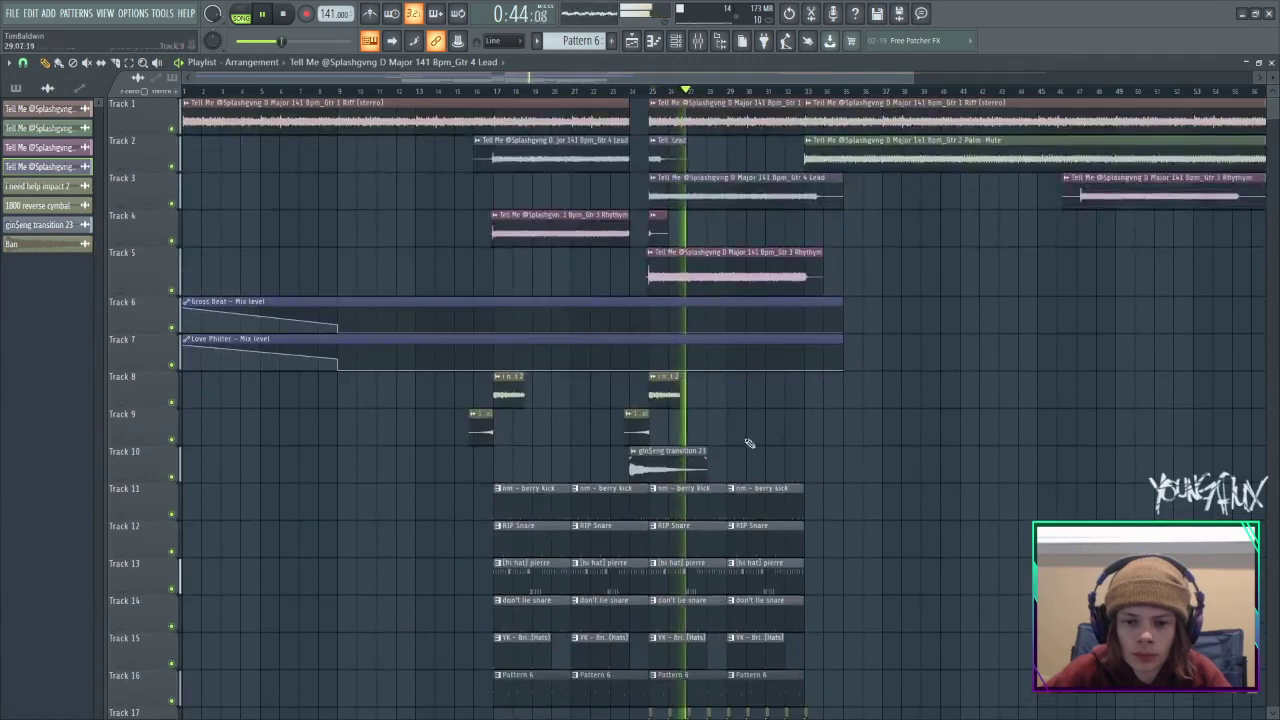
# Copy two RIP Snare clips and two [hi hat] pierre clips to bars 9 through 16 on tracks 12 and 13.
pyautogui.moveTo(780, 79); pyautogui.dragTo(845, 107)
pyautogui.scroll(-3, 845, 110)
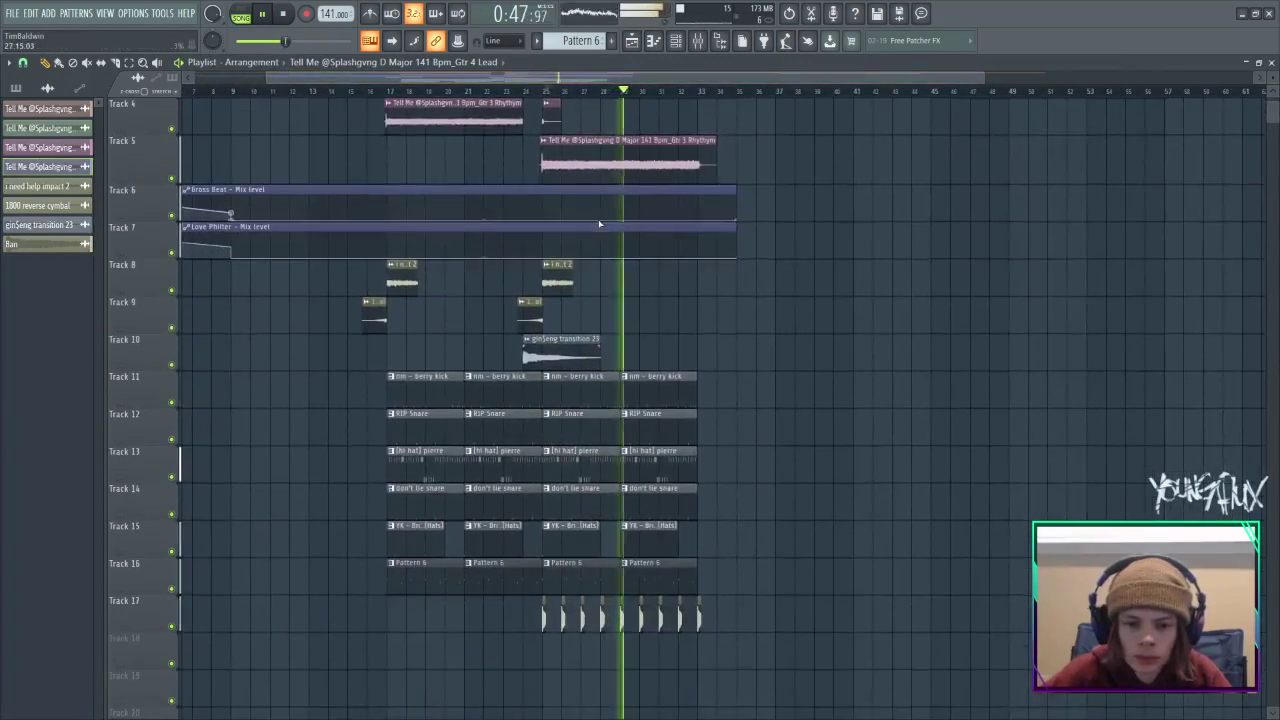
pyautogui.hscroll(-5, 456, 438)
pyautogui.moveTo(458, 438); pyautogui.dragTo(622, 470)
pyautogui.moveTo(563, 436); pyautogui.dragTo(370, 441)
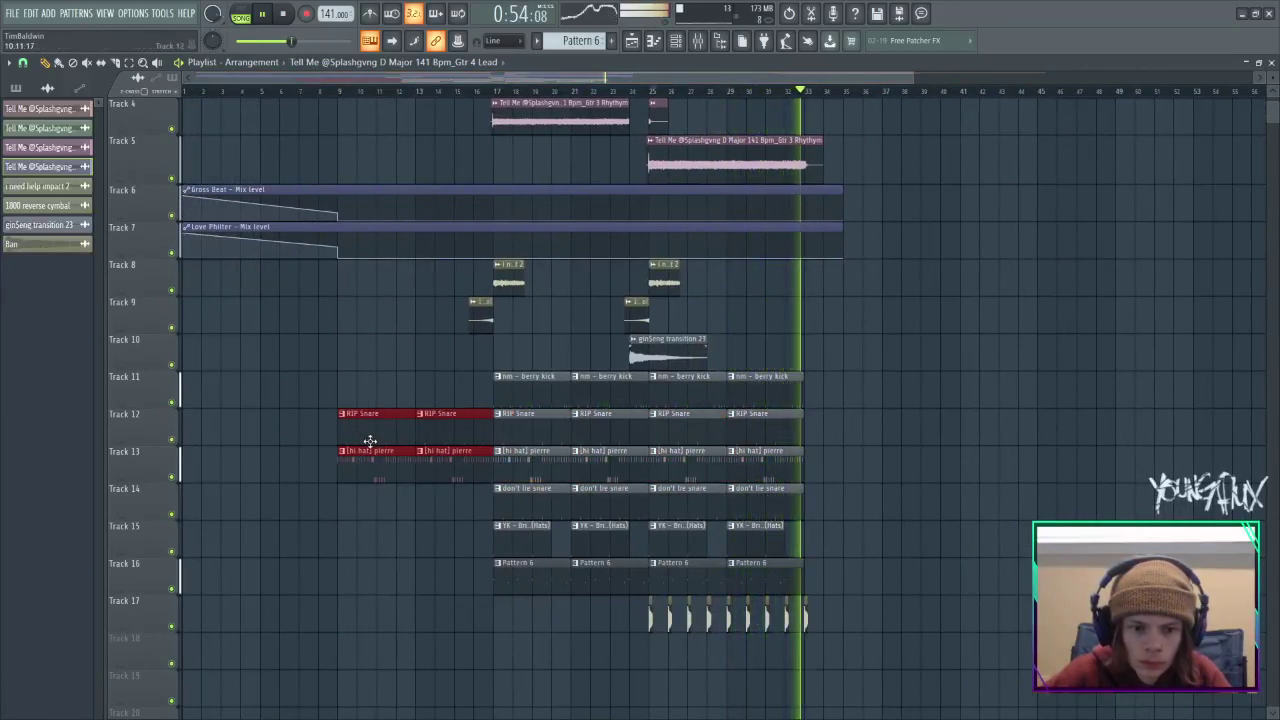
# Play from about bar 9 and trim the second copied snare and hi-hat clips to end about a beat into bar 16.
pyautogui.click(318, 93)
pyautogui.moveTo(474, 494); pyautogui.dragTo(477, 431)
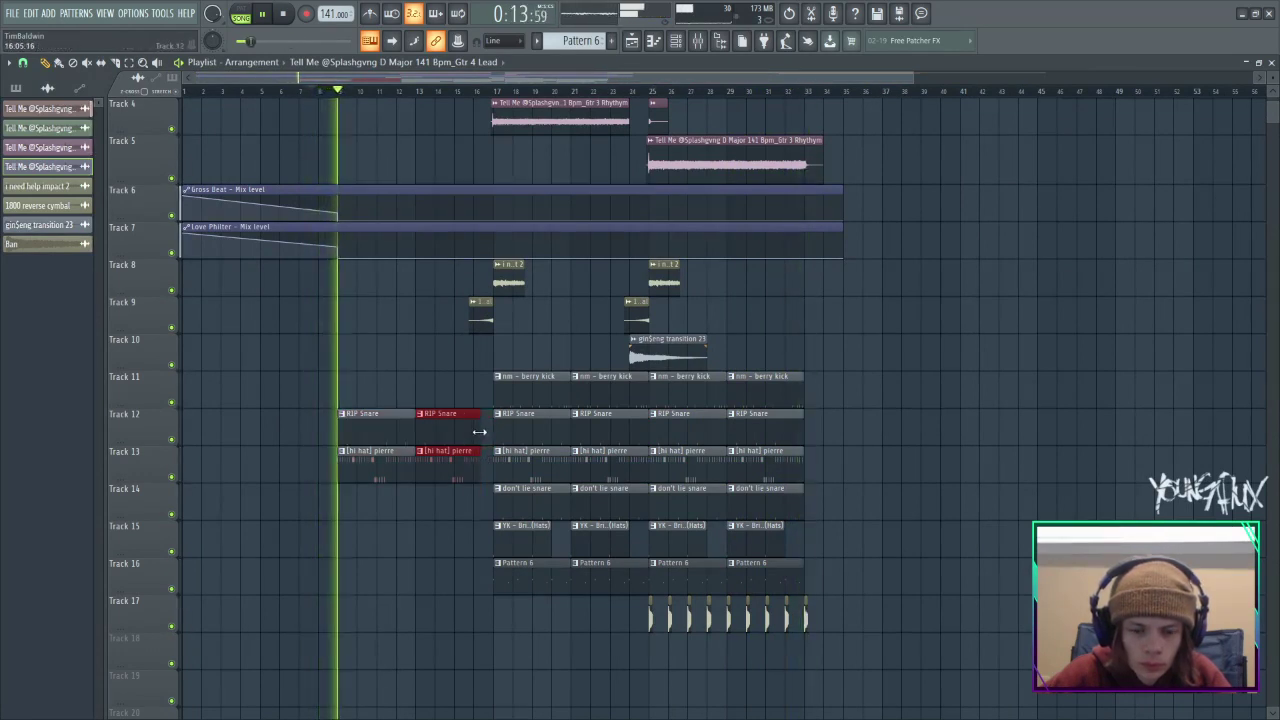
pyautogui.click(422, 528)
pyautogui.rightClick(440, 524)
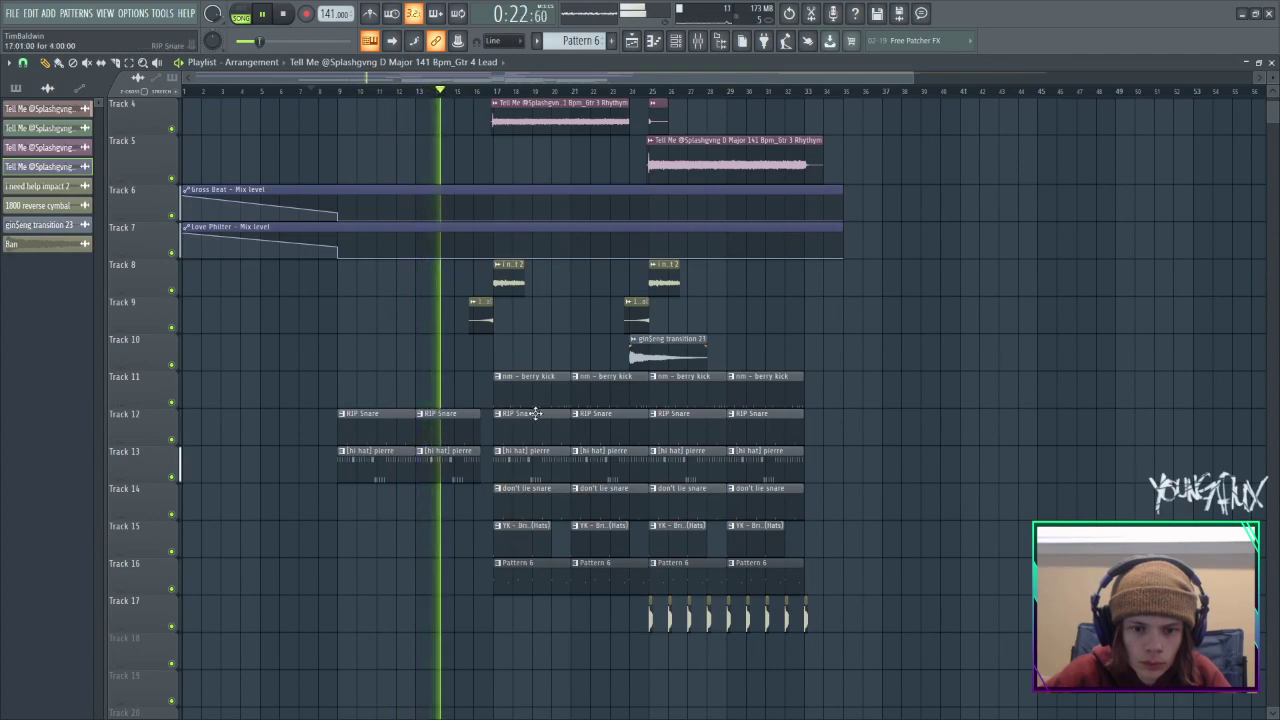
# Place a copy of the four-bar RIP Snare clip on track 11 at bar 9 and play from there.
pyautogui.moveTo(534, 407); pyautogui.dragTo(405, 407)
pyautogui.click(376, 370)
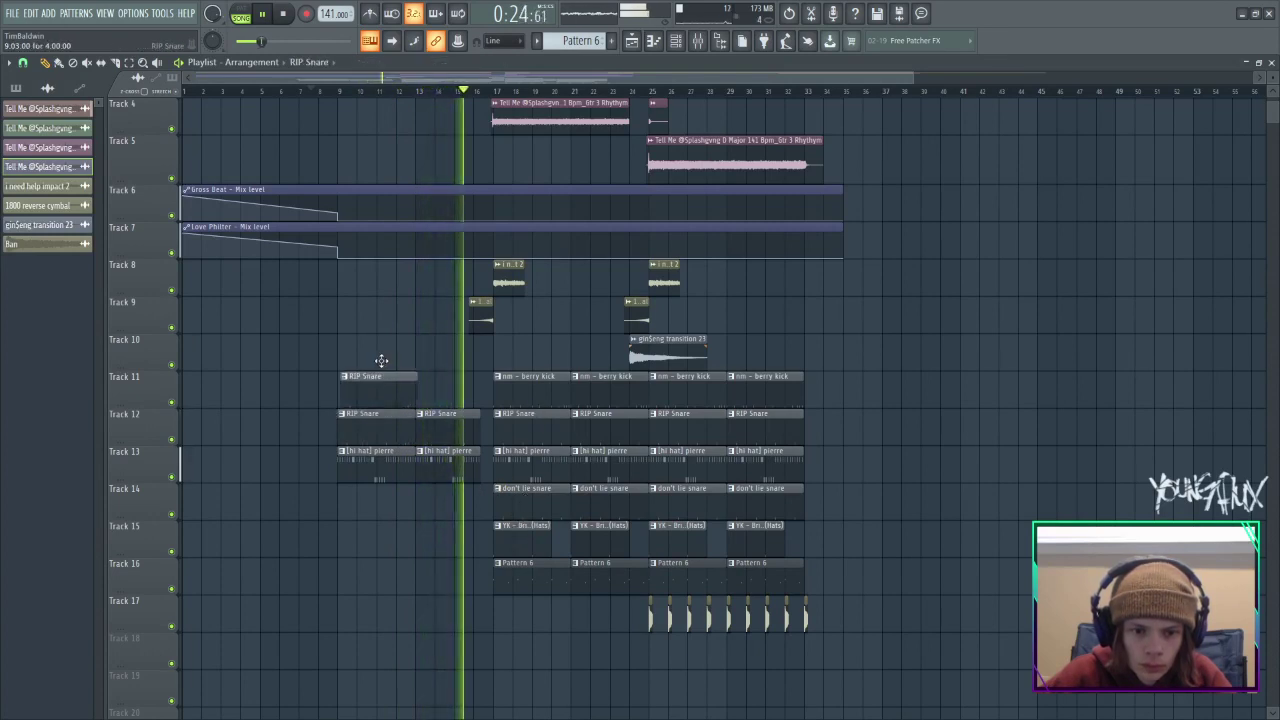
pyautogui.click(330, 91)
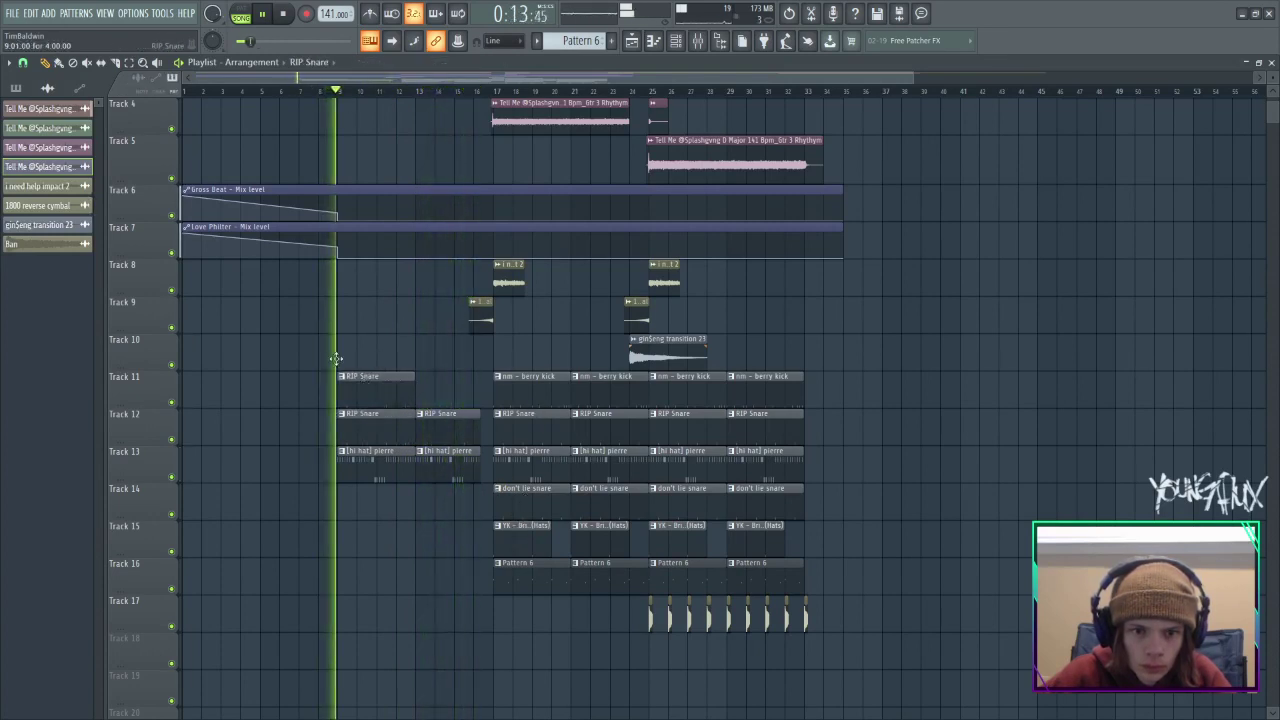
# Replay the drum intro from about bar 9 and examine the guitar clips on the upper tracks across the arrangement.
pyautogui.scroll(3, 370, 300)
pyautogui.click(244, 118)
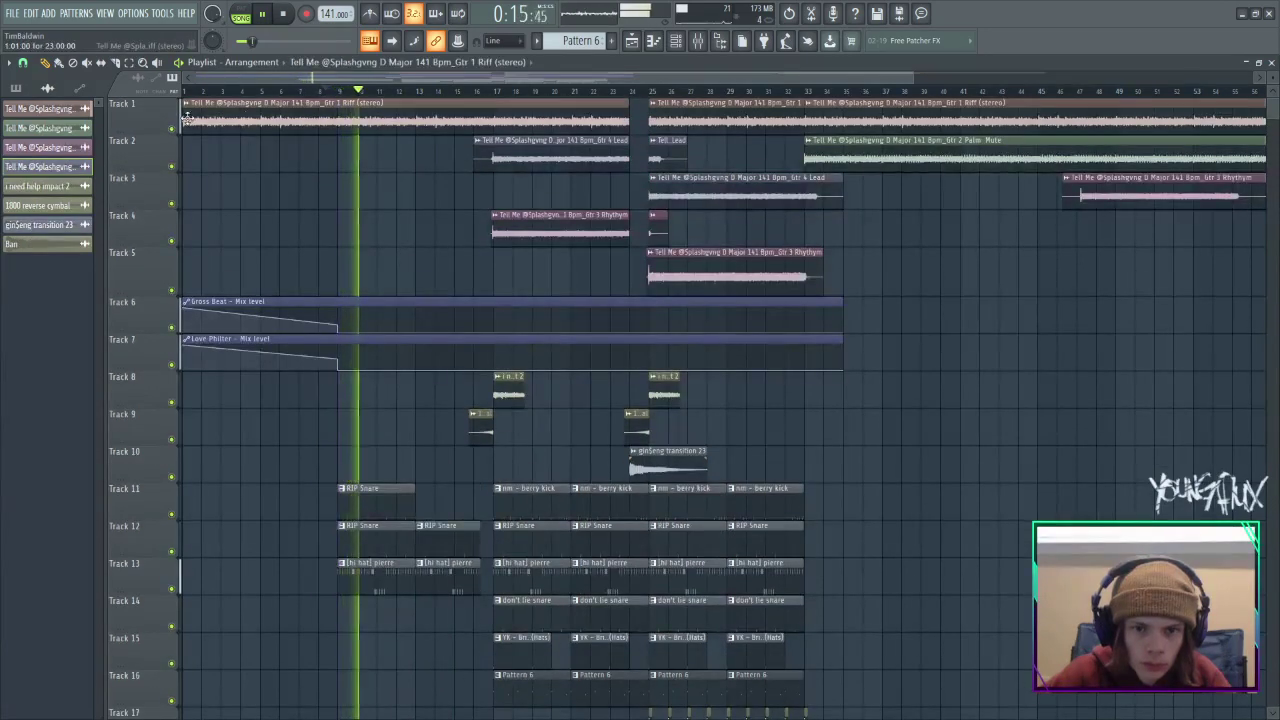
pyautogui.scroll(6, 256, 86)
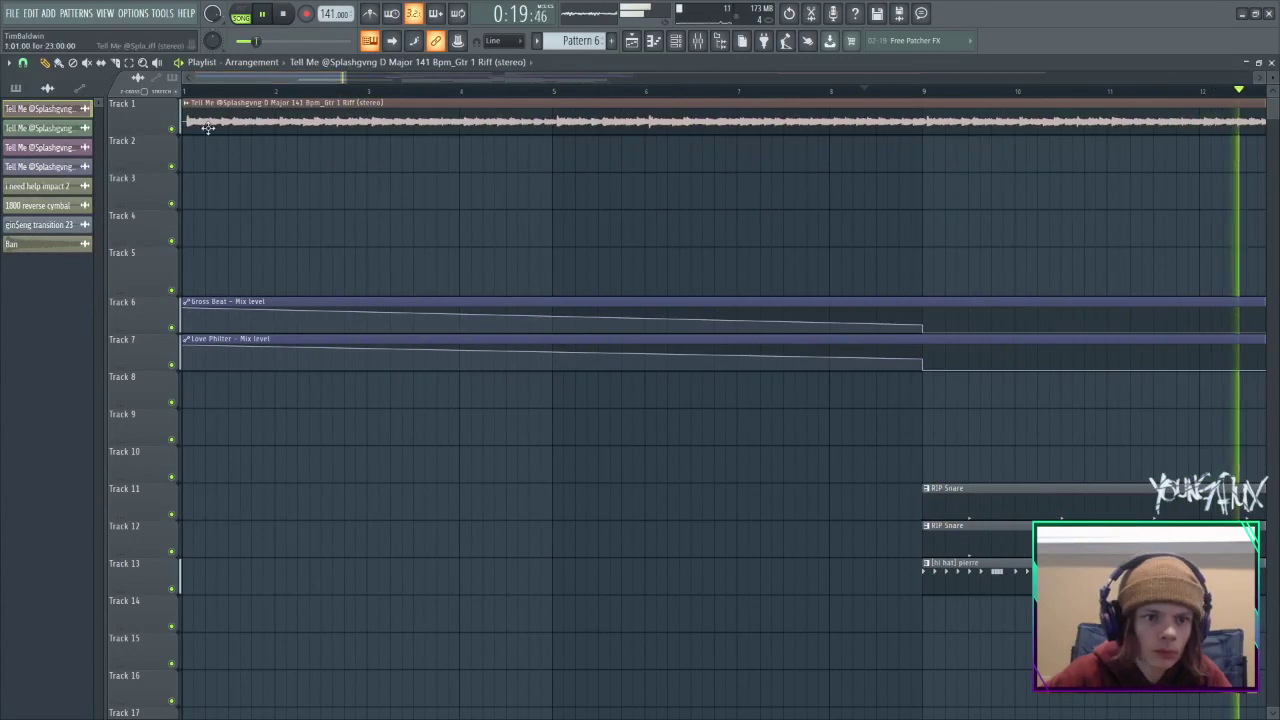
pyautogui.press('space')
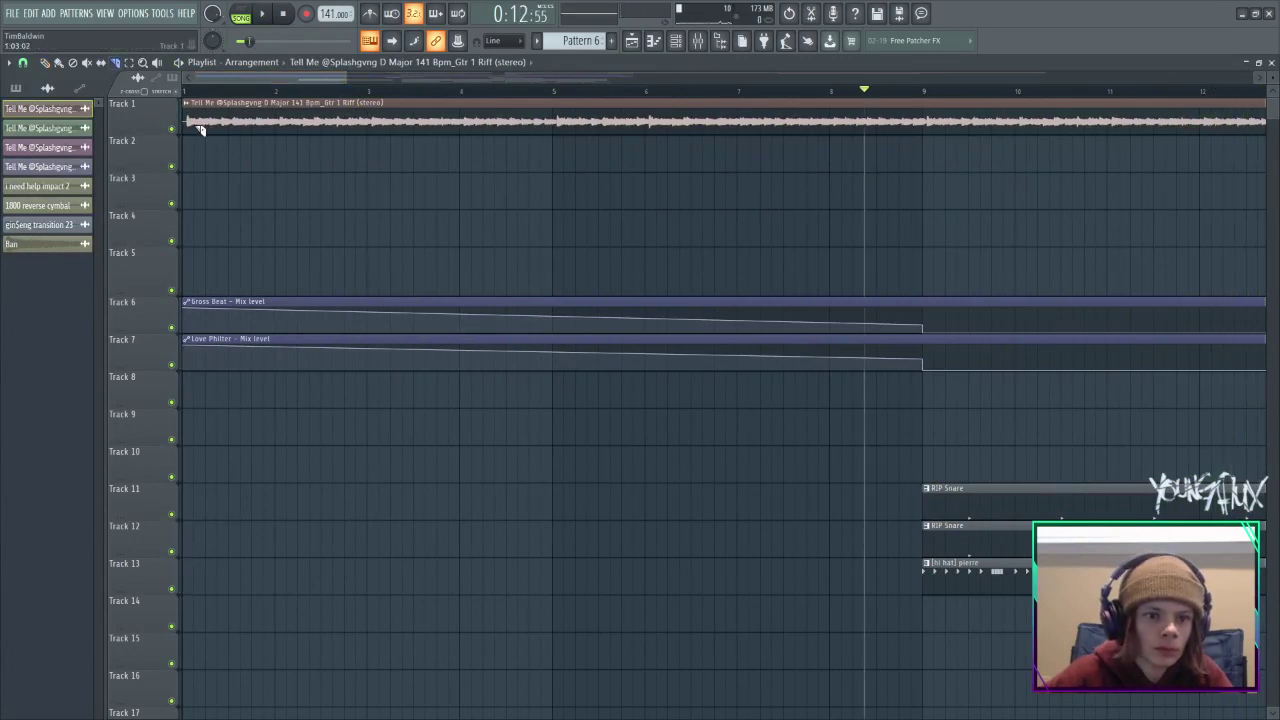
pyautogui.scroll(-4, 228, 127)
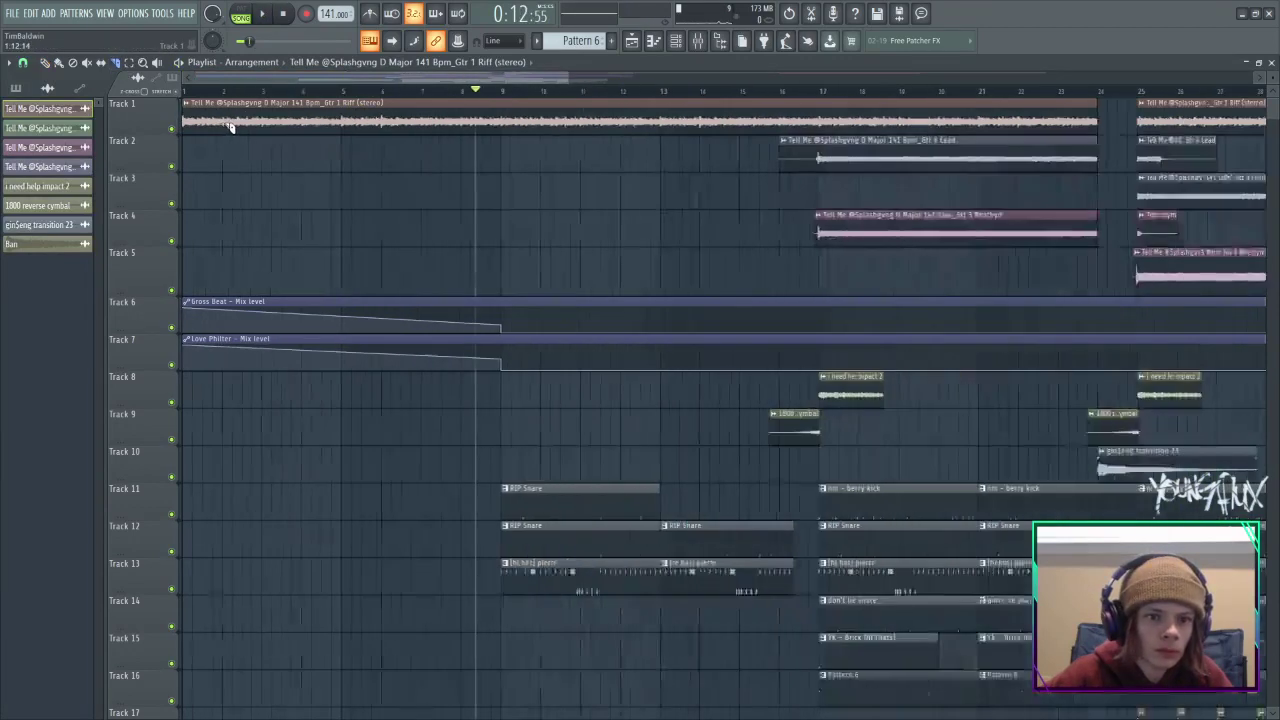
pyautogui.press('space')
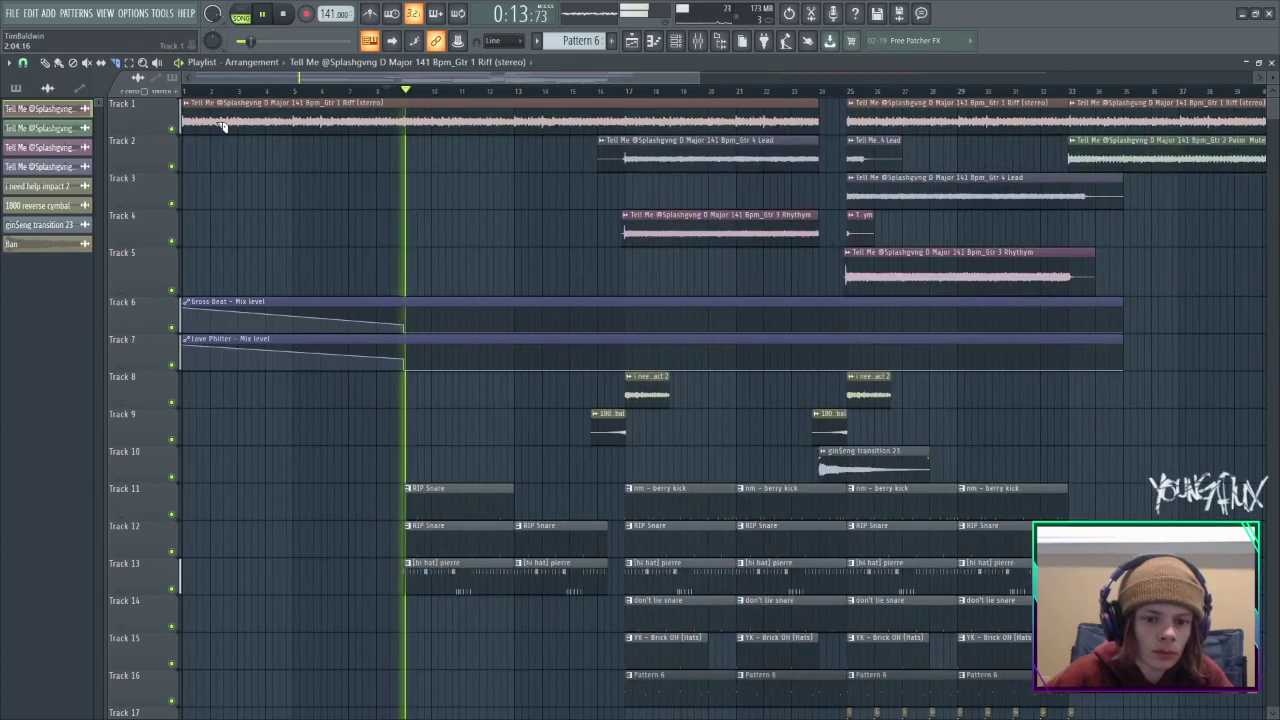
pyautogui.moveTo(423, 80); pyautogui.dragTo(521, 80)
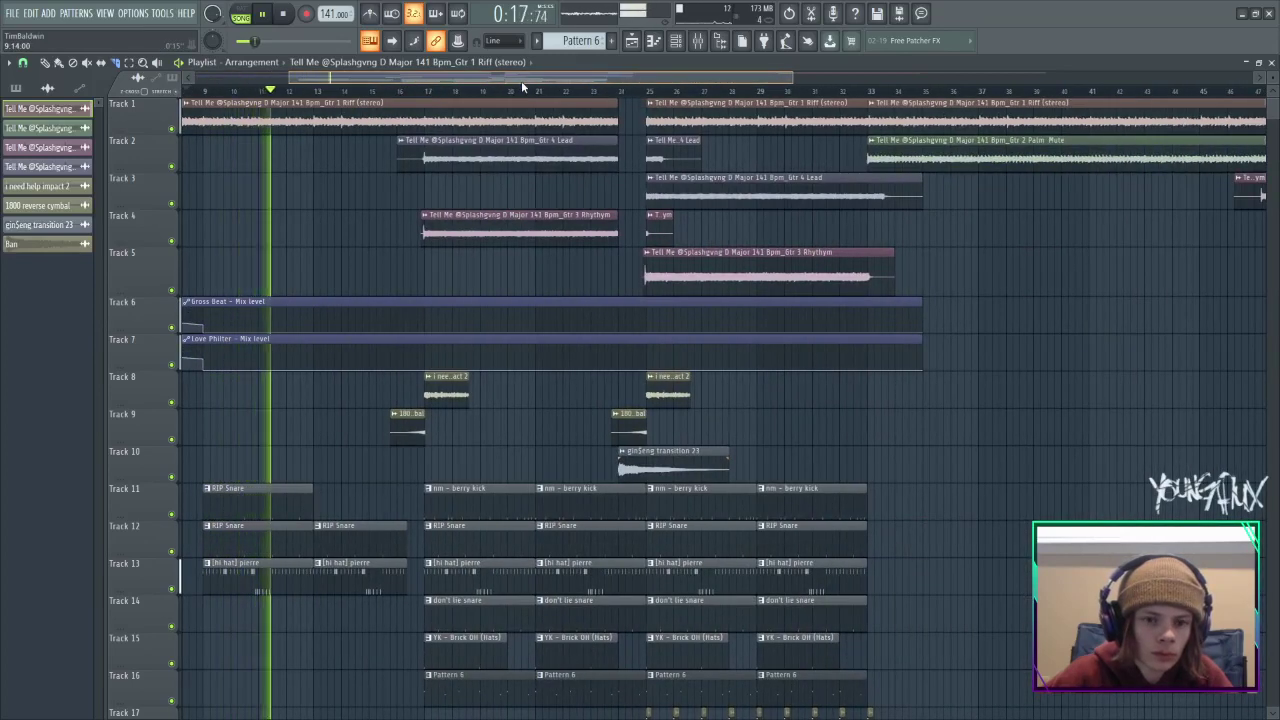
pyautogui.moveTo(521, 82); pyautogui.dragTo(527, 82)
pyautogui.scroll(1, 557, 136)
pyautogui.scroll(3, 565, 125)
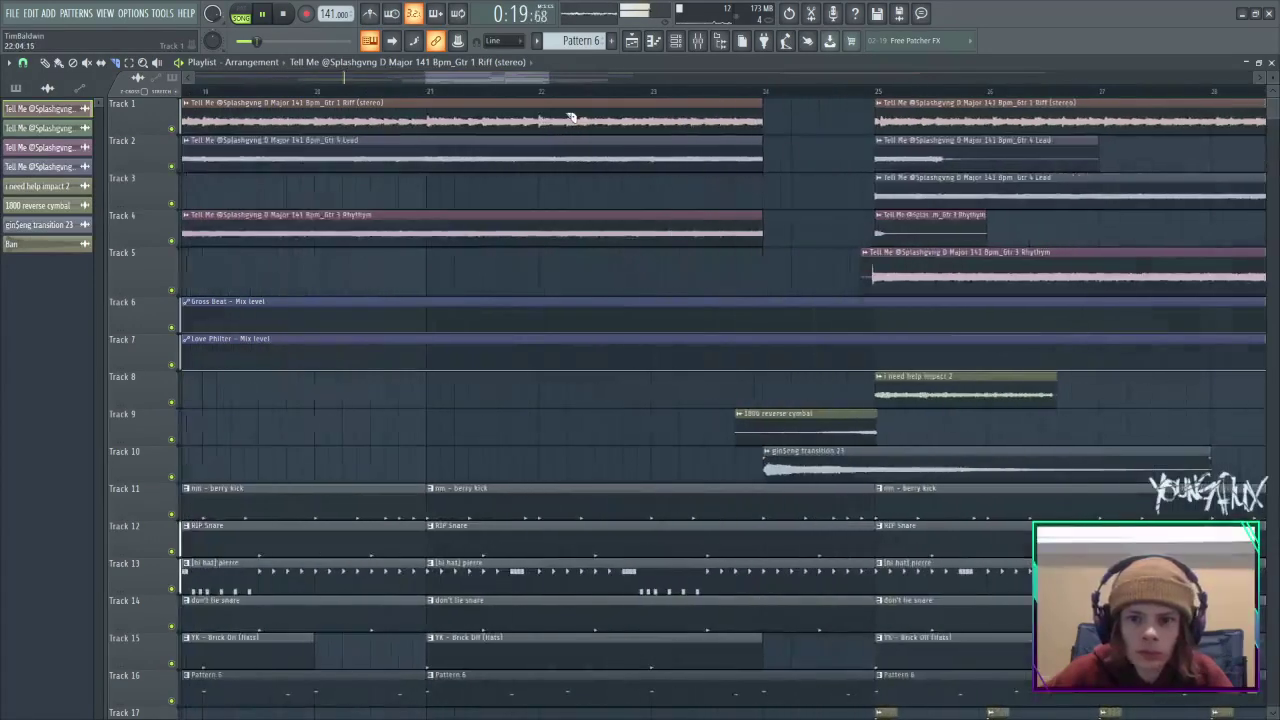
# Delete the extra Gtr 1 Riff clip that starts at bar 33 on track 1.
pyautogui.moveTo(529, 76); pyautogui.dragTo(640, 110)
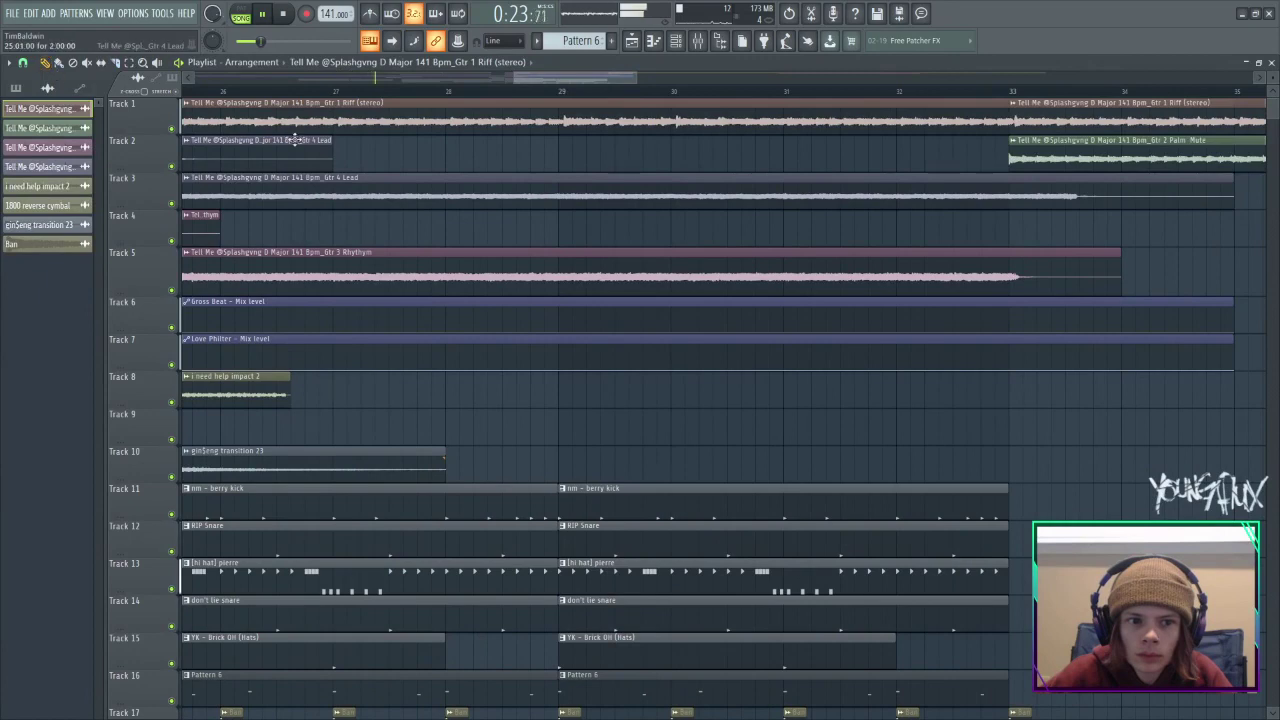
pyautogui.scroll(-4, 395, 122)
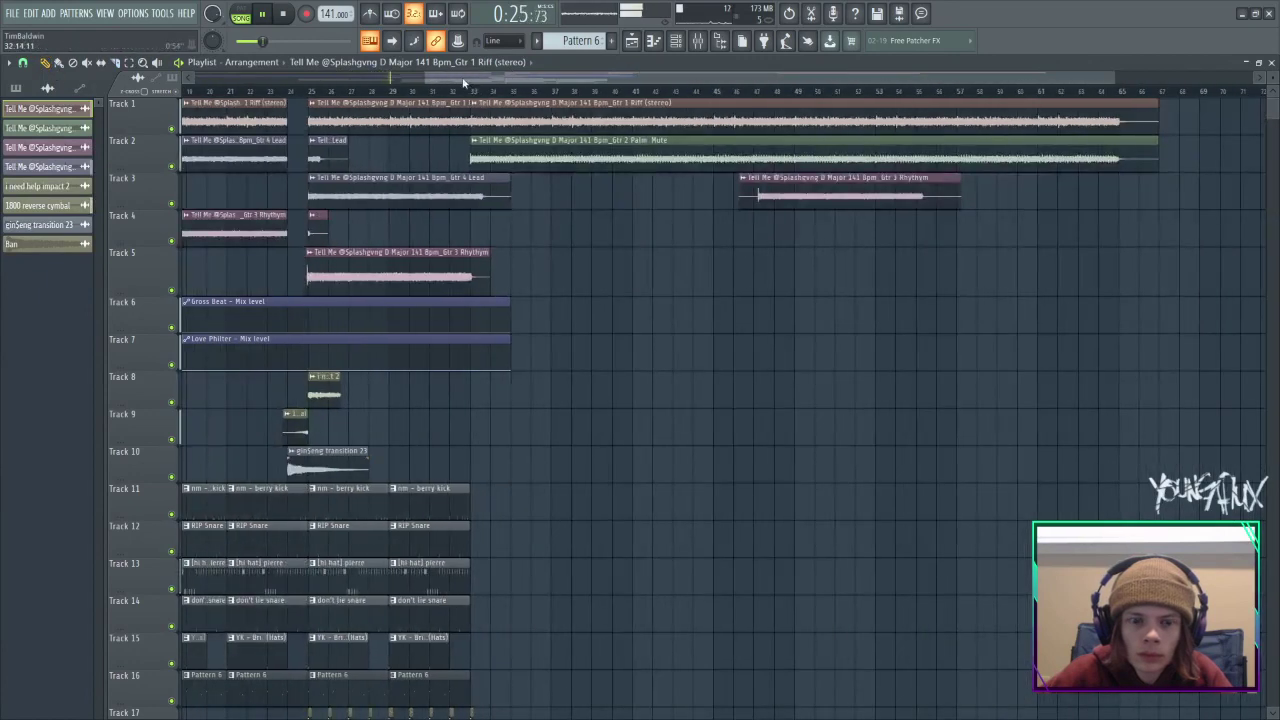
pyautogui.moveTo(463, 83); pyautogui.dragTo(428, 83)
pyautogui.rightClick(616, 121)
pyautogui.moveTo(522, 82); pyautogui.dragTo(488, 87)
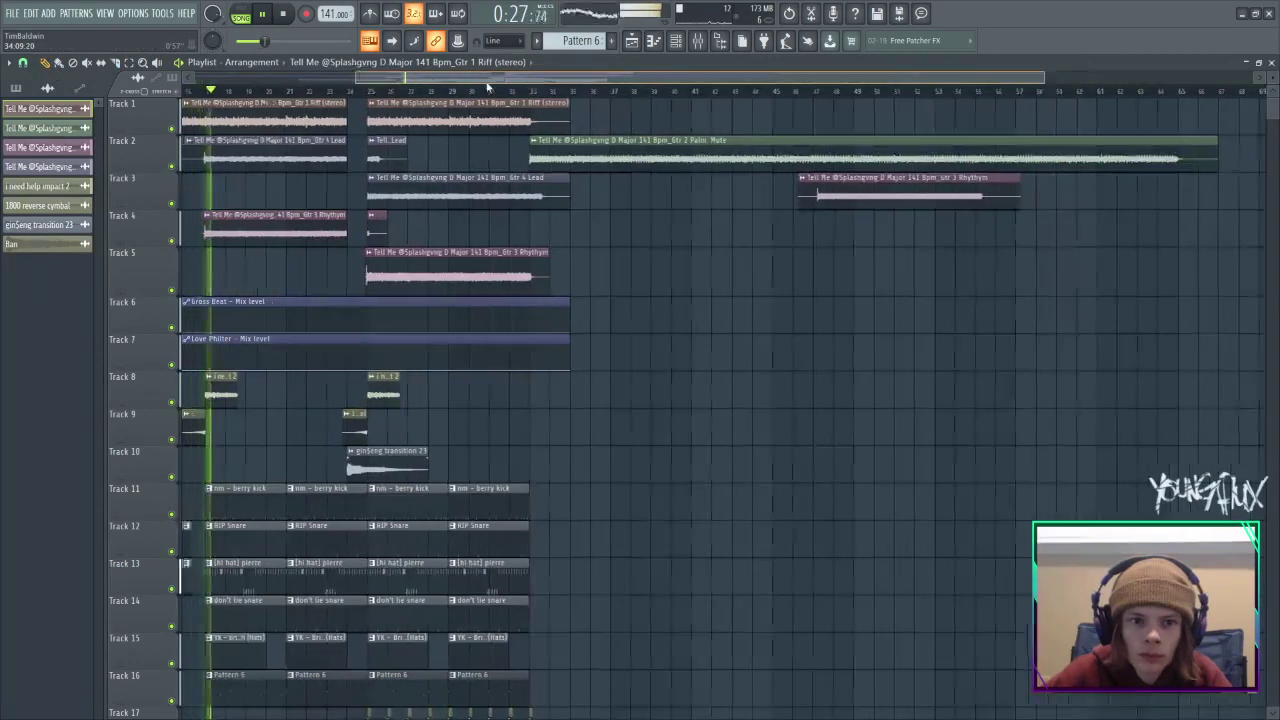
# Play the arrangement through to bar 33, examining the guitar gap at bar 24 and the overall clip layout.
pyautogui.scroll(5, 488, 88)
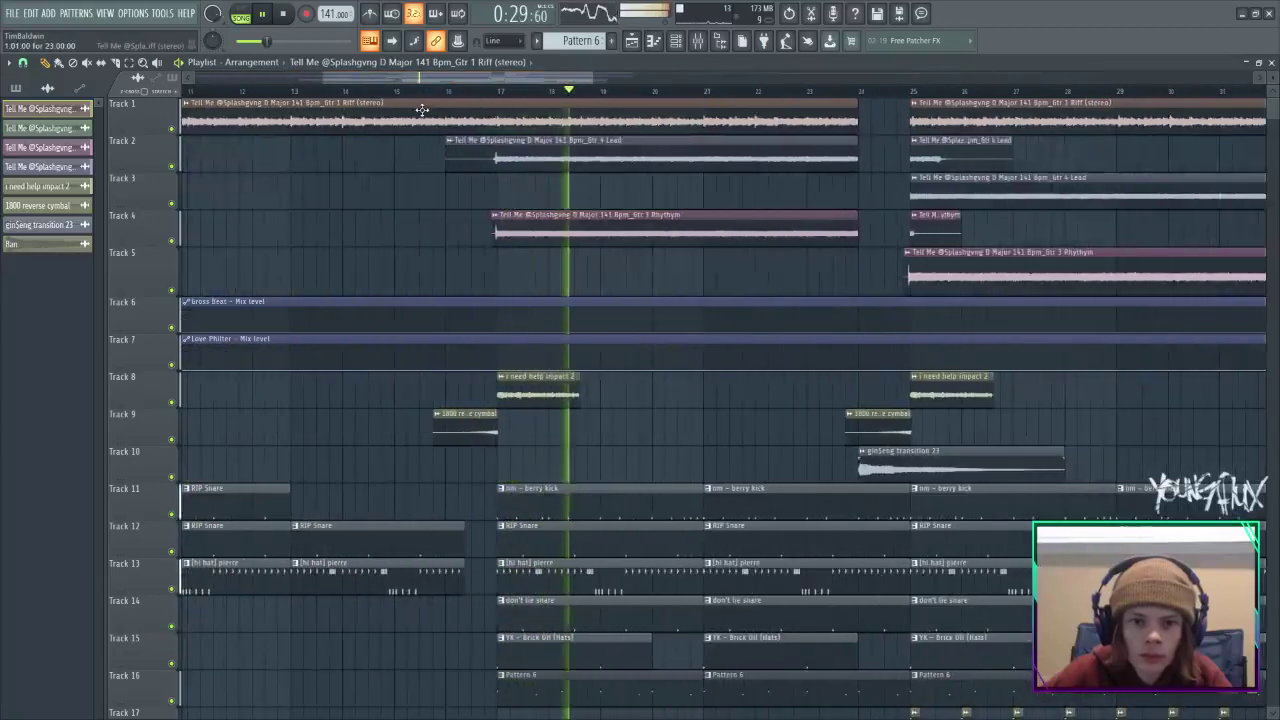
pyautogui.moveTo(577, 82); pyautogui.dragTo(638, 82)
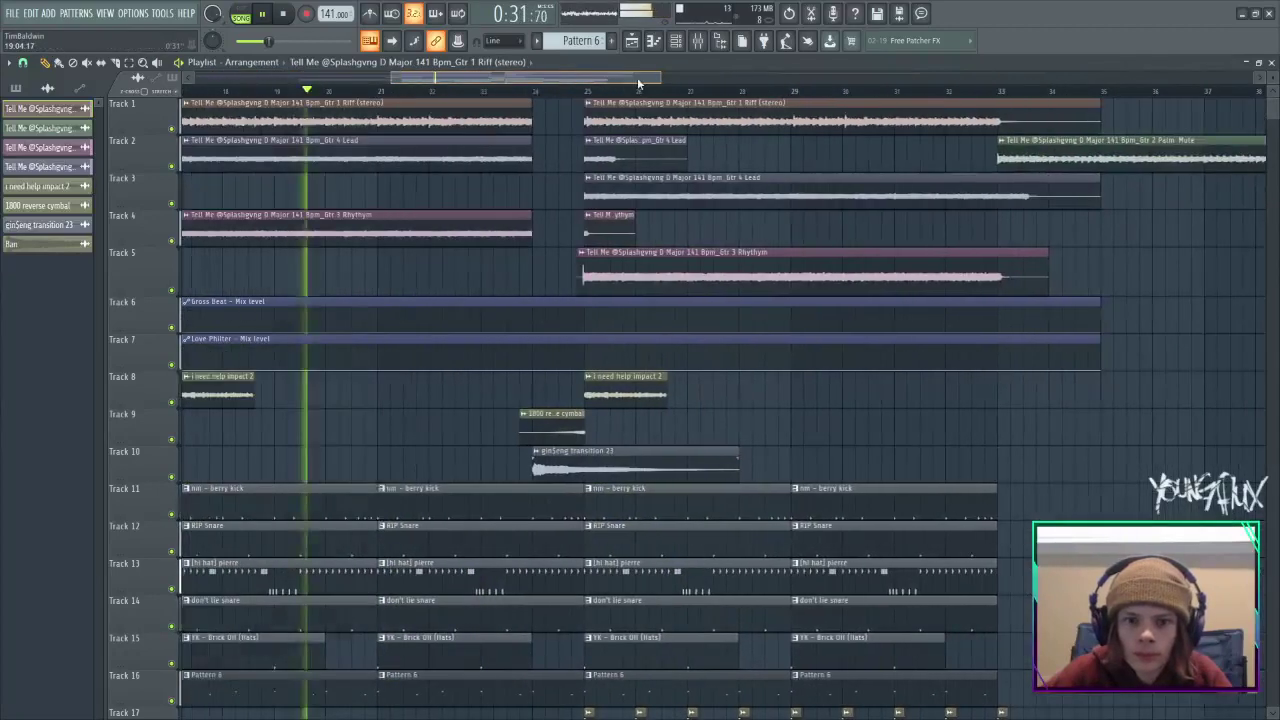
pyautogui.scroll(6, 620, 113)
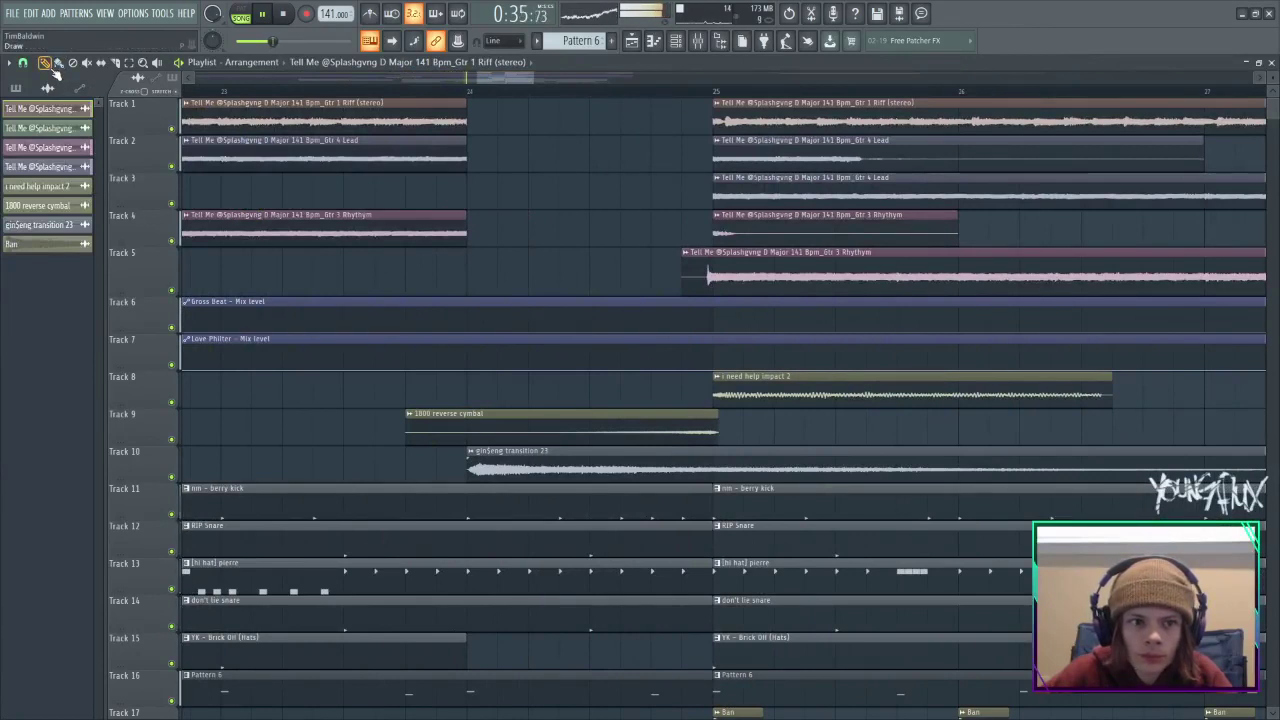
pyautogui.scroll(3, 760, 120)
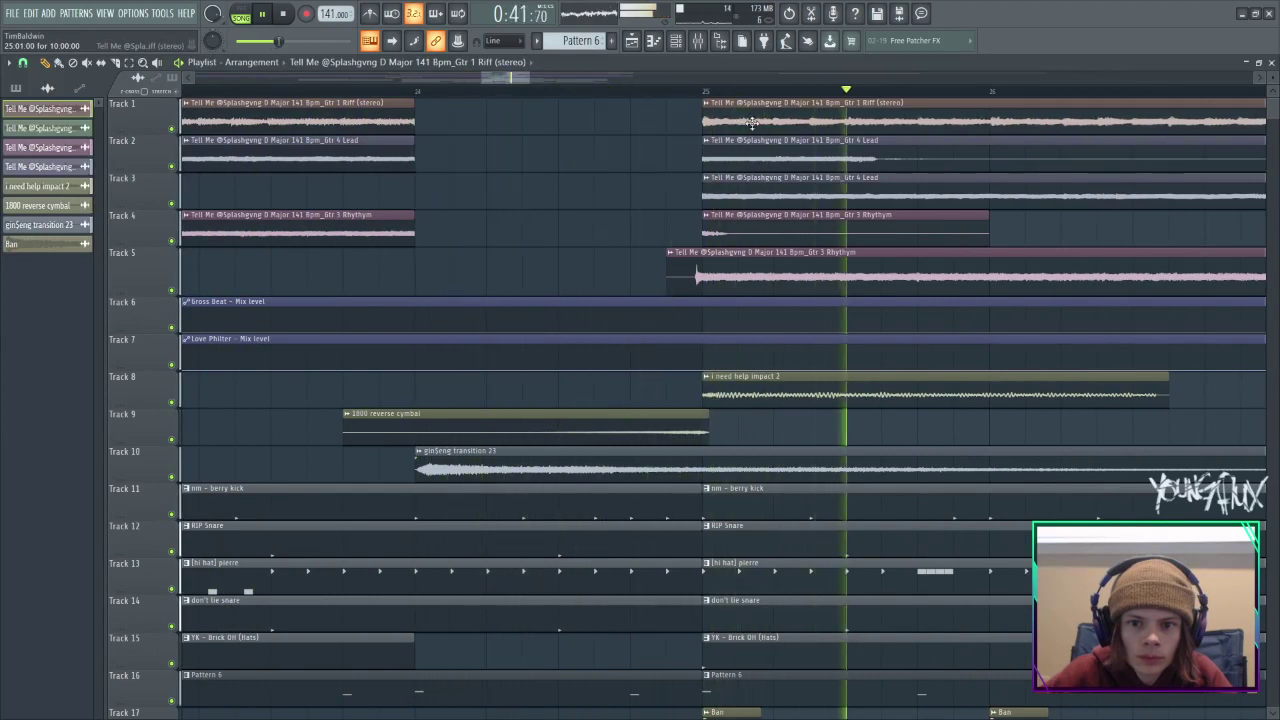
pyautogui.press('space')
pyautogui.press('space')
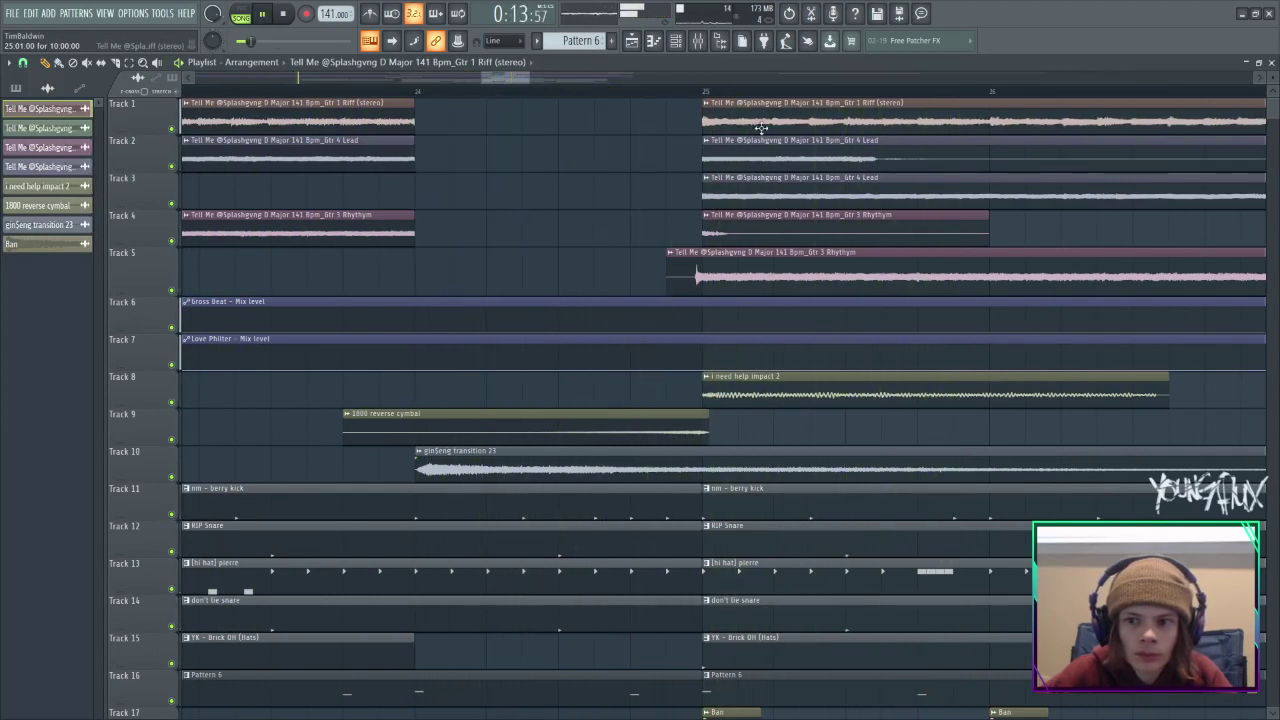
pyautogui.moveTo(521, 75); pyautogui.dragTo(550, 90)
pyautogui.scroll(-5, 550, 162)
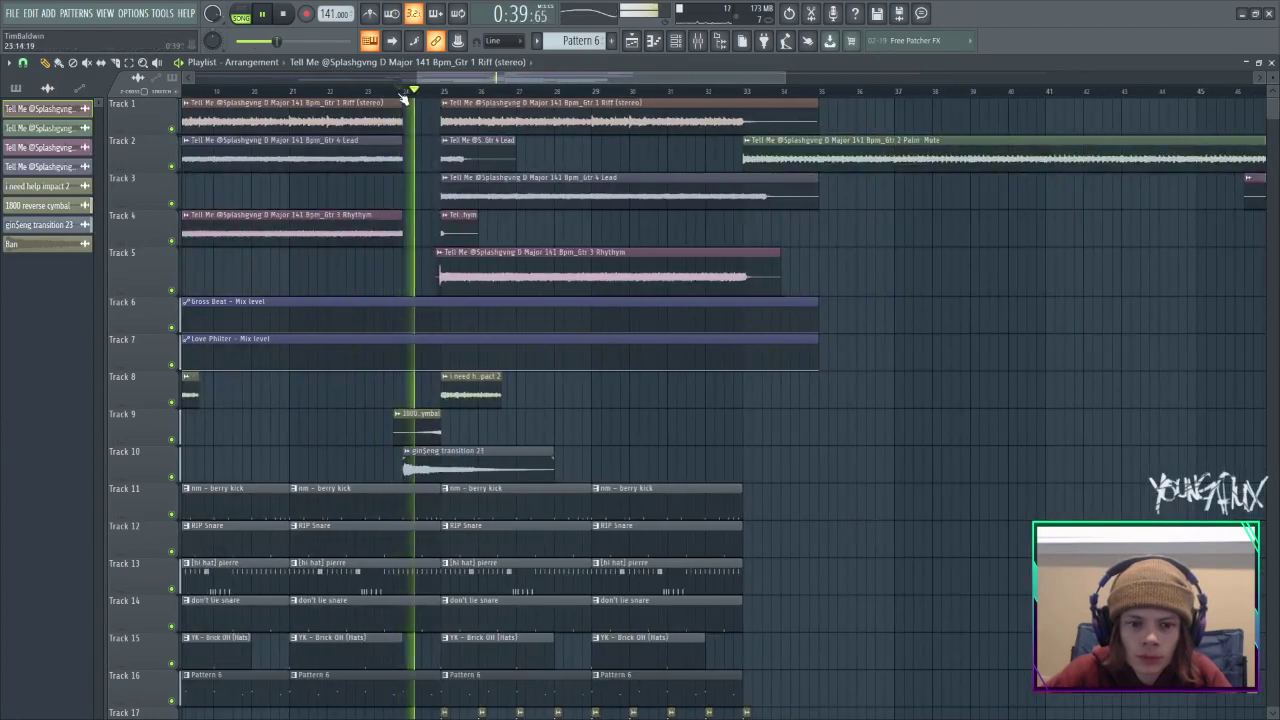
pyautogui.moveTo(468, 82); pyautogui.dragTo(427, 85)
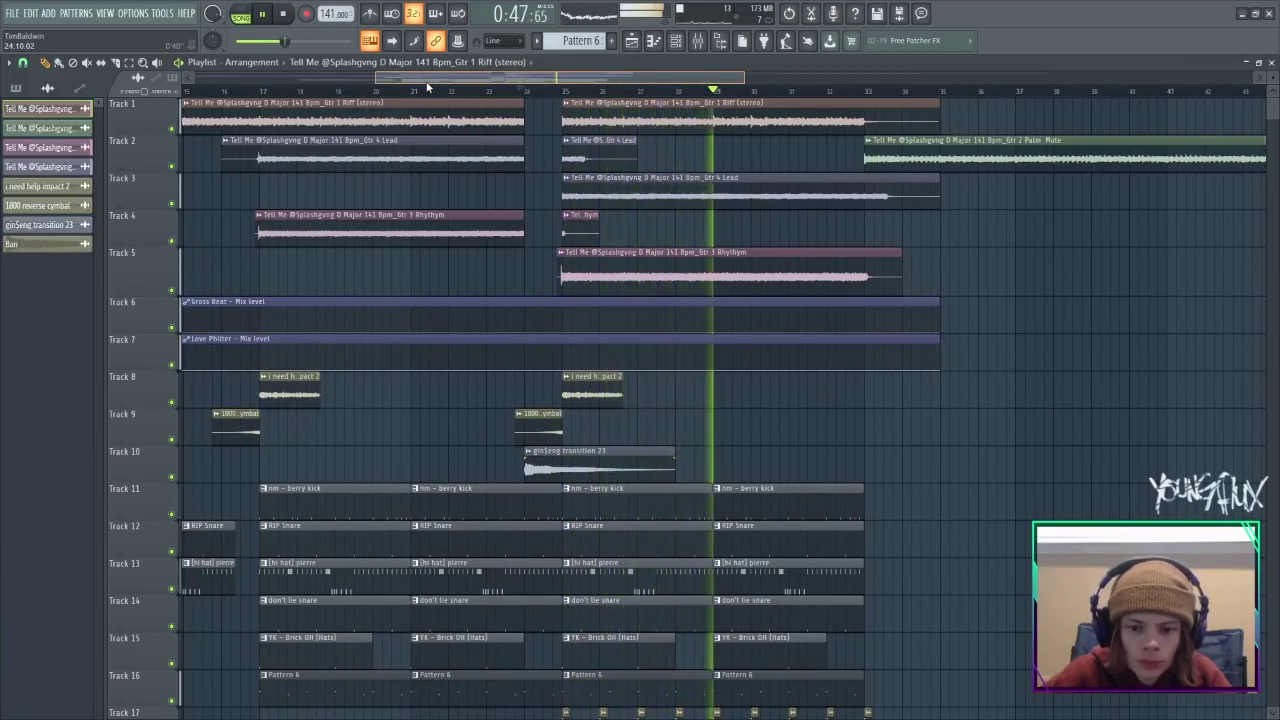
pyautogui.scroll(-3, 506, 102)
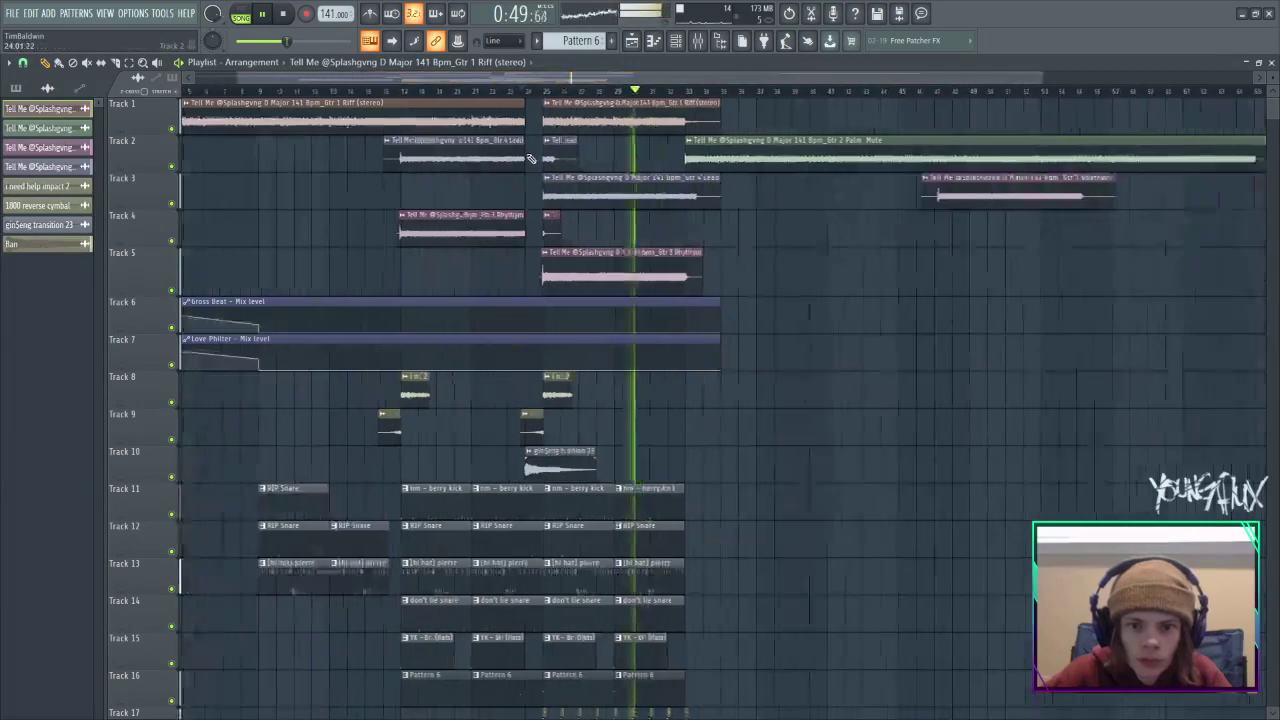
pyautogui.scroll(-1, 499, 81)
pyautogui.scroll(1, 480, 86)
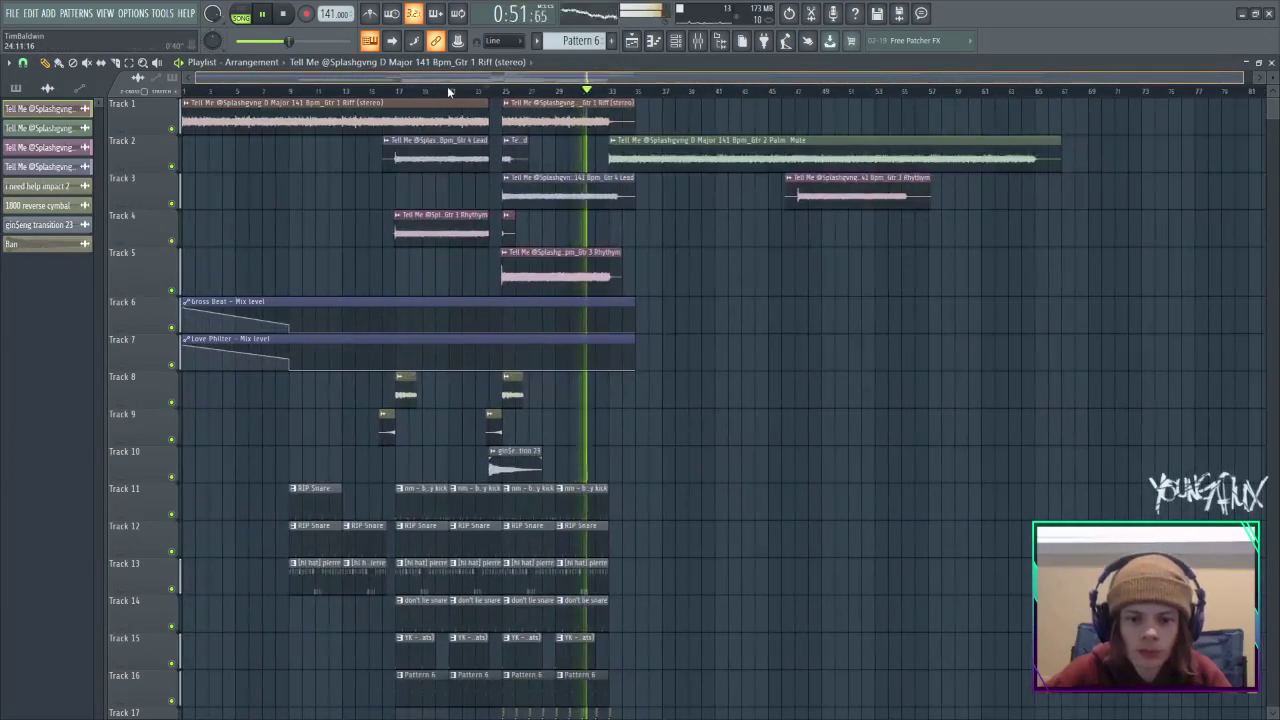
pyautogui.scroll(-3, 801, 245)
pyautogui.scroll(3, 801, 245)
pyautogui.scroll(-2, 800, 241)
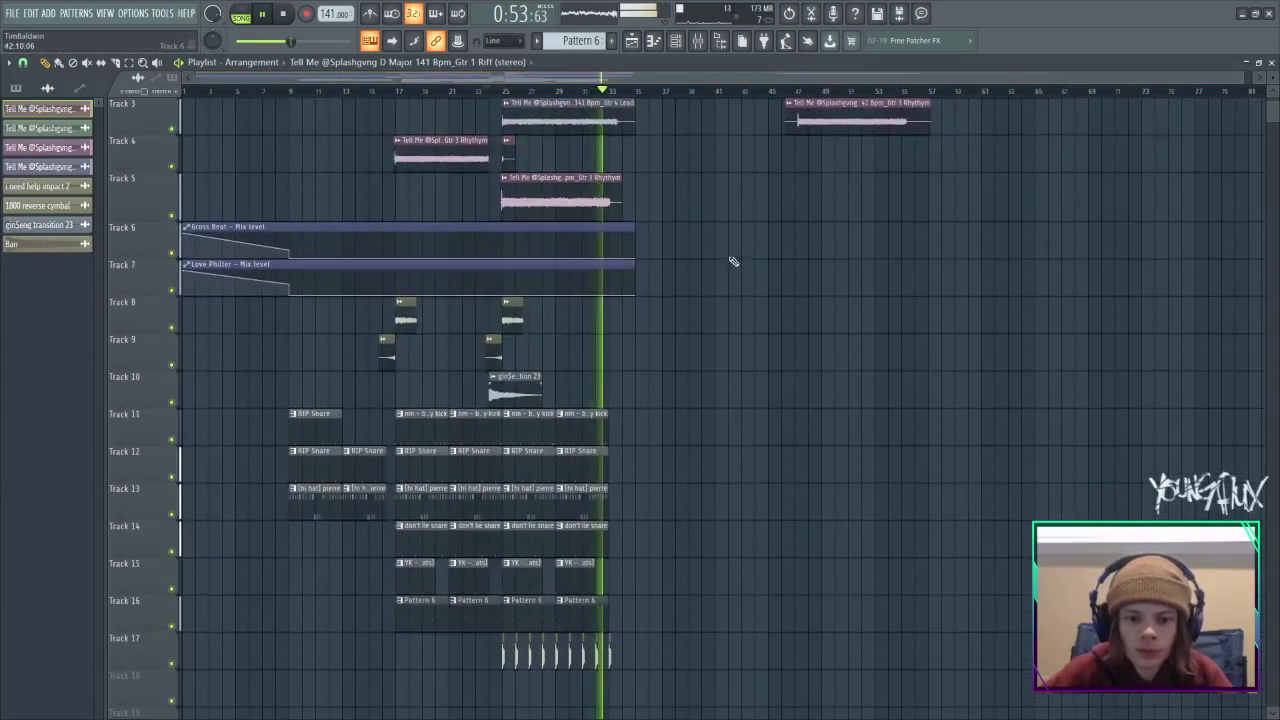
# Replace the RIP Snare clip on track 11 with two nm - berry kick clips from bar 9, trimming the second to 3:06.
pyautogui.click(287, 95)
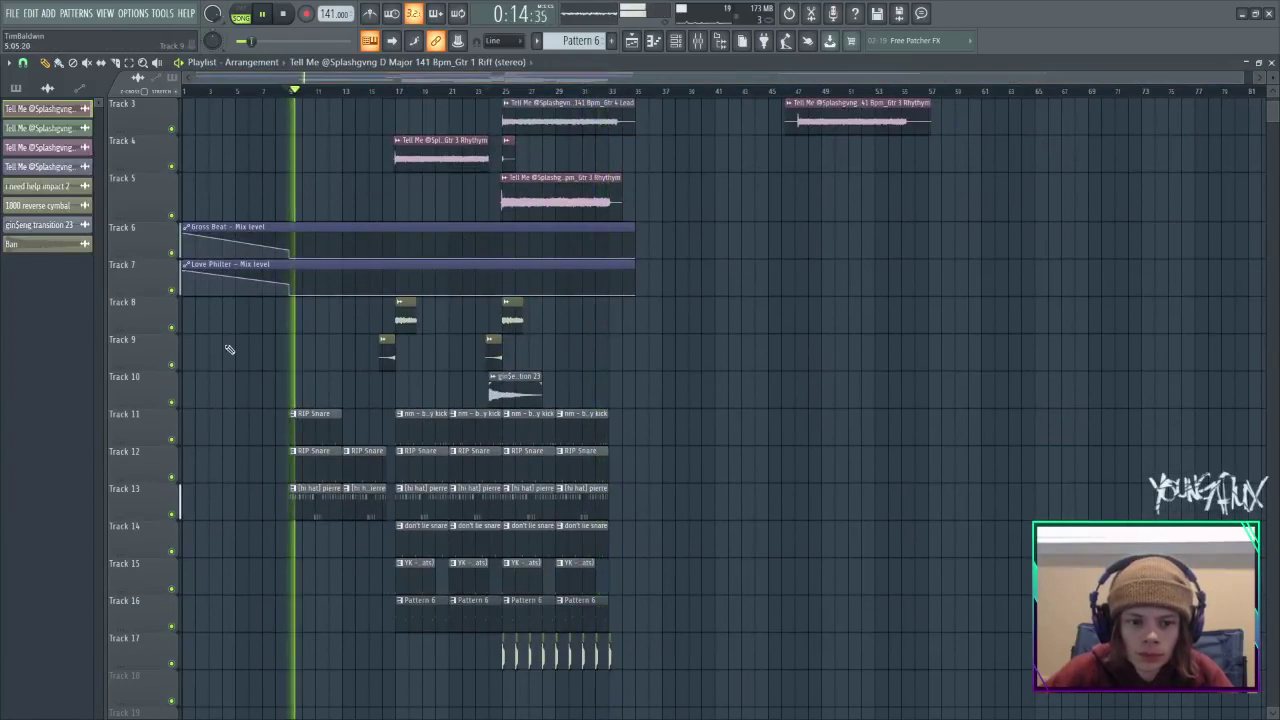
pyautogui.scroll(2, 371, 403)
pyautogui.click(340, 430)
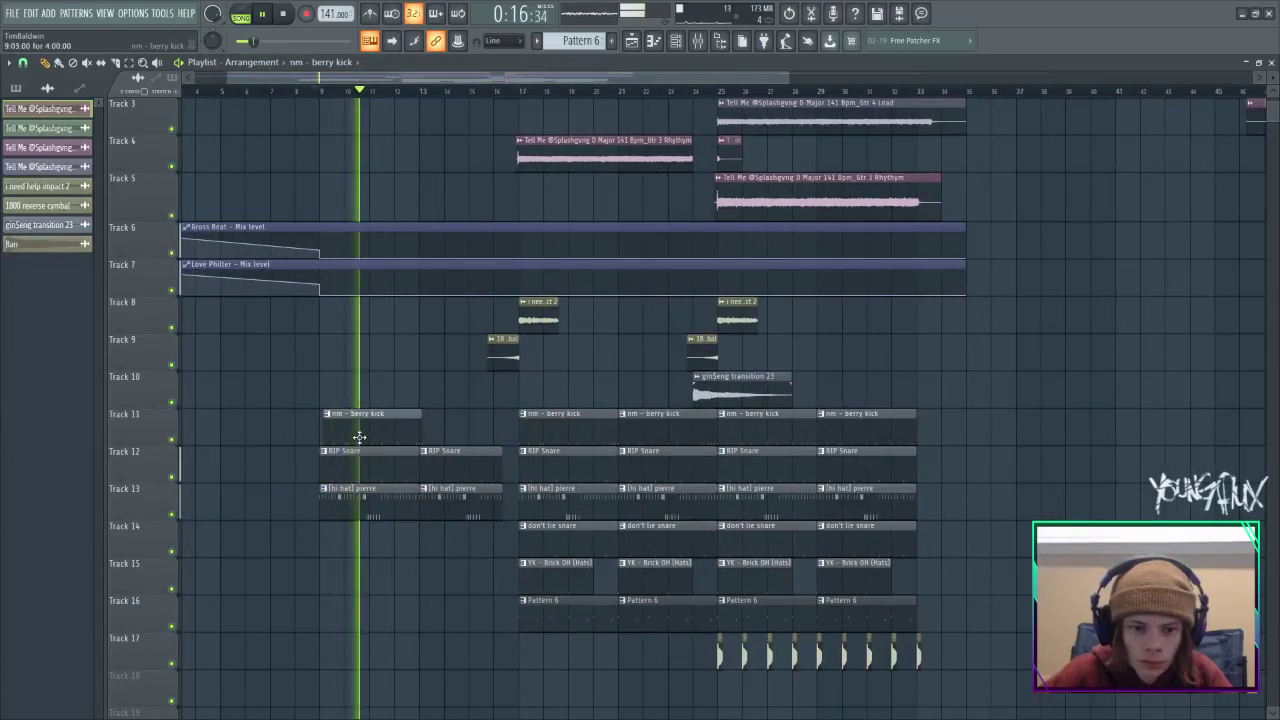
pyautogui.click(295, 92)
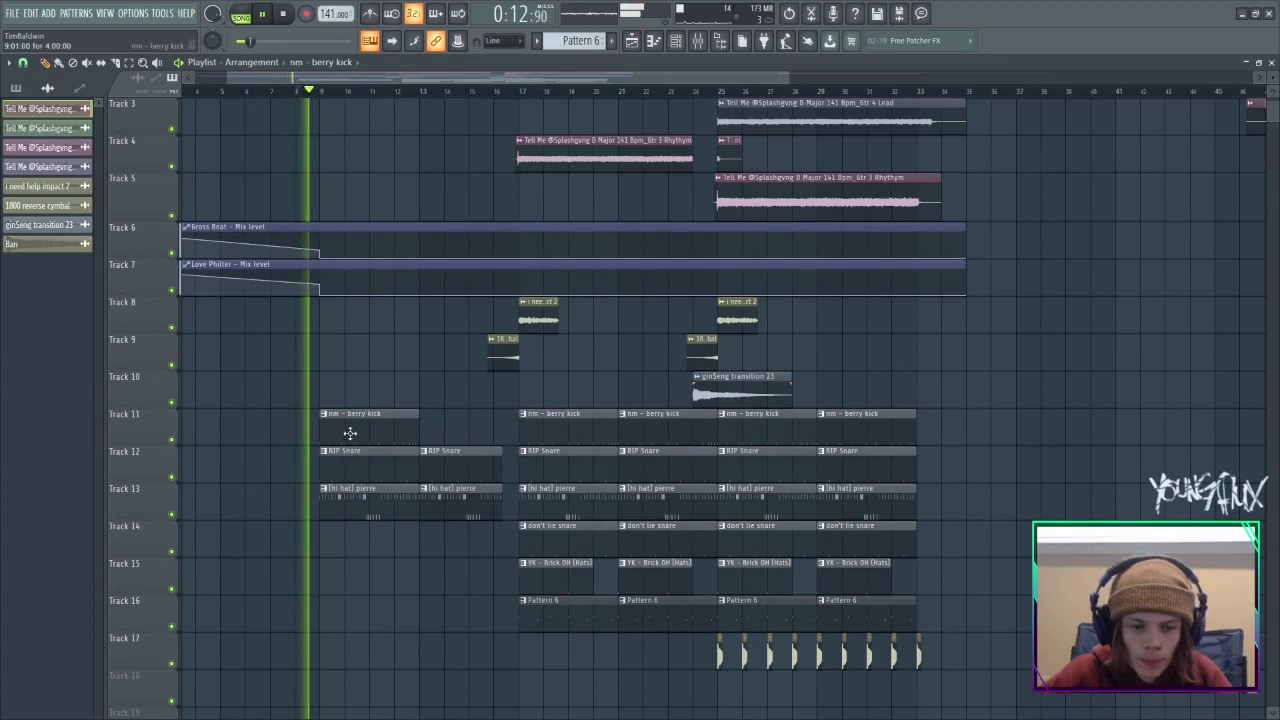
pyautogui.click(457, 429)
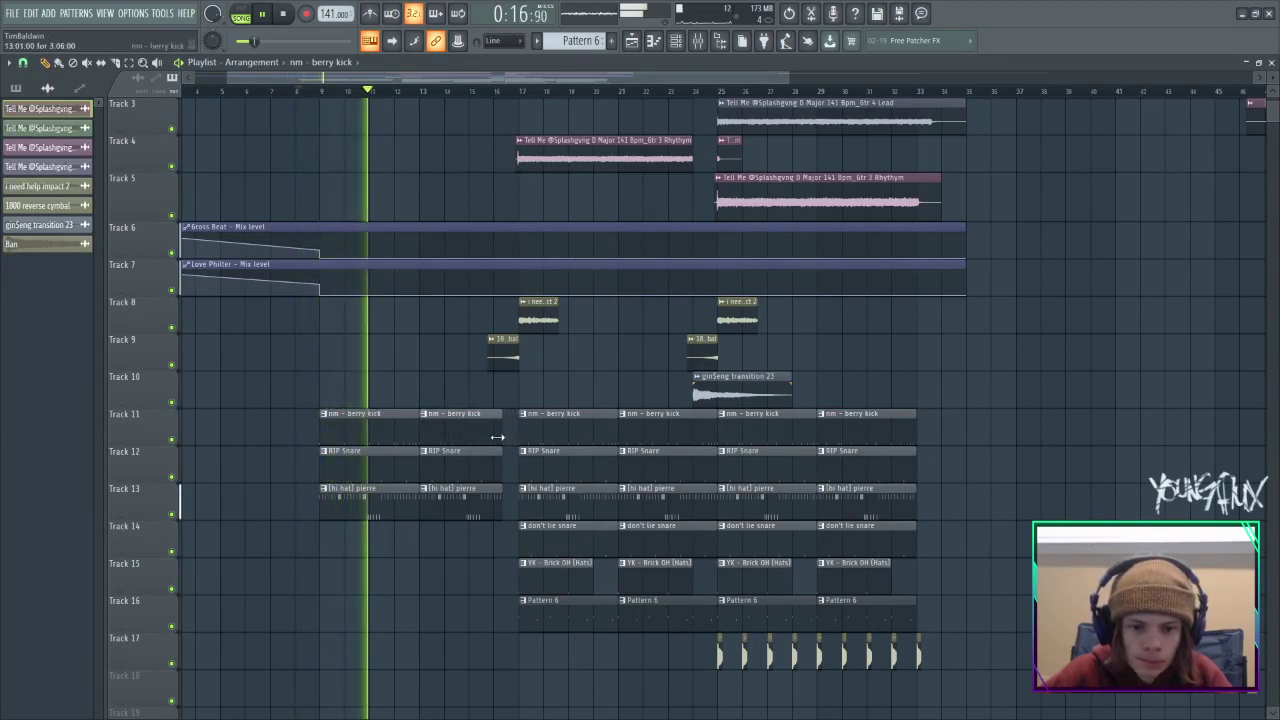
# Delete the nm - berry kick clips on track 11 and the [hi hat] pierre clips on track 13 between bars 9 and 16.
pyautogui.scroll(-2, 637, 309)
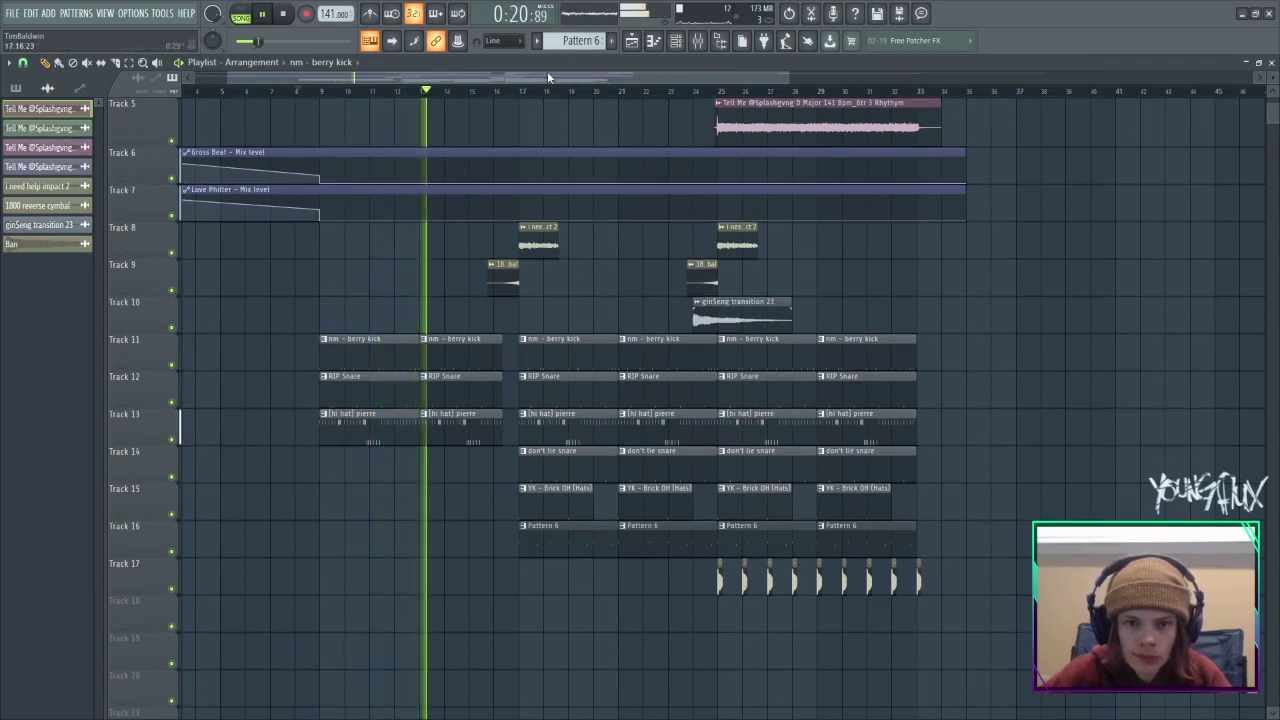
pyautogui.moveTo(547, 77); pyautogui.dragTo(691, 79)
pyautogui.scroll(3, 757, 266)
pyautogui.scroll(-3, 700, 380)
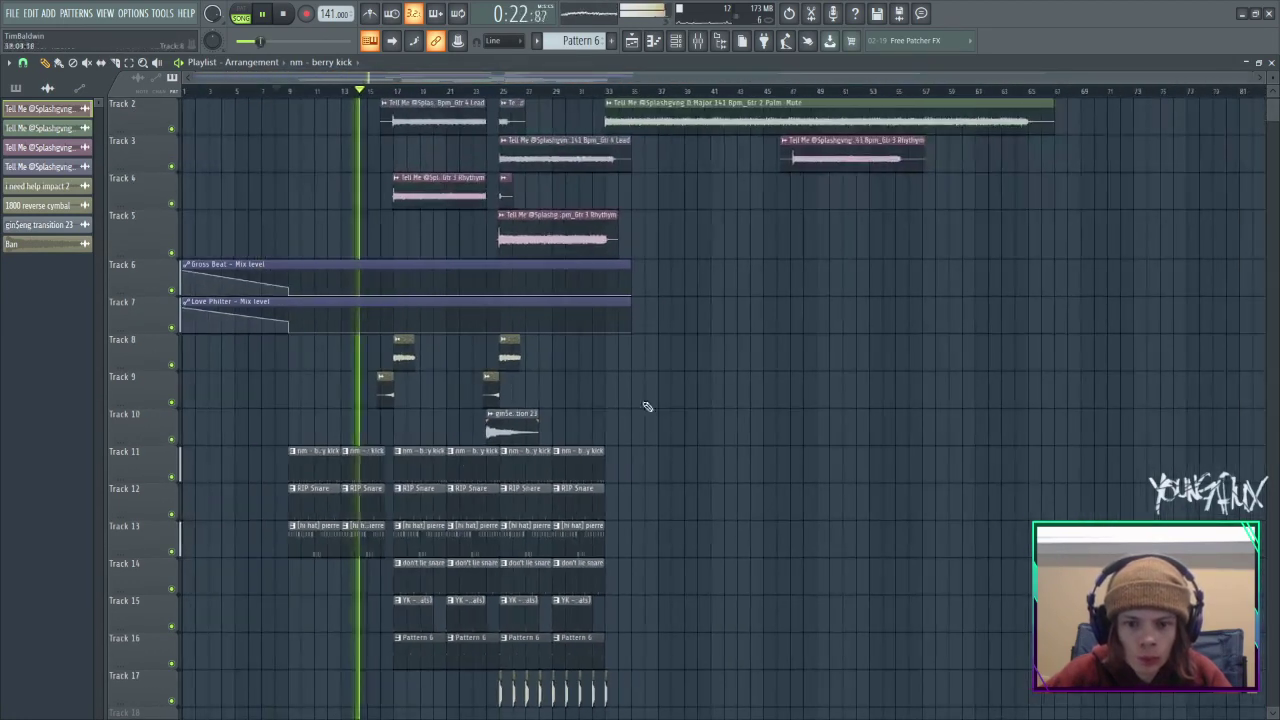
pyautogui.rightClick(354, 470)
pyautogui.rightClick(338, 449)
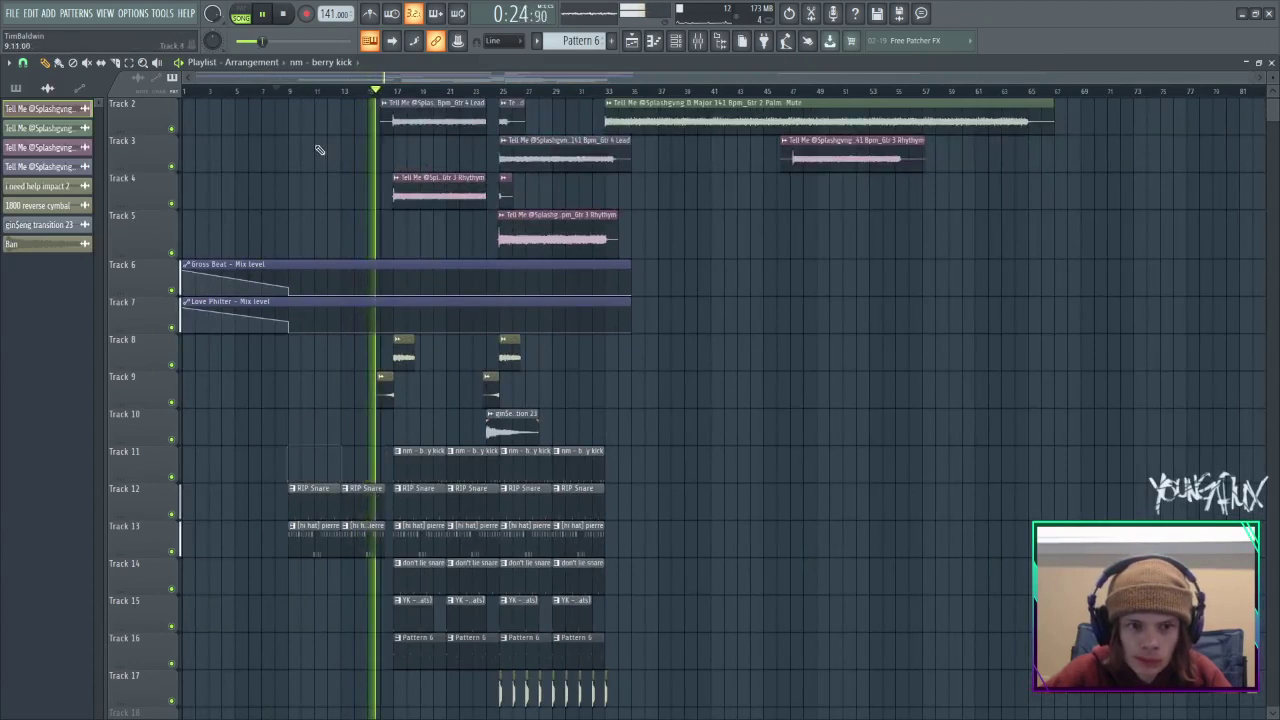
pyautogui.click(276, 91)
pyautogui.rightClick(330, 530)
pyautogui.rightClick(365, 533)
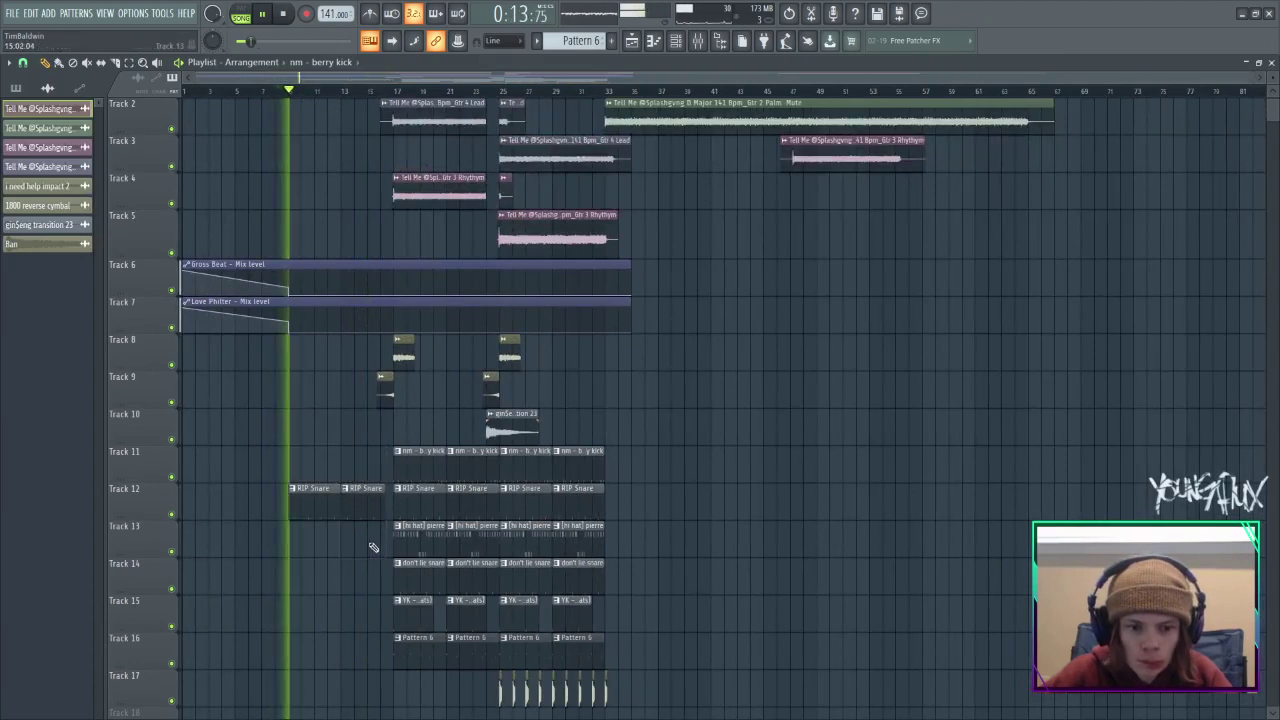
# Place two don't lie snare clips on track 14 at bars 9 and 13, trimming the second to 3:06.
pyautogui.moveTo(420, 571); pyautogui.dragTo(327, 578)
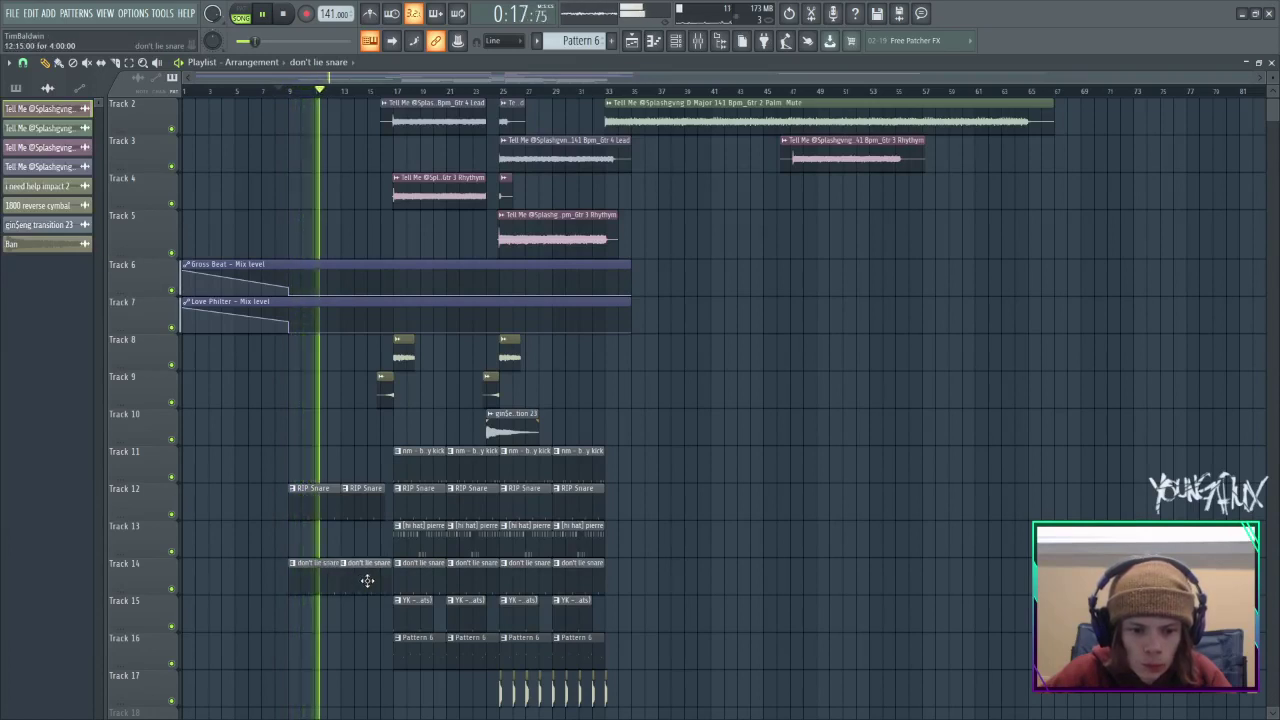
pyautogui.click(370, 580)
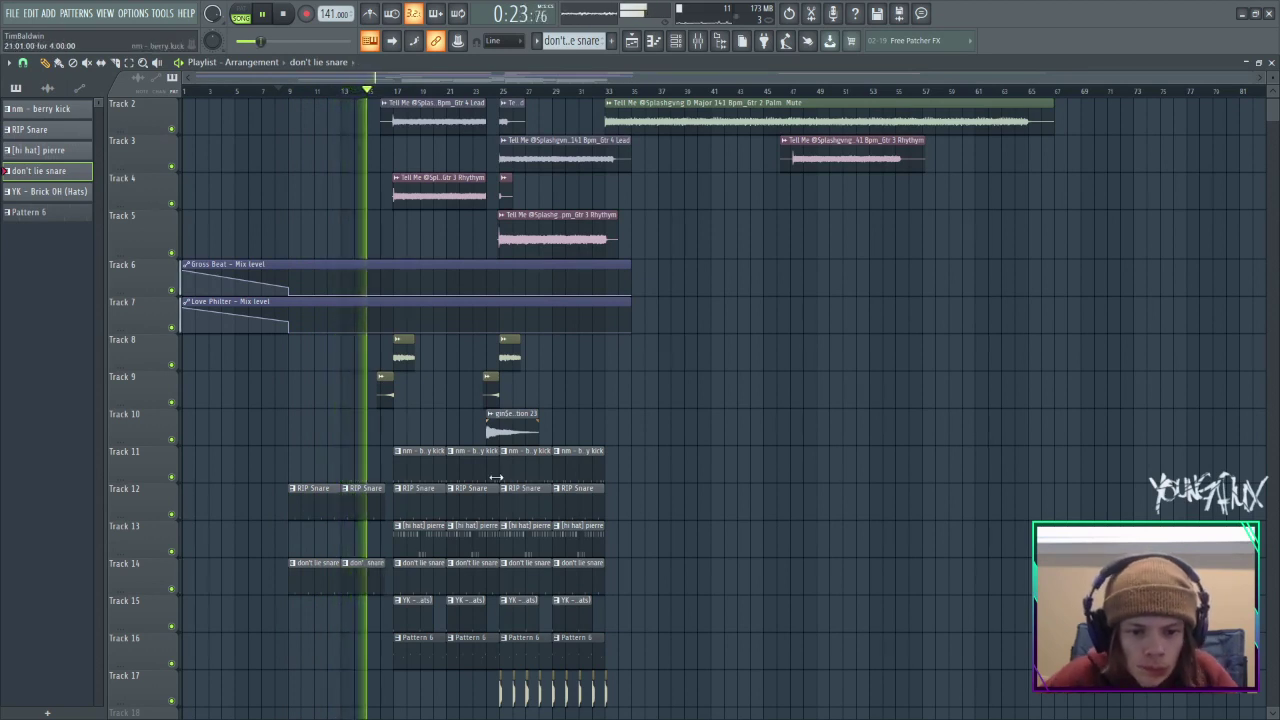
pyautogui.scroll(-1, 691, 423)
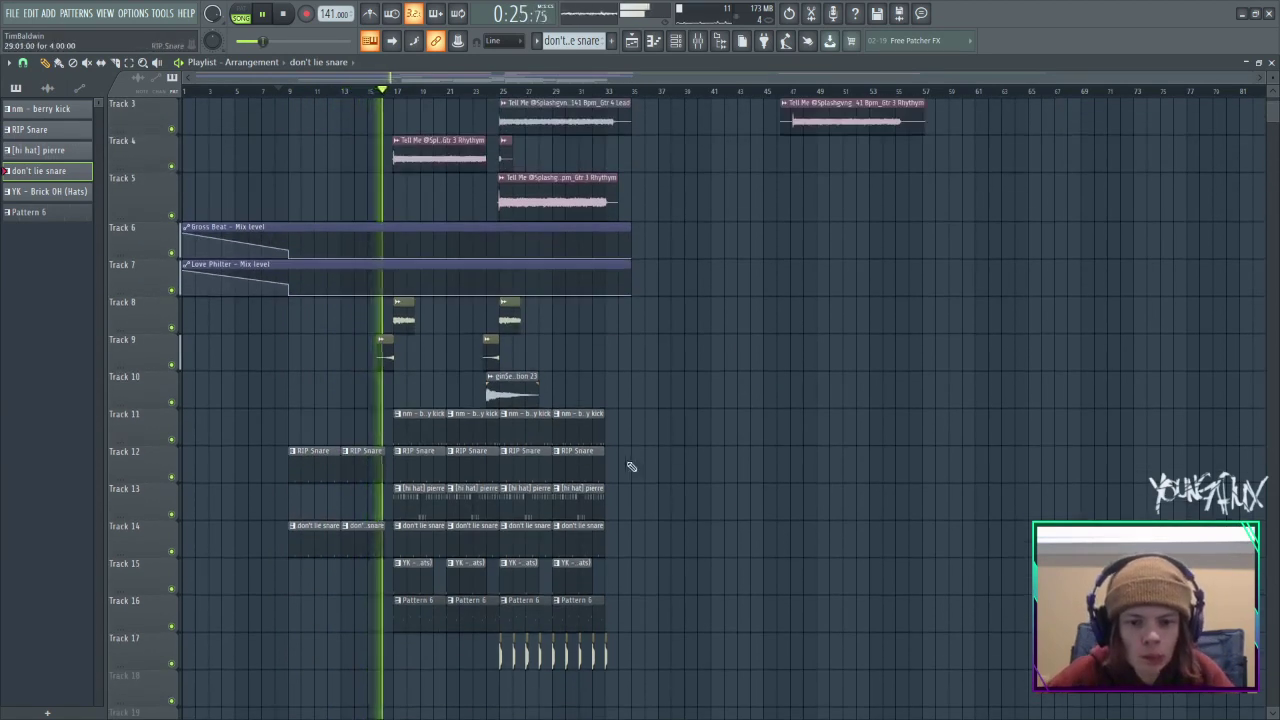
# Duplicate all drum, 808 and percussion clips of bars 17 through 32 on tracks 11 to 17 so the copy starts at bar 33.
pyautogui.scroll(1, 630, 468)
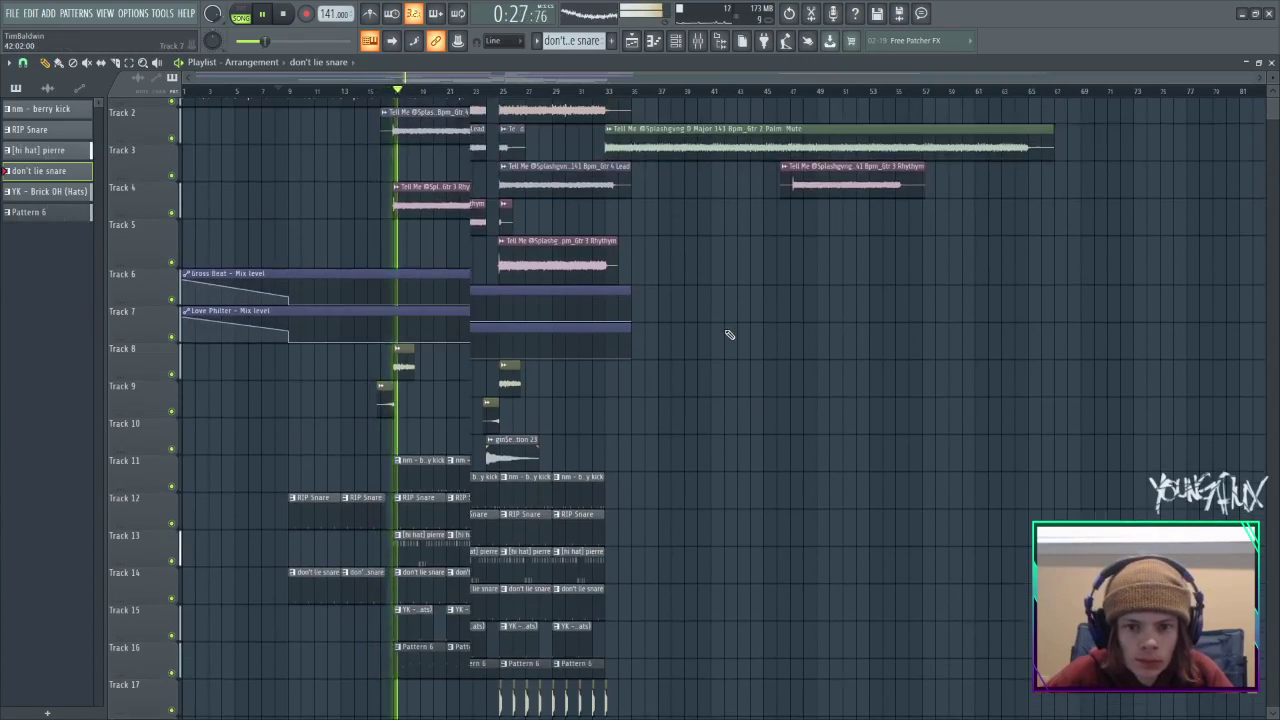
pyautogui.scroll(1, 728, 333)
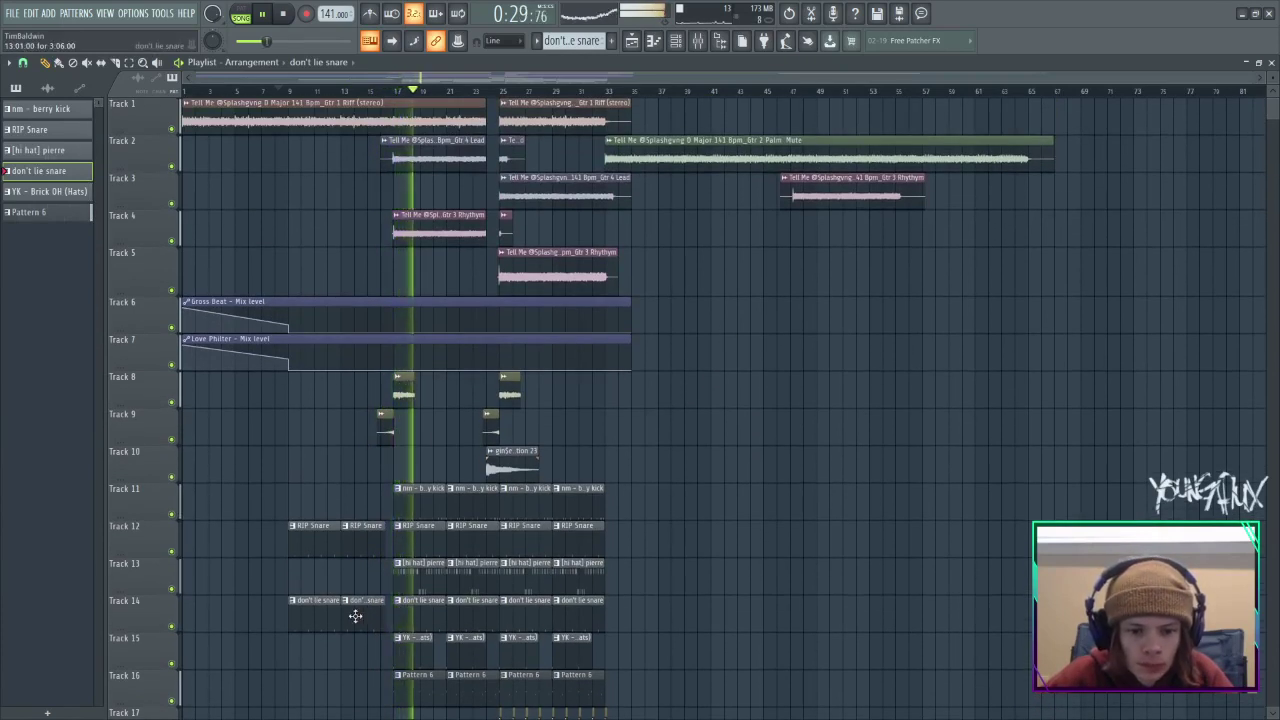
pyautogui.scroll(-4, 650, 624)
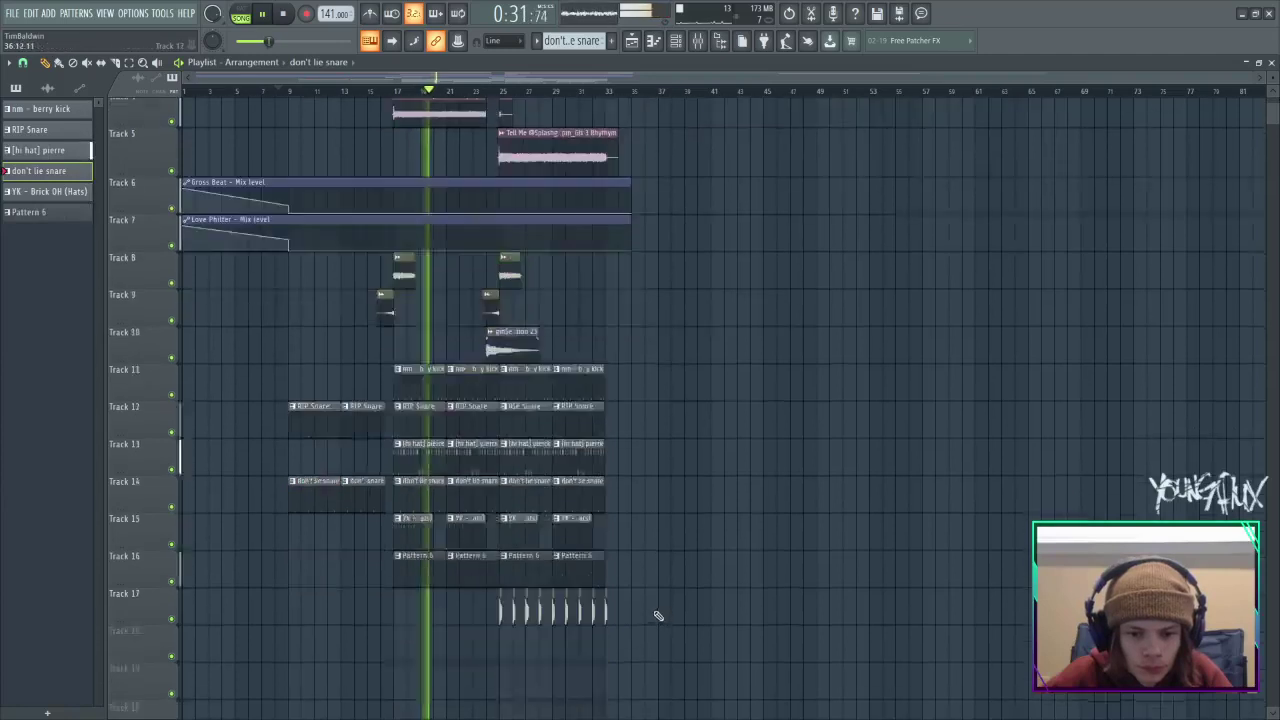
pyautogui.moveTo(652, 629); pyautogui.dragTo(632, 398)
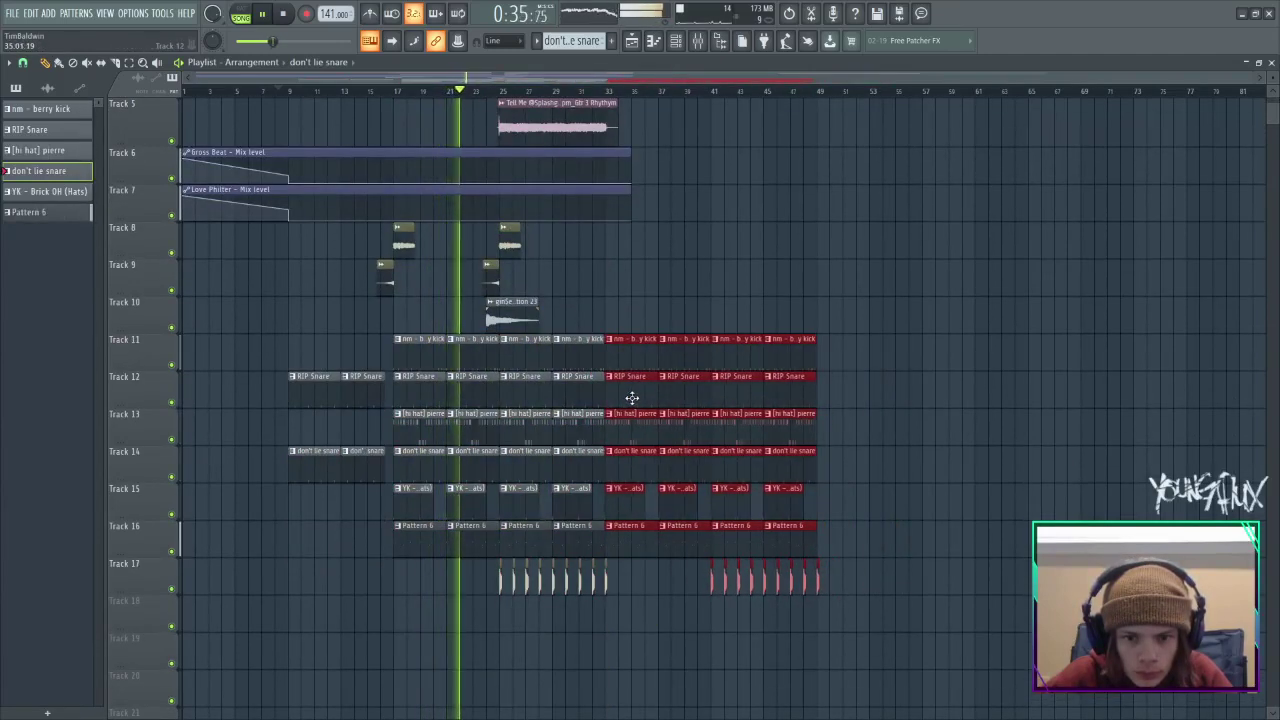
# Delete the Pattern 6 and nm - berry kick clips at bars 33 and 37, the [hi hat] pierre clip at bar 33, and track 17's clips from bar 41.
pyautogui.rightClick(630, 548)
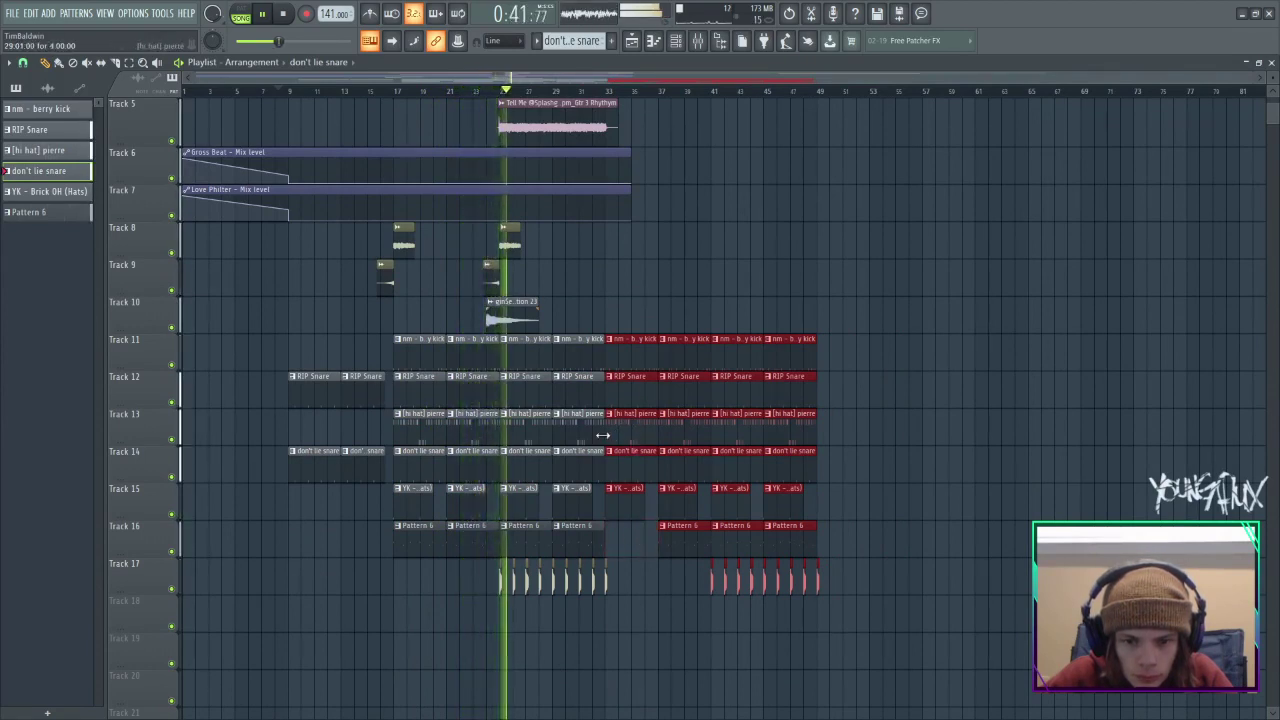
pyautogui.rightClick(638, 420)
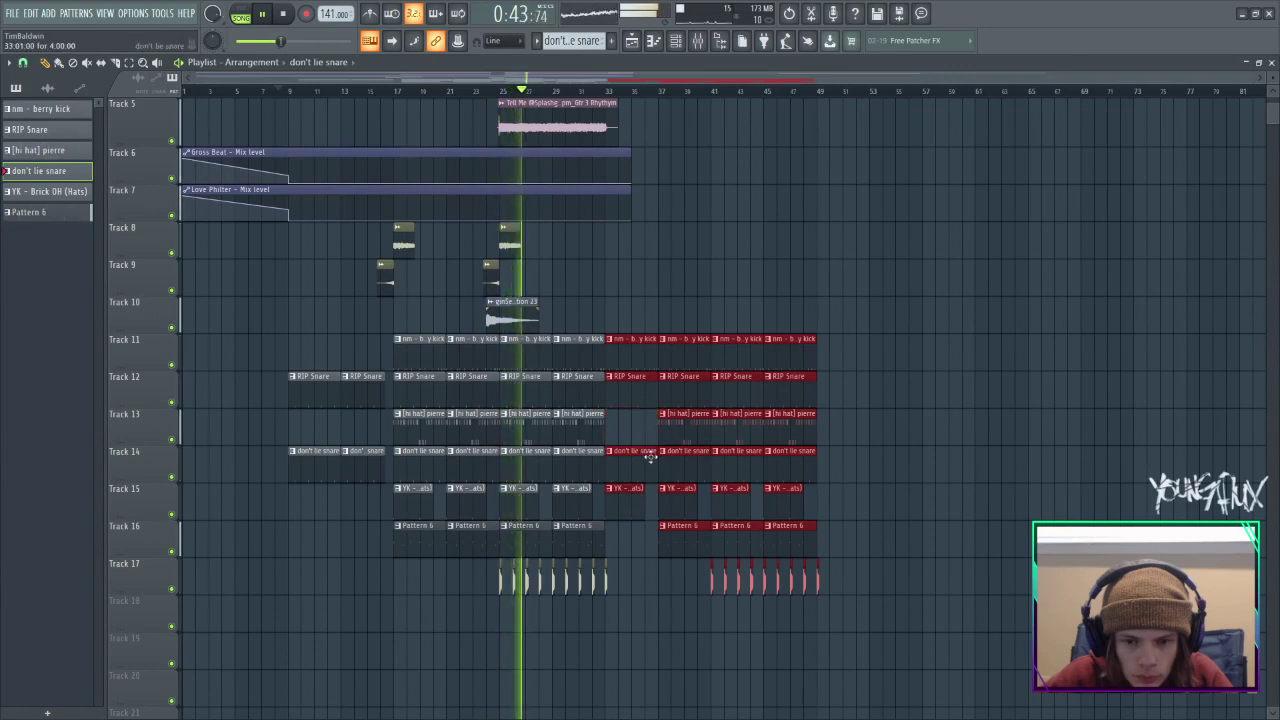
pyautogui.click(631, 554)
pyautogui.rightClick(646, 549)
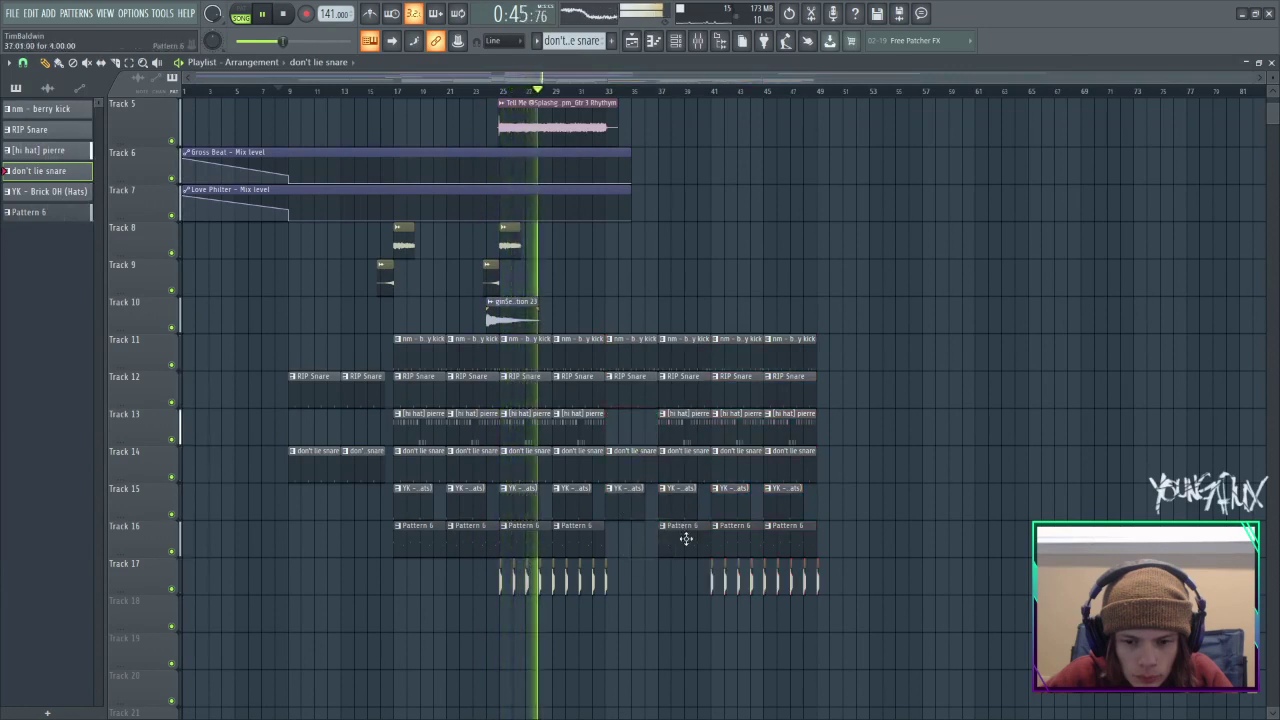
pyautogui.rightClick(686, 539)
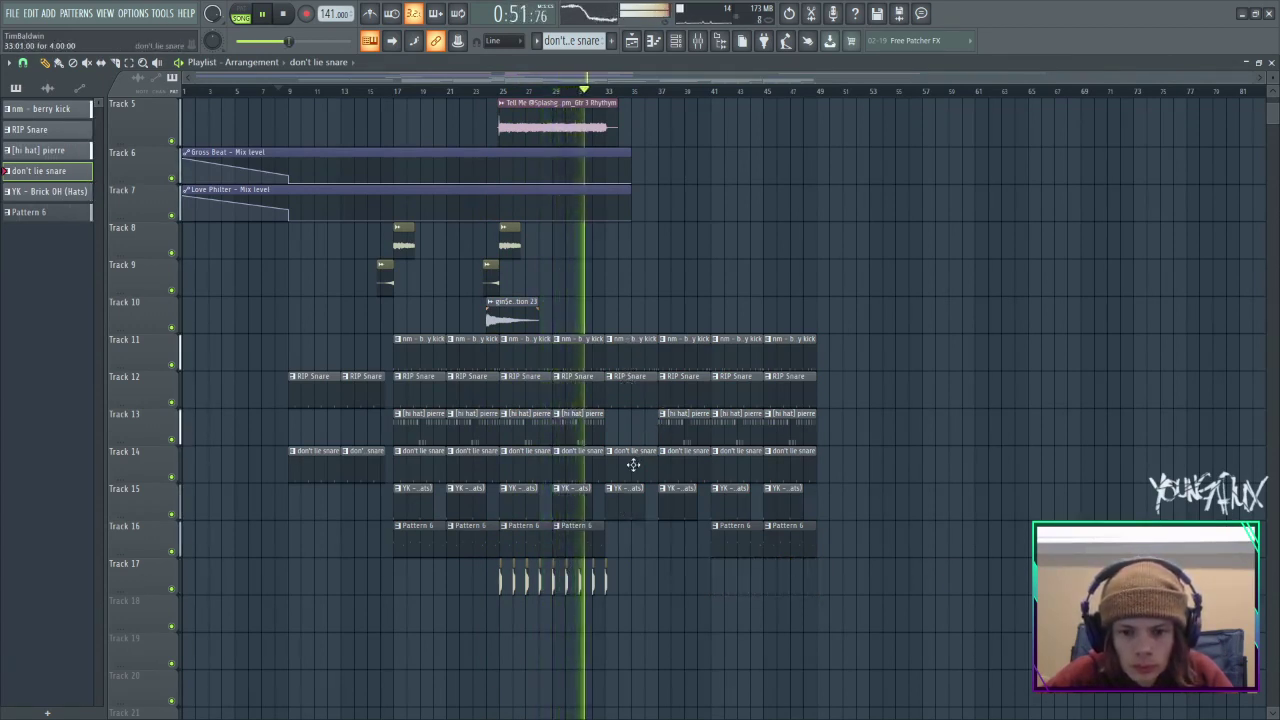
pyautogui.rightClick(640, 358)
pyautogui.rightClick(685, 356)
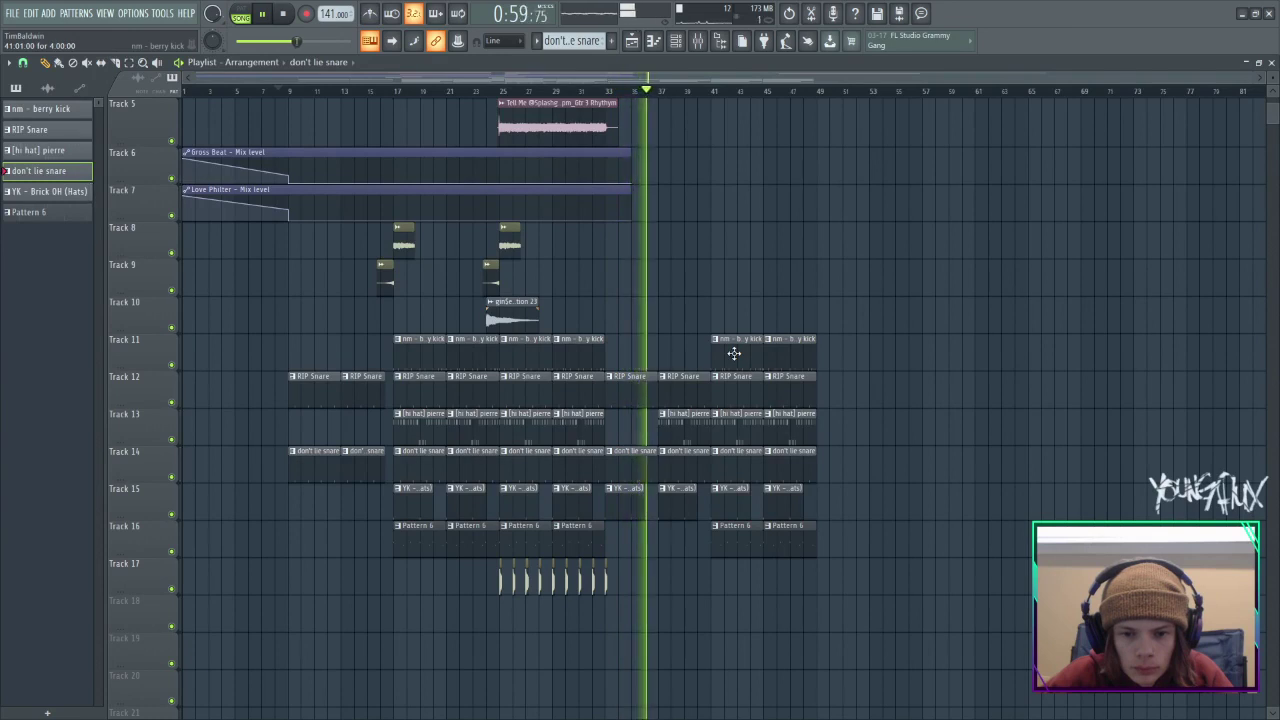
# Delete the stray Gtr 3 Rhythym clip on track 3 near bar 46.
pyautogui.scroll(4, 715, 275)
pyautogui.scroll(-2, 737, 278)
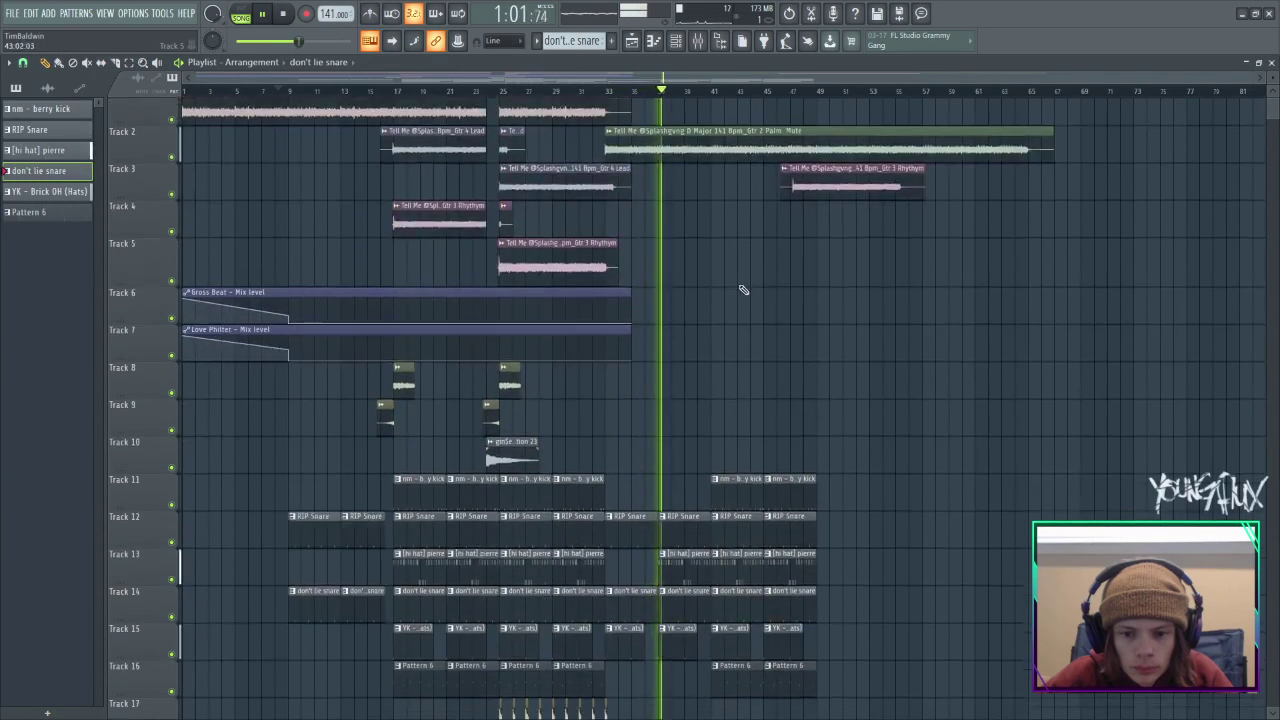
pyautogui.scroll(2, 829, 313)
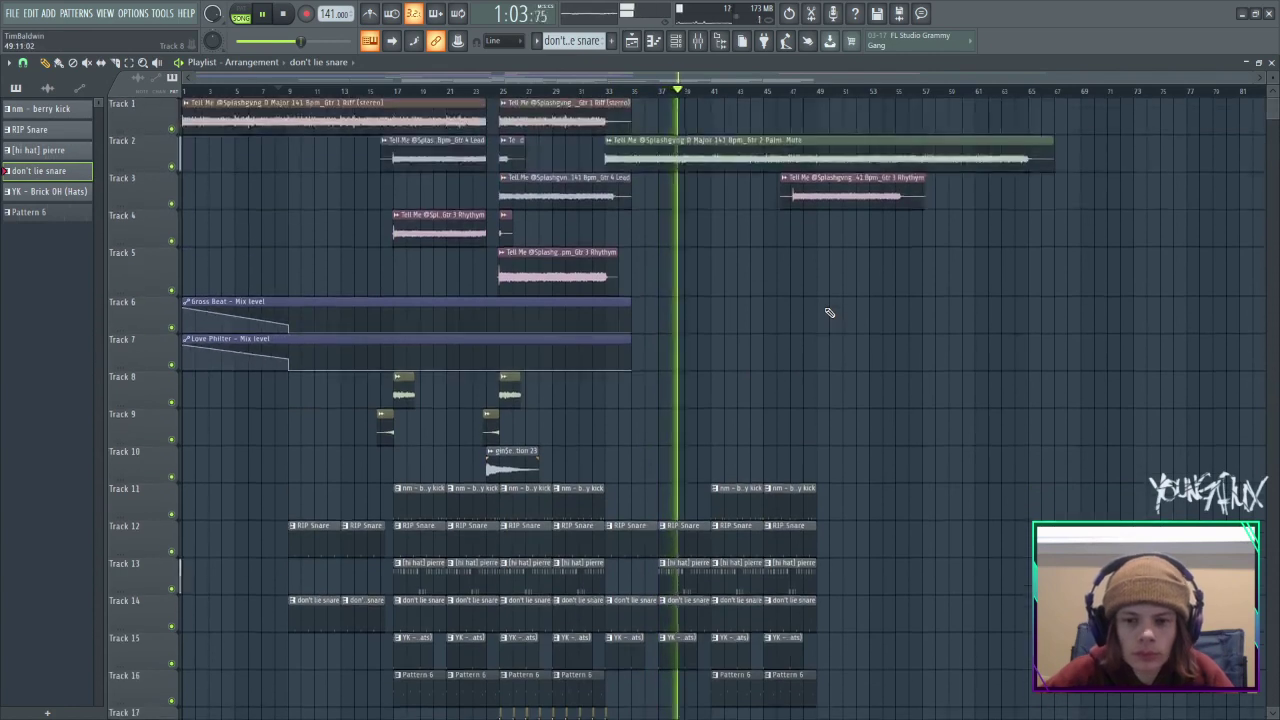
pyautogui.scroll(-3, 829, 313)
pyautogui.scroll(3, 871, 334)
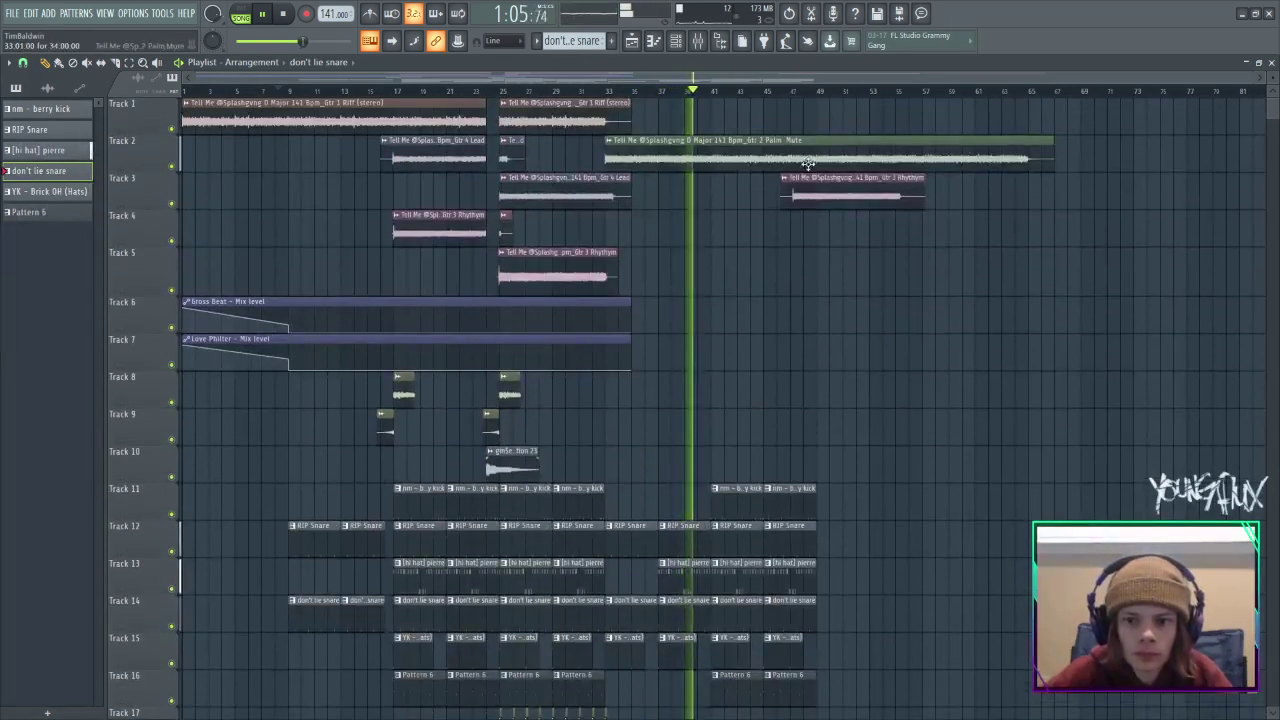
pyautogui.rightClick(869, 196)
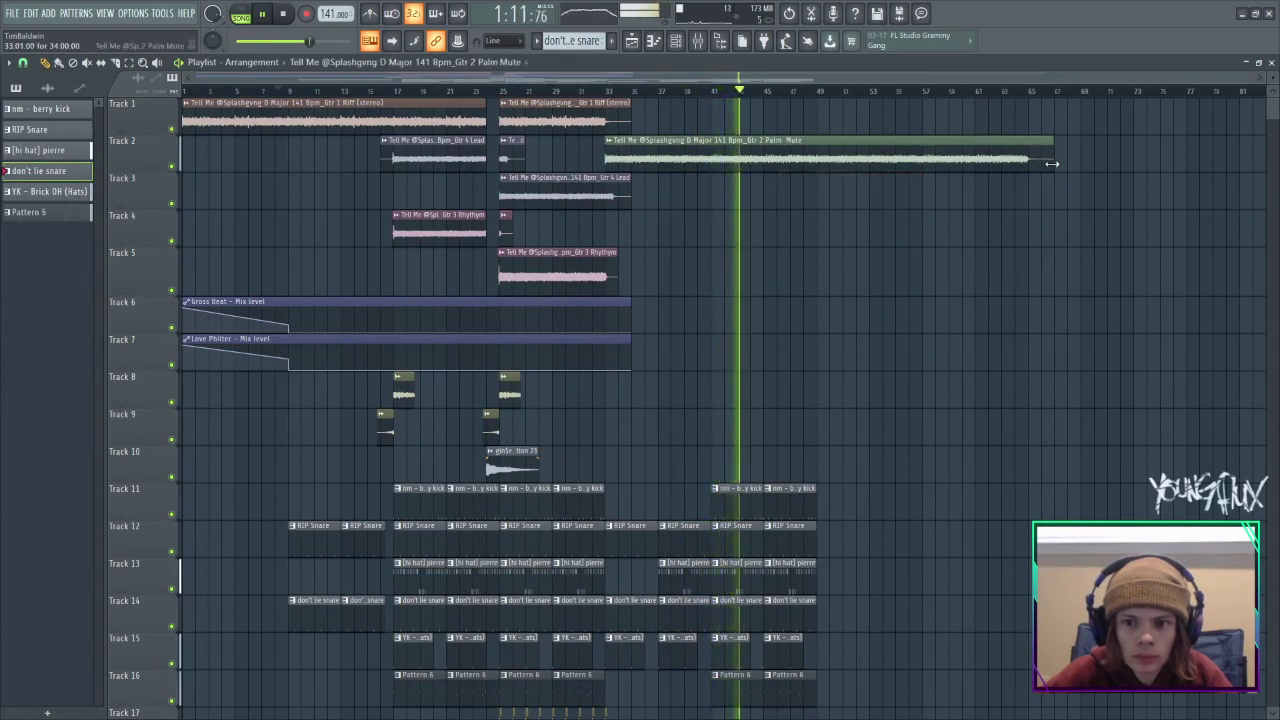
# Try shortening the Gtr 2 Palm Mute clip on track 2 from its end, and undo the change.
pyautogui.moveTo(1052, 163); pyautogui.dragTo(888, 168)
pyautogui.hotkey('ctrl', 'z')
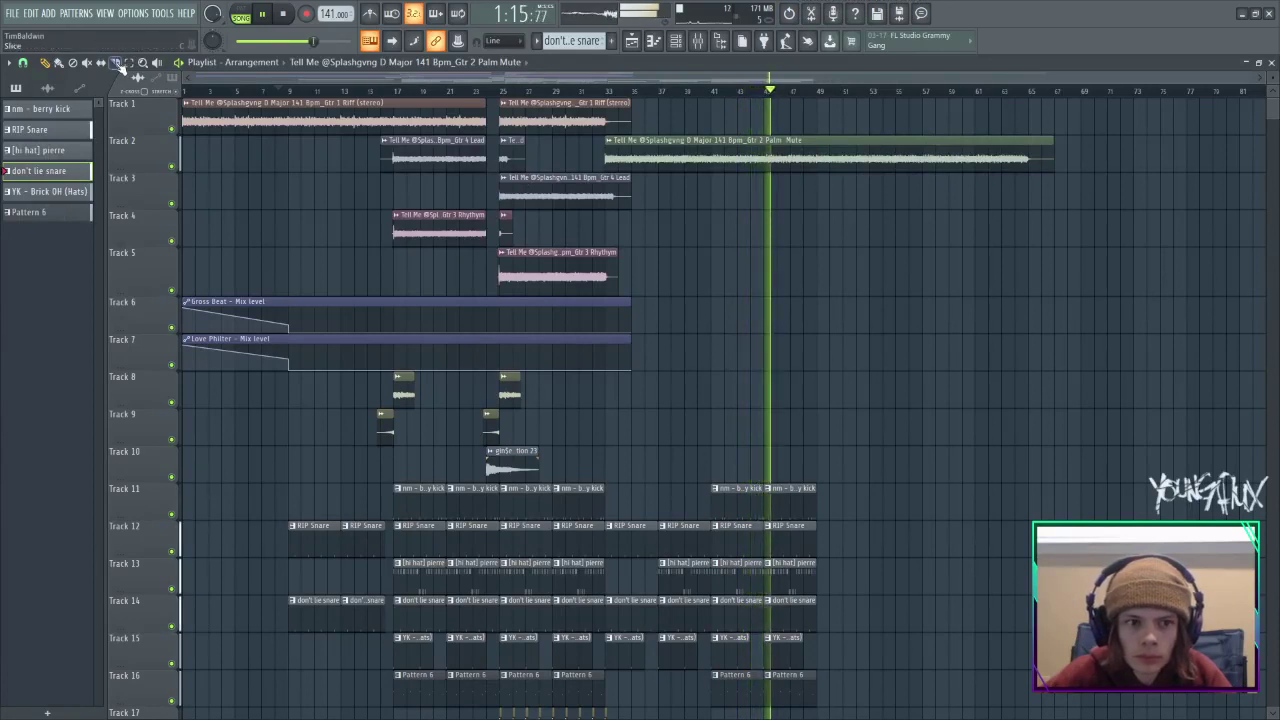
pyautogui.scroll(-2, 399, 282)
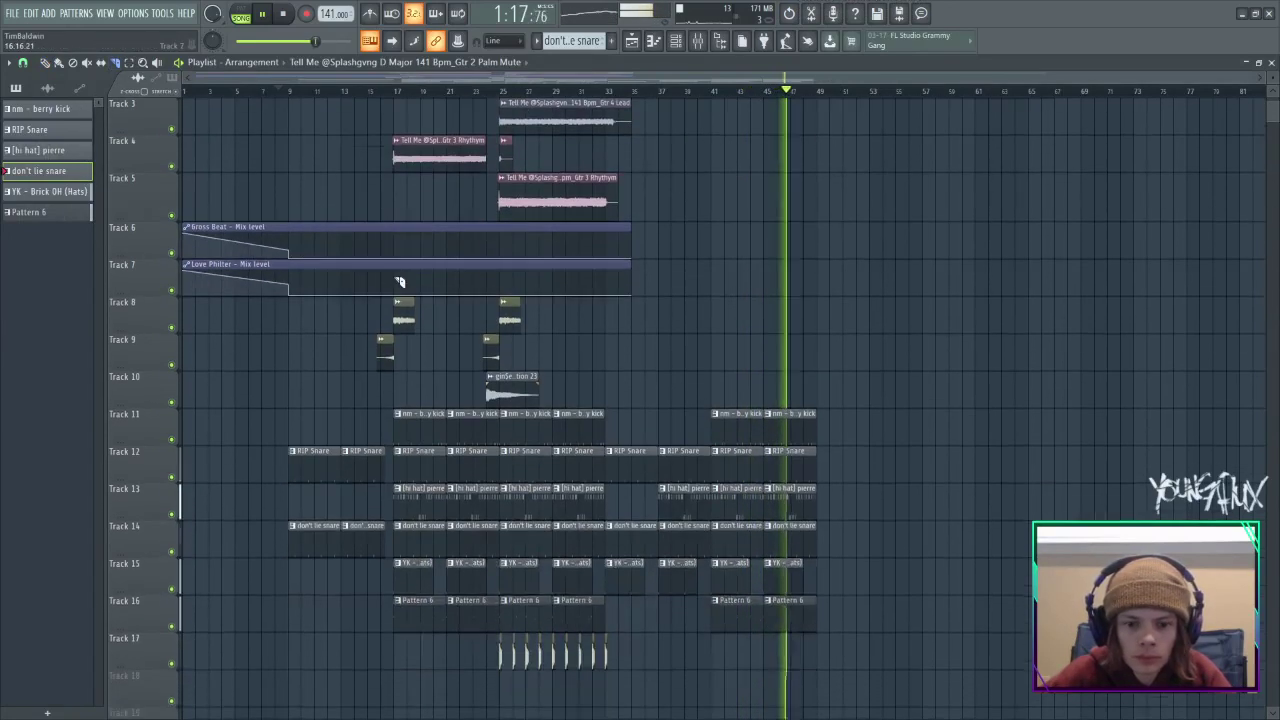
pyautogui.scroll(1, 748, 320)
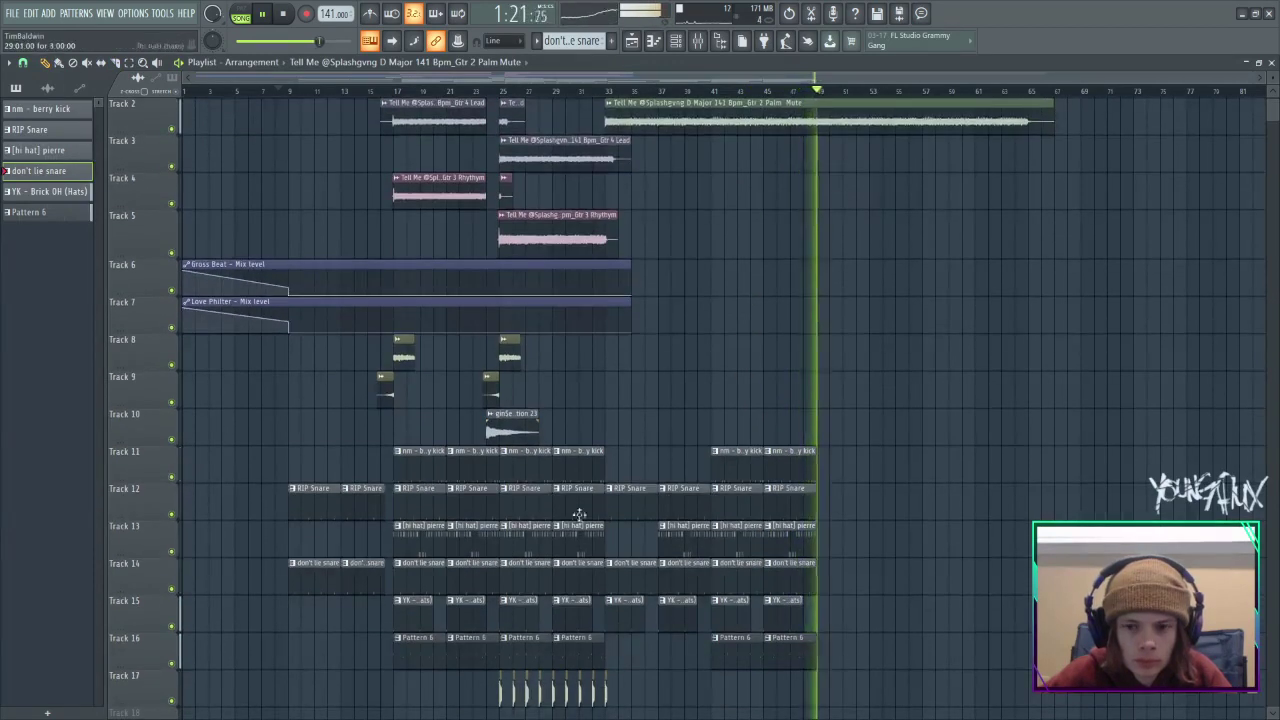
# Duplicate the effect, drum, 808 and percussion clips on tracks 8 to 17 from bar 9 through bar 36 so the copy starts at bar 57.
pyautogui.scroll(-3, 580, 480)
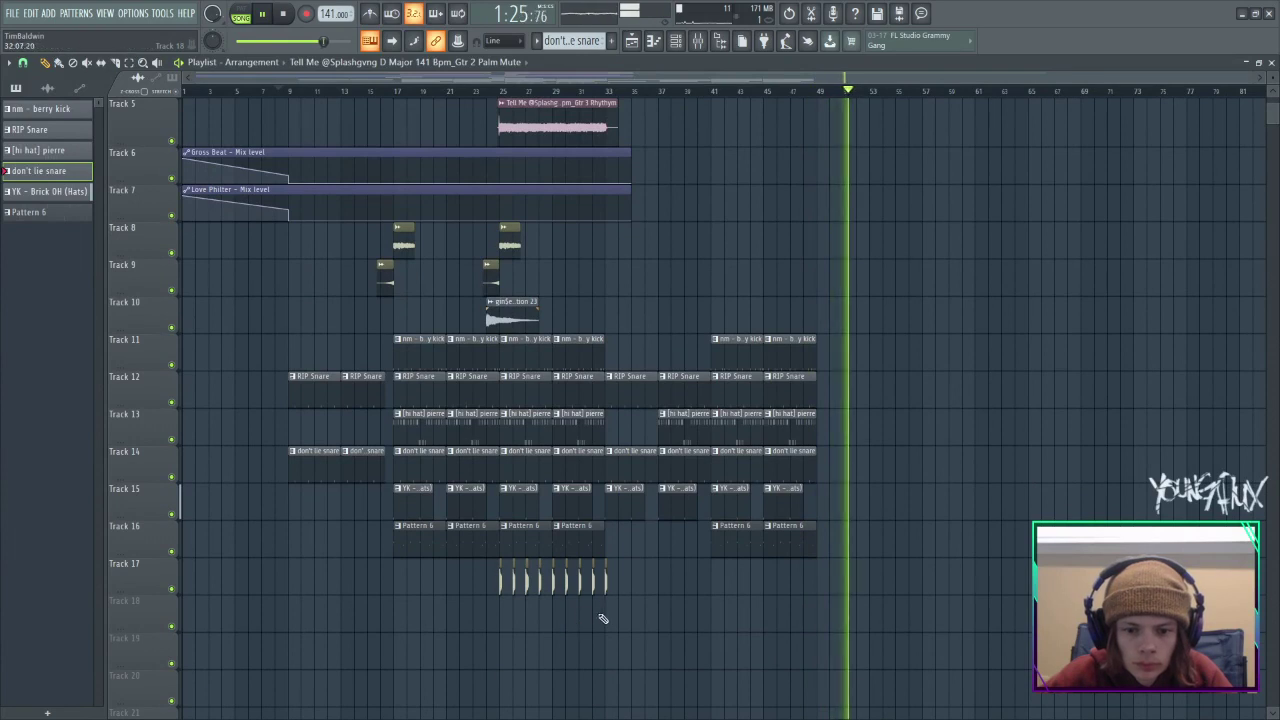
pyautogui.moveTo(606, 605); pyautogui.dragTo(300, 253)
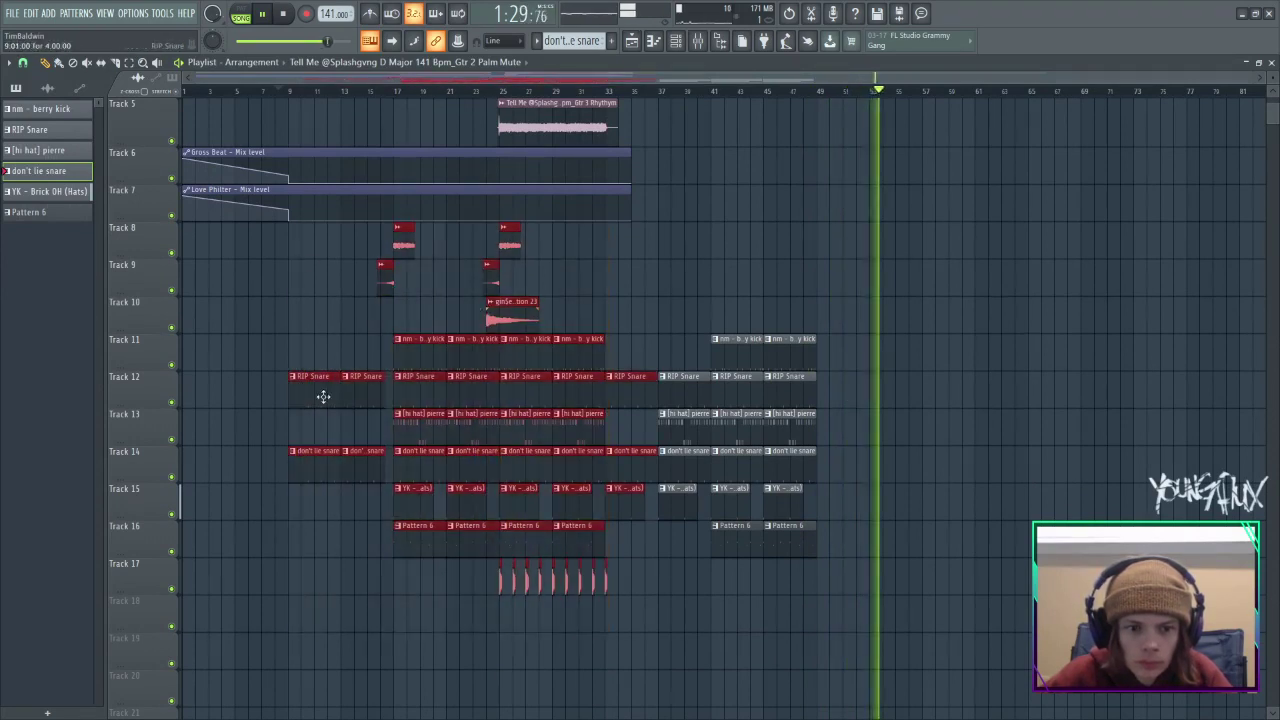
pyautogui.moveTo(316, 383); pyautogui.dragTo(945, 380)
pyautogui.scroll(4, 969, 265)
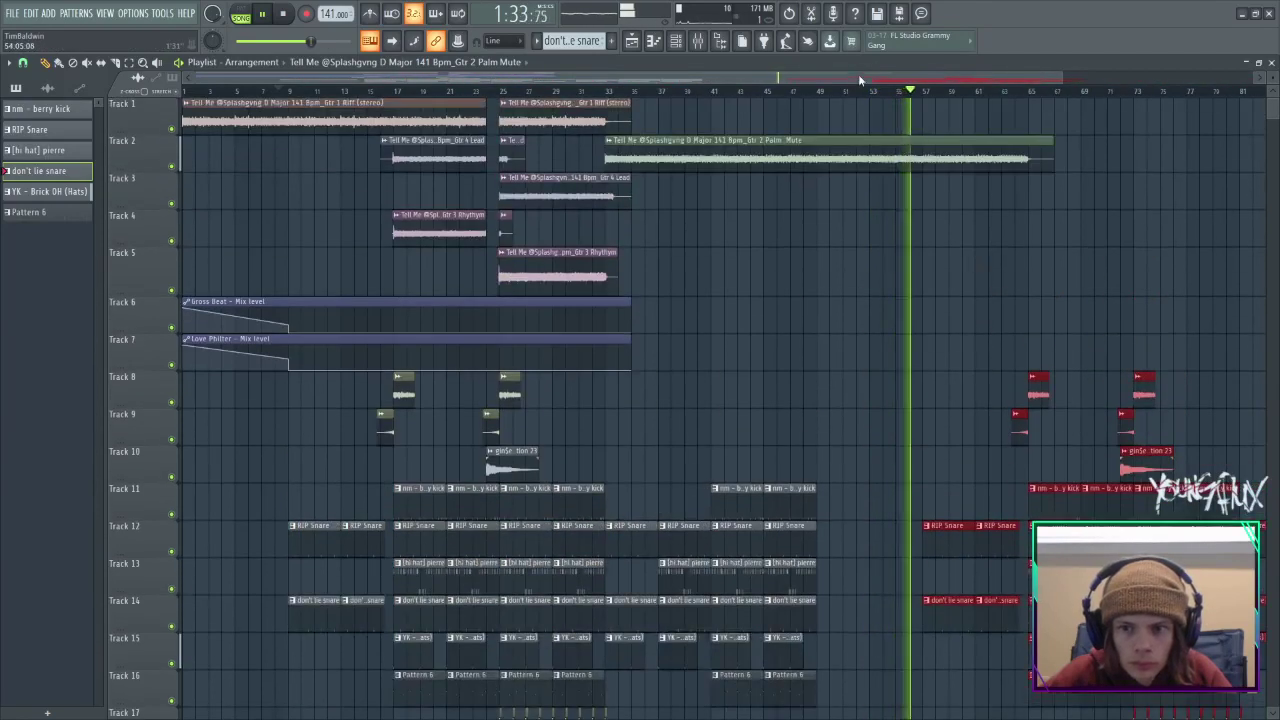
# Delete the duplicated snare-only intro clips on tracks 12 and 14 at bars 57 and 61.
pyautogui.moveTo(858, 74); pyautogui.dragTo(1004, 150)
pyautogui.scroll(-3, 825, 250)
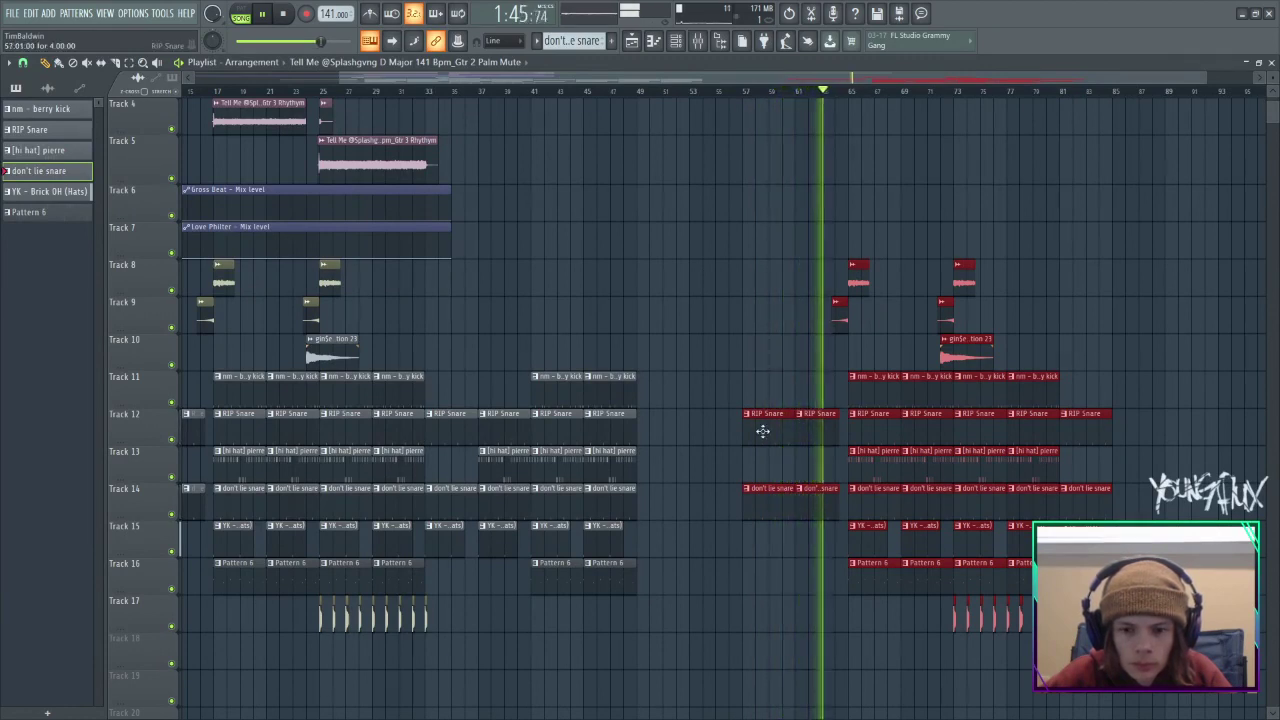
pyautogui.moveTo(824, 531); pyautogui.dragTo(768, 428)
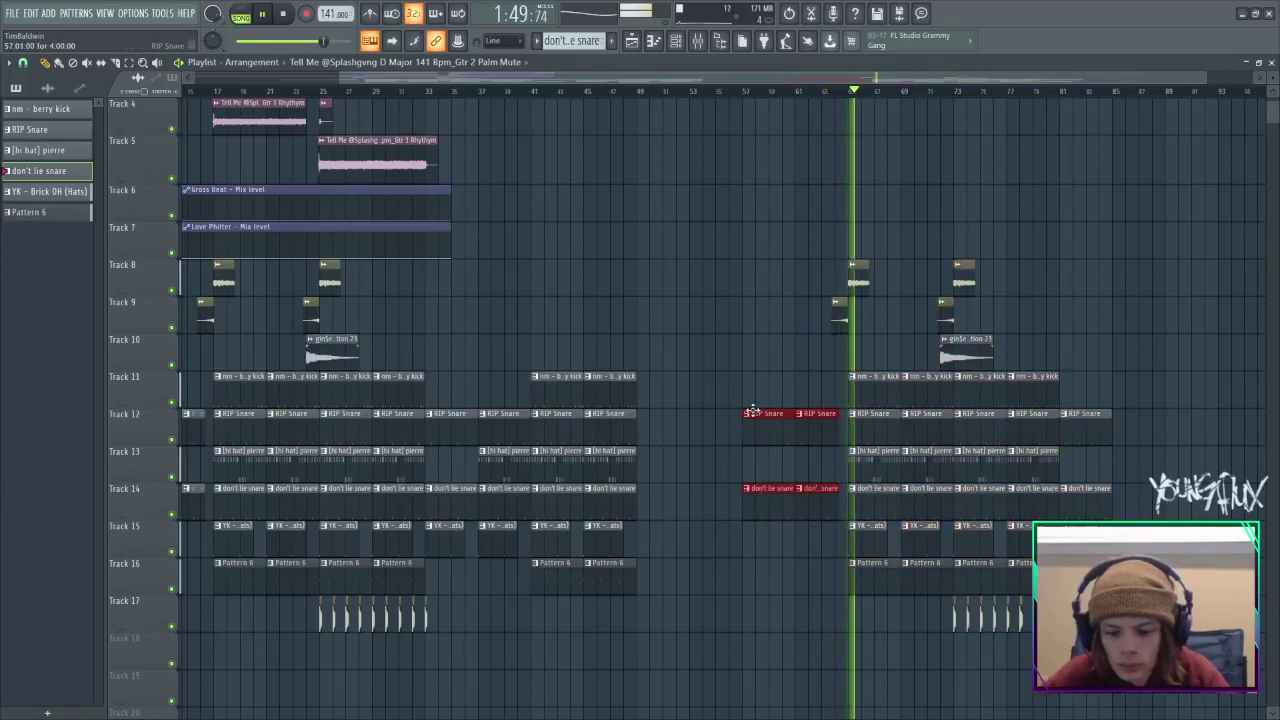
pyautogui.press('Delete')
# Move the remaining duplicated clips on tracks 8 to 17 eight bars earlier so their drums start at bar 57, and play from just before it.
pyautogui.moveTo(1166, 629); pyautogui.dragTo(722, 278)
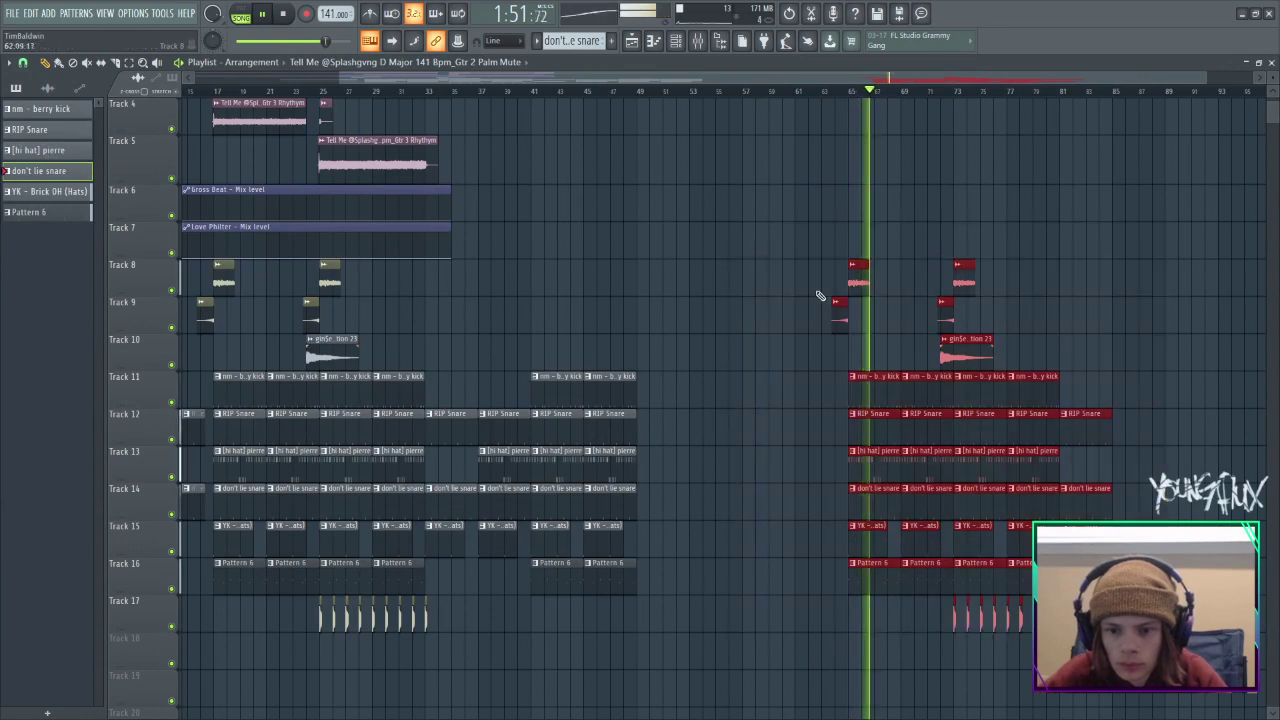
pyautogui.scroll(3, 914, 357)
pyautogui.moveTo(874, 513); pyautogui.dragTo(766, 517)
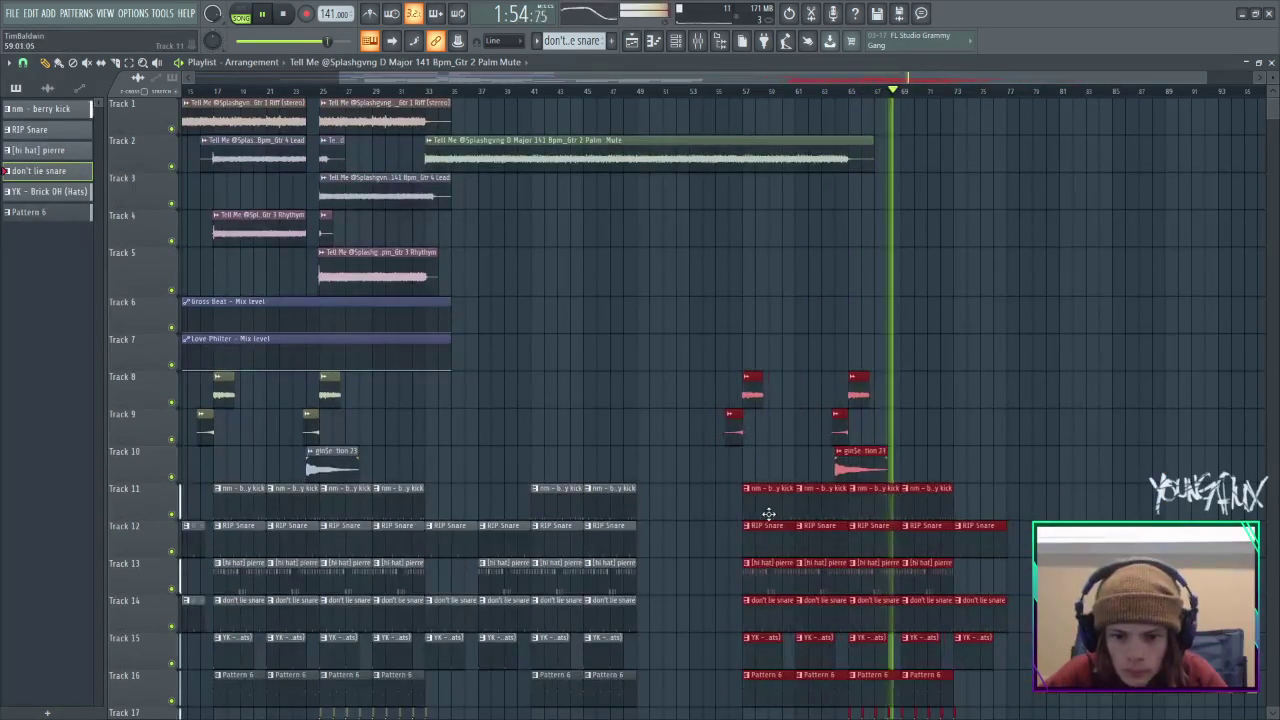
pyautogui.click(731, 94)
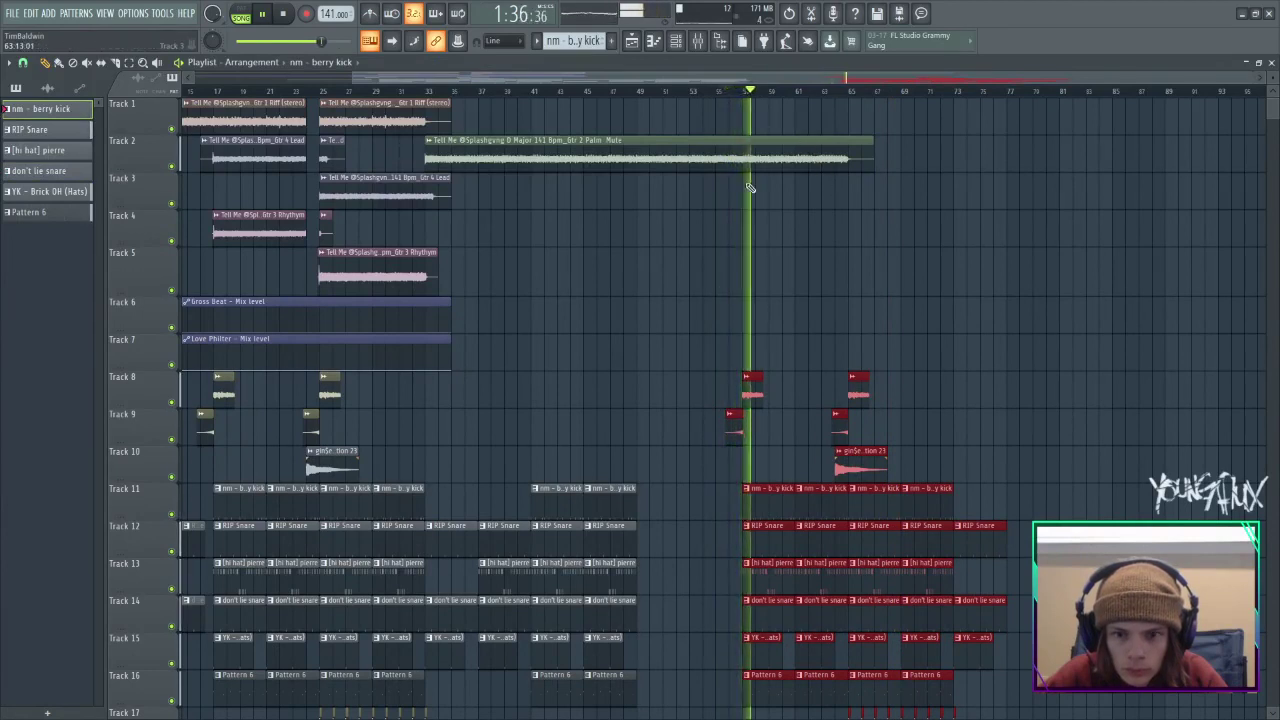
# Duplicate the guitar clips of bars 1 to 34 on tracks 1 to 5 so the copy starts at bar 49.
pyautogui.moveTo(603, 79); pyautogui.dragTo(523, 107)
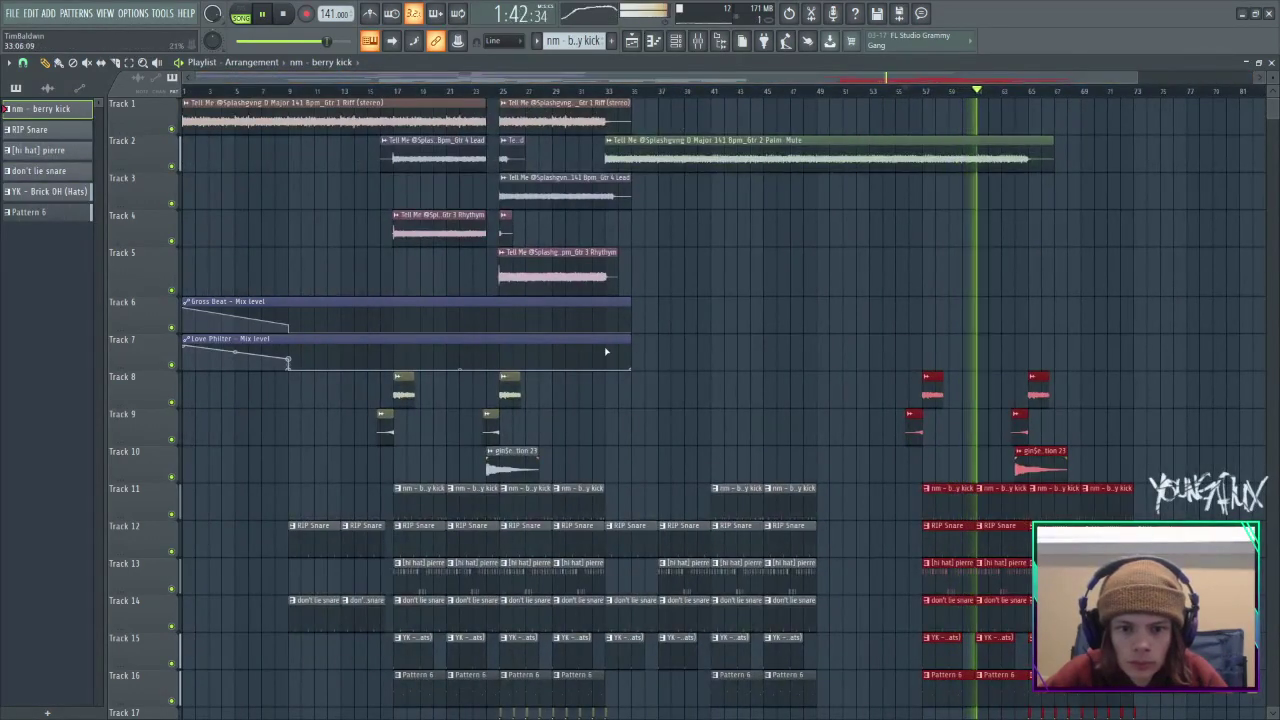
pyautogui.moveTo(569, 326); pyautogui.dragTo(1006, 158)
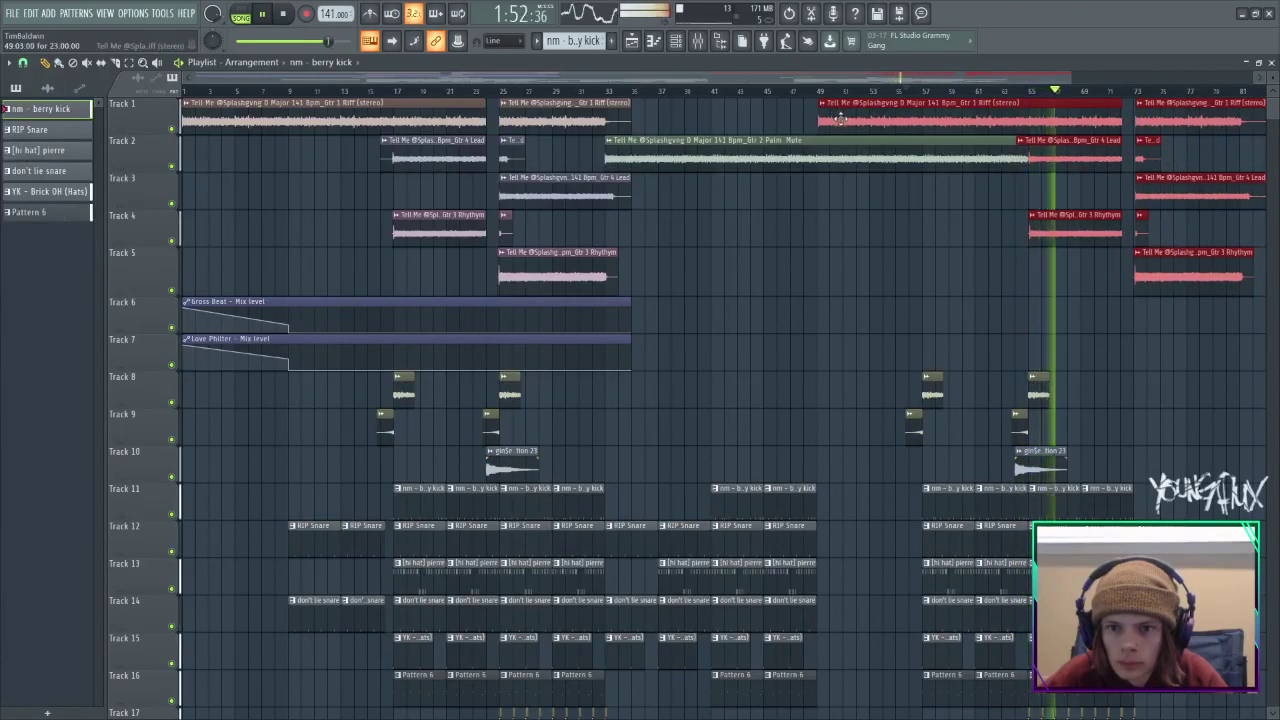
pyautogui.moveTo(841, 121); pyautogui.dragTo(840, 121)
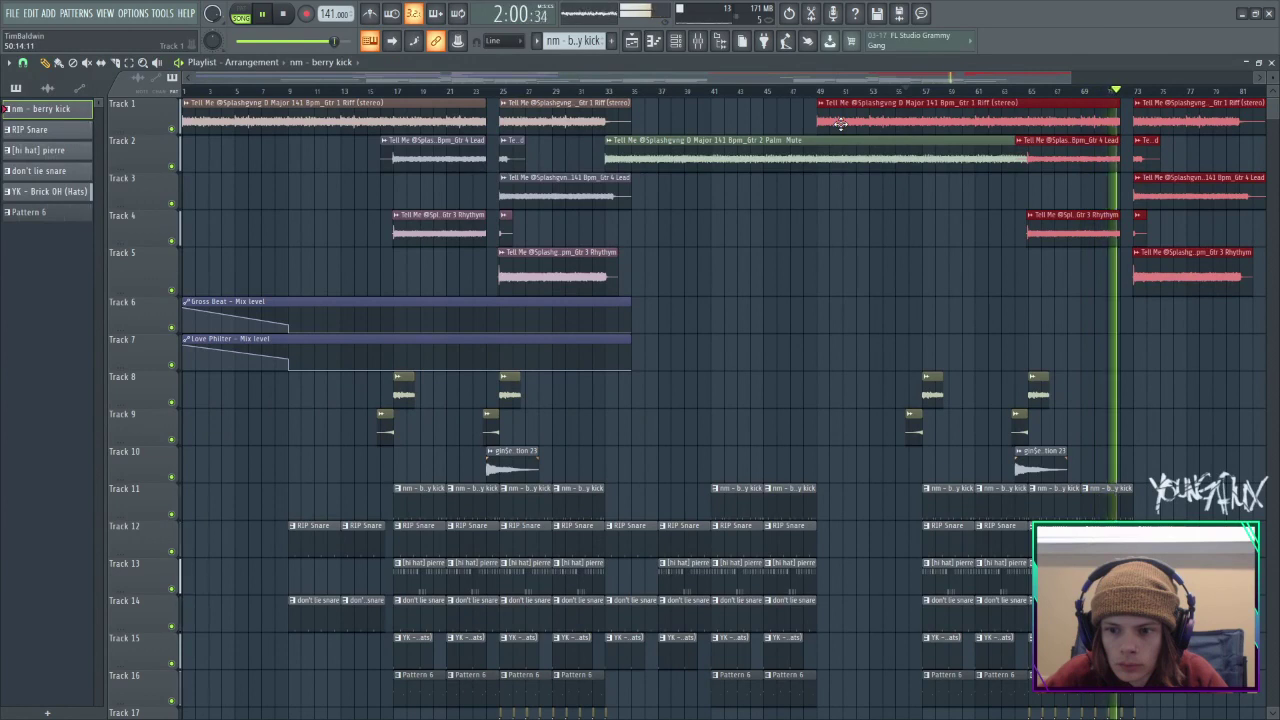
# Slice the copied Gtr 1 Riff clip on track 1 at bar 57, delete the part before it, and undo the recent guitar edits.
pyautogui.click(841, 124)
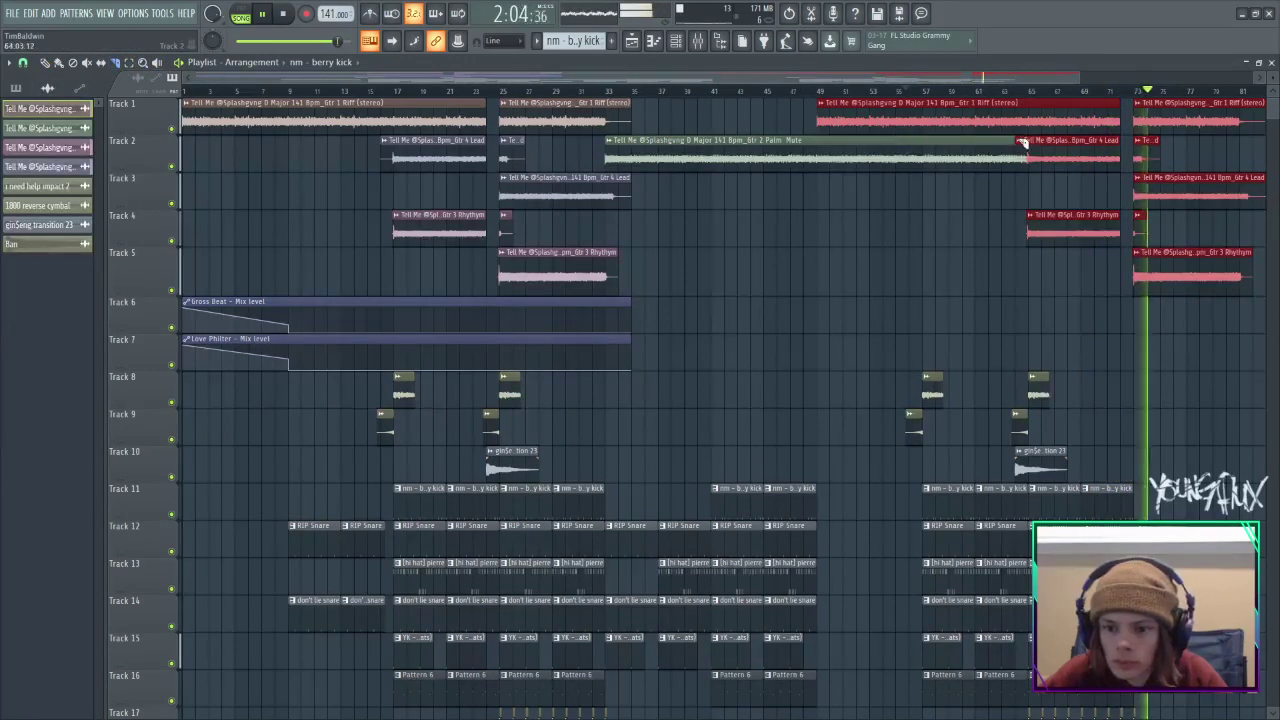
pyautogui.click(925, 127)
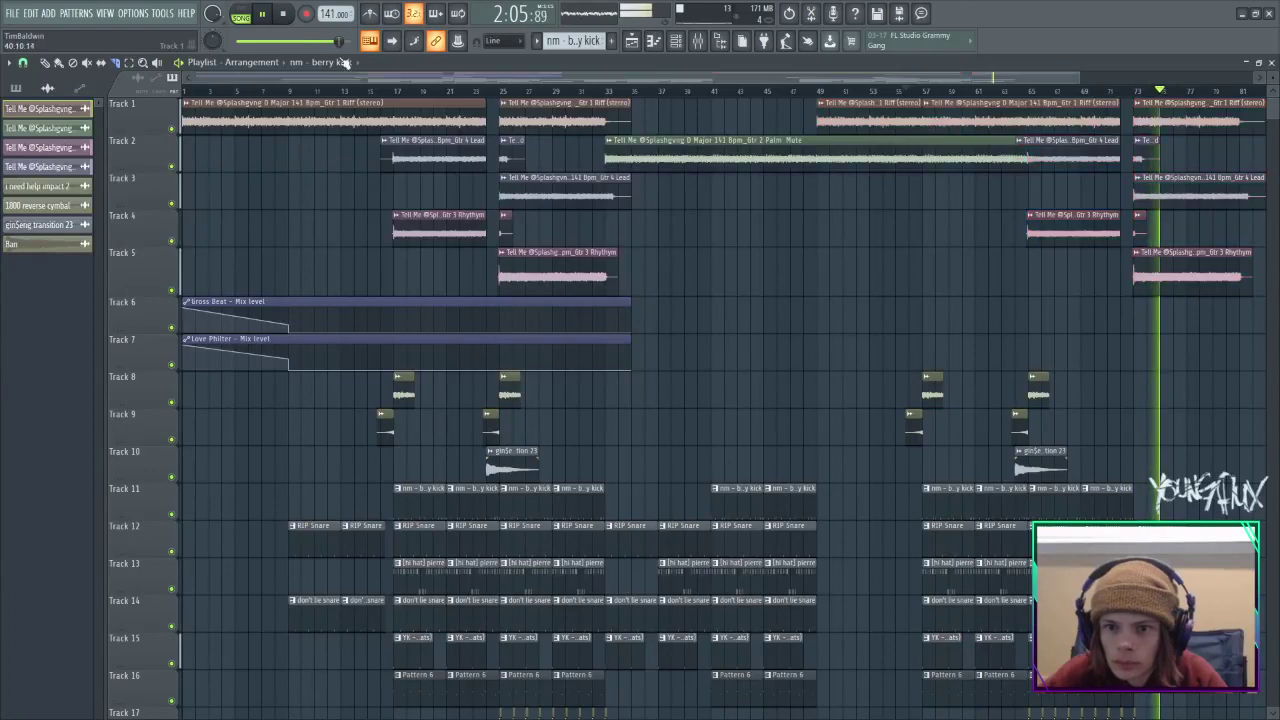
pyautogui.click(46, 63)
pyautogui.rightClick(855, 118)
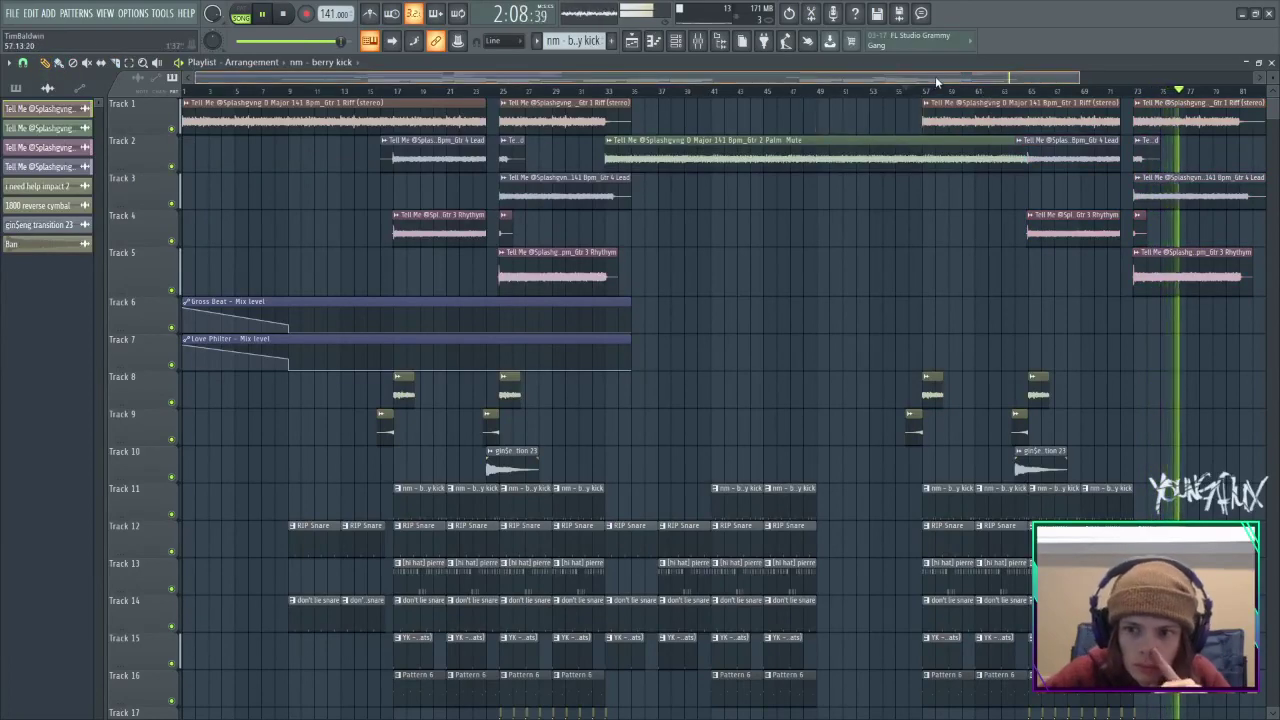
pyautogui.moveTo(935, 77); pyautogui.dragTo(1045, 90)
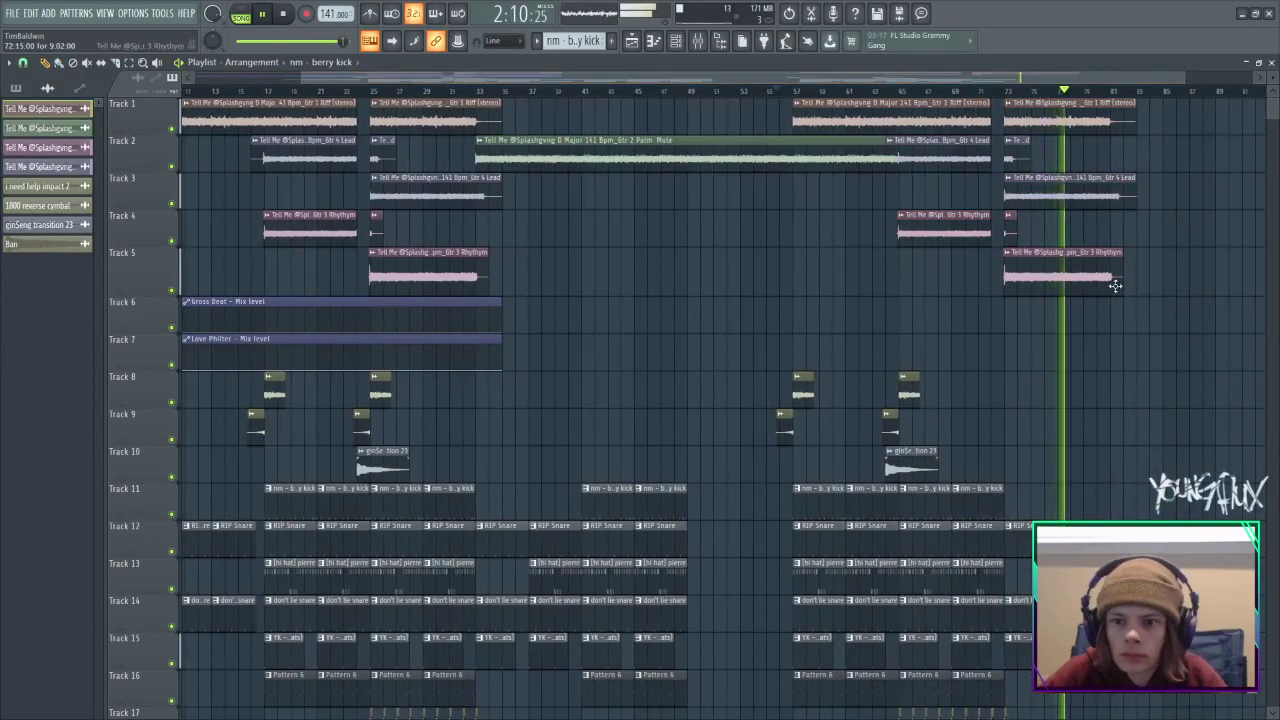
pyautogui.hotkey('ctrl', 'z')
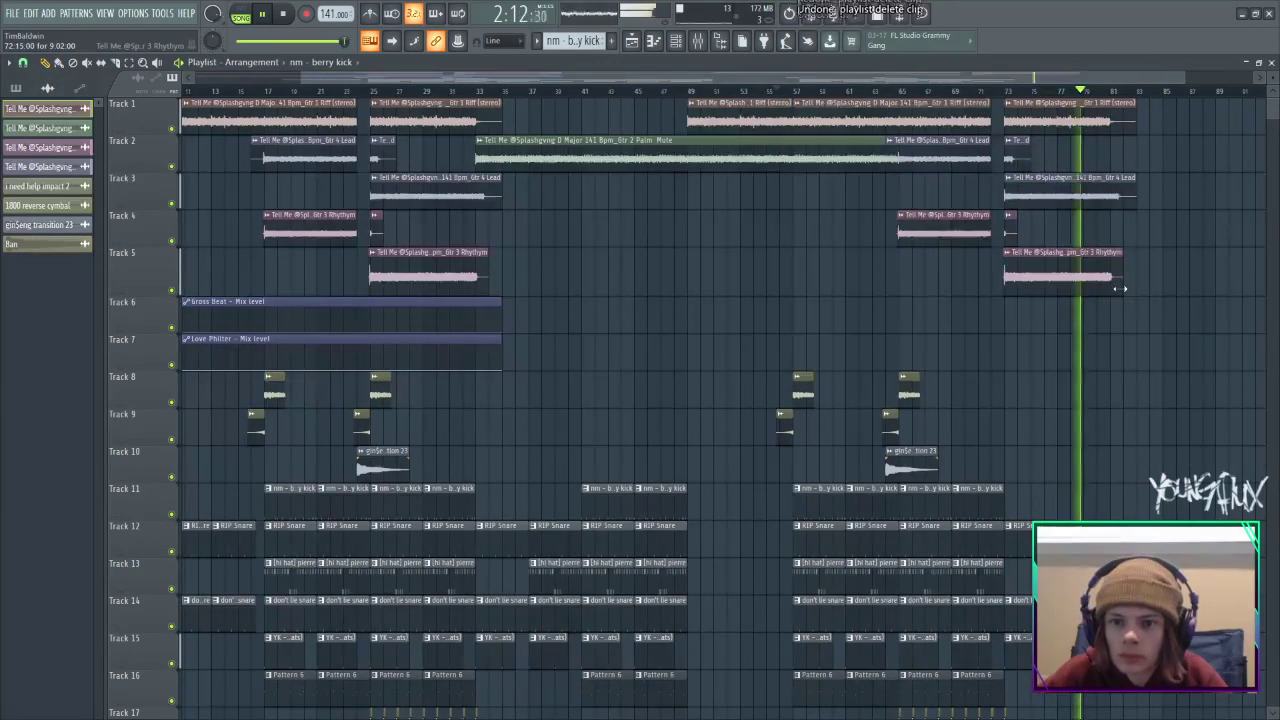
pyautogui.hotkey('ctrl', 'z')
# Duplicate the guitar clips of tracks 1 to 5 onto tracks 4 to 8 so the riff copy starts at bar 41, and play from just before it.
pyautogui.moveTo(272, 119)
pyautogui.mouseDown()
pyautogui.moveTo(1002, 154)
pyautogui.moveTo(917, 229)
pyautogui.moveTo(768, 230)
pyautogui.moveTo(803, 206)
pyautogui.mouseUp()
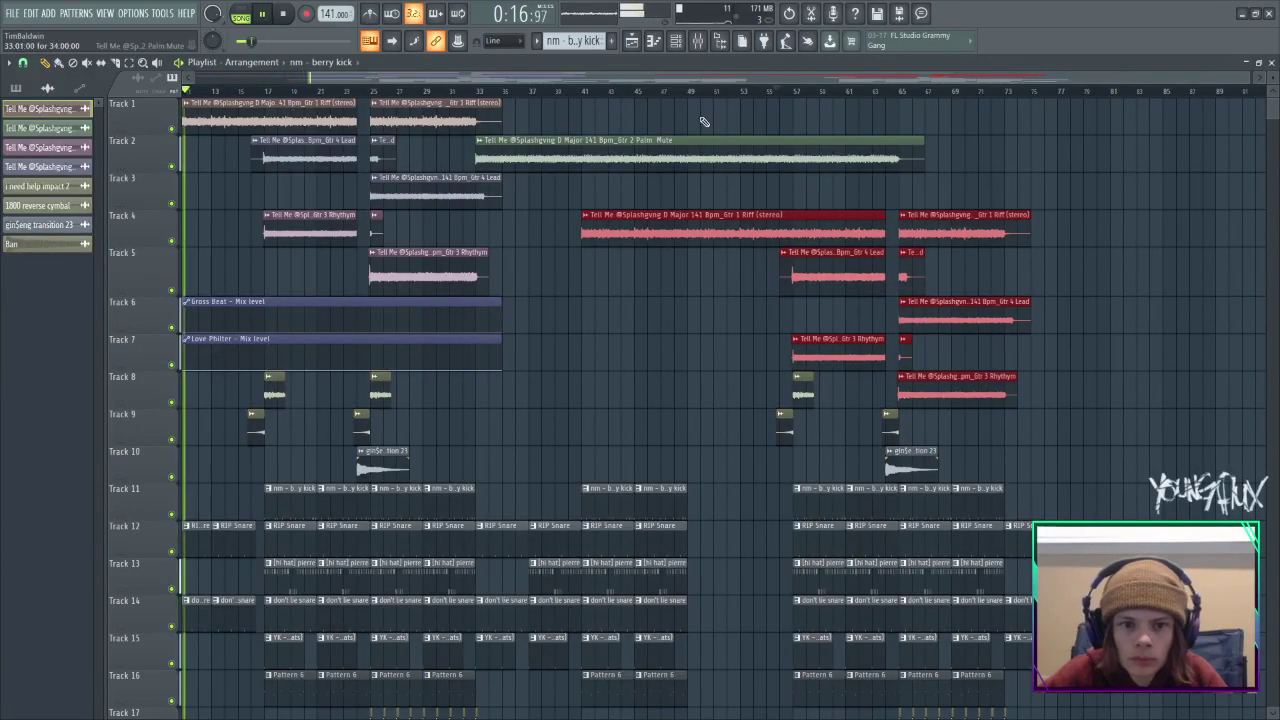
pyautogui.click(570, 91)
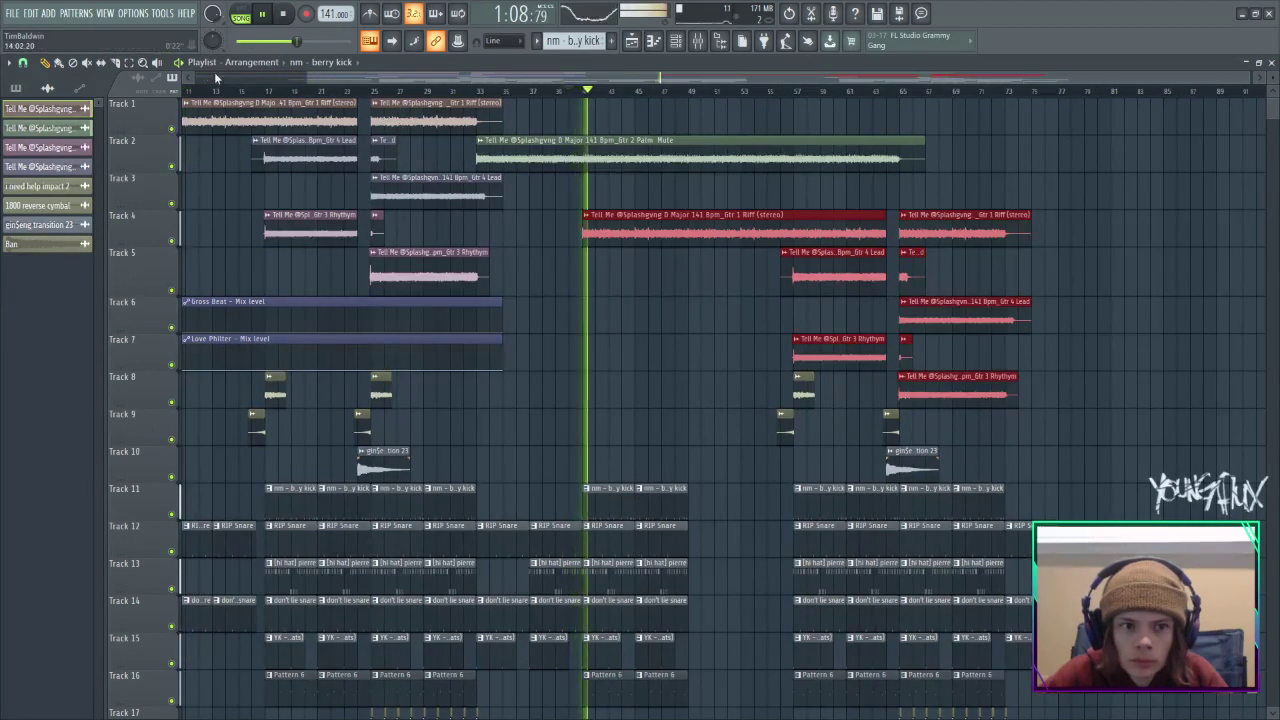
# Play the arrangement from bar 41 to bar 57 and examine the gap in the drum clips before the repeated section.
pyautogui.click(116, 64)
pyautogui.scroll(-1, 765, 277)
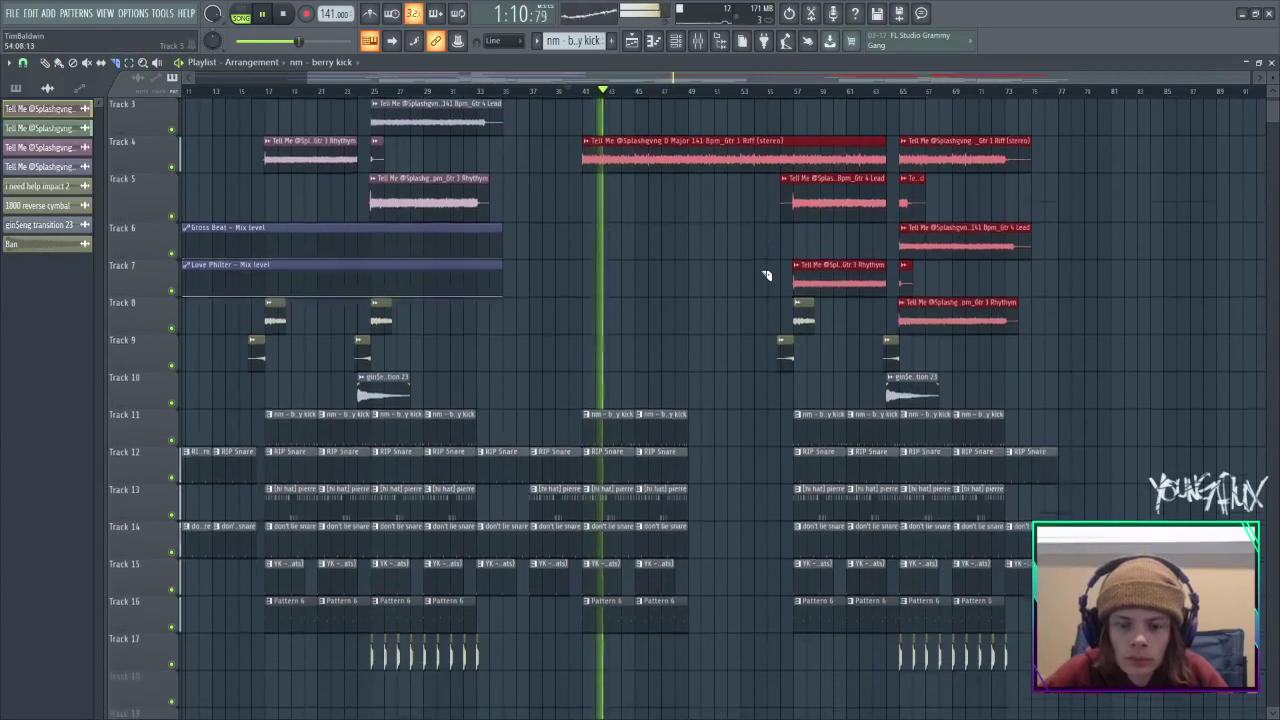
pyautogui.scroll(1, 764, 279)
pyautogui.scroll(-1, 760, 276)
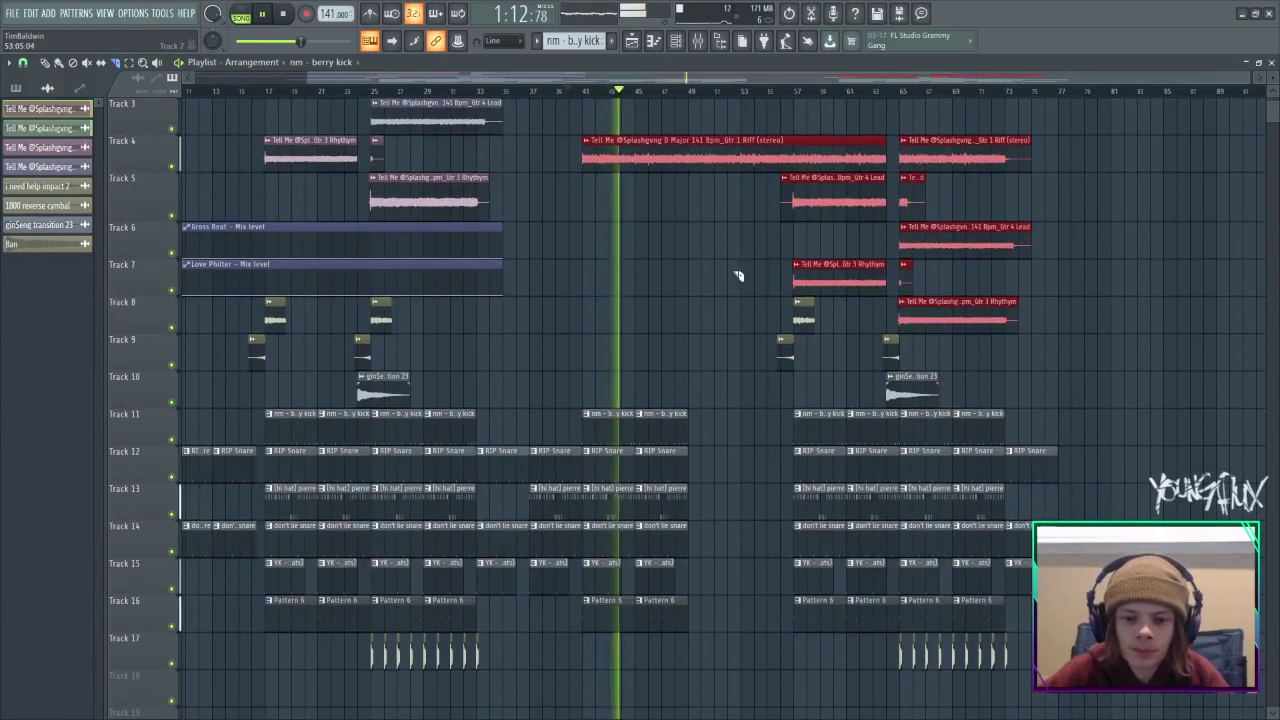
pyautogui.scroll(1, 740, 277)
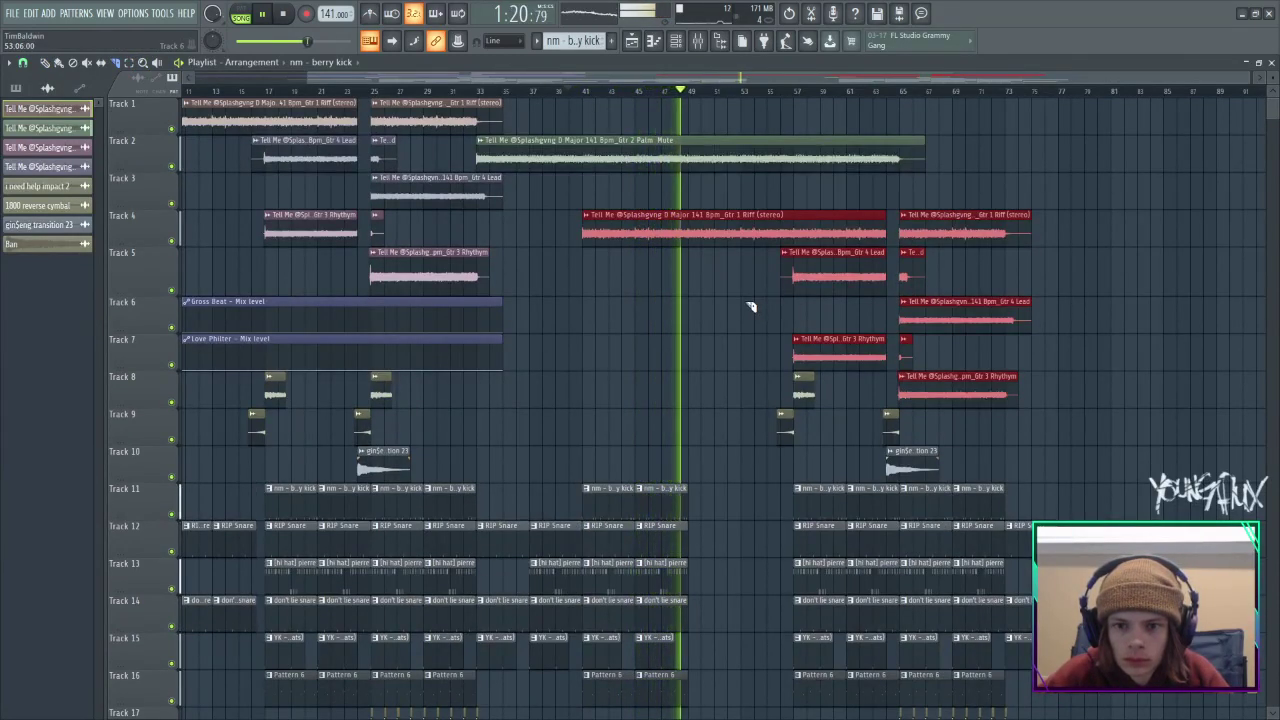
pyautogui.scroll(-2, 751, 306)
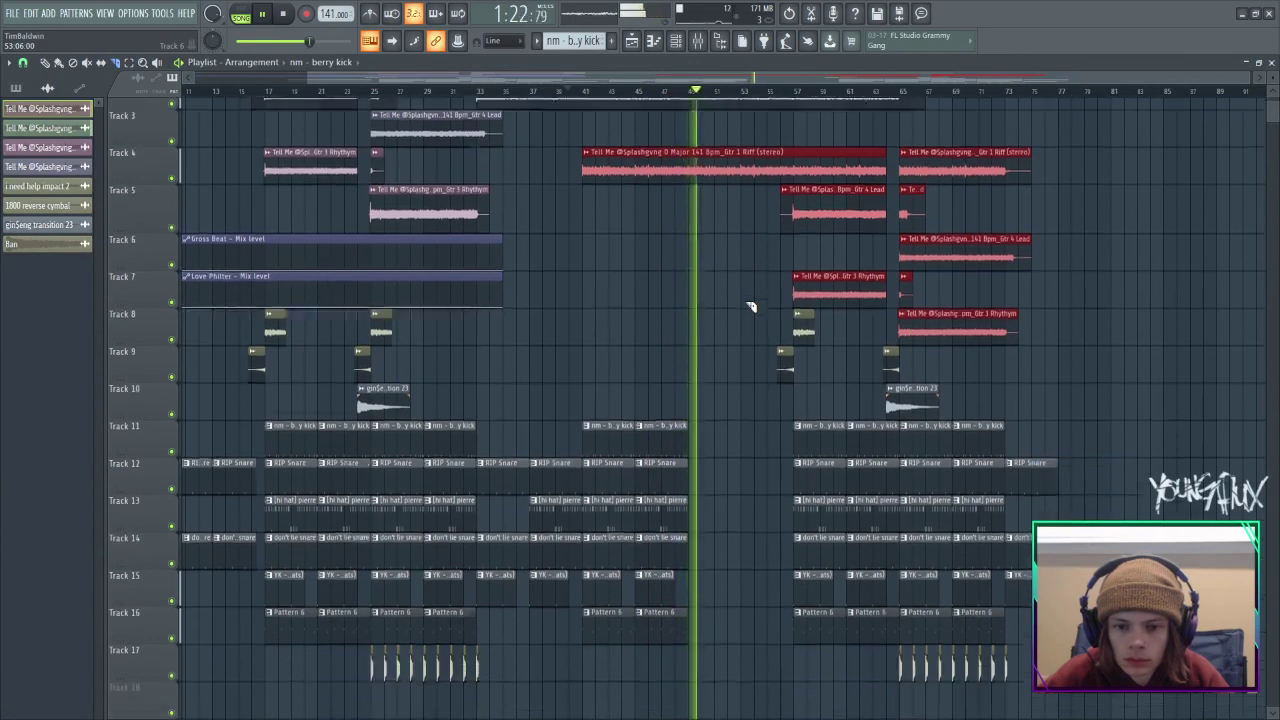
pyautogui.scroll(-2, 751, 306)
pyautogui.scroll(3, 751, 306)
pyautogui.scroll(-3, 751, 306)
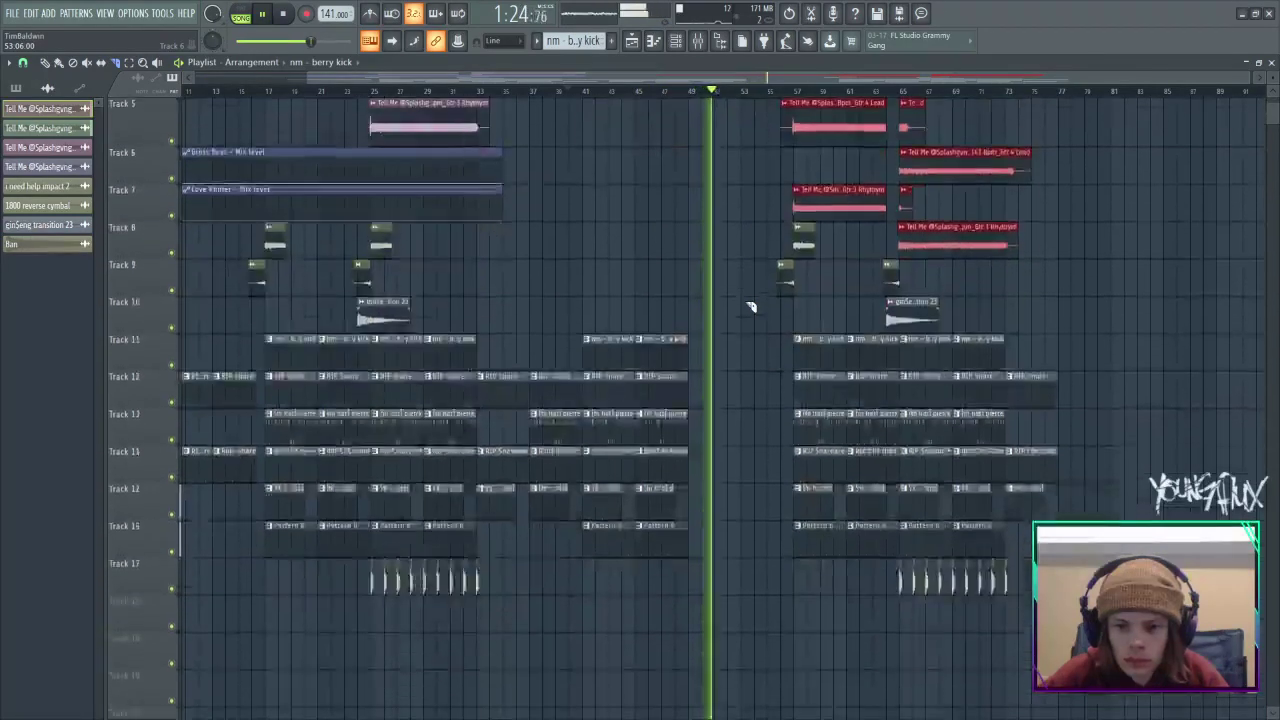
pyautogui.scroll(2, 751, 306)
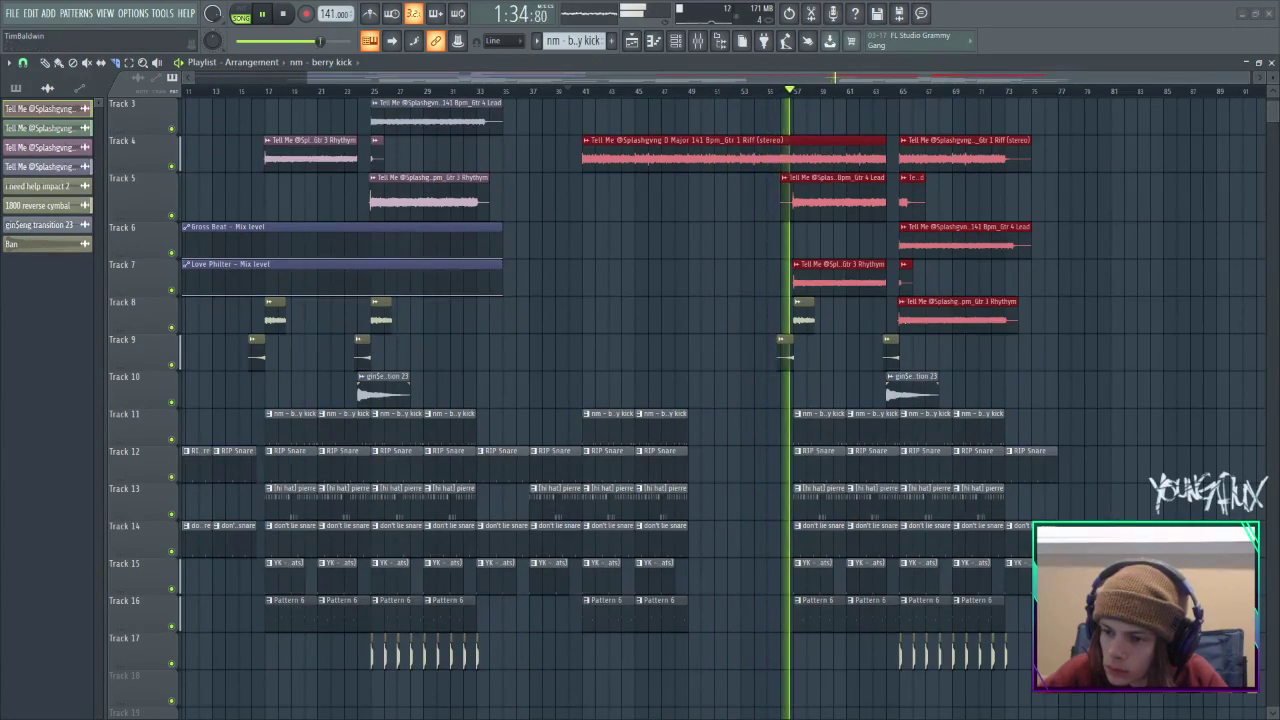
pyautogui.press('space')
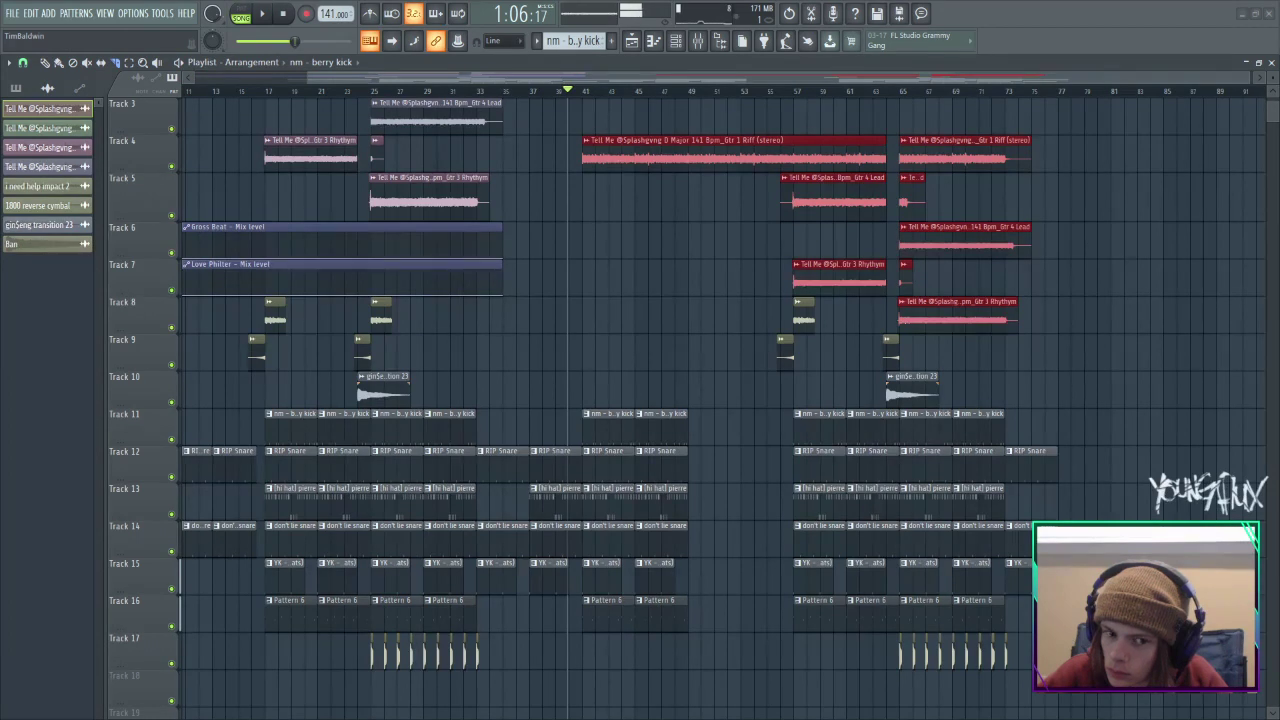
# Add the [PBS] Trasnition (12) sample on track 17 so it ends at bar 57, and play from the clip's start.
pyautogui.moveTo(722, 710); pyautogui.dragTo(735, 678)
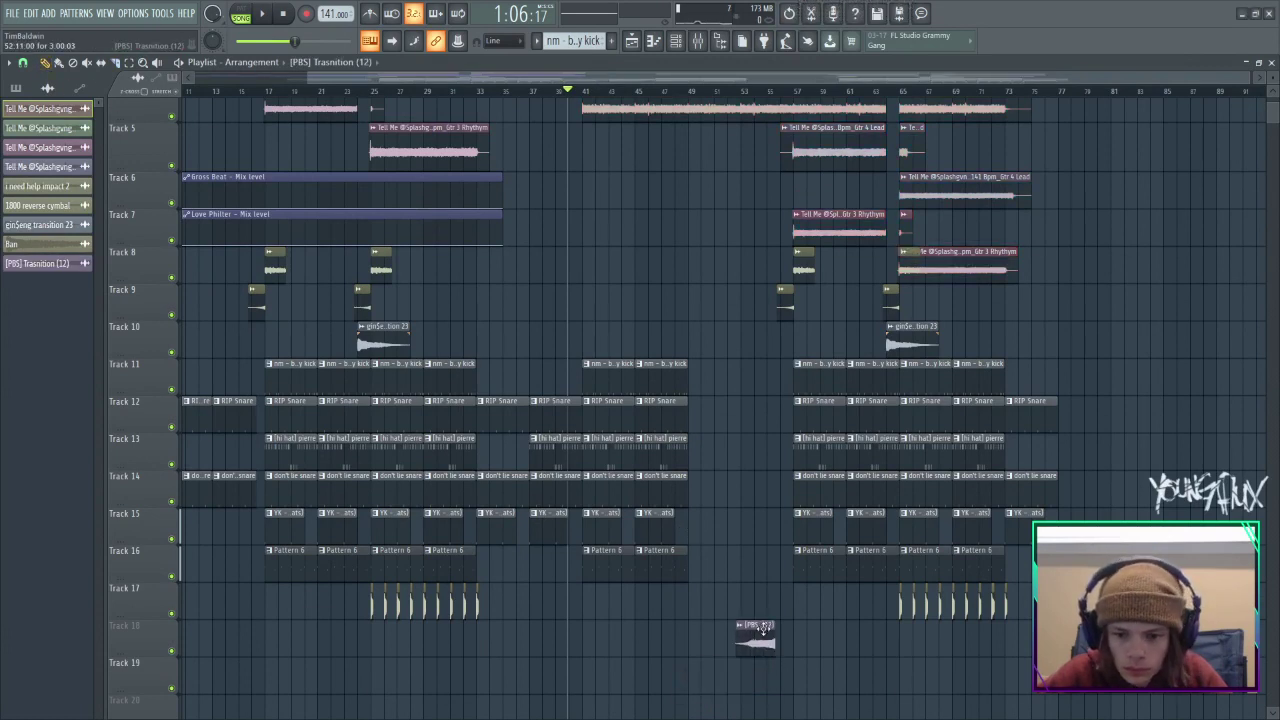
pyautogui.doubleClick(775, 609)
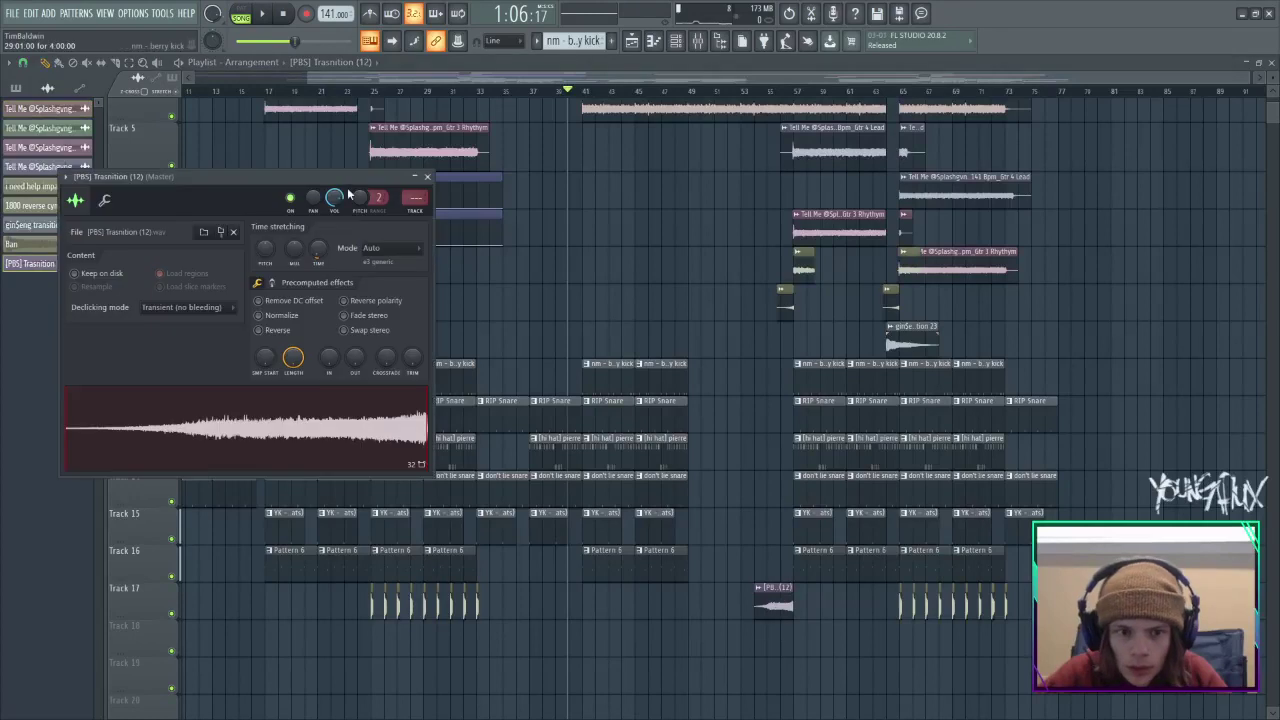
pyautogui.press('Escape')
pyautogui.click(754, 91)
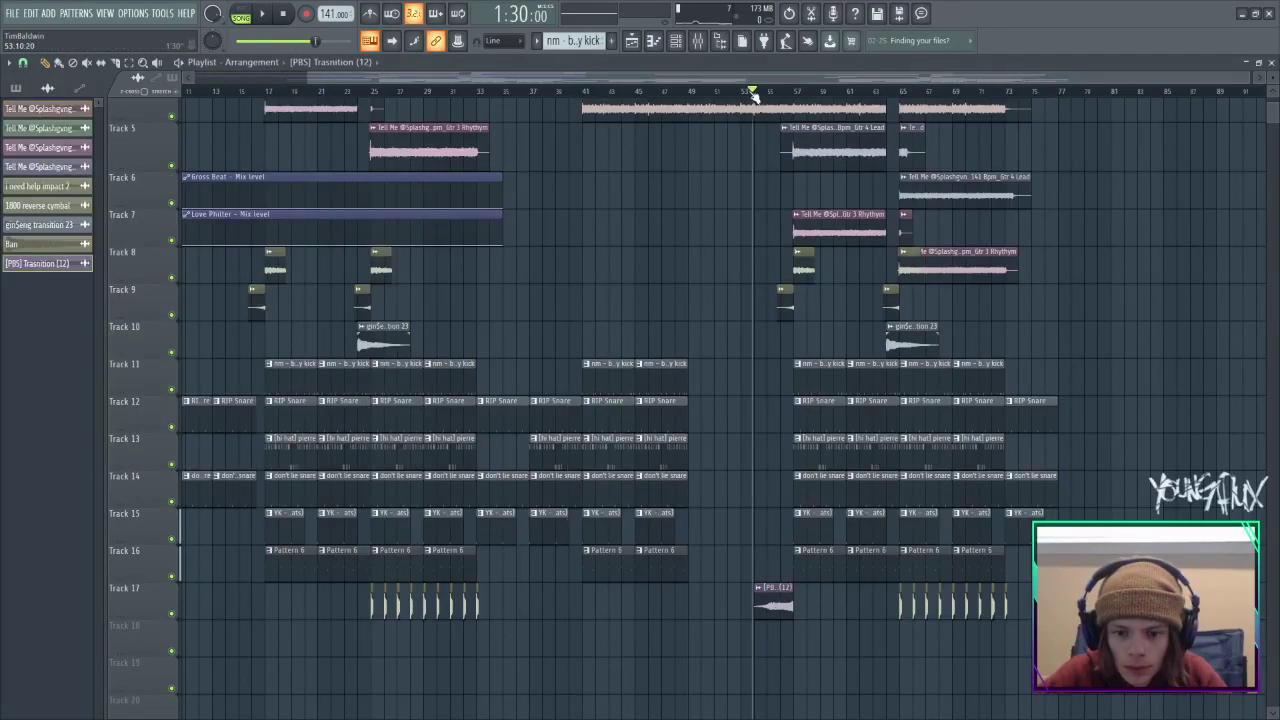
pyautogui.press('space')
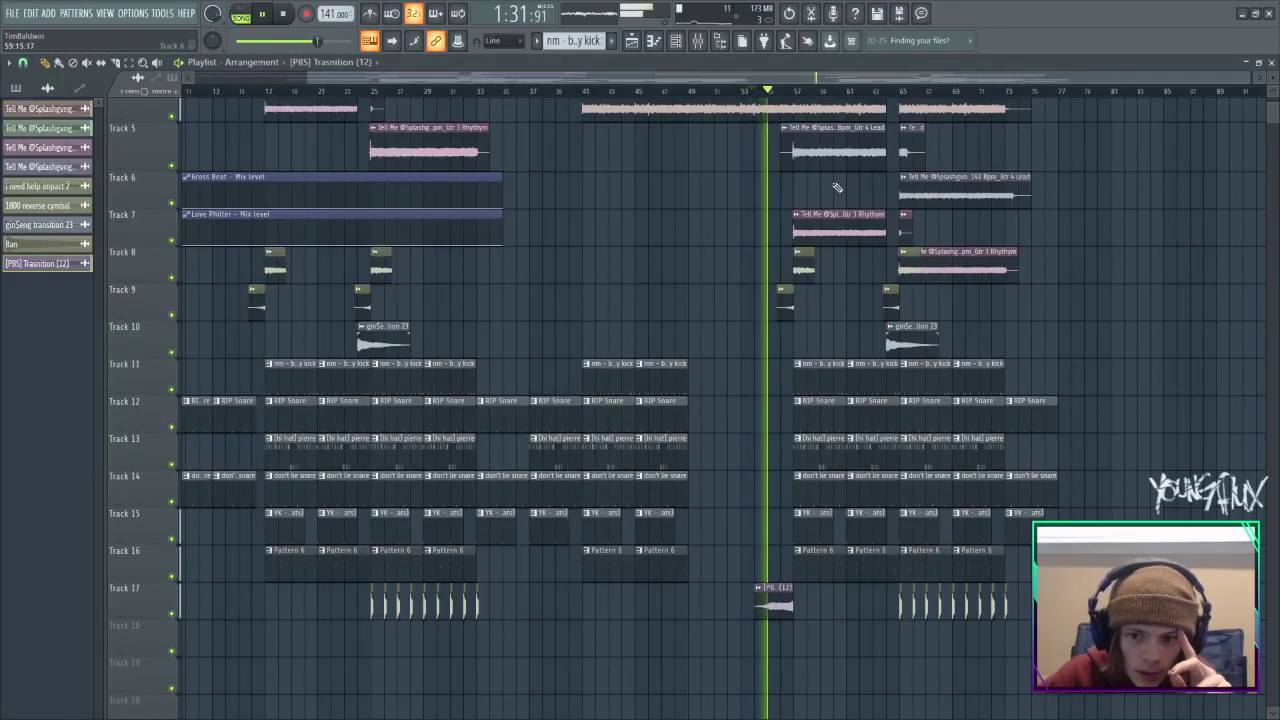
pyautogui.scroll(2, 703, 277)
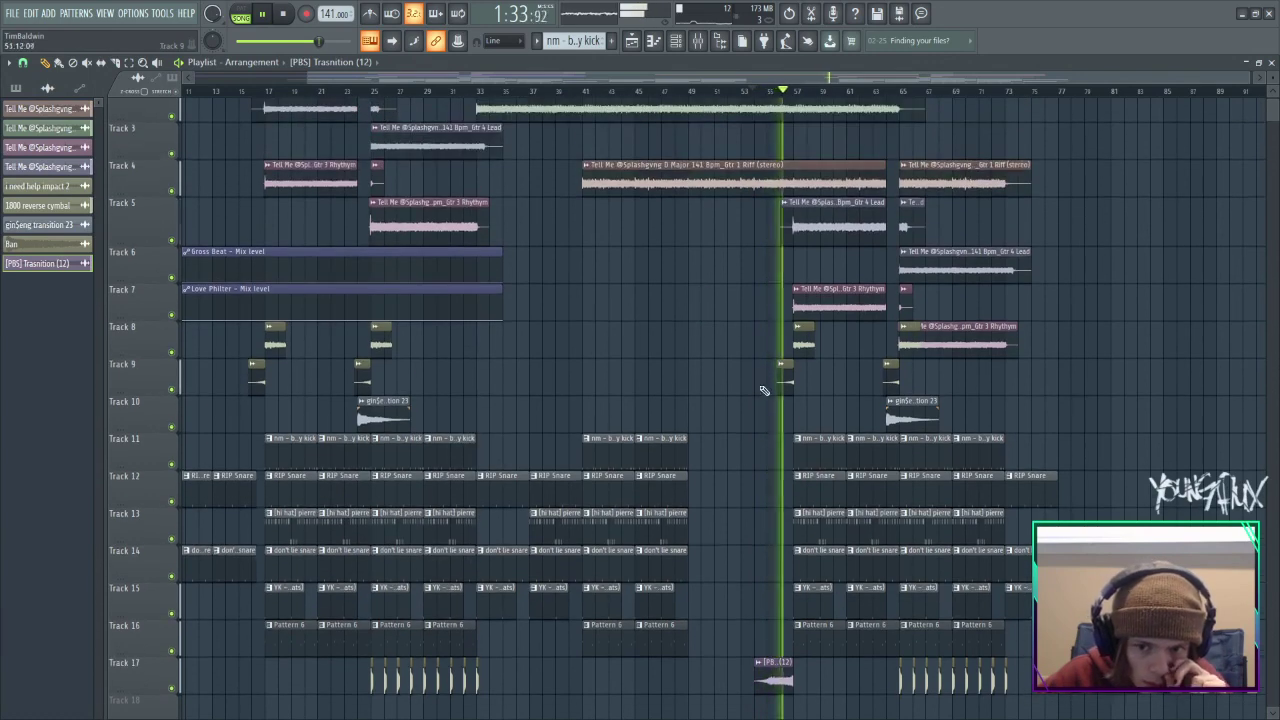
# Set the channel volume of the [PBS] Trasnition (12) sample to 25% while replaying the transition, and close its settings.
pyautogui.doubleClick(772, 677)
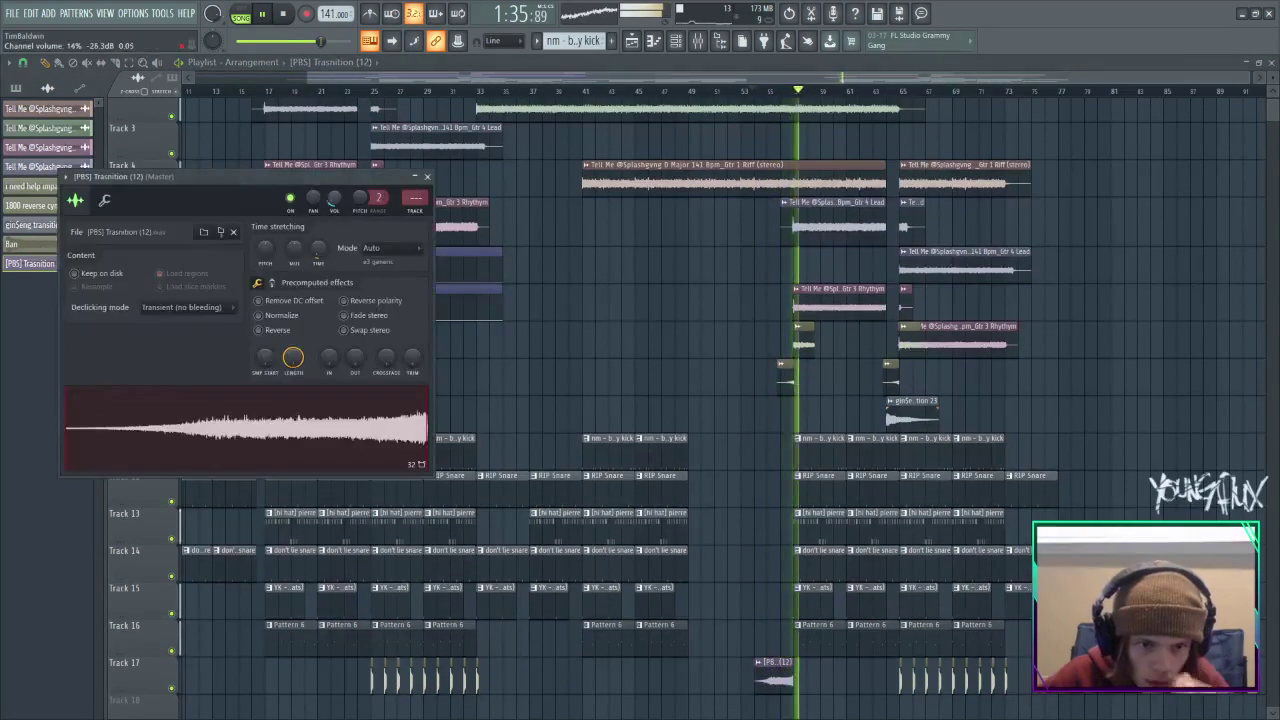
pyautogui.press('space')
pyautogui.press('space')
pyautogui.moveTo(334, 199); pyautogui.dragTo(334, 201)
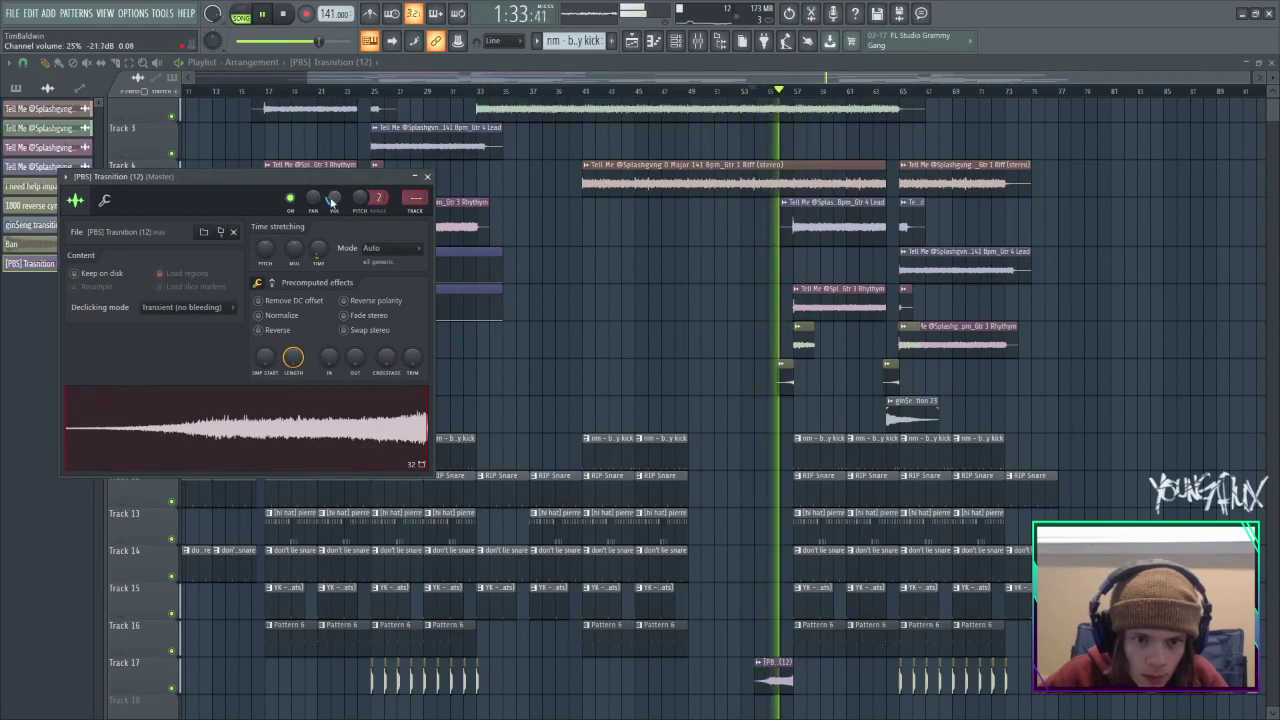
pyautogui.click(428, 178)
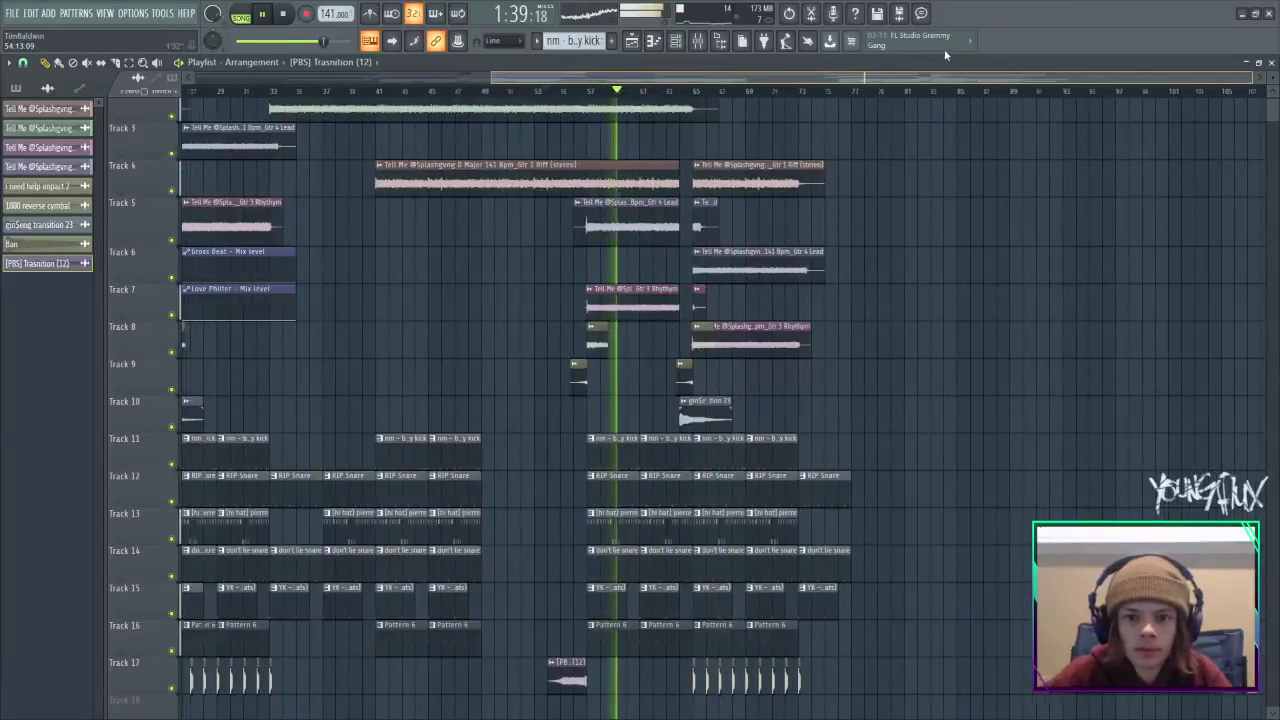
# Slice the Gtr 2 Palm Mute clip on track 2 at bar 56, delete everything after the cut, and play the transition into bar 57.
pyautogui.scroll(1, 757, 149)
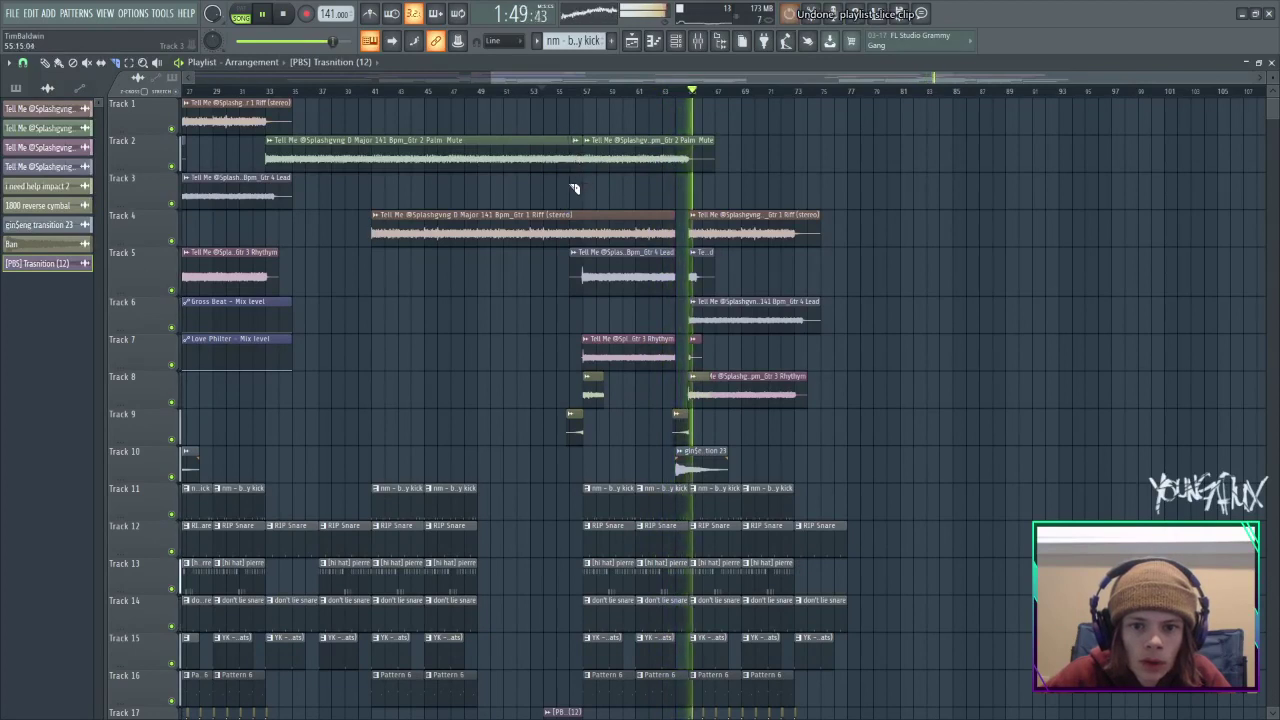
pyautogui.hotkey('ctrl', 'z')
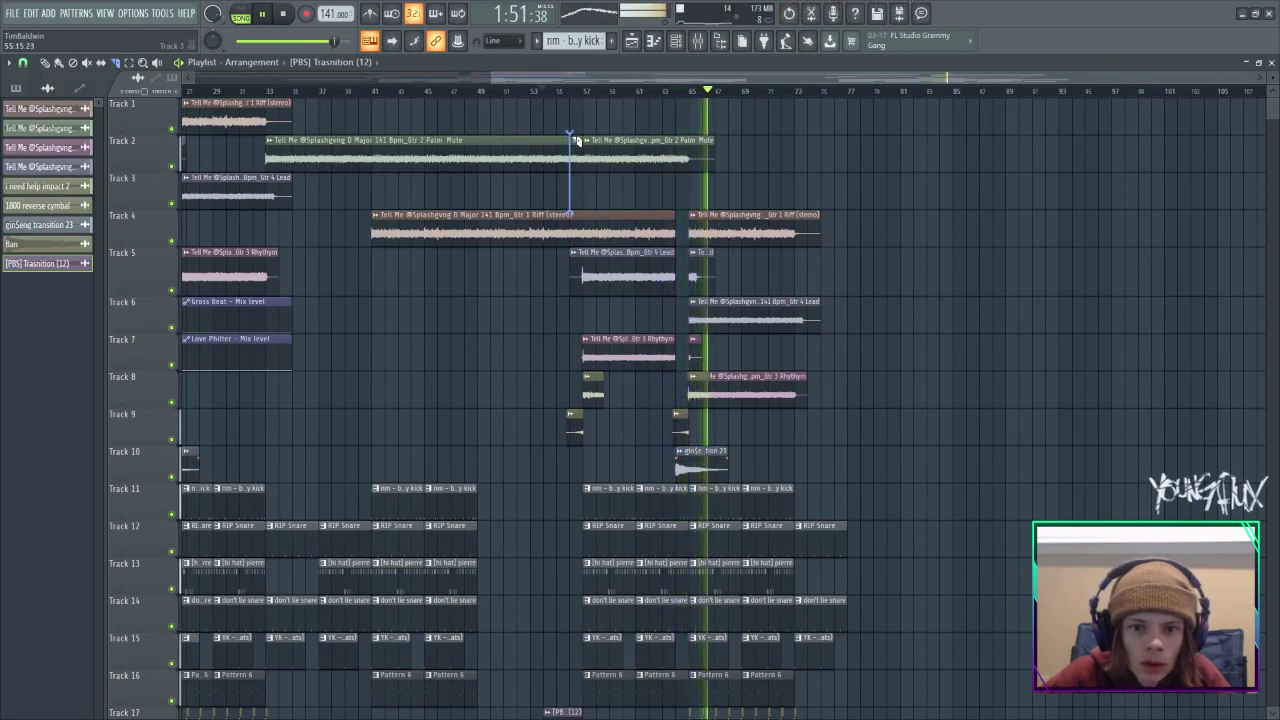
pyautogui.scroll(3, 600, 185)
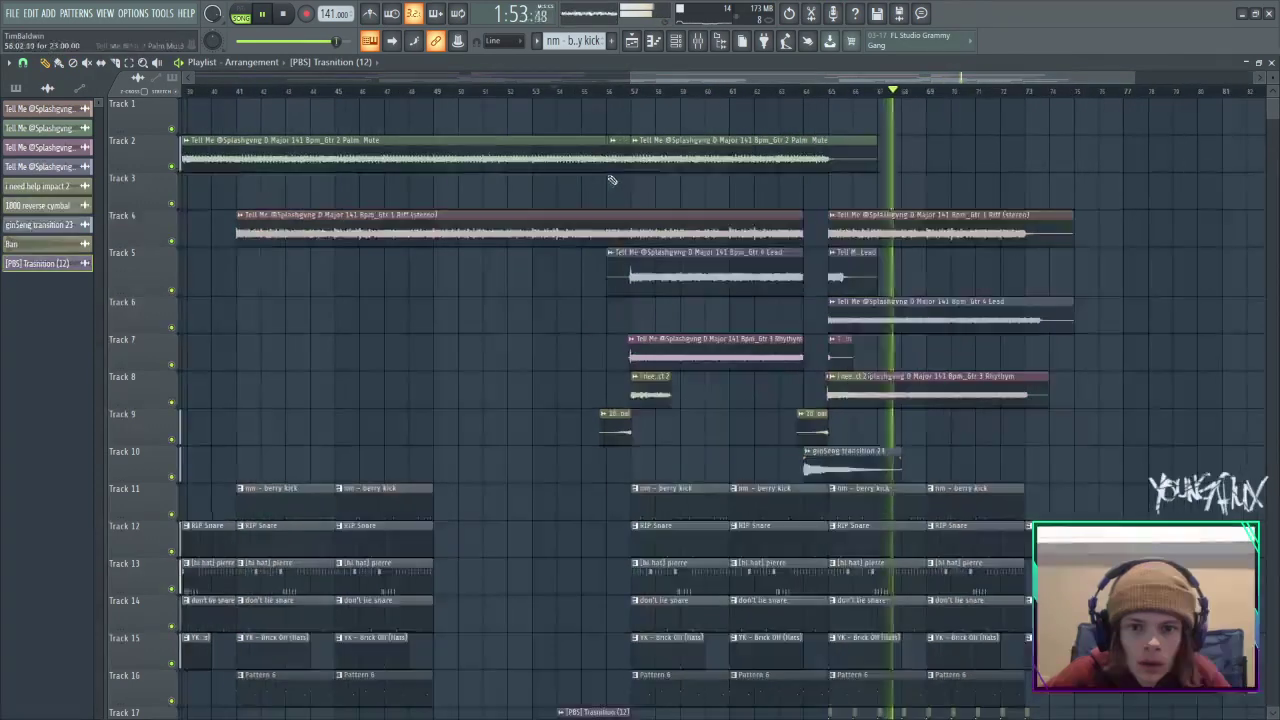
pyautogui.moveTo(951, 177); pyautogui.dragTo(608, 129)
pyautogui.press('Delete')
pyautogui.click(589, 91)
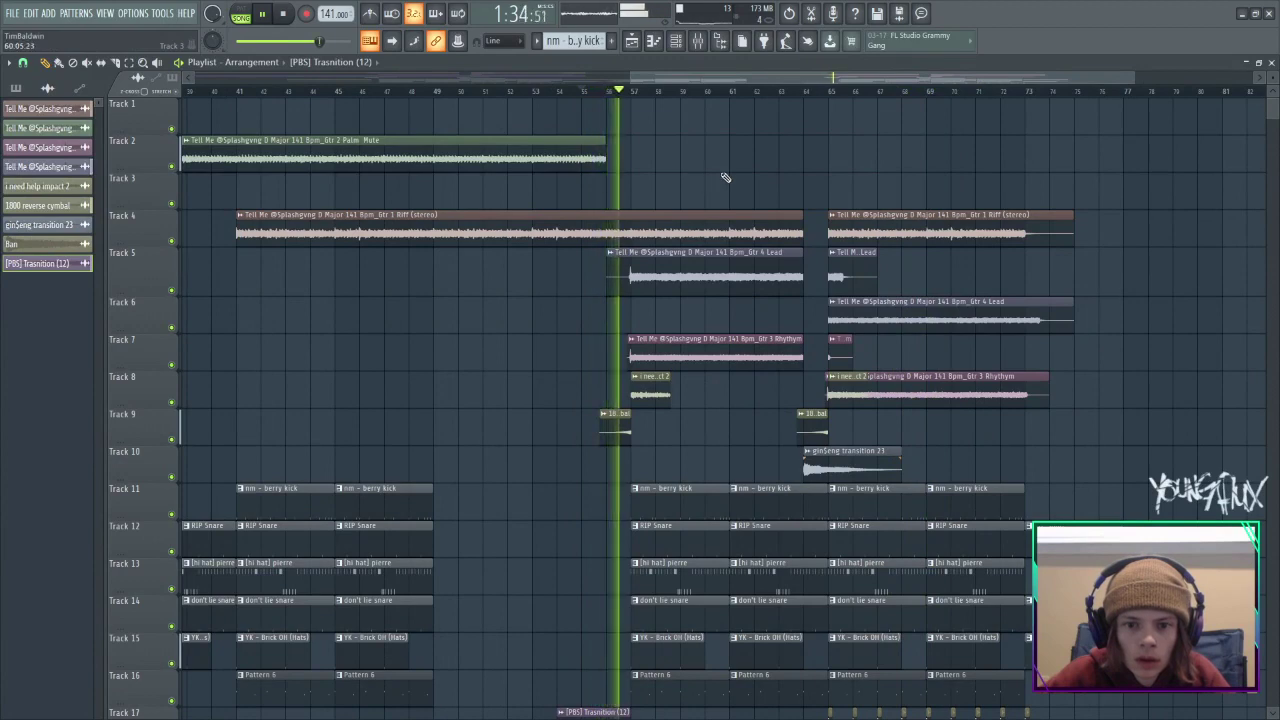
pyautogui.scroll(-3, 777, 187)
pyautogui.moveTo(640, 82); pyautogui.dragTo(764, 88)
pyautogui.scroll(-2, 833, 208)
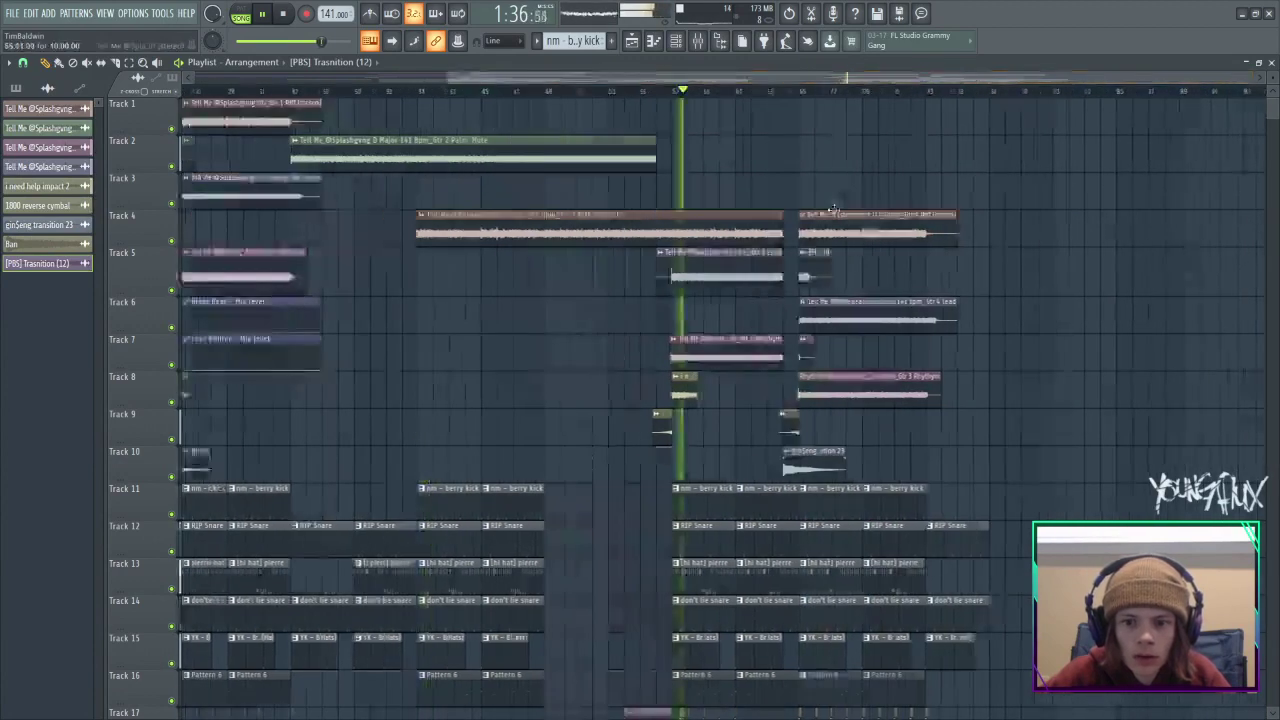
# Play around the end of the repeated section and copy the Gtr 2 Palm Mute clip on track 2 to bar 73.
pyautogui.click(1050, 91)
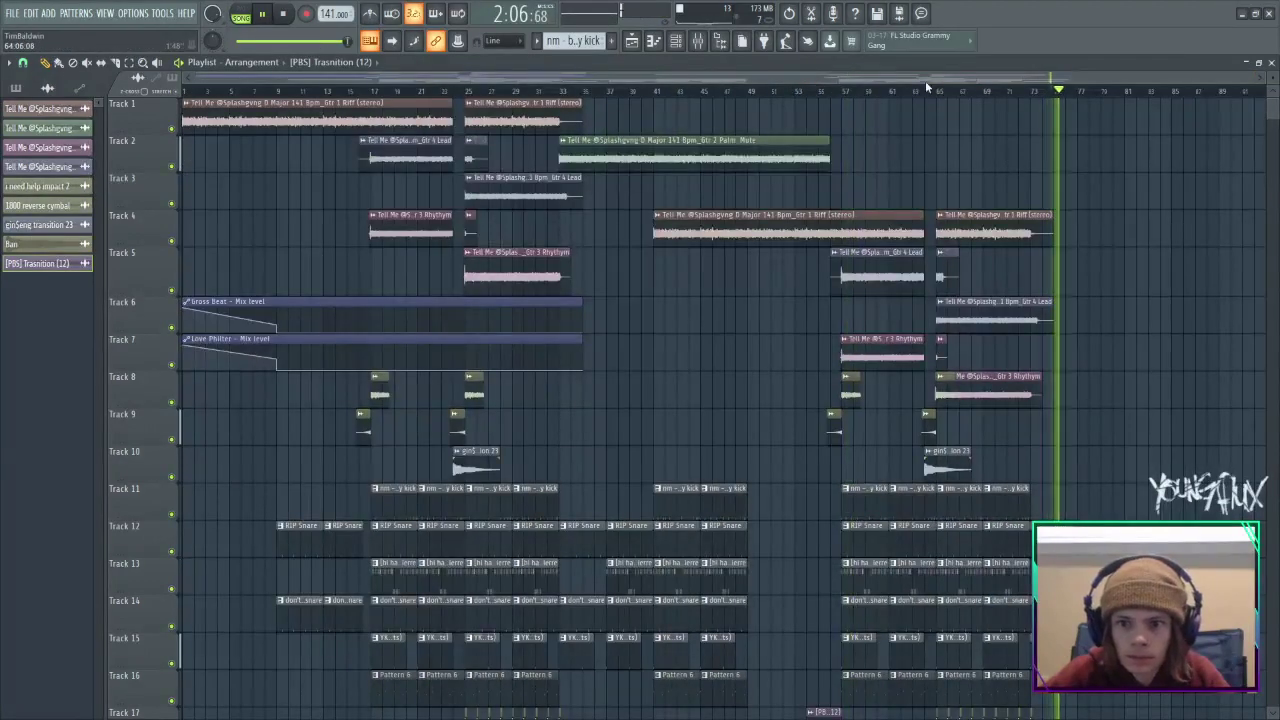
pyautogui.hscroll(3, 982, 133)
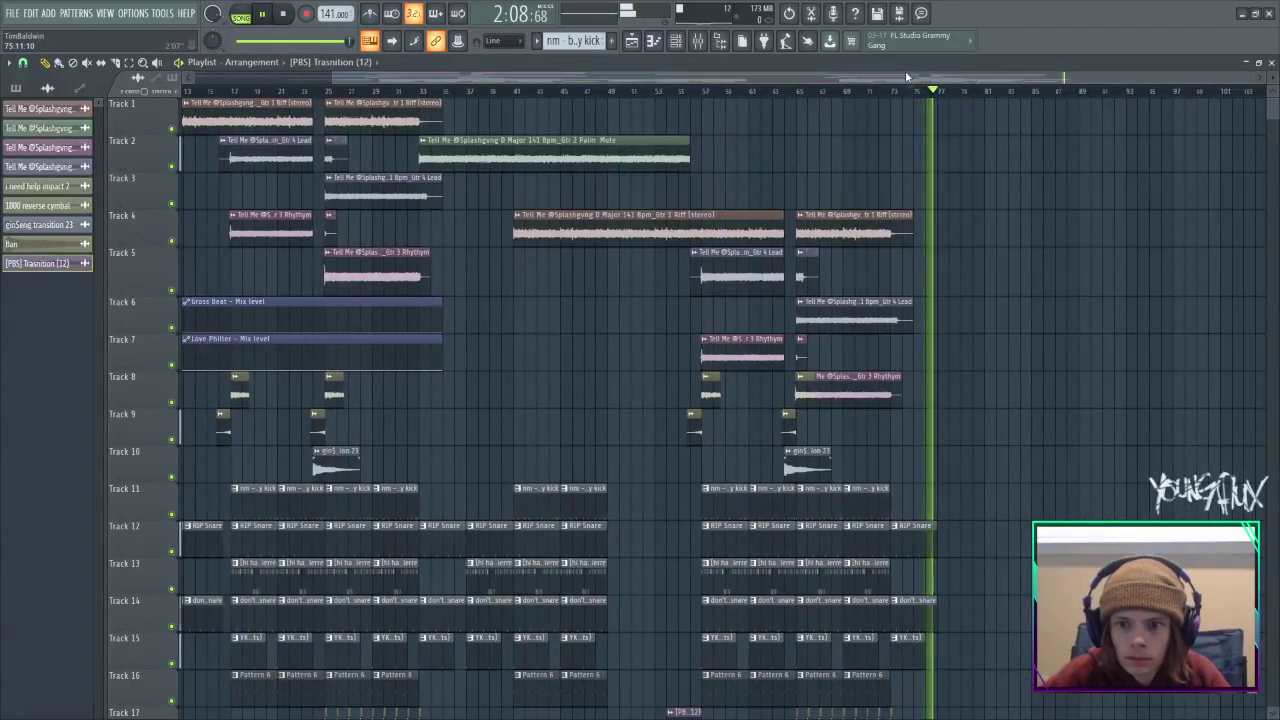
pyautogui.click(895, 92)
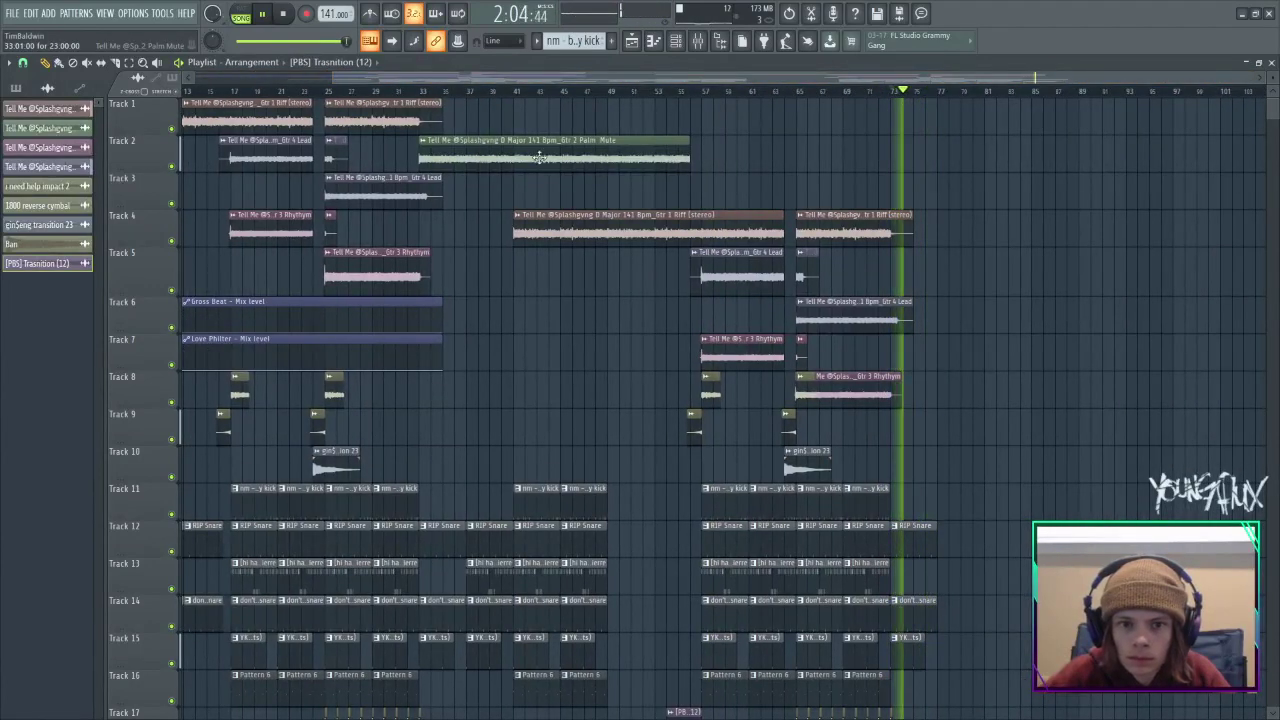
pyautogui.moveTo(538, 157); pyautogui.dragTo(1007, 165)
pyautogui.scroll(-1, 800, 155)
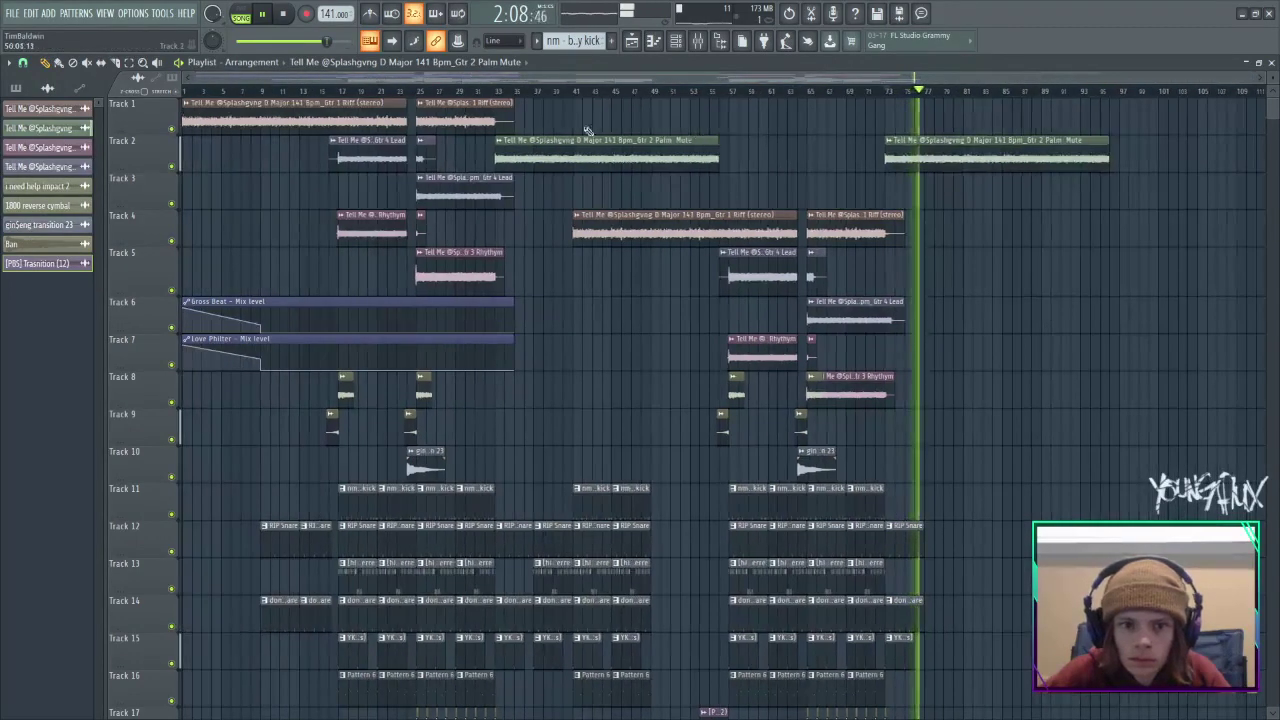
# Replace the bar 73 snare and open-hat clips on tracks 12, 14 and 15 with three consecutive copies starting at bars 77, 81 and 85.
pyautogui.scroll(-1, 971, 229)
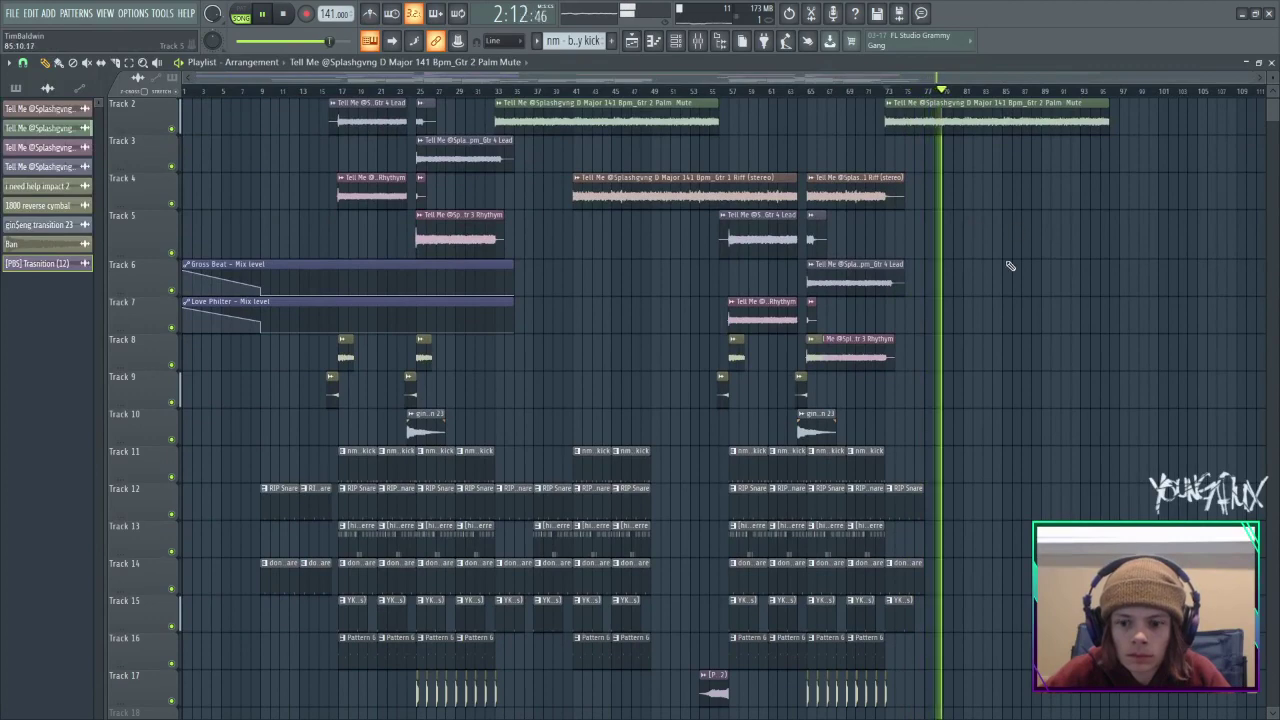
pyautogui.scroll(-2, 937, 376)
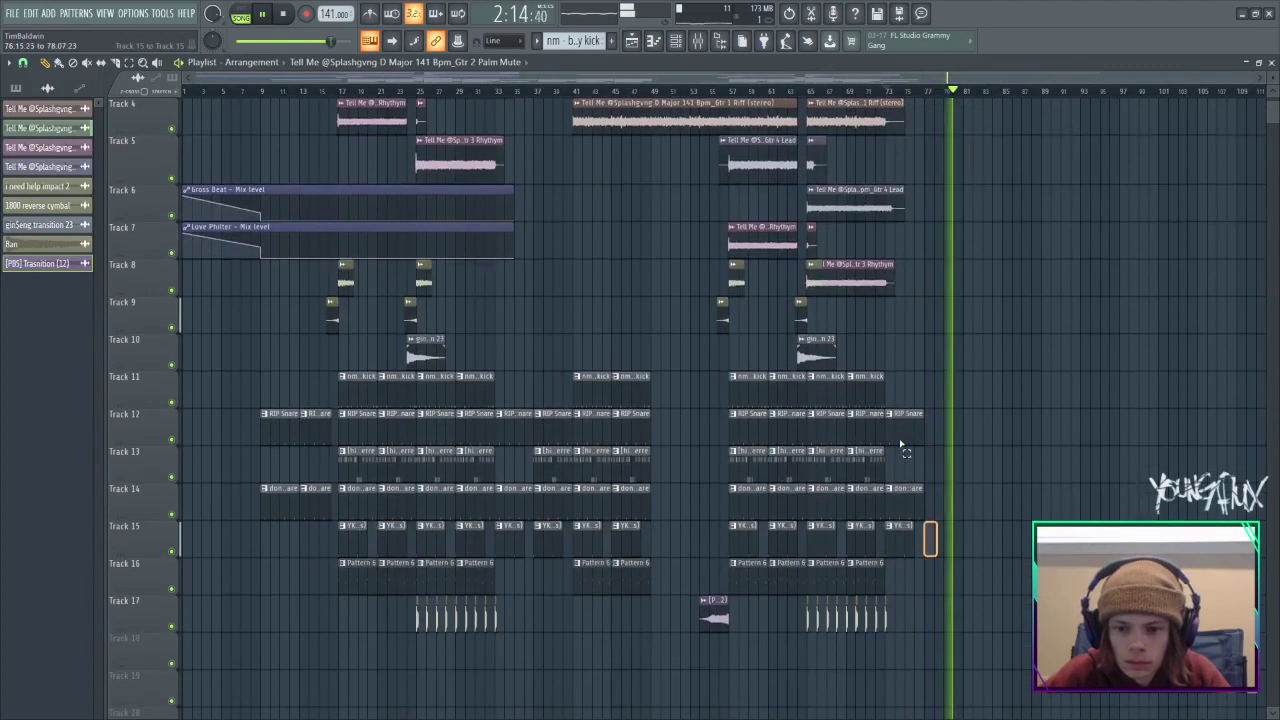
pyautogui.moveTo(928, 536); pyautogui.dragTo(899, 425)
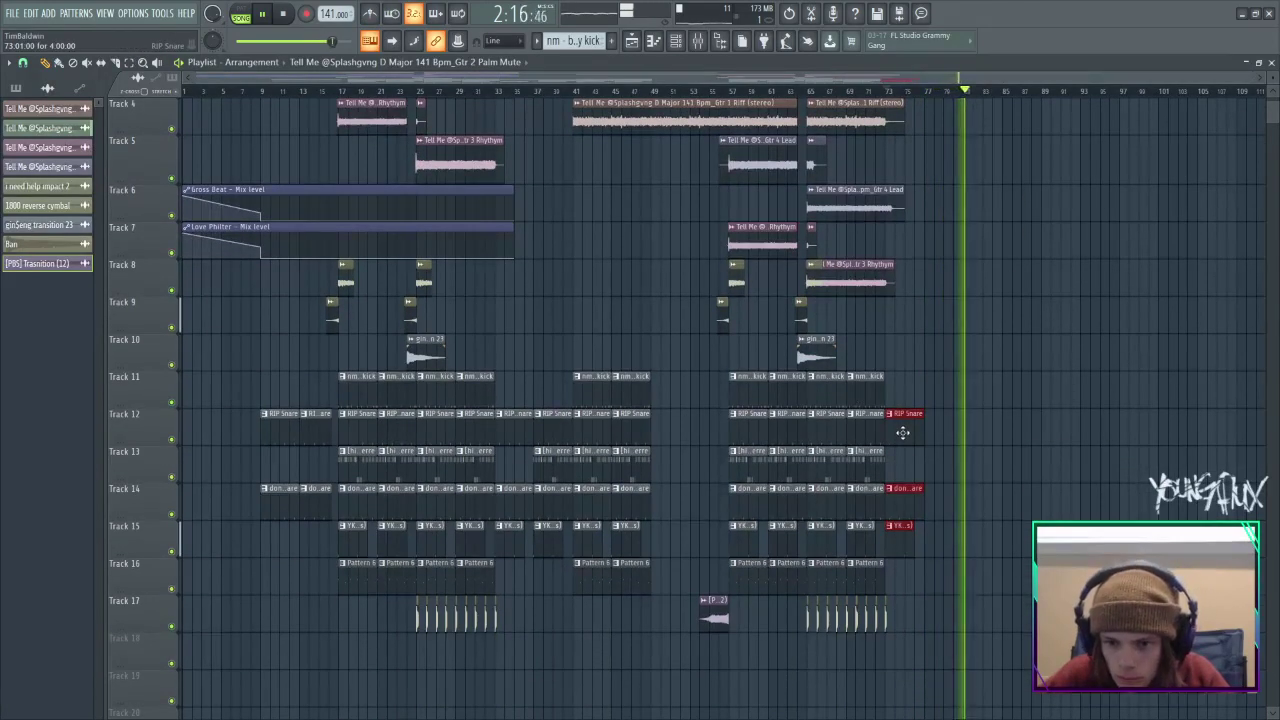
pyautogui.moveTo(902, 432); pyautogui.dragTo(1019, 428)
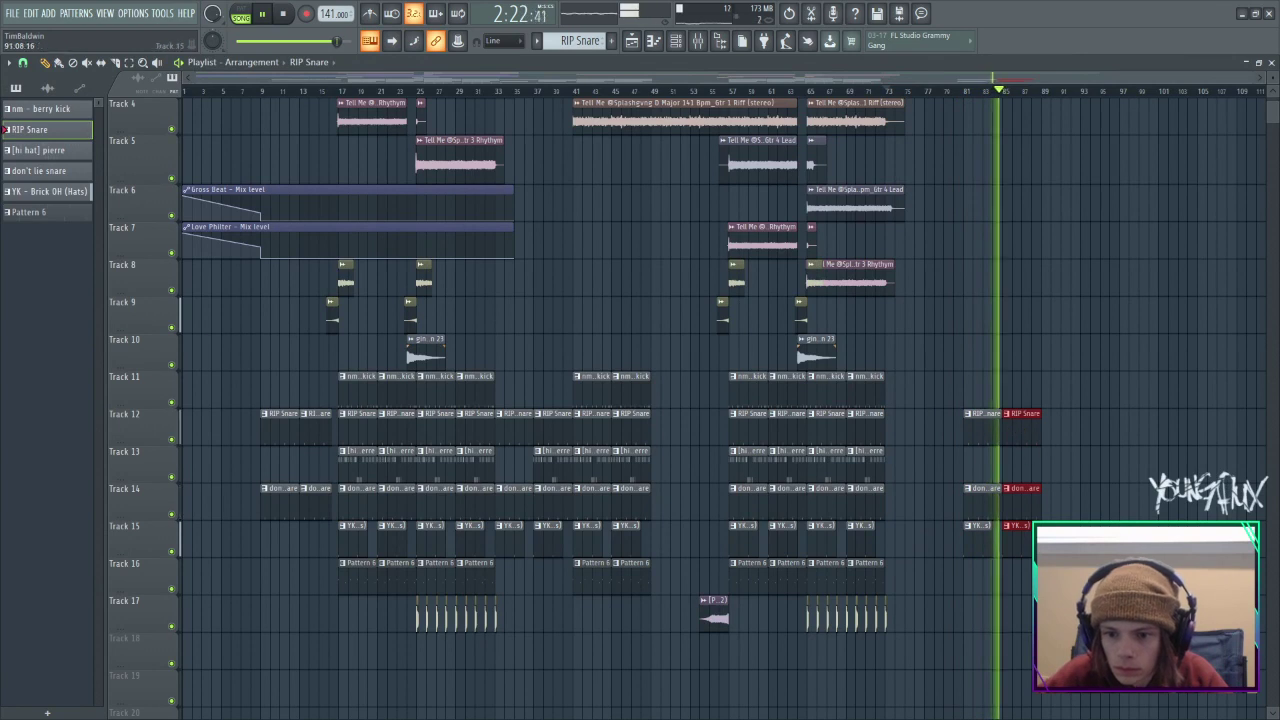
pyautogui.moveTo(1056, 592); pyautogui.dragTo(978, 434)
pyautogui.moveTo(985, 595); pyautogui.dragTo(941, 434)
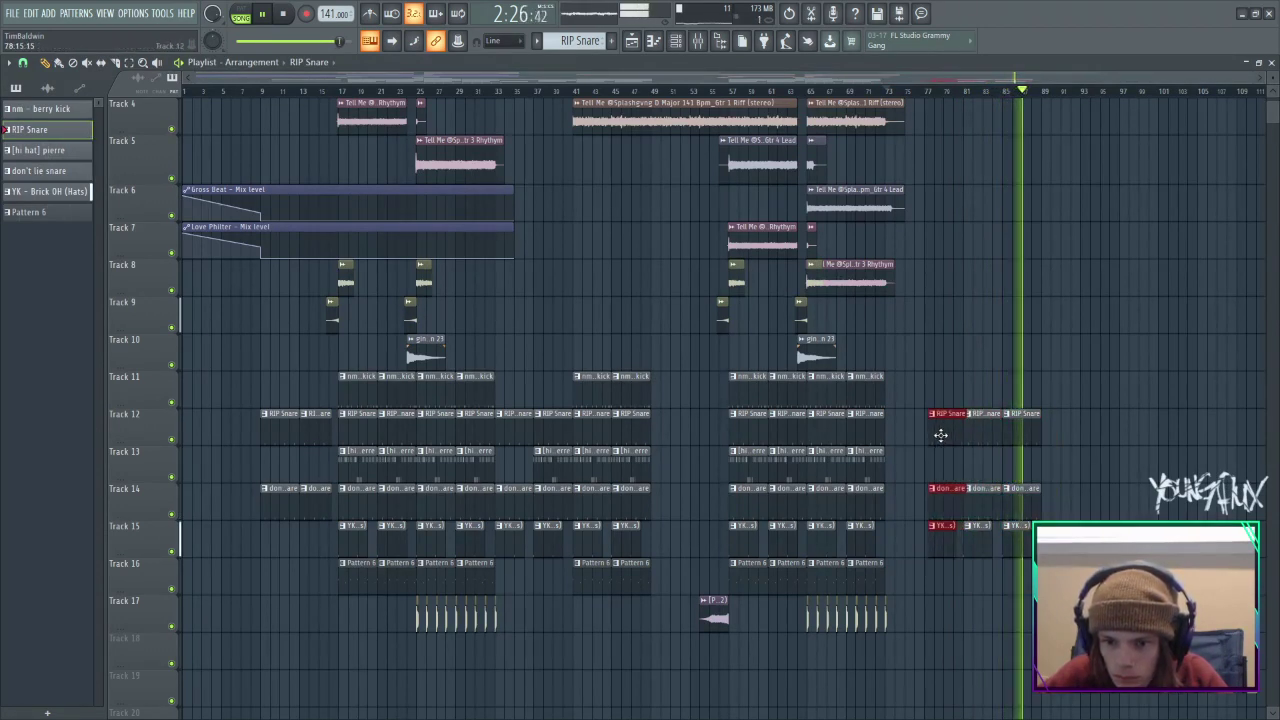
# Copy the last two hi-hat clips on track 13 to bar 81, and shorten the bar 85 clips on tracks 12 to 15 to end at bar 88.
pyautogui.moveTo(889, 468); pyautogui.dragTo(831, 468)
pyautogui.moveTo(830, 468); pyautogui.dragTo(987, 469)
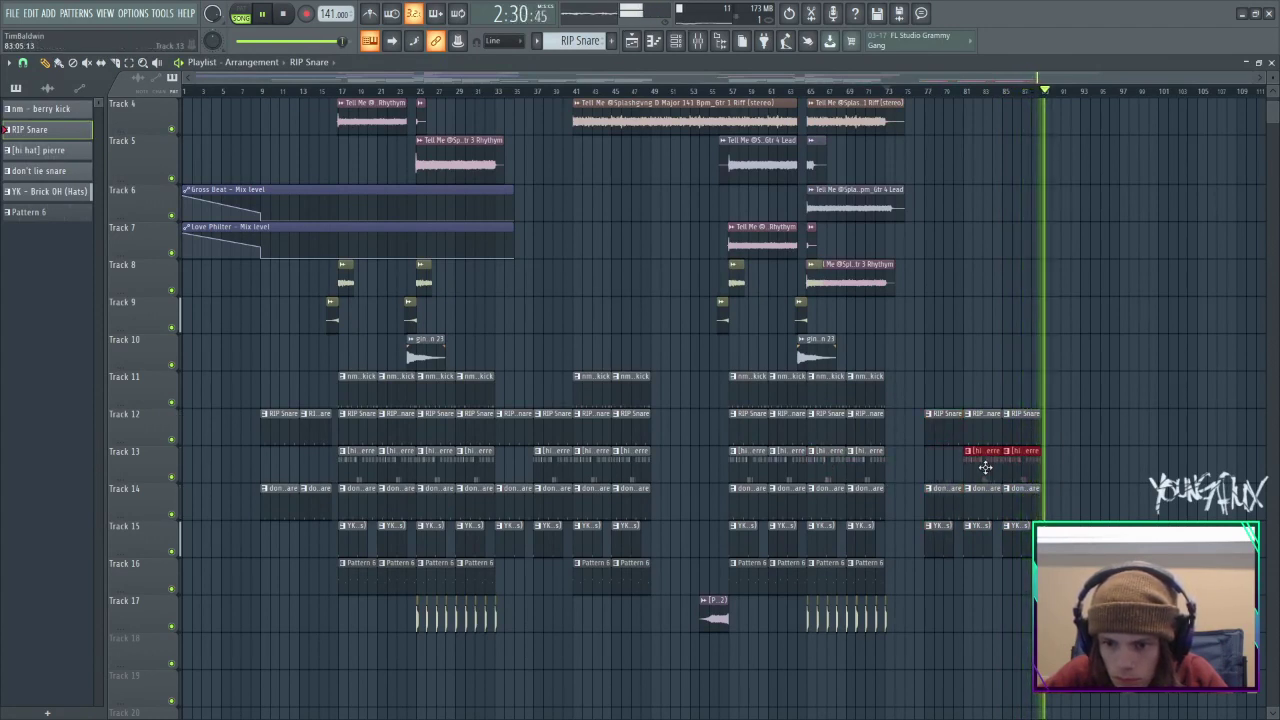
pyautogui.moveTo(1056, 593); pyautogui.dragTo(1018, 432)
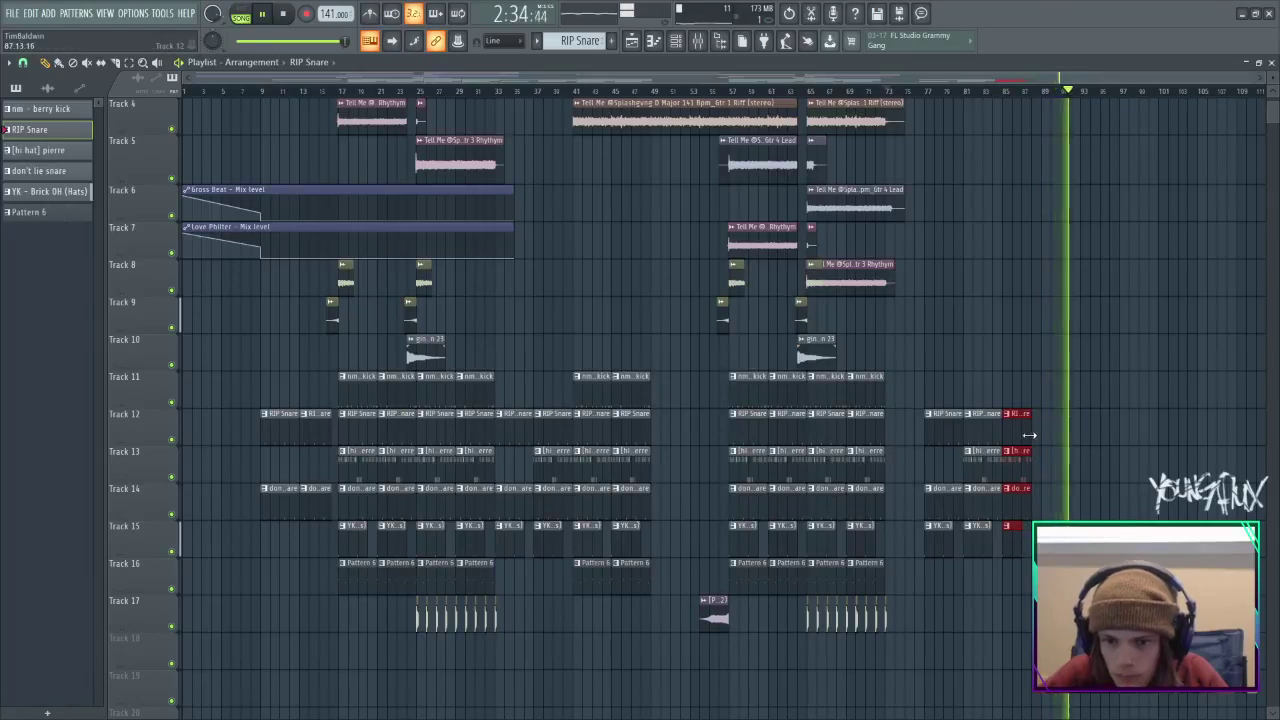
# Duplicate the second section's clips one track lower so the riff copy starts at bar 73, then deselect them and play from just before it.
pyautogui.moveTo(887, 667); pyautogui.dragTo(697, 183)
pyautogui.hotkey('ctrl', 'b')
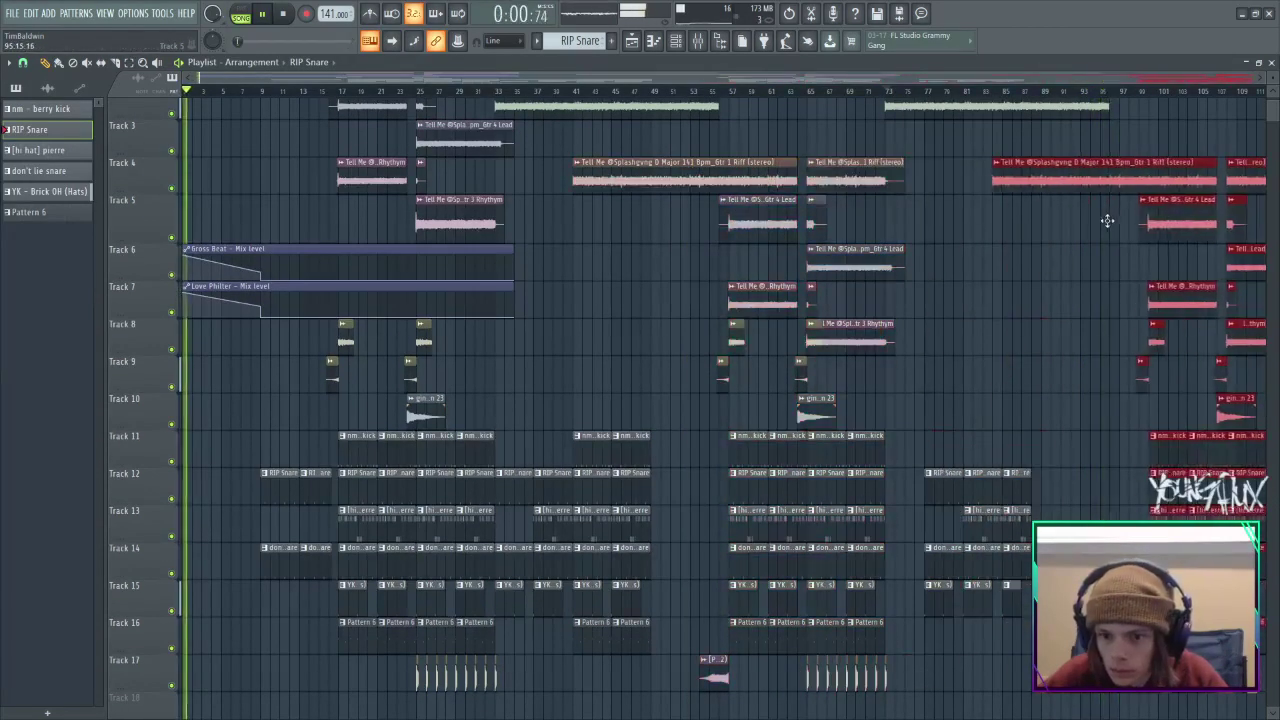
pyautogui.moveTo(1107, 220); pyautogui.dragTo(1001, 224)
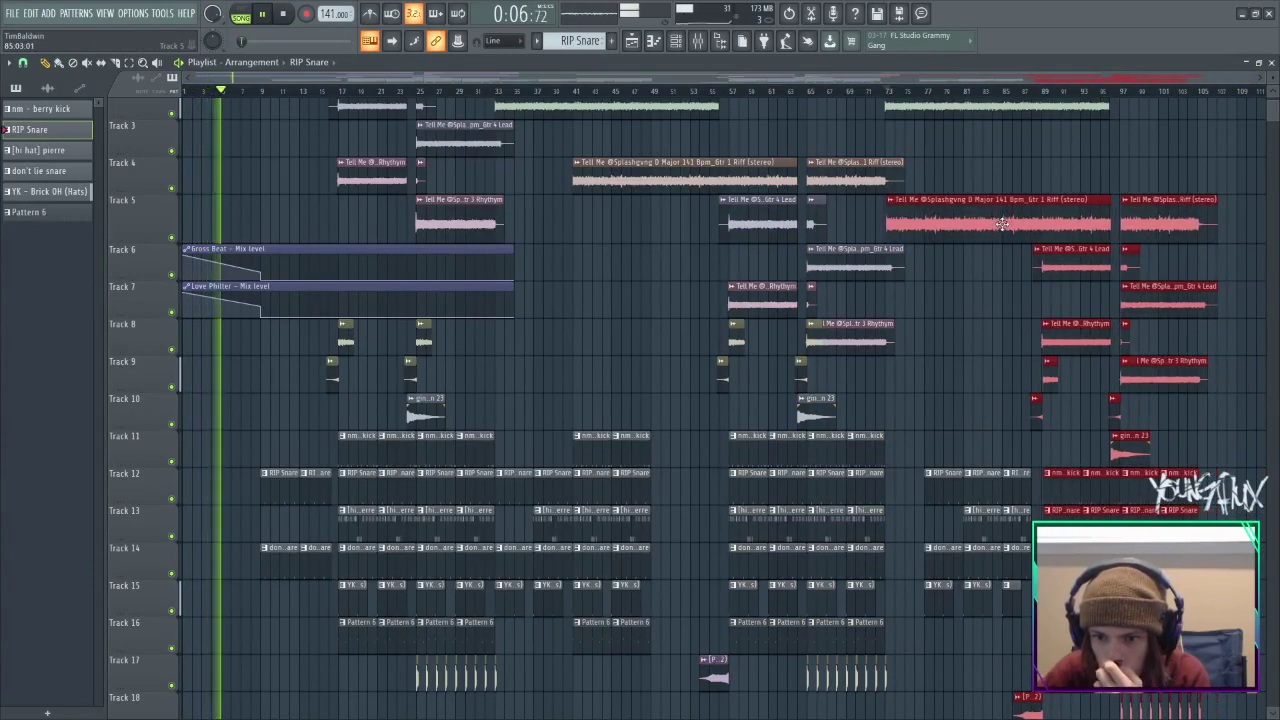
pyautogui.click(873, 92)
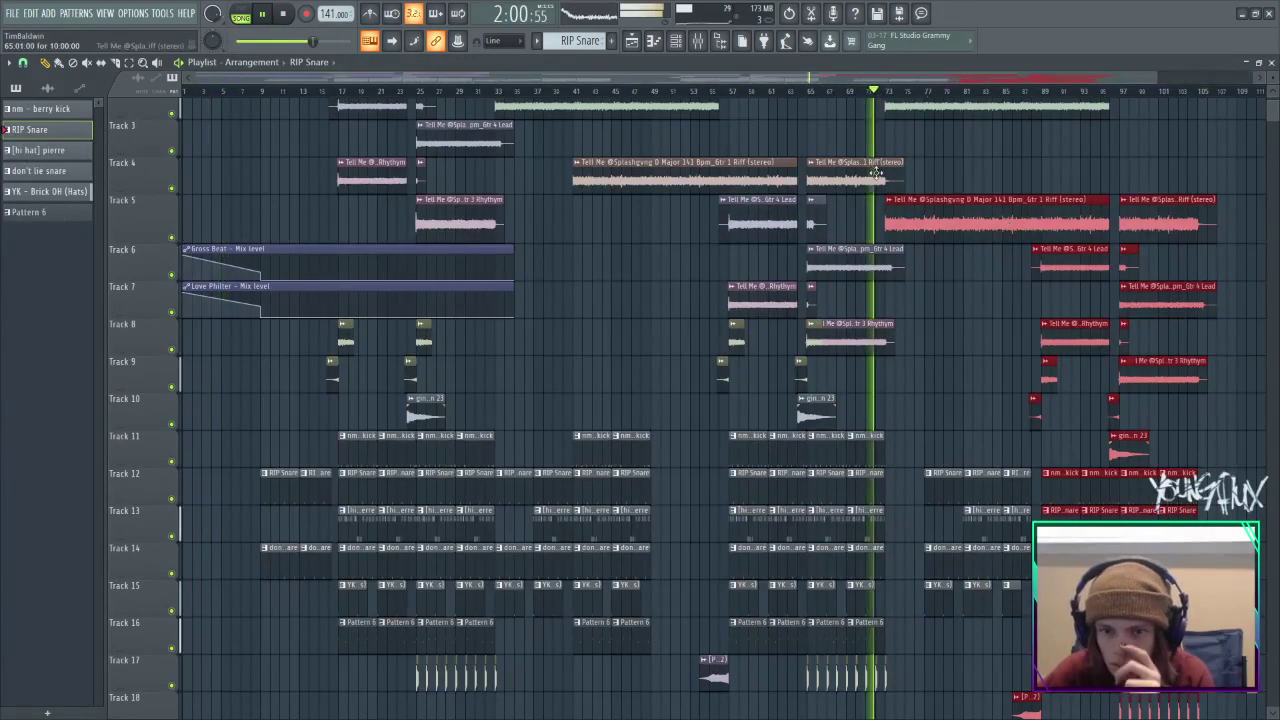
pyautogui.click(927, 337)
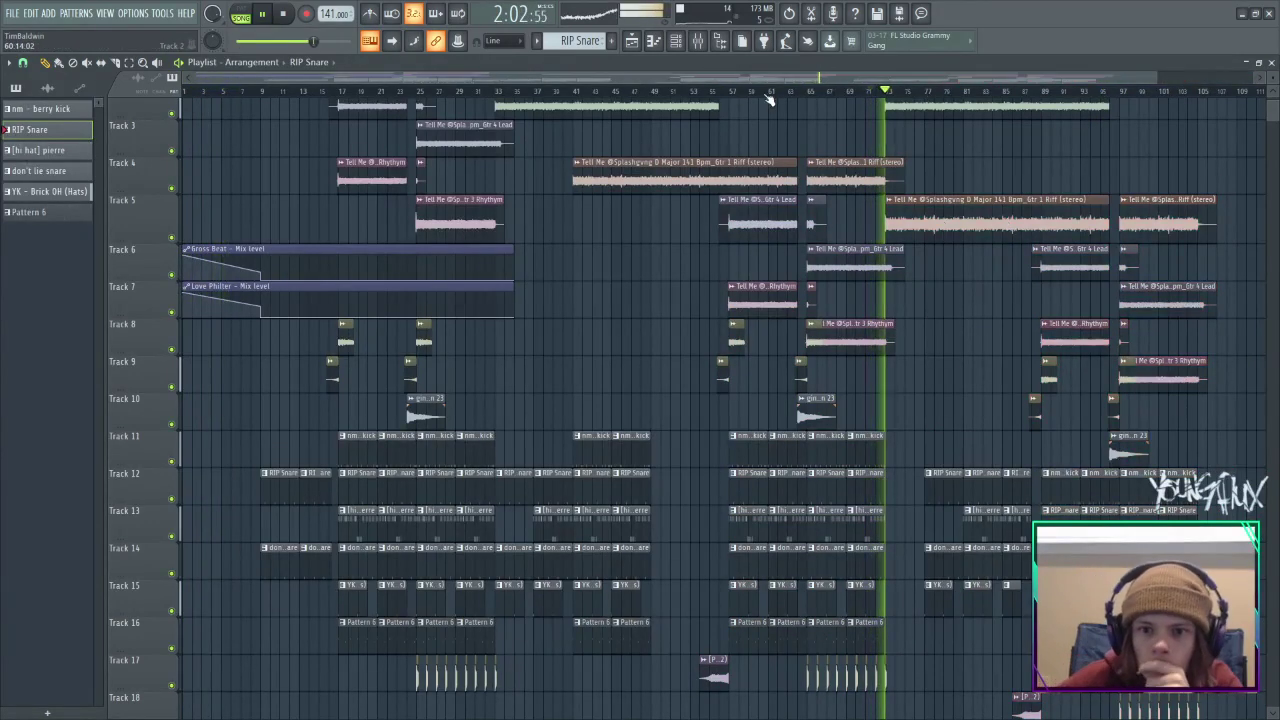
# Try deleting the Gtr 1 Riff clip at bar 73 on track 5, and undo the deletion.
pyautogui.moveTo(750, 84); pyautogui.dragTo(857, 76)
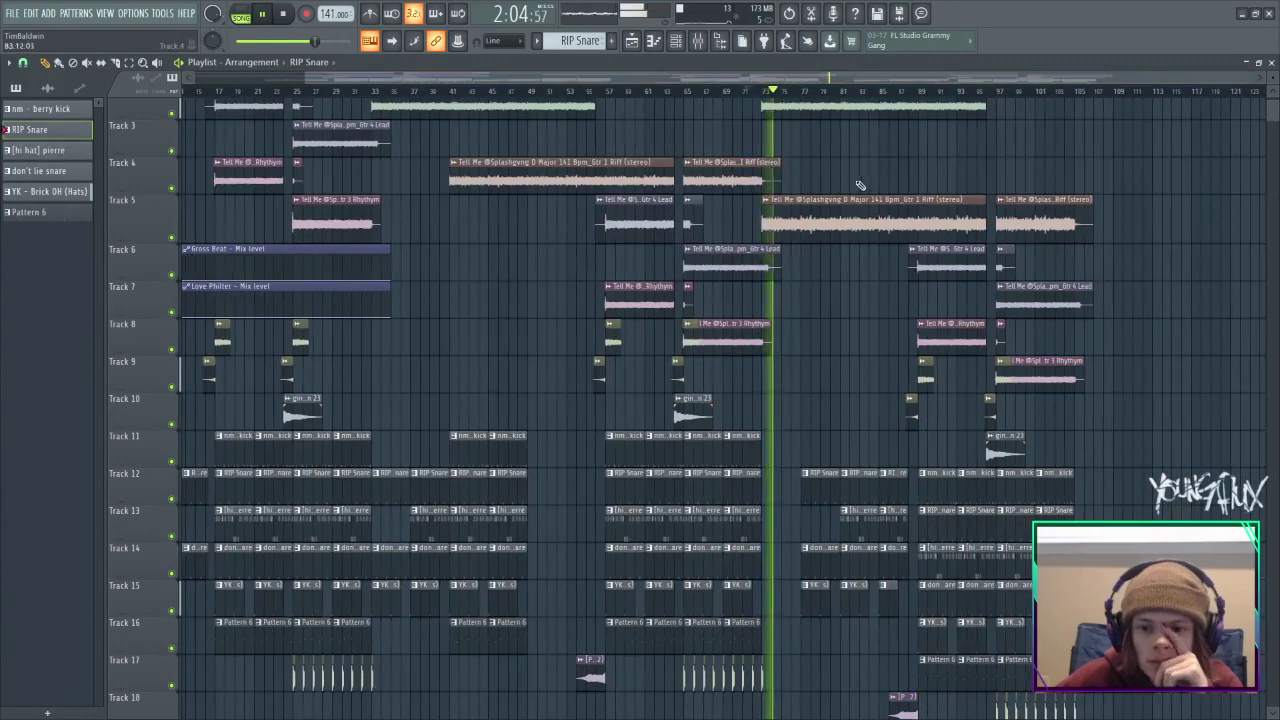
pyautogui.scroll(2, 806, 262)
pyautogui.rightClick(837, 281)
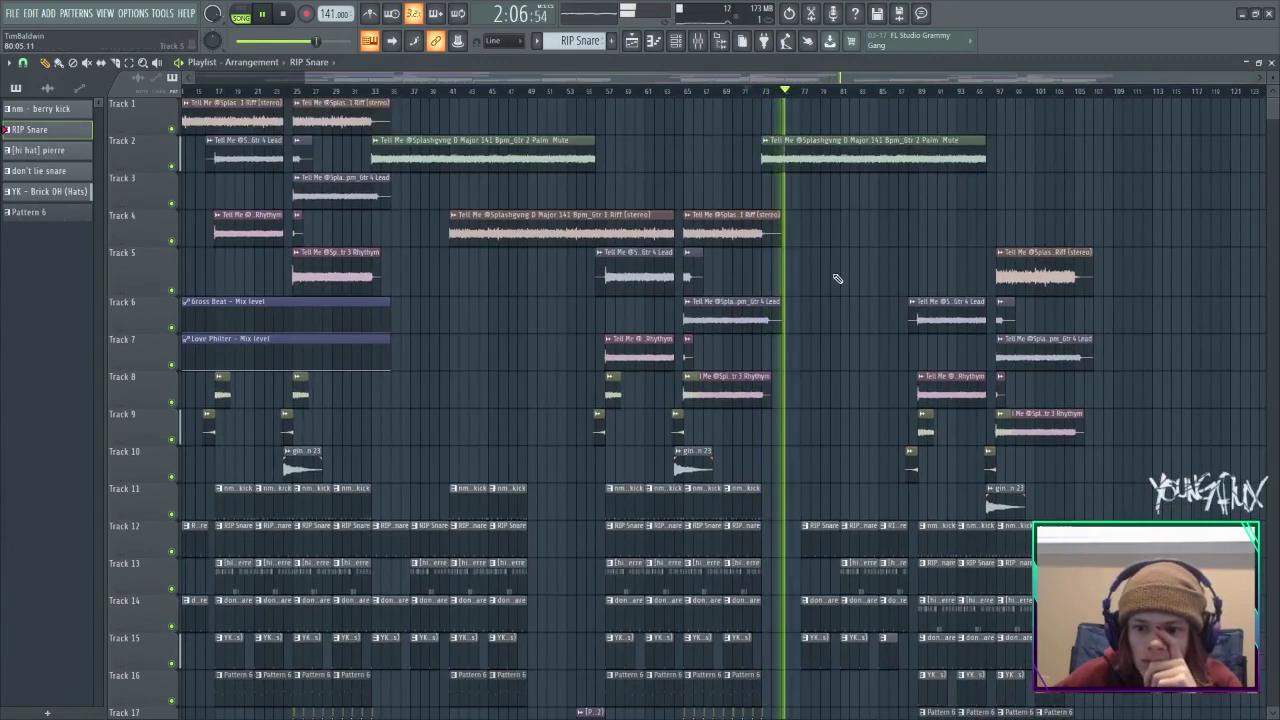
pyautogui.hotkey('ctrl', 'z')
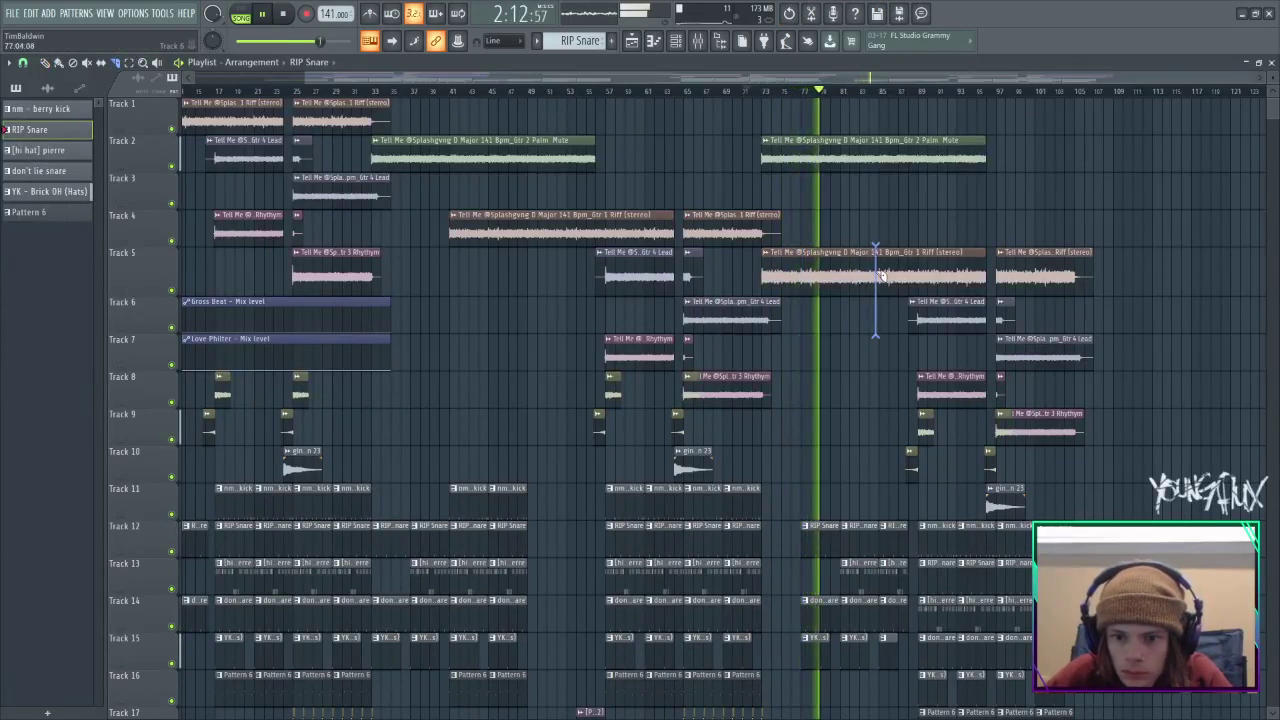
# Slice the track 5 riff clip at bar 89, and try the breakdown without the piece before the cut.
pyautogui.moveTo(922, 269); pyautogui.dragTo(921, 269)
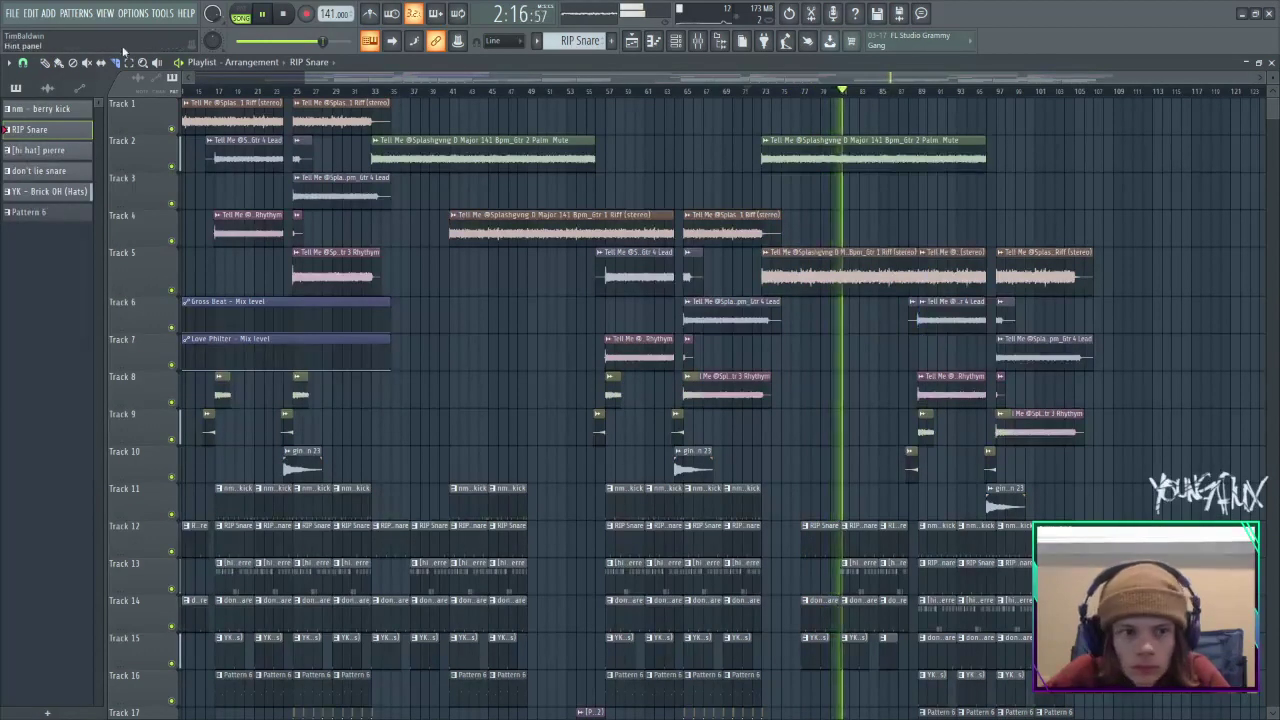
pyautogui.rightClick(828, 266)
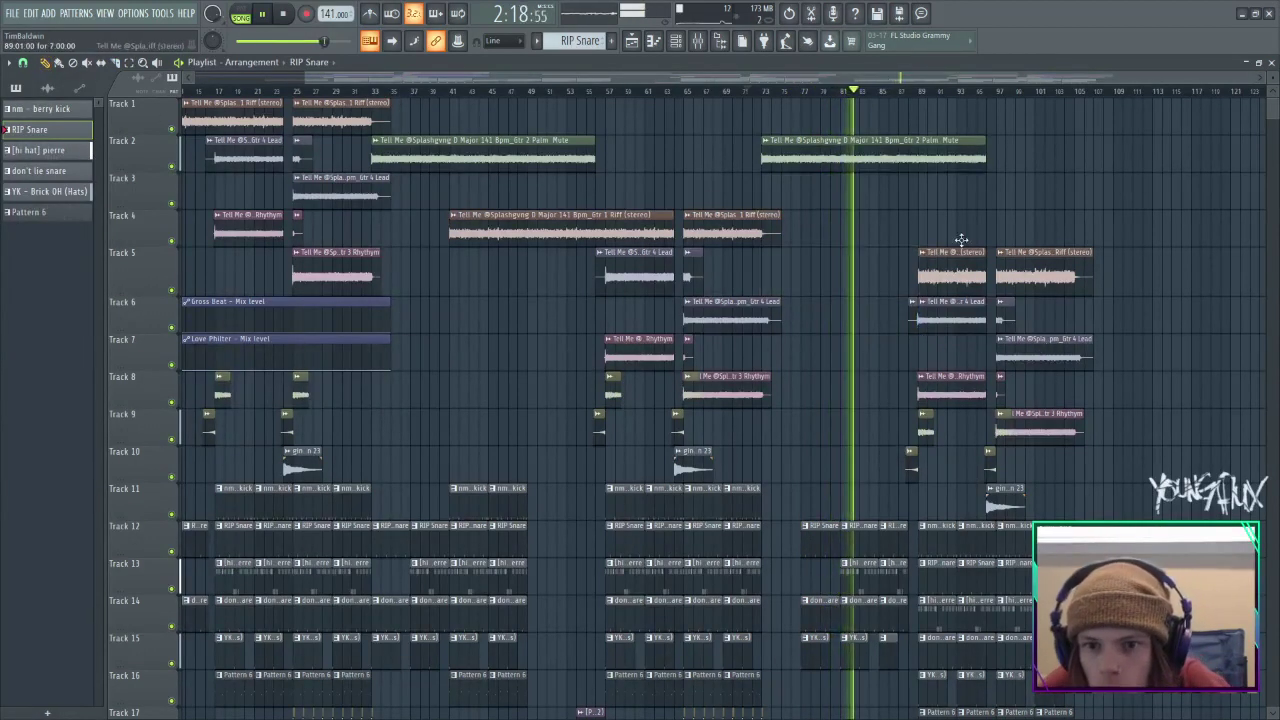
pyautogui.press('space')
pyautogui.press('space')
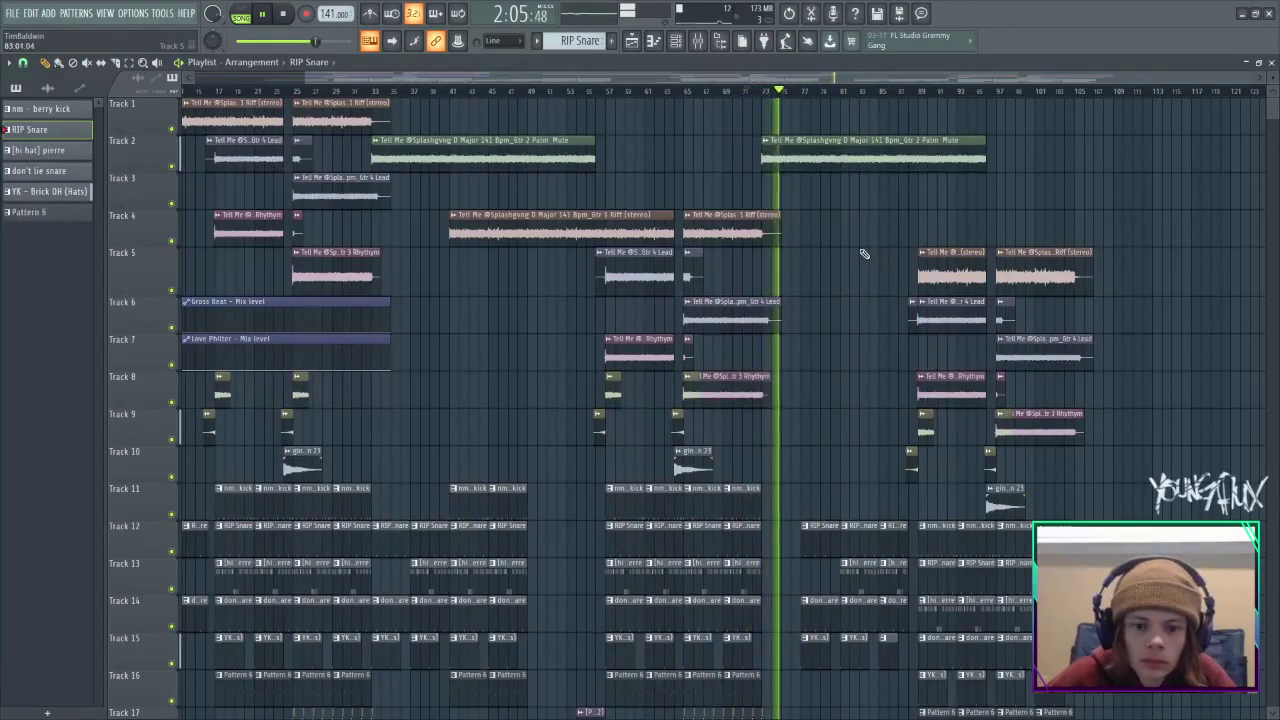
pyautogui.hotkey('ctrl', 'z')
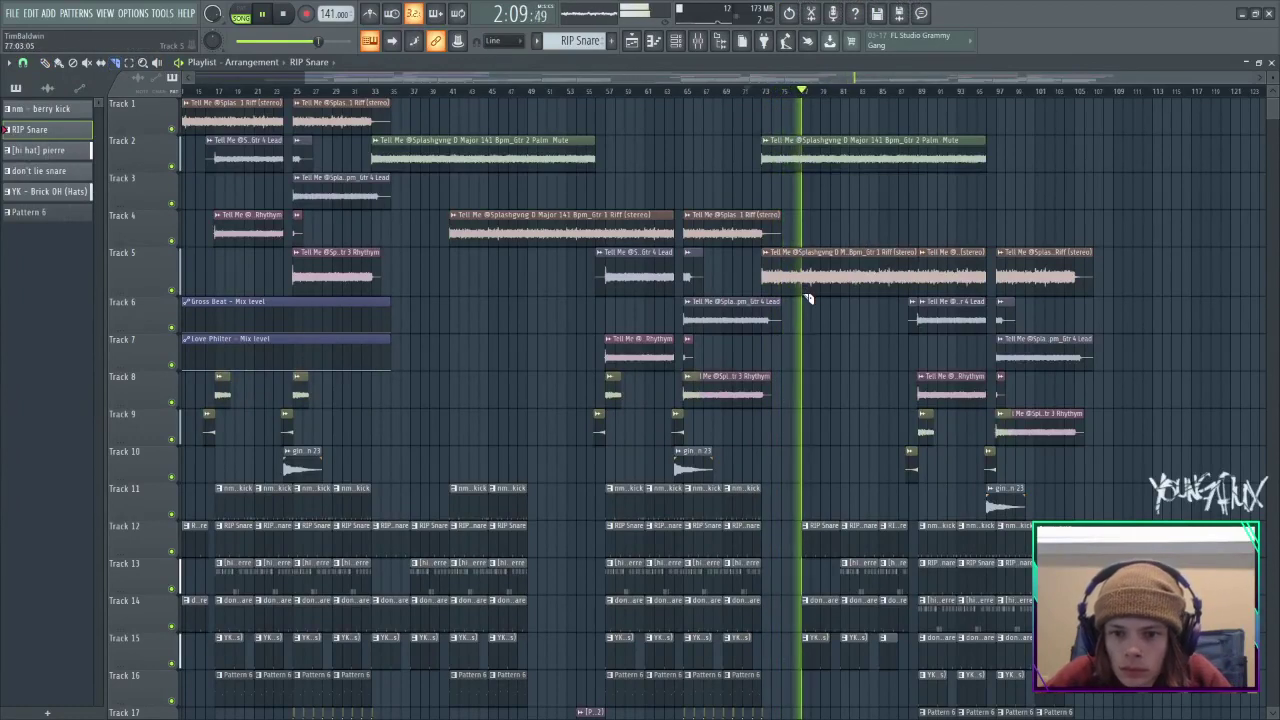
# Slice the track 5 riff at bar 77, delete the piece from bar 73 to 77, and play from just before bar 73.
pyautogui.moveTo(805, 302); pyautogui.dragTo(802, 265)
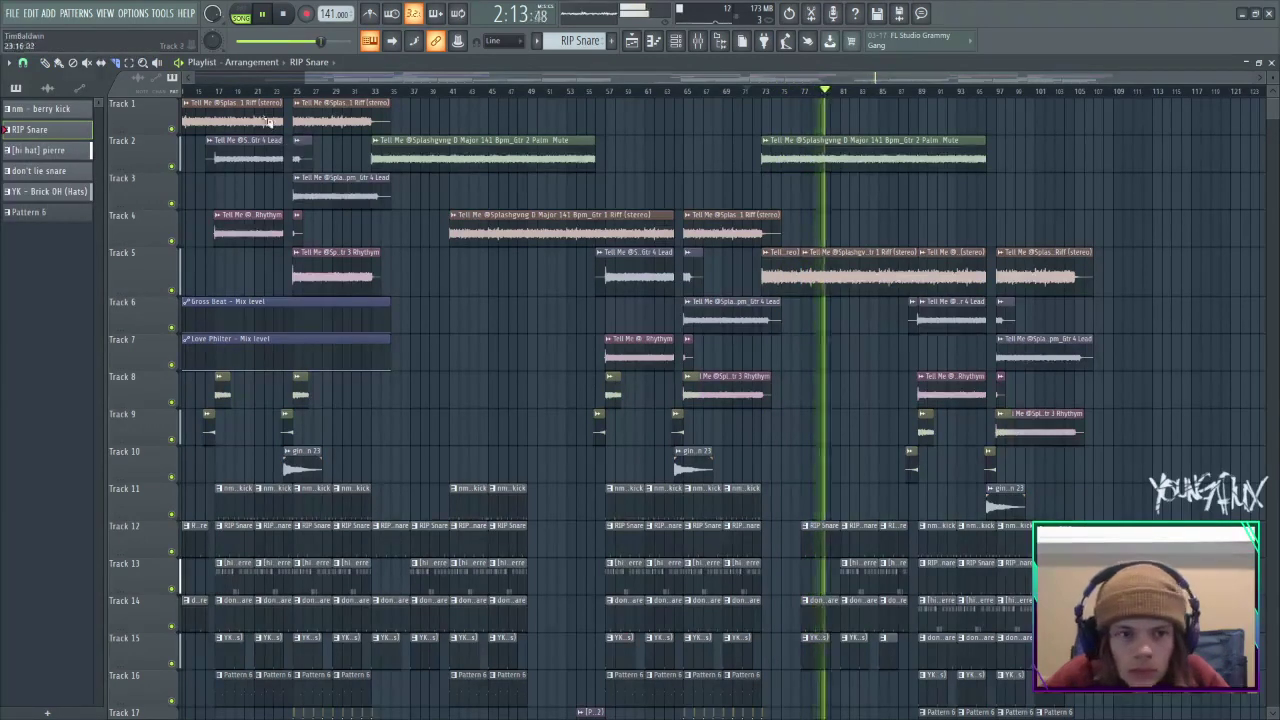
pyautogui.click(46, 63)
pyautogui.rightClick(771, 272)
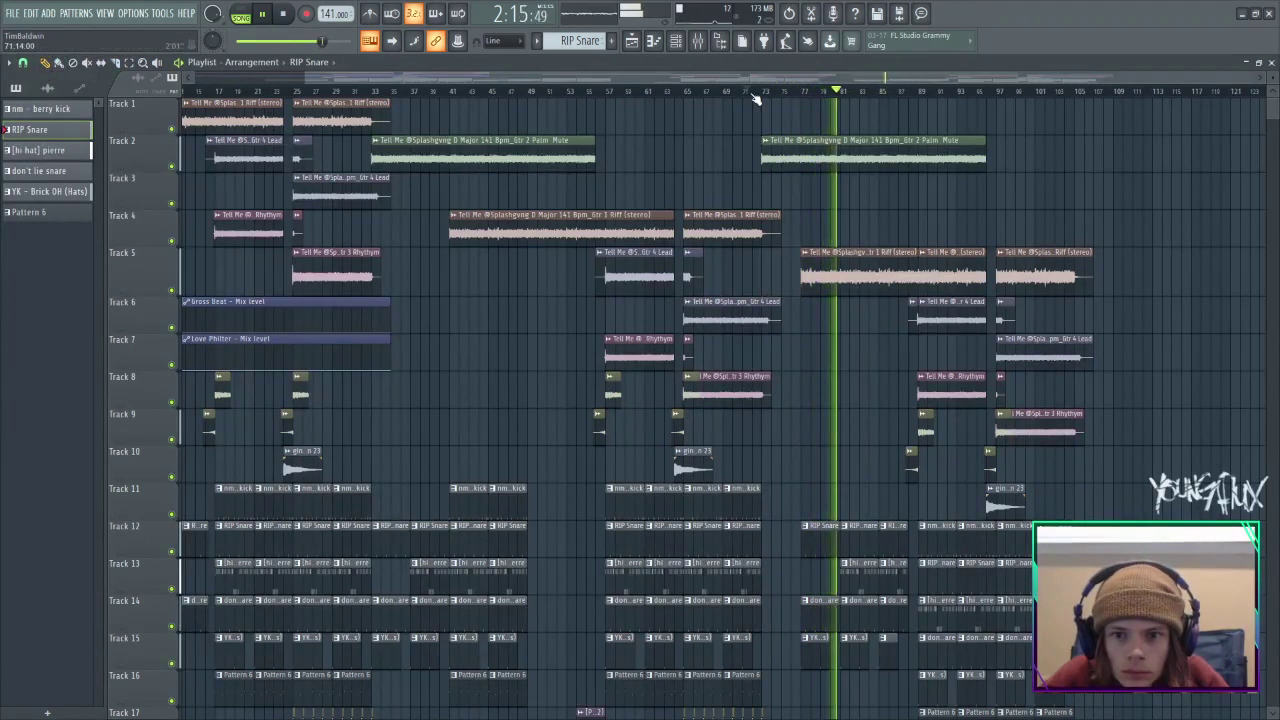
pyautogui.click(749, 91)
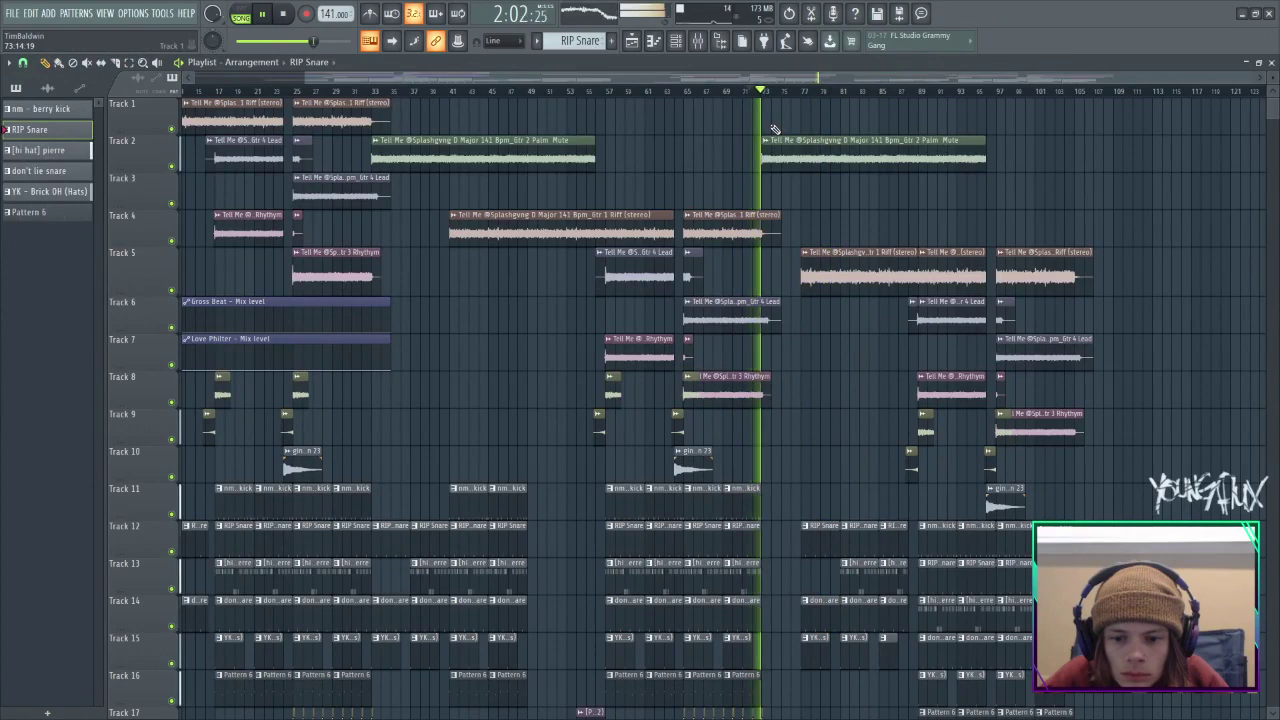
# Copy the snare and open-hat clips on tracks 12, 14 and 15 to bar 73, and play from just before it.
pyautogui.scroll(-3, 794, 263)
pyautogui.scroll(2, 817, 347)
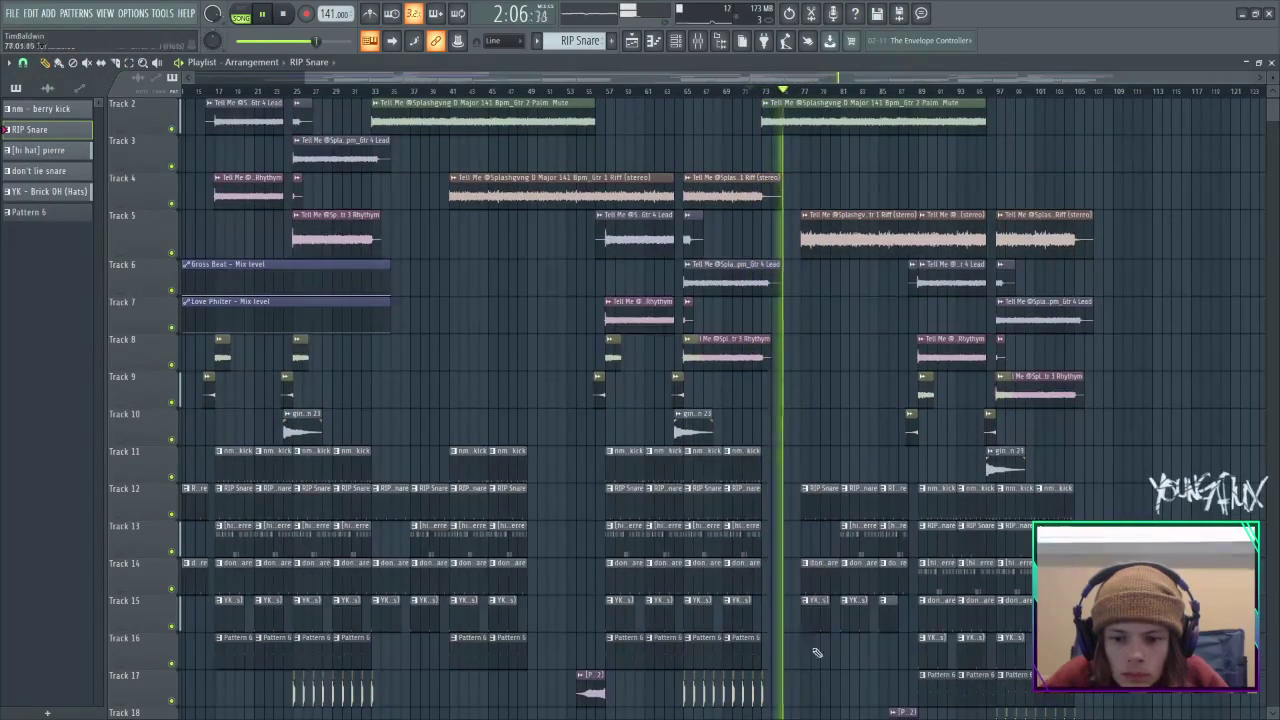
pyautogui.moveTo(817, 652); pyautogui.dragTo(785, 506)
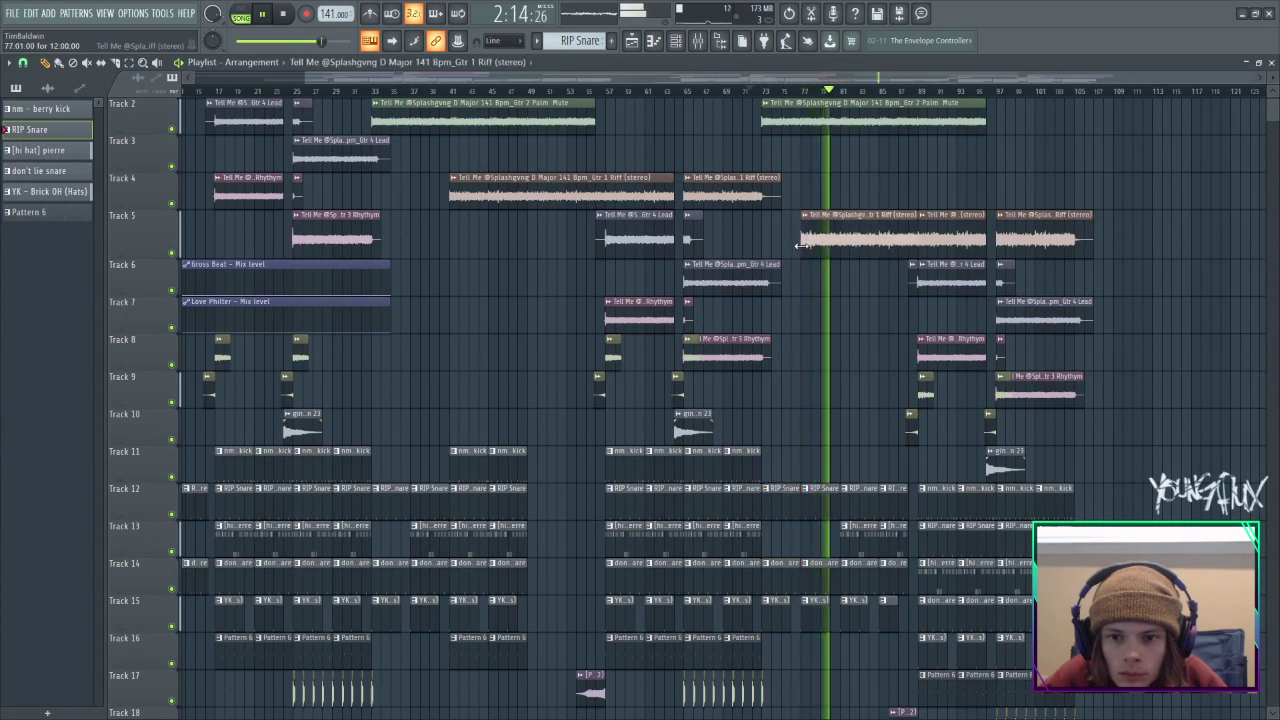
pyautogui.click(757, 90)
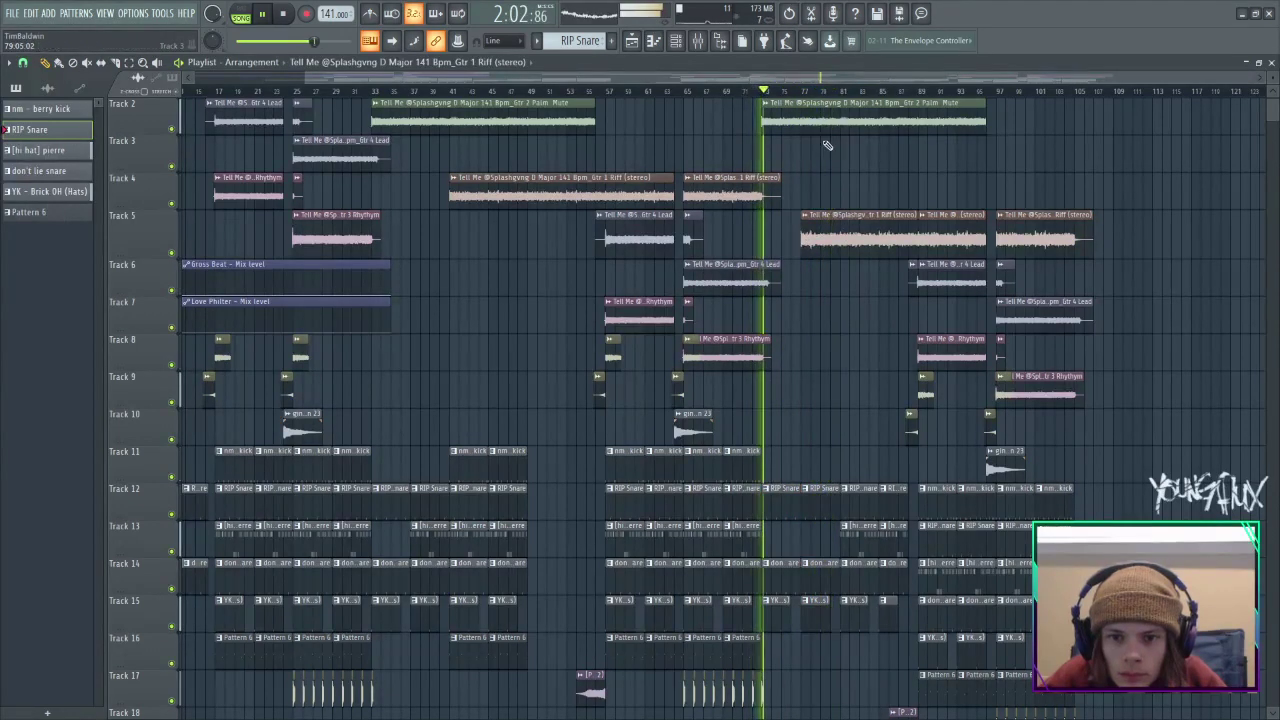
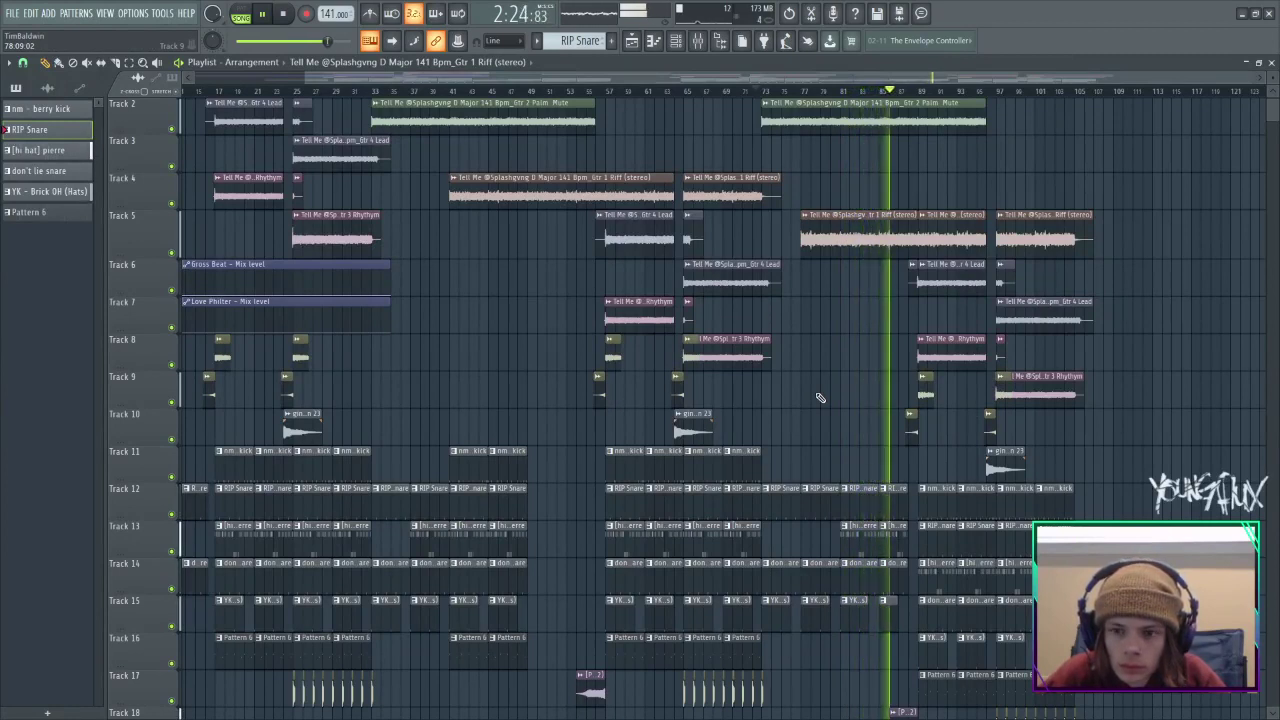
# Listen through the second breakdown and the repeat from bar 89, checking the mixer levels and all tracks, and stop playback.
pyautogui.moveTo(776, 80); pyautogui.dragTo(912, 88)
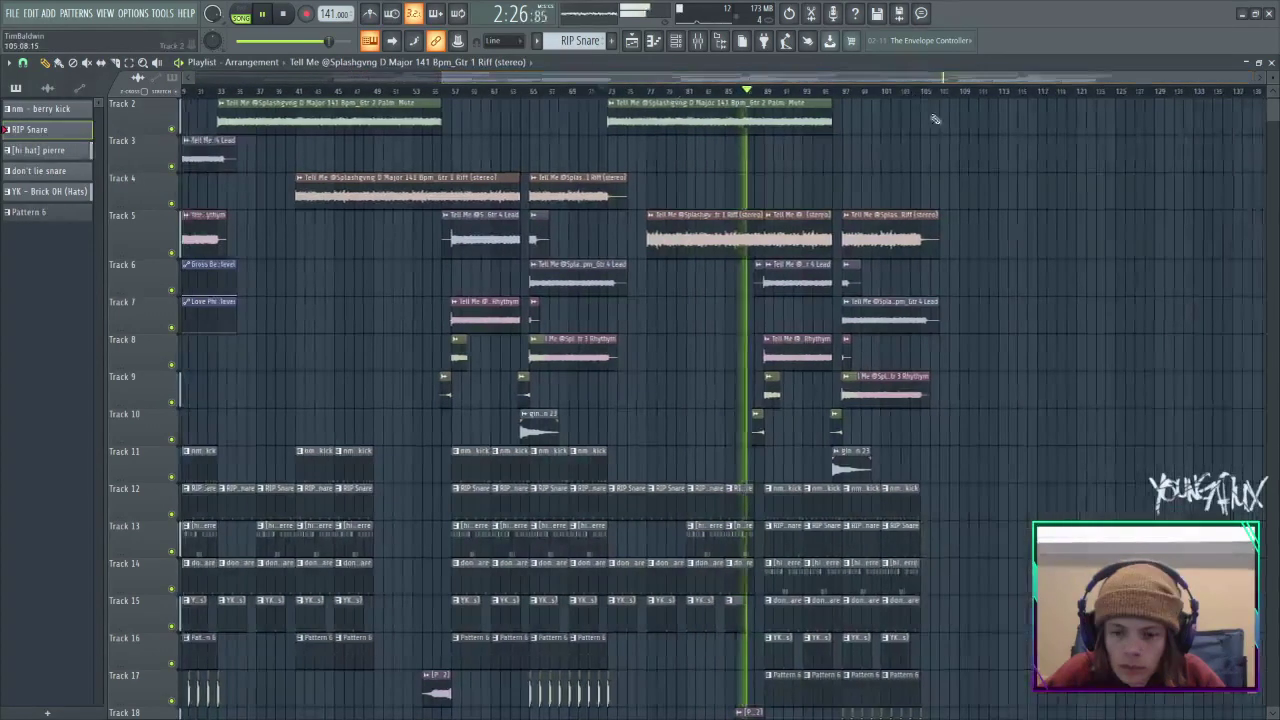
pyautogui.scroll(-3, 1003, 251)
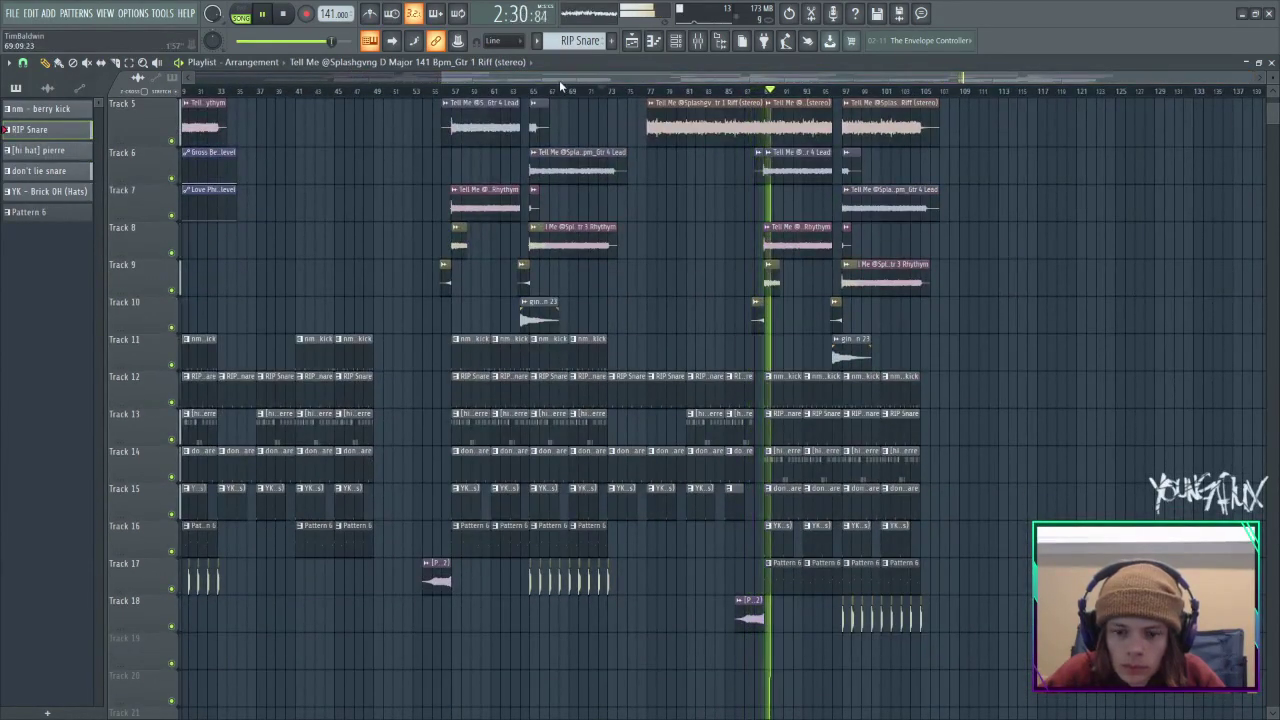
pyautogui.moveTo(540, 84); pyautogui.dragTo(278, 88)
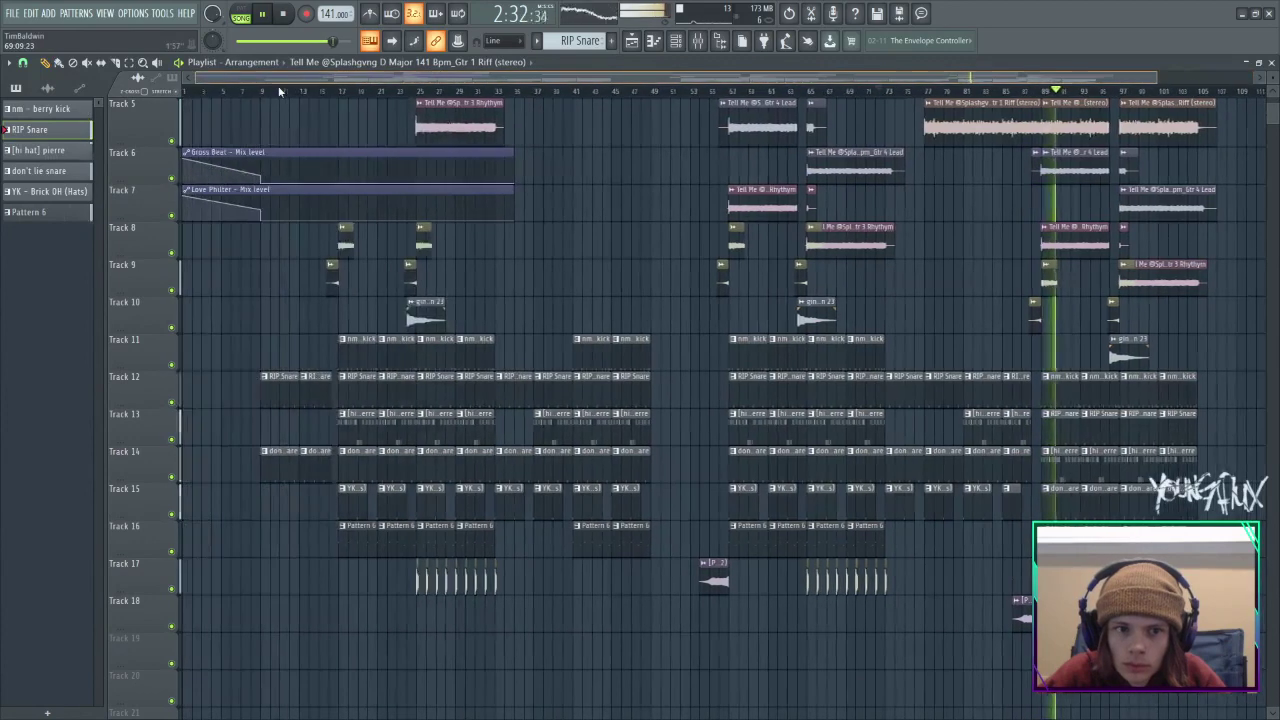
pyautogui.click(642, 44)
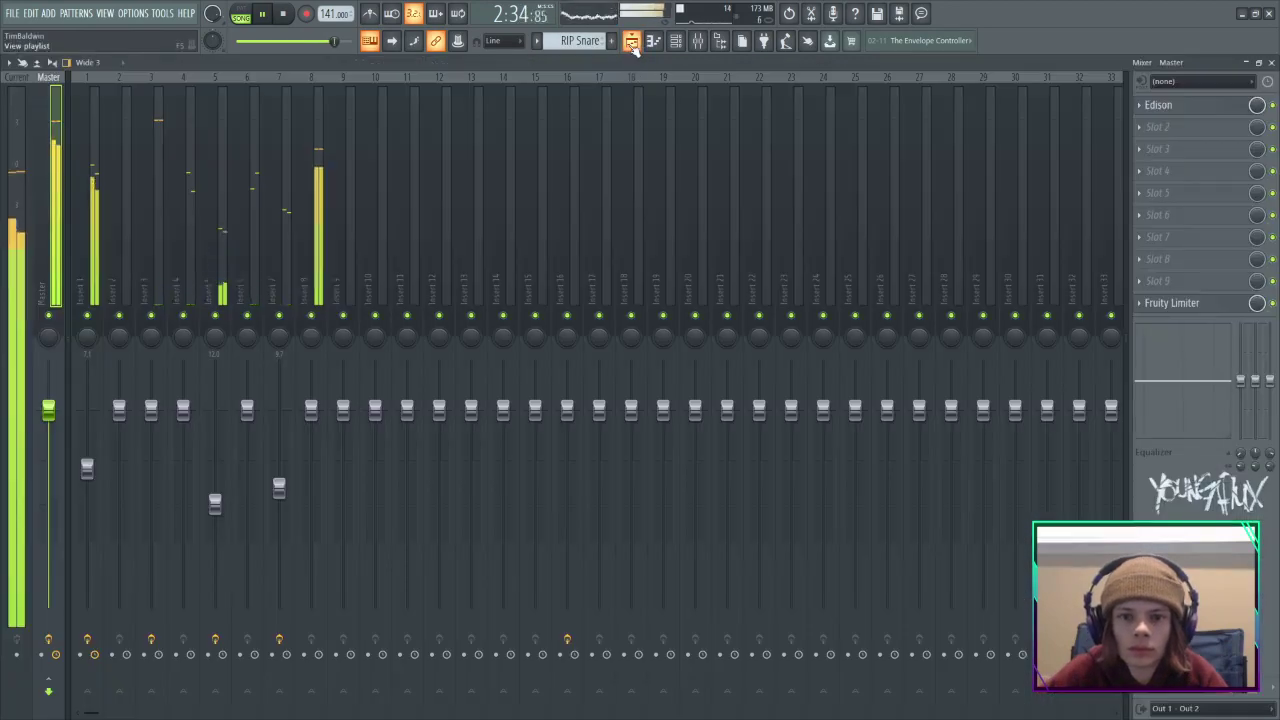
pyautogui.click(633, 48)
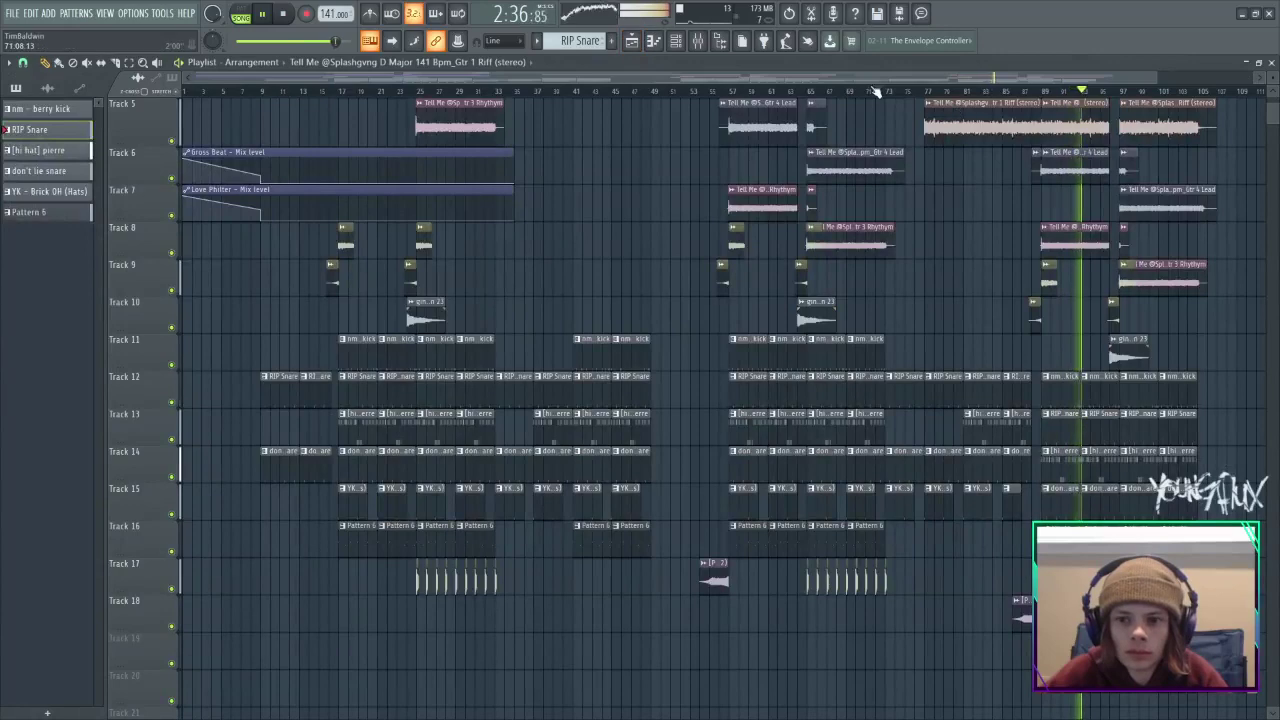
pyautogui.moveTo(877, 82); pyautogui.dragTo(1121, 84)
pyautogui.scroll(3, 1057, 121)
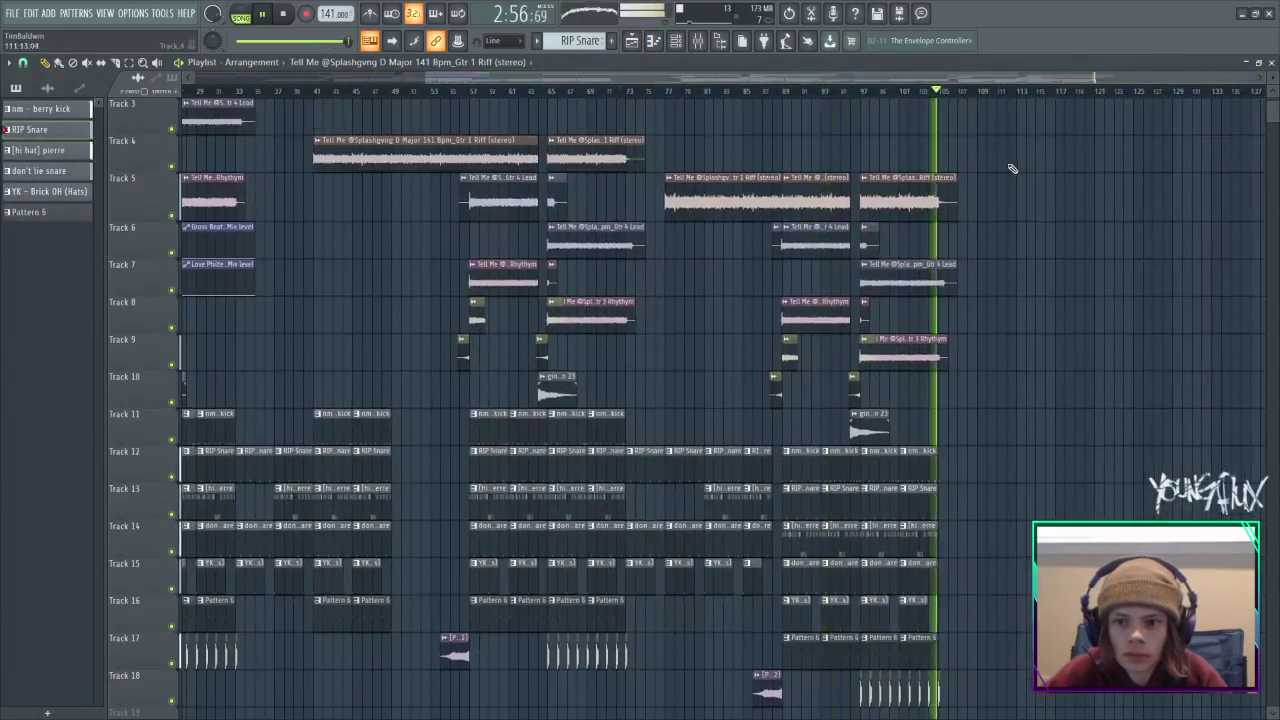
pyautogui.scroll(1, 1011, 171)
pyautogui.scroll(-4, 1036, 221)
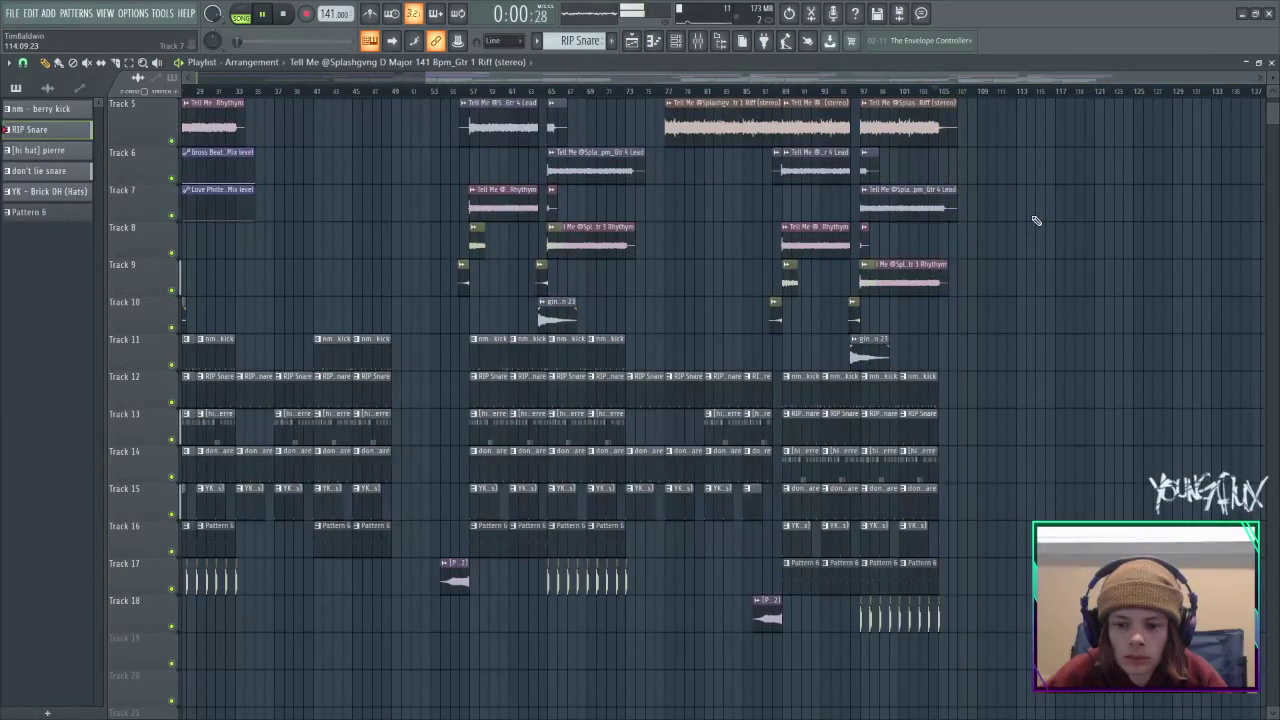
pyautogui.press('space')
# Start exporting the project as a zipped loop package, with Zipped song file (*.zip) as the type and the youngflux beats folder as destination.
pyautogui.click(12, 13)
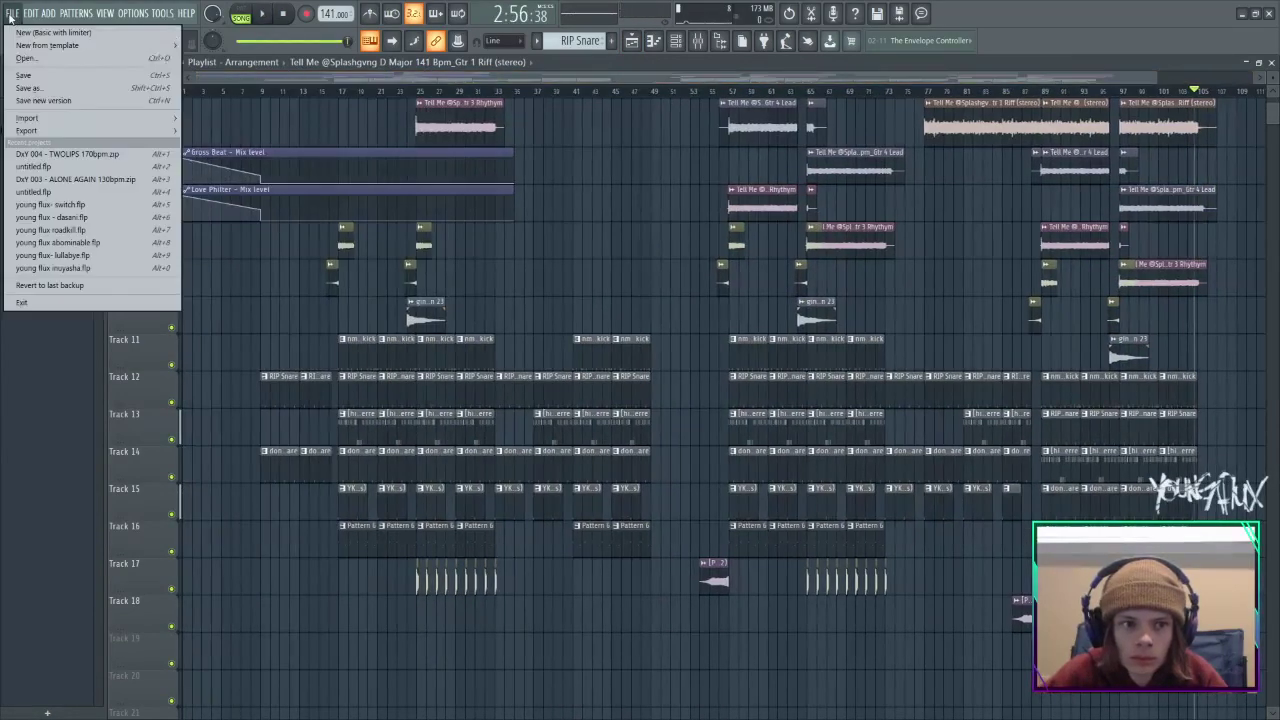
pyautogui.moveTo(27, 131)
pyautogui.click(222, 281)
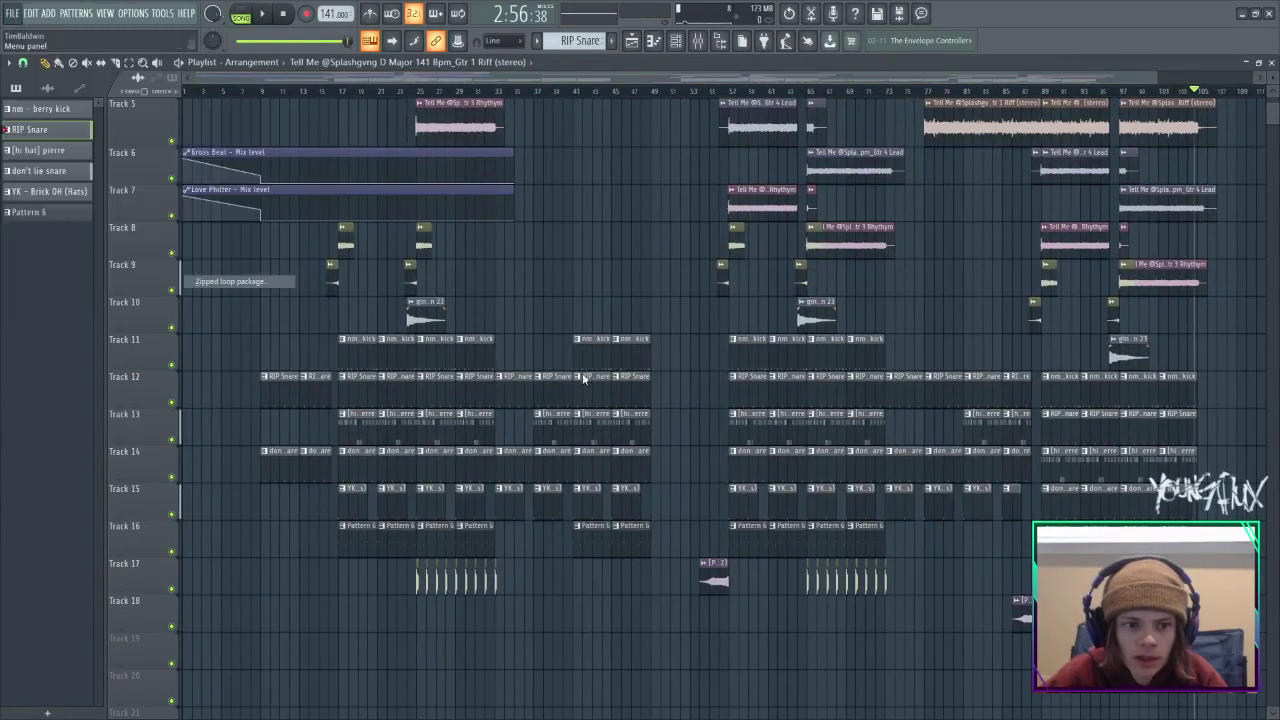
pyautogui.click(174, 308)
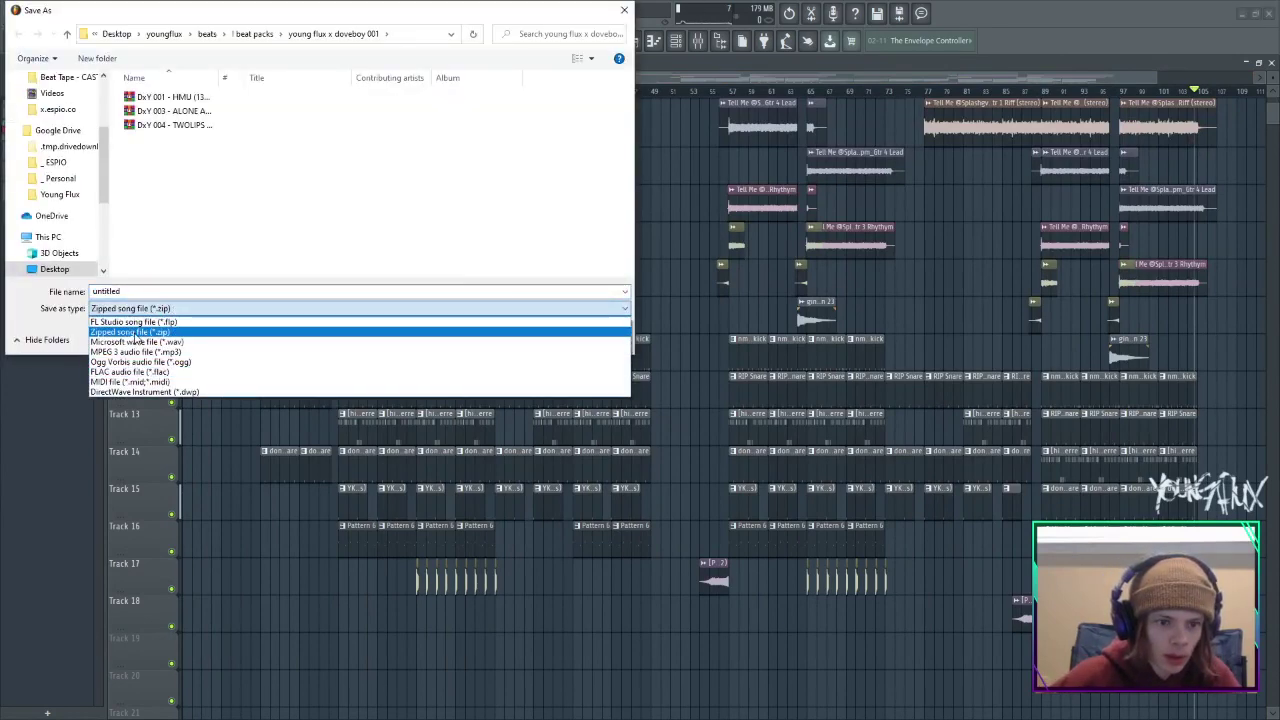
pyautogui.click(130, 331)
pyautogui.click(205, 34)
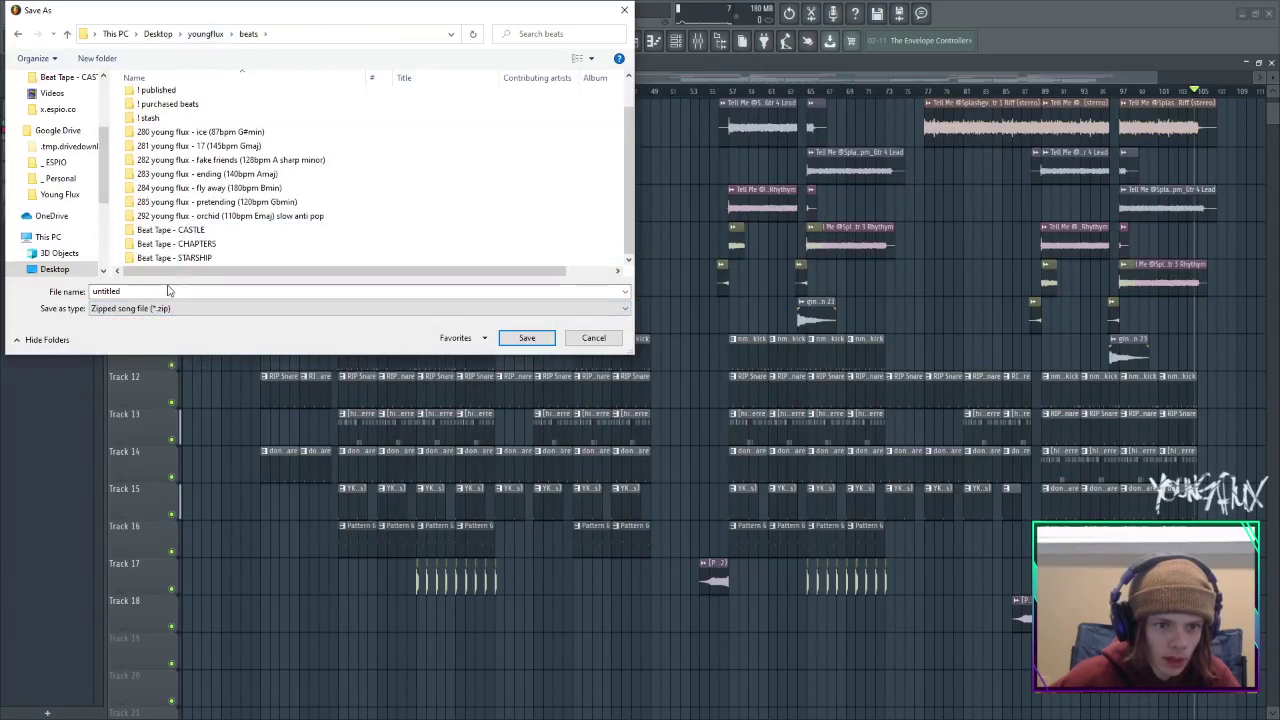
# Name the zip file "286 young flux x splvsh - tell me why (141bpm Dmaj)" and save it.
pyautogui.click(159, 291)
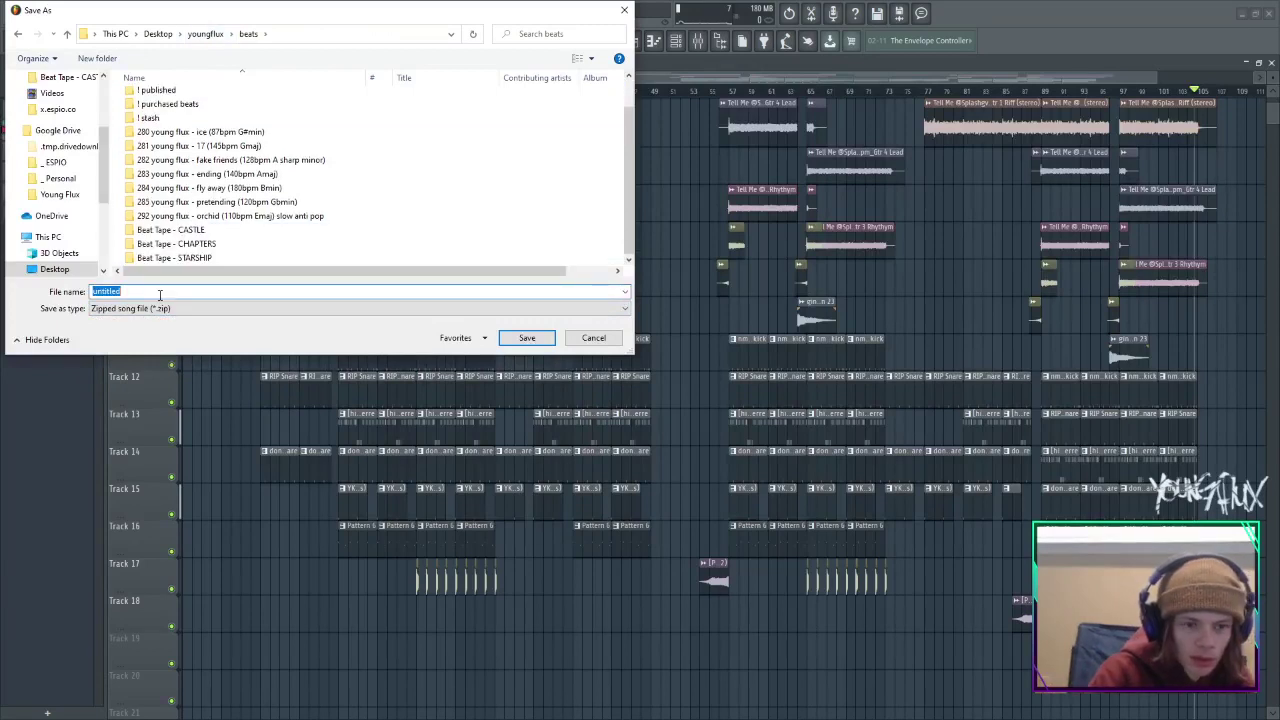
pyautogui.write('286 youn')
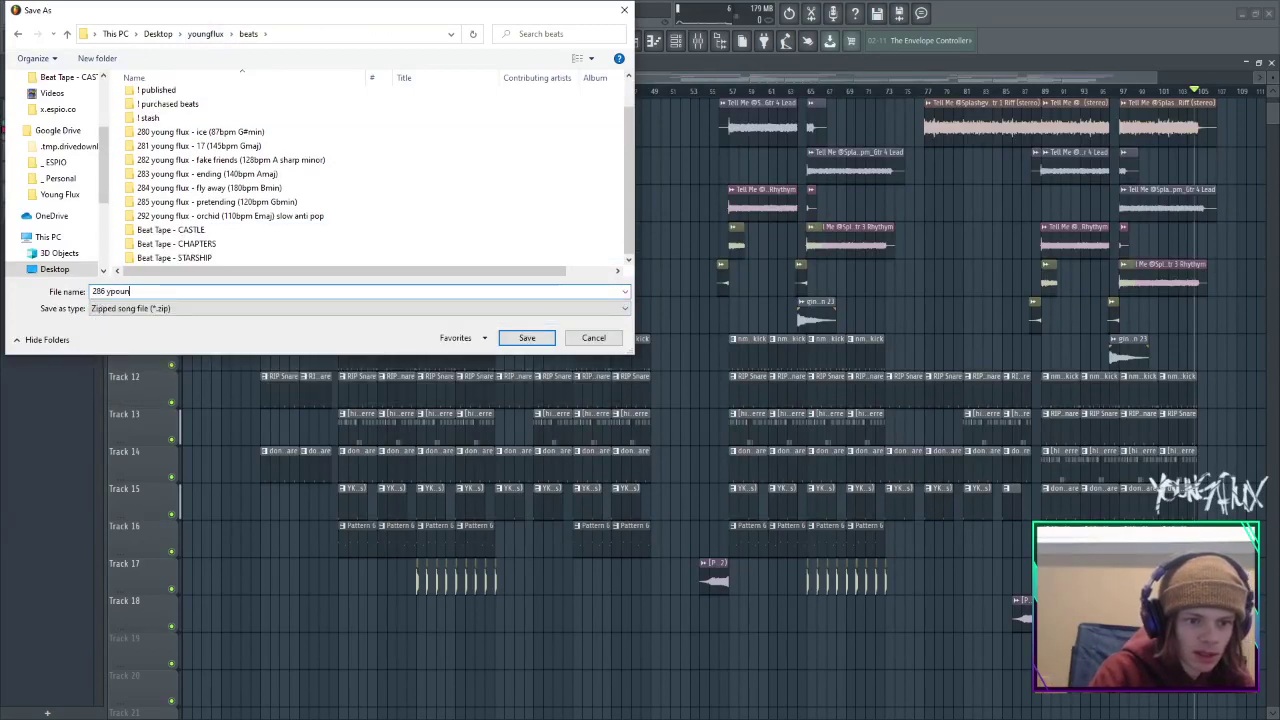
pyautogui.write('g flux -')
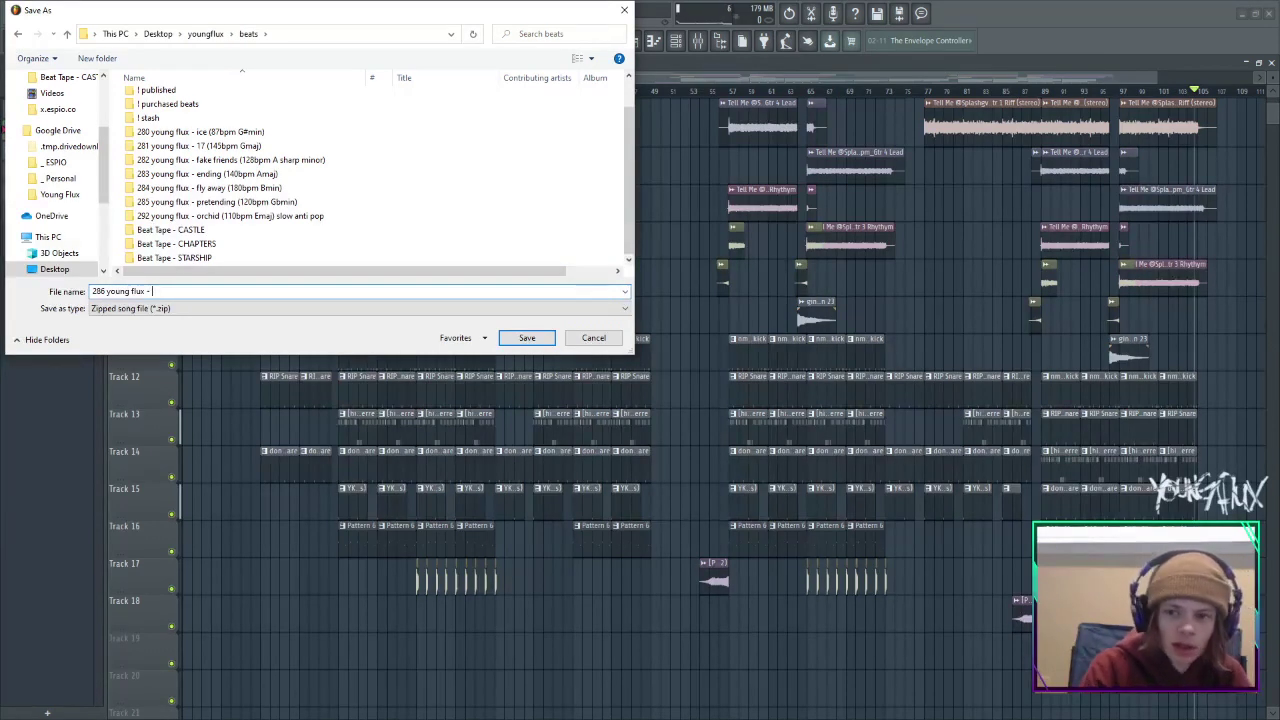
pyautogui.write(' tell')
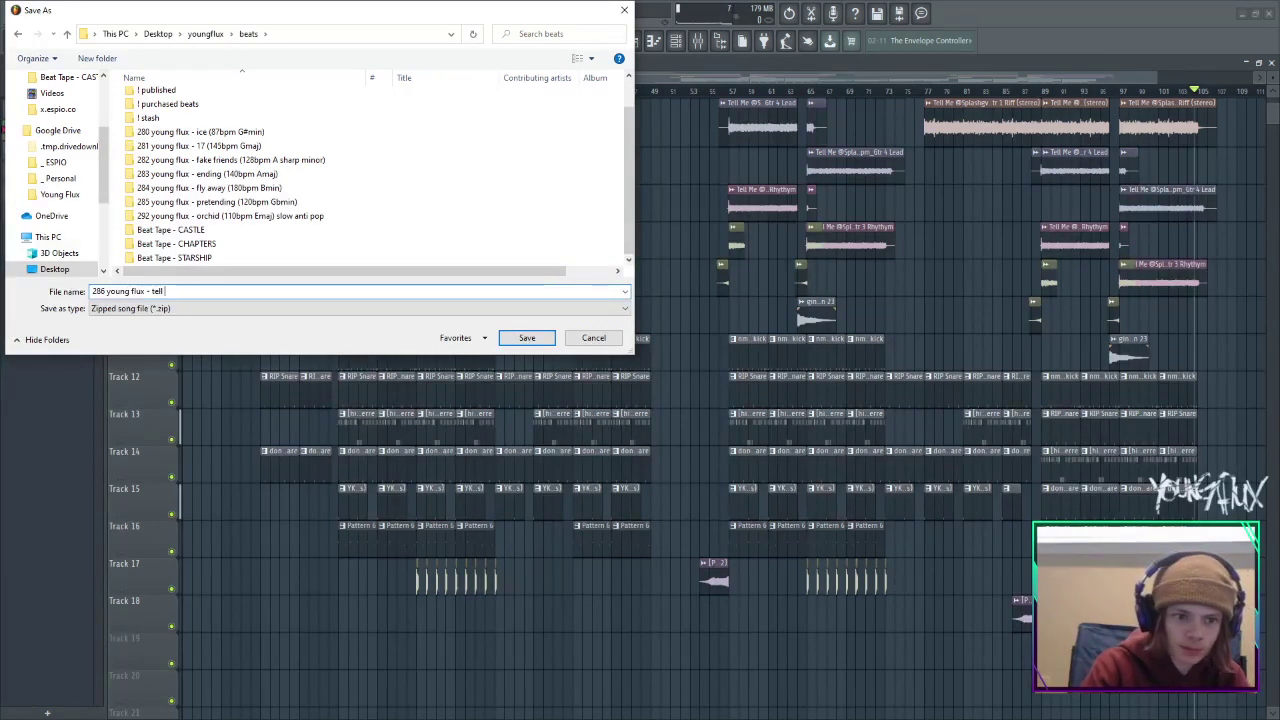
pyautogui.write(' me why (')
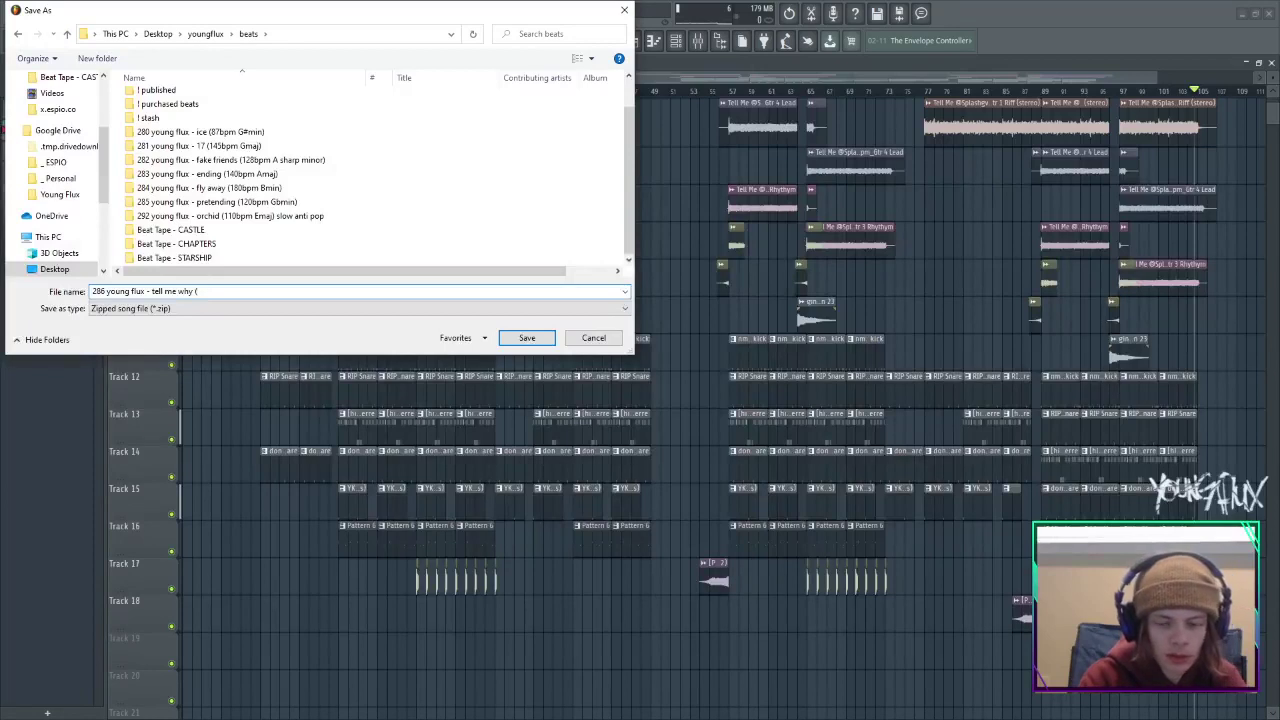
pyautogui.write('41bpm Dmaj')
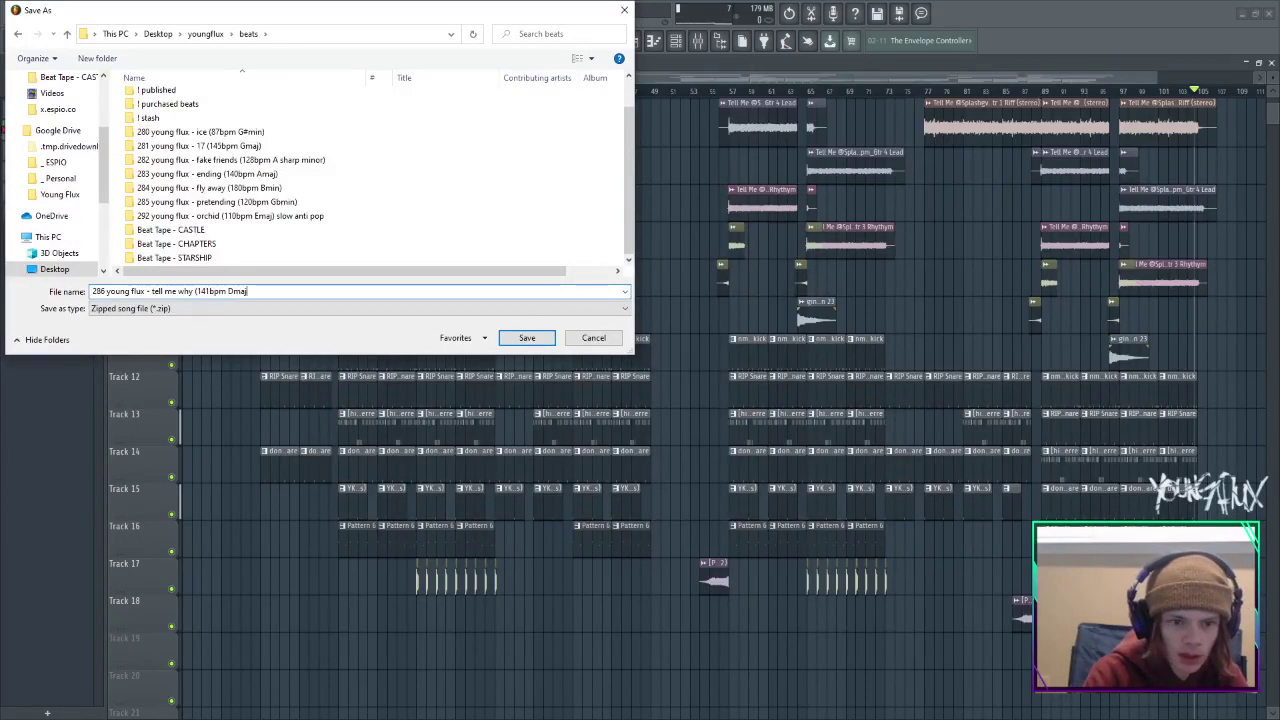
pyautogui.press('BackSpace')
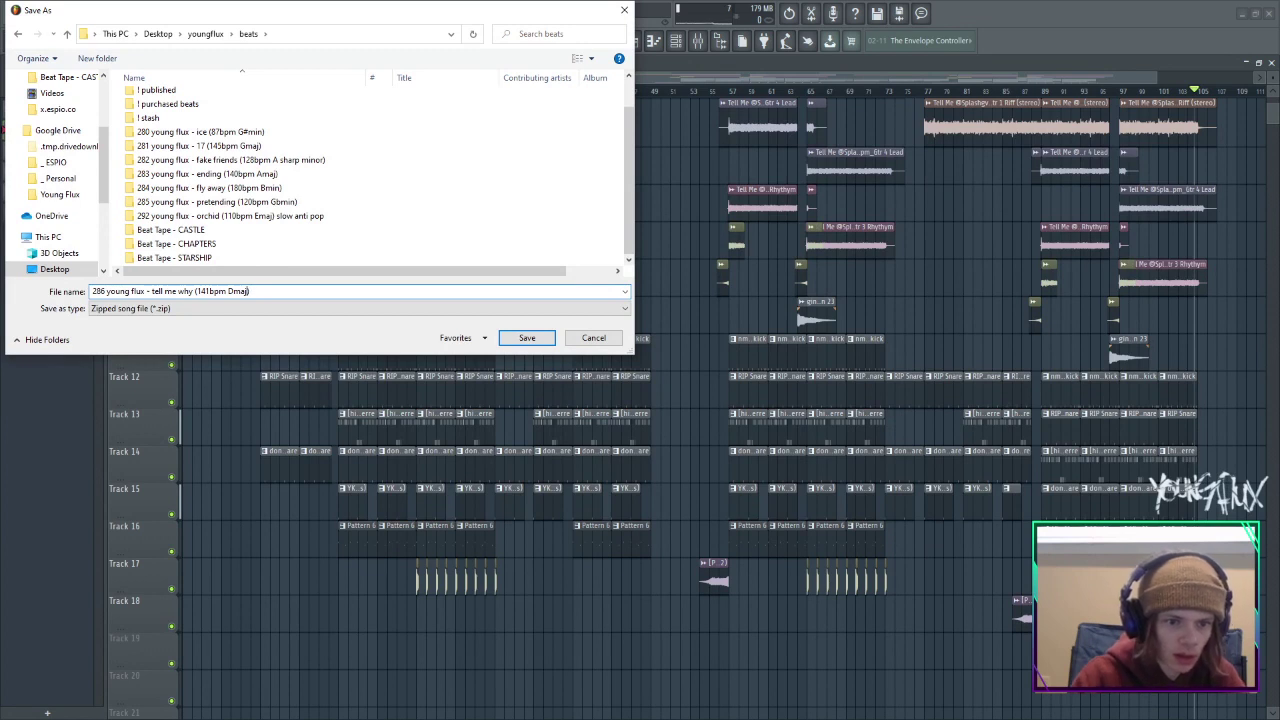
pyautogui.click(148, 291)
pyautogui.write('x spla')
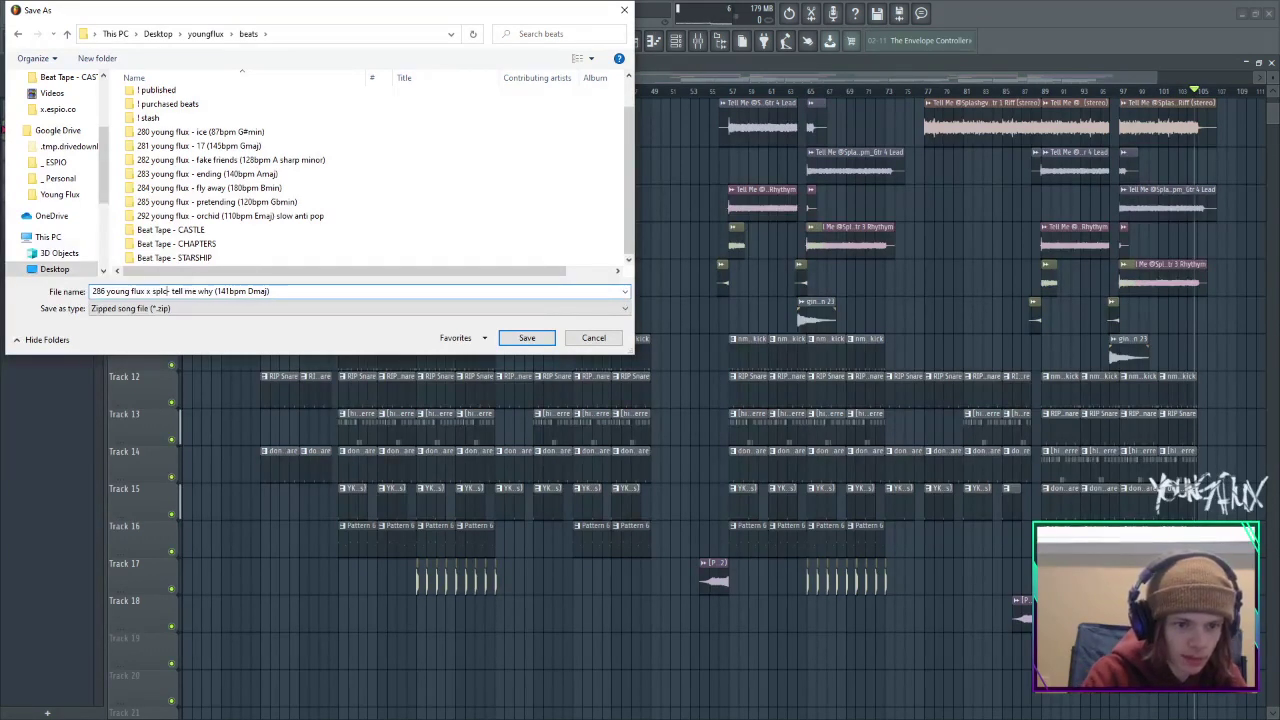
pyautogui.write('sh')
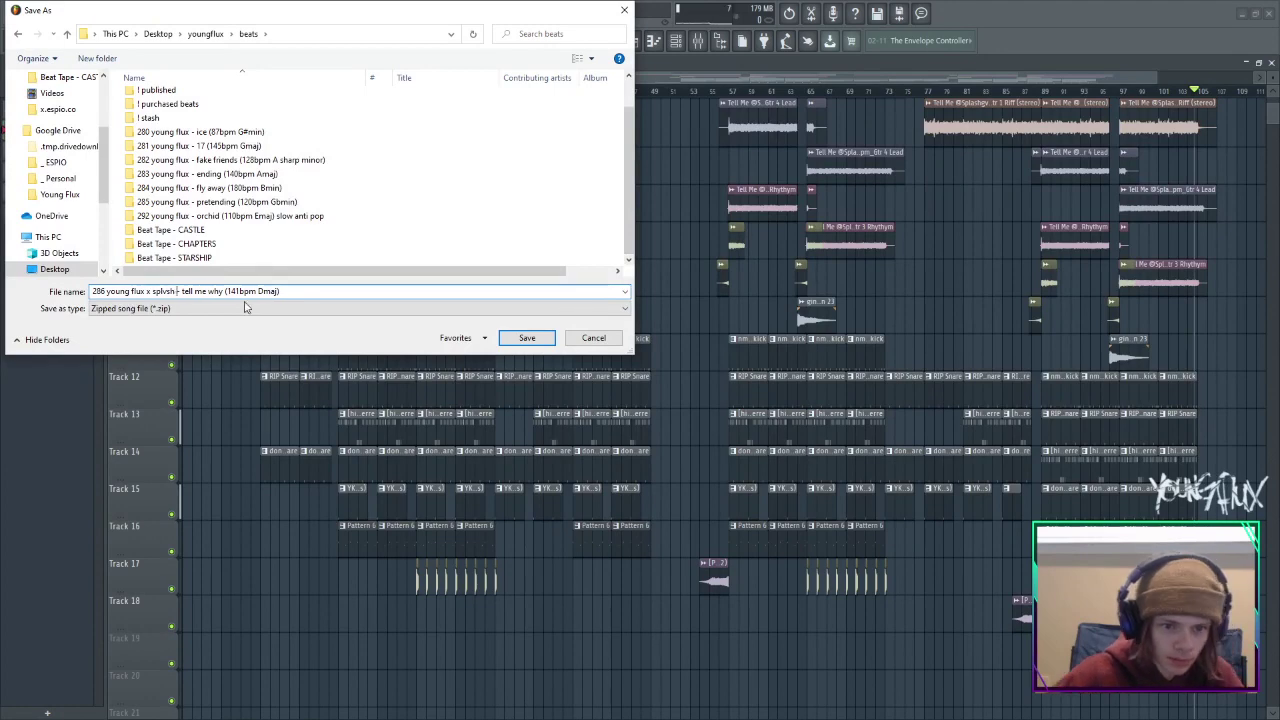
pyautogui.click(537, 338)
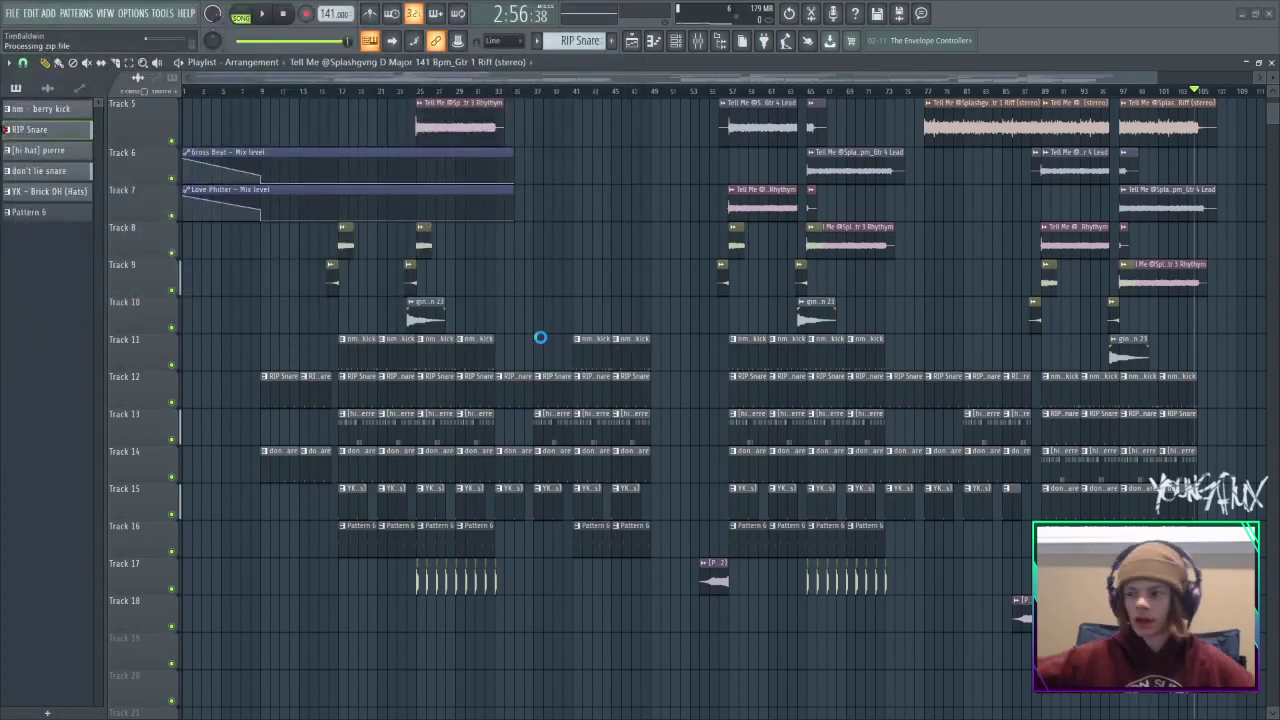